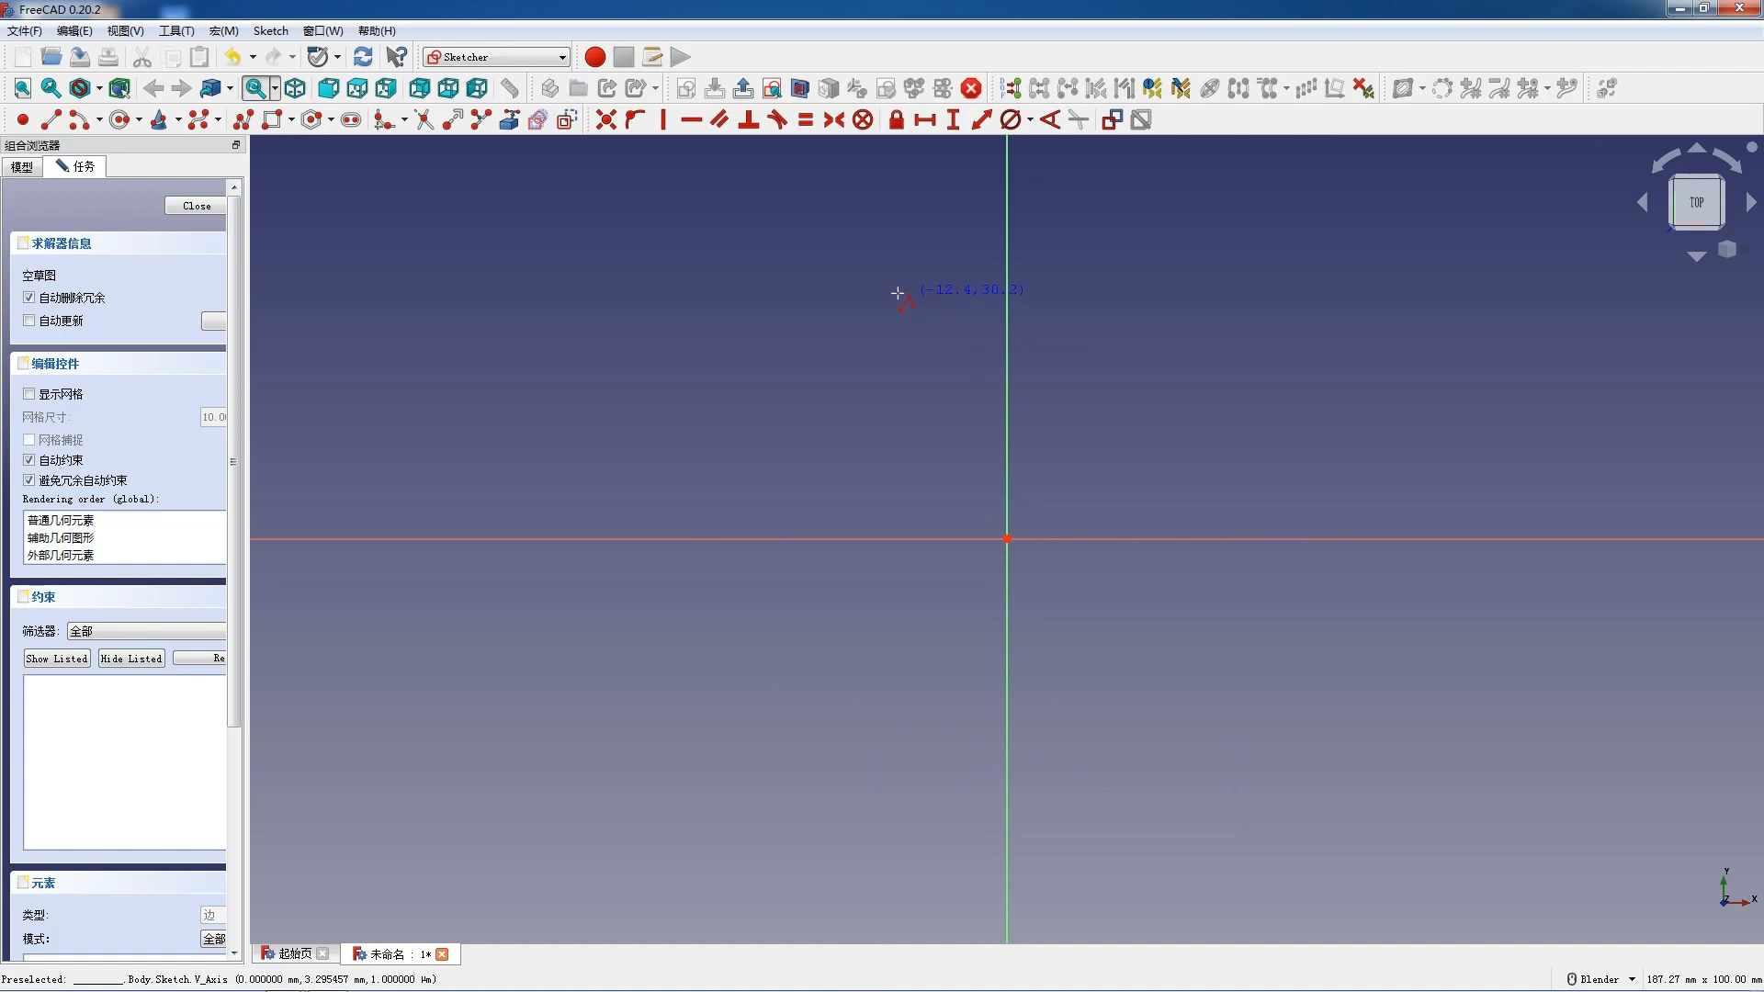
Draw a closed rectangular polyline profile about 35 mm wide and 52 mm tall, with a slot rounded by a tangent arc in its bottom edge
left_click(883, 294)
left_click(884, 718)
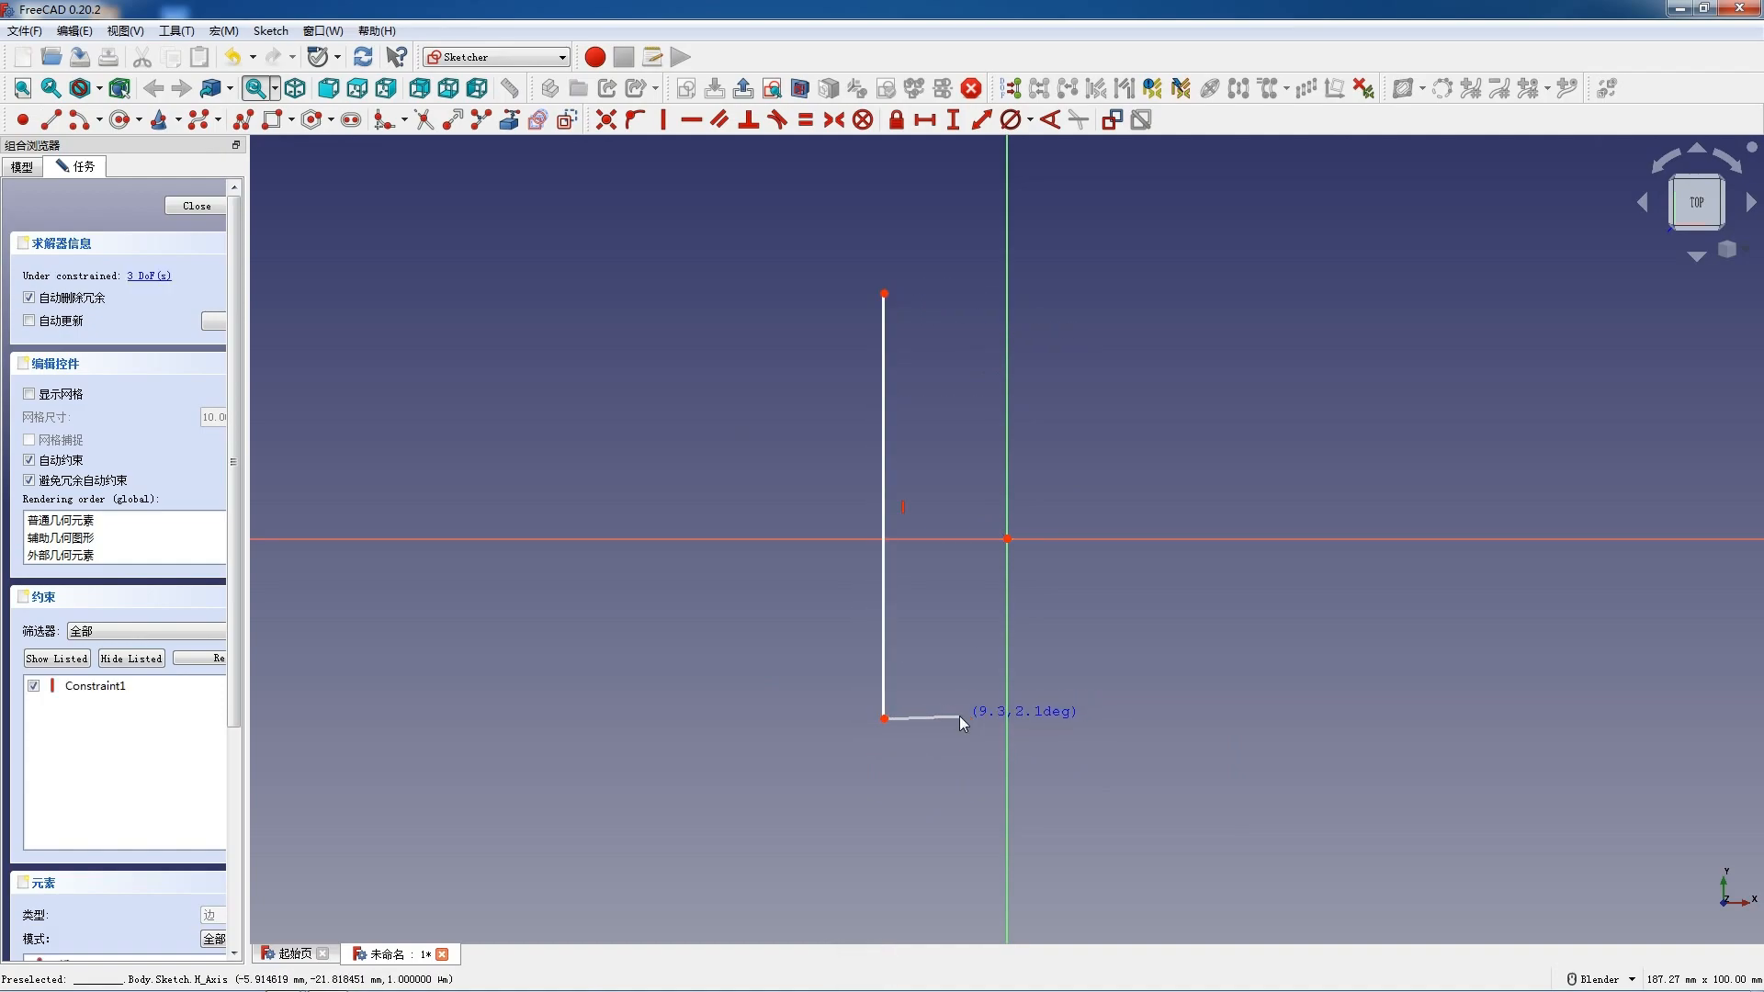
left_click(960, 717)
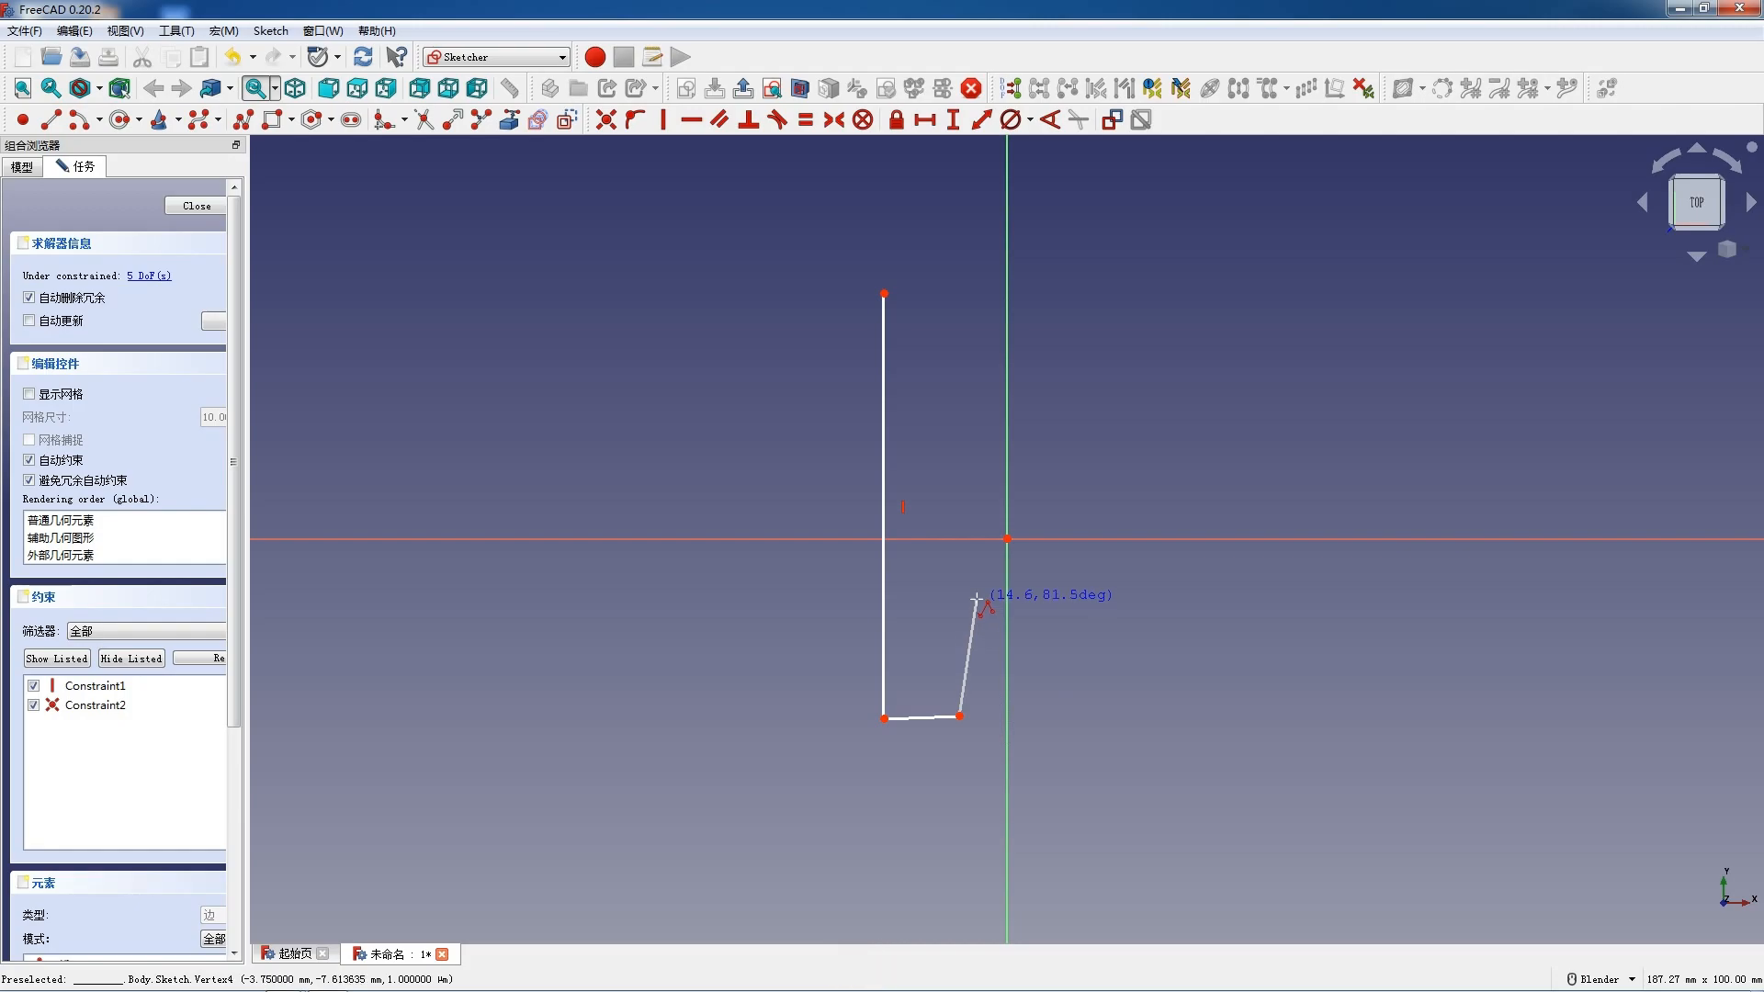
left_click(959, 553)
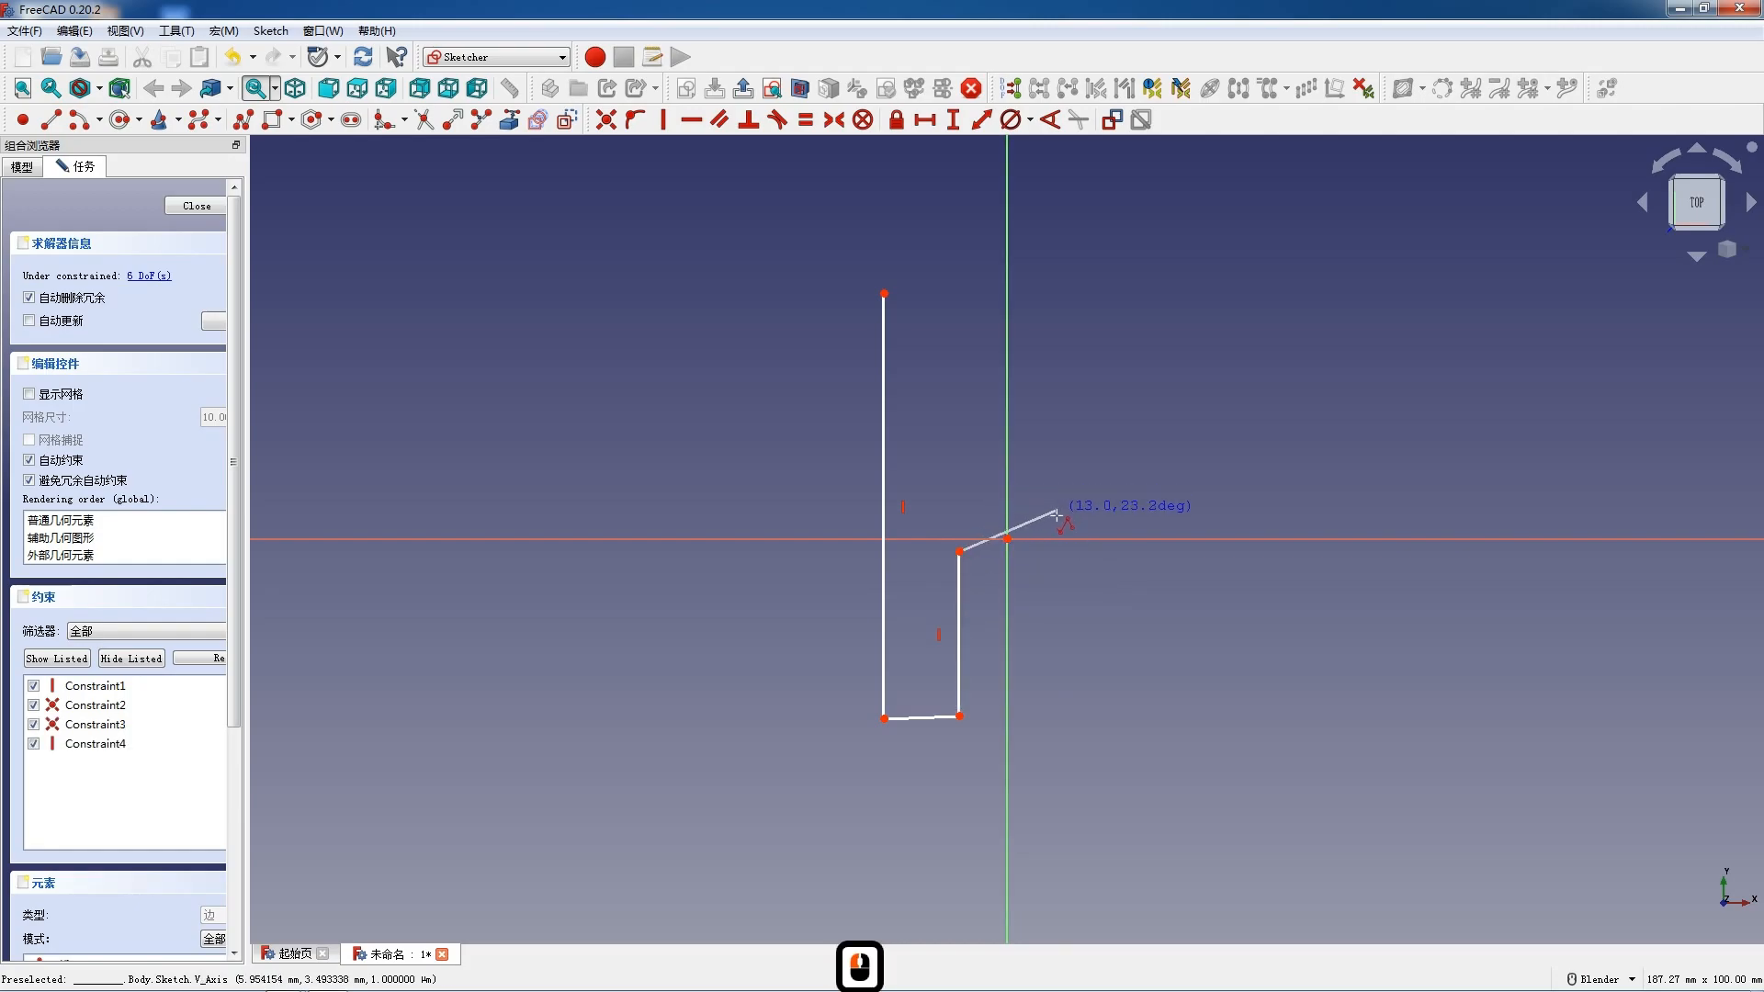
key("m")
left_click(1074, 555)
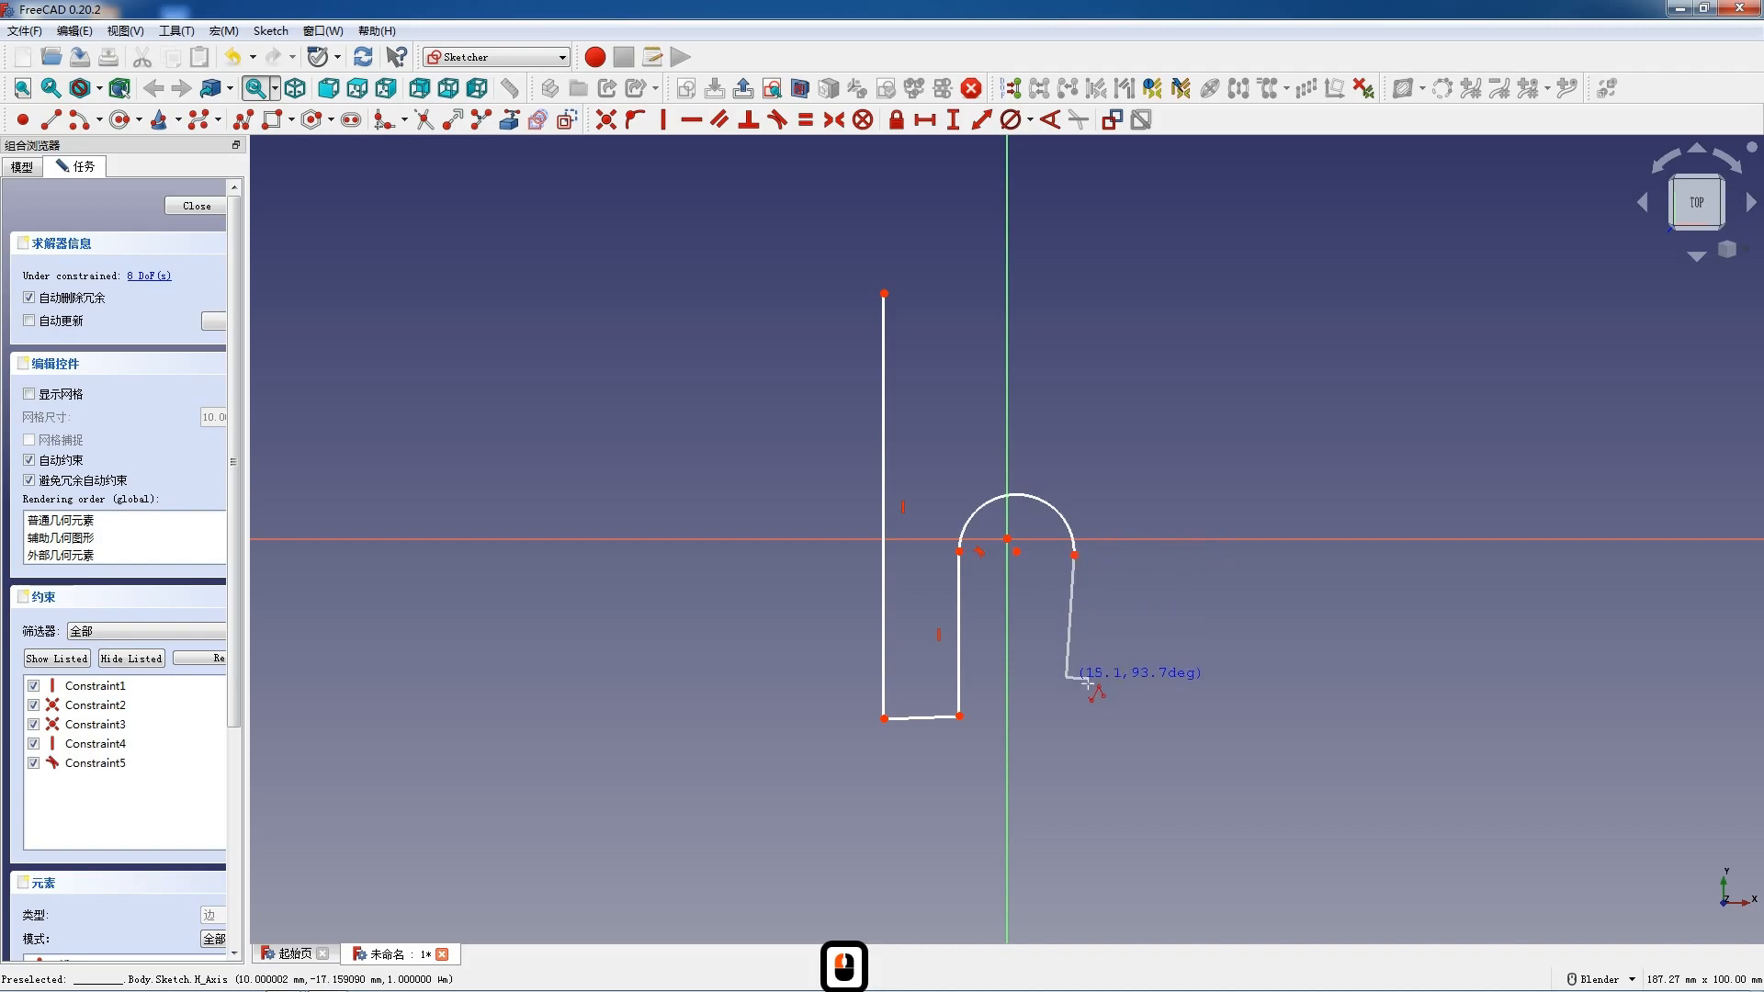
left_click(1063, 717)
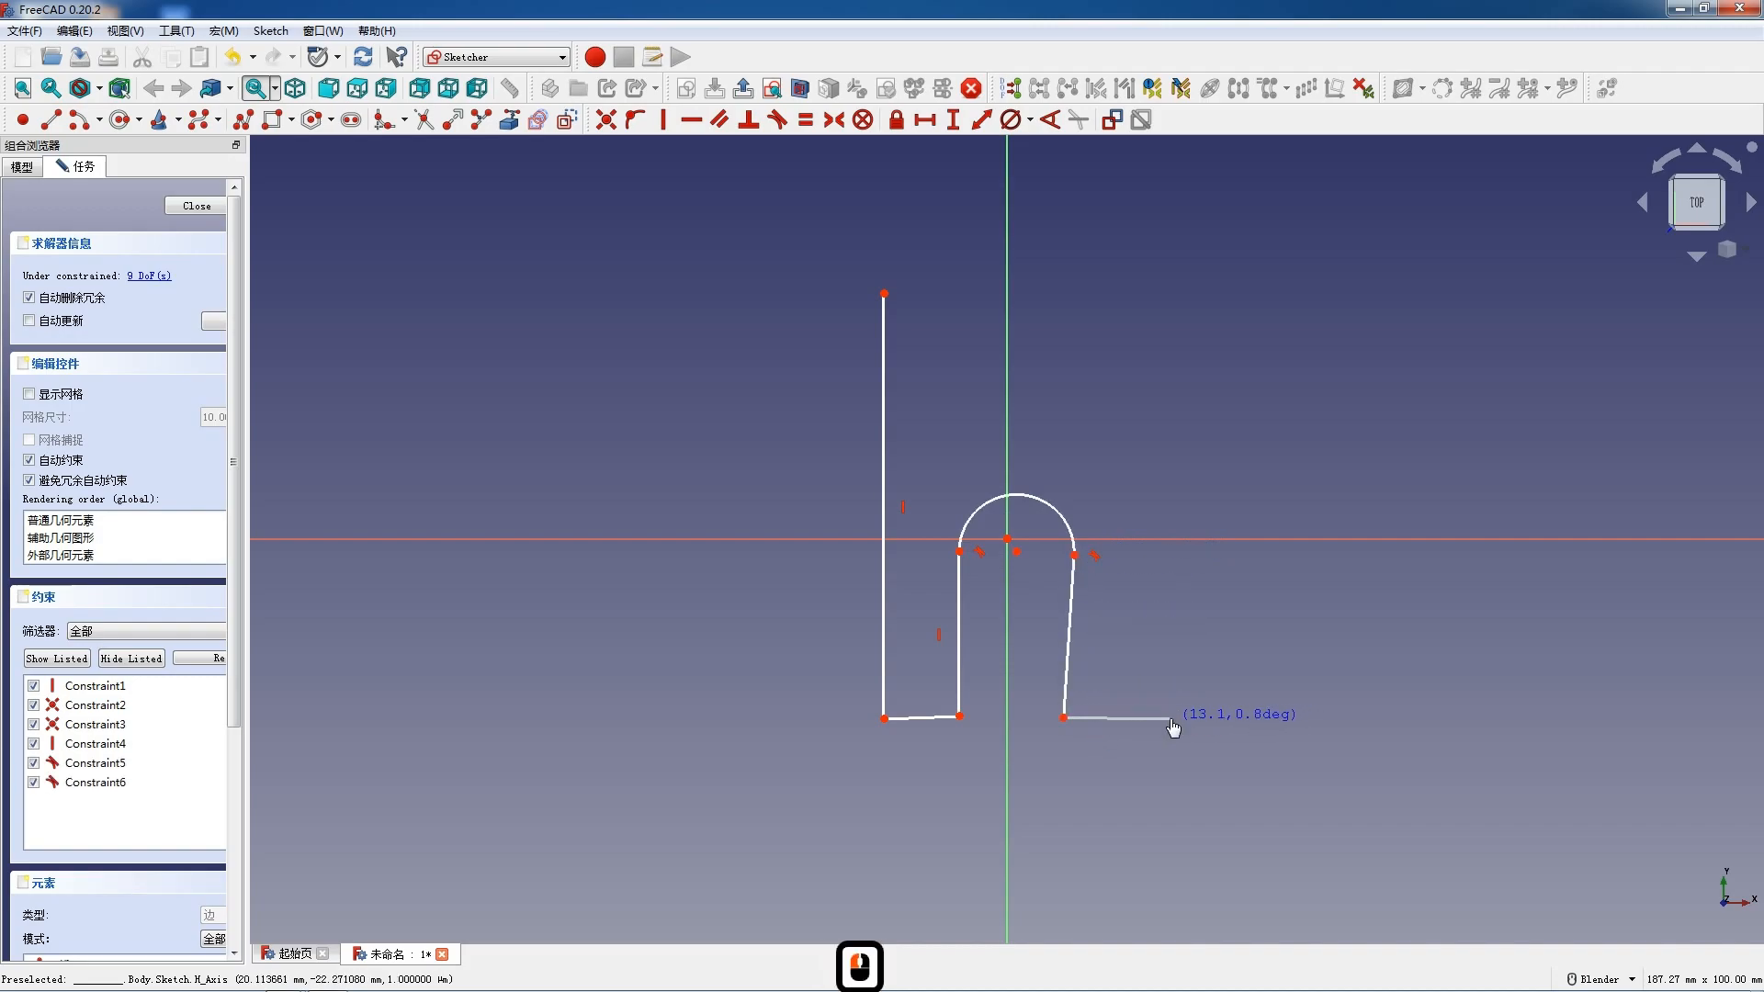
left_click(1169, 718)
left_click(1170, 295)
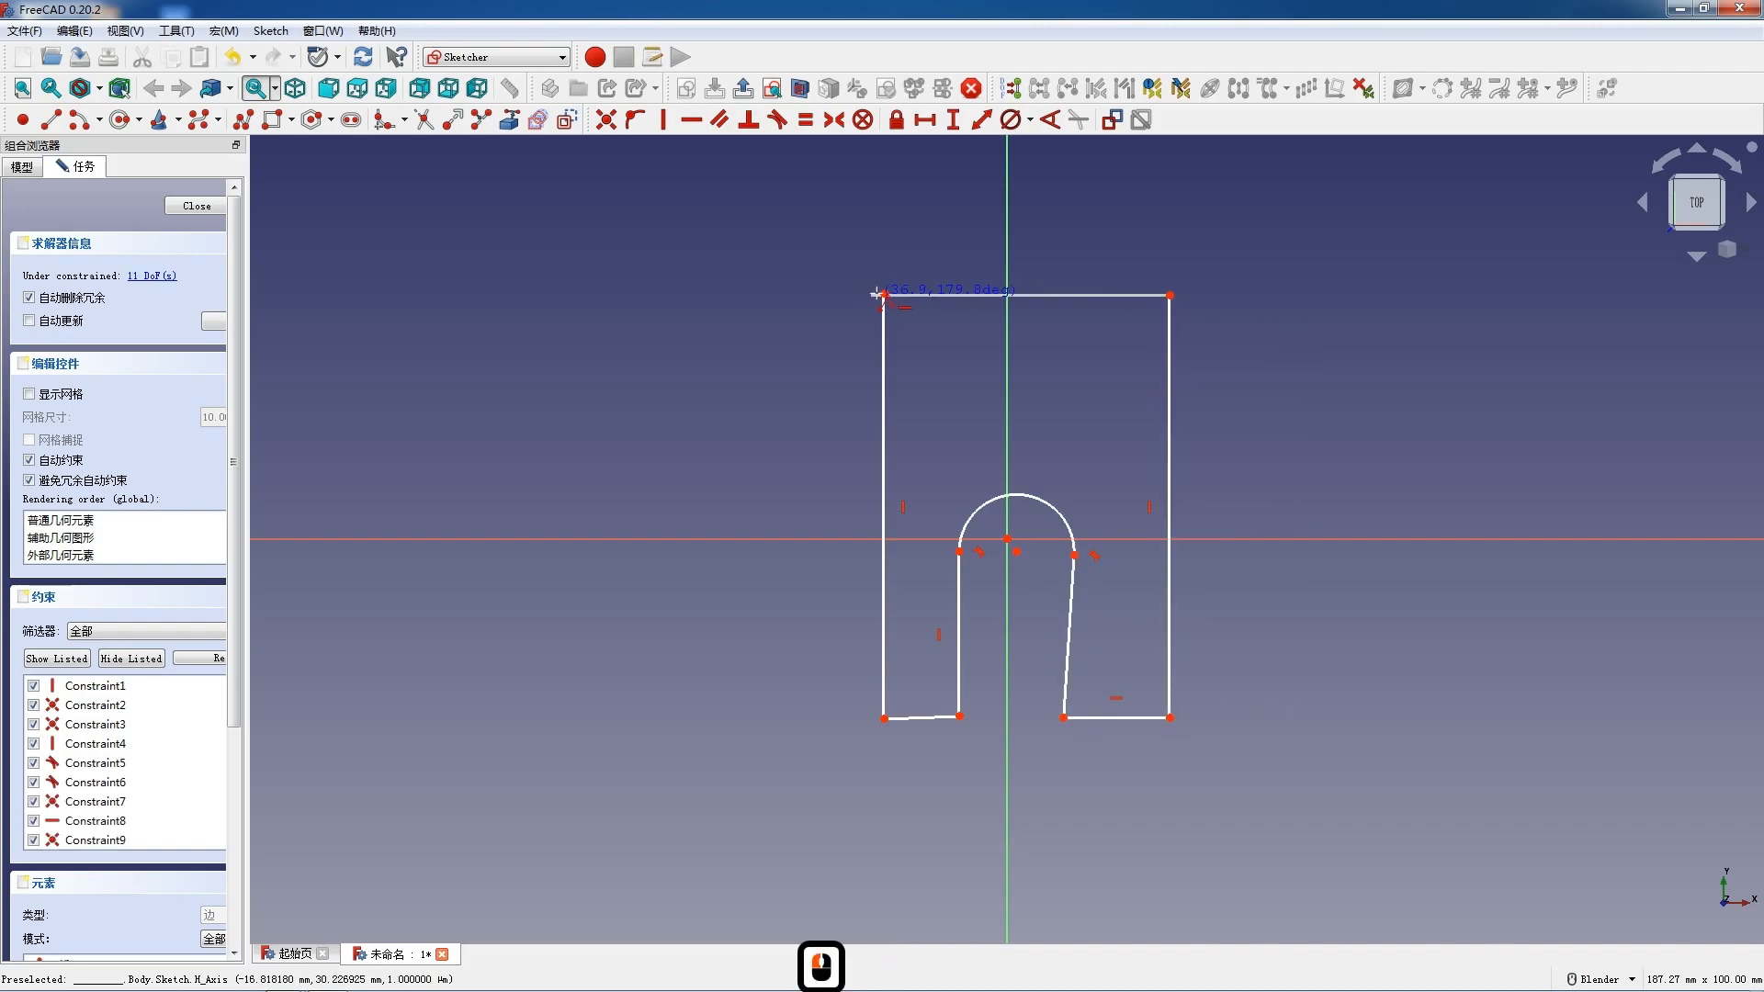
left_click(883, 295)
key("Escape")
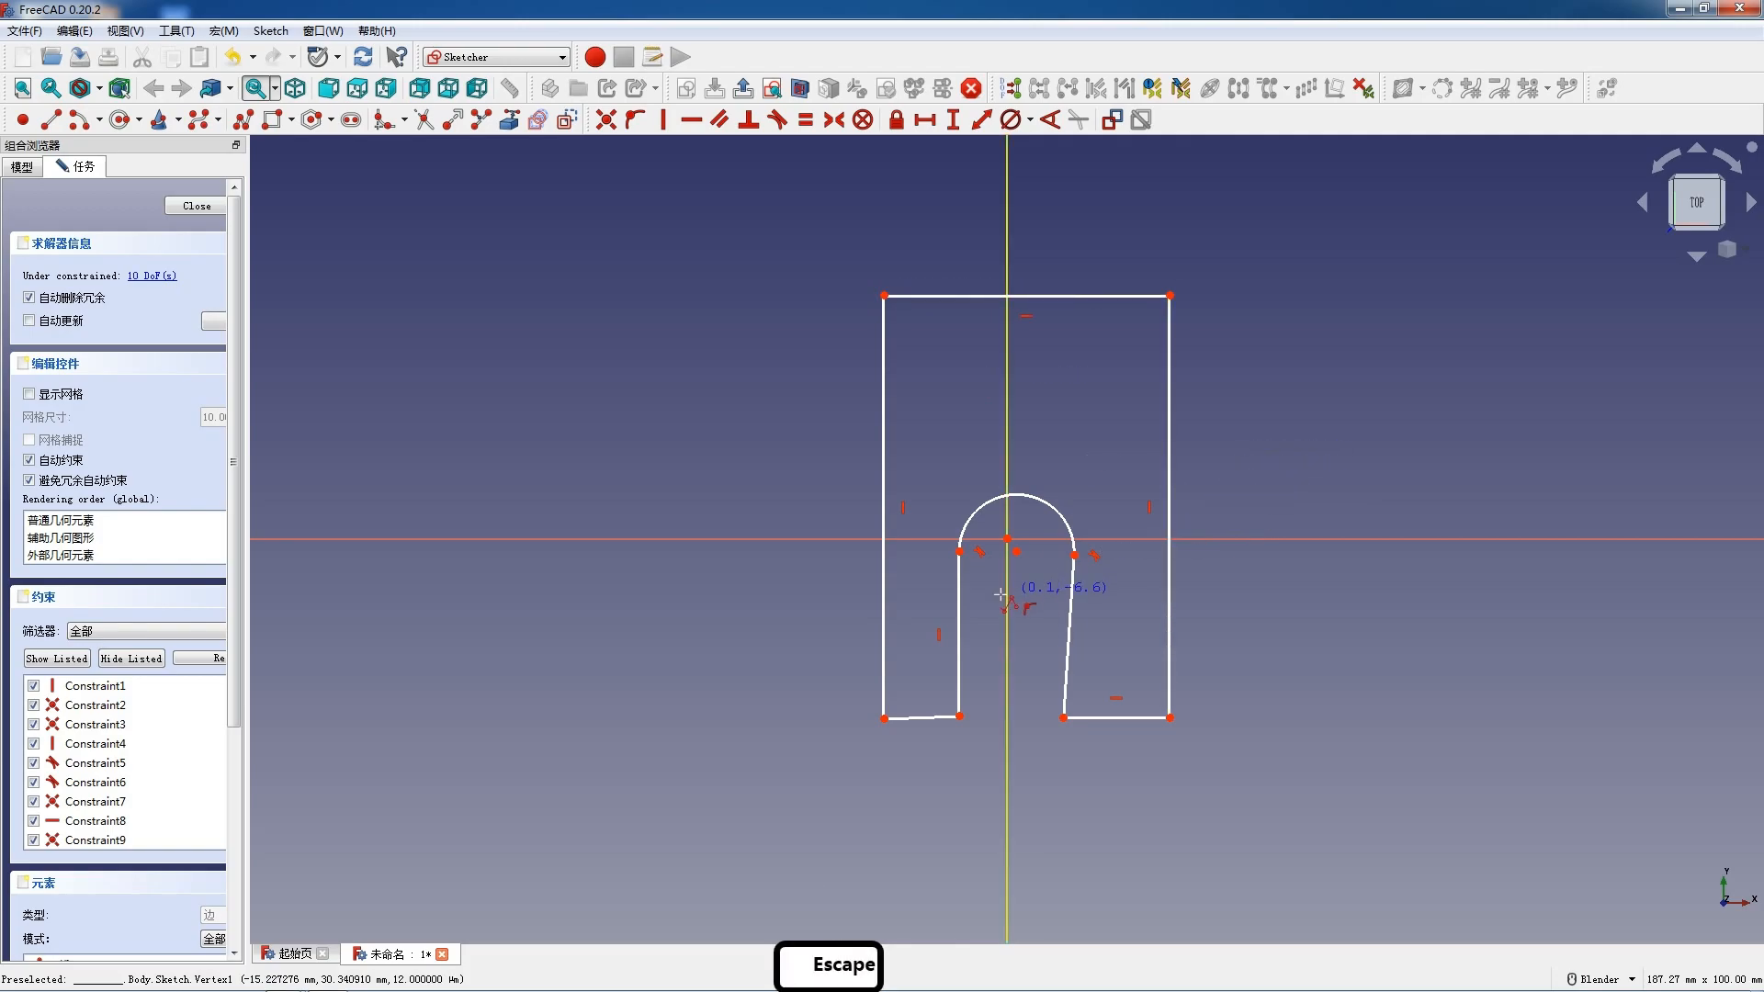
Make the slot's arc centre coincident with the origin and constrain the slot's right side vertical
left_click(1024, 566)
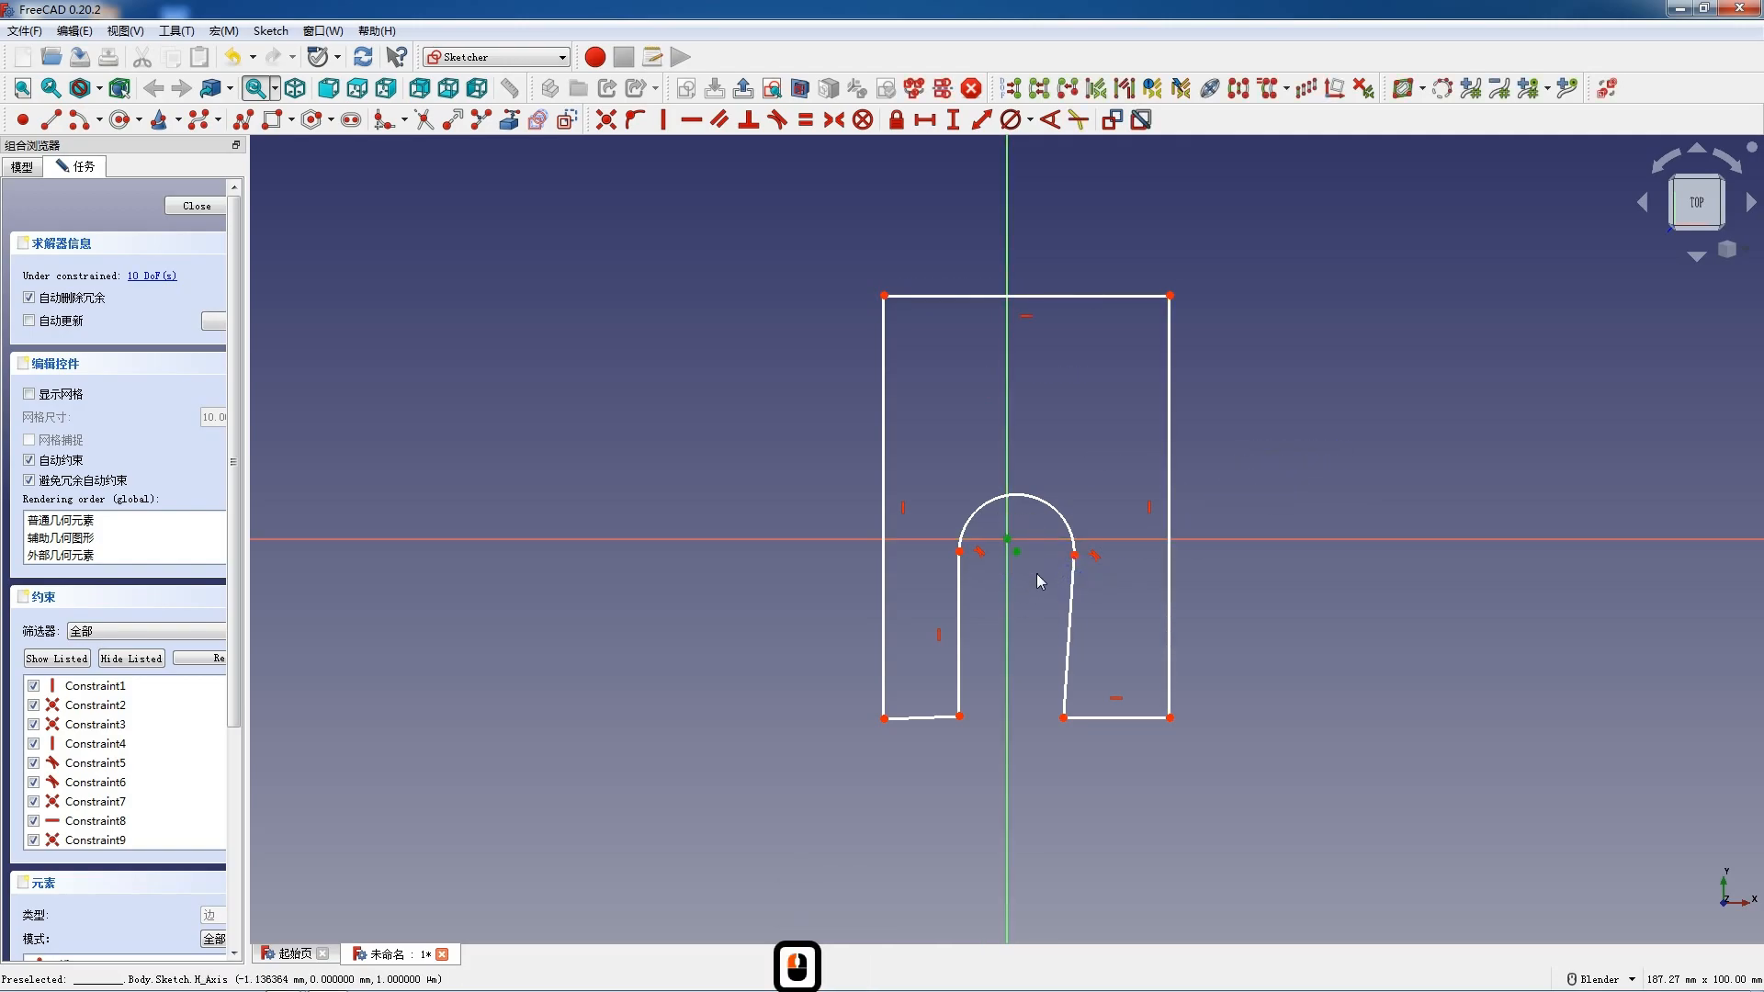
key("c")
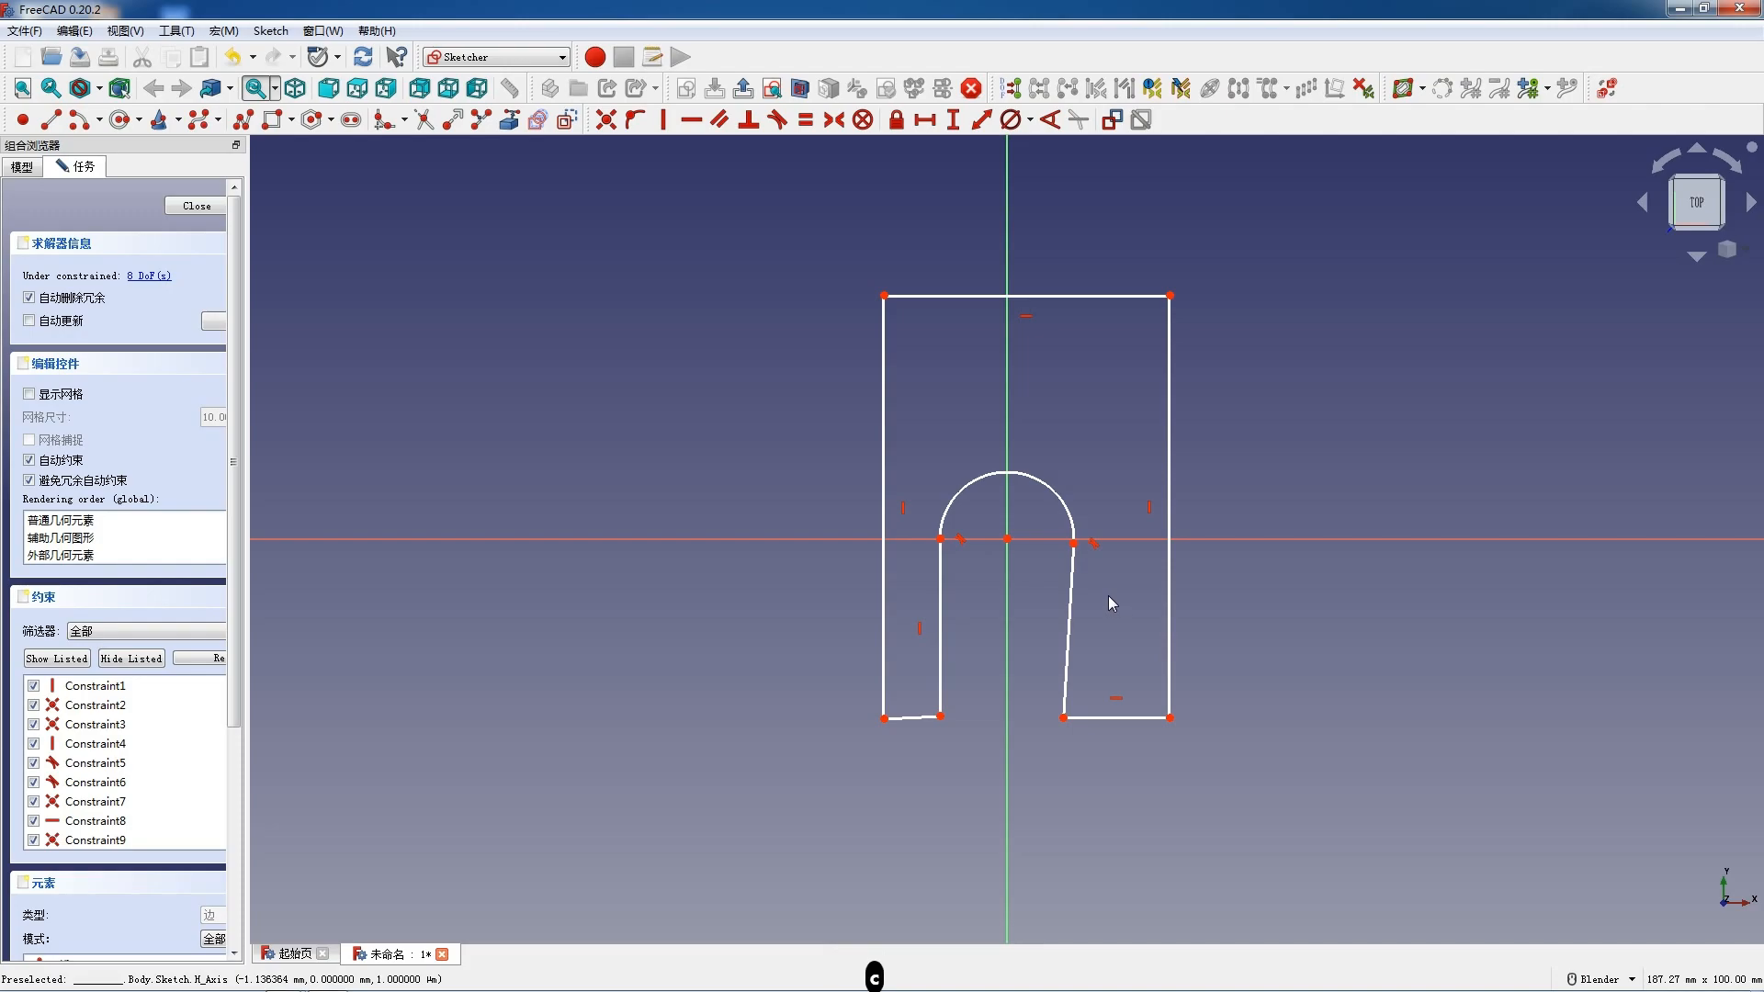
left_click_drag(1073, 697, 1098, 698)
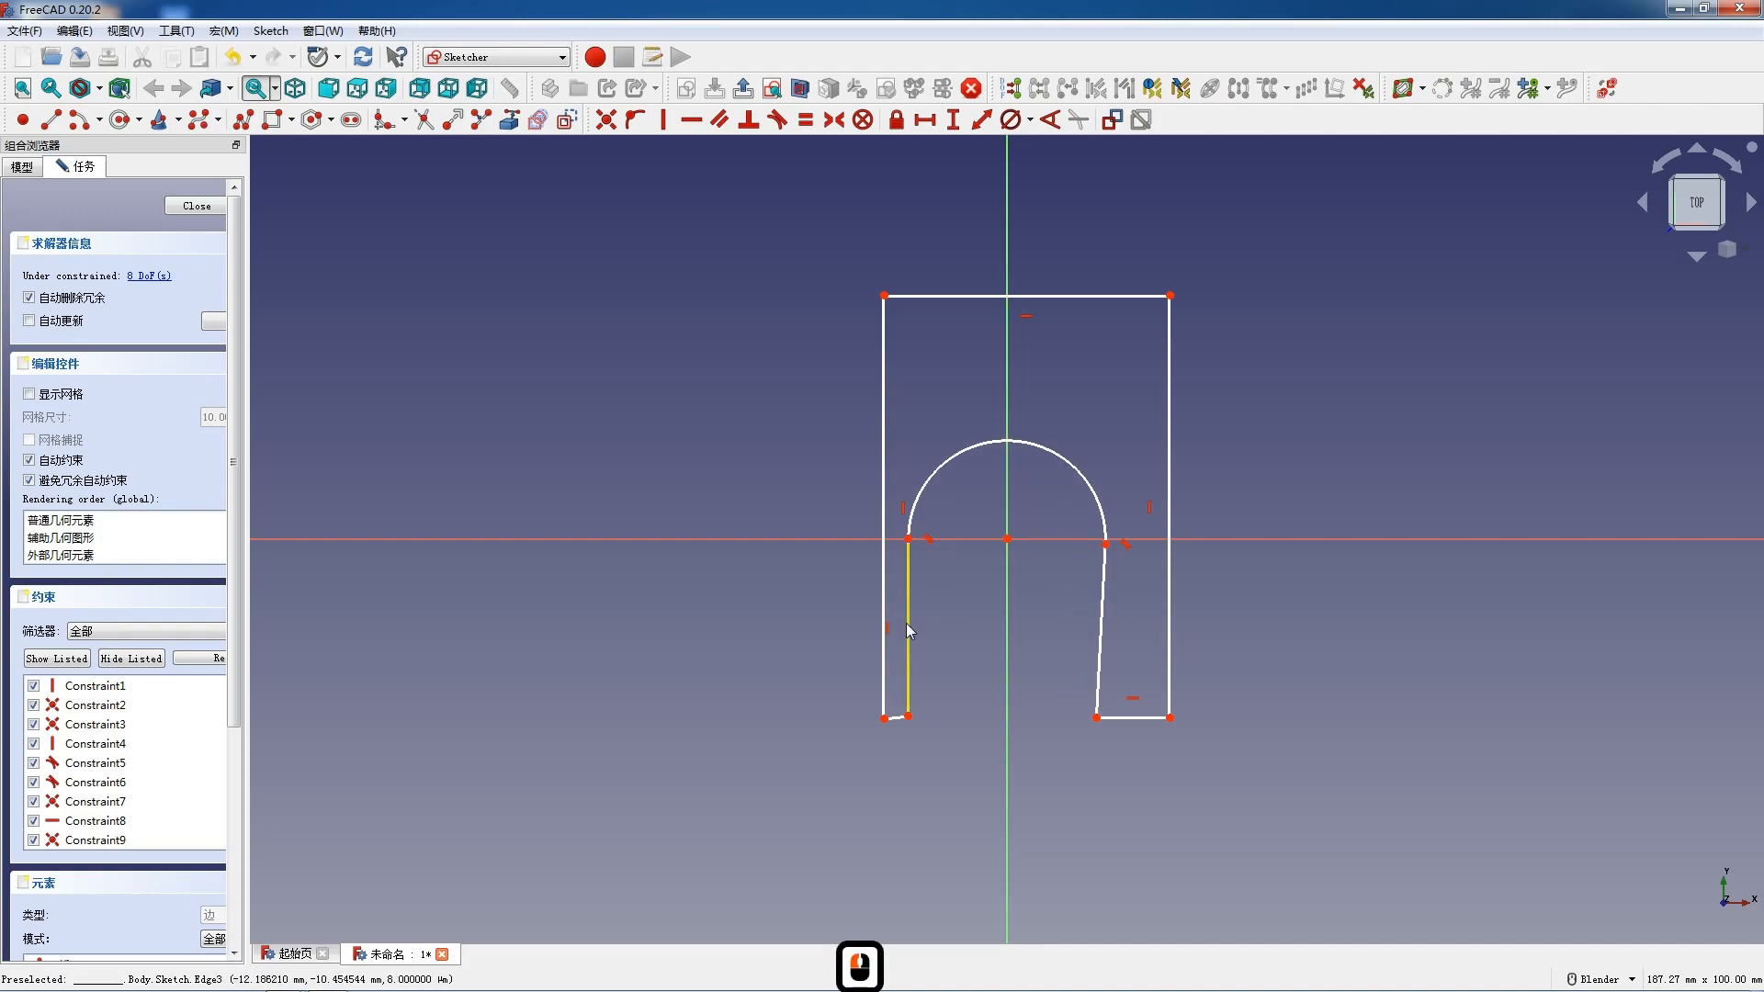
left_click_drag(929, 632, 944, 634)
left_click(1084, 647)
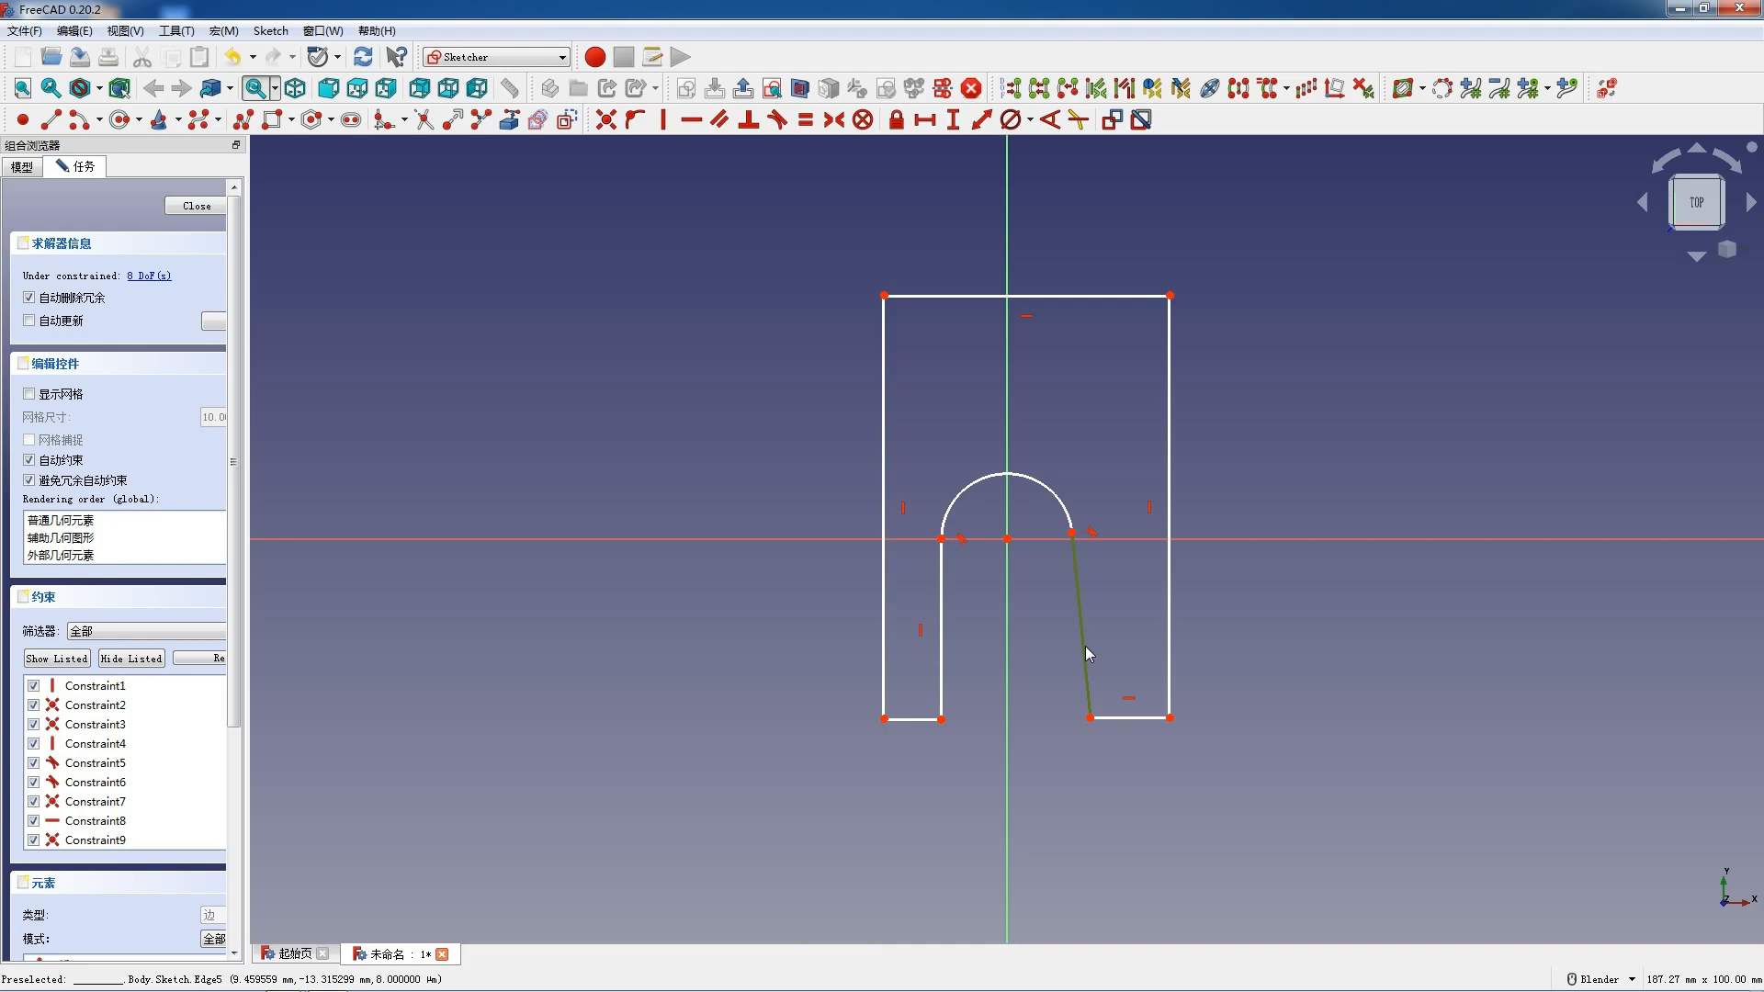
key("v")
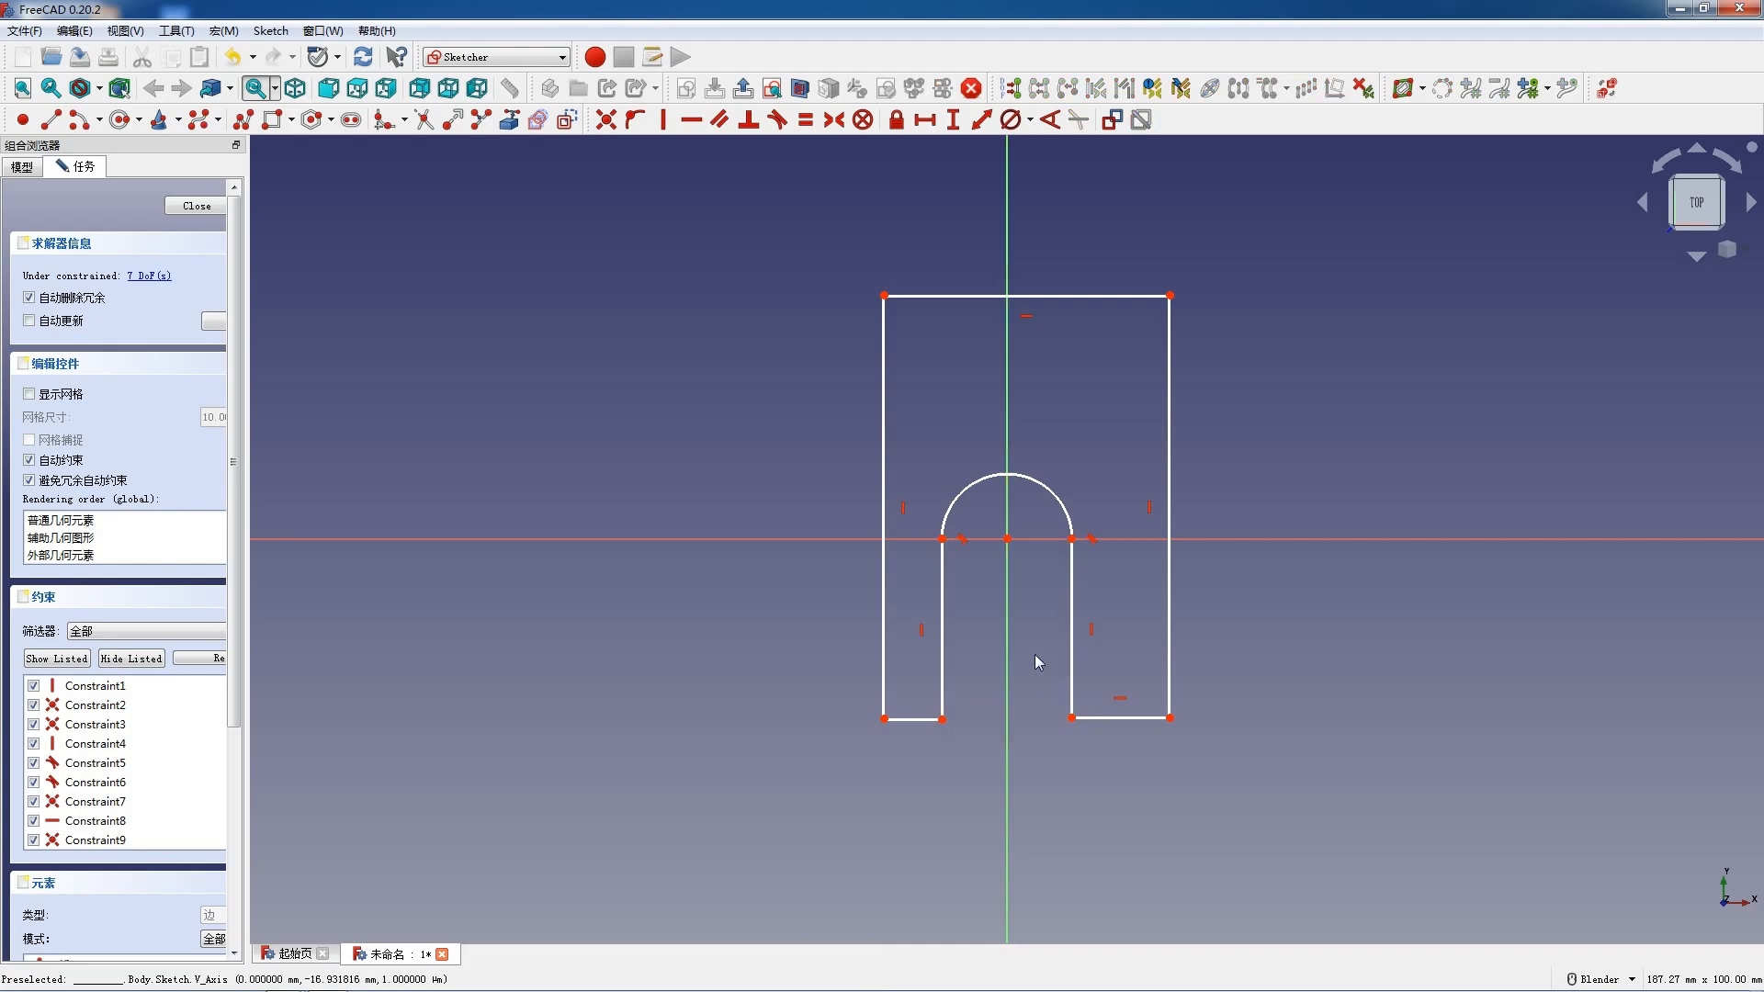
Move the profile's right outer edge inward and set the slot arc's diameter to 10 mm
left_click_drag(1168, 597, 1133, 594)
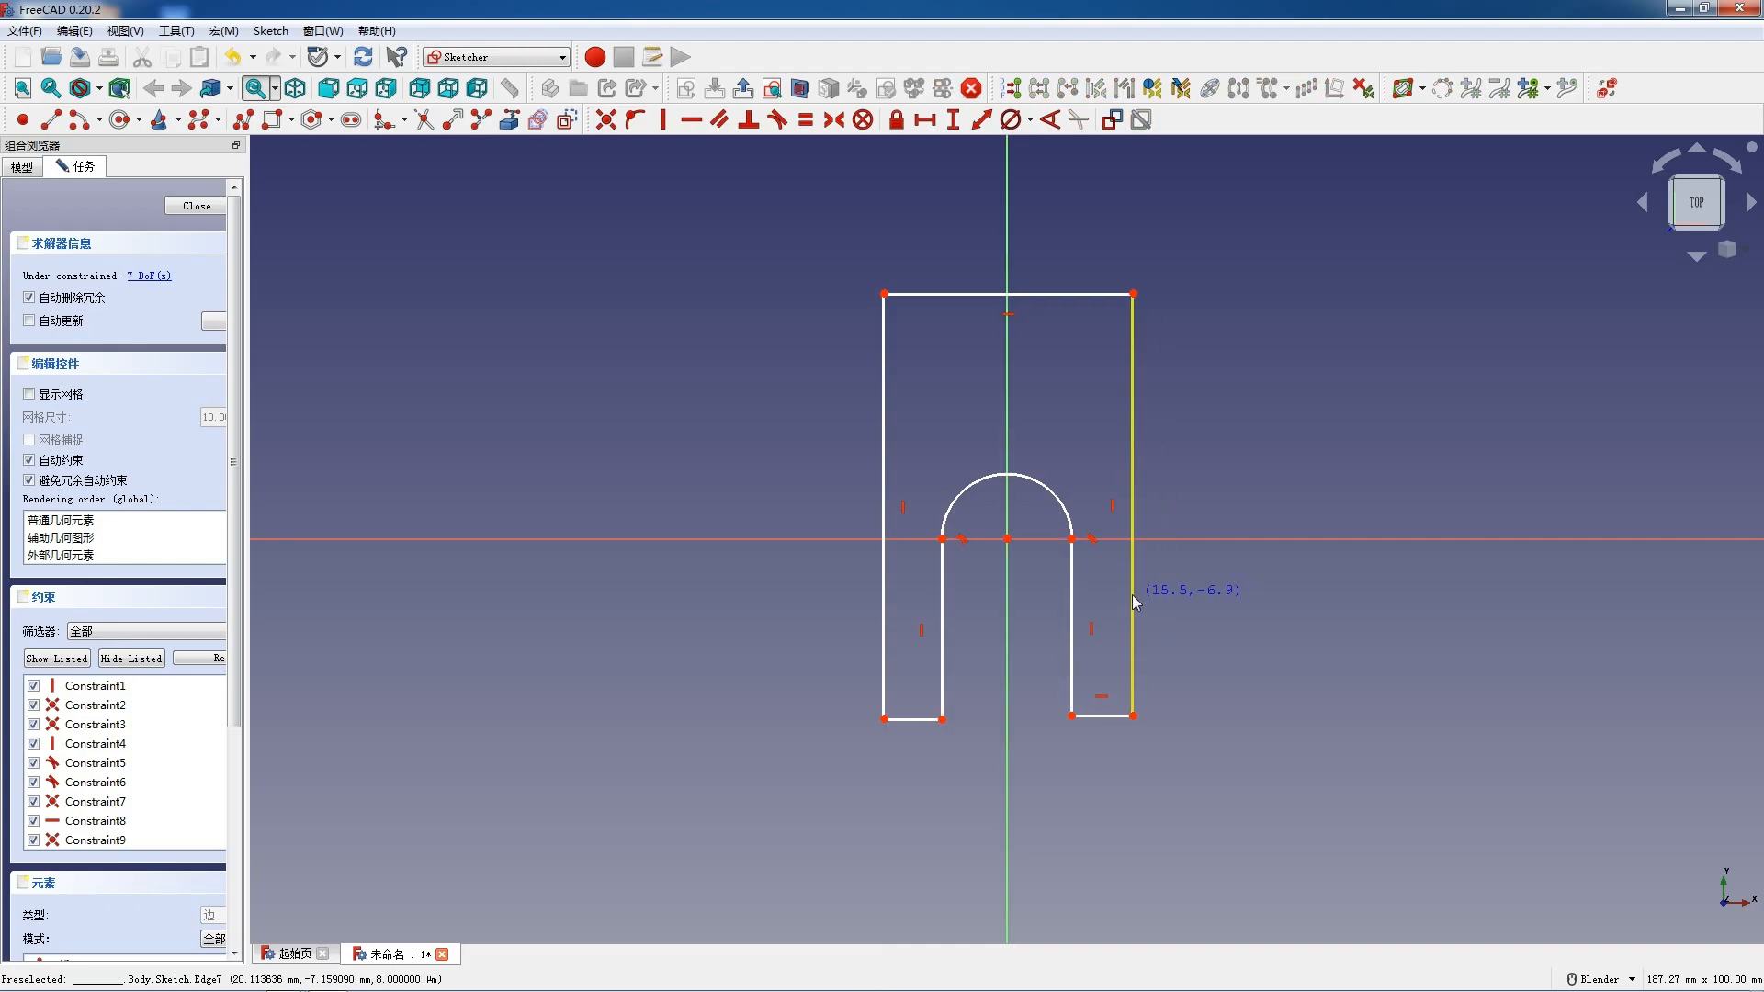
double_click(1029, 486)
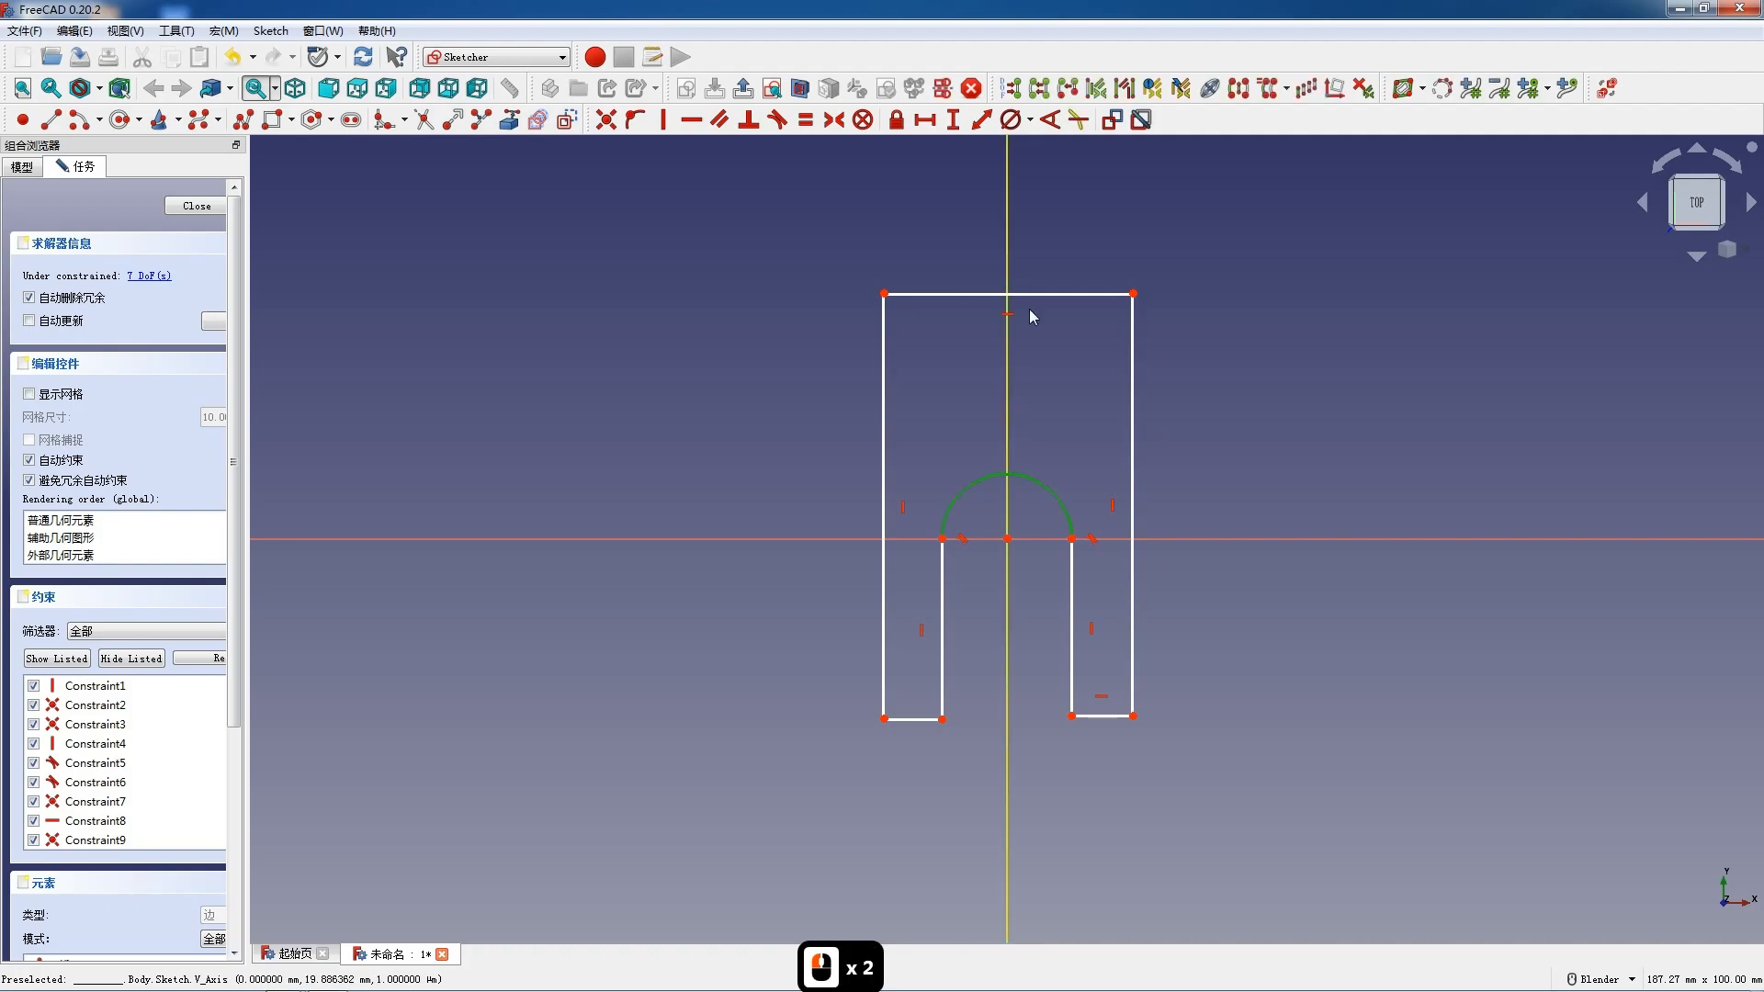
left_click(1010, 119)
type("10")
key("Return")
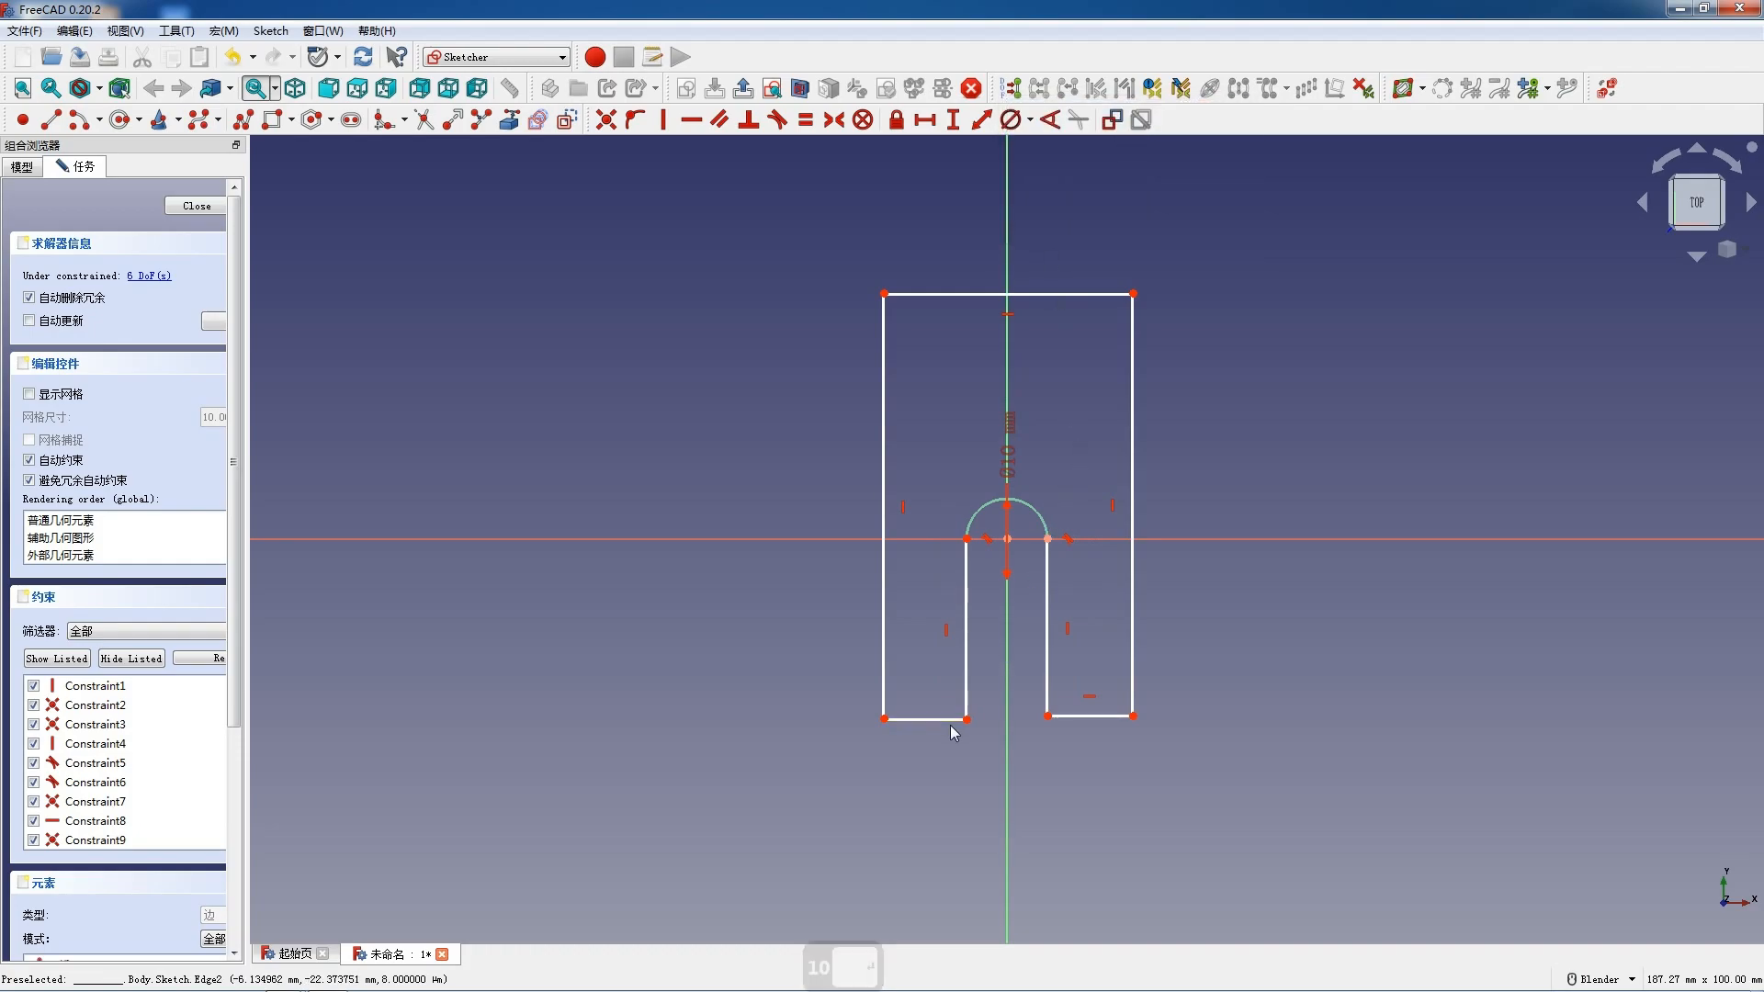
Set the vertical length of the slot's left side to 10 mm and constrain the bottom-left edge horizontal
left_click_drag(949, 722, 937, 658)
double_click(967, 580)
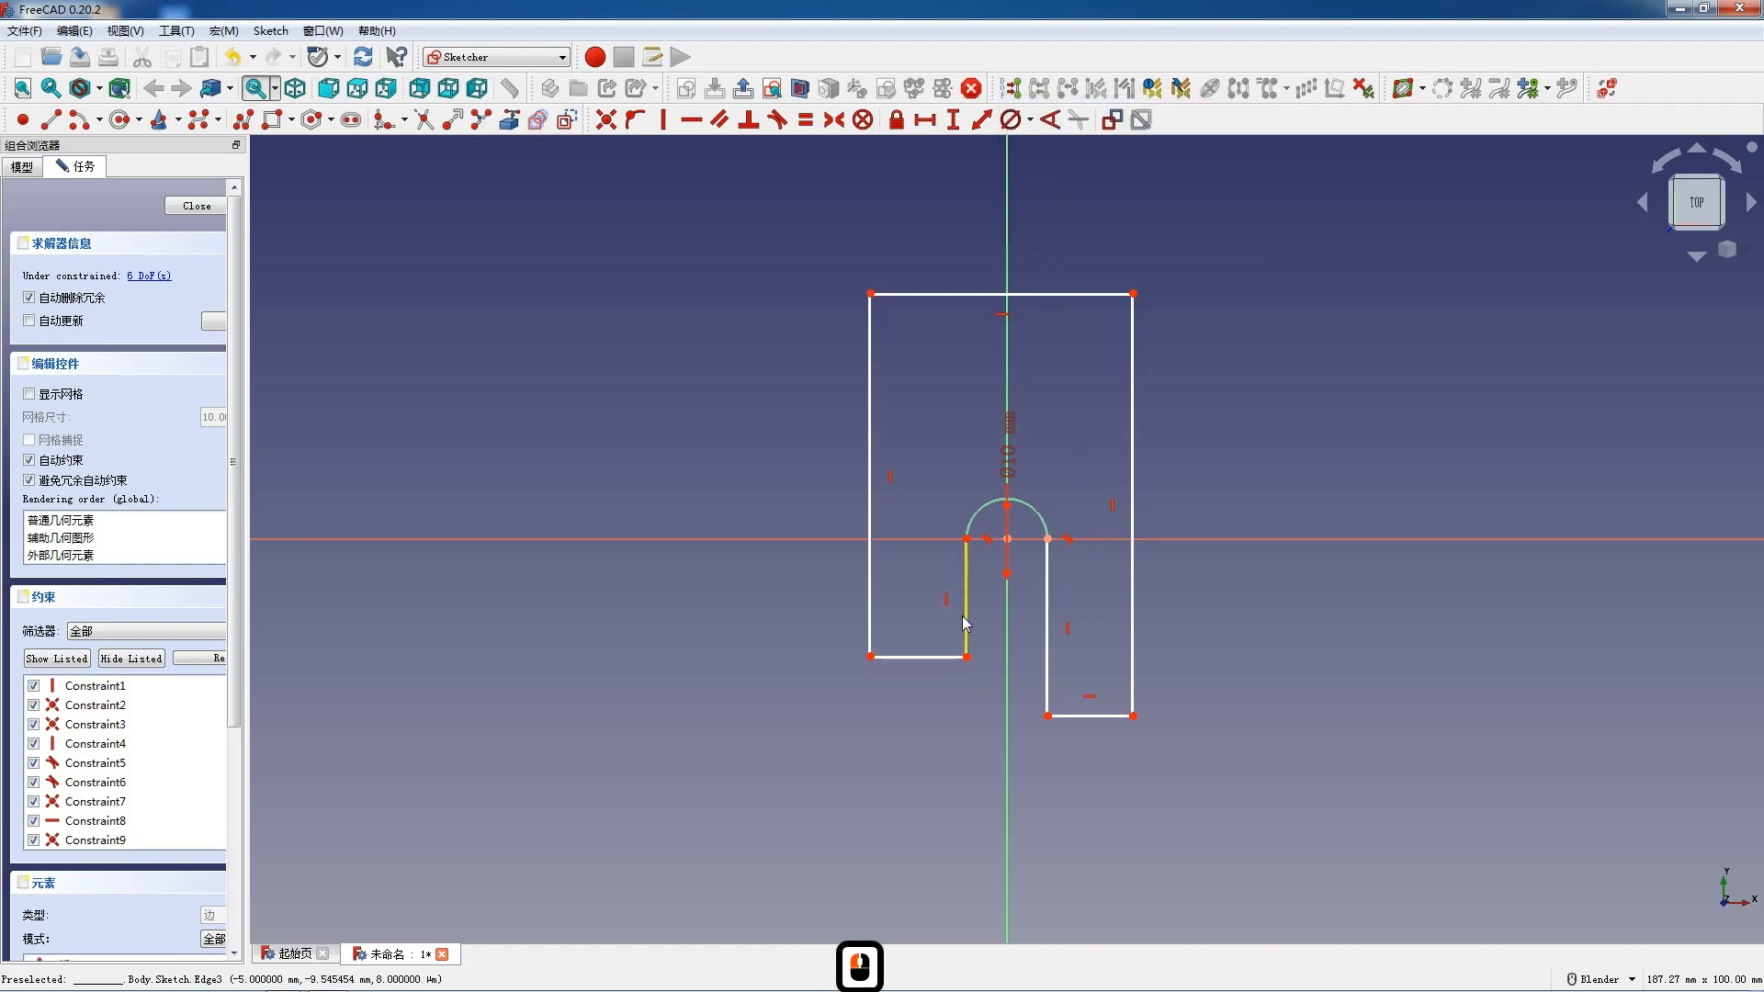
type("i")
type("10")
key("Return")
left_click(889, 649)
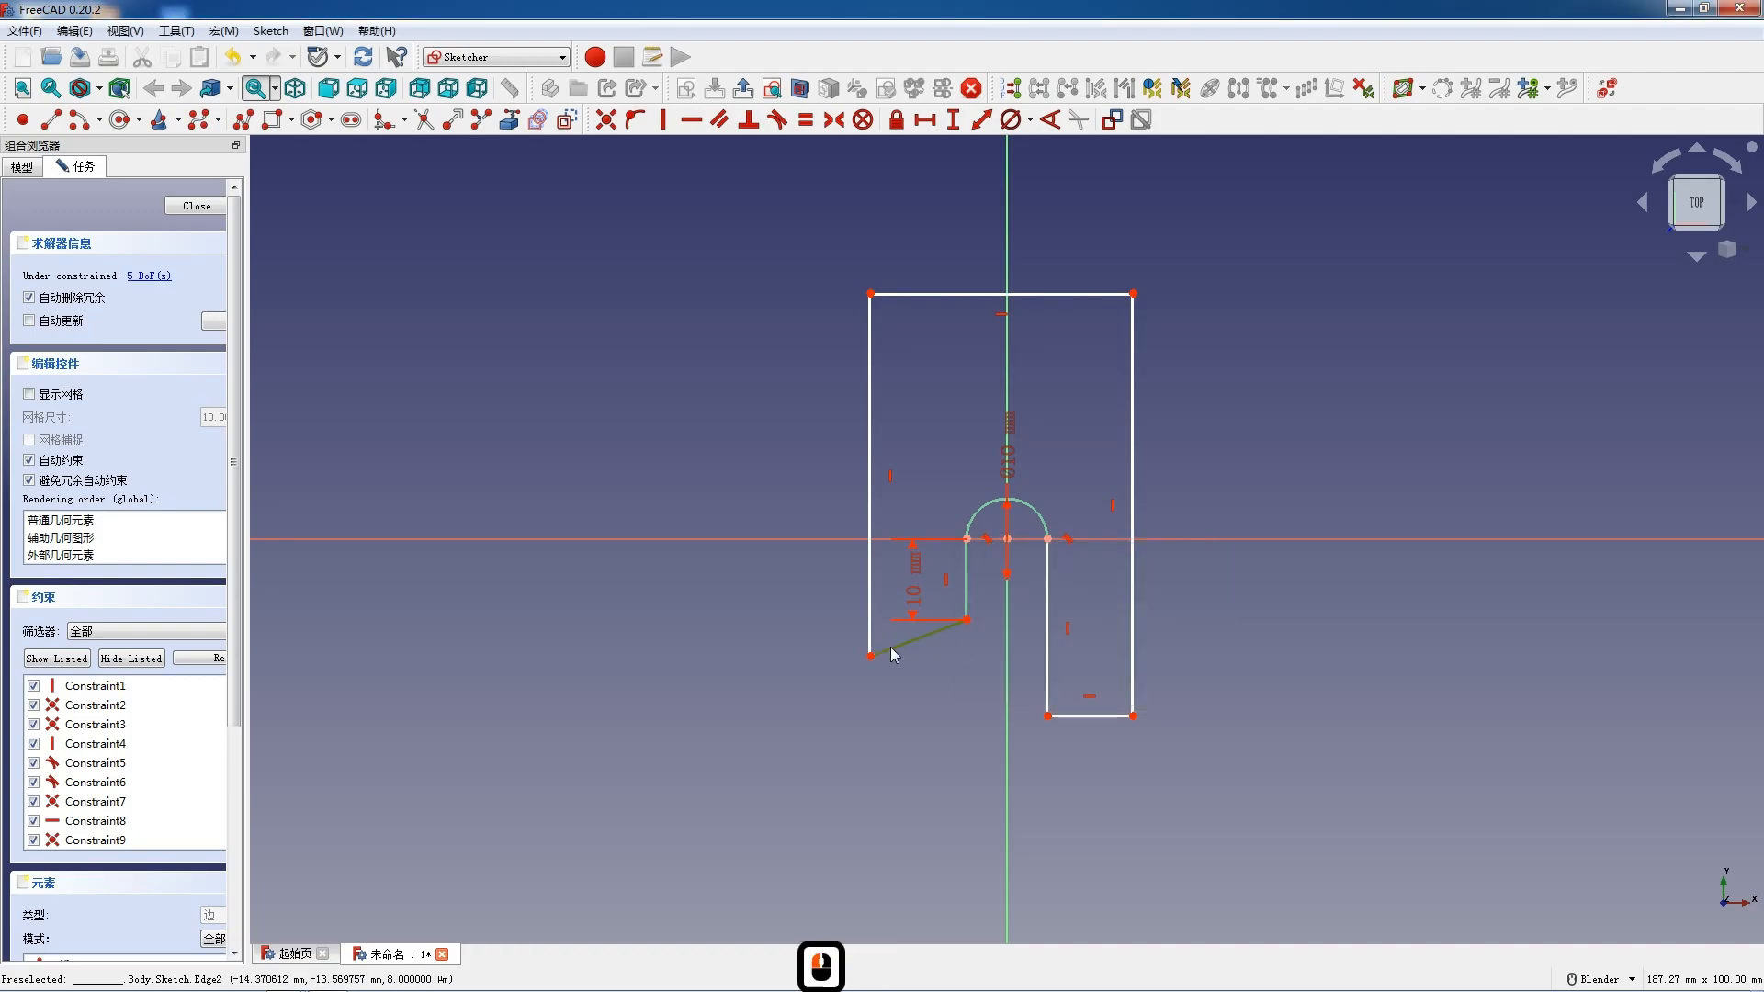
key("h")
Set the left outer edge's height to 45 mm and reposition the slot side's 10 mm dimension outside the profile
left_click(871, 586)
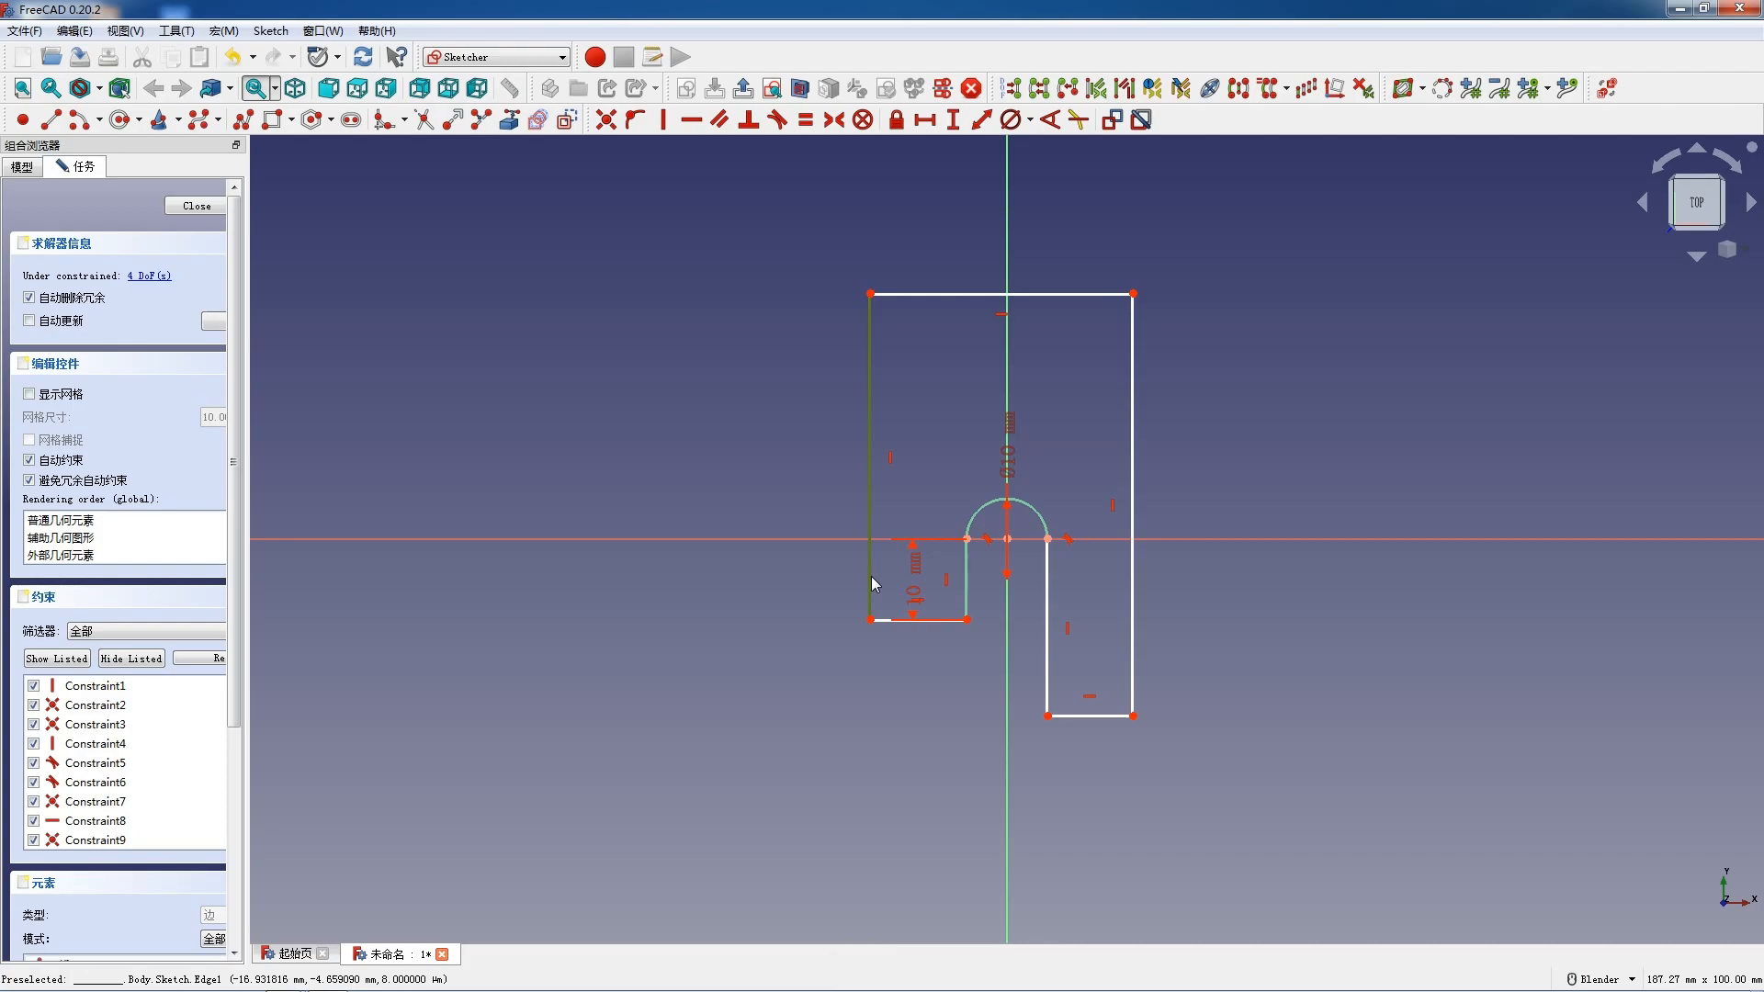
key("i")
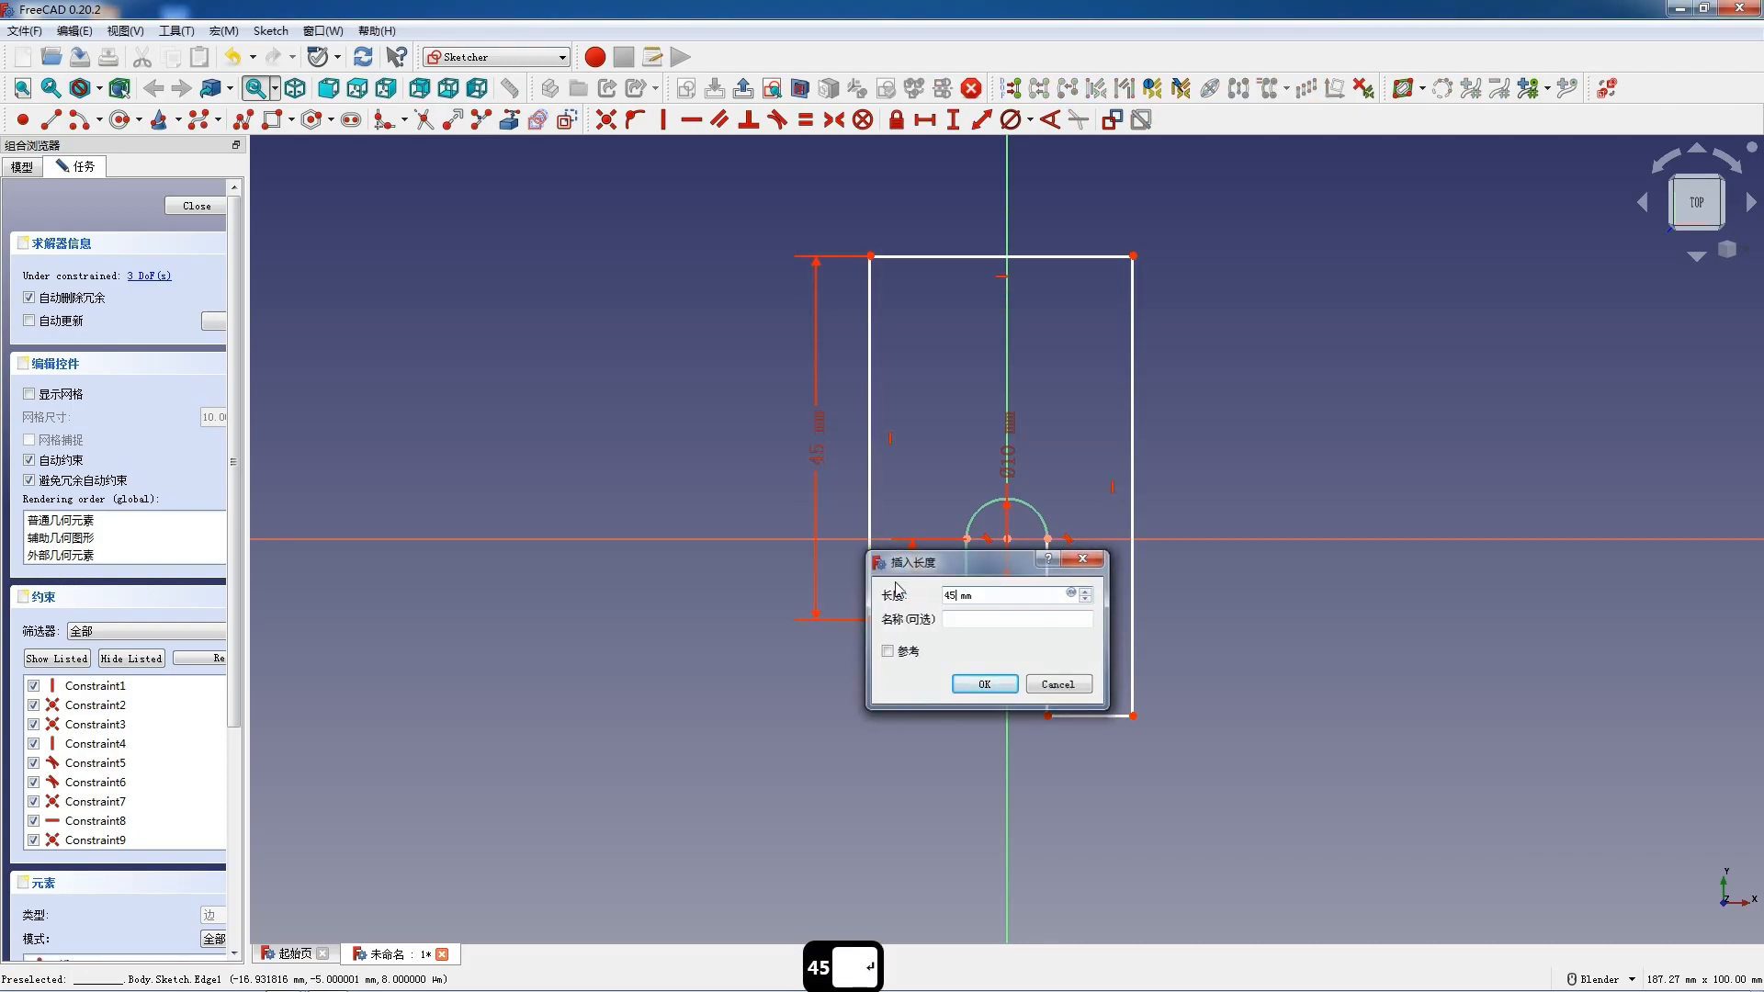
key("Return")
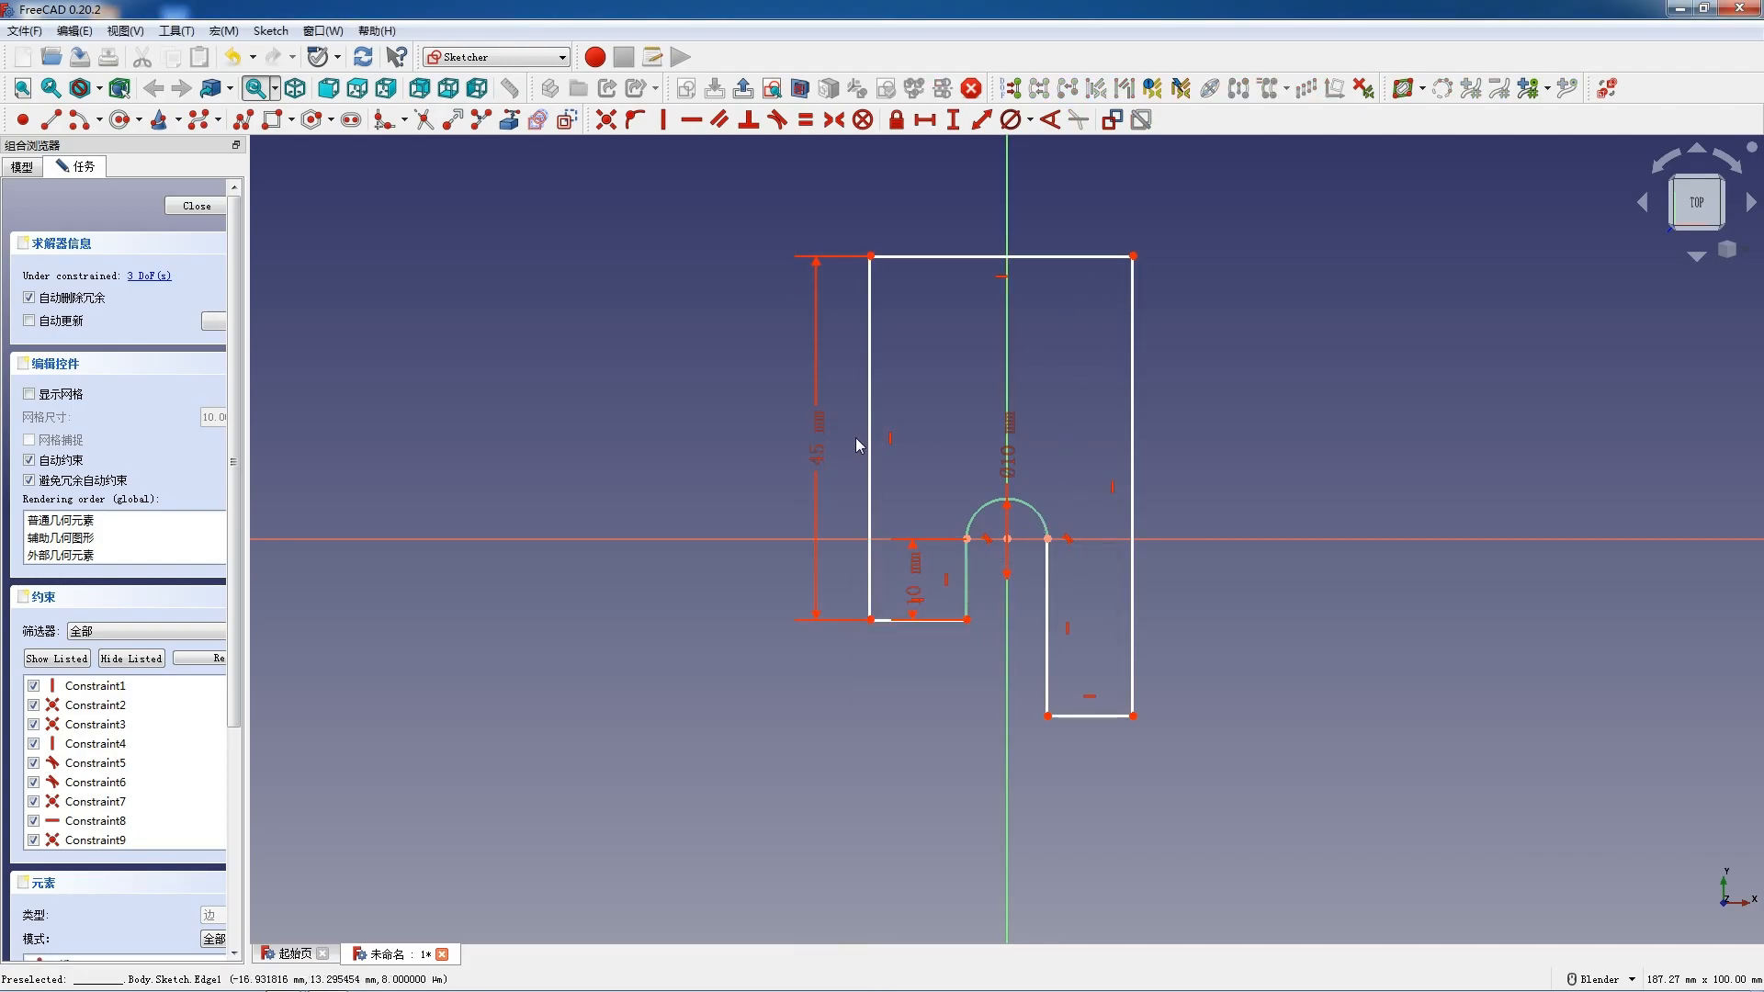
left_click(870, 577)
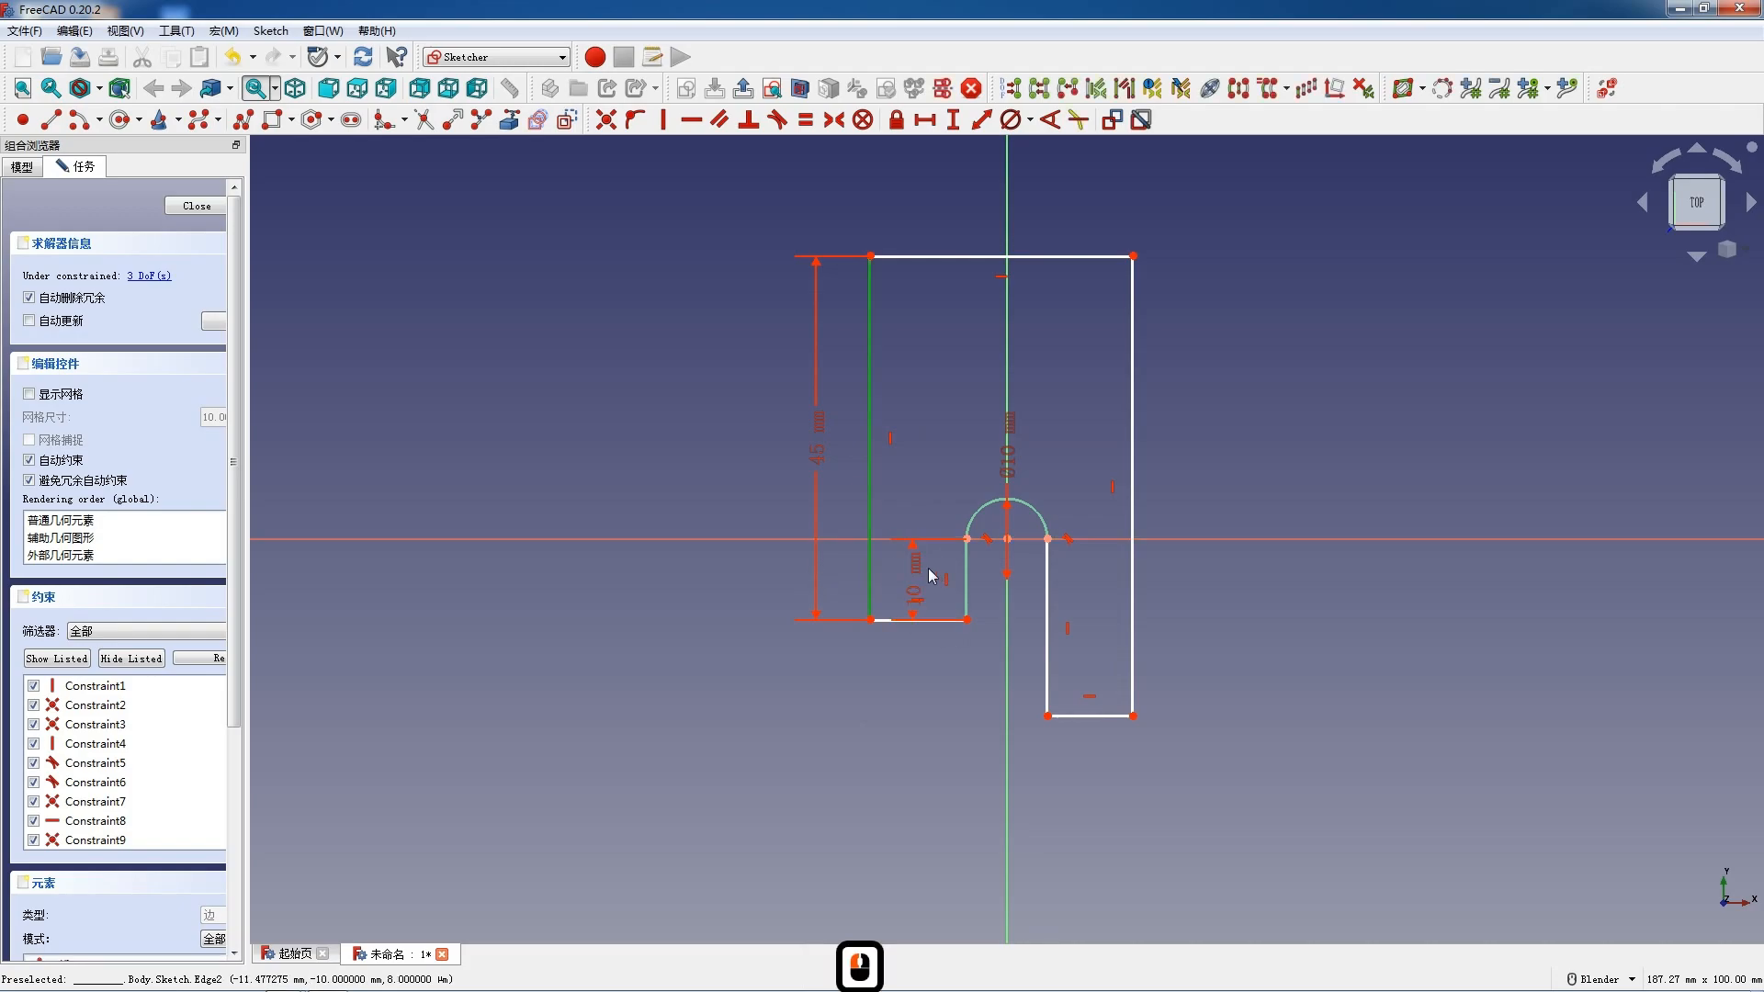
left_click_drag(918, 564, 740, 579)
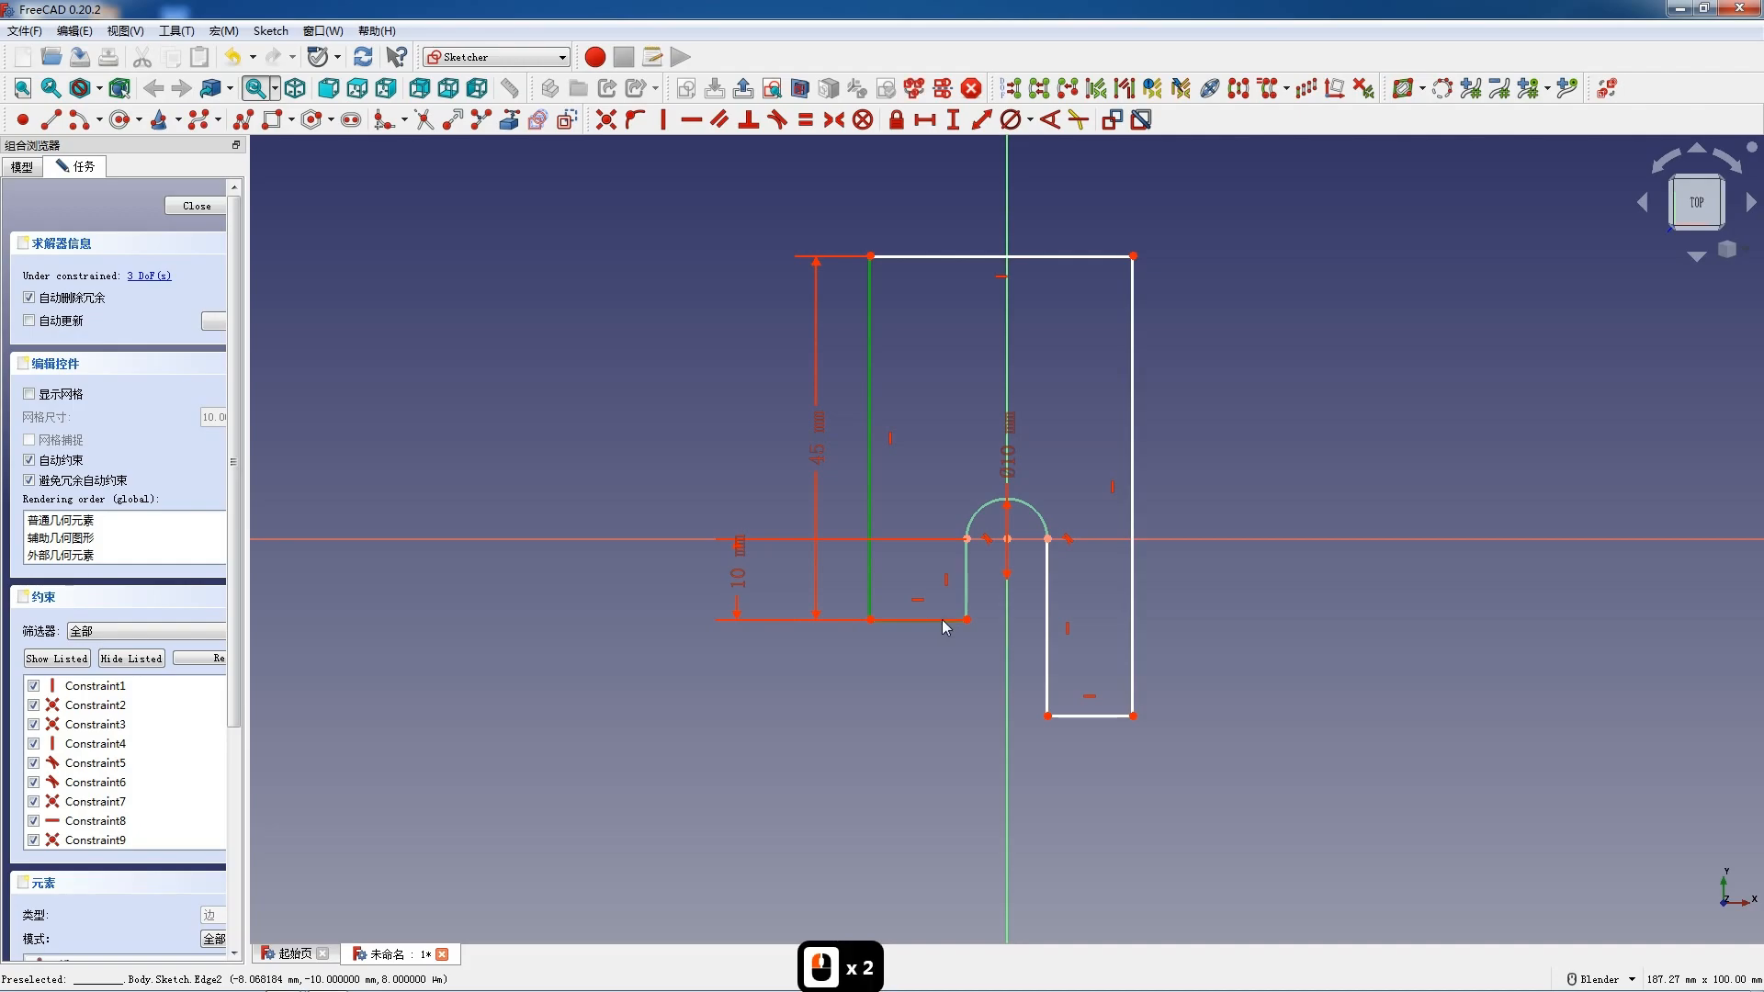
left_click(929, 748)
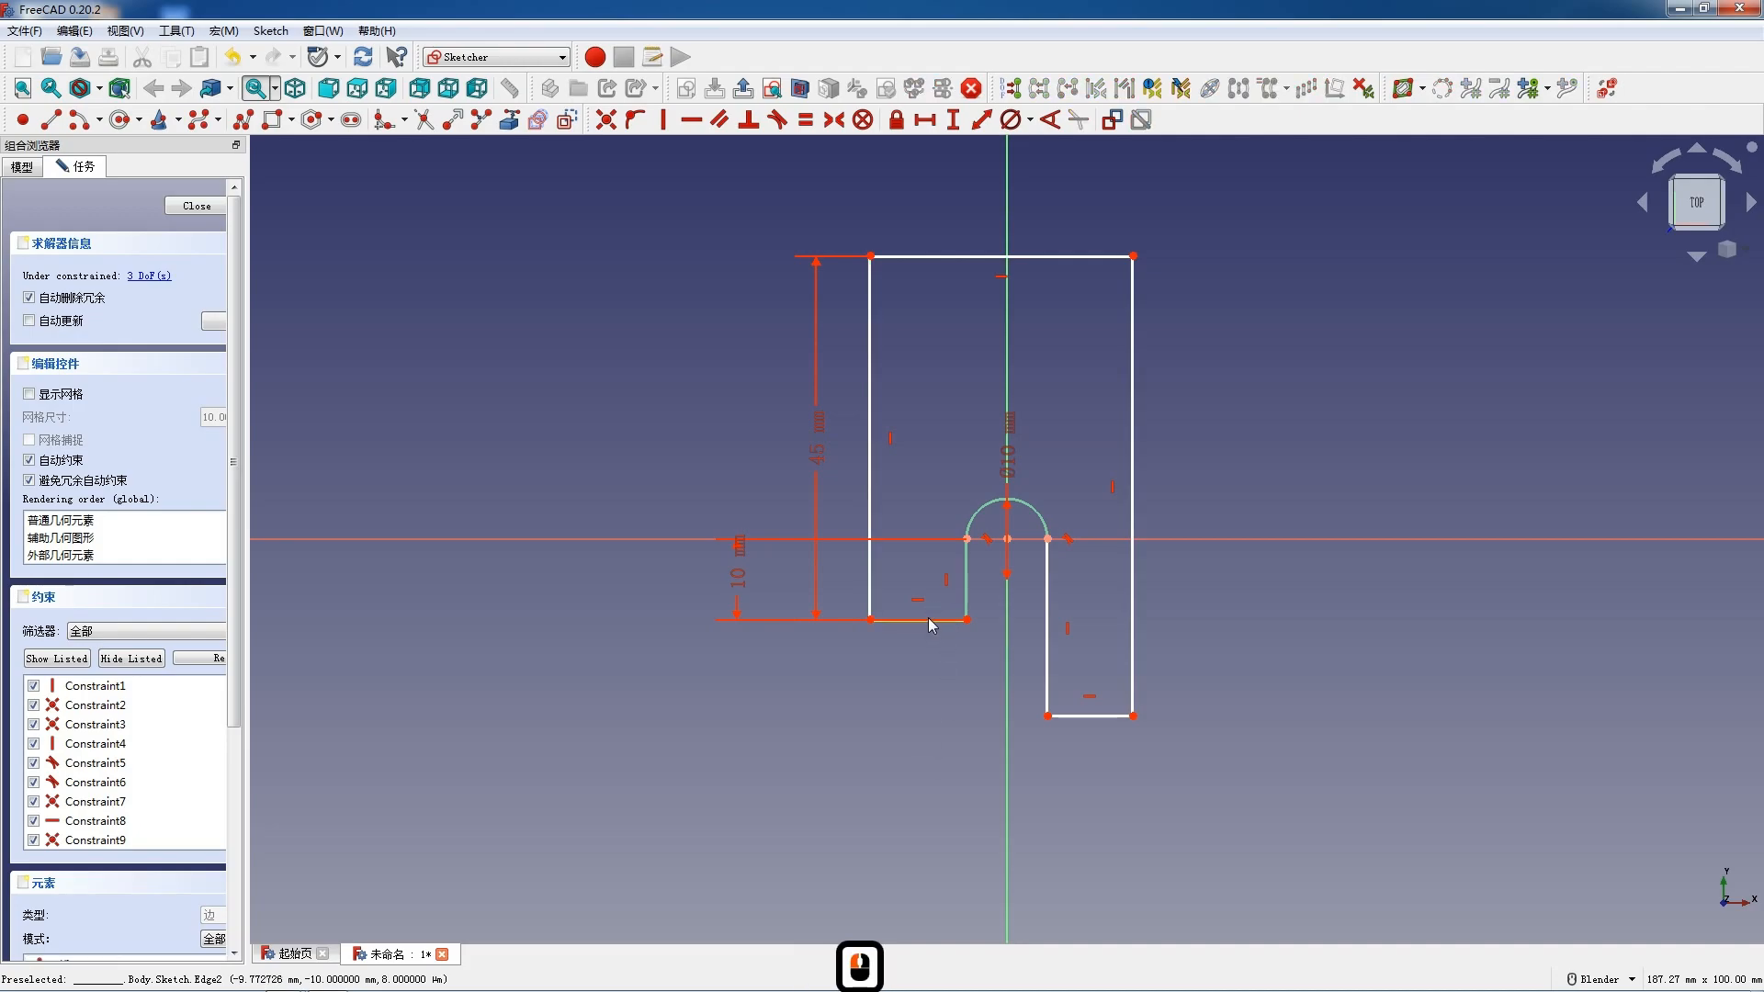
left_click(928, 622)
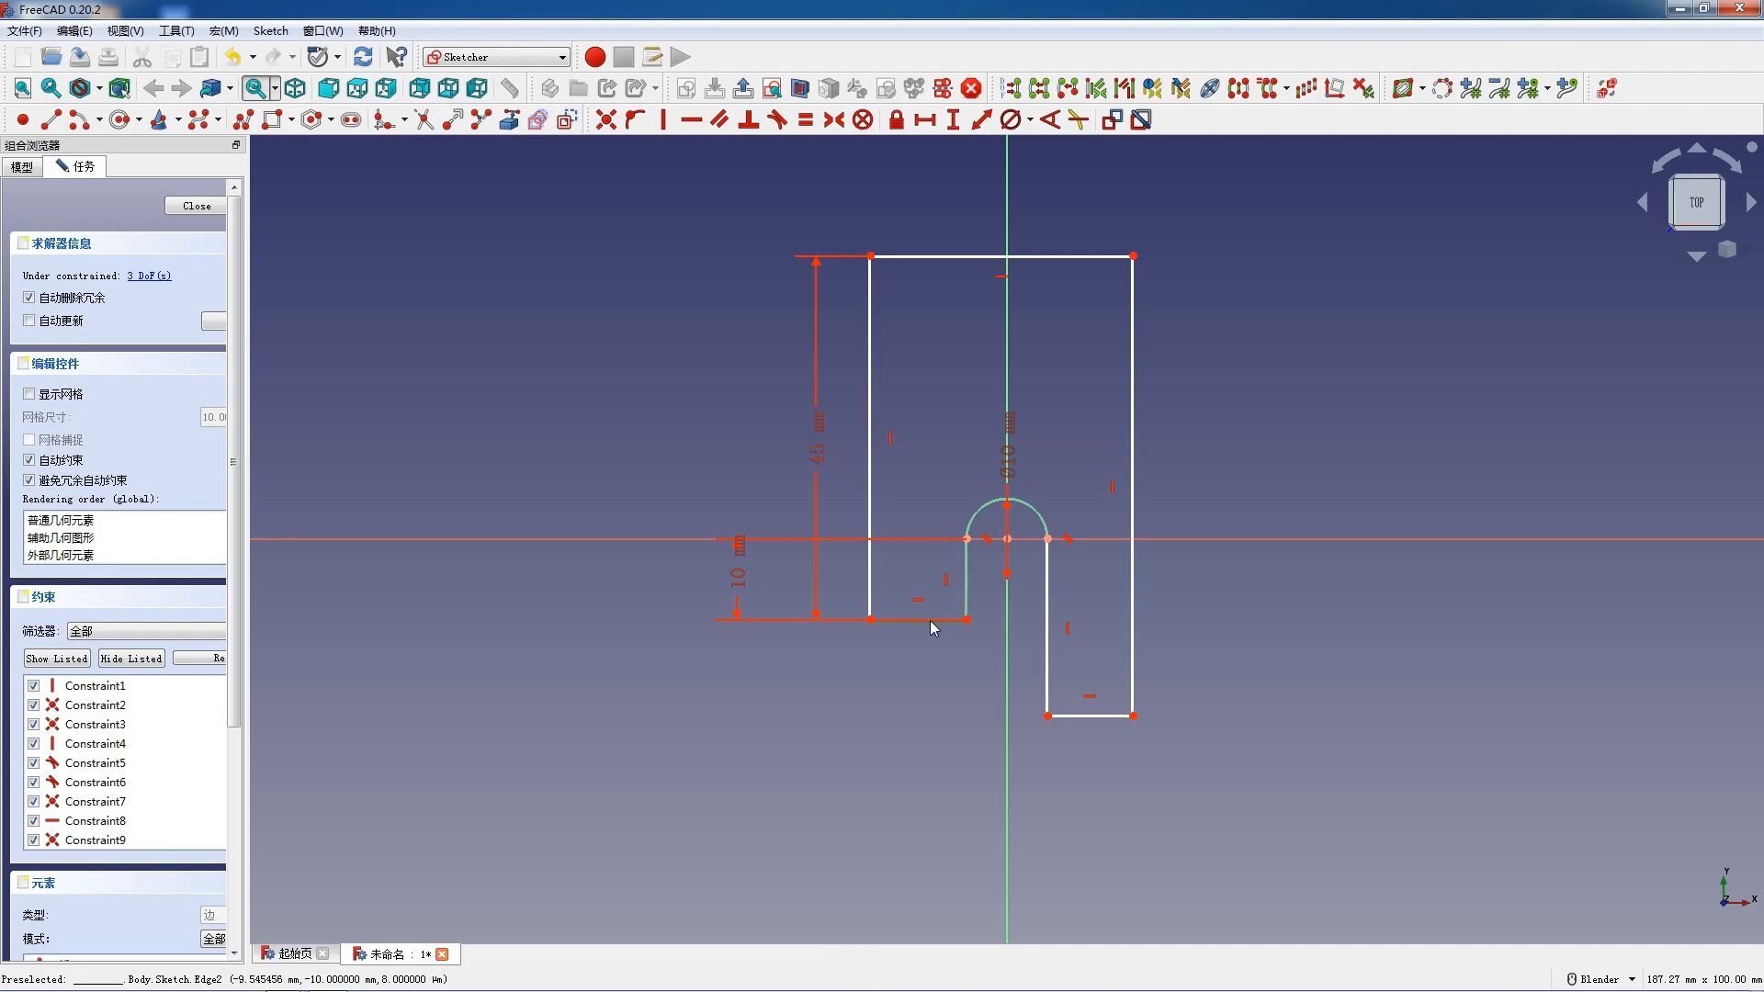
left_click(1185, 574)
Raise the bottom-right edge and try to align it with the bottom-left edge using a horizontal constraint on both edges
left_click_drag(1120, 724, 1096, 633)
left_click(1096, 632)
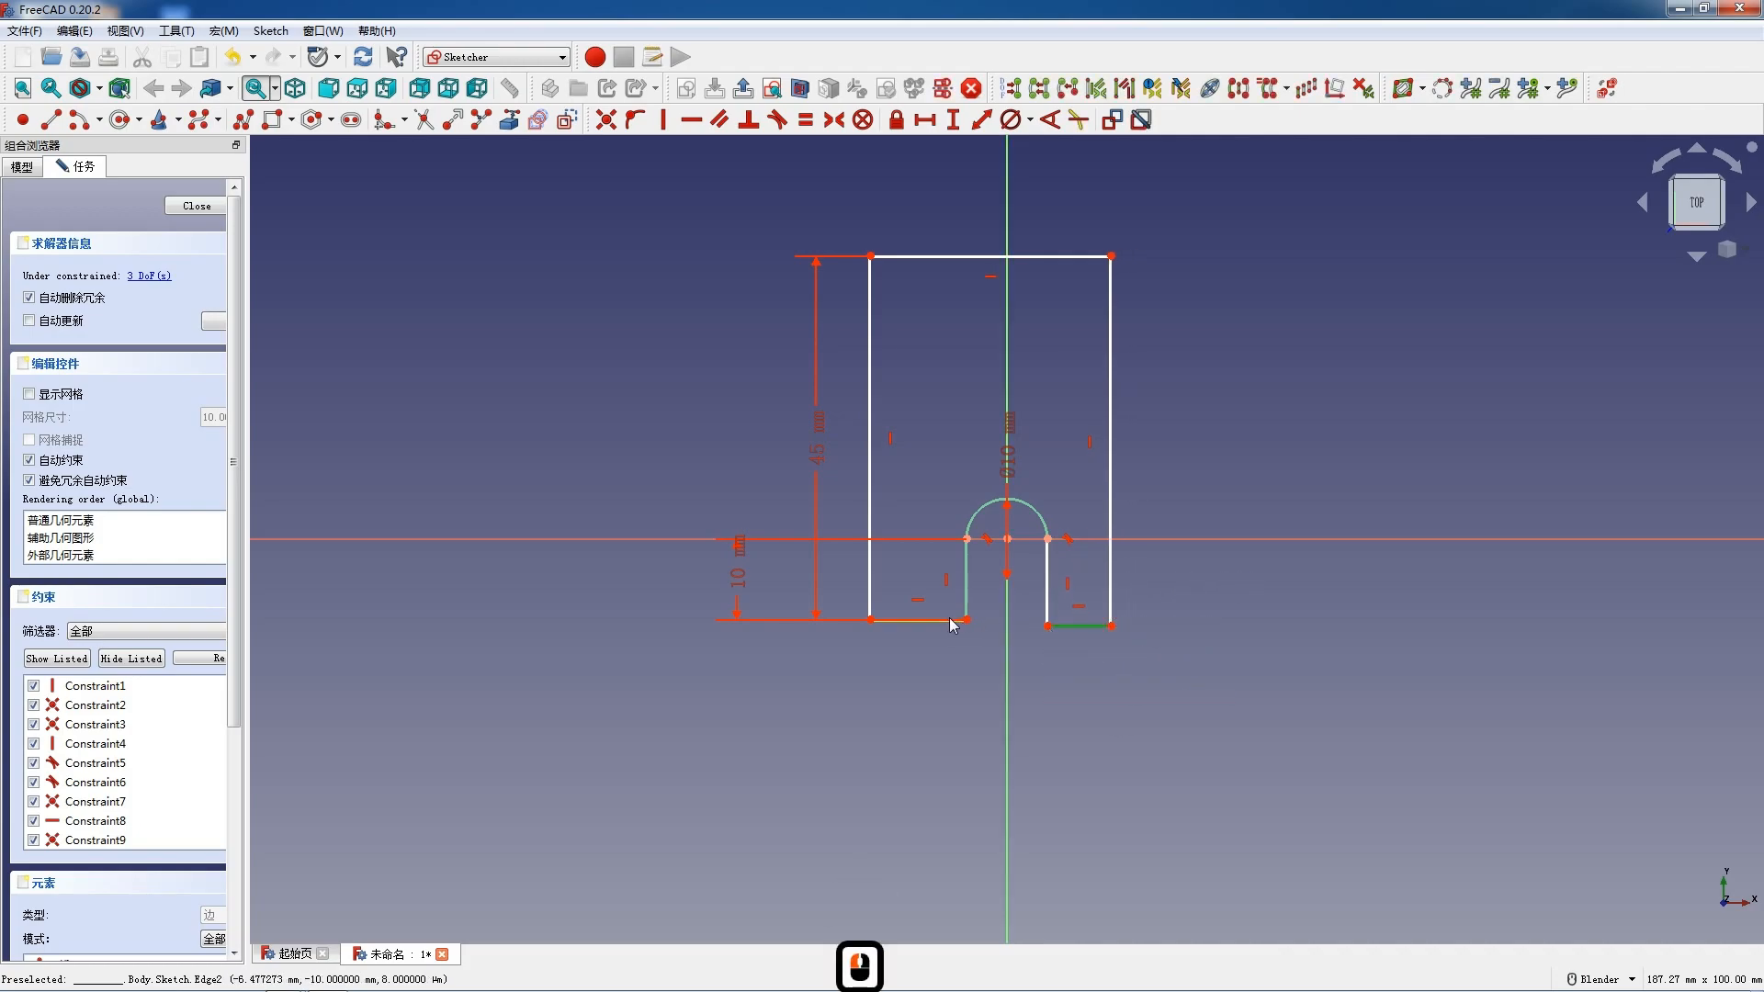
left_click(950, 621)
key("h")
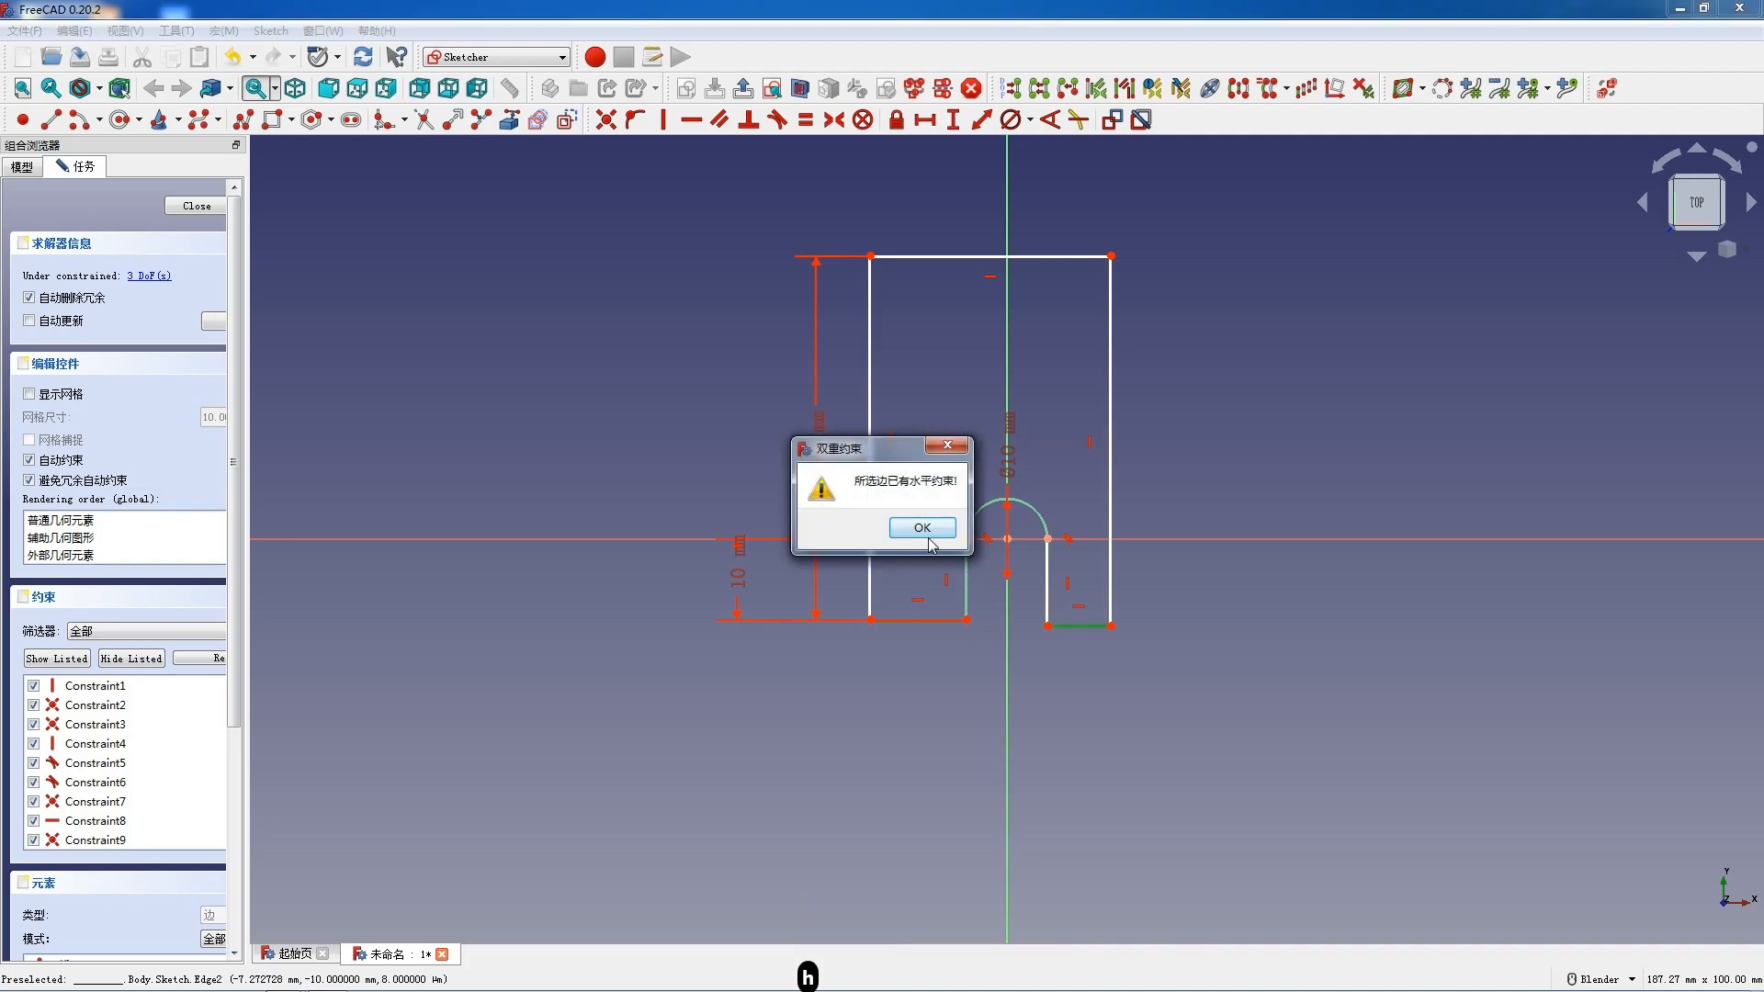
left_click(927, 531)
left_click(1010, 641)
left_click(1073, 627)
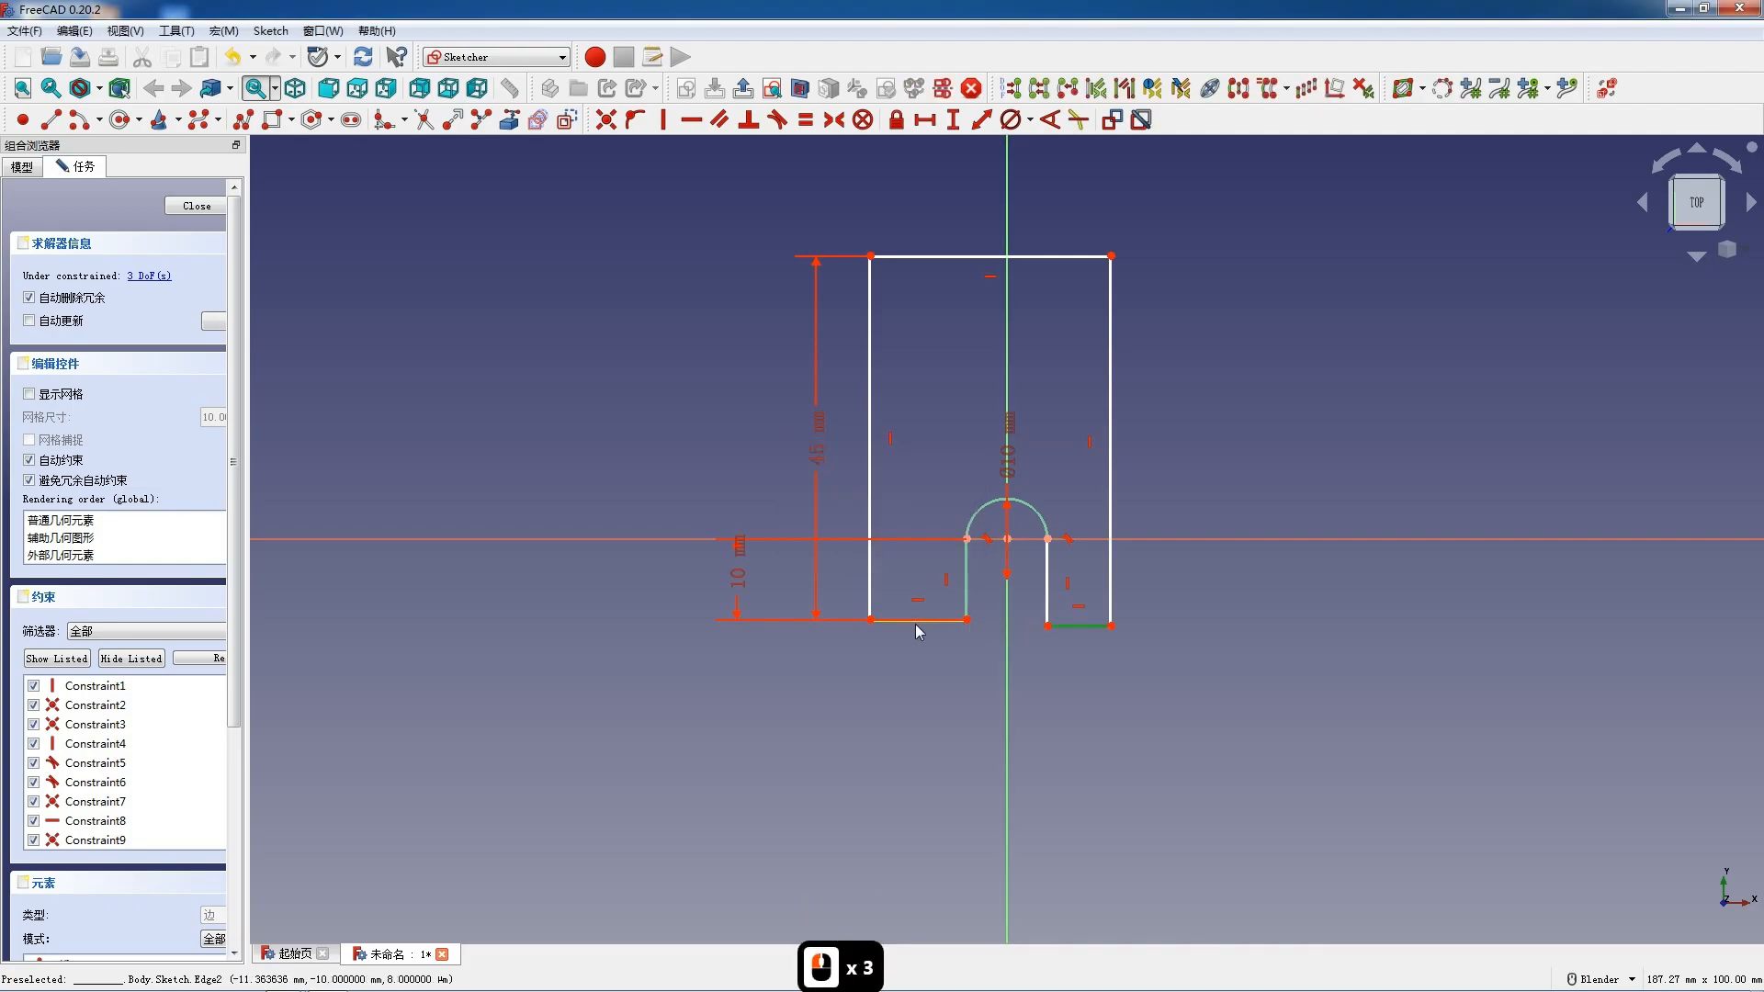
key("h")
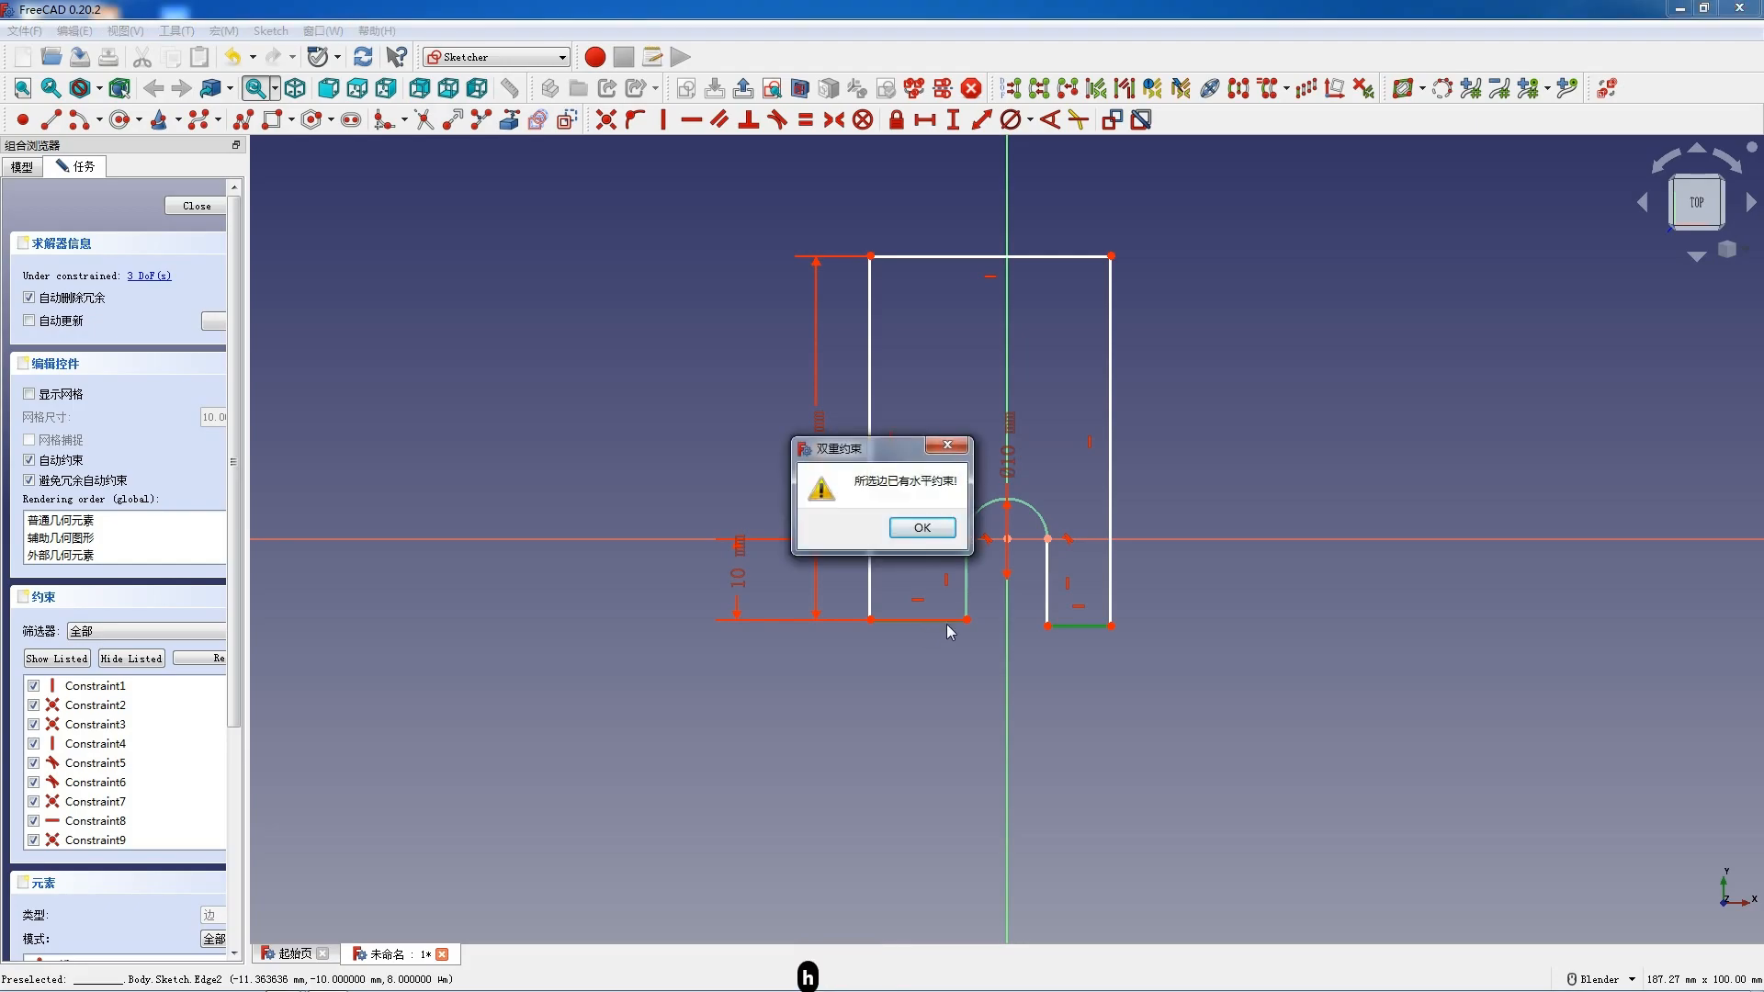
left_click(926, 534)
left_click(1044, 627)
left_click(1038, 620)
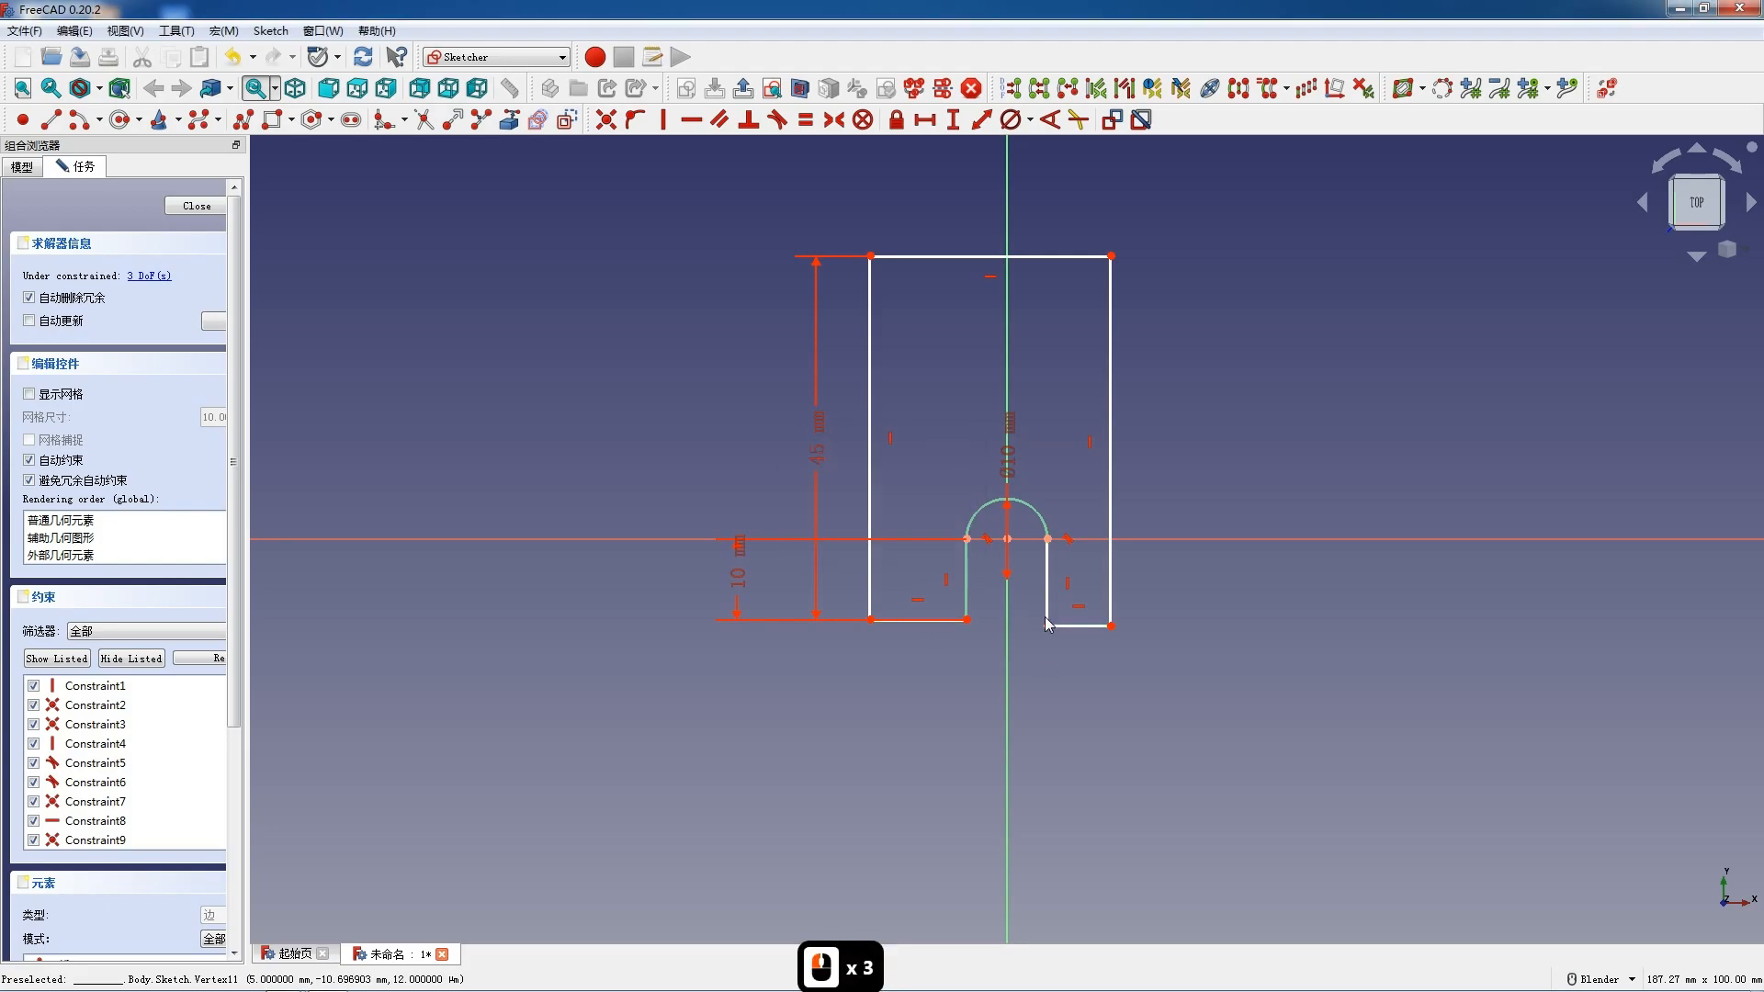
Align the slot's two lower endpoints with a horizontal constraint
left_click(1047, 626)
left_click(964, 620)
key("h")
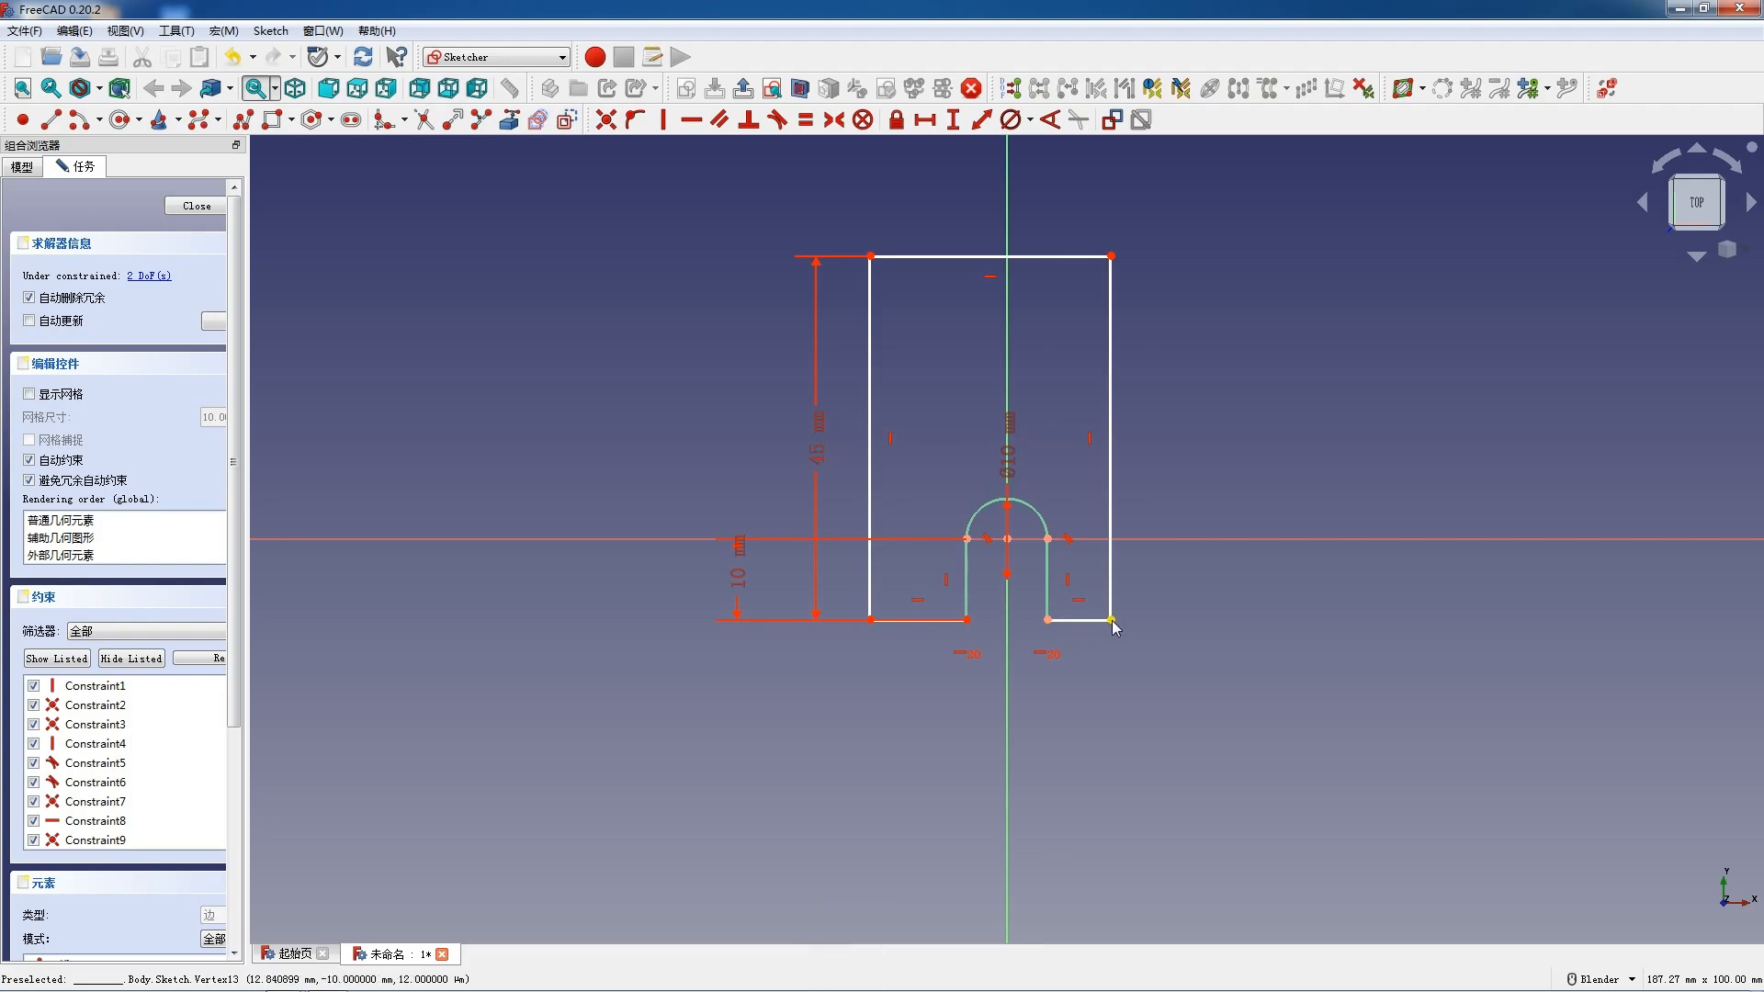
Set the horizontal distance between the origin and the profile's bottom-right corner to 10 mm
left_click(1111, 620)
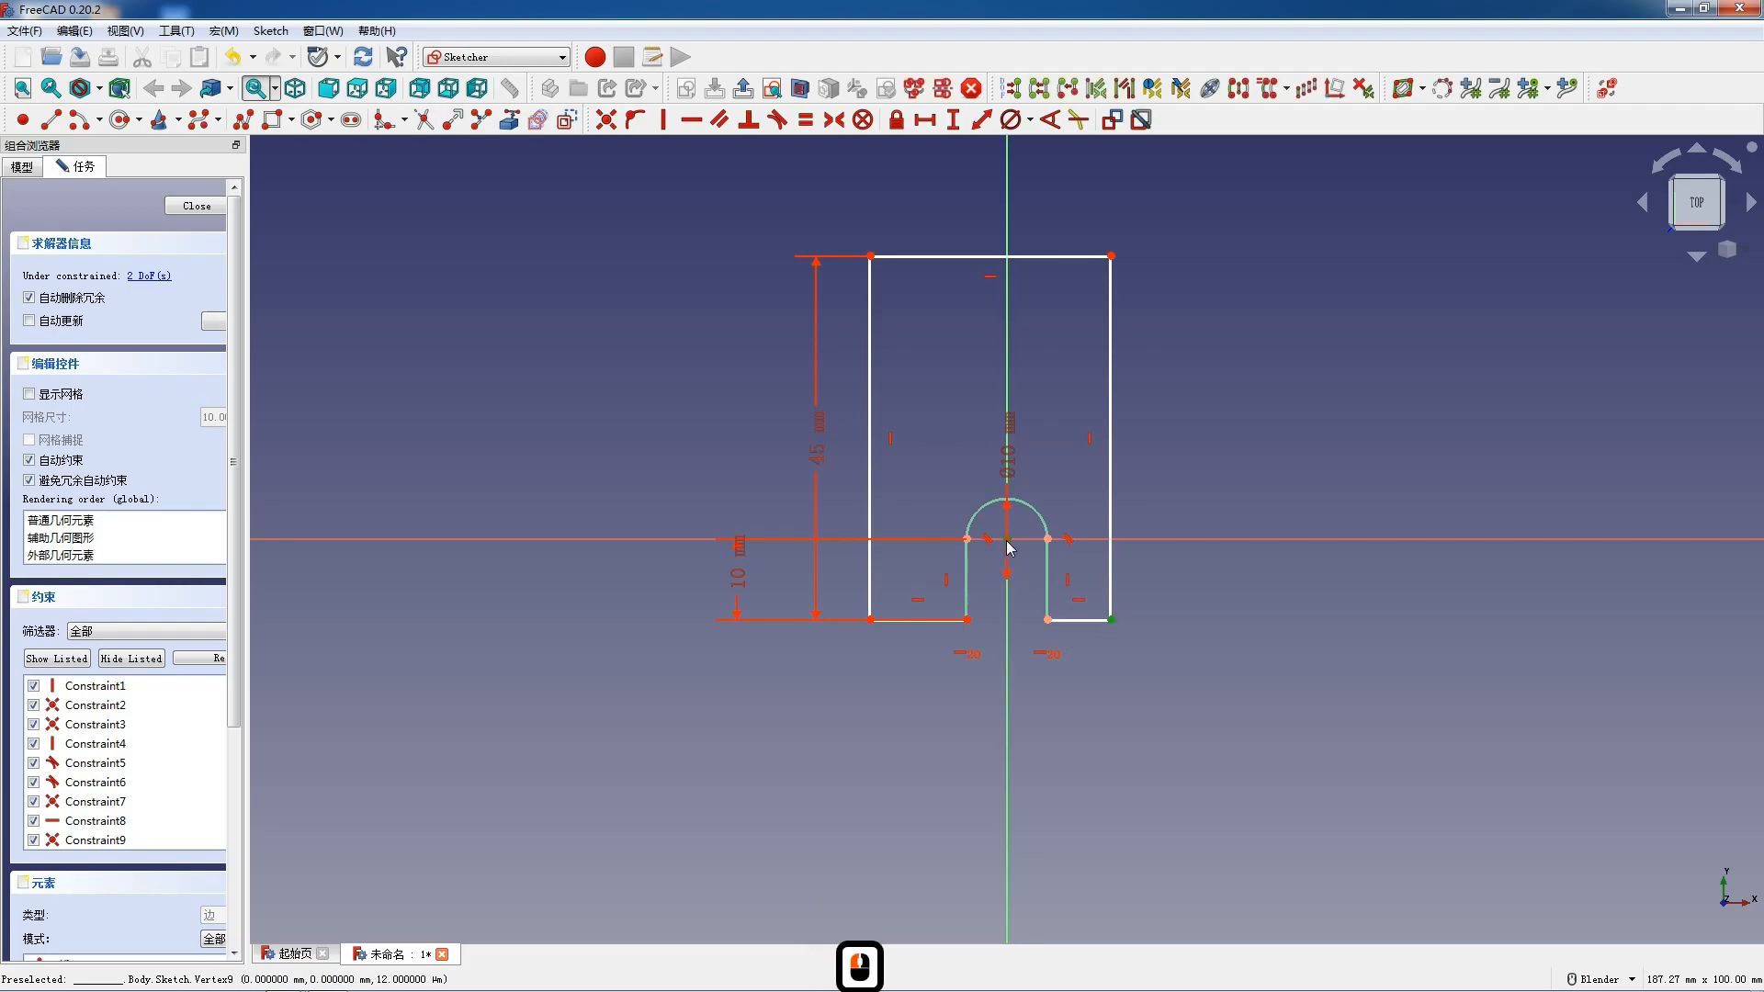
left_click(1007, 548)
type("l")
type("10")
key("Return")
Set the horizontal distance between the profile's bottom-right and bottom-left outer corners to 25 mm
scroll(1096, 597, "up", 2)
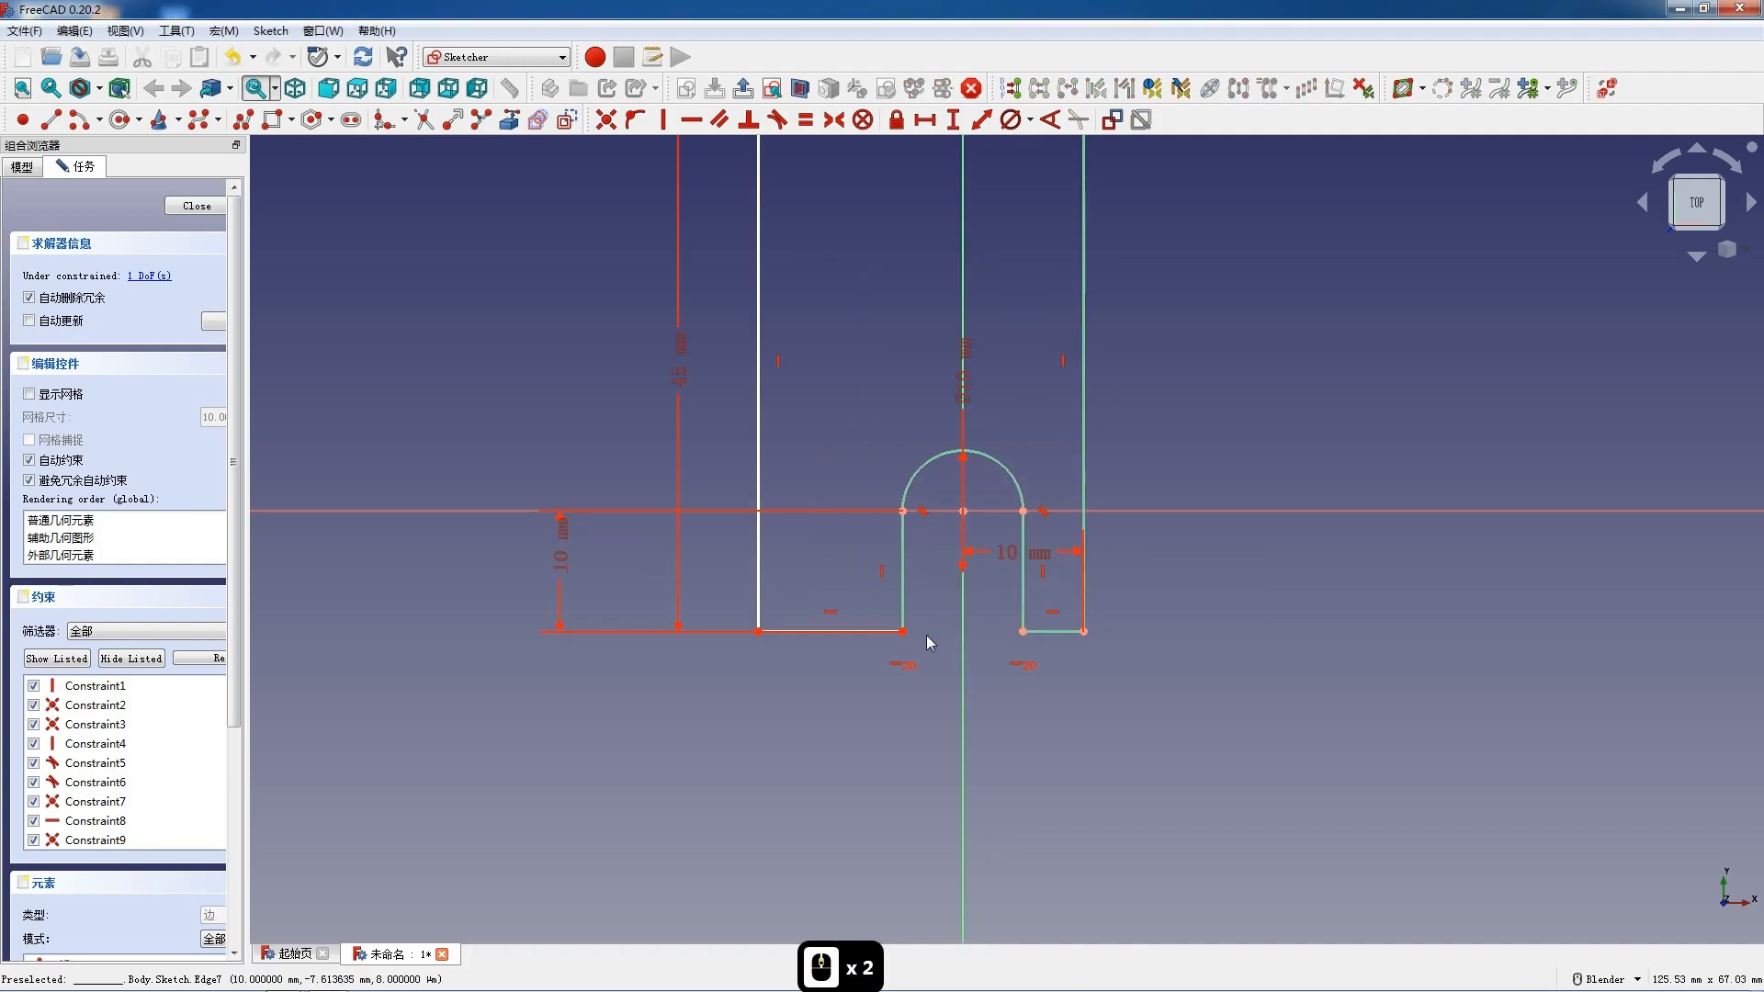
left_click(963, 638)
left_click(1084, 631)
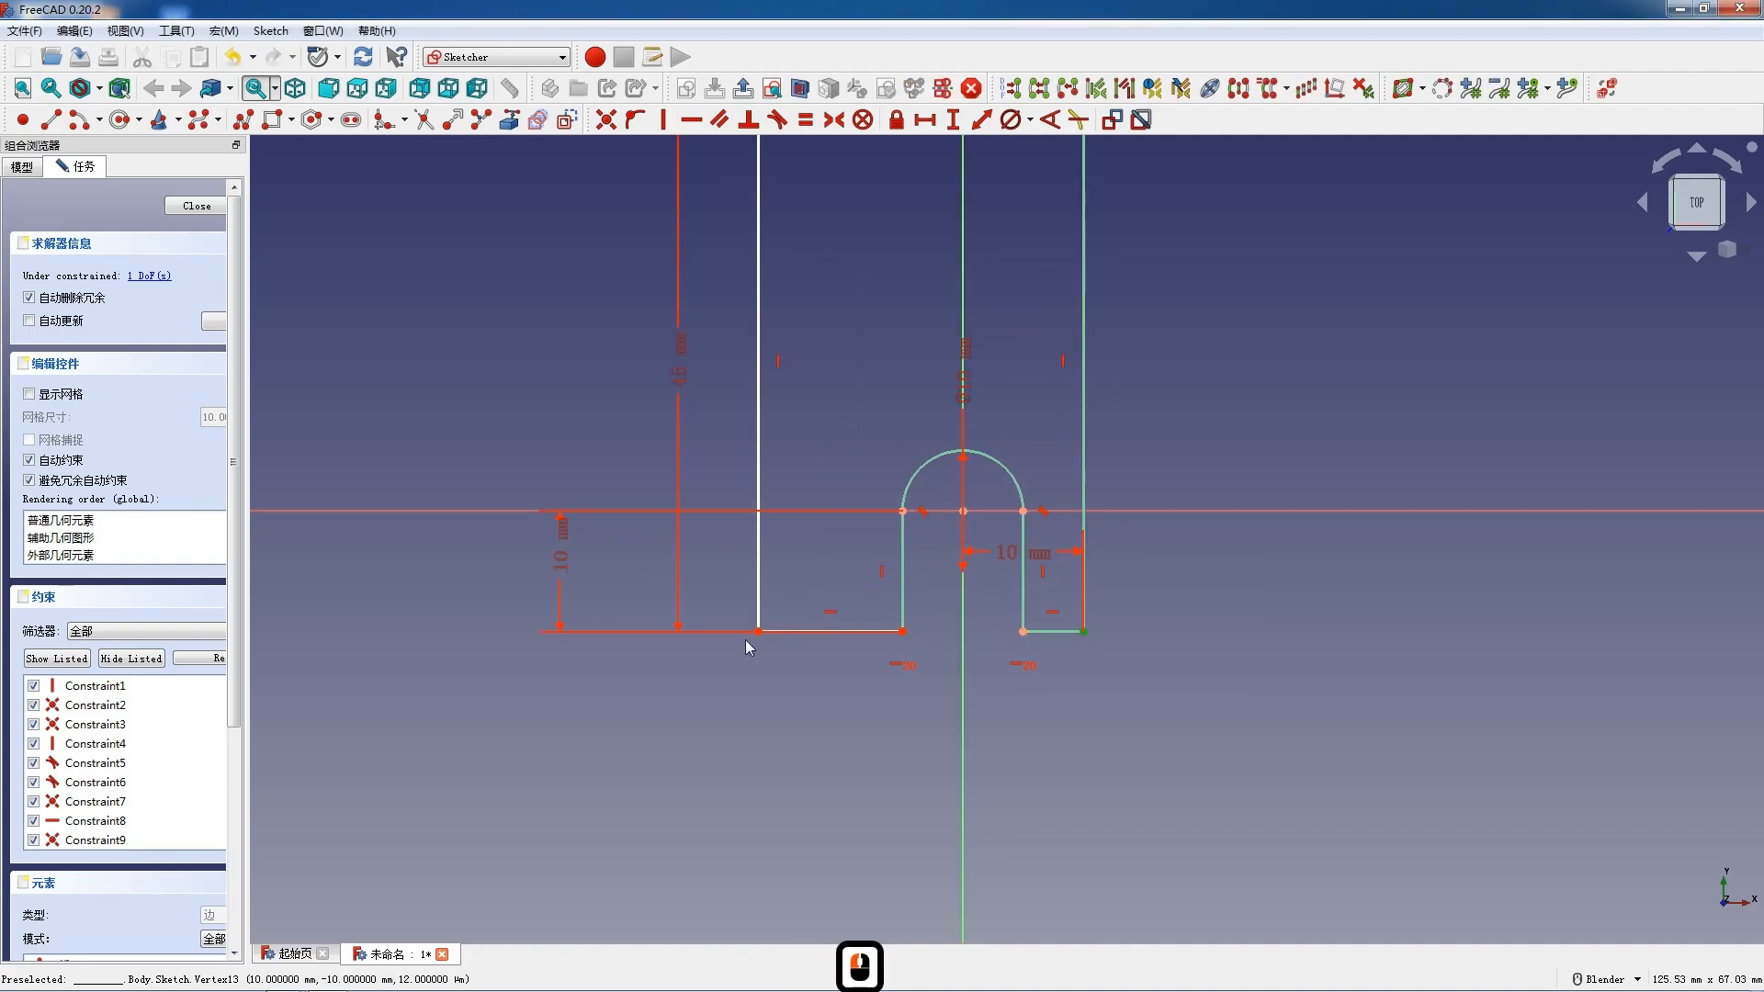
left_click(762, 632)
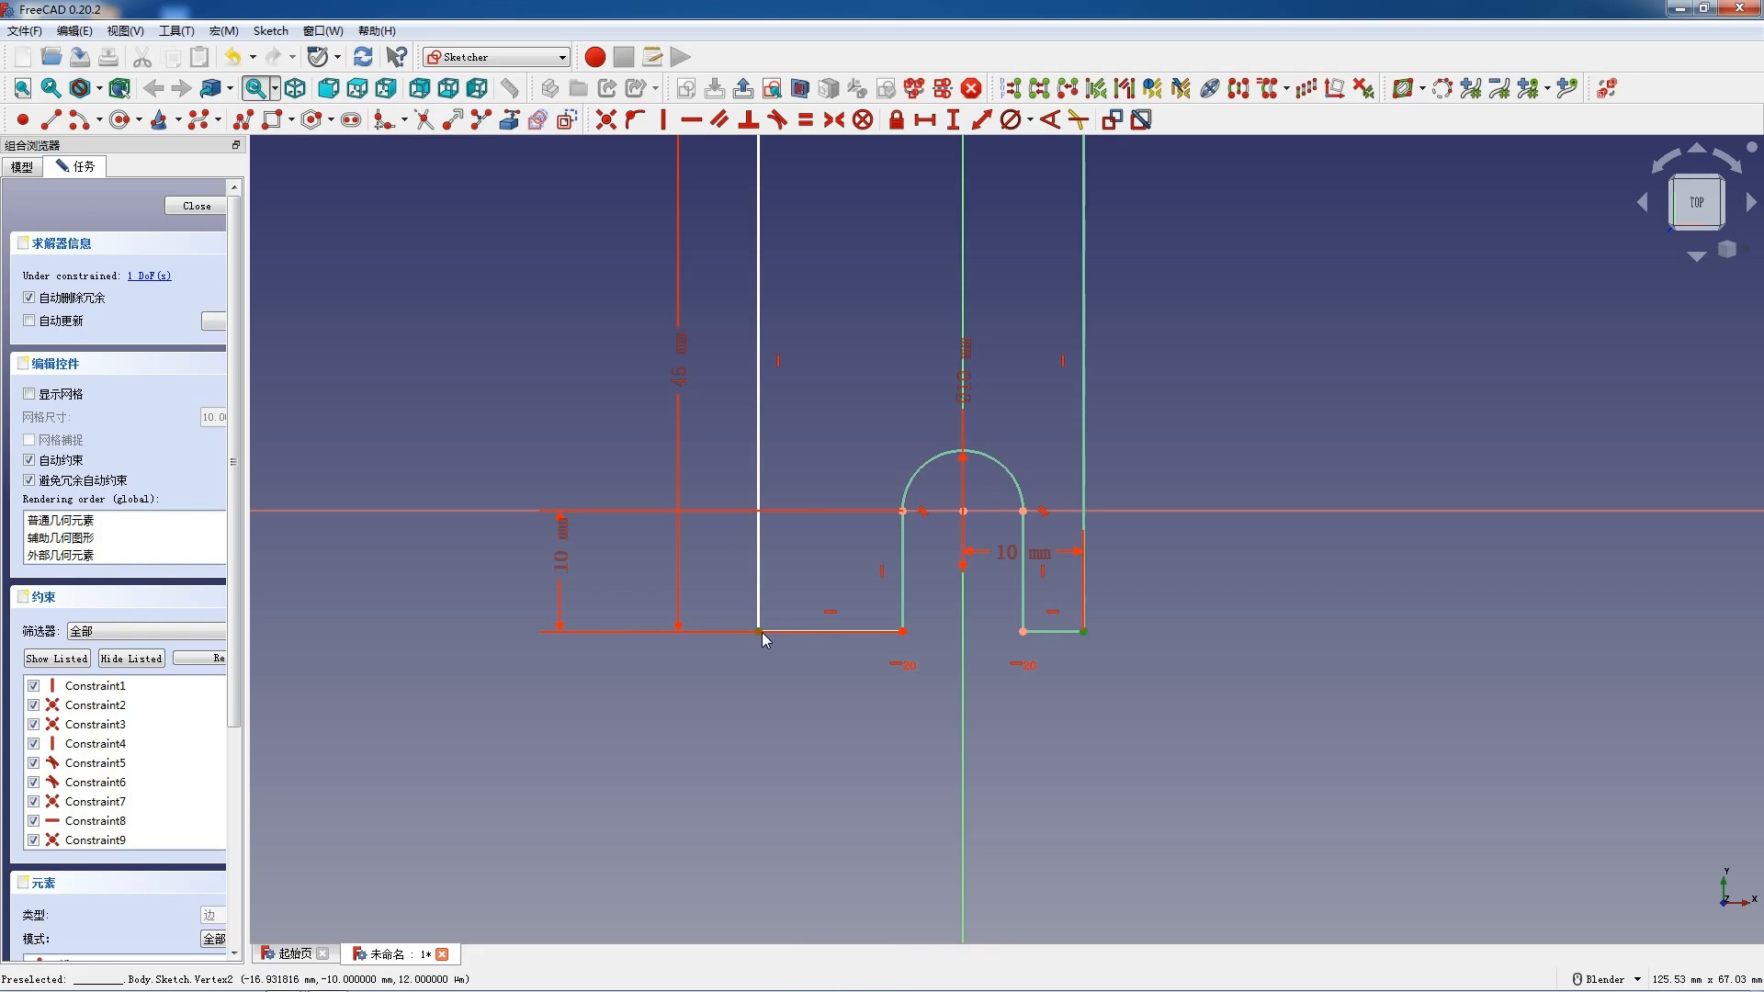
key("l")
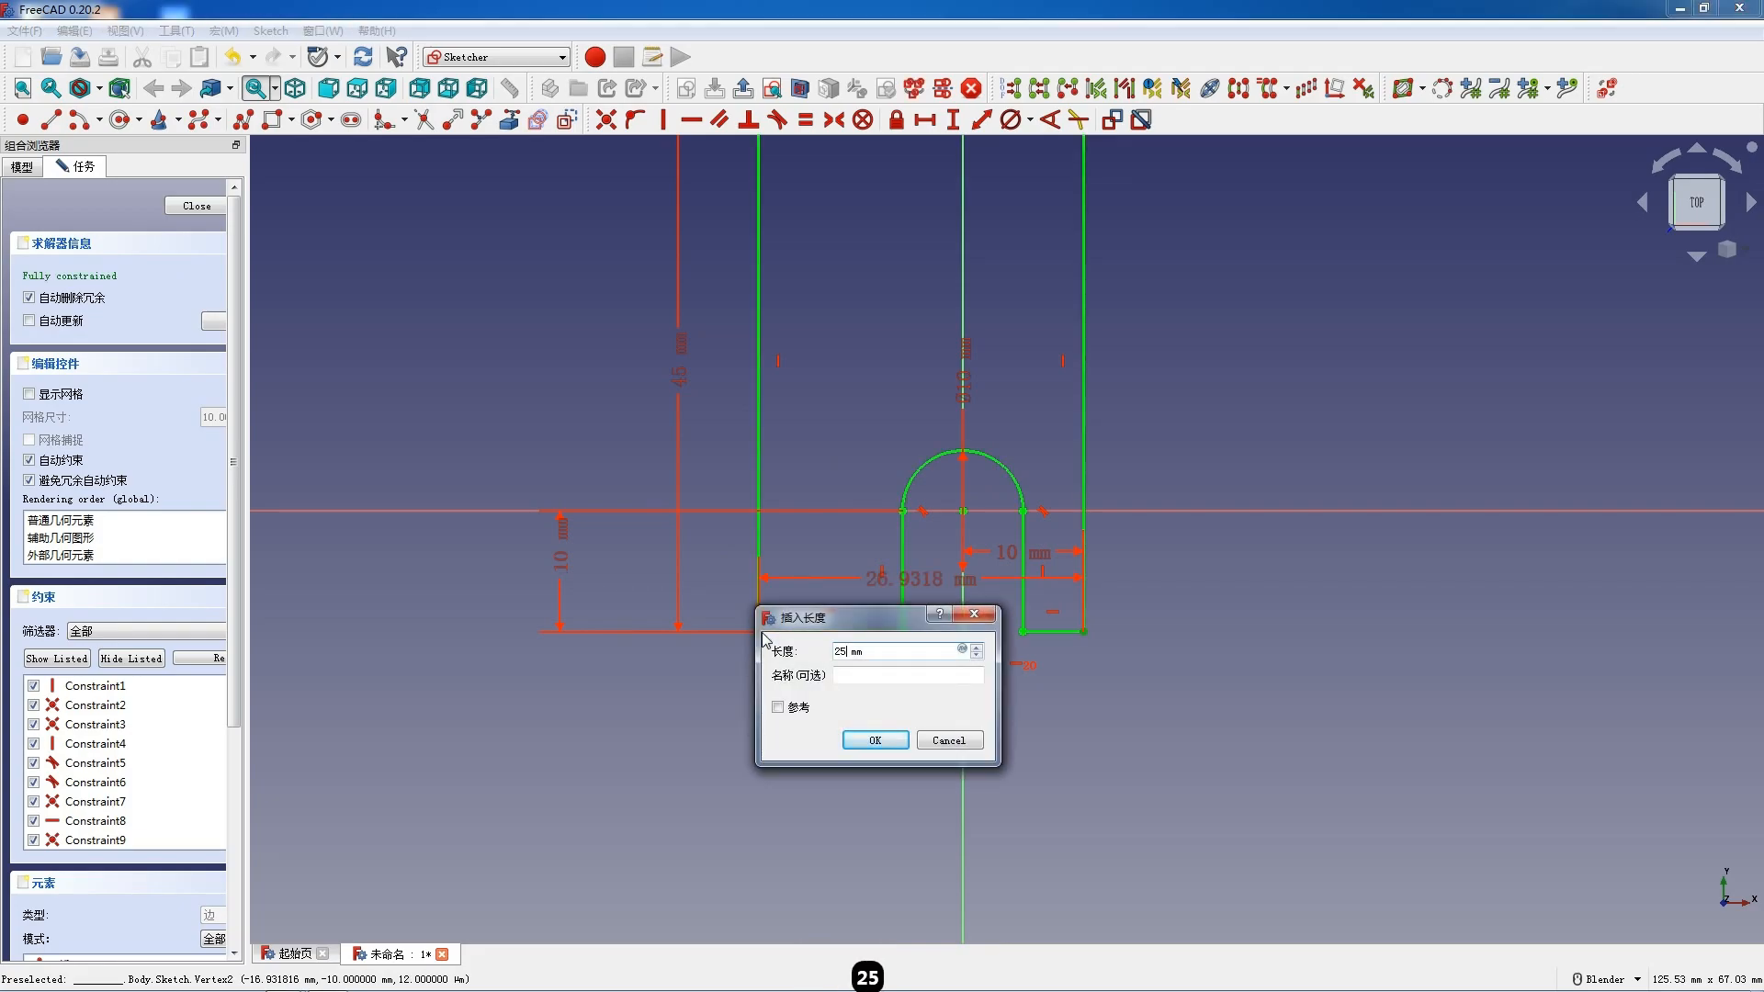
key("Return")
scroll(837, 689, "down", 3)
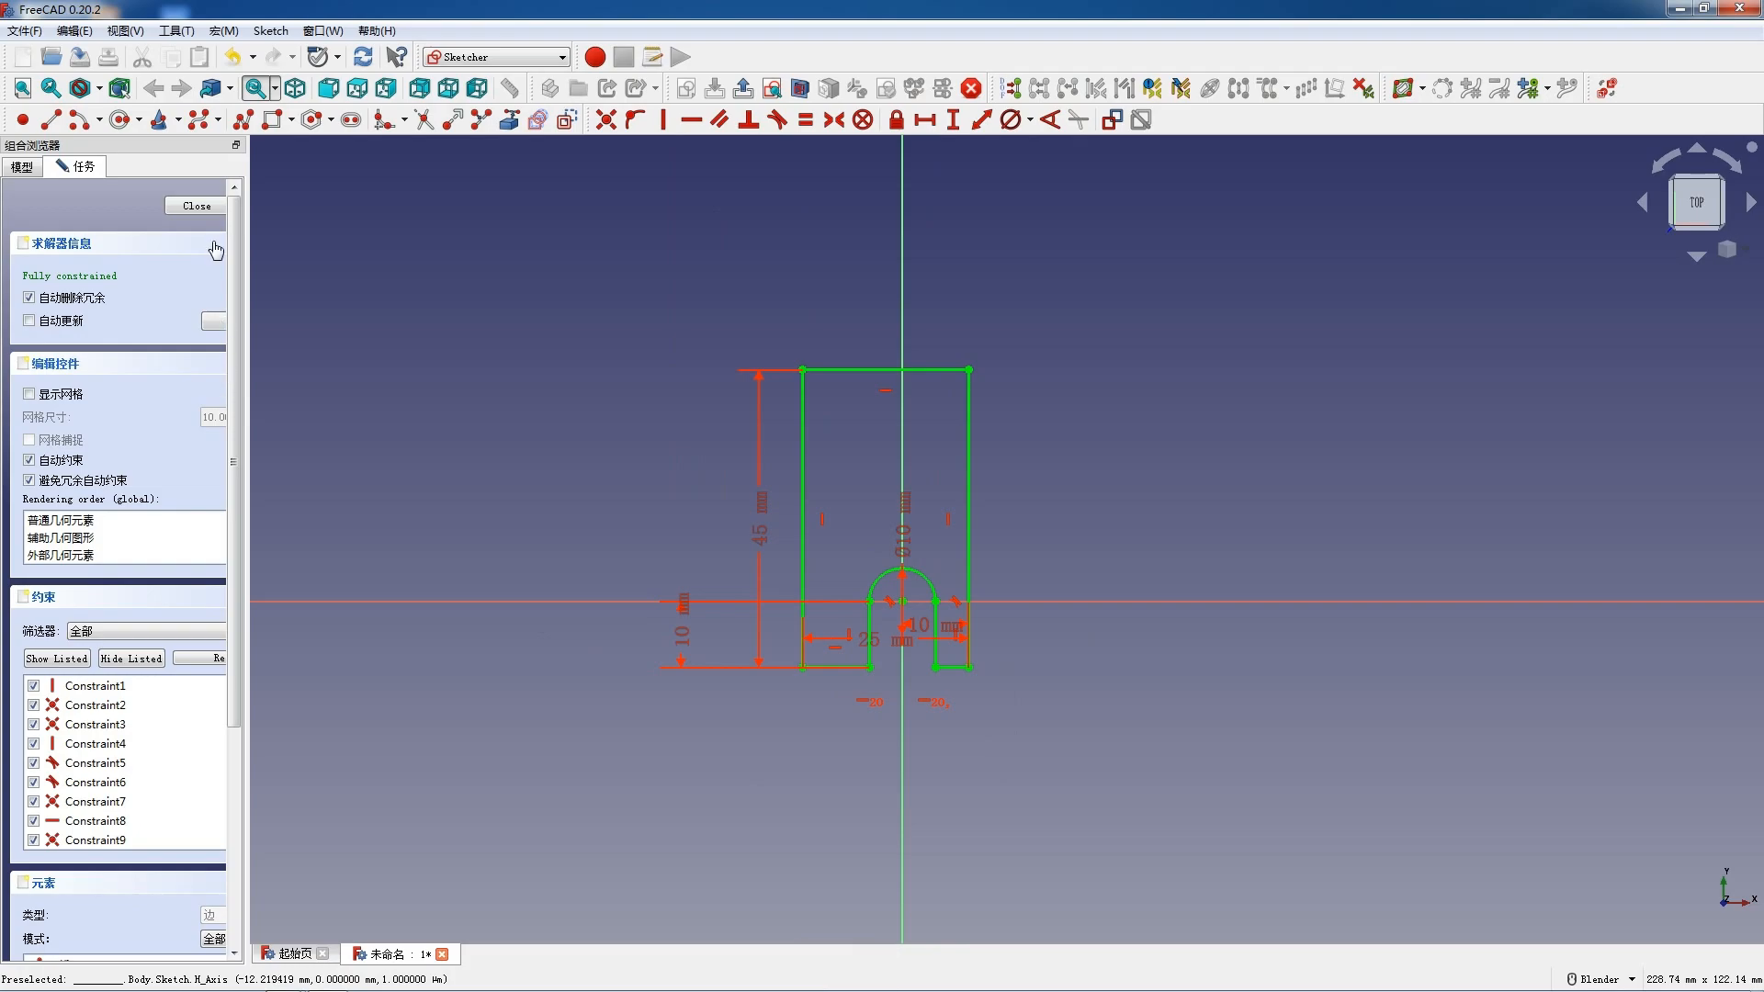
Close the base sketch and pad the slotted profile to a length of 8 mm
left_click(196, 207)
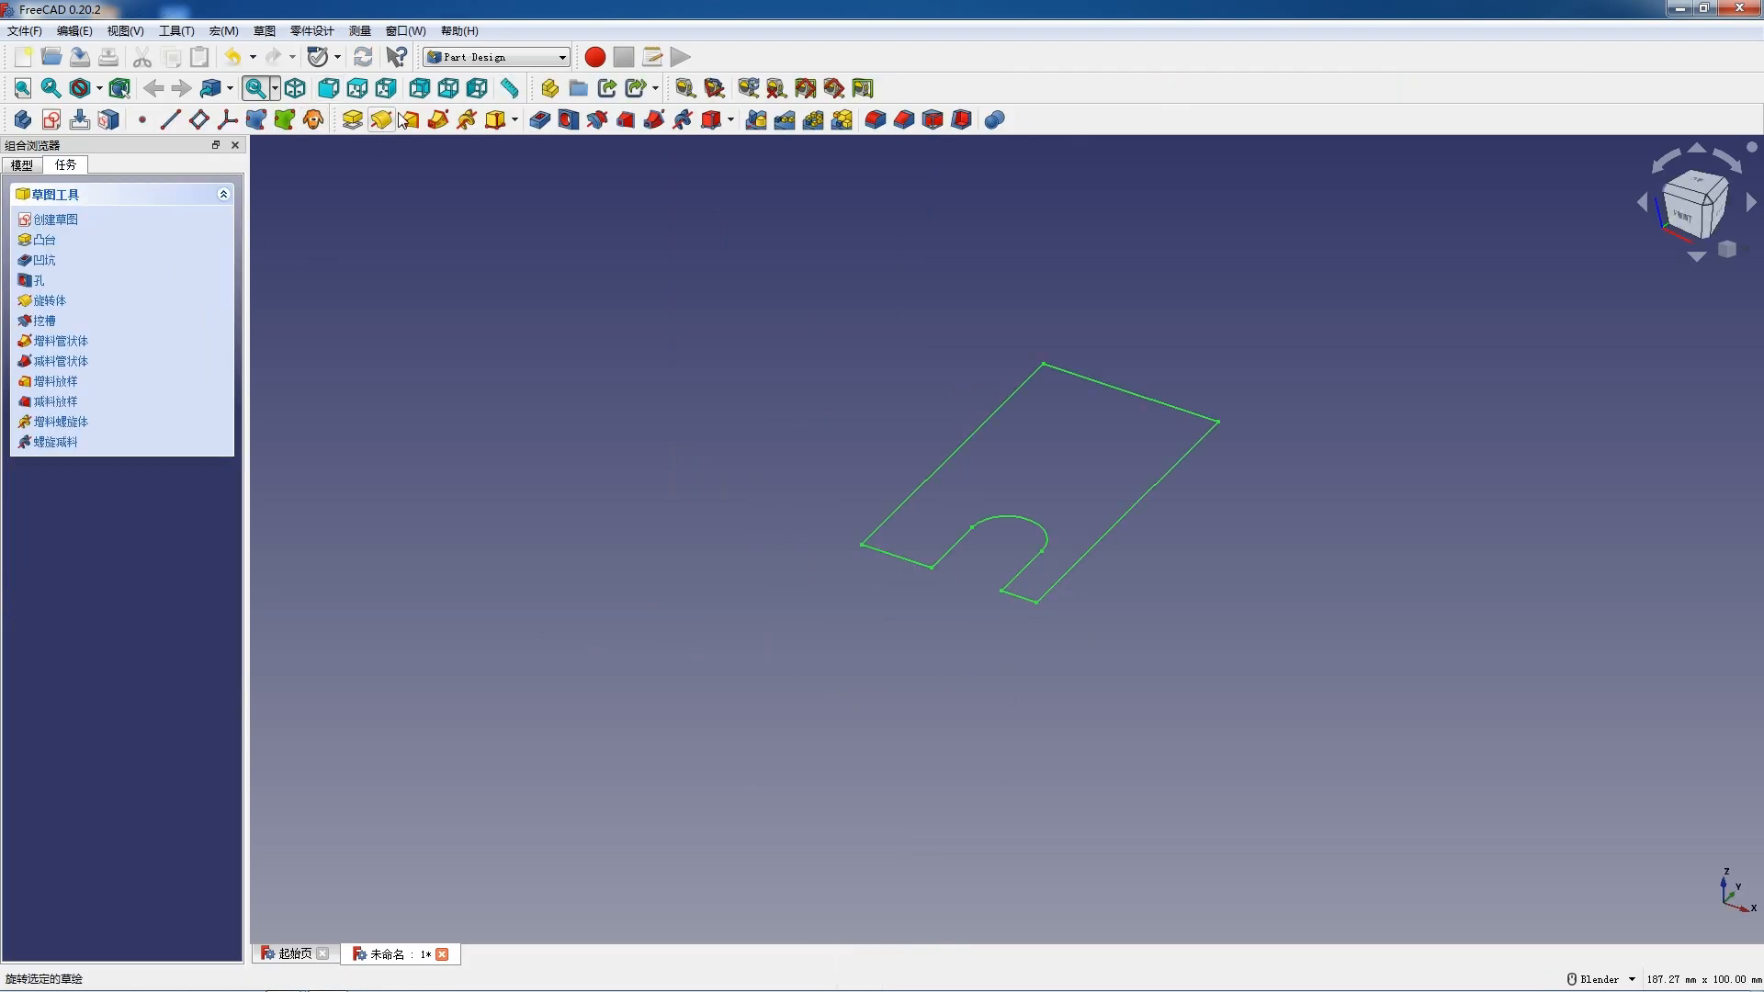
left_click(350, 123)
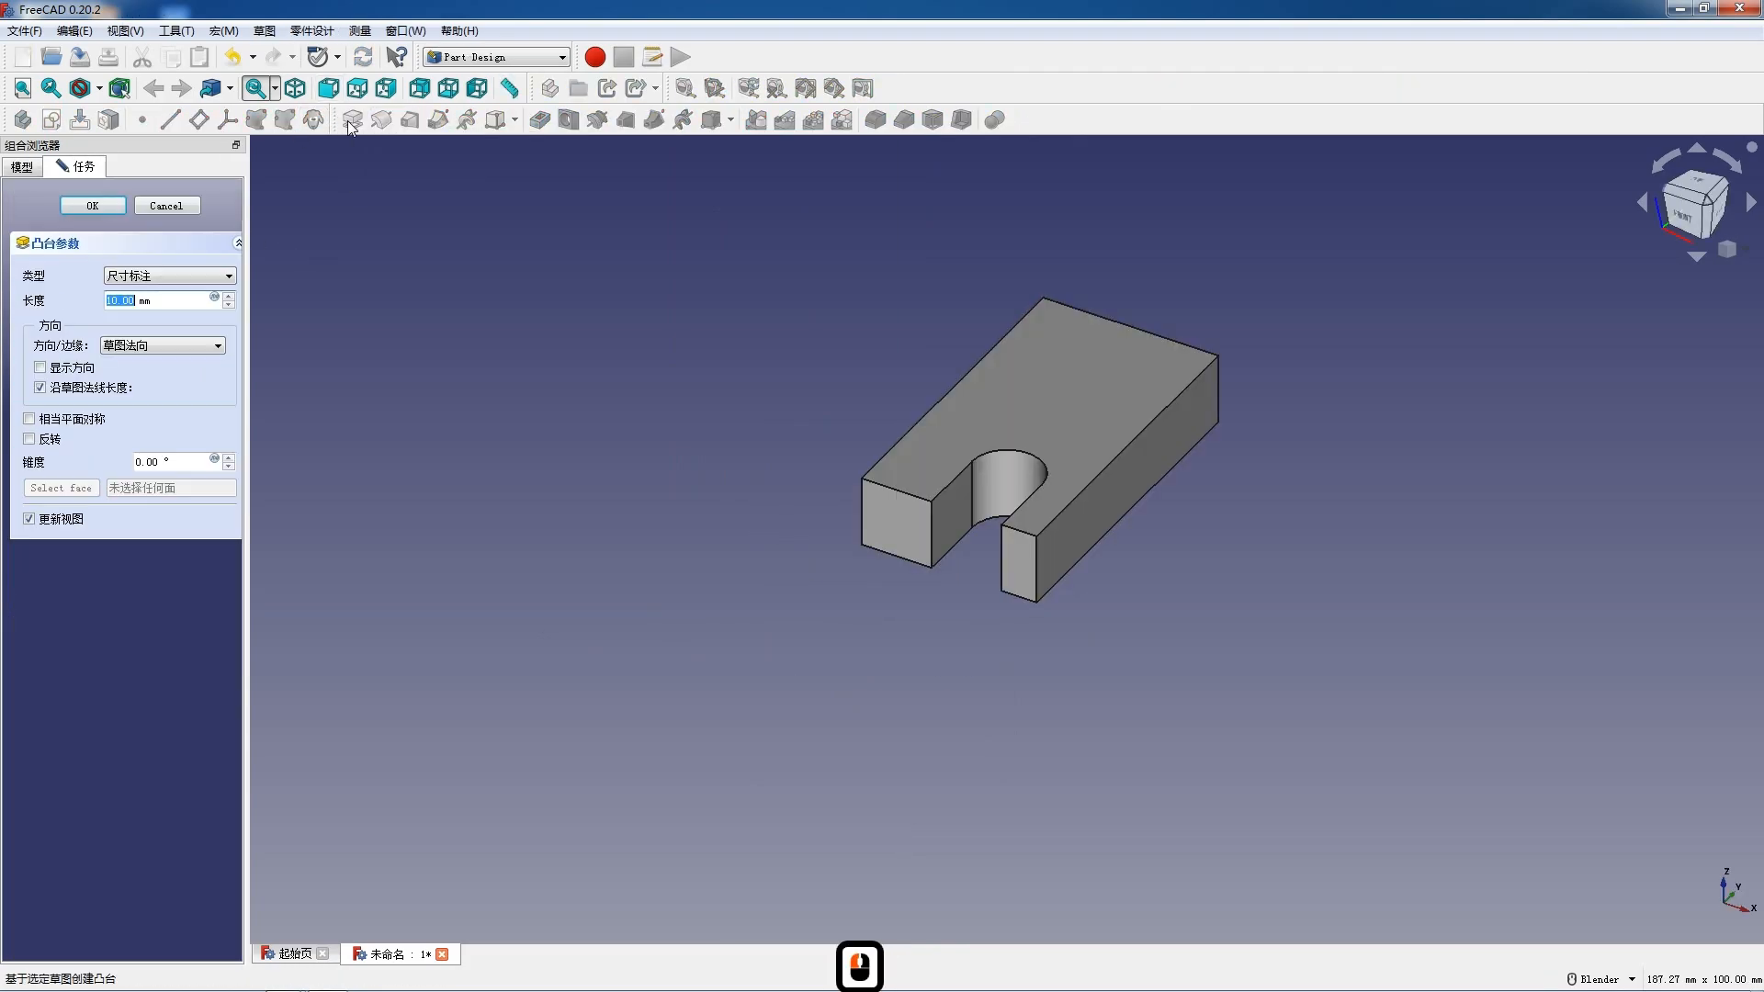
key("Return")
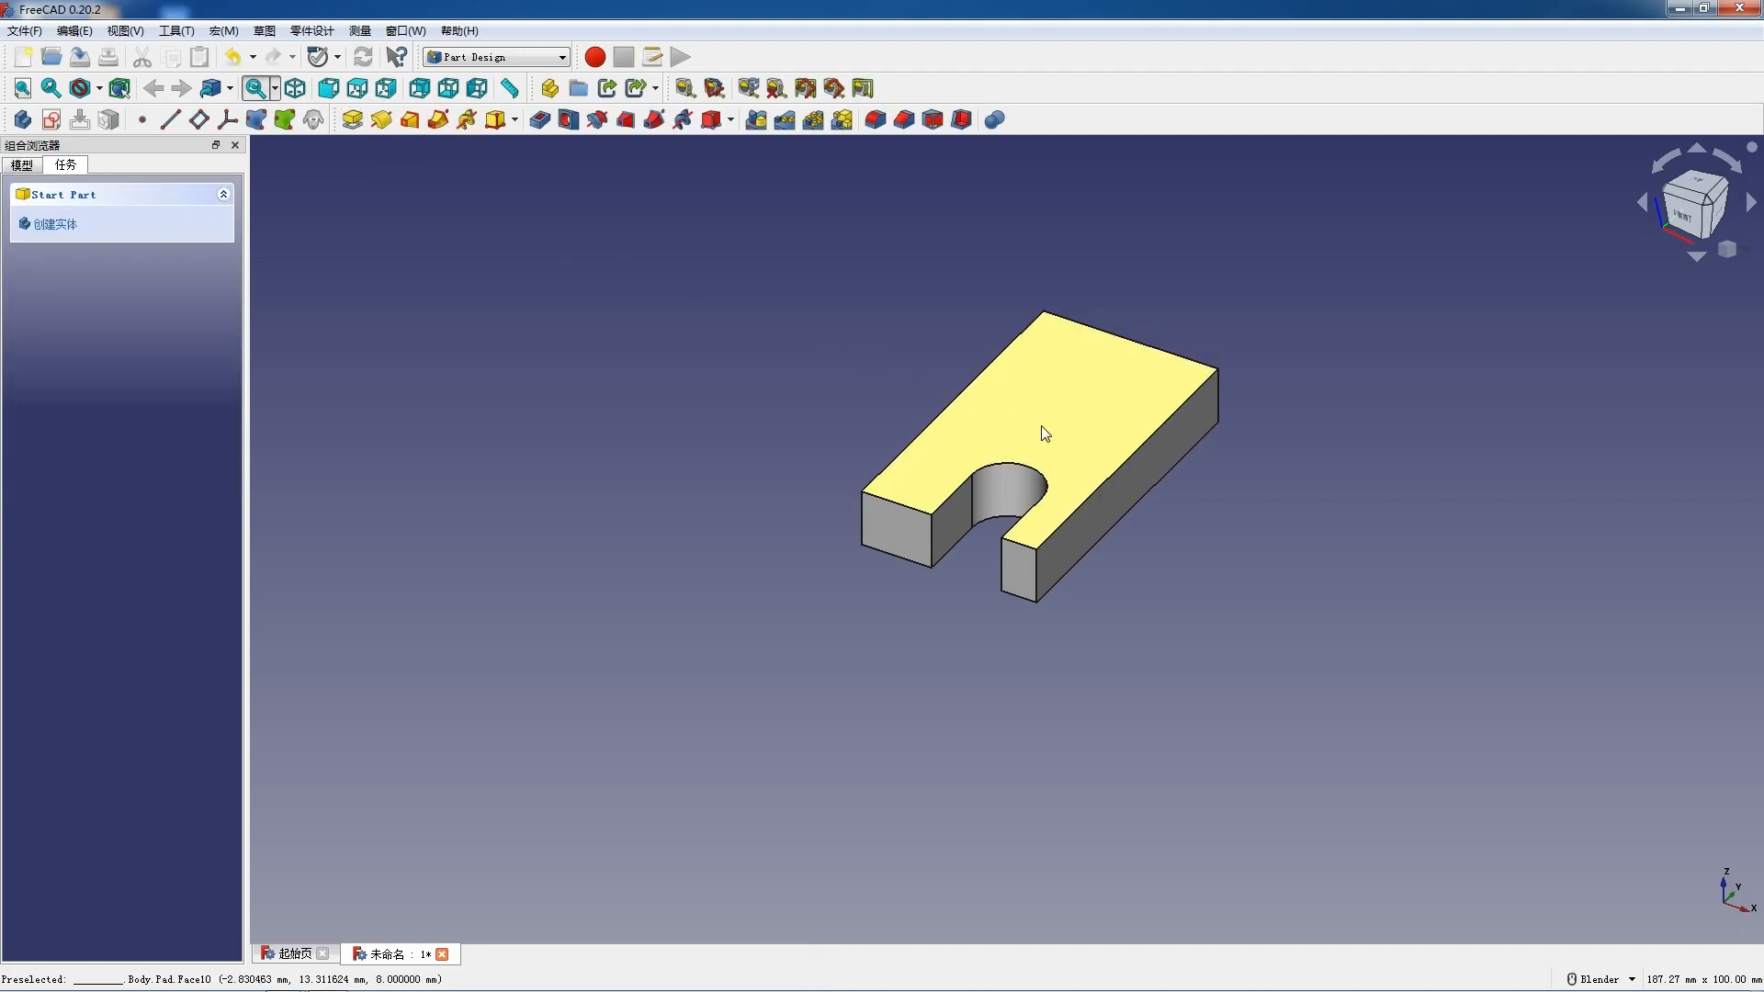
left_click(1045, 434)
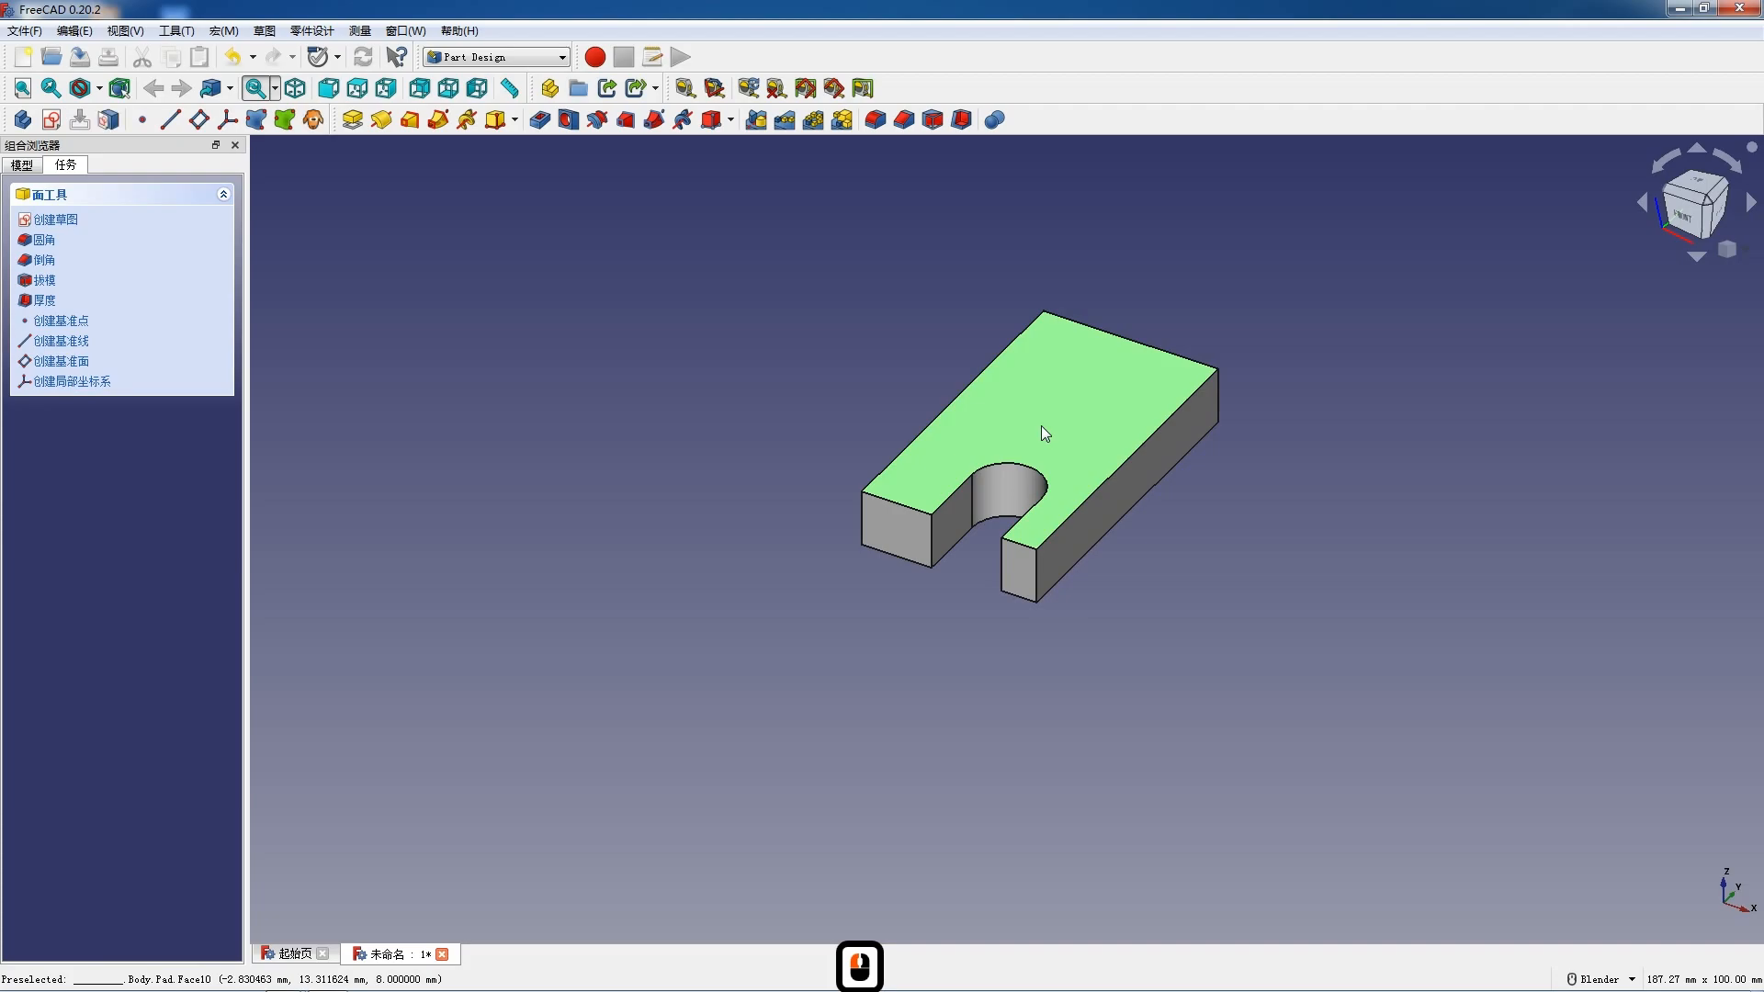
left_click(51, 120)
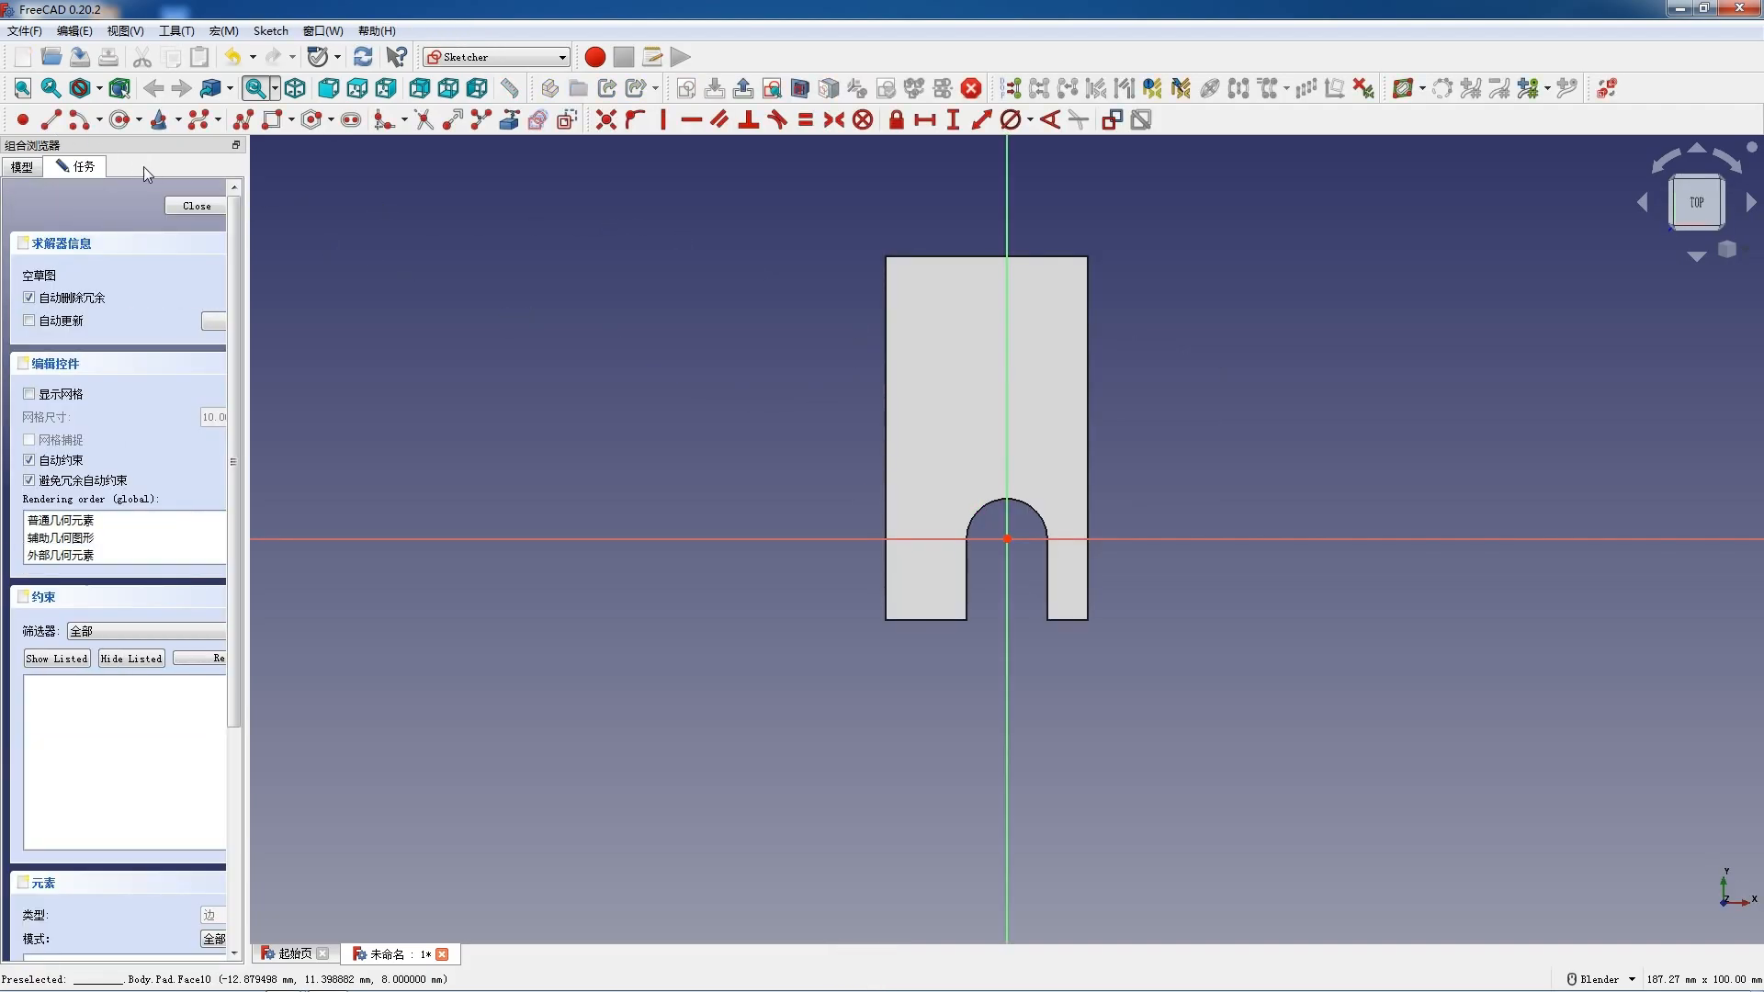
left_click(212, 204)
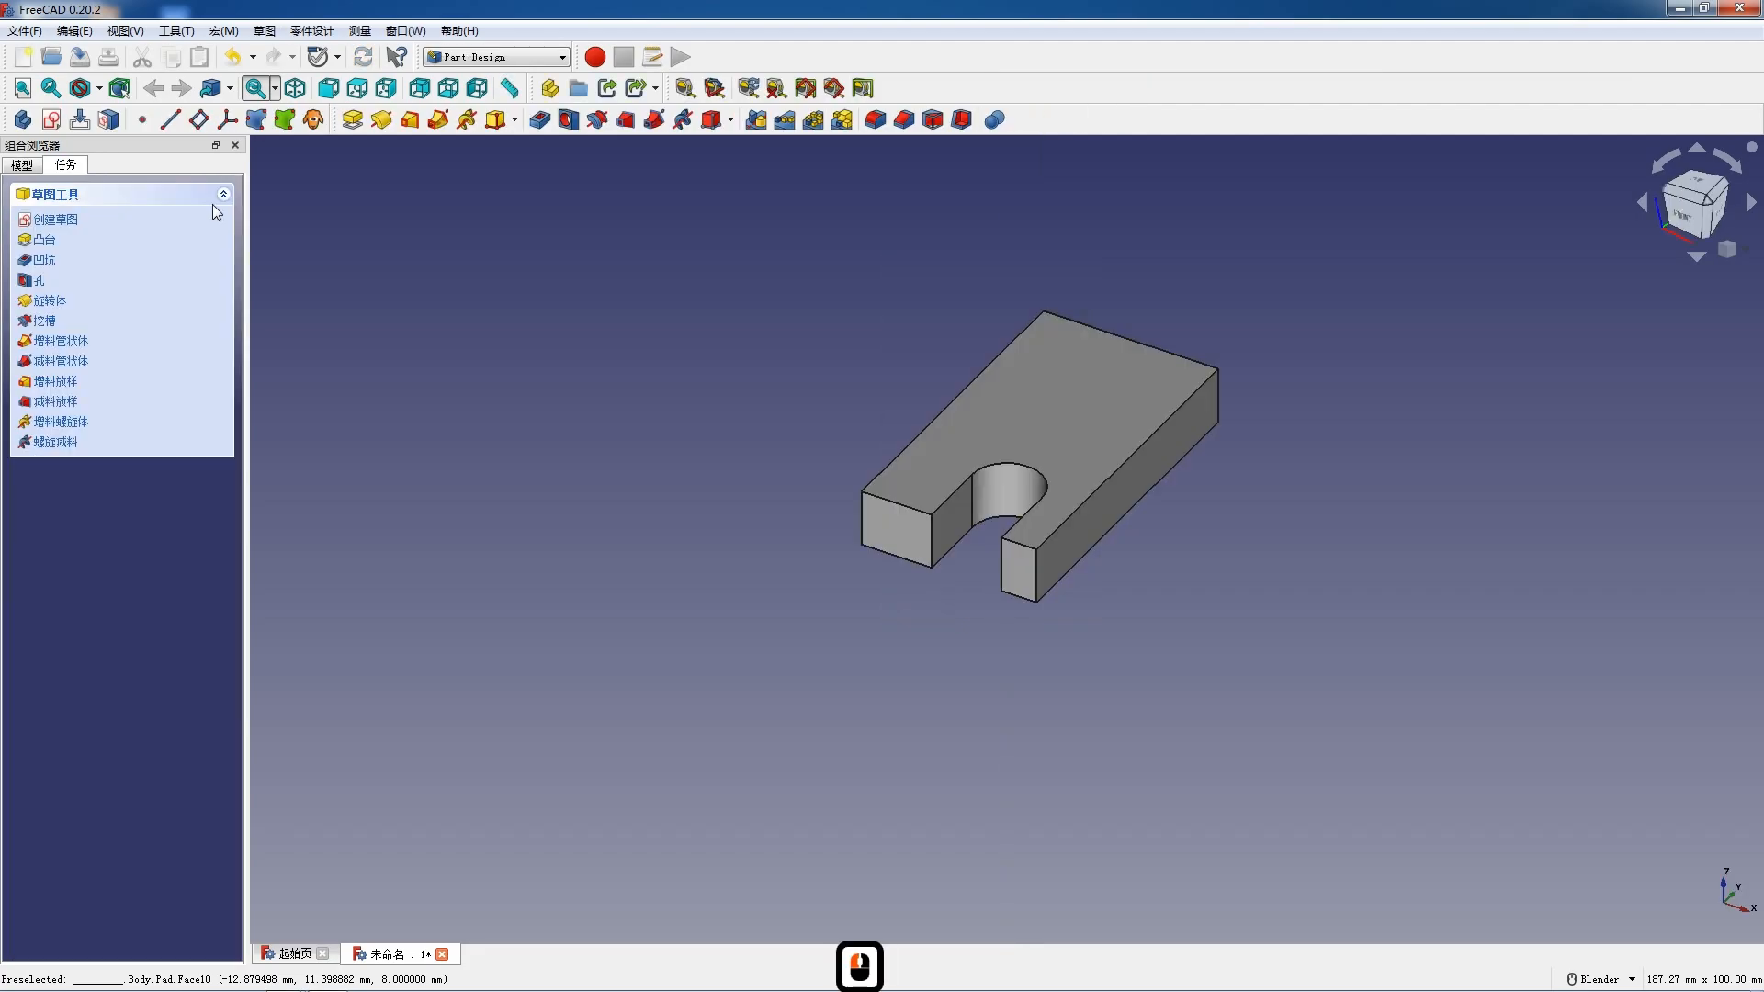
left_click(105, 303)
left_click(105, 309)
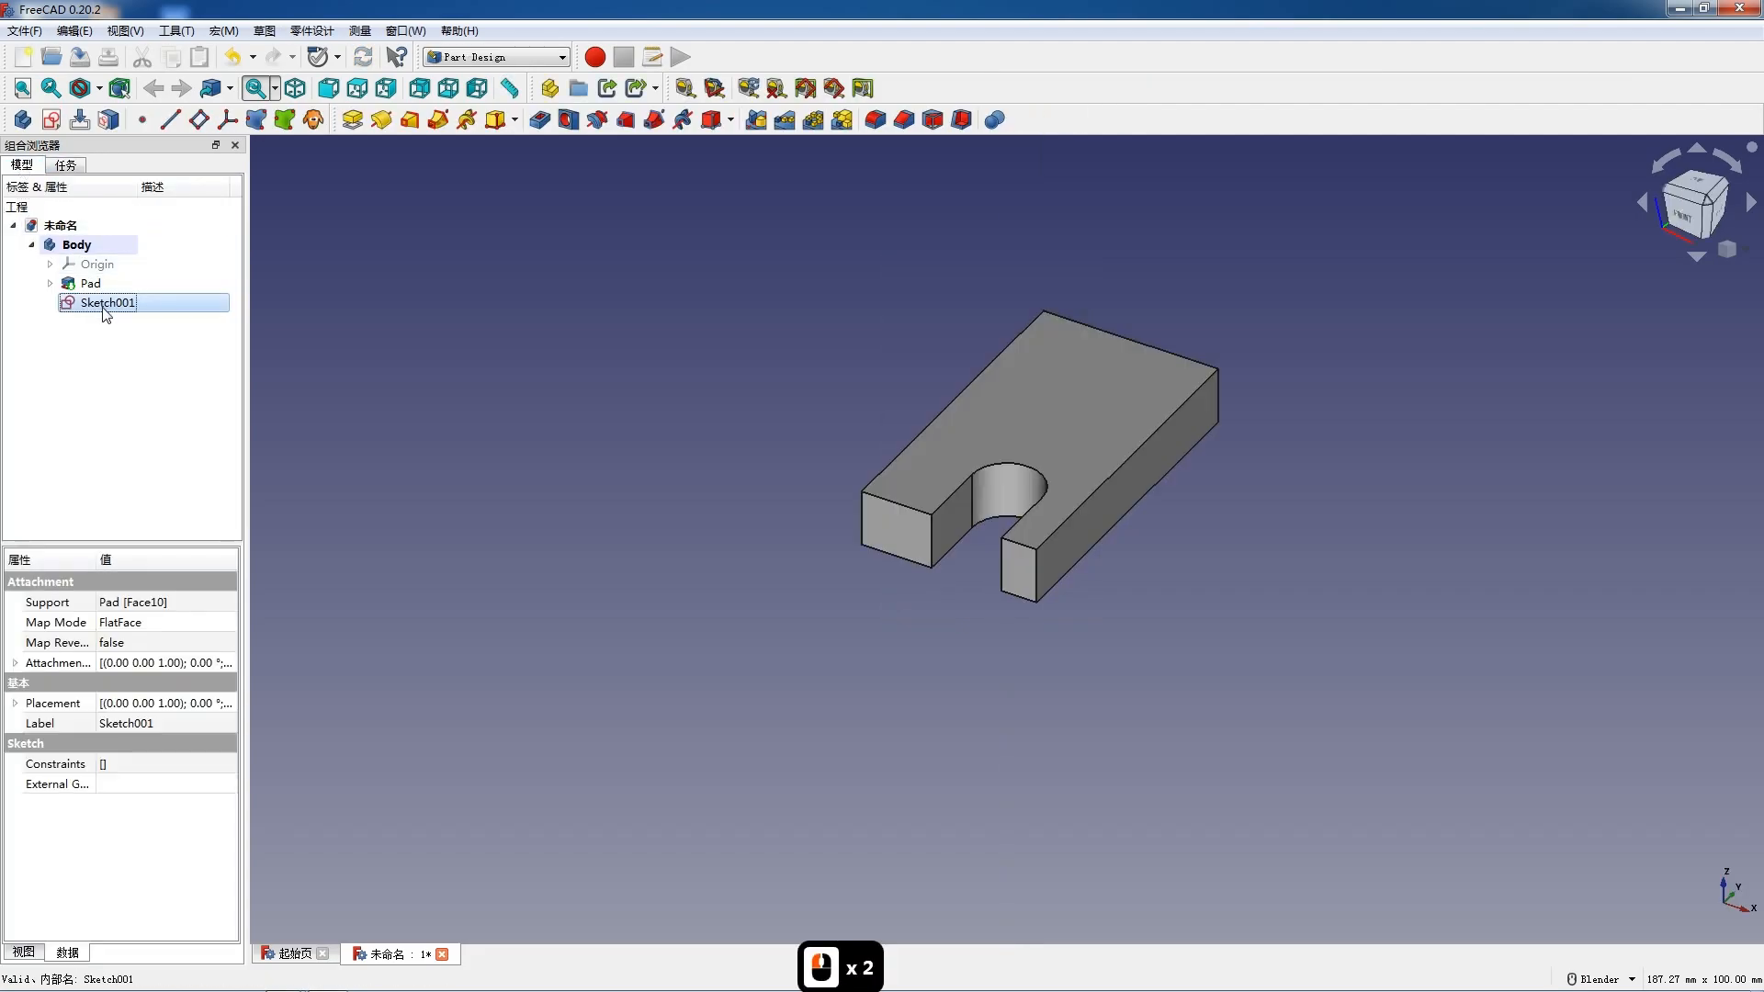
key("Delete")
Create a sketch on the pad's long left side face and reopen it so the sketch plane is viewed straight on
middle_click_drag(913, 383, 824, 379)
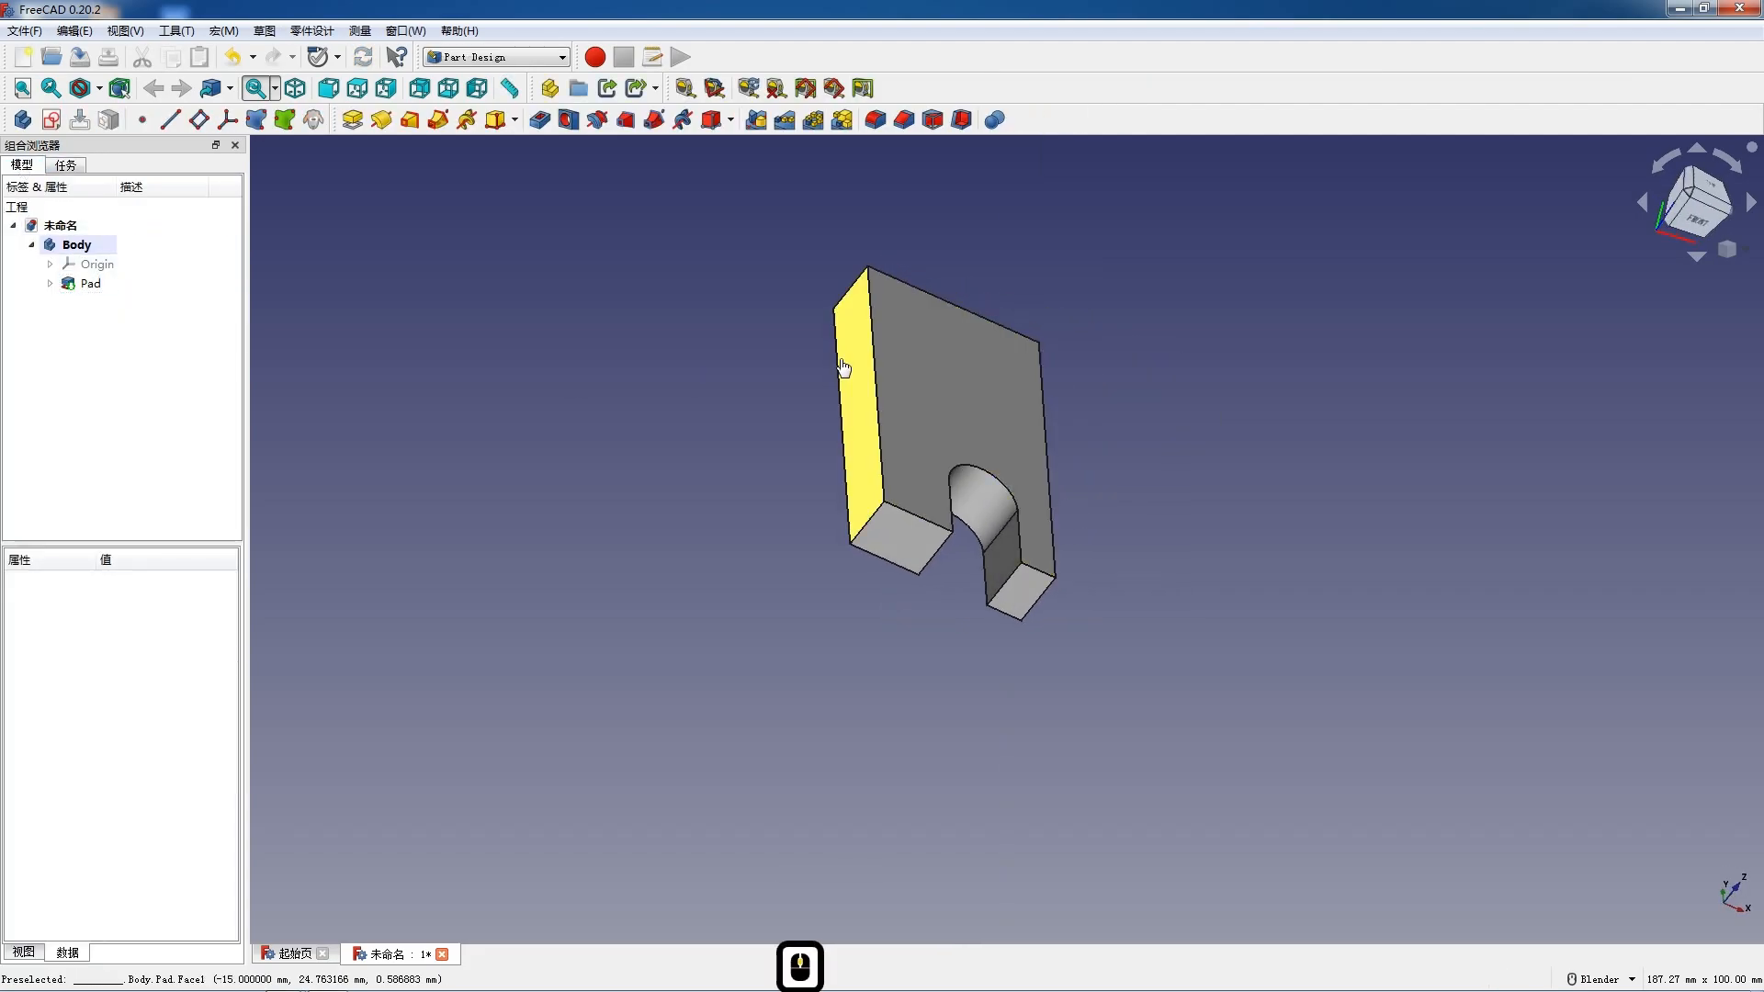
left_click(824, 379)
left_click(42, 122)
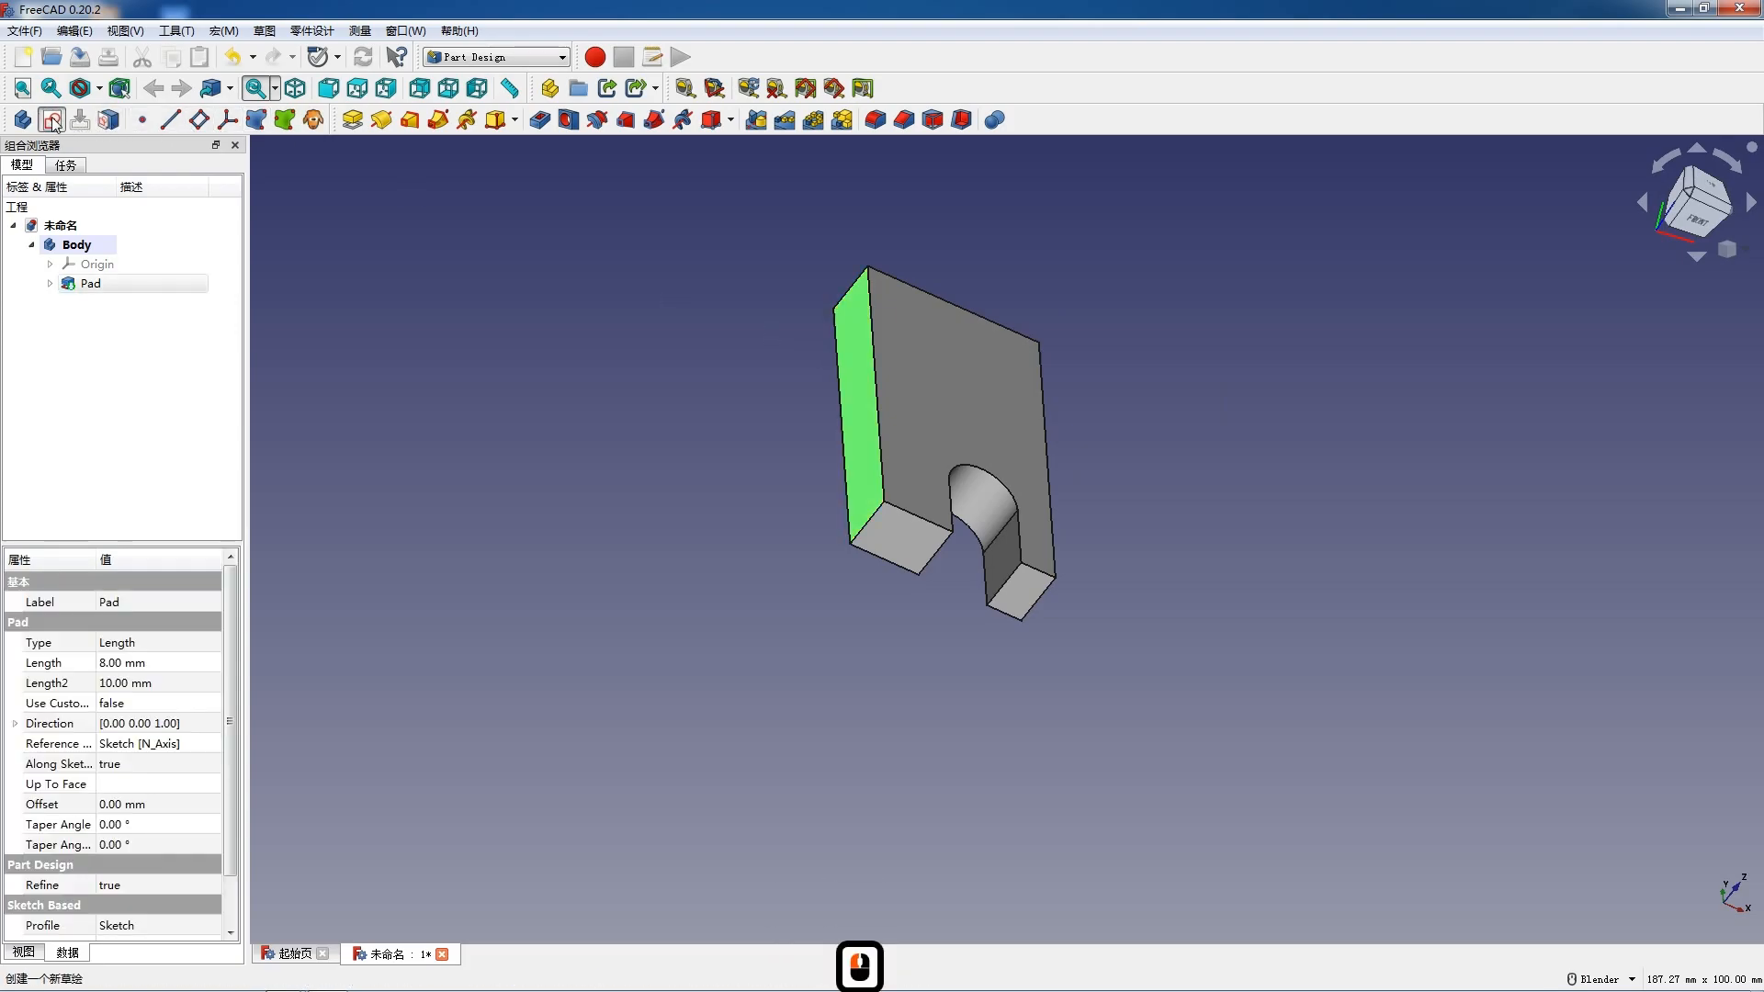
mouse_move(830, 431)
middle_mouse_down()
mouse_move(826, 493)
mouse_move(795, 405)
mouse_move(814, 426)
middle_mouse_up()
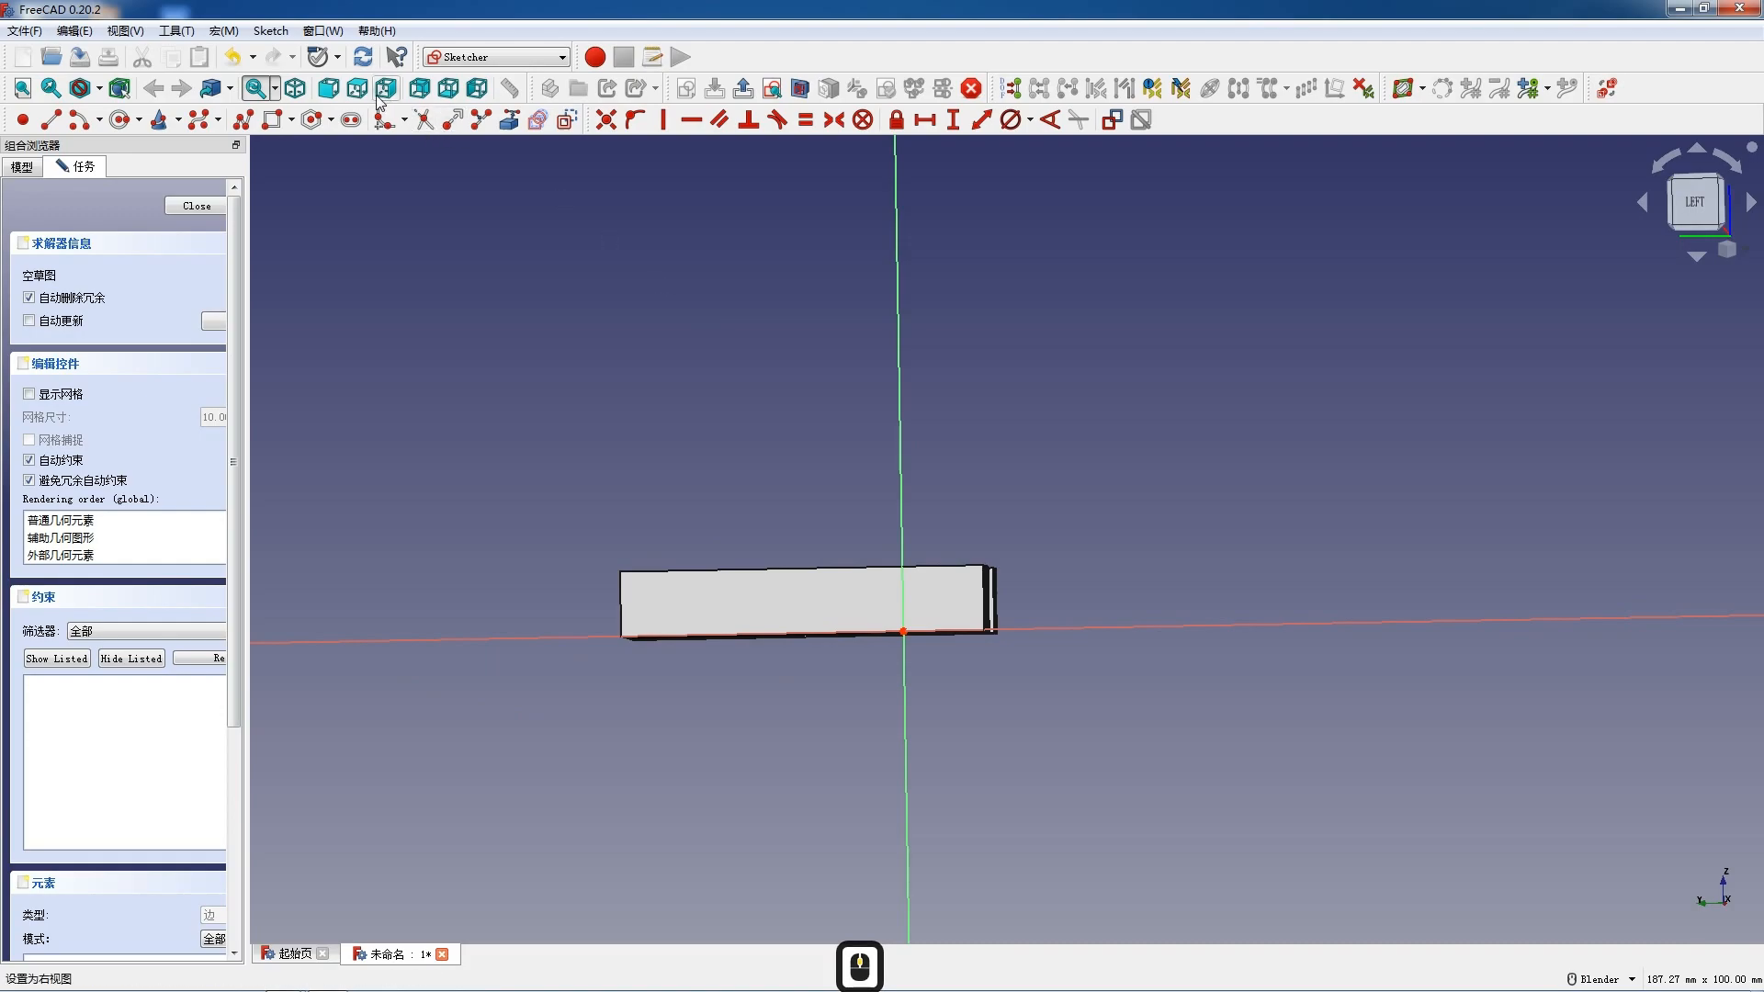
left_click(452, 92)
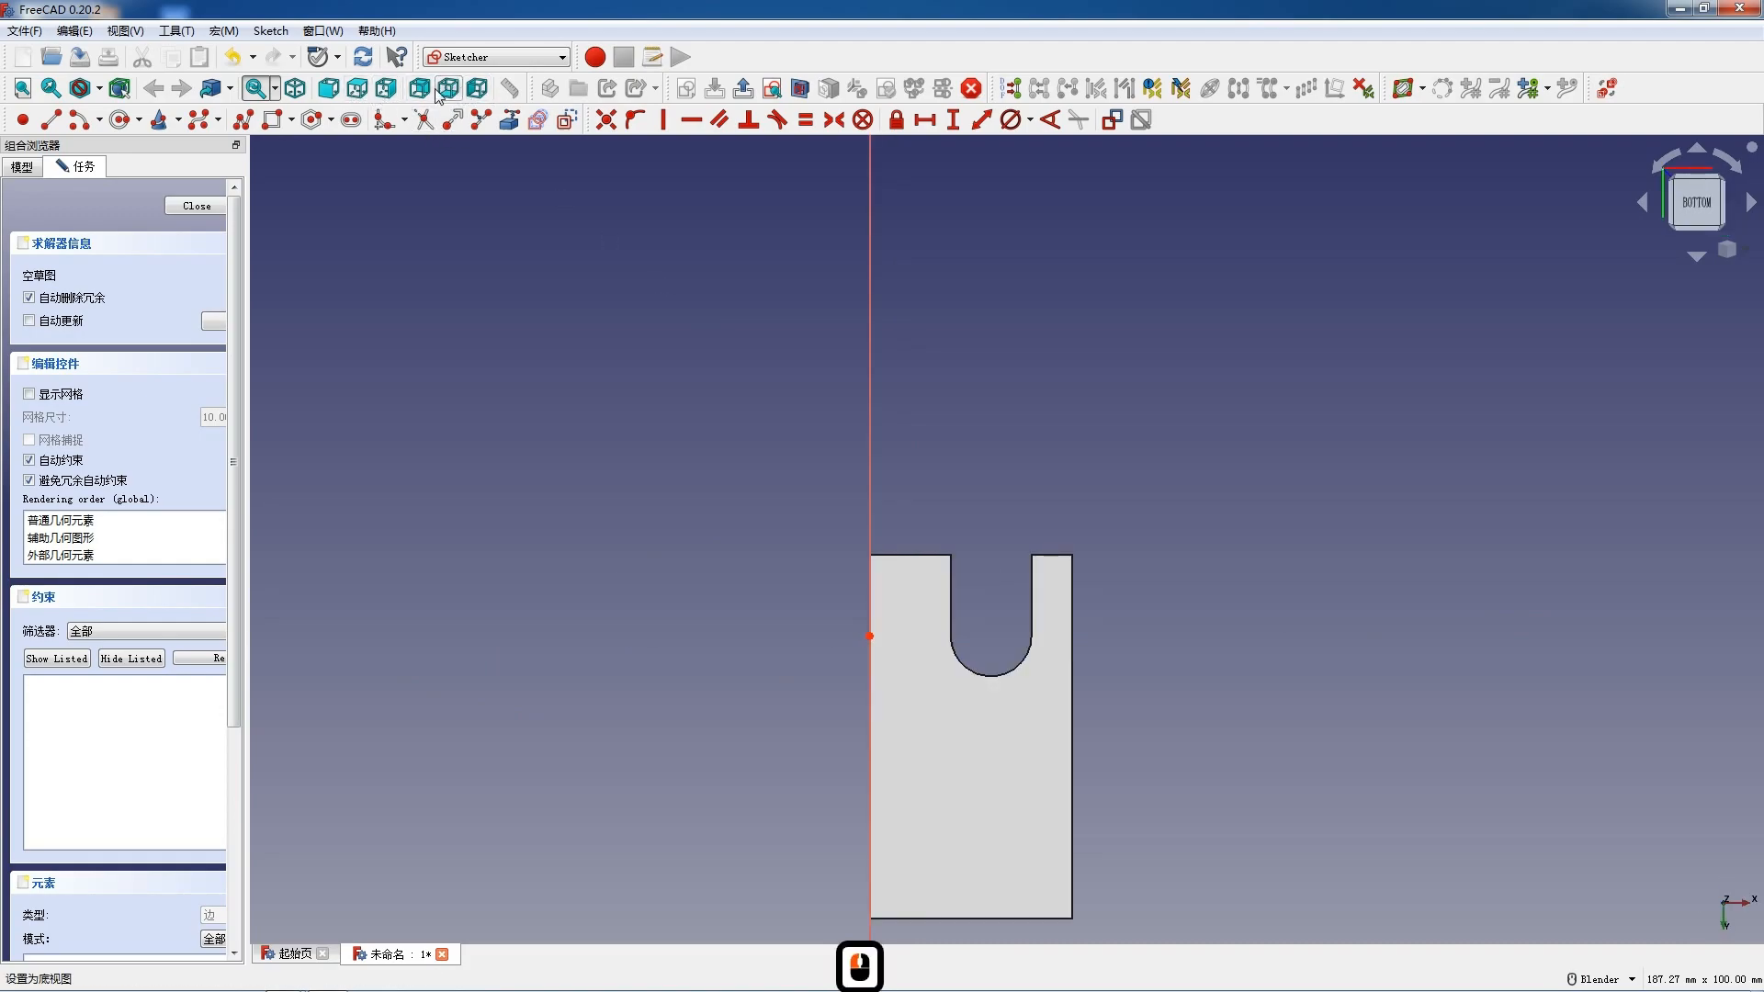
left_click(420, 88)
left_click(386, 88)
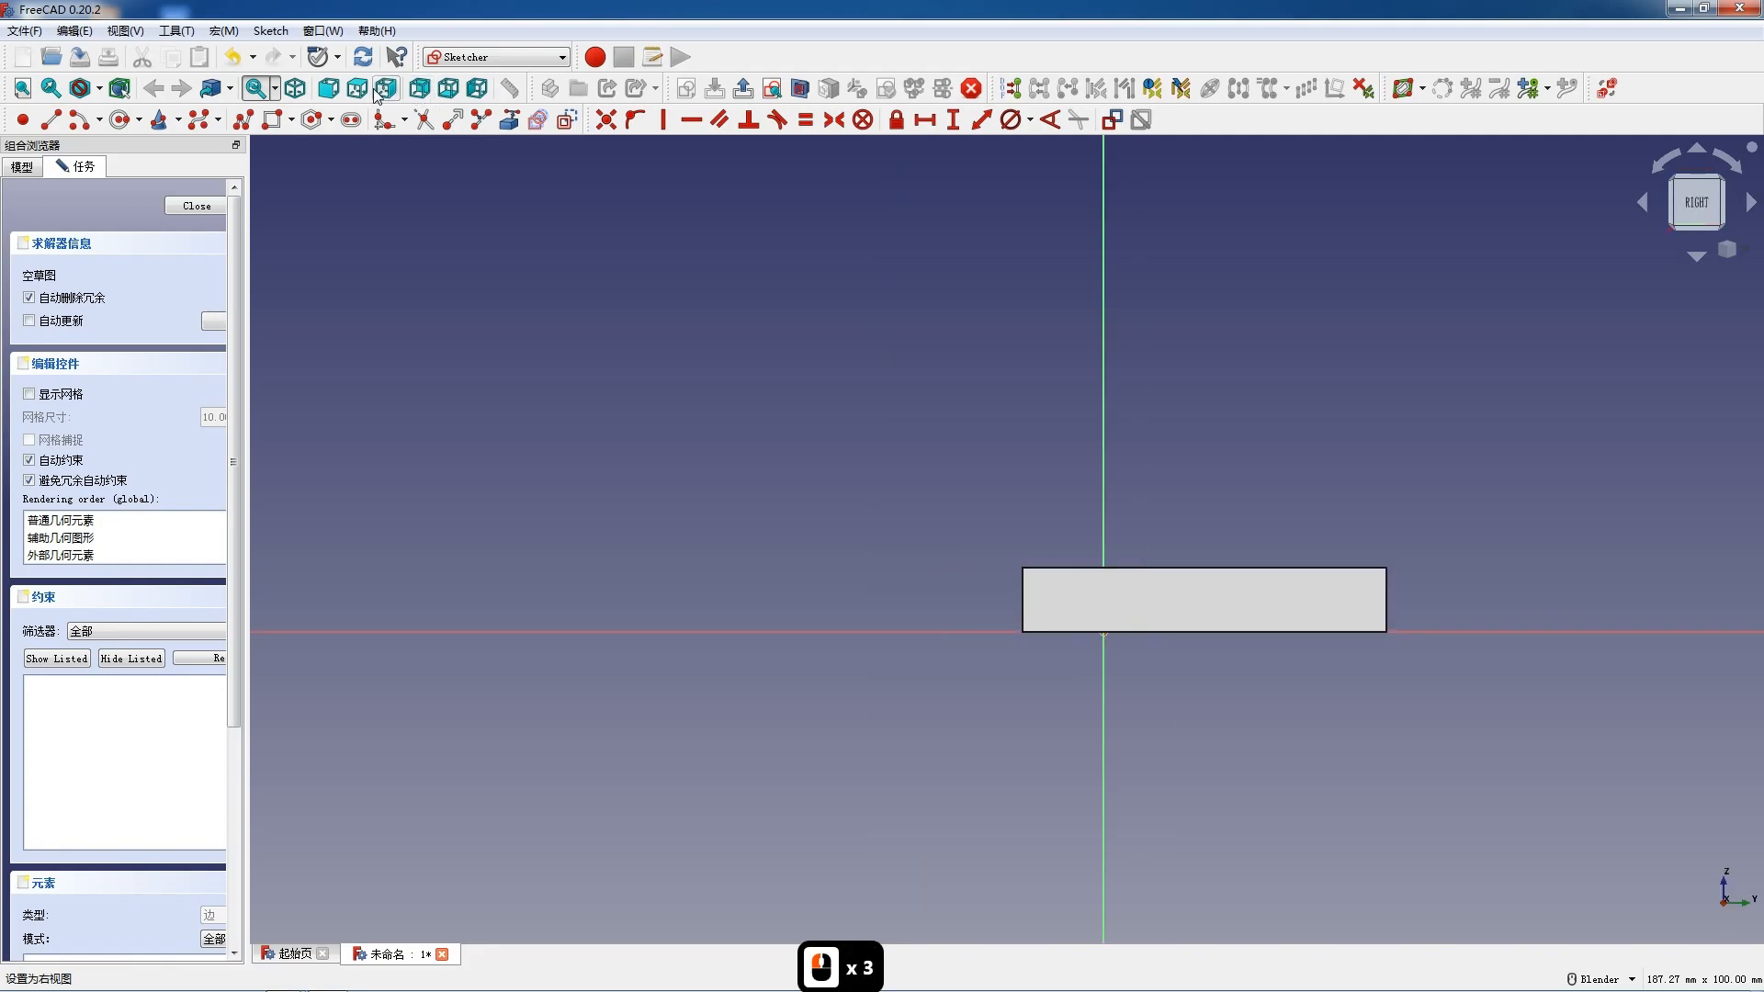
left_click(206, 206)
double_click(133, 305)
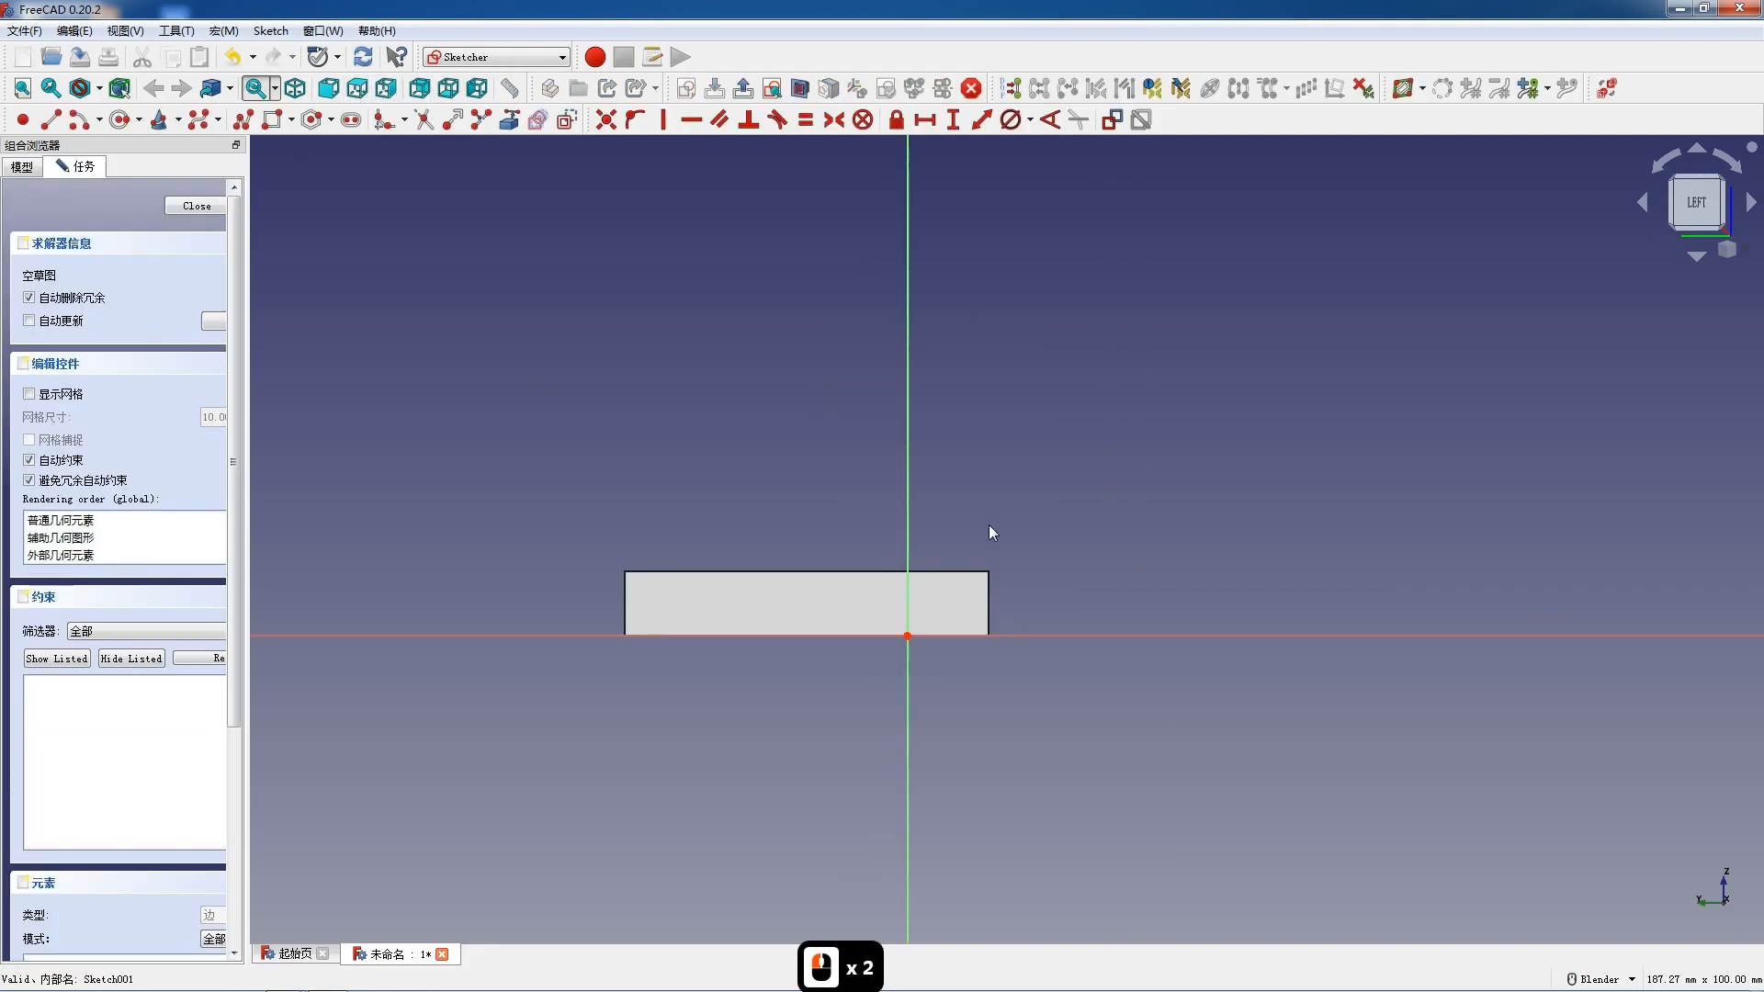
Link the upper long edge of the pad's side face into the sketch as external geometry
scroll(656, 576, "up", 3)
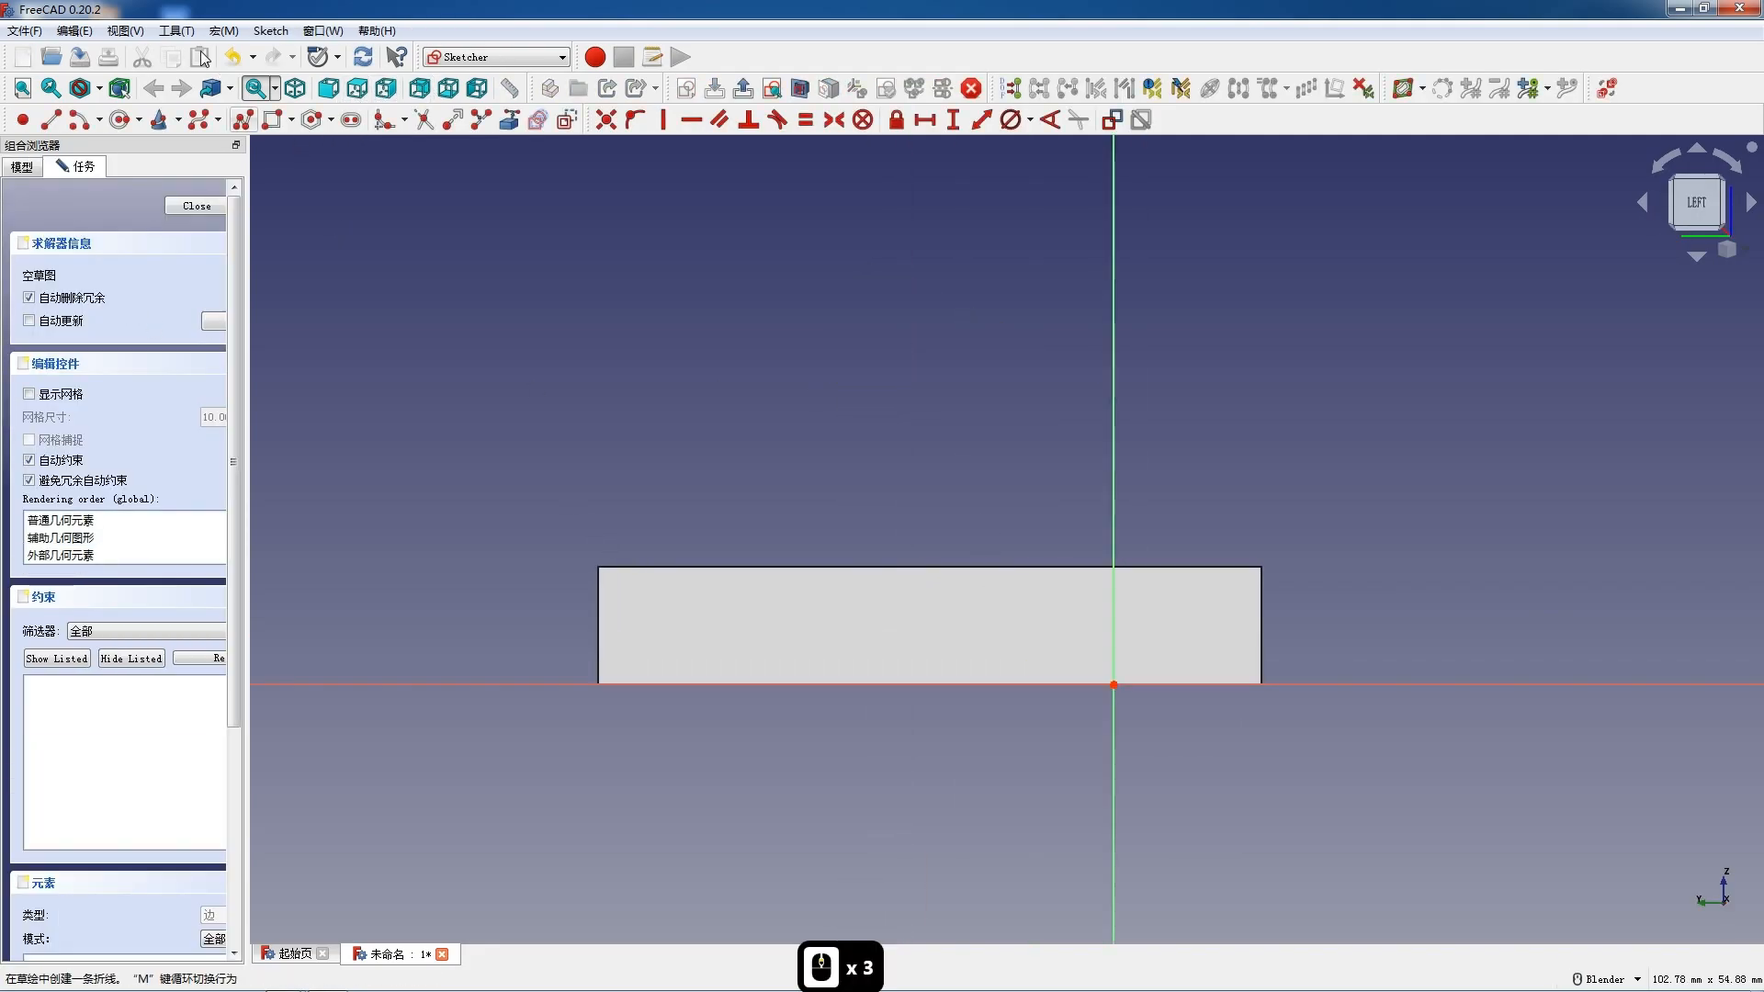
left_click(243, 119)
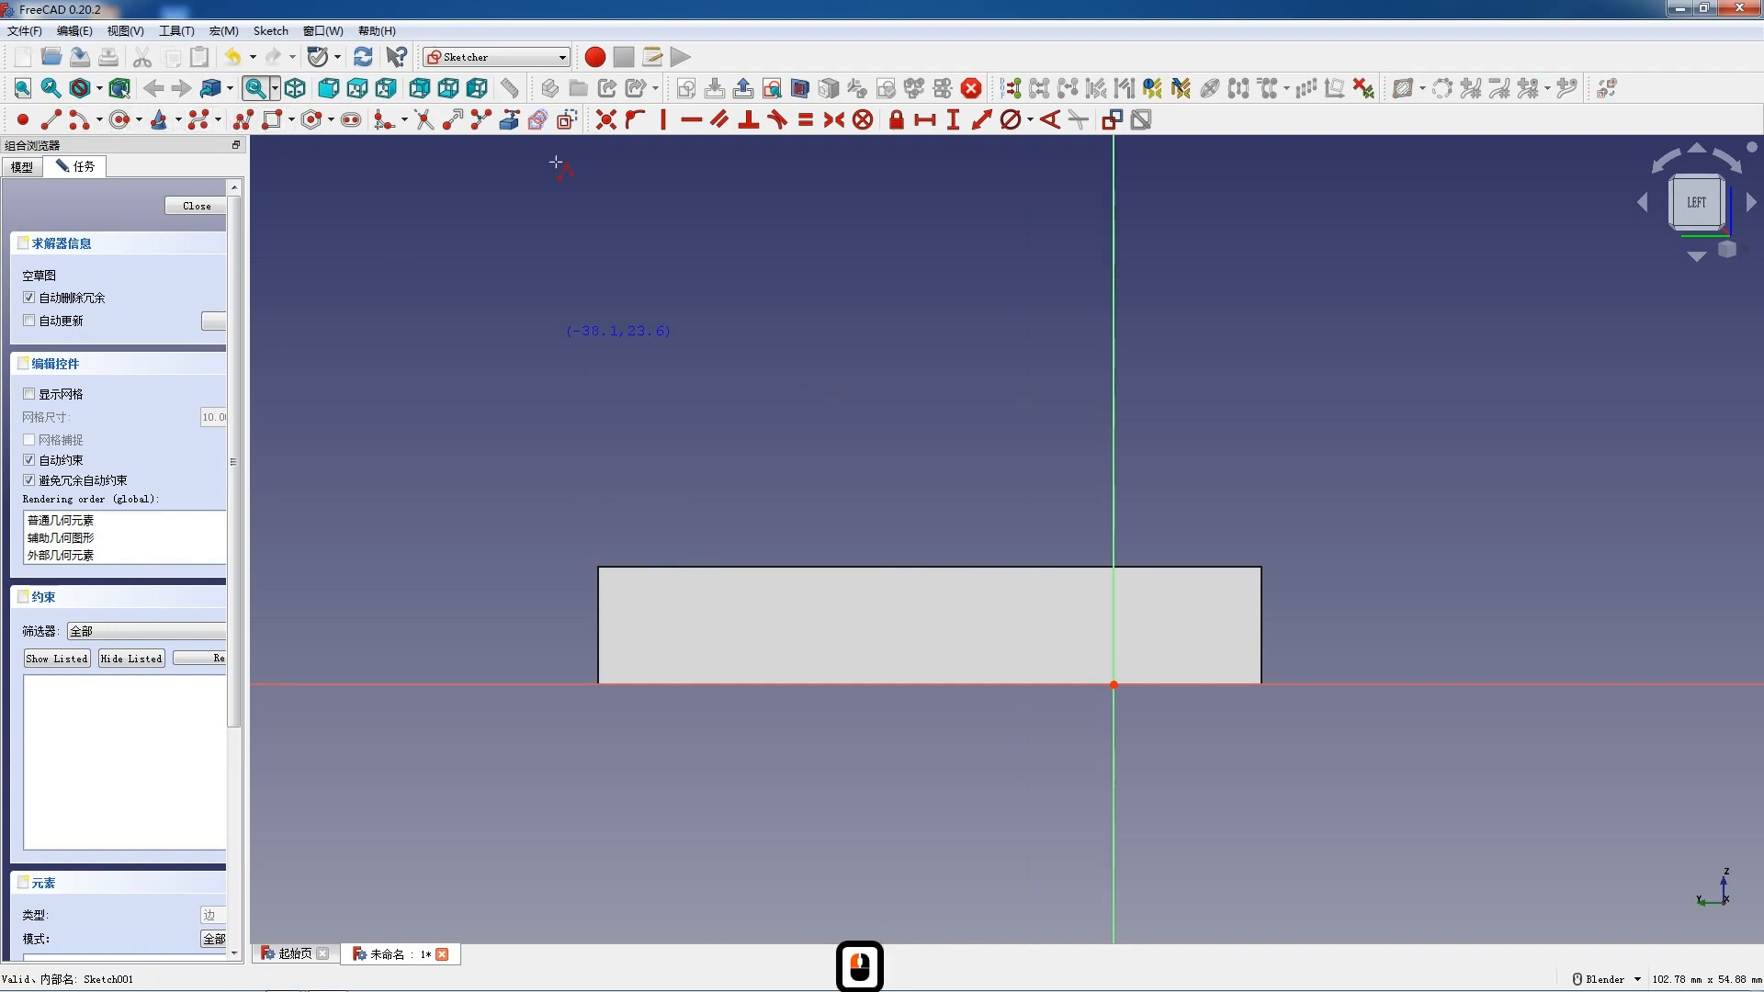
left_click(622, 567)
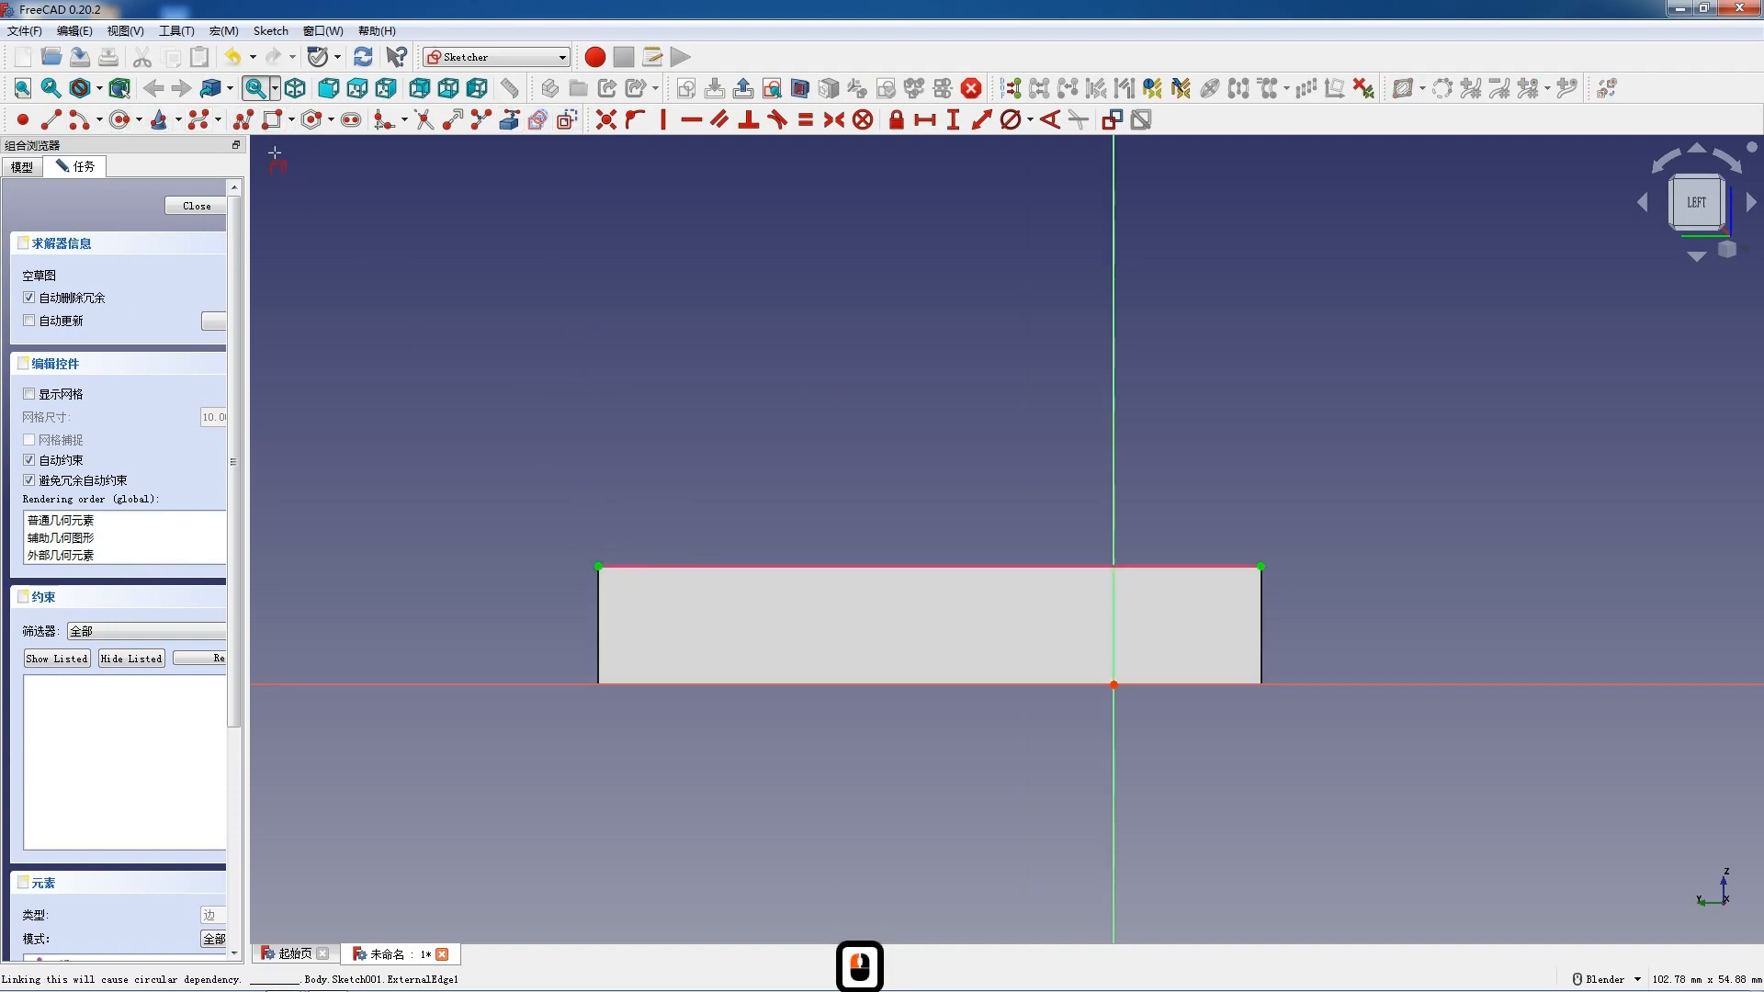
Draw a closed round-topped polyline profile about 6.4 mm wide, standing on the linked edge from its left endpoint, with a tangent arc on top
left_click(595, 564)
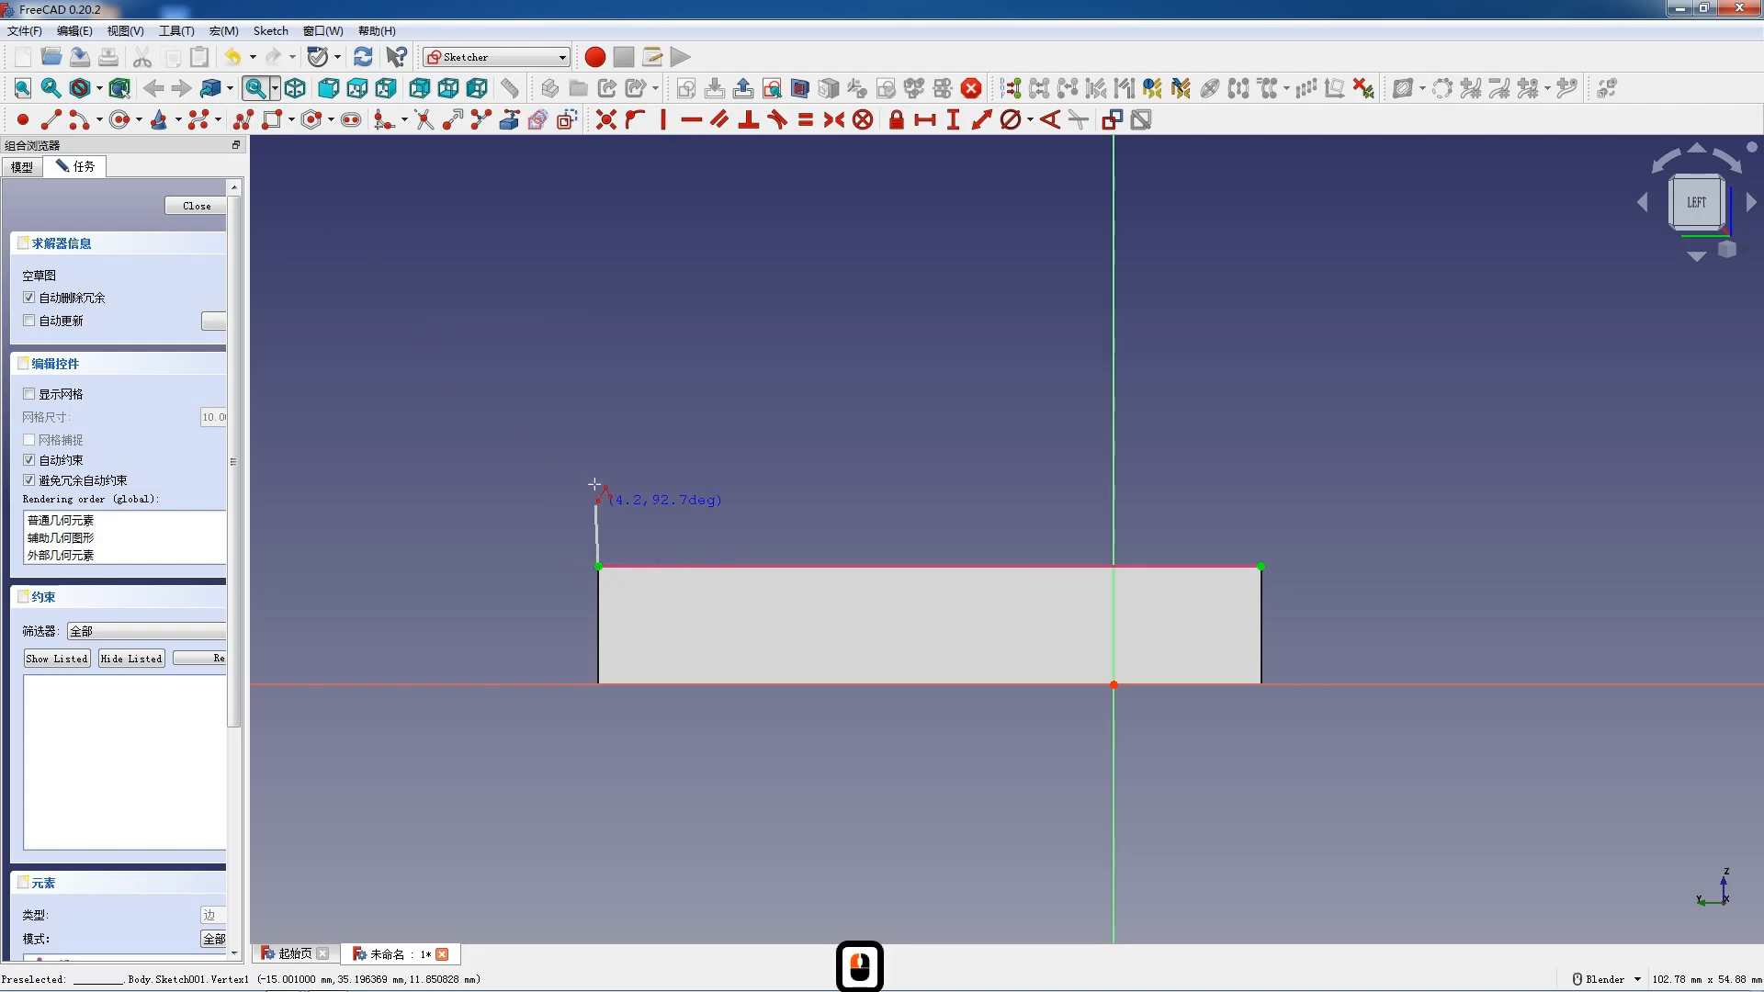
left_click(595, 422)
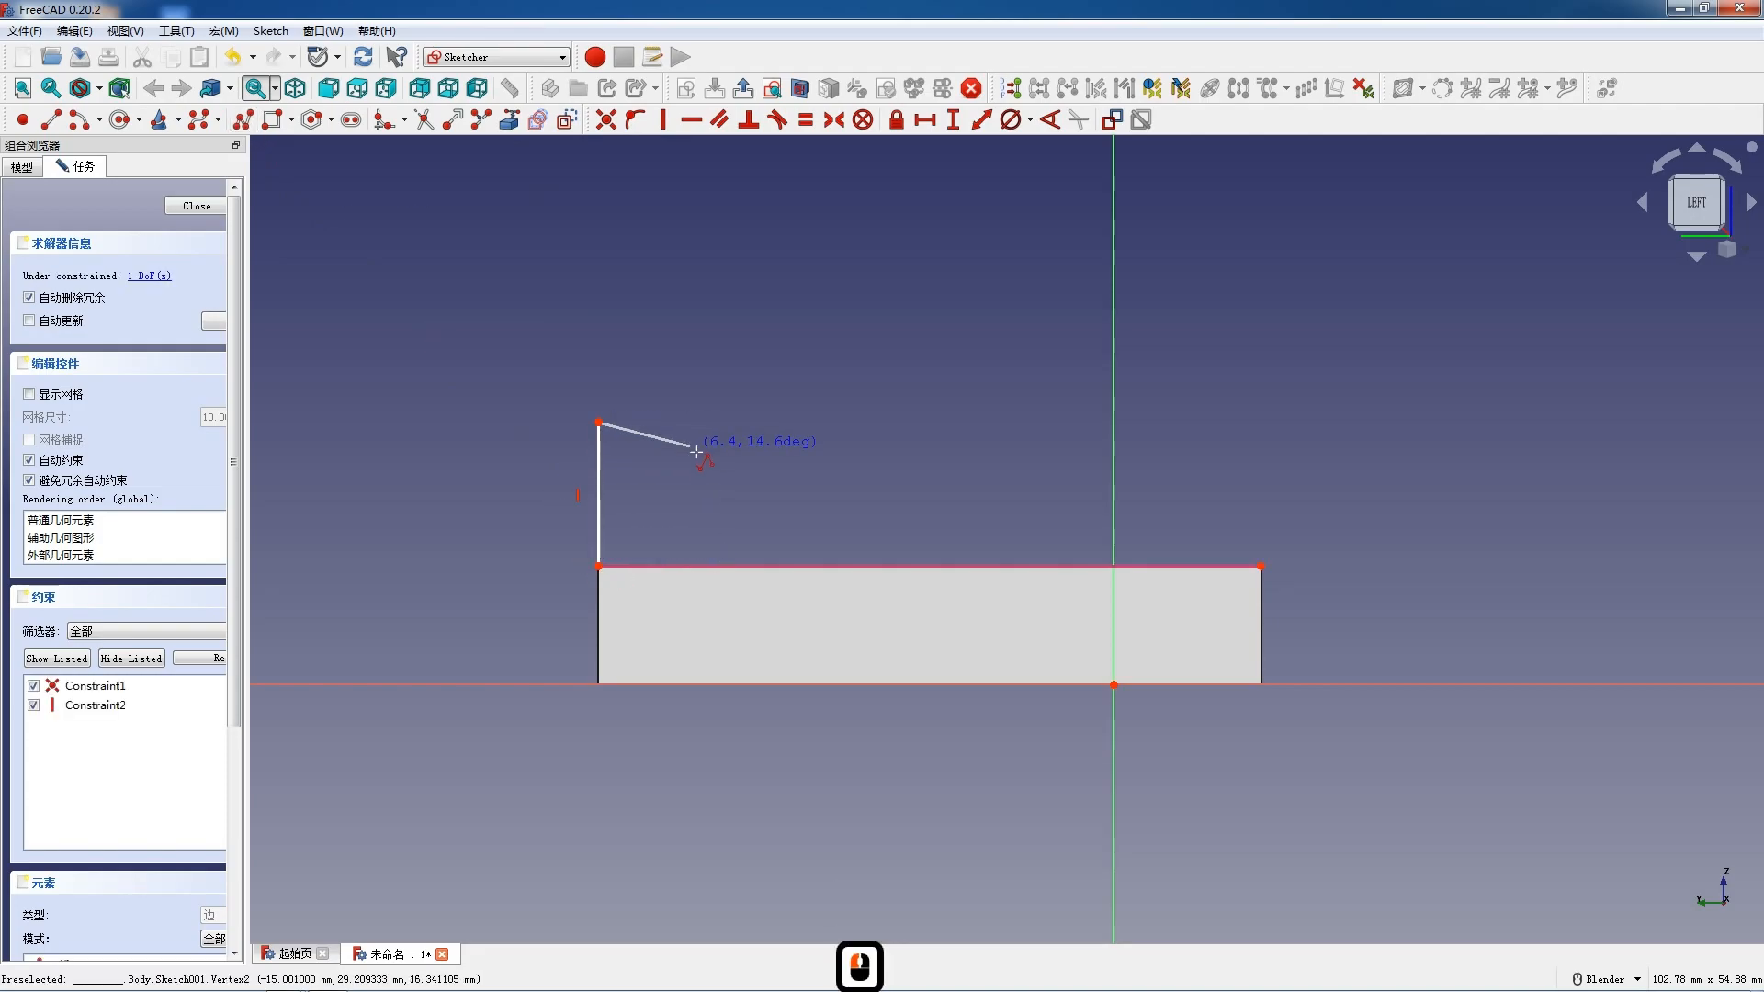
key("m")
key("m")
key("m")
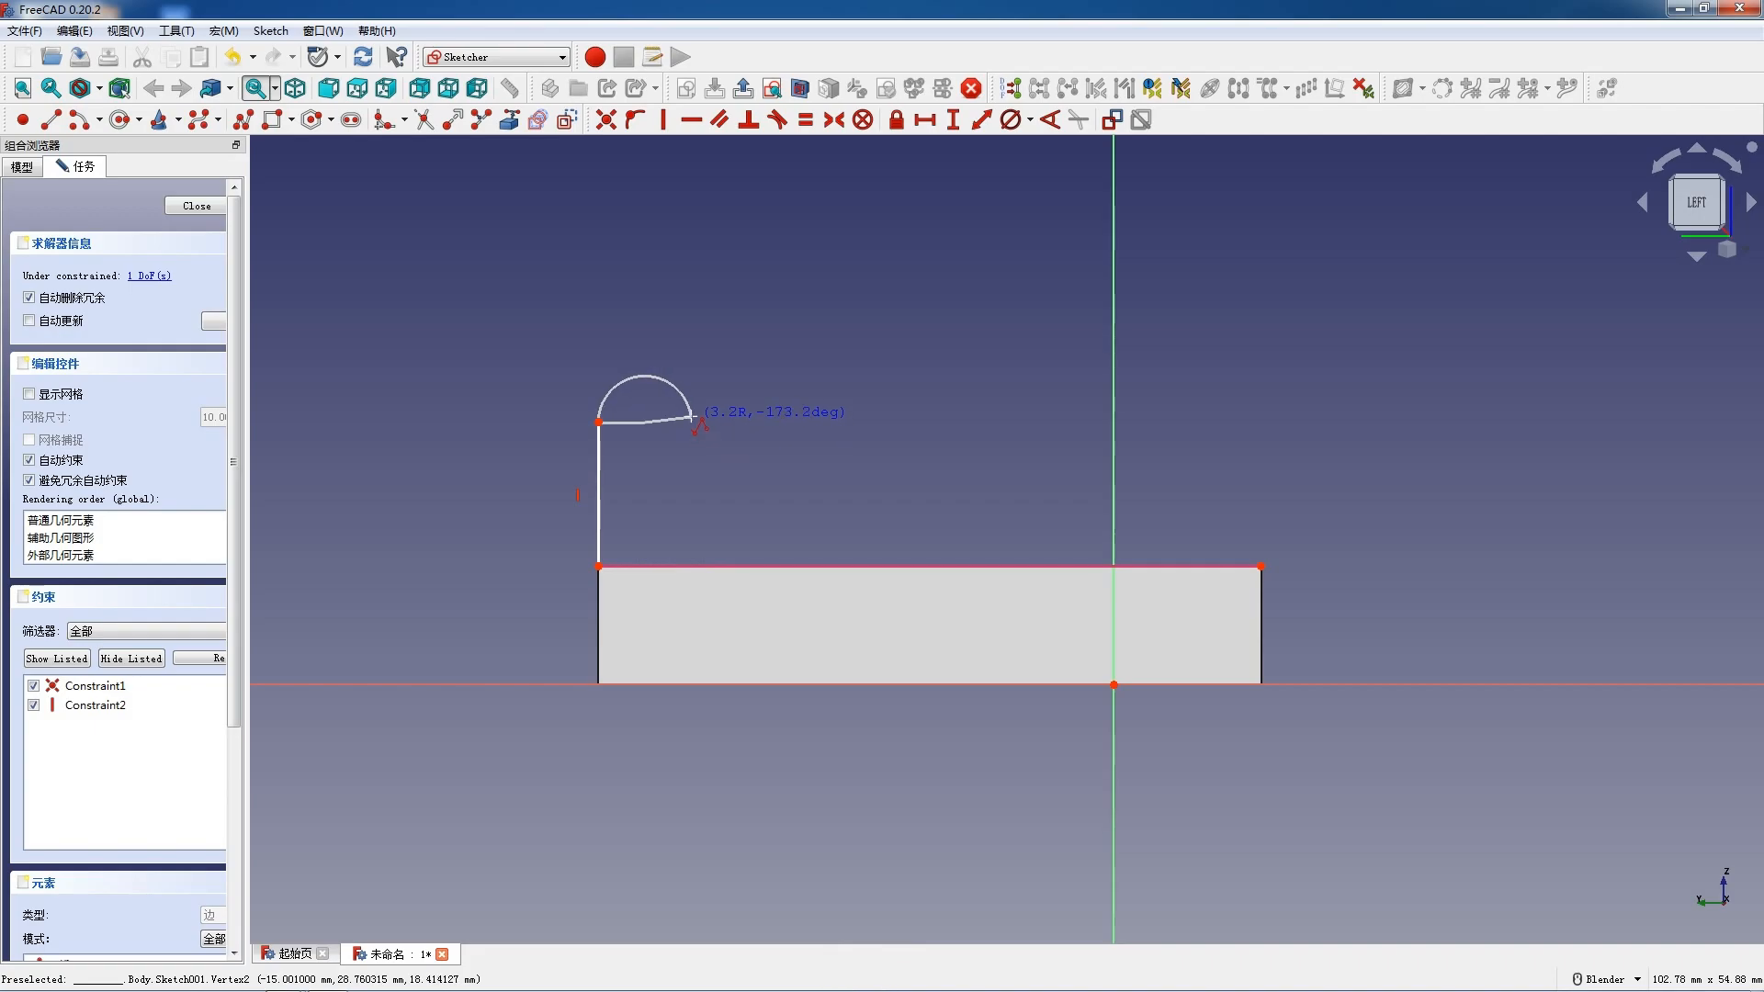
left_click(691, 423)
left_click(694, 564)
left_click(651, 537)
key("Escape")
key("Escape")
Constrain the profile's right side to vertical and set the top arc's diameter to 24 mm
left_click(685, 568)
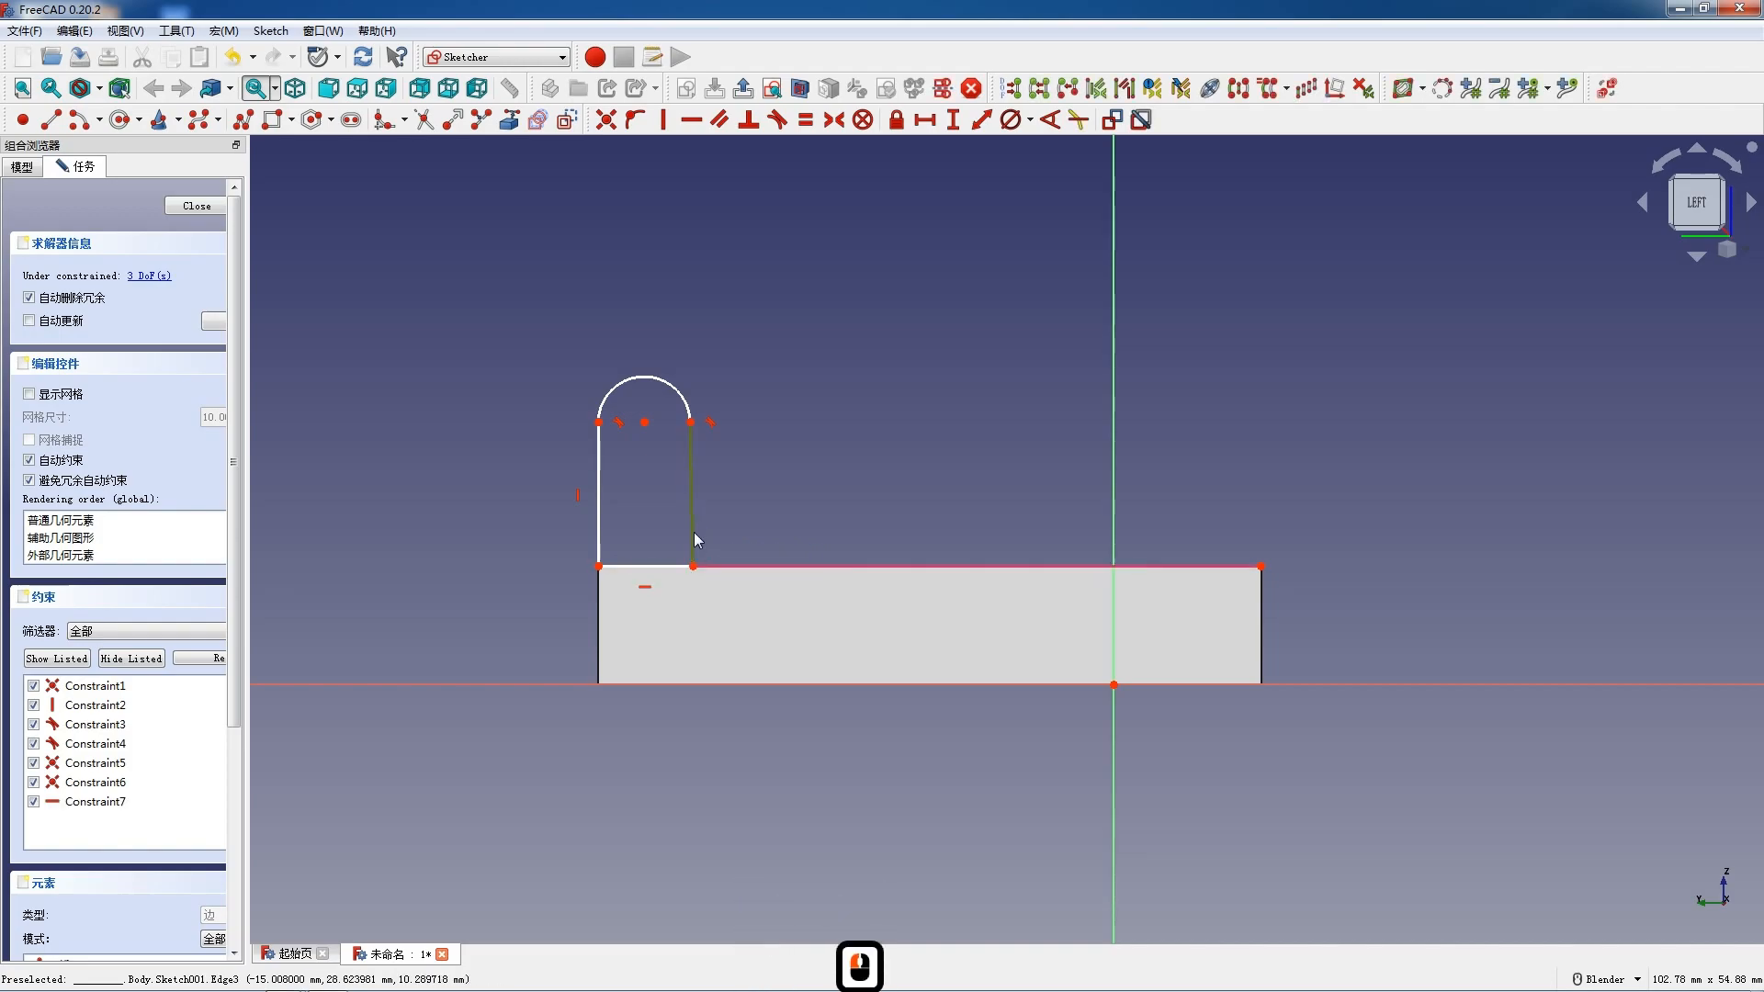
key("v")
left_click(645, 375)
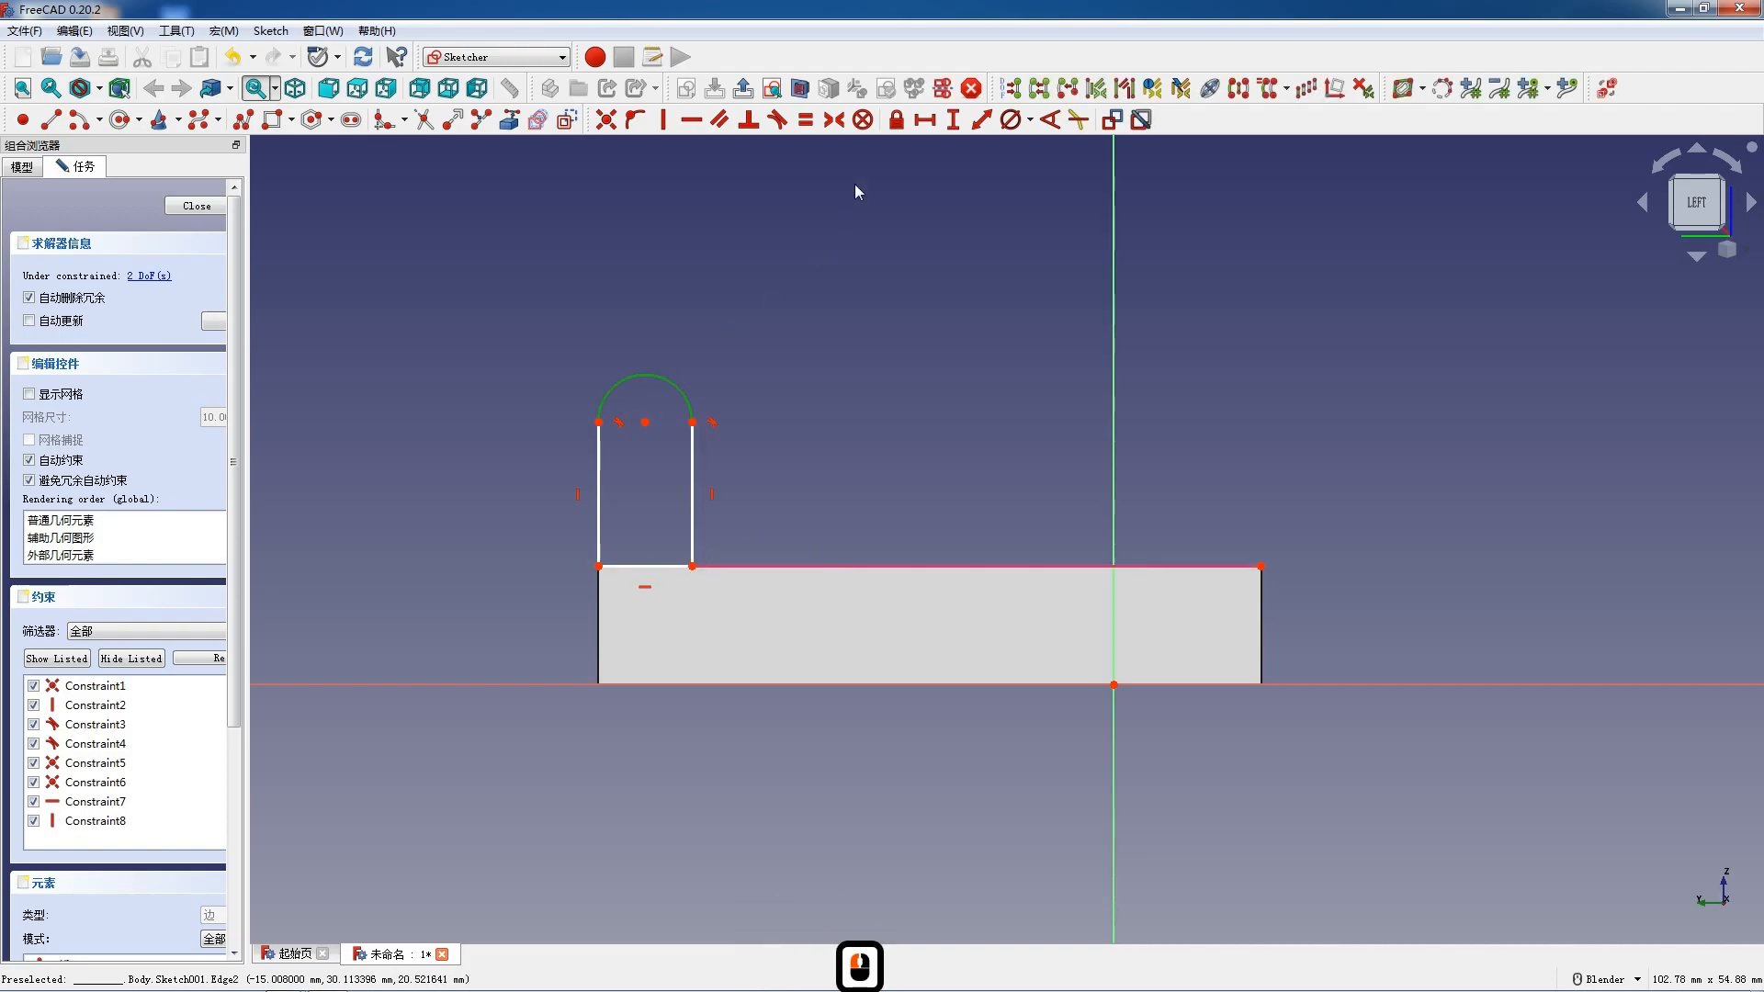
left_click(1007, 123)
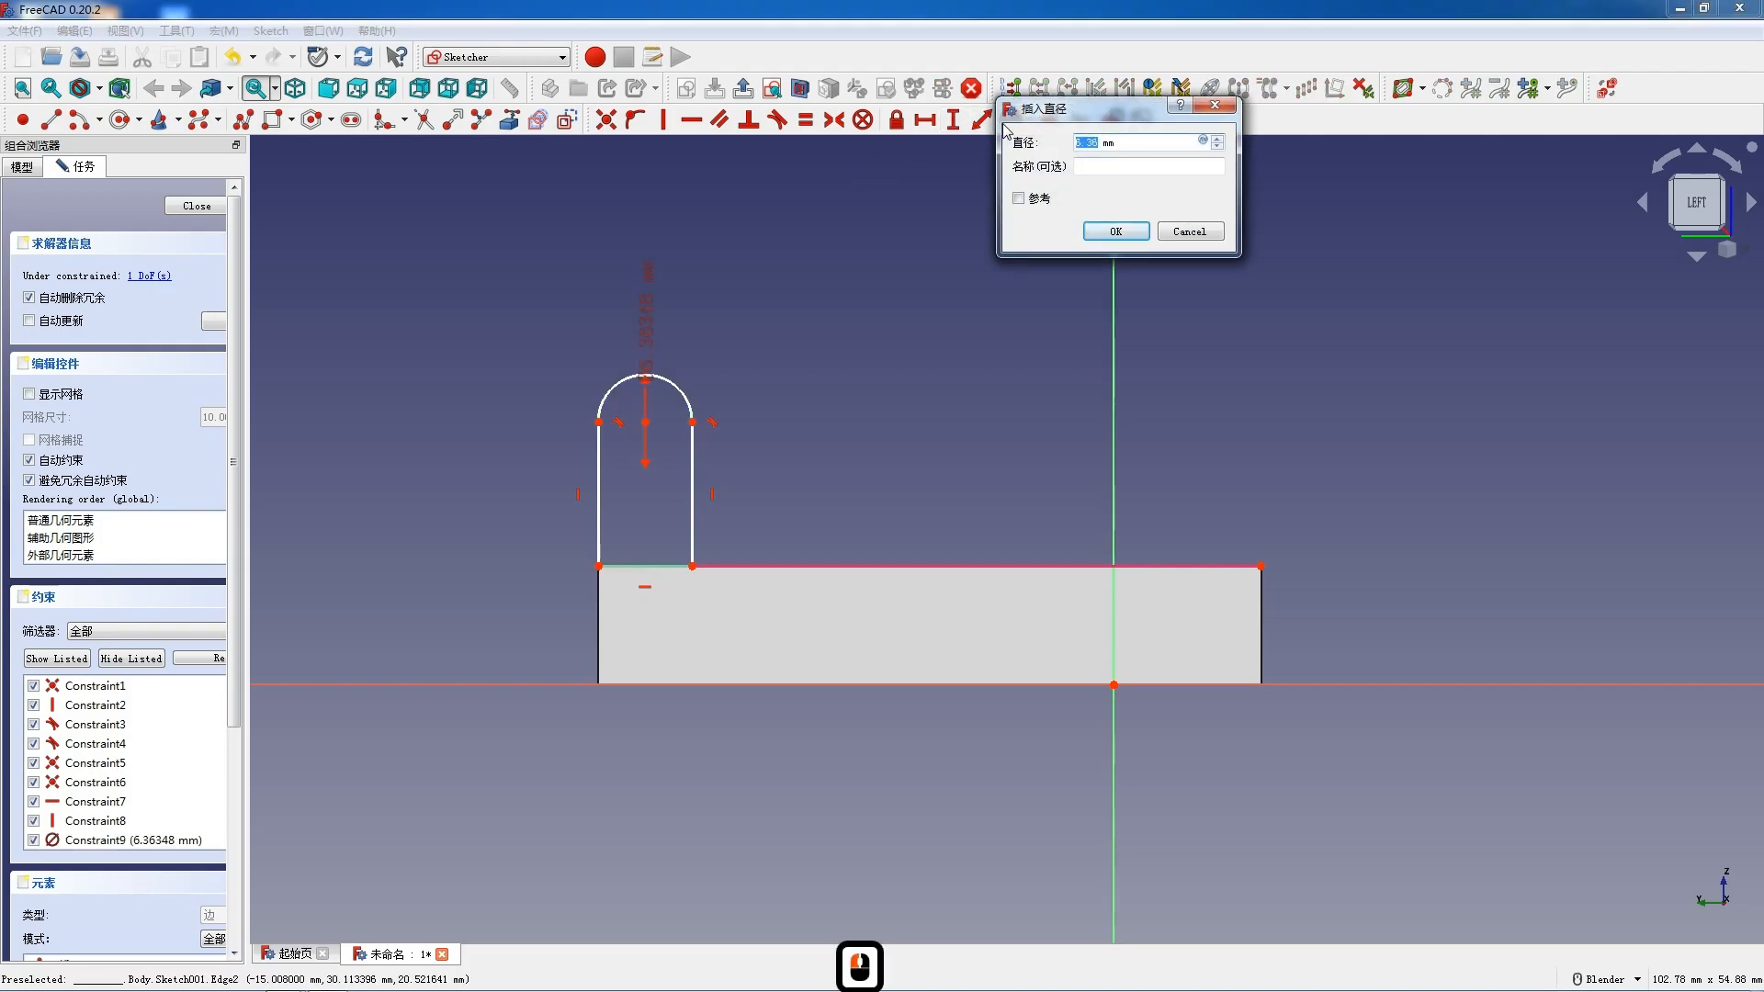
type("24")
key("Return")
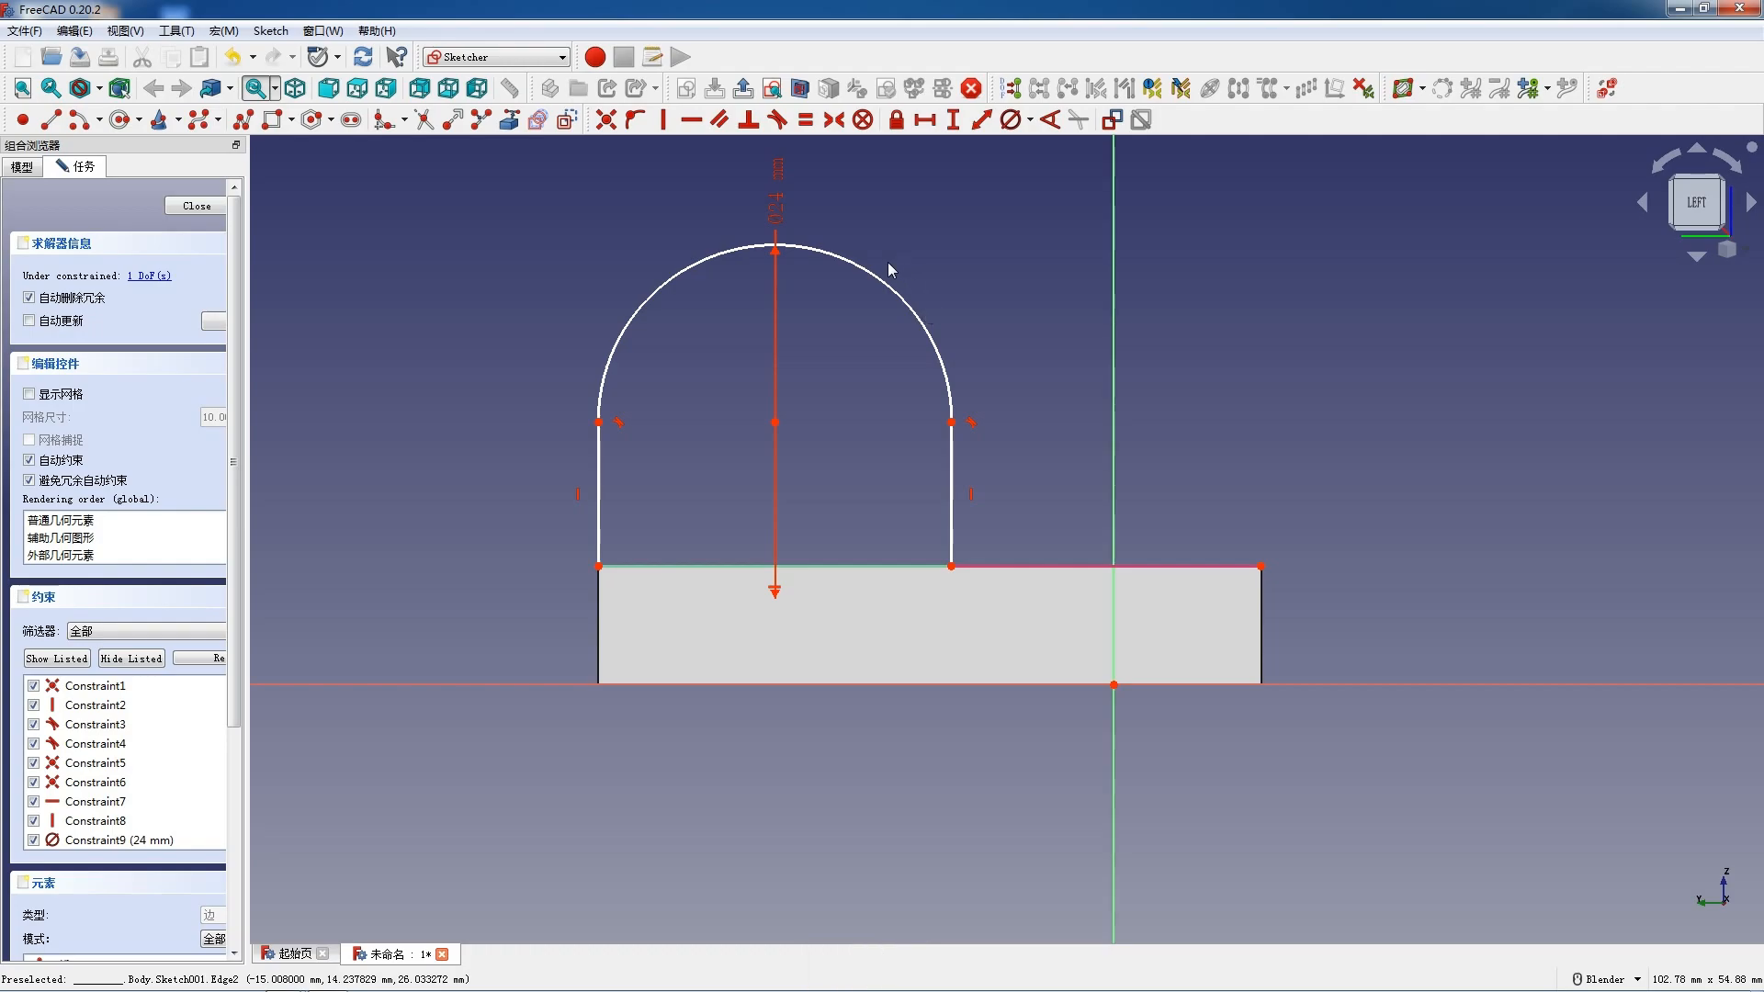
Raise the profile's rounded top, tilt its diameter dimension off vertical, and check that dimension's value without changing it
left_click_drag(882, 287, 863, 255)
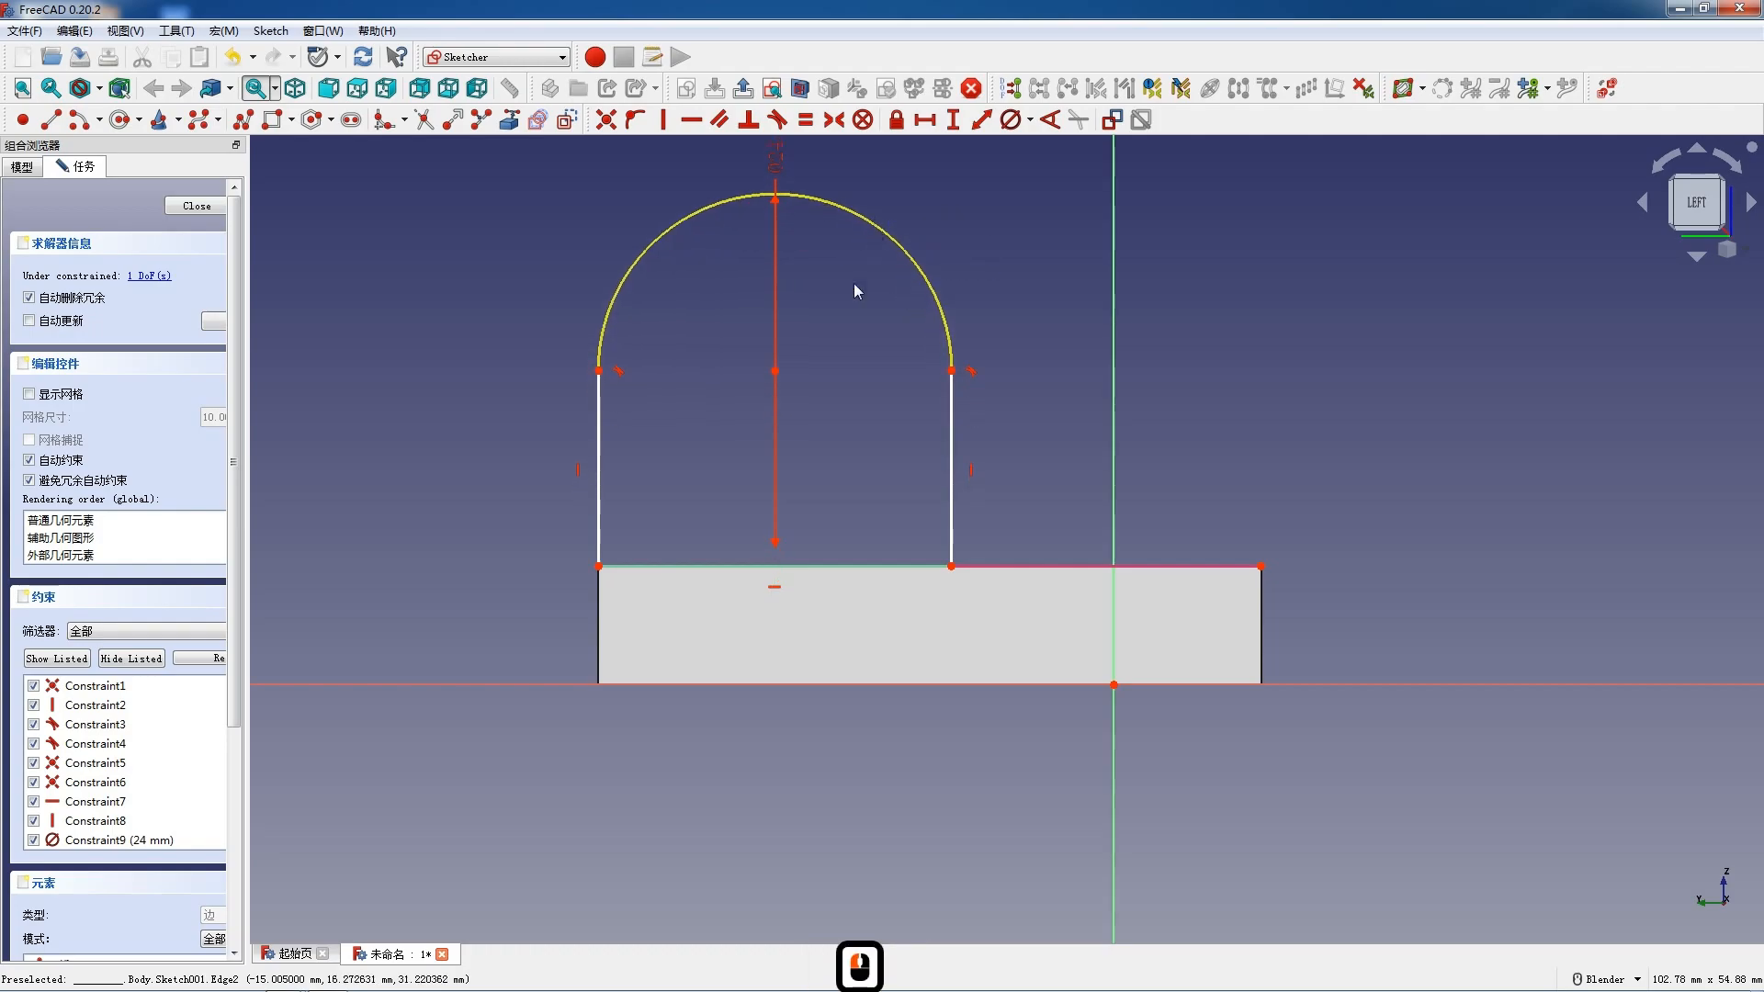
scroll(847, 335, "down", 3)
scroll(815, 268, "up", 4)
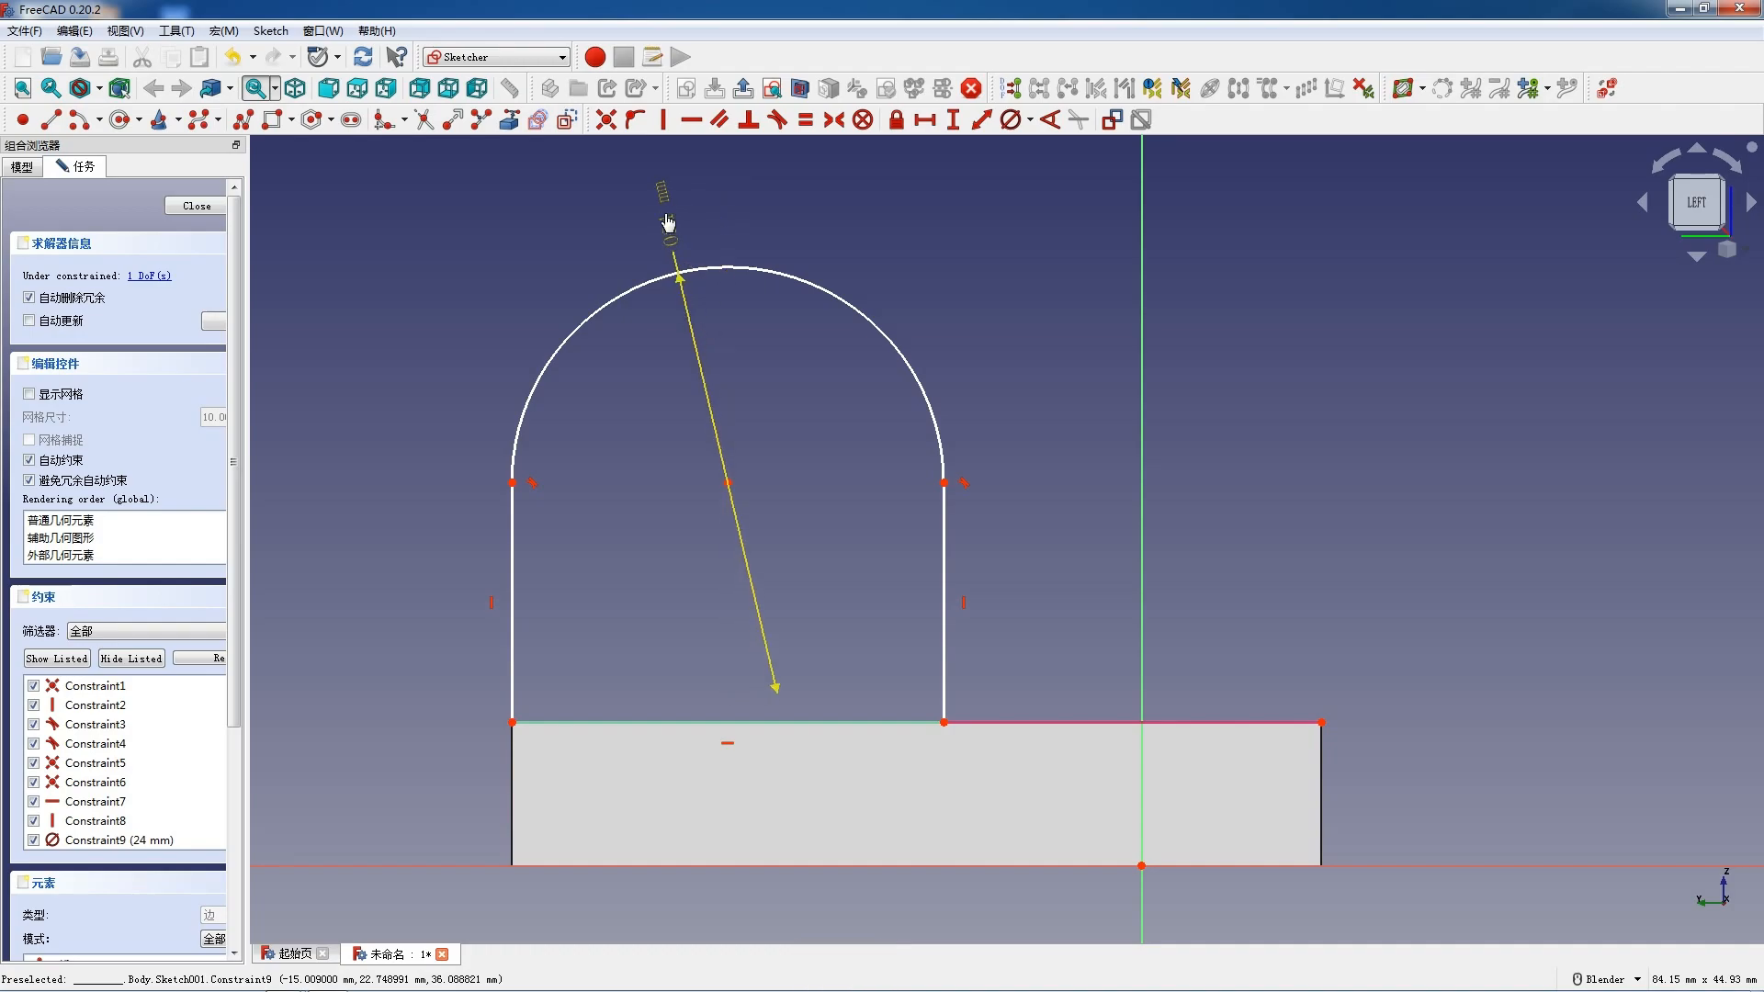
double_click(668, 223)
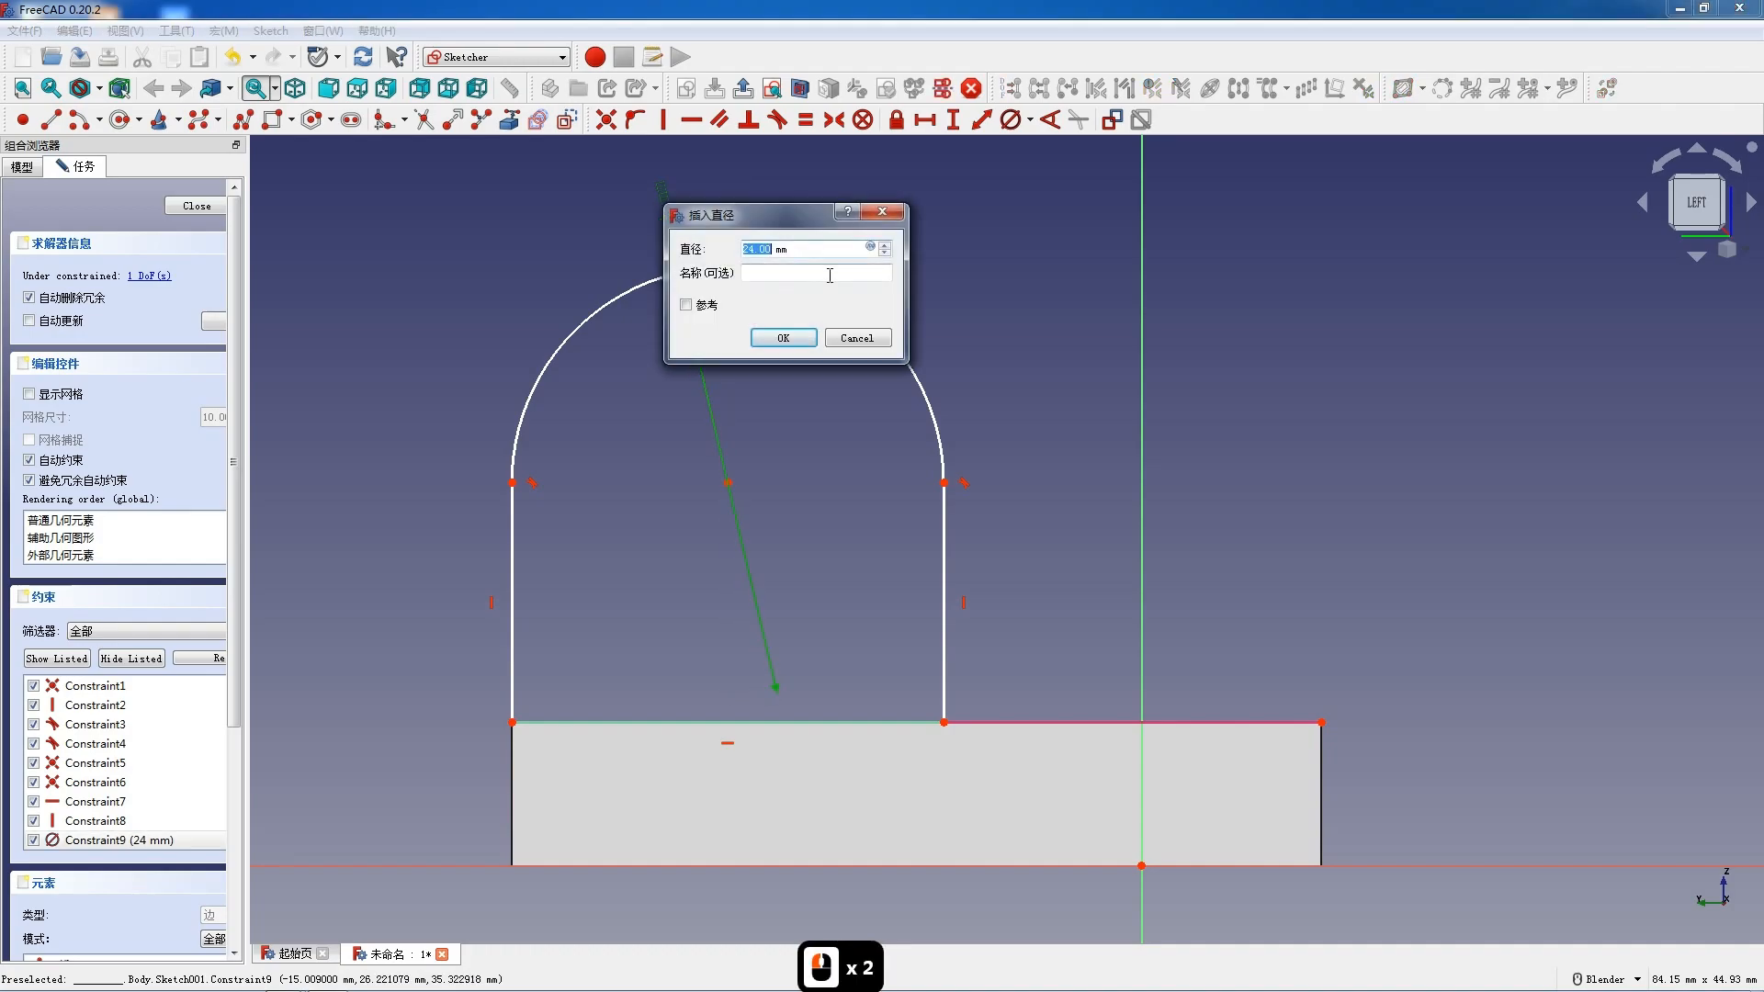
left_click(858, 338)
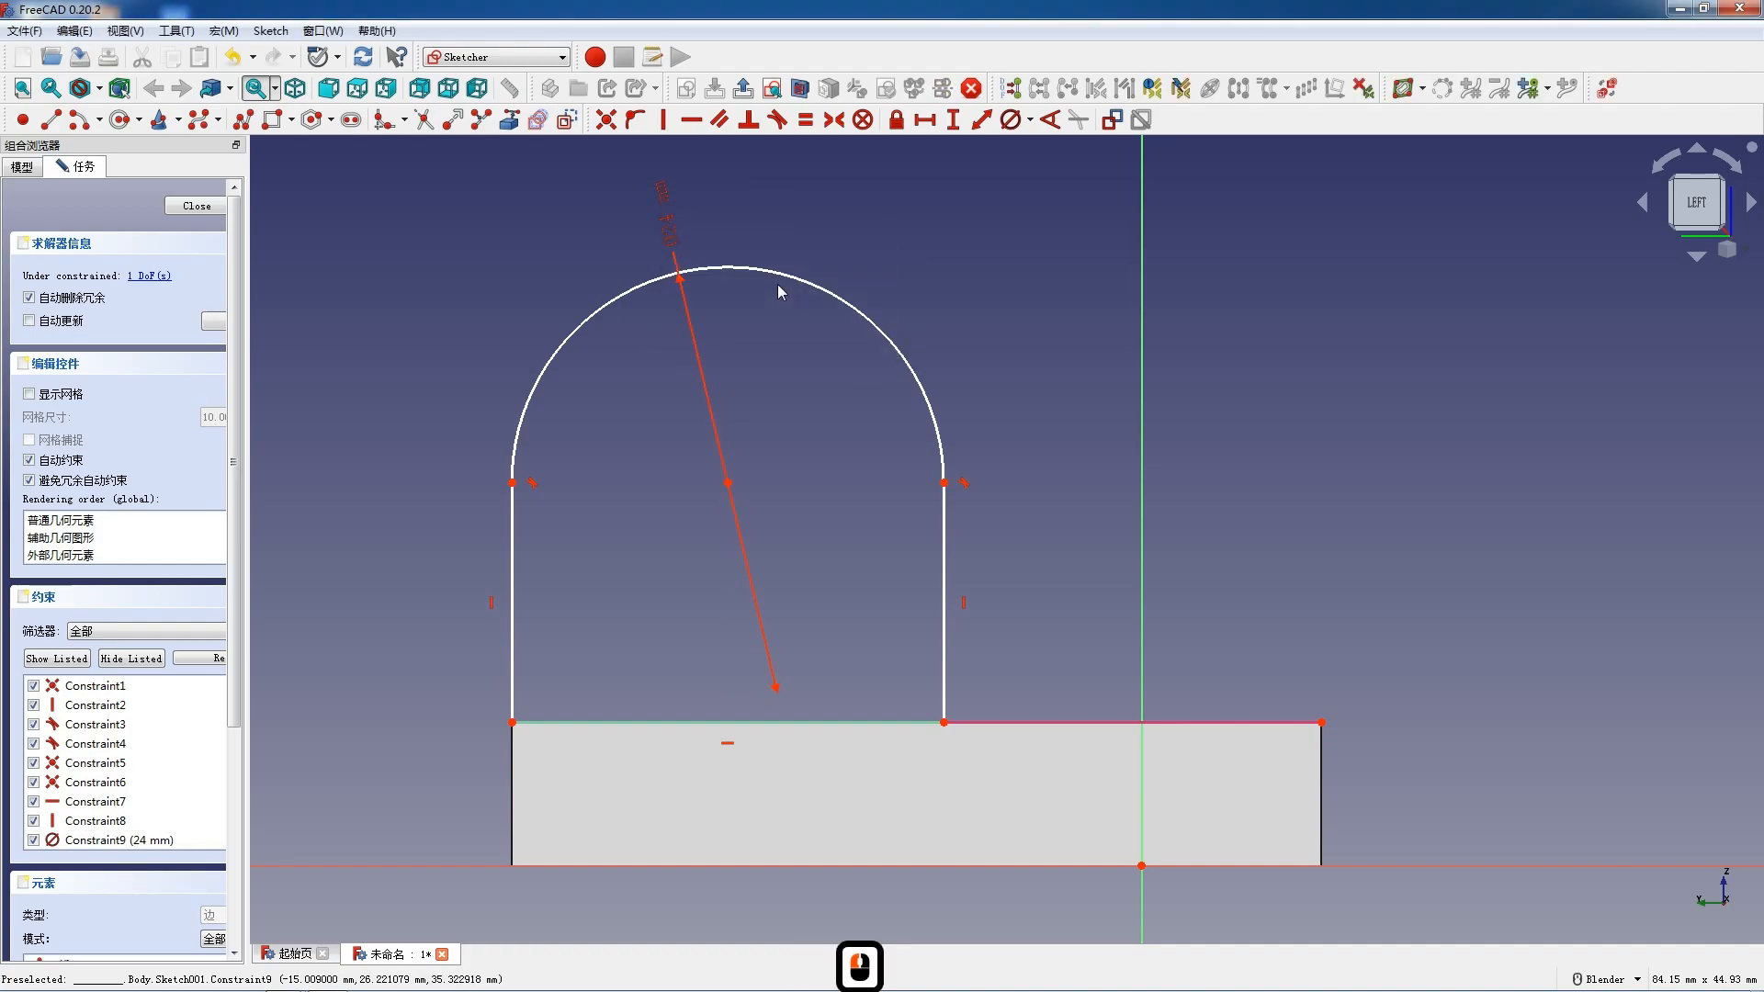
Stretch the profile further upward by its top arc to lengthen both straight sides
left_click_drag(781, 271, 795, 195)
scroll(858, 262, "down", 6)
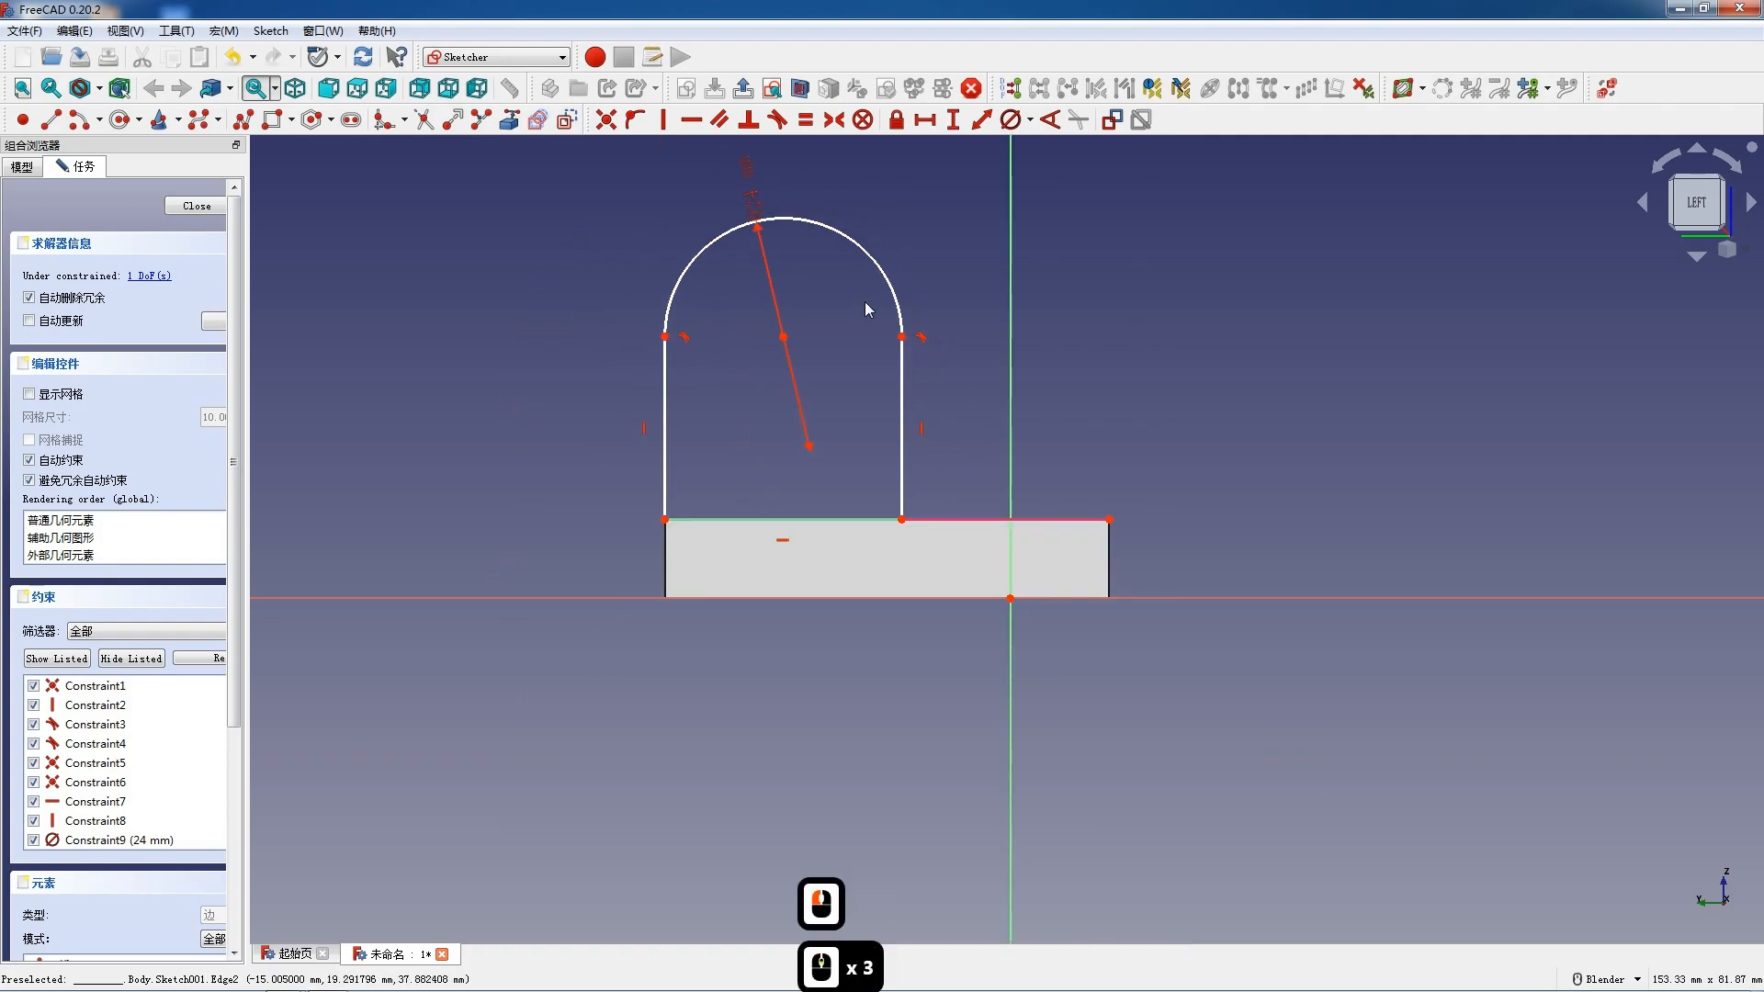
scroll(837, 353, "up", 4)
left_click_drag(838, 352, 826, 283)
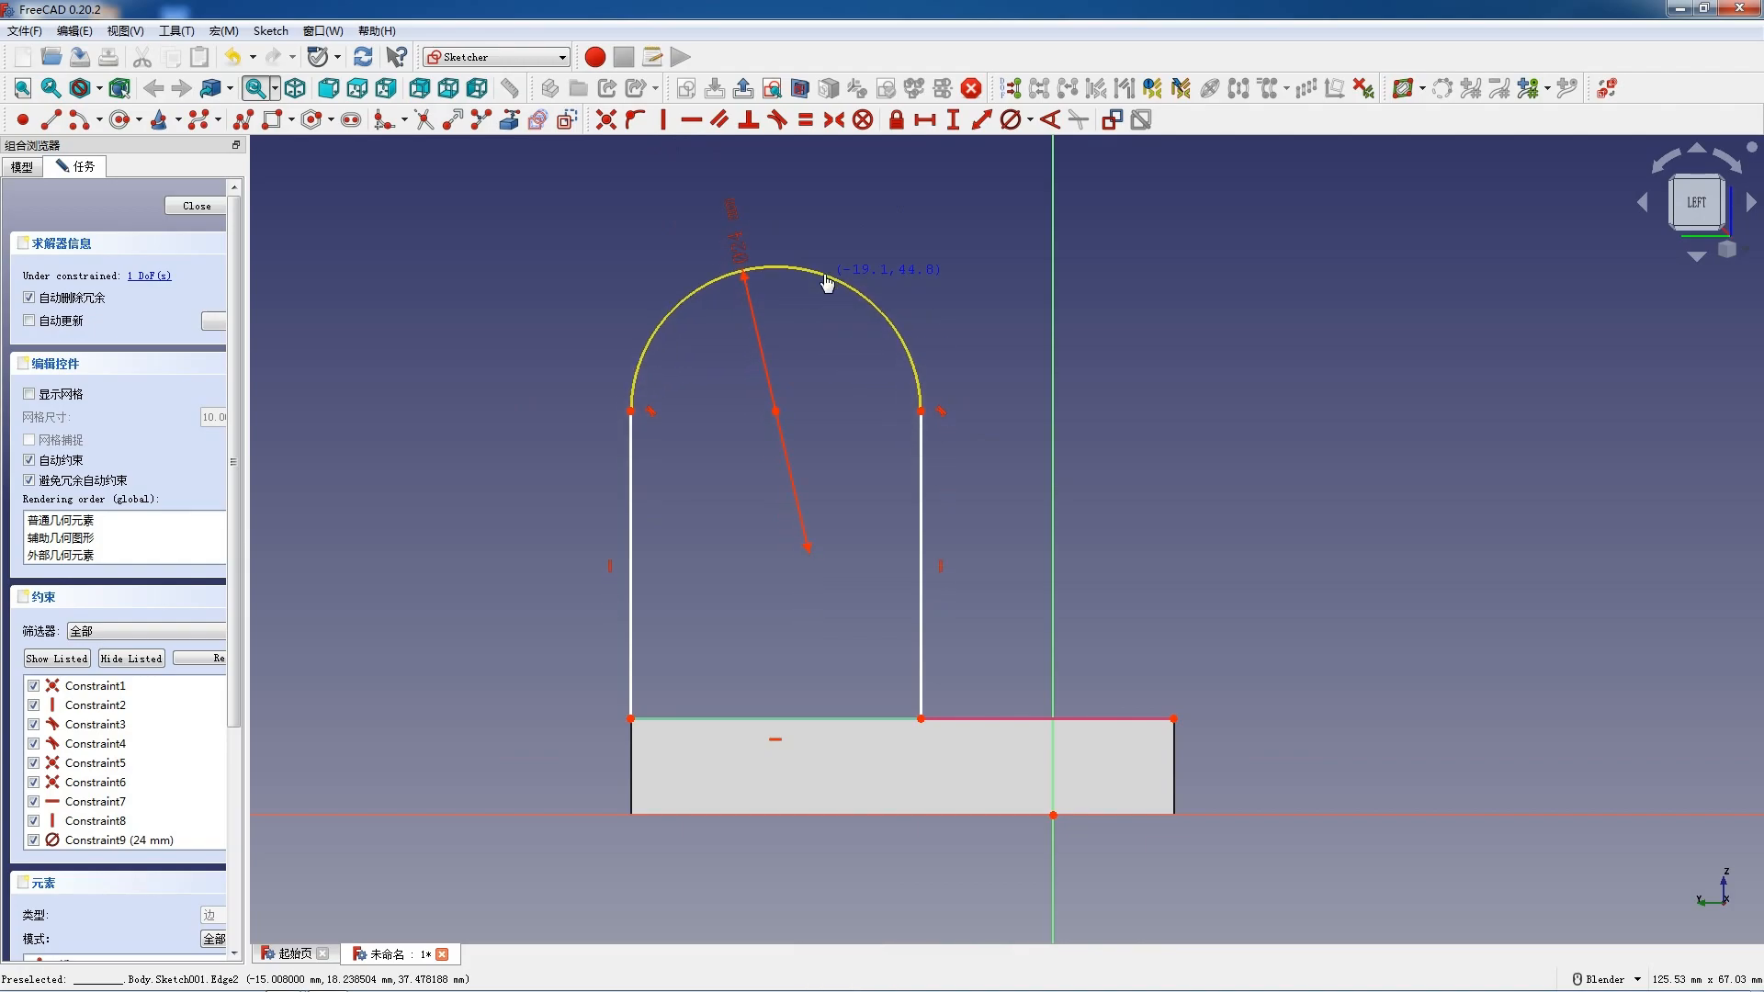
left_click(778, 405)
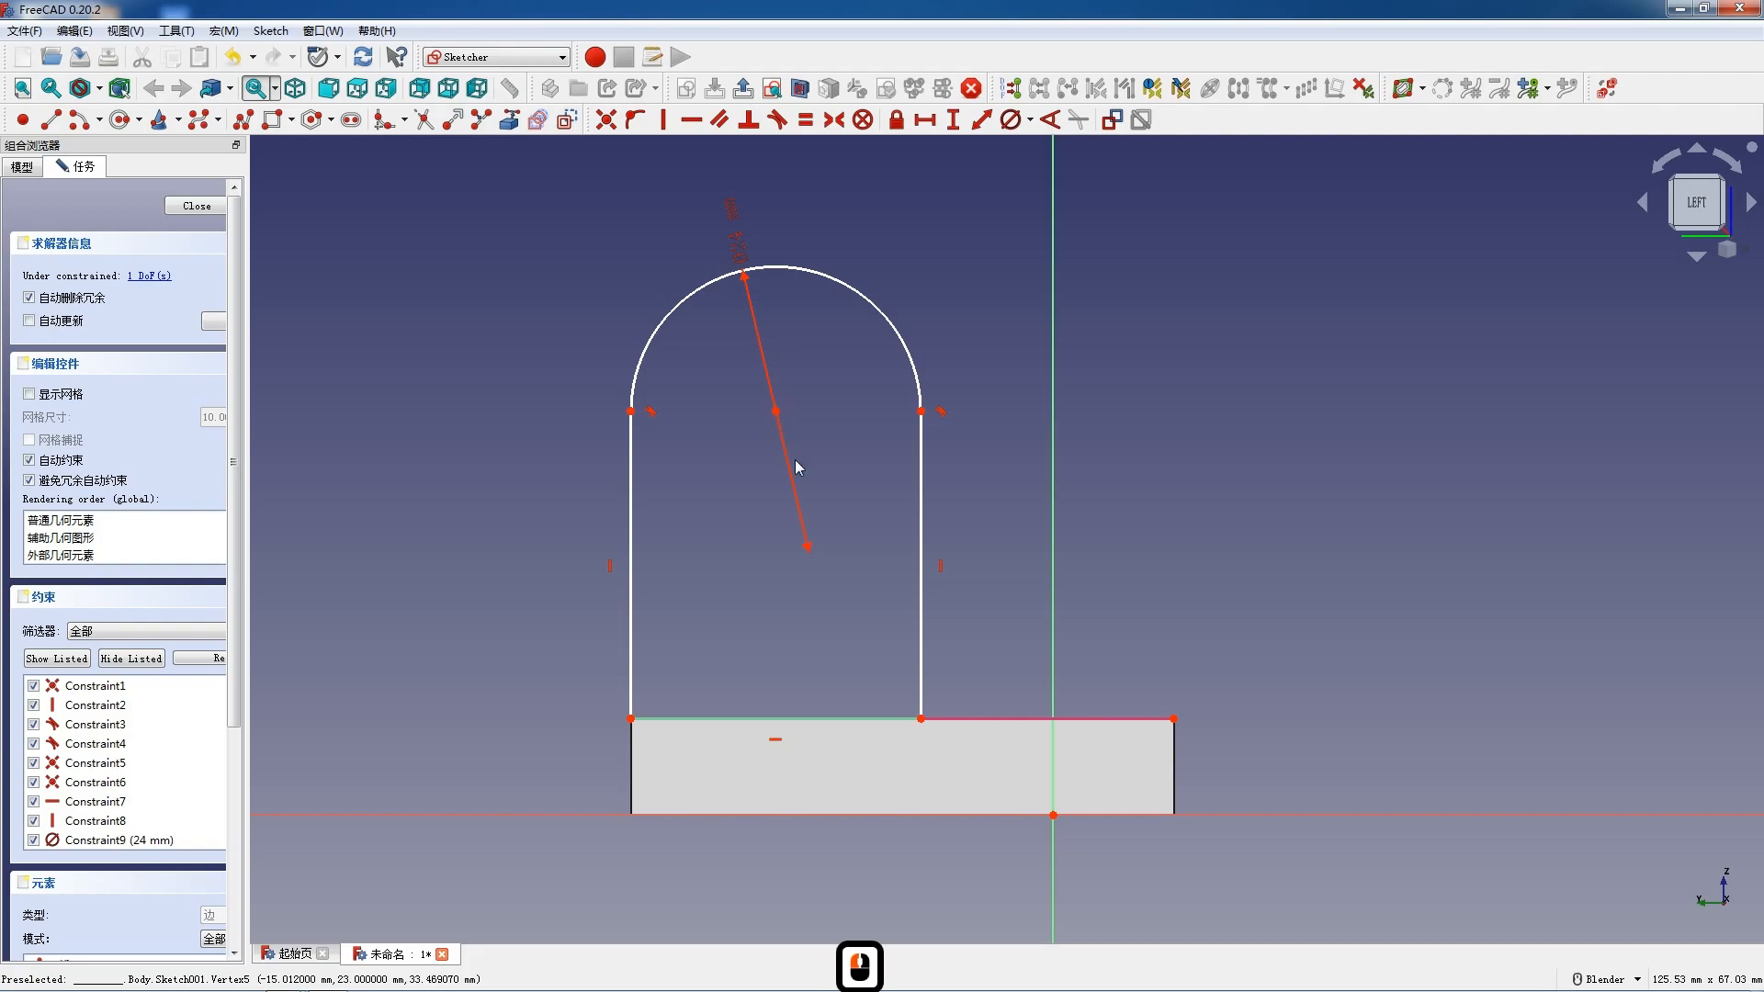
Set the straight left side of the round-topped profile to 20 mm long and close the sketch
left_click(775, 414)
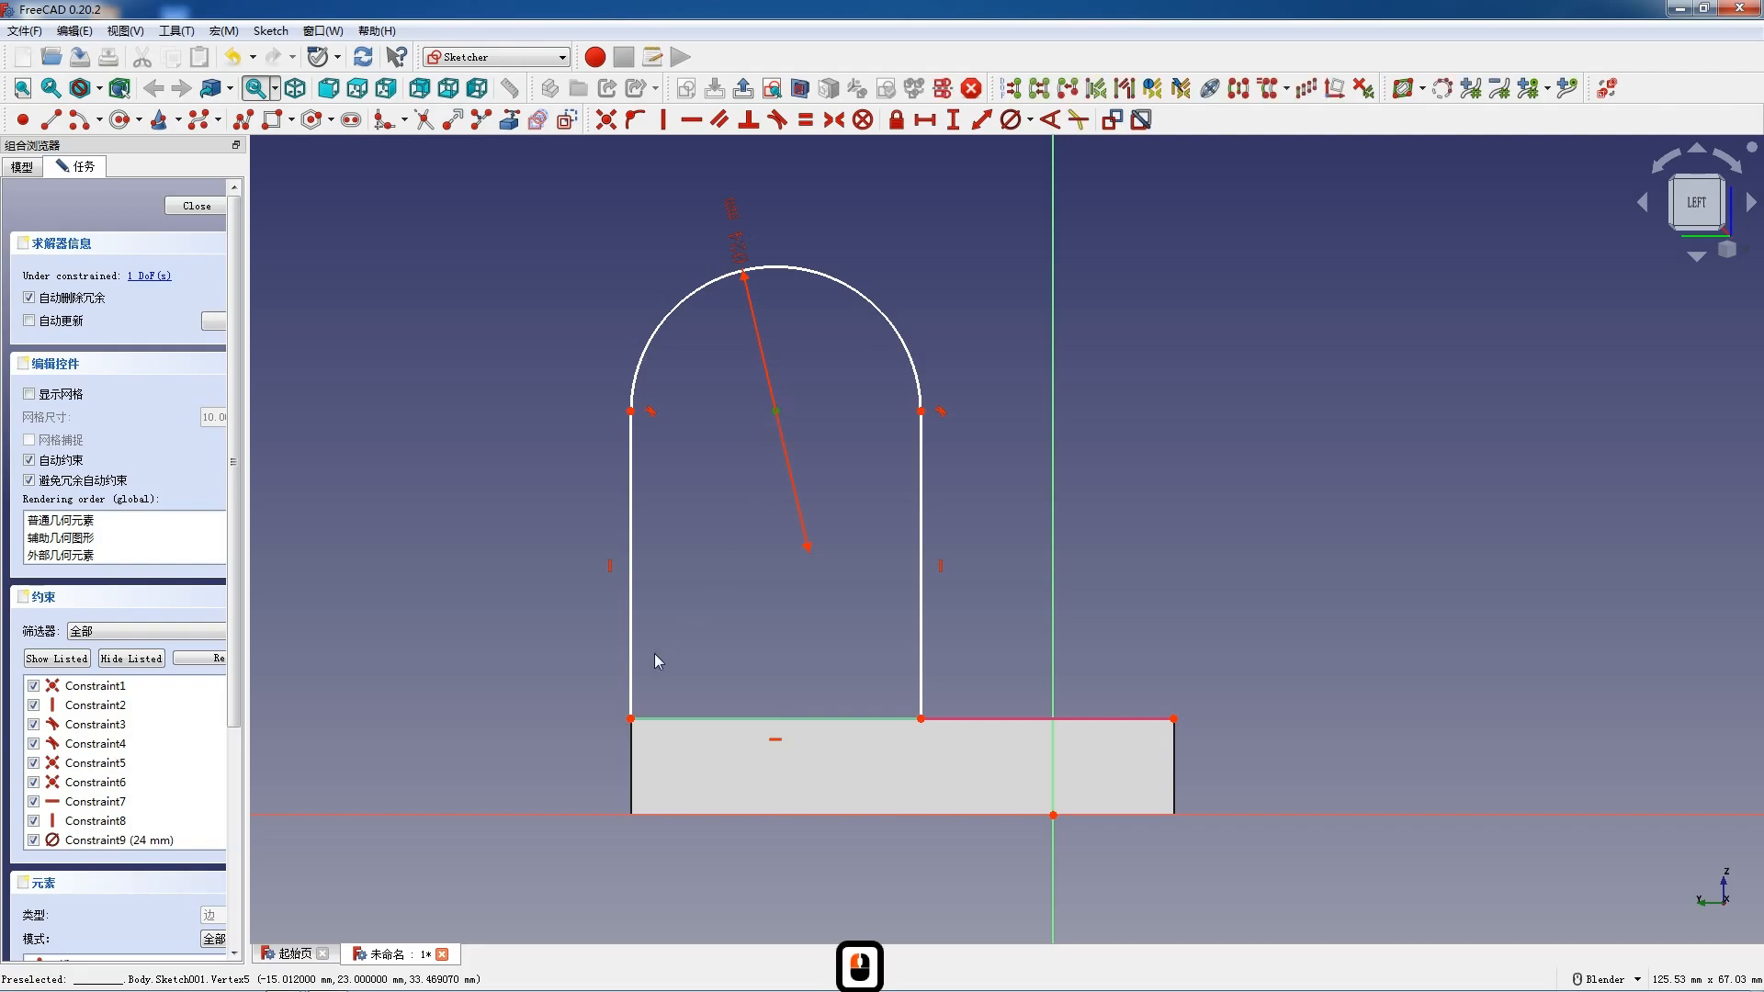
double_click(631, 515)
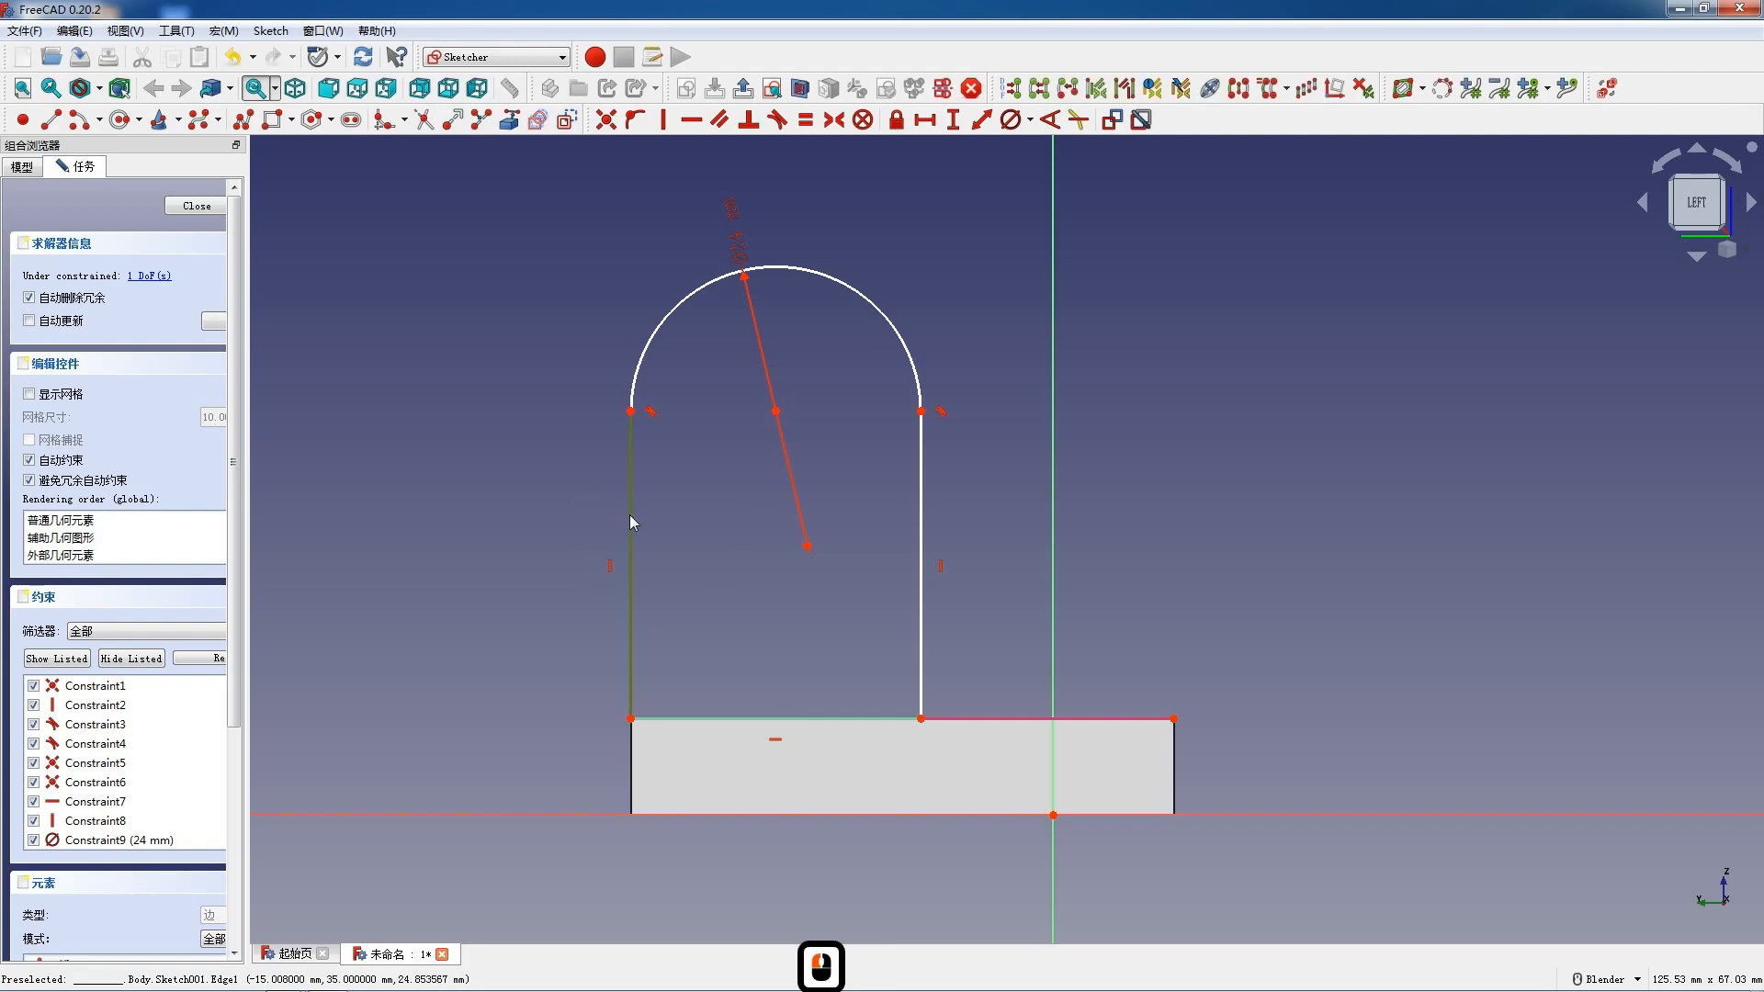
key("i")
type("2")
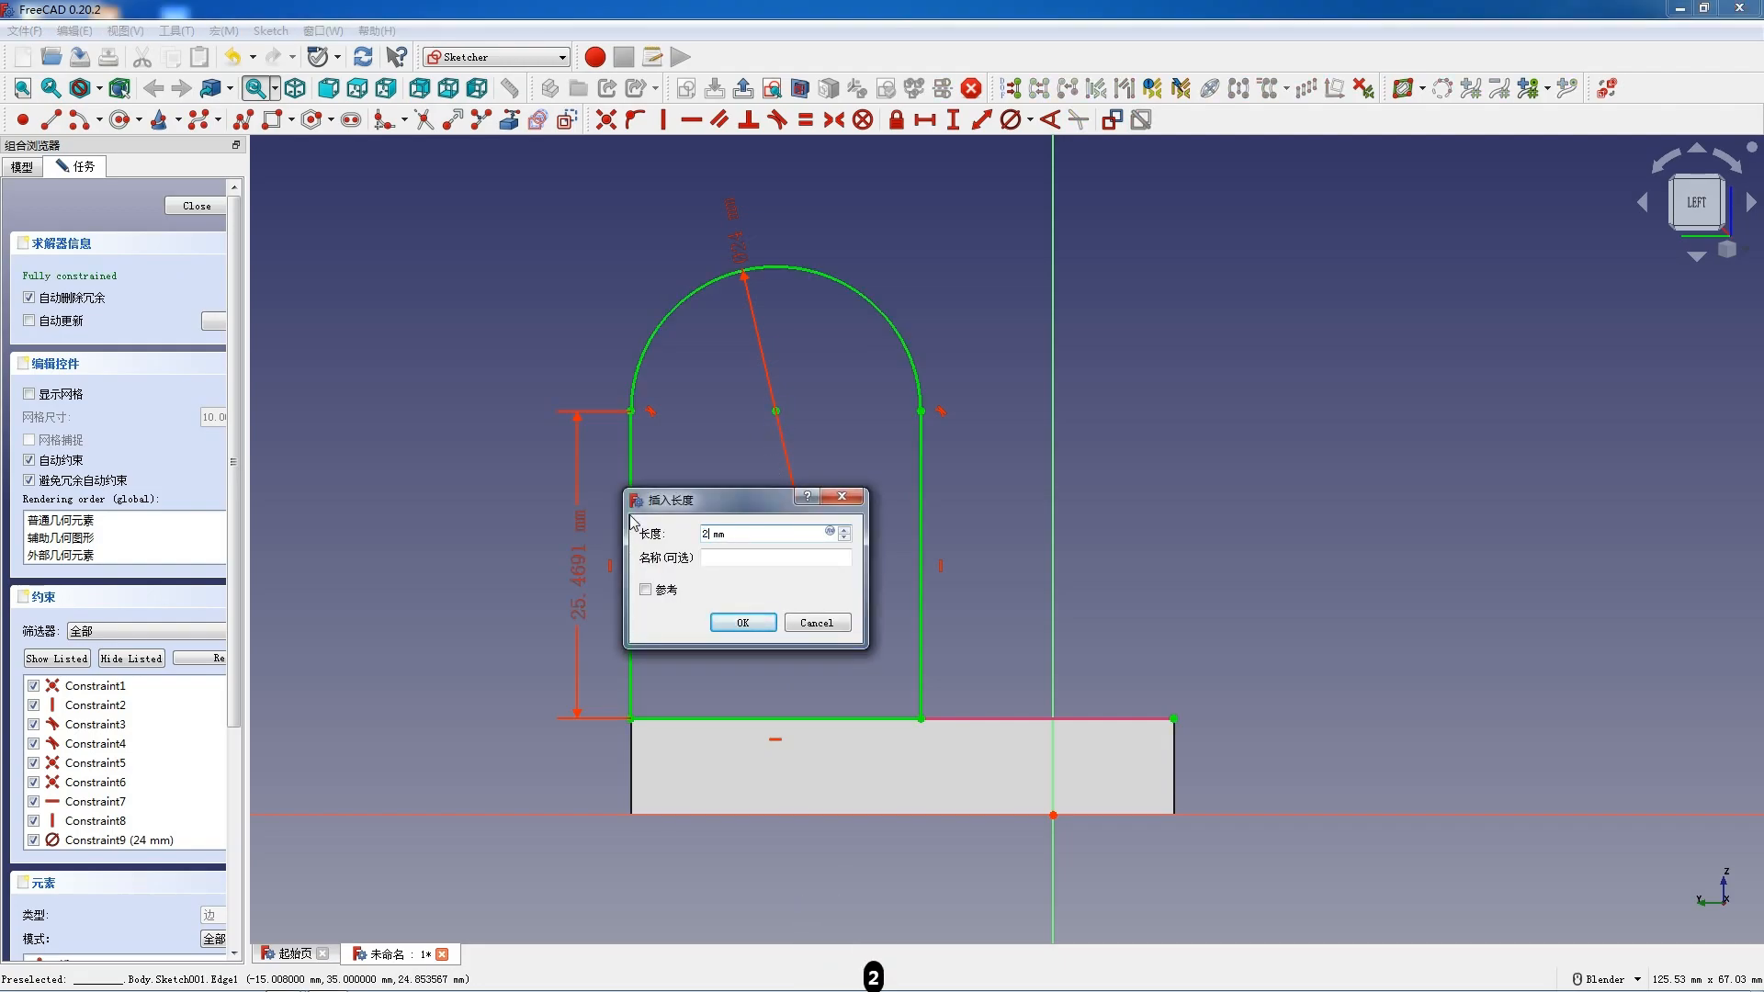
type("0")
key("Return")
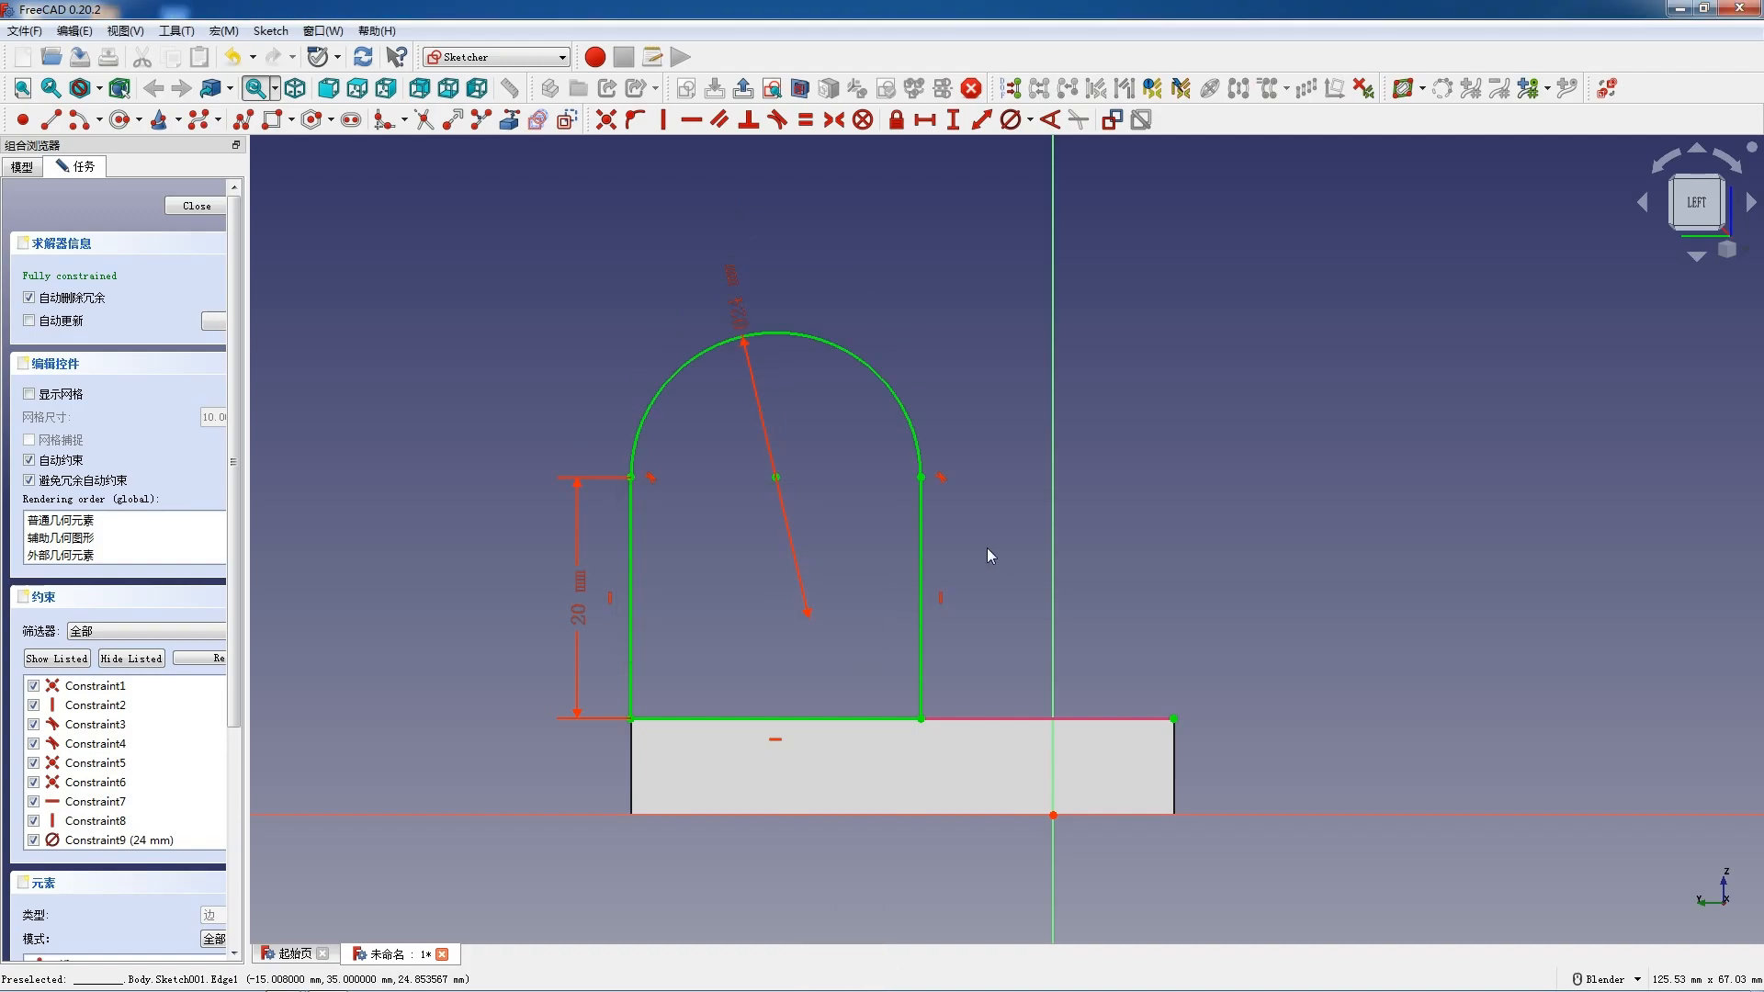
left_click(215, 211)
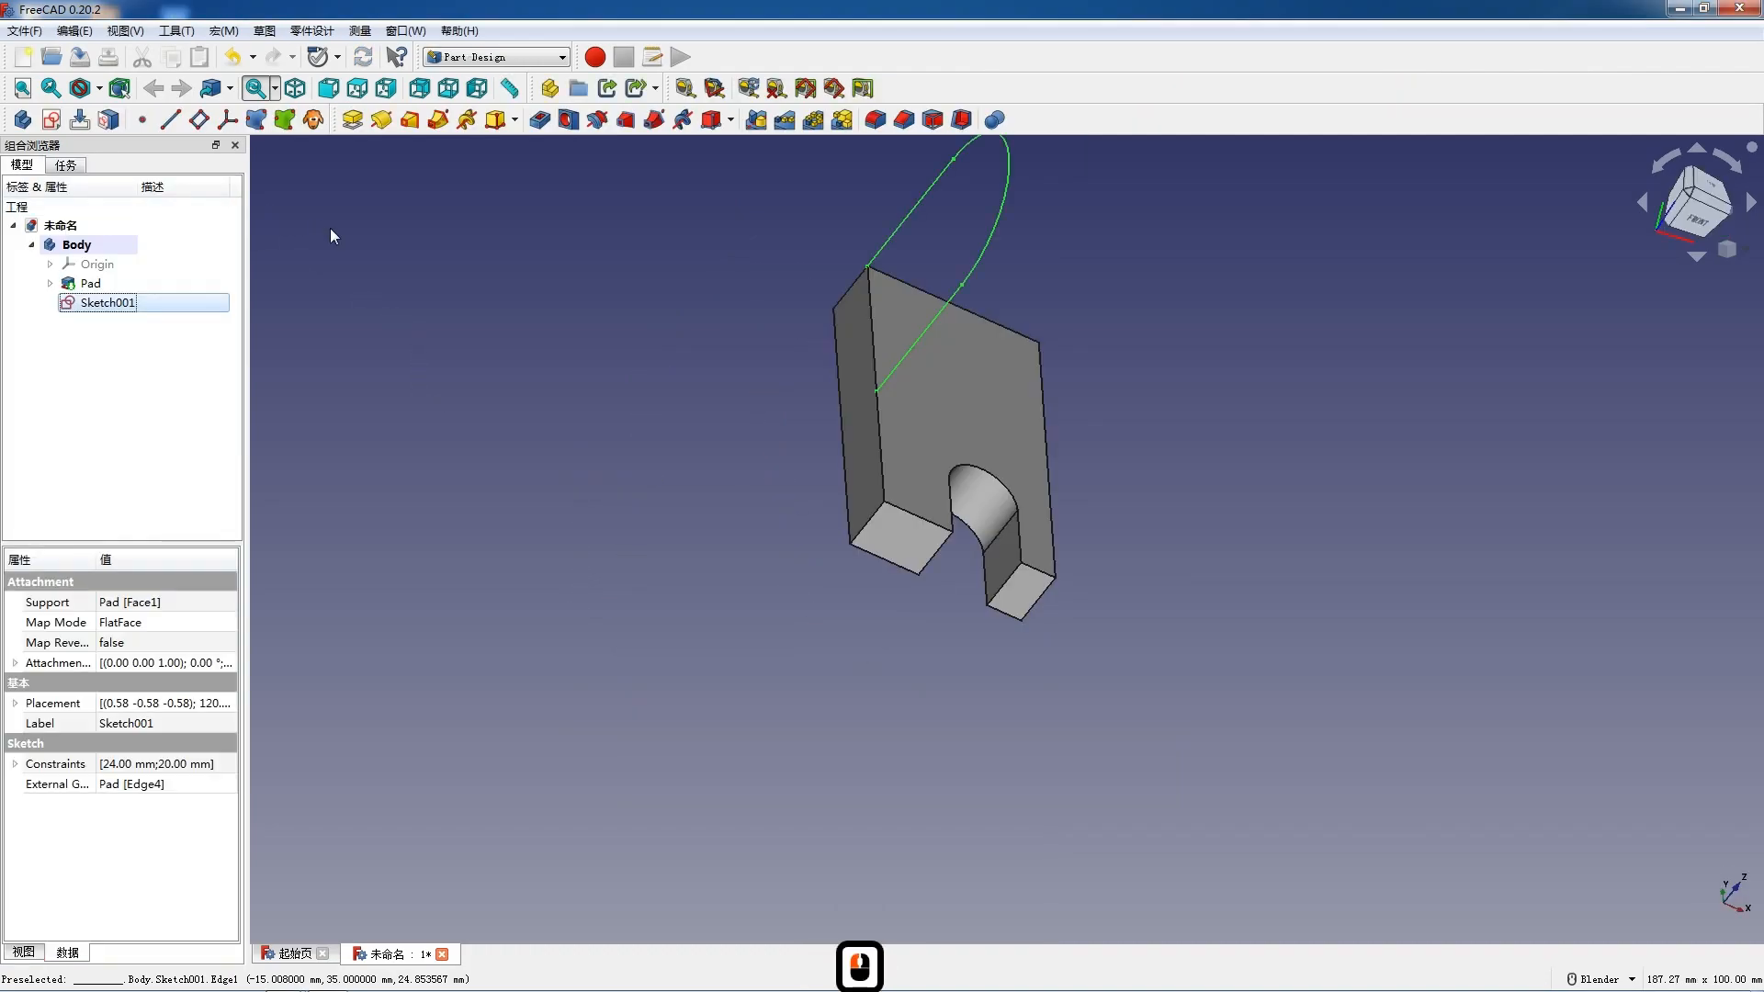
Pad the round-topped profile 8 mm in the reversed direction so the upright stands over the base plate
left_click(353, 121)
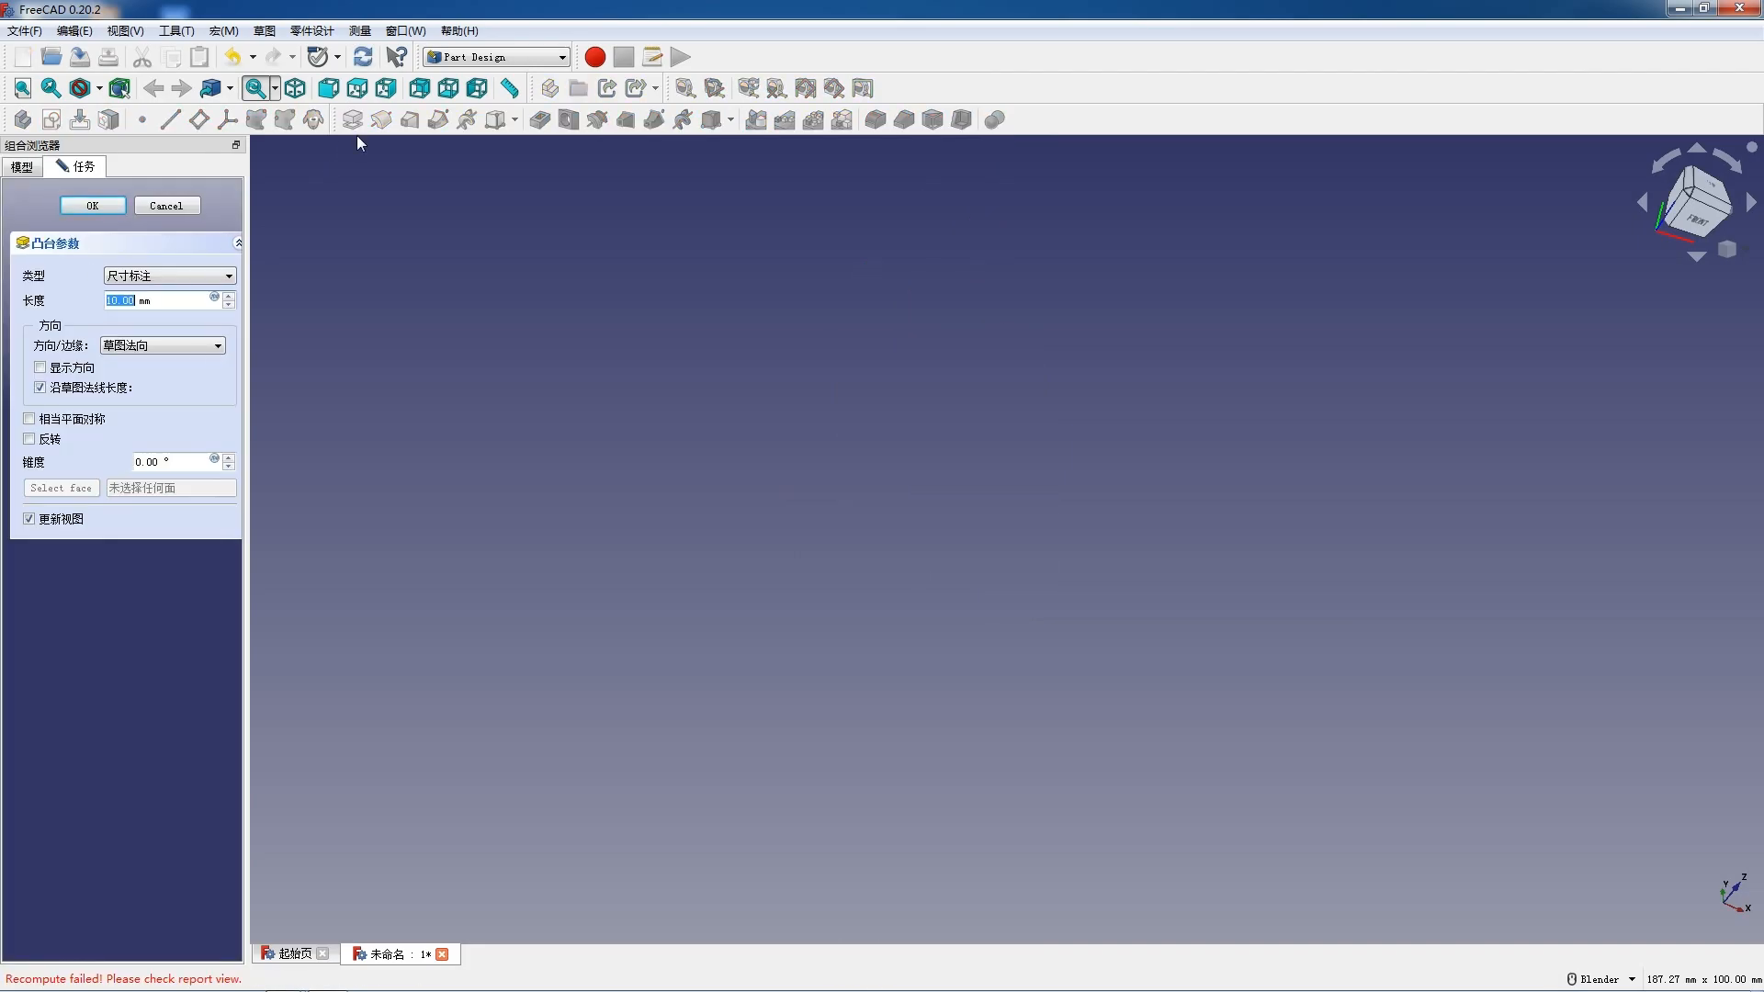
type("8")
left_click(51, 439)
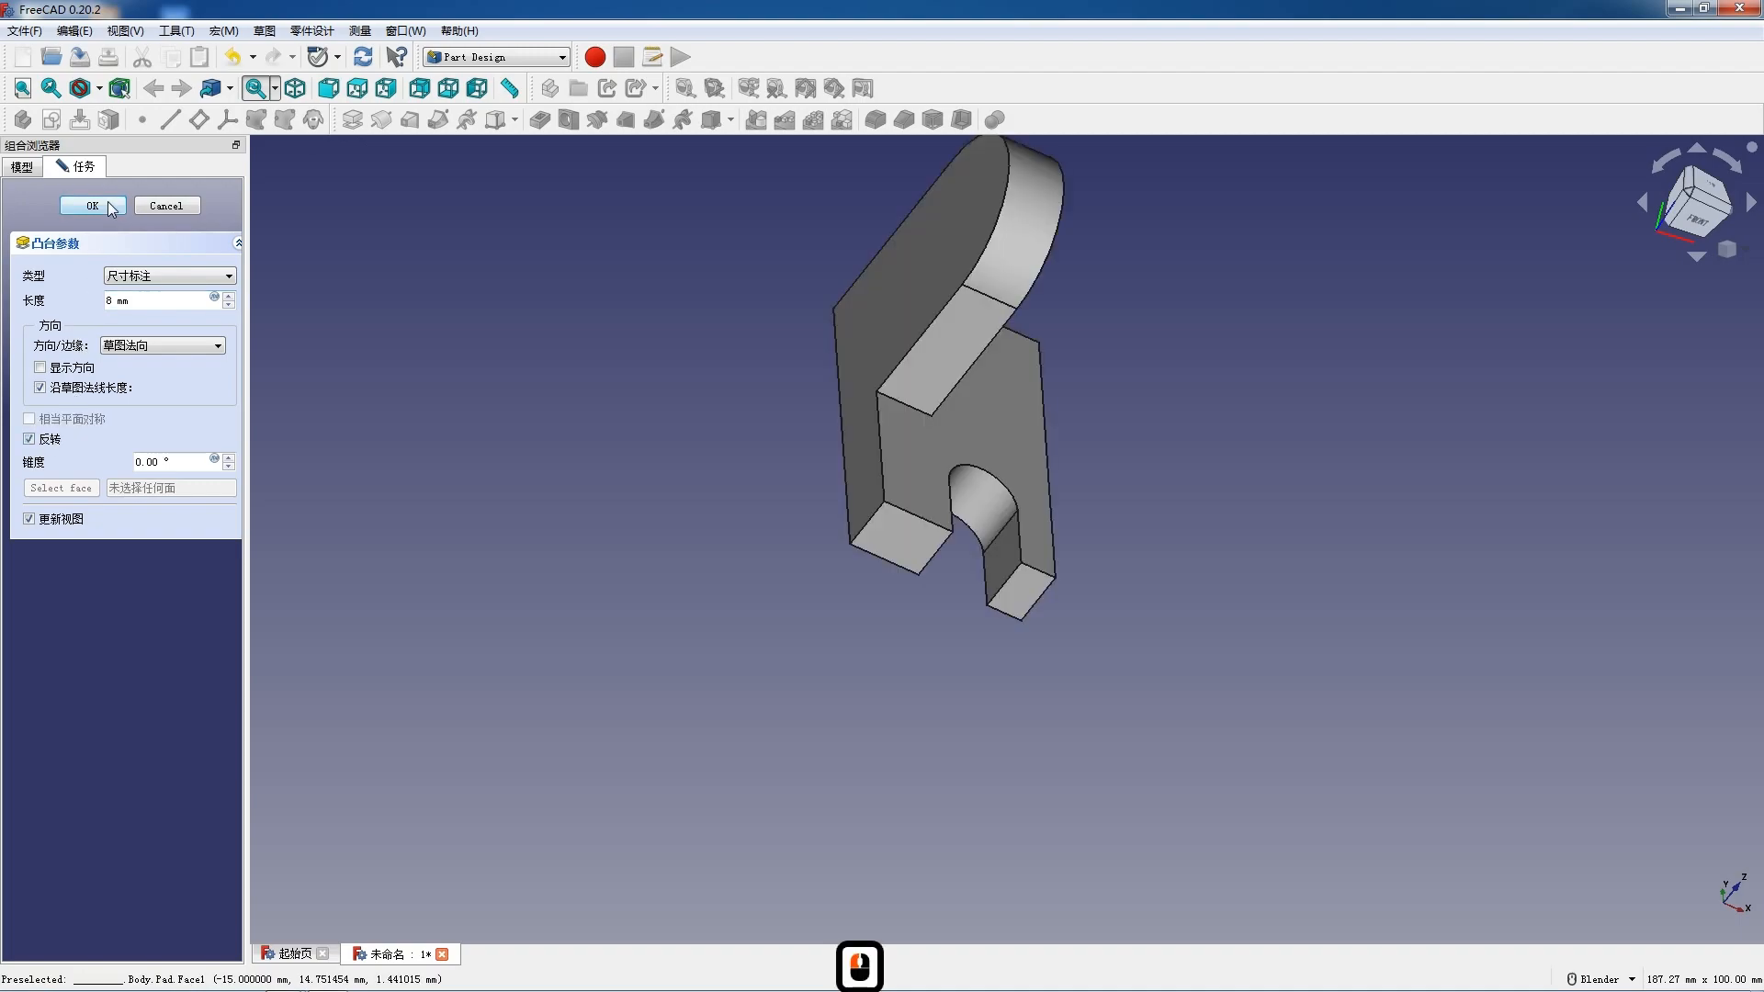
left_click(110, 207)
Start a sketch on the upright's narrow flat side face and switch the display to wireframe
middle_click_drag(722, 483, 846, 549)
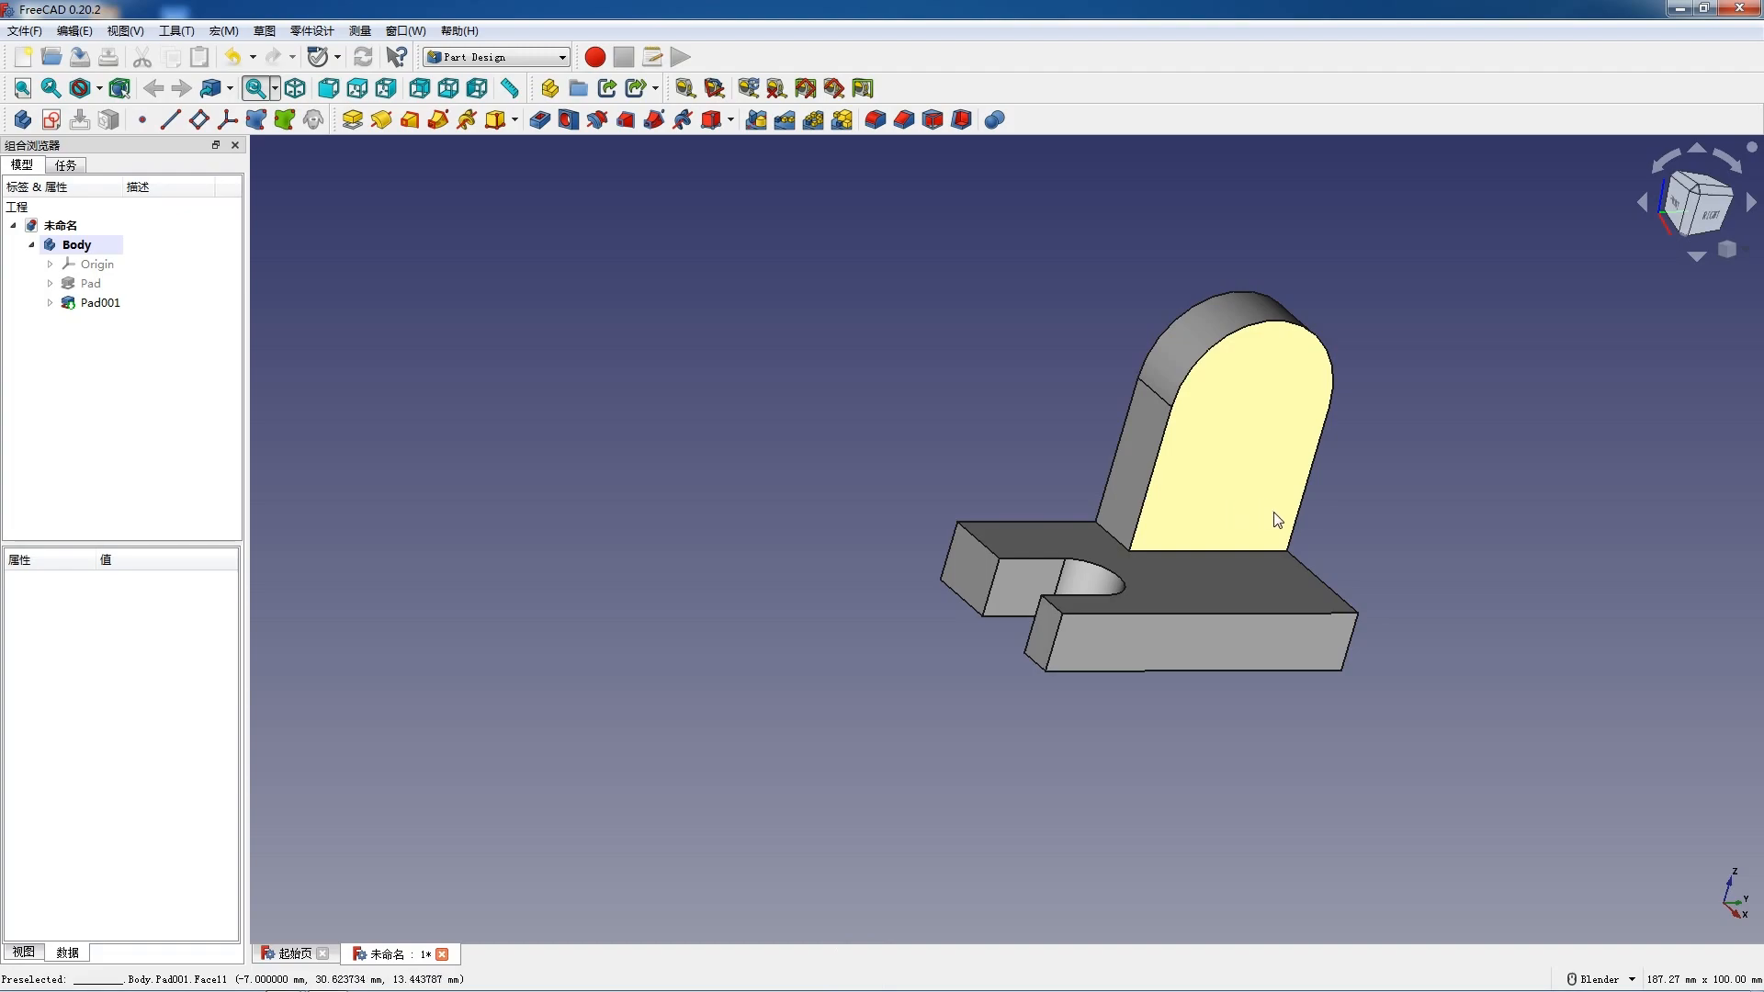
scroll(1283, 520, "up", 1)
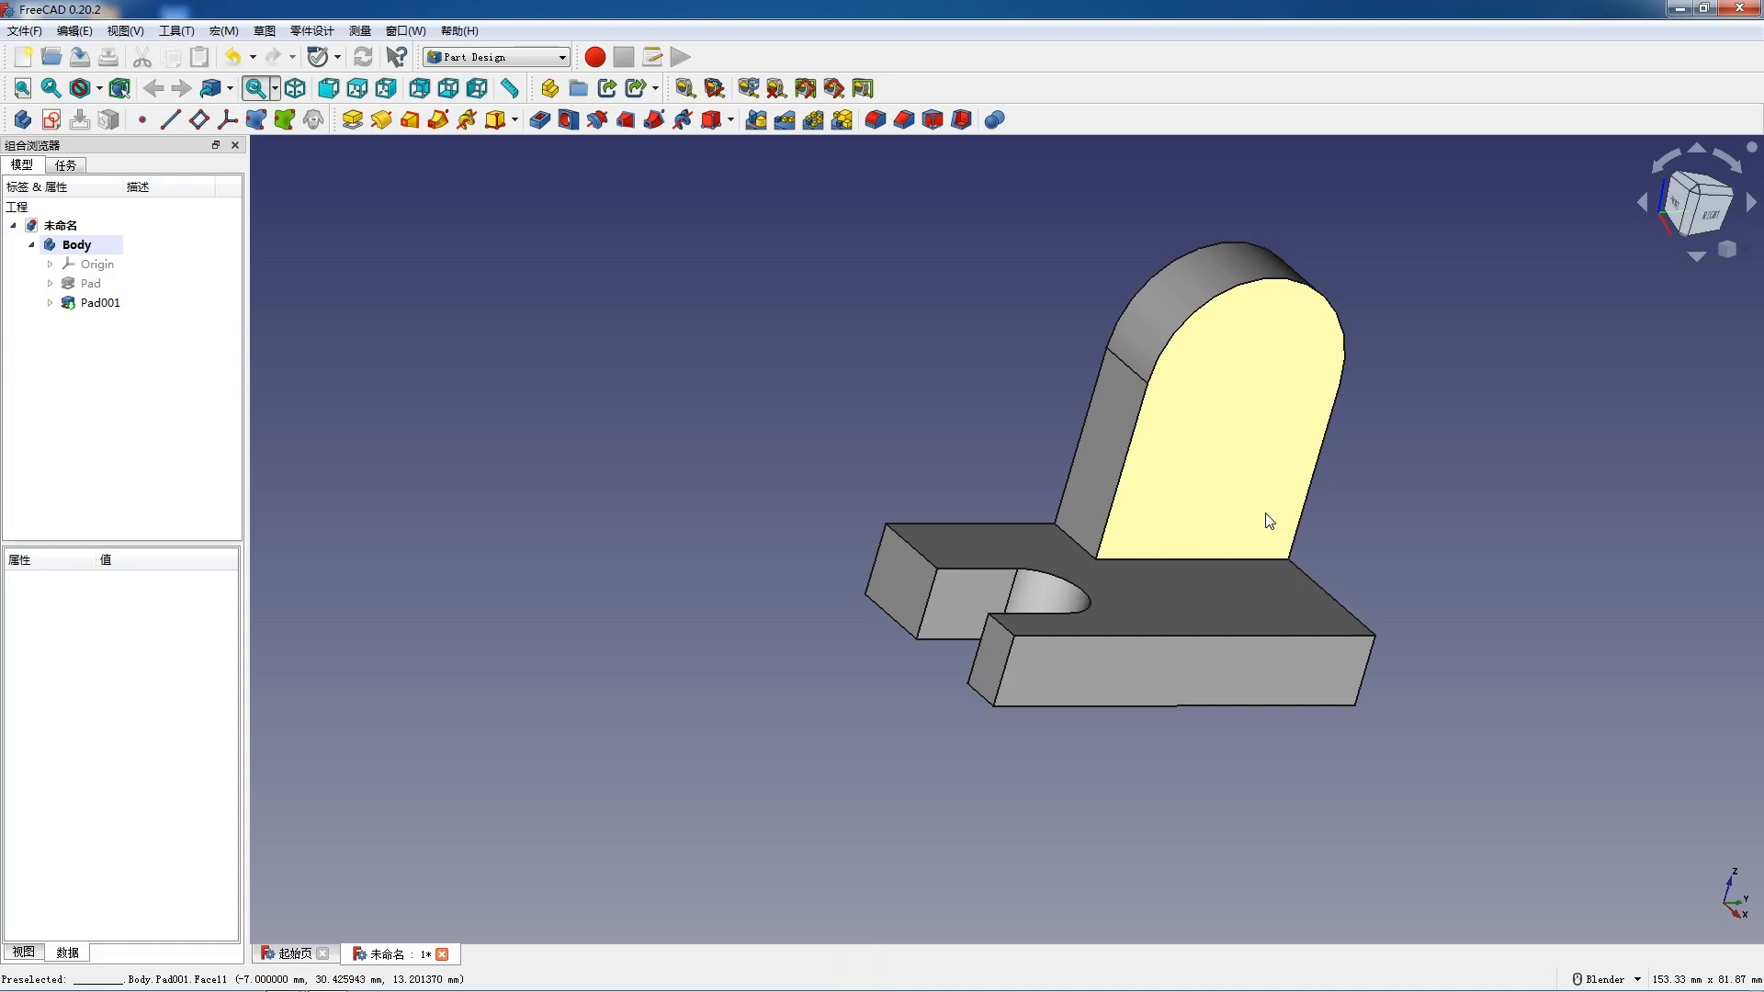
scroll(1270, 521, "down", 2)
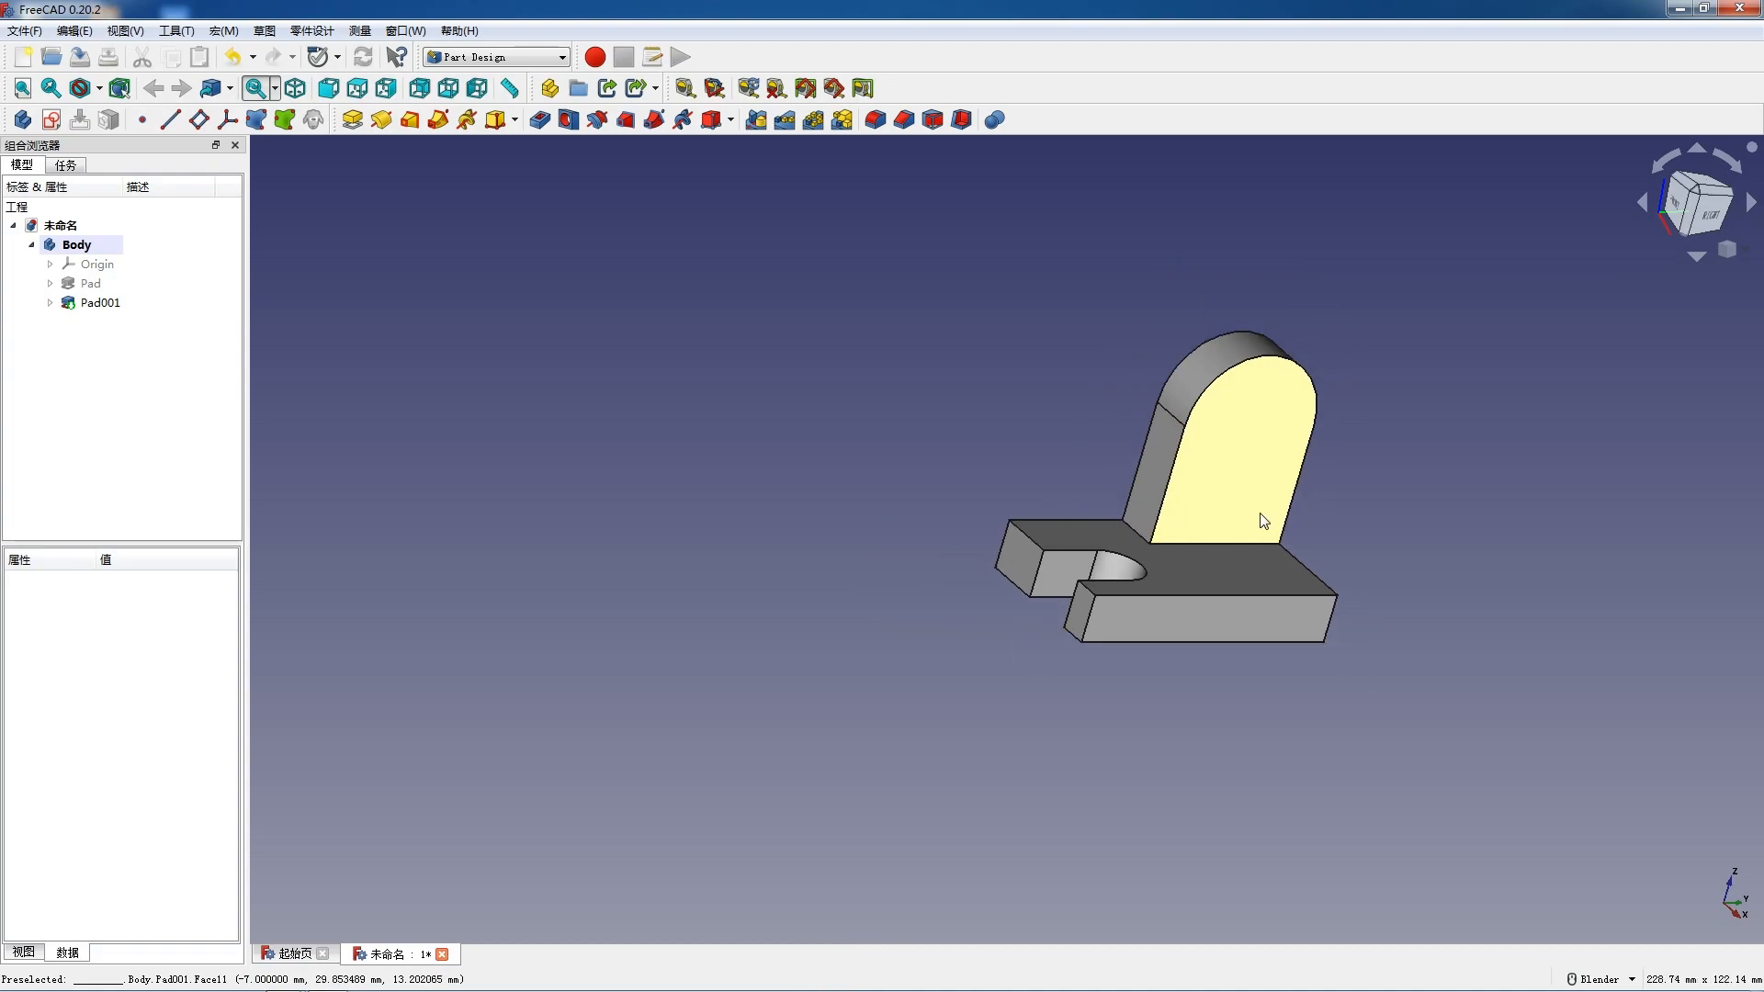
scroll(1263, 521, "down", 1)
scroll(1263, 521, "up", 2)
scroll(1261, 520, "up", 1)
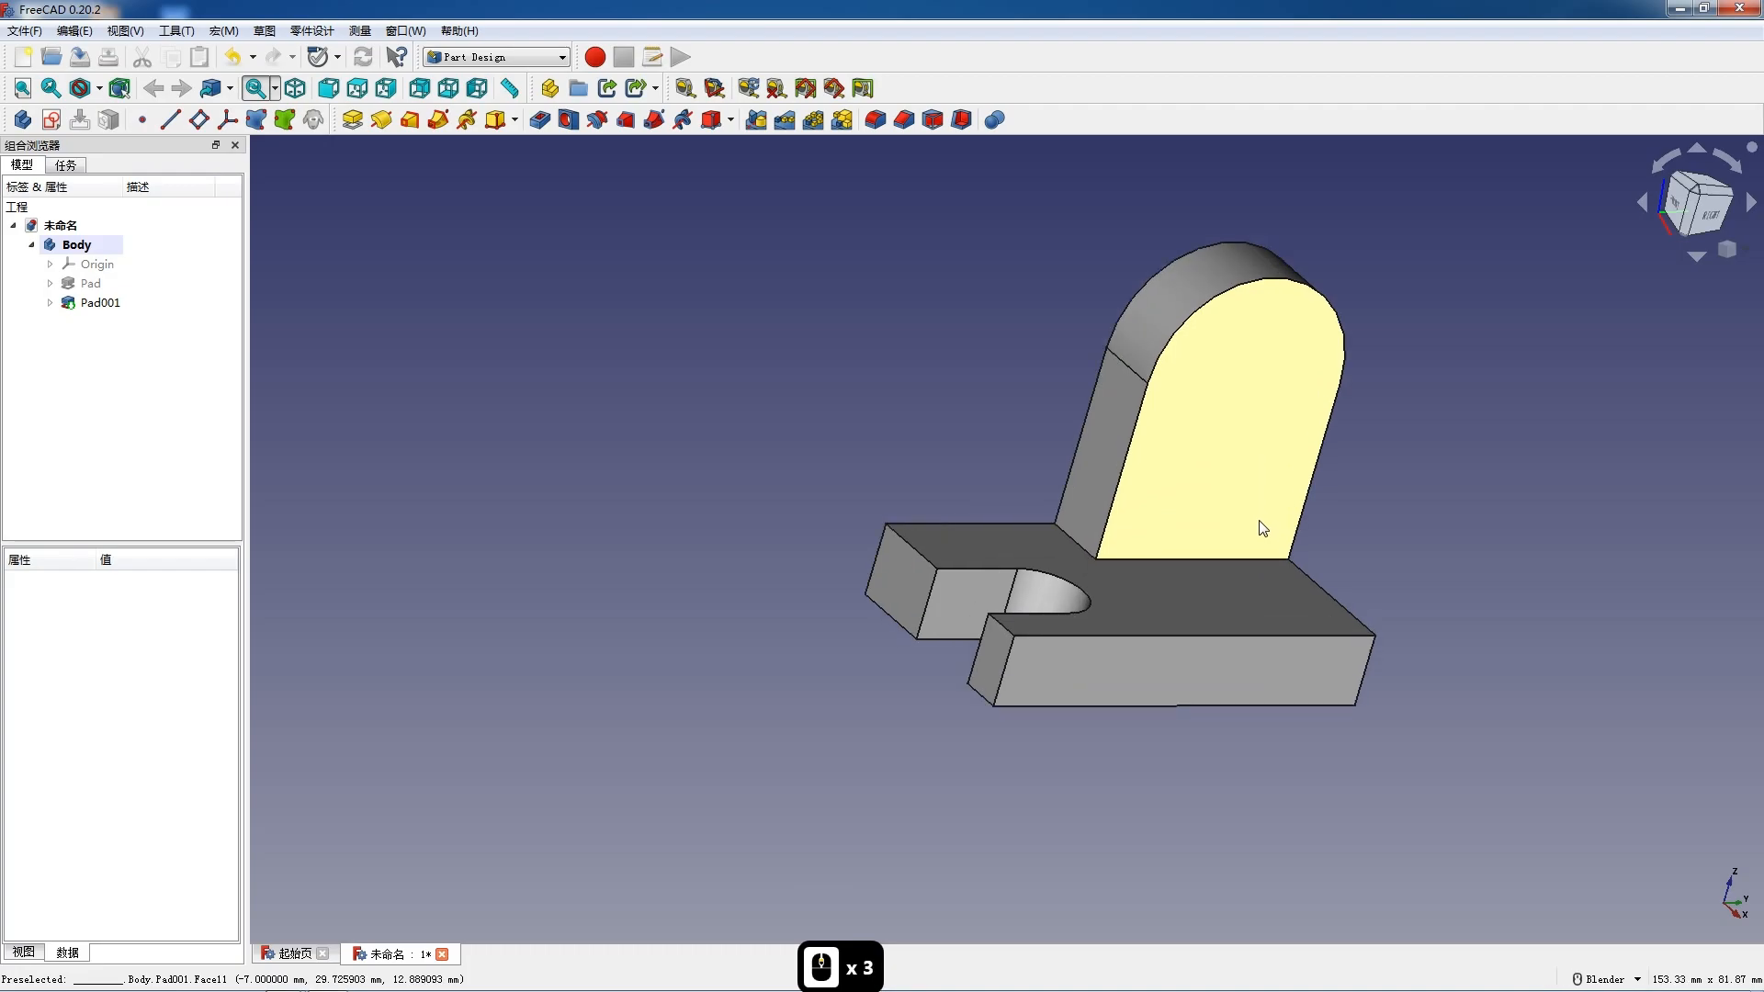
left_click(1102, 516)
left_click(51, 120)
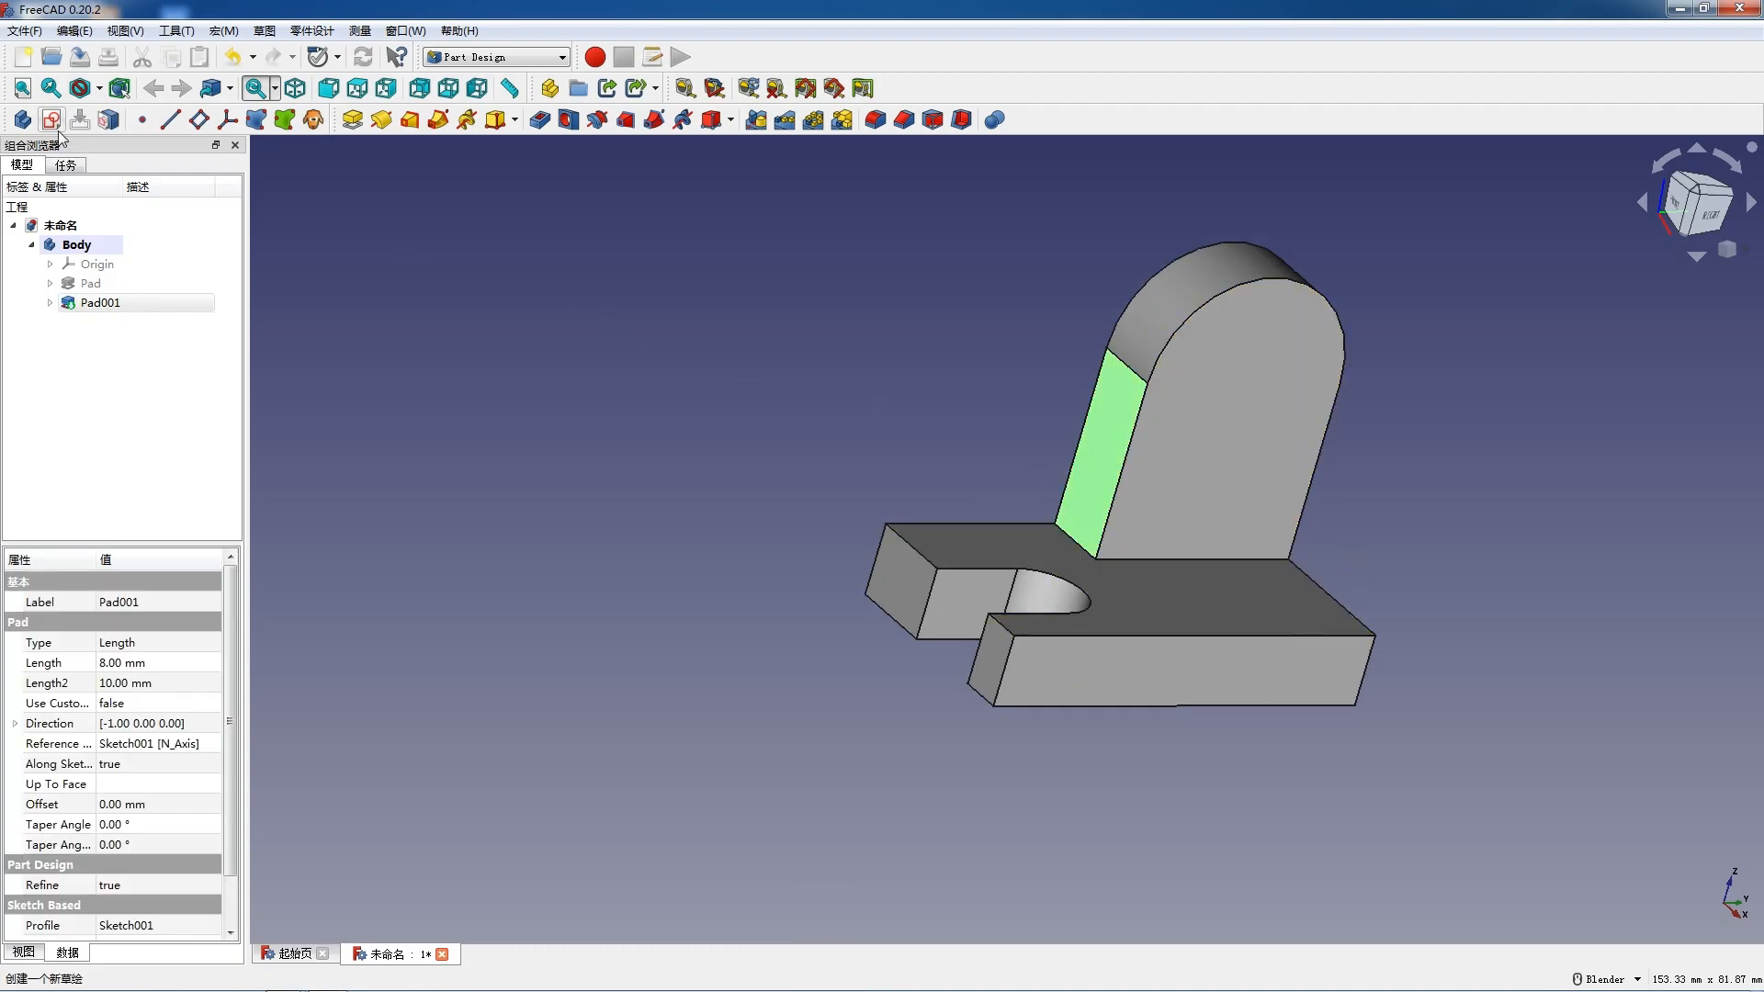
scroll(1227, 388, "up", 3)
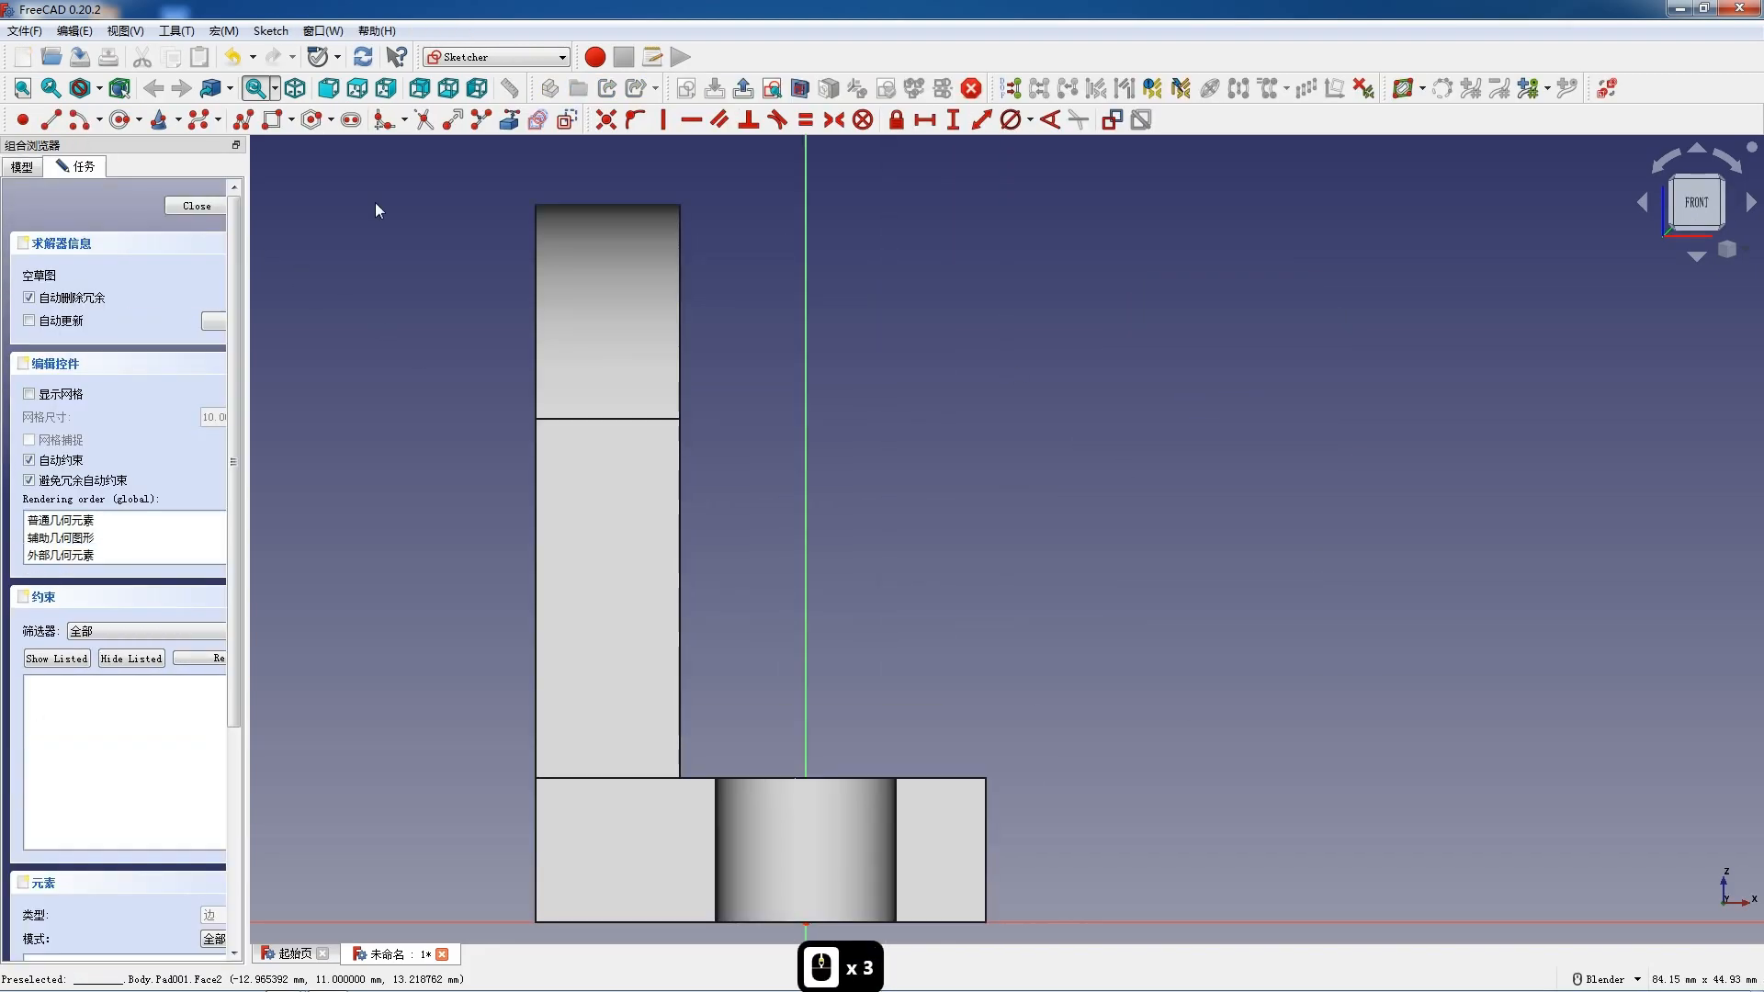
left_click(101, 88)
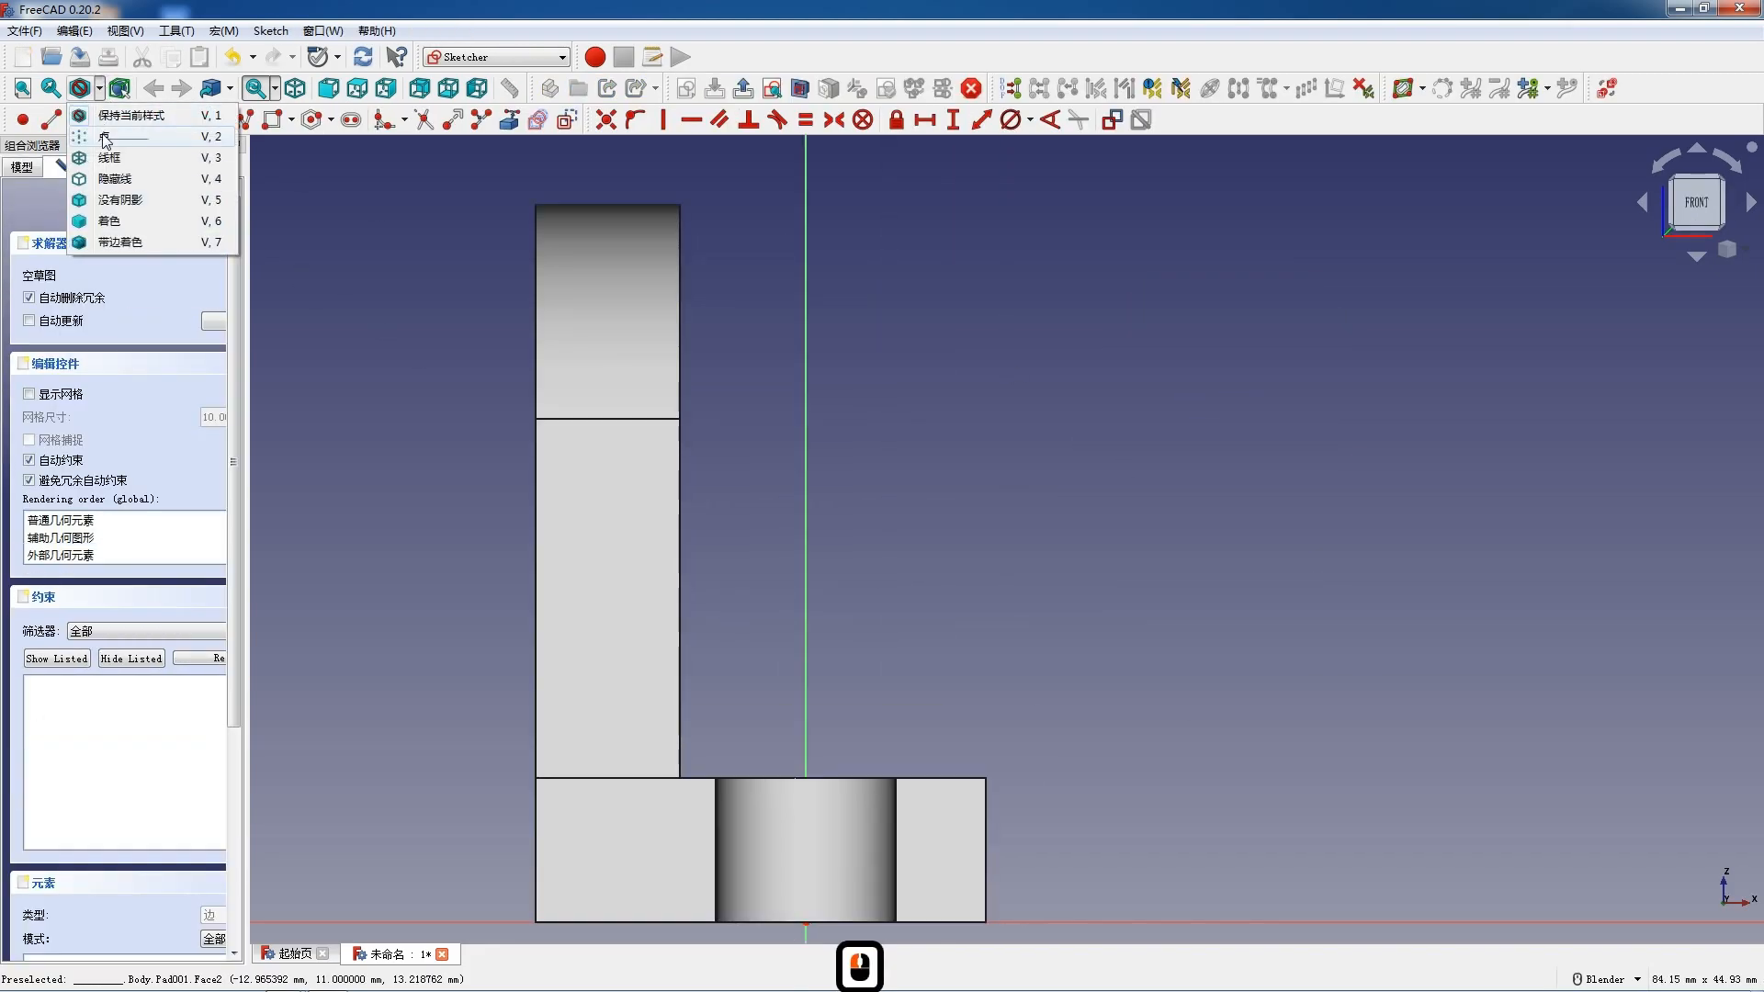
left_click(105, 158)
Link the upright's inner vertical edge and the slot-side top edge of the base as external geometry
left_click(198, 128)
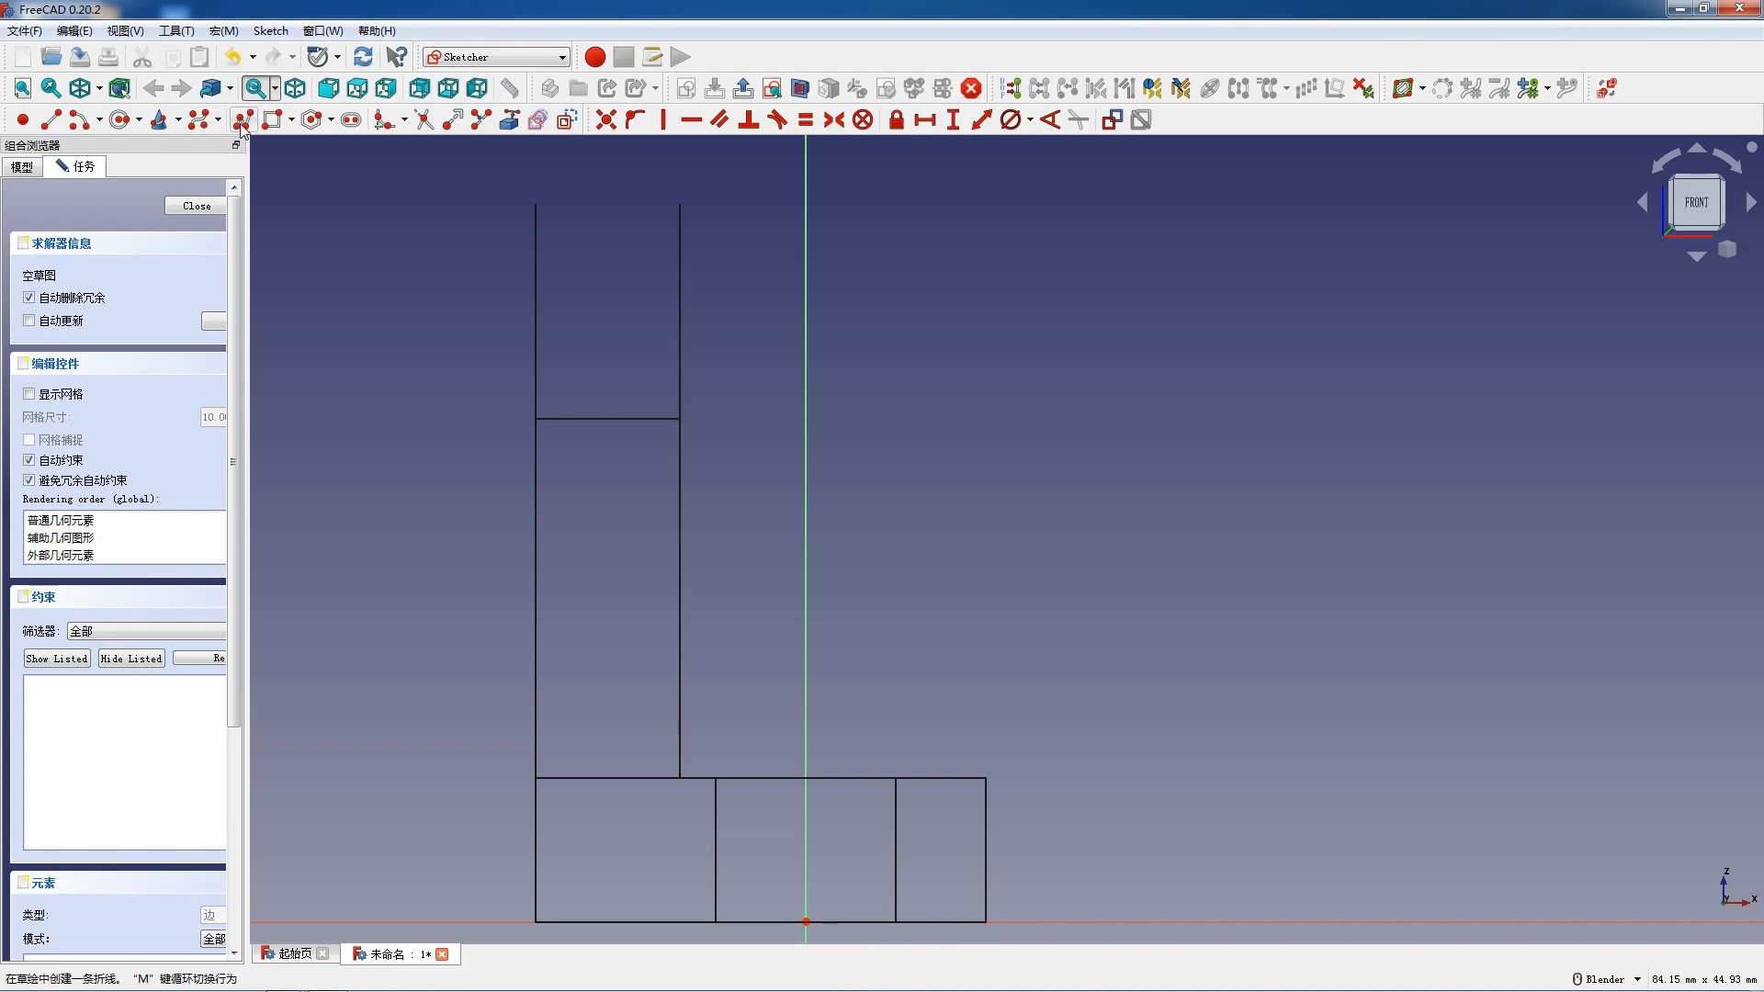
left_click(682, 611)
left_click(742, 782)
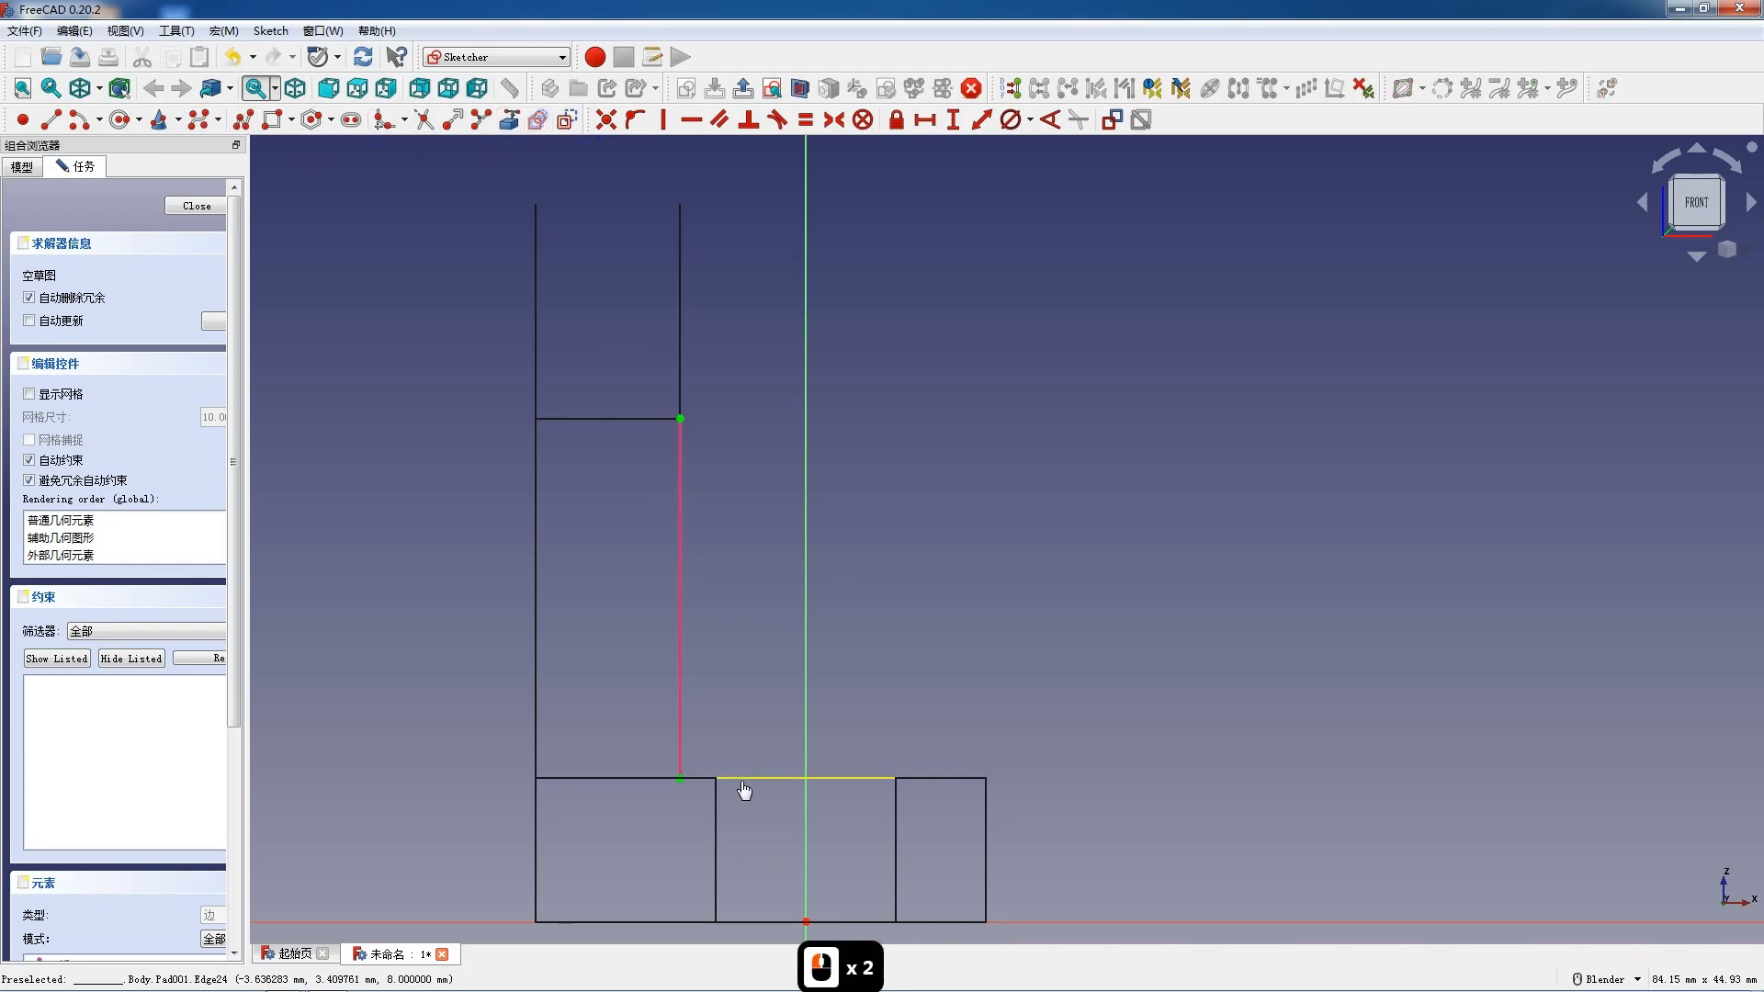
Draw a closed triangular polyline about 4.7 mm wide in the corner between the upright and the base
left_click(681, 632)
left_click(681, 778)
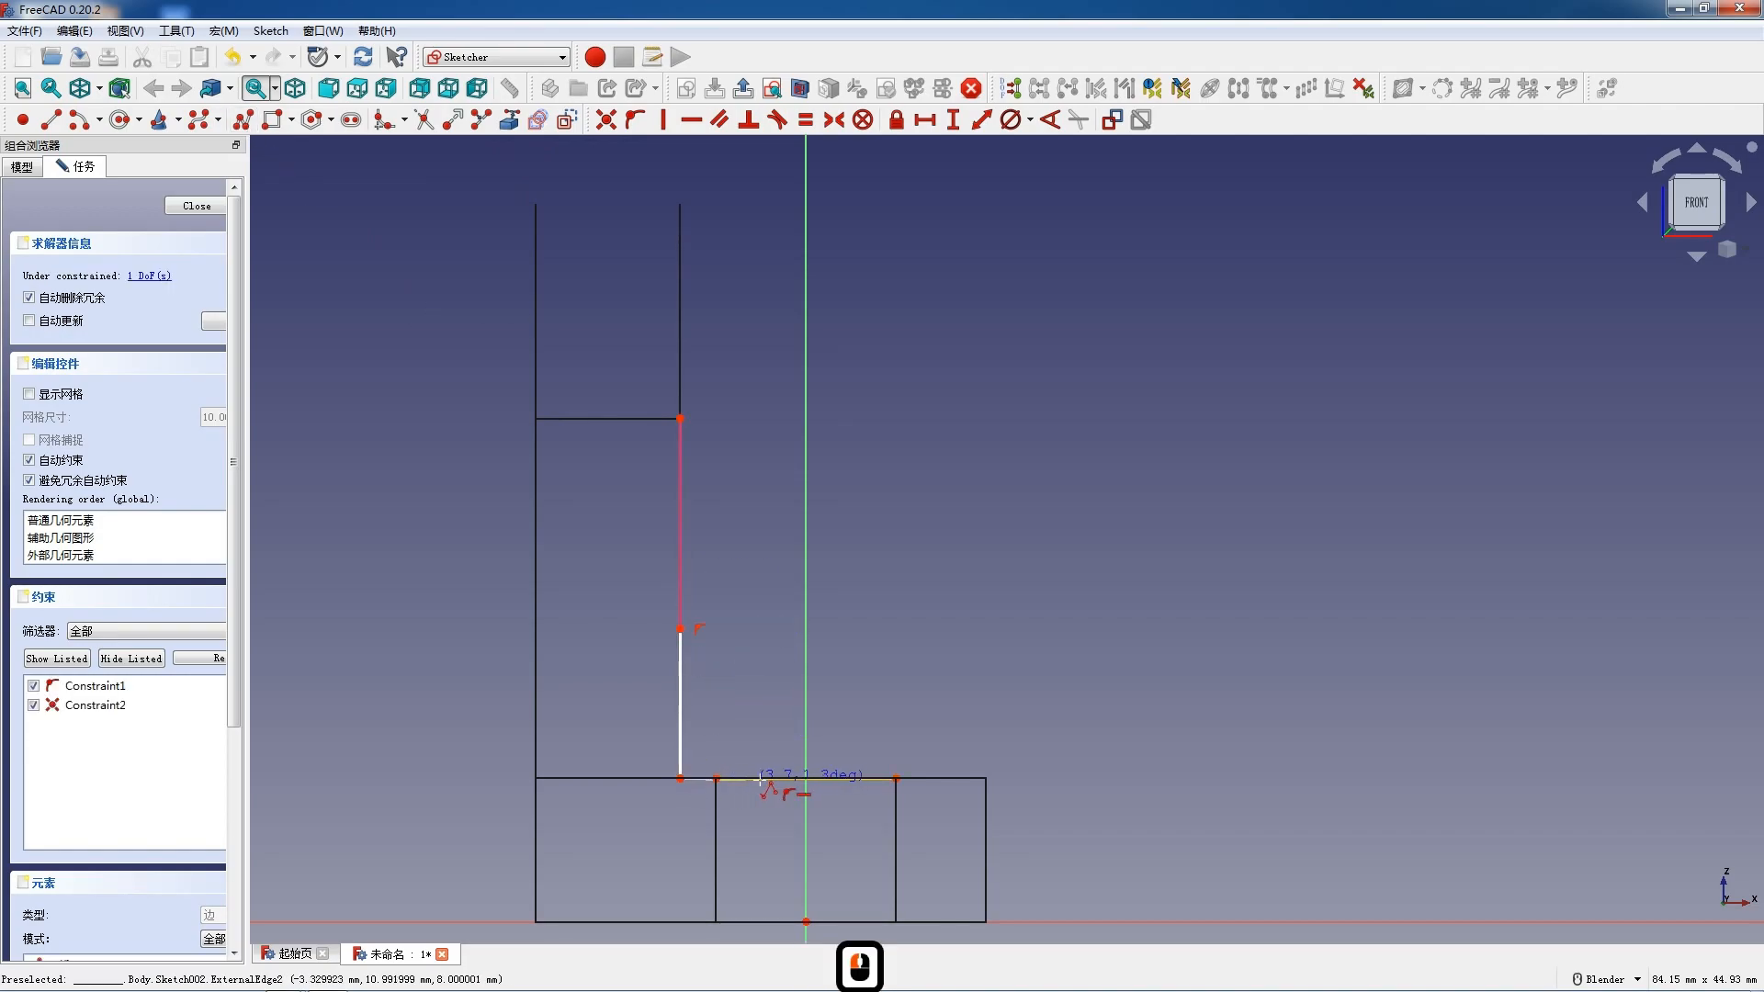
left_click(765, 780)
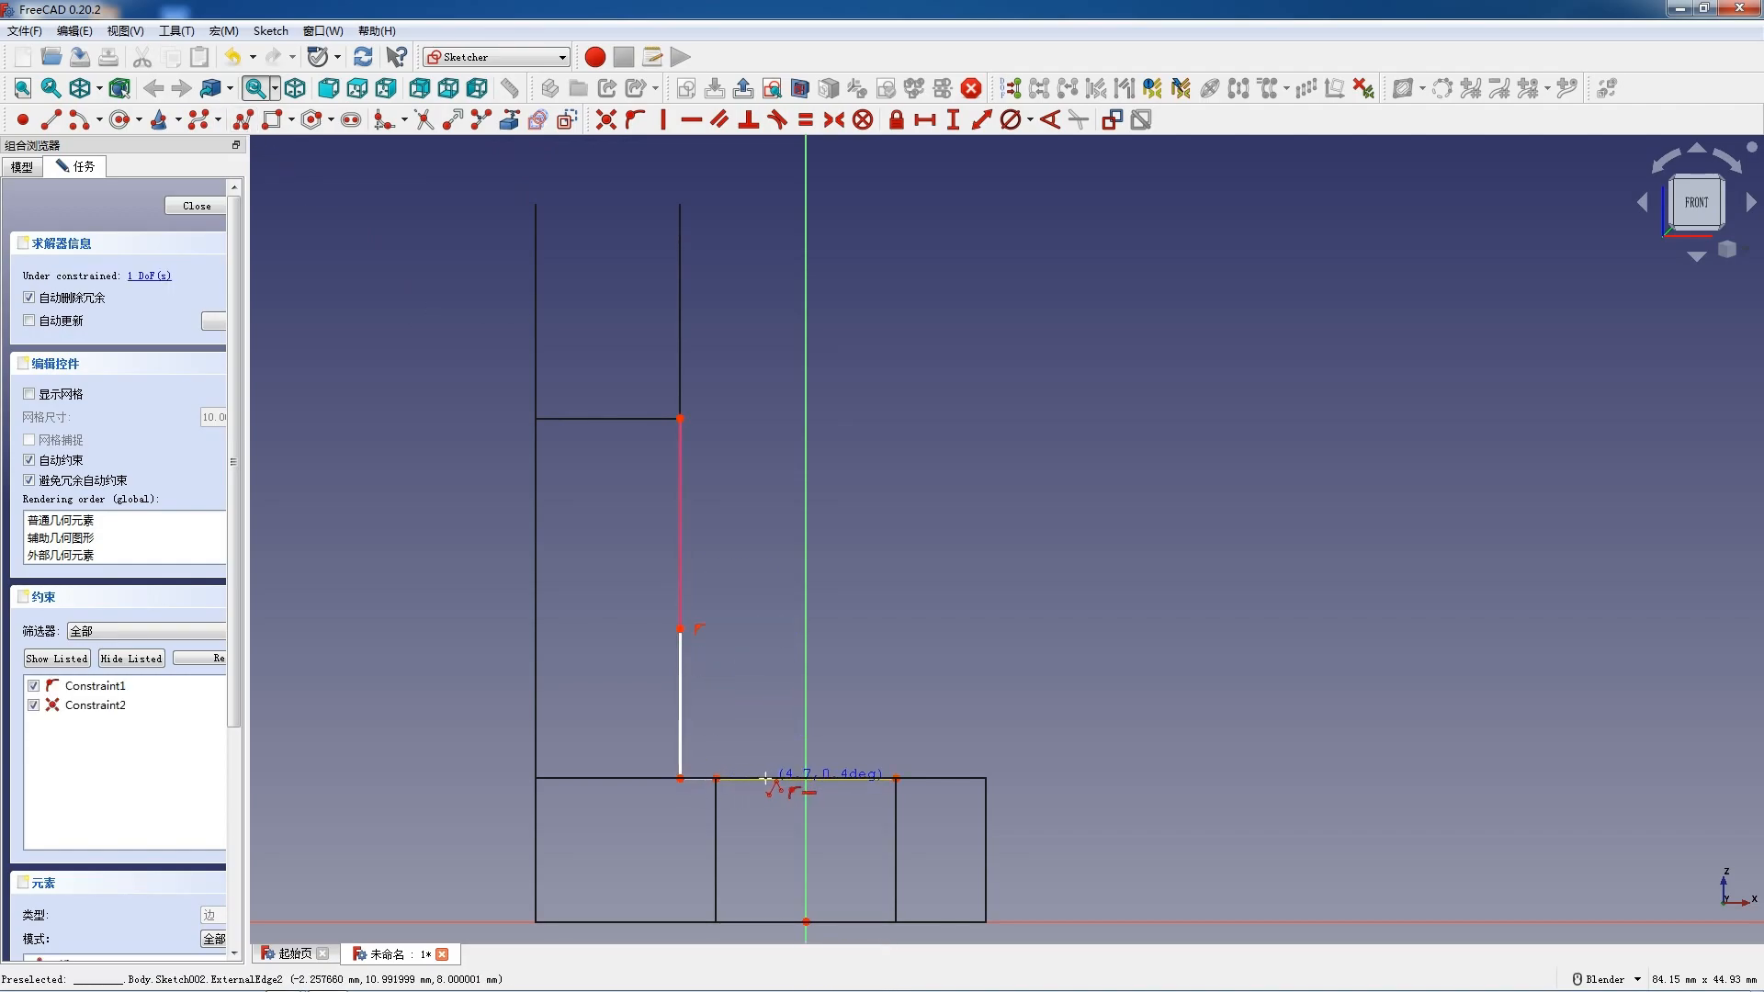
left_click(680, 629)
key("Escape")
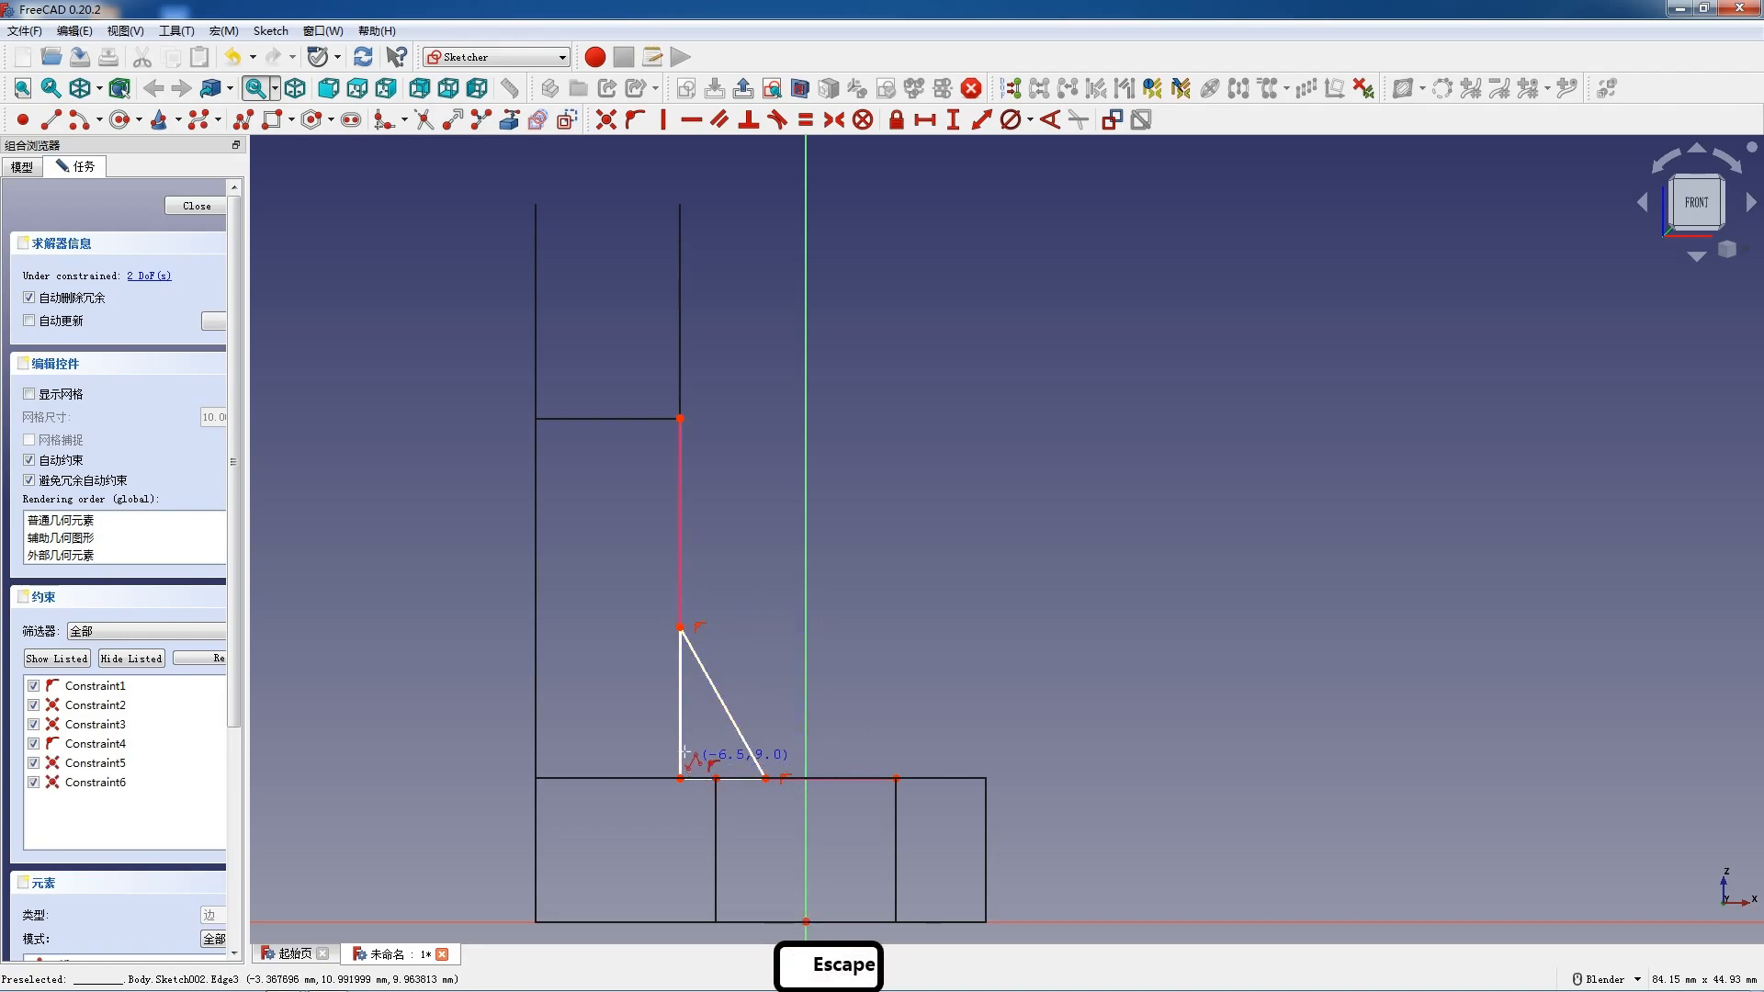
Set the triangle's vertical side to 12 mm and its horizontal side to 8 mm, and close the sketch
left_click(682, 737)
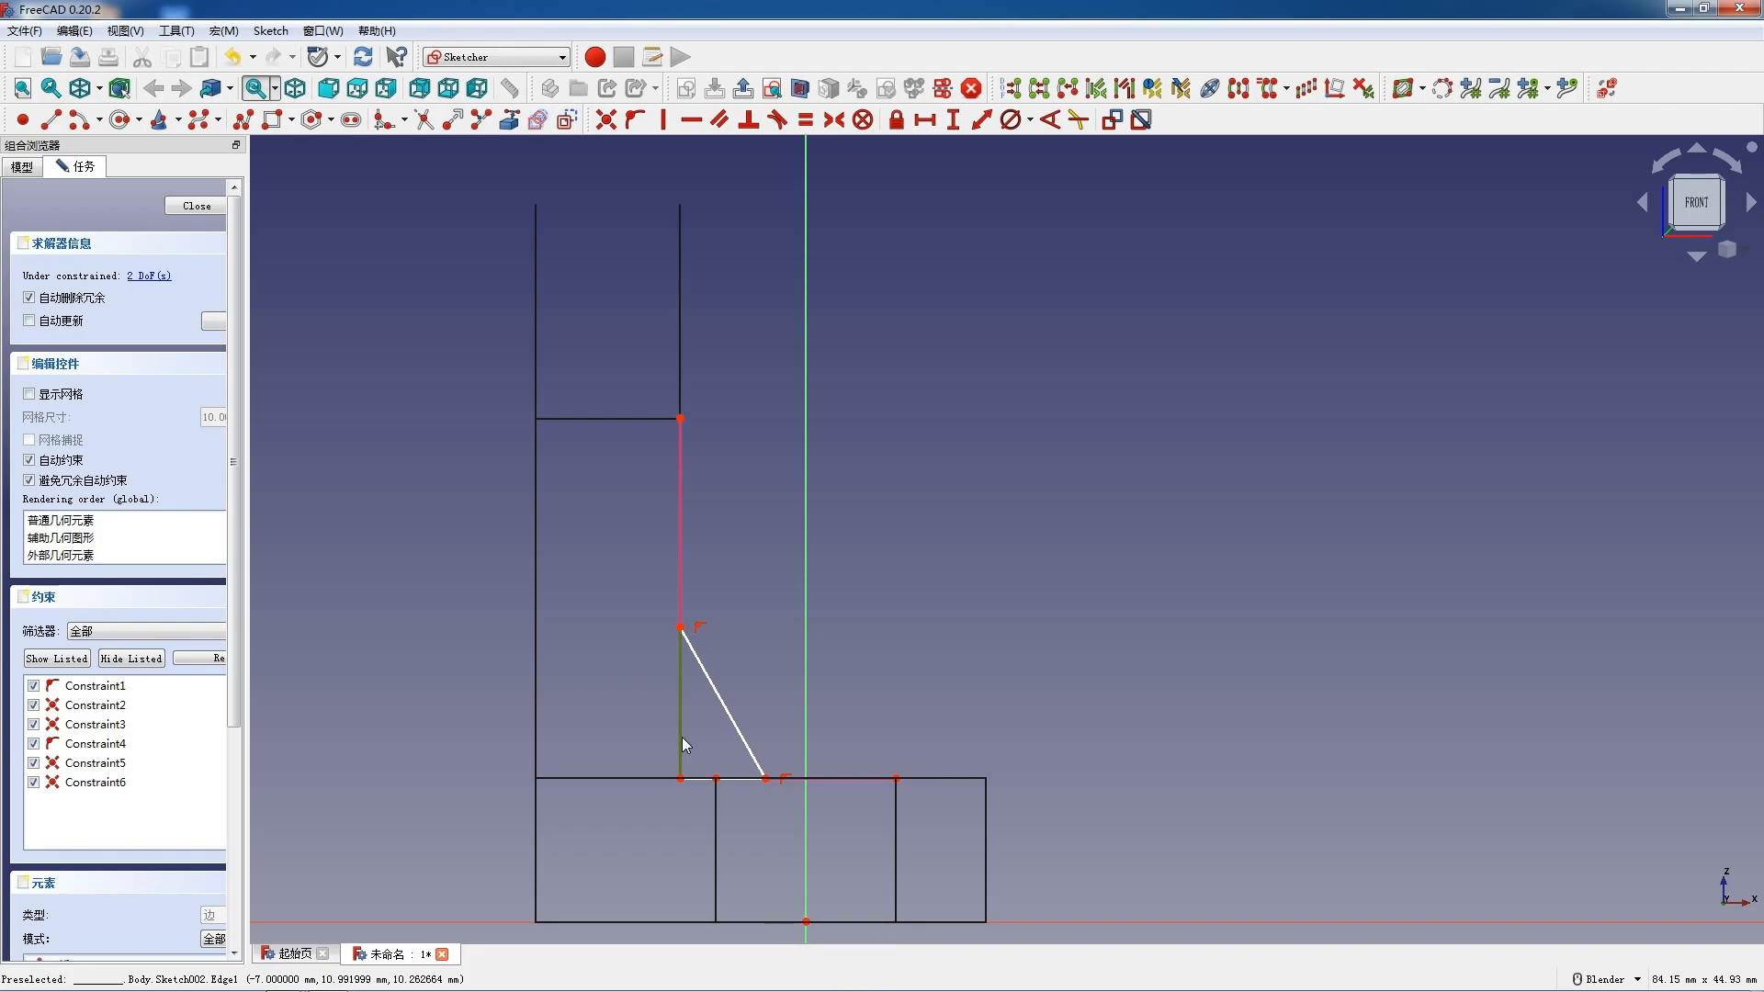
type("i12")
key("Return")
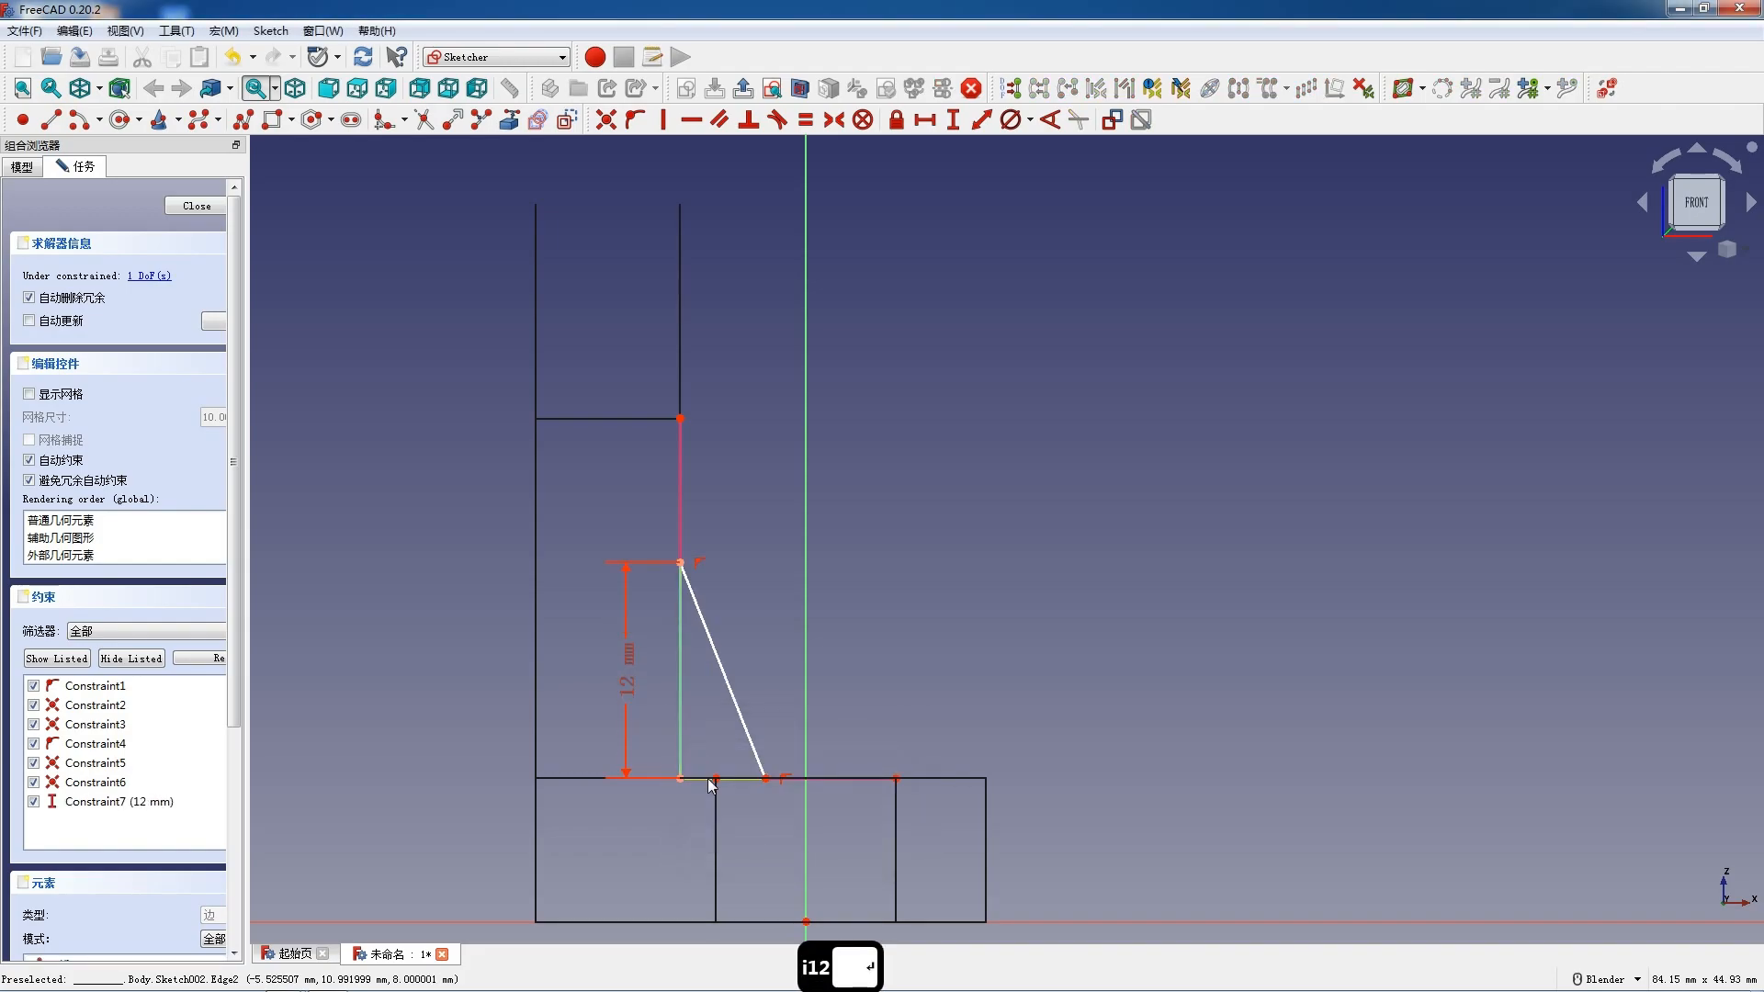
left_click(710, 781)
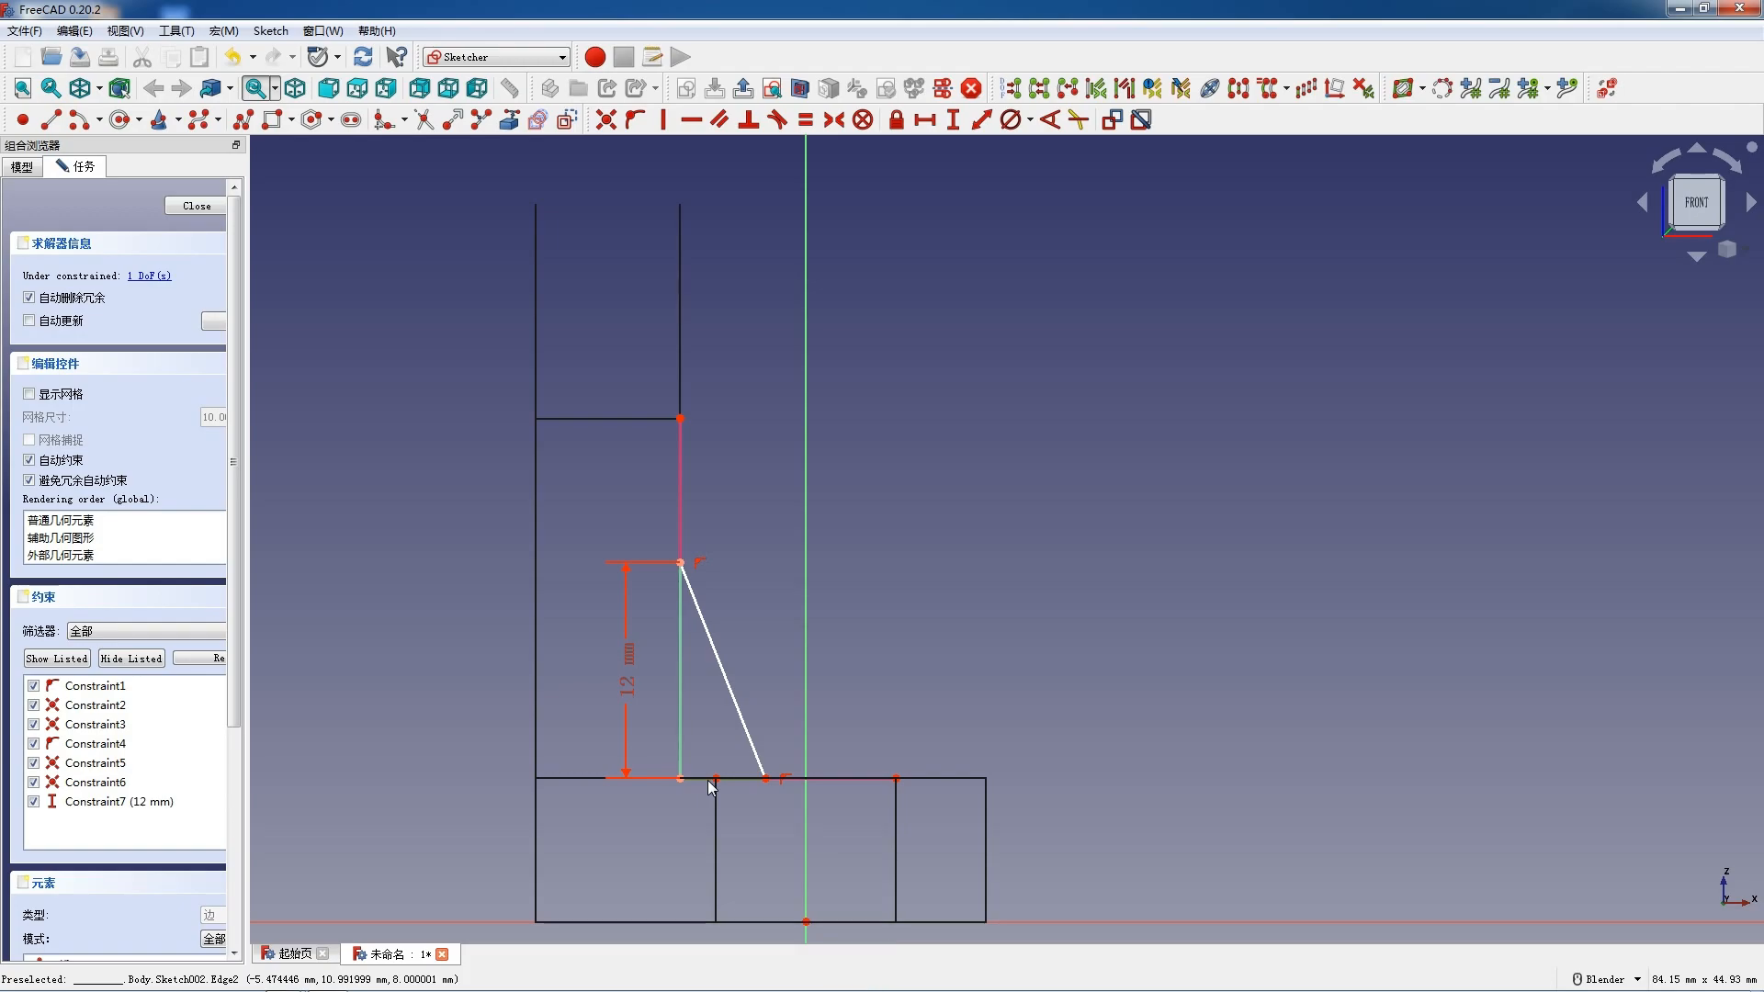
type("l")
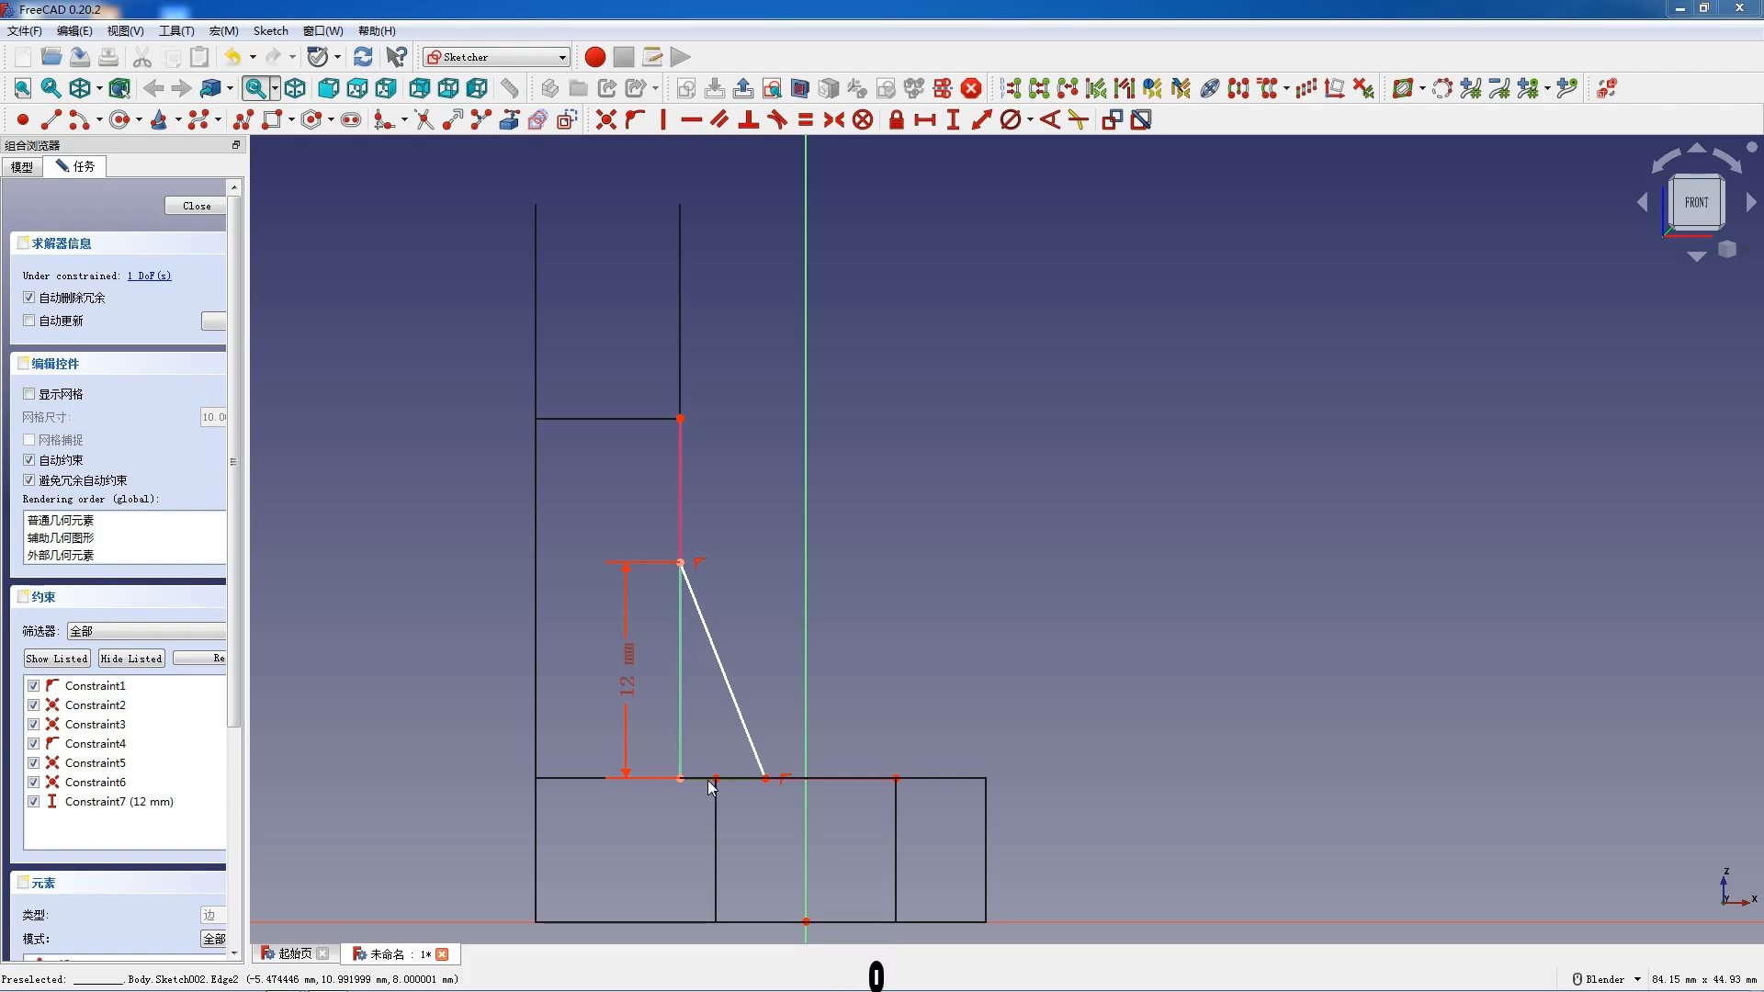
type("8")
key("Return")
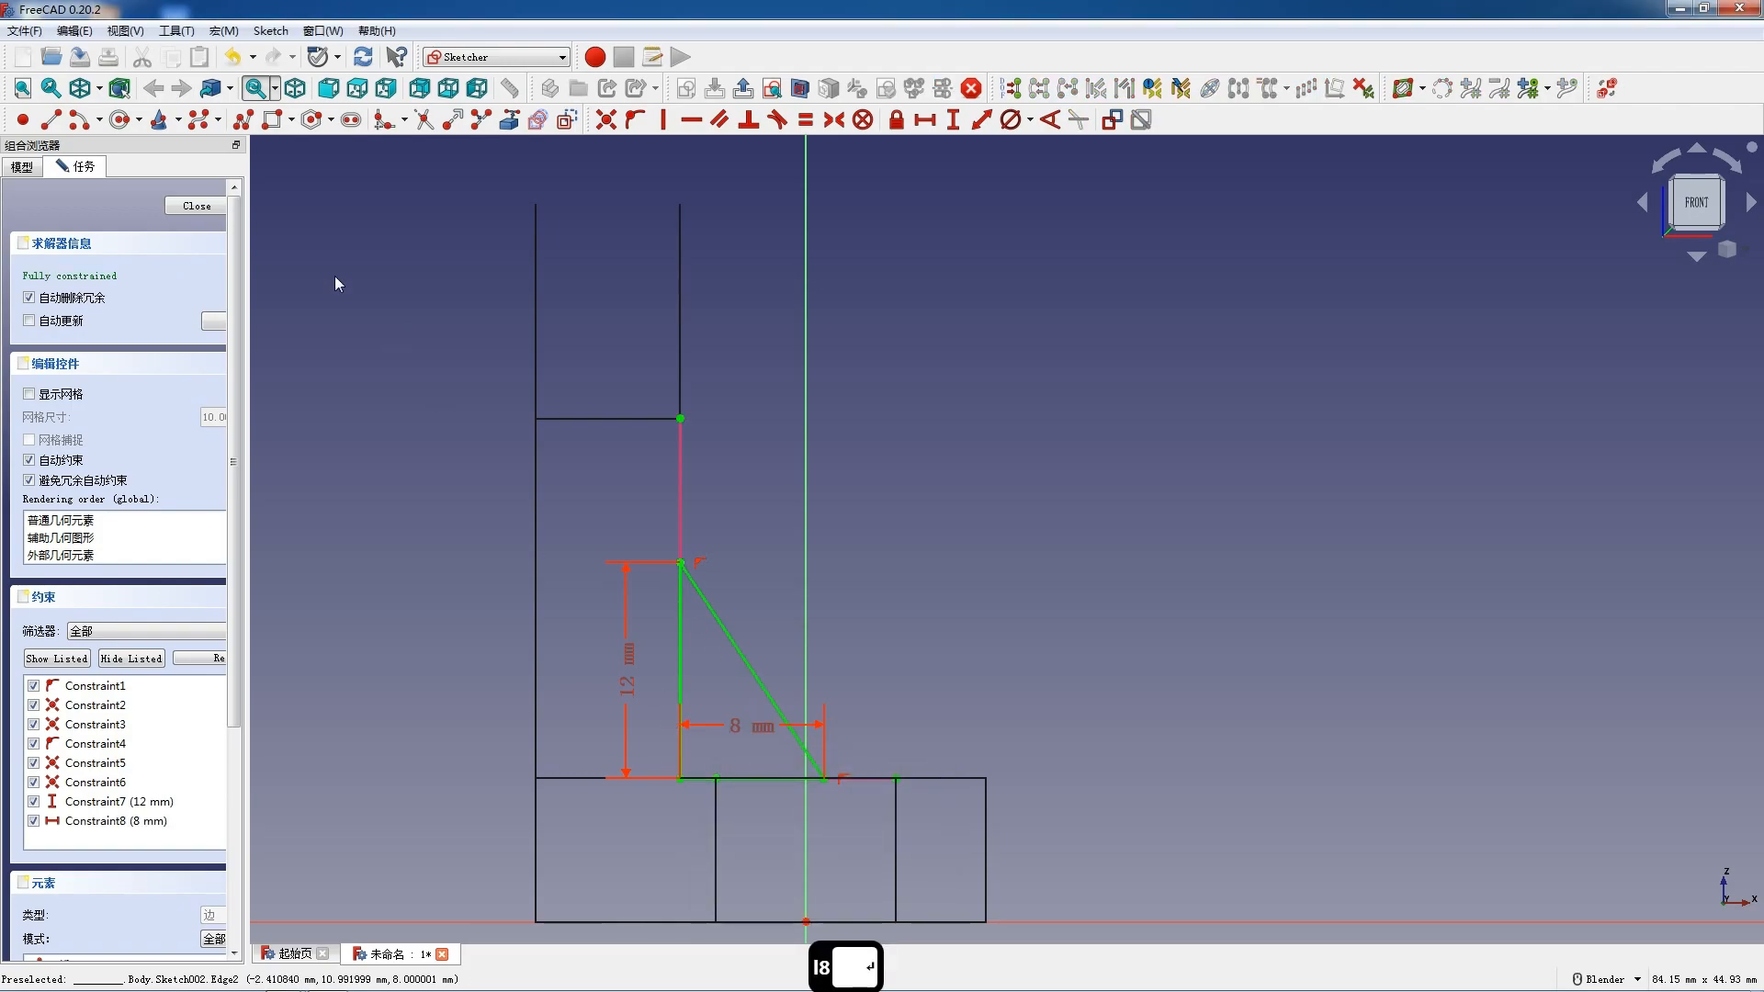
left_click(188, 208)
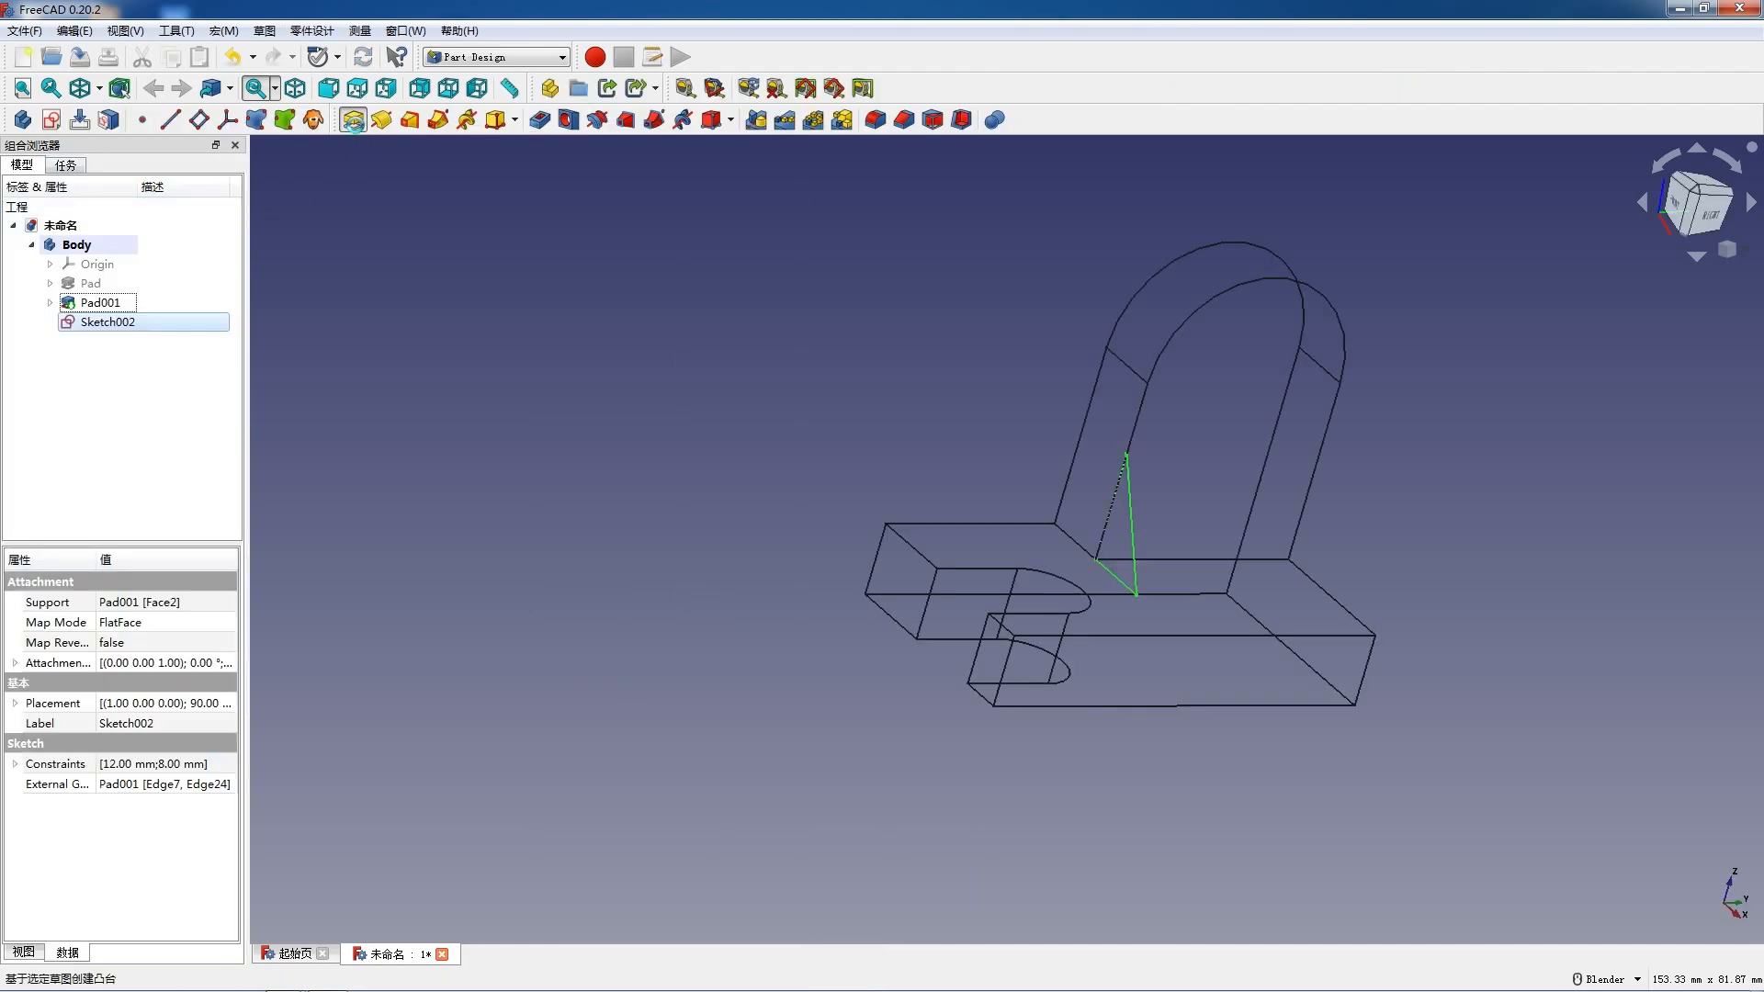
Pad the triangular sketch 15 mm
left_click(353, 122)
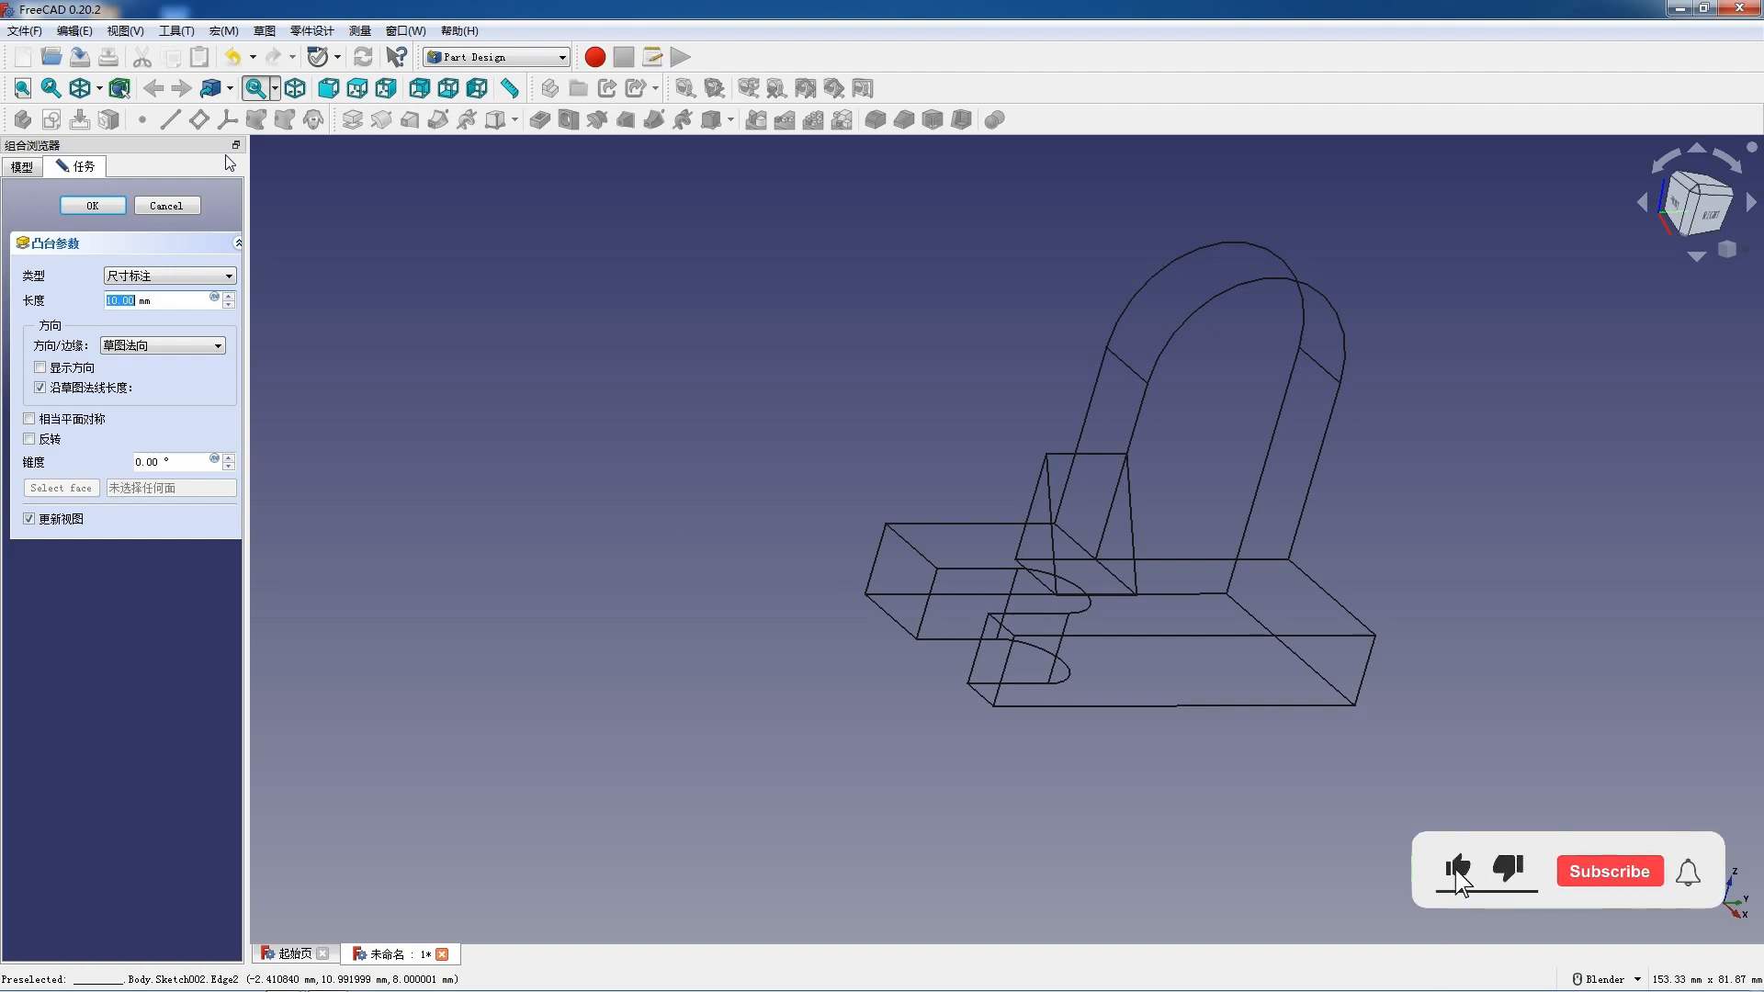
key("shift")
key("F12")
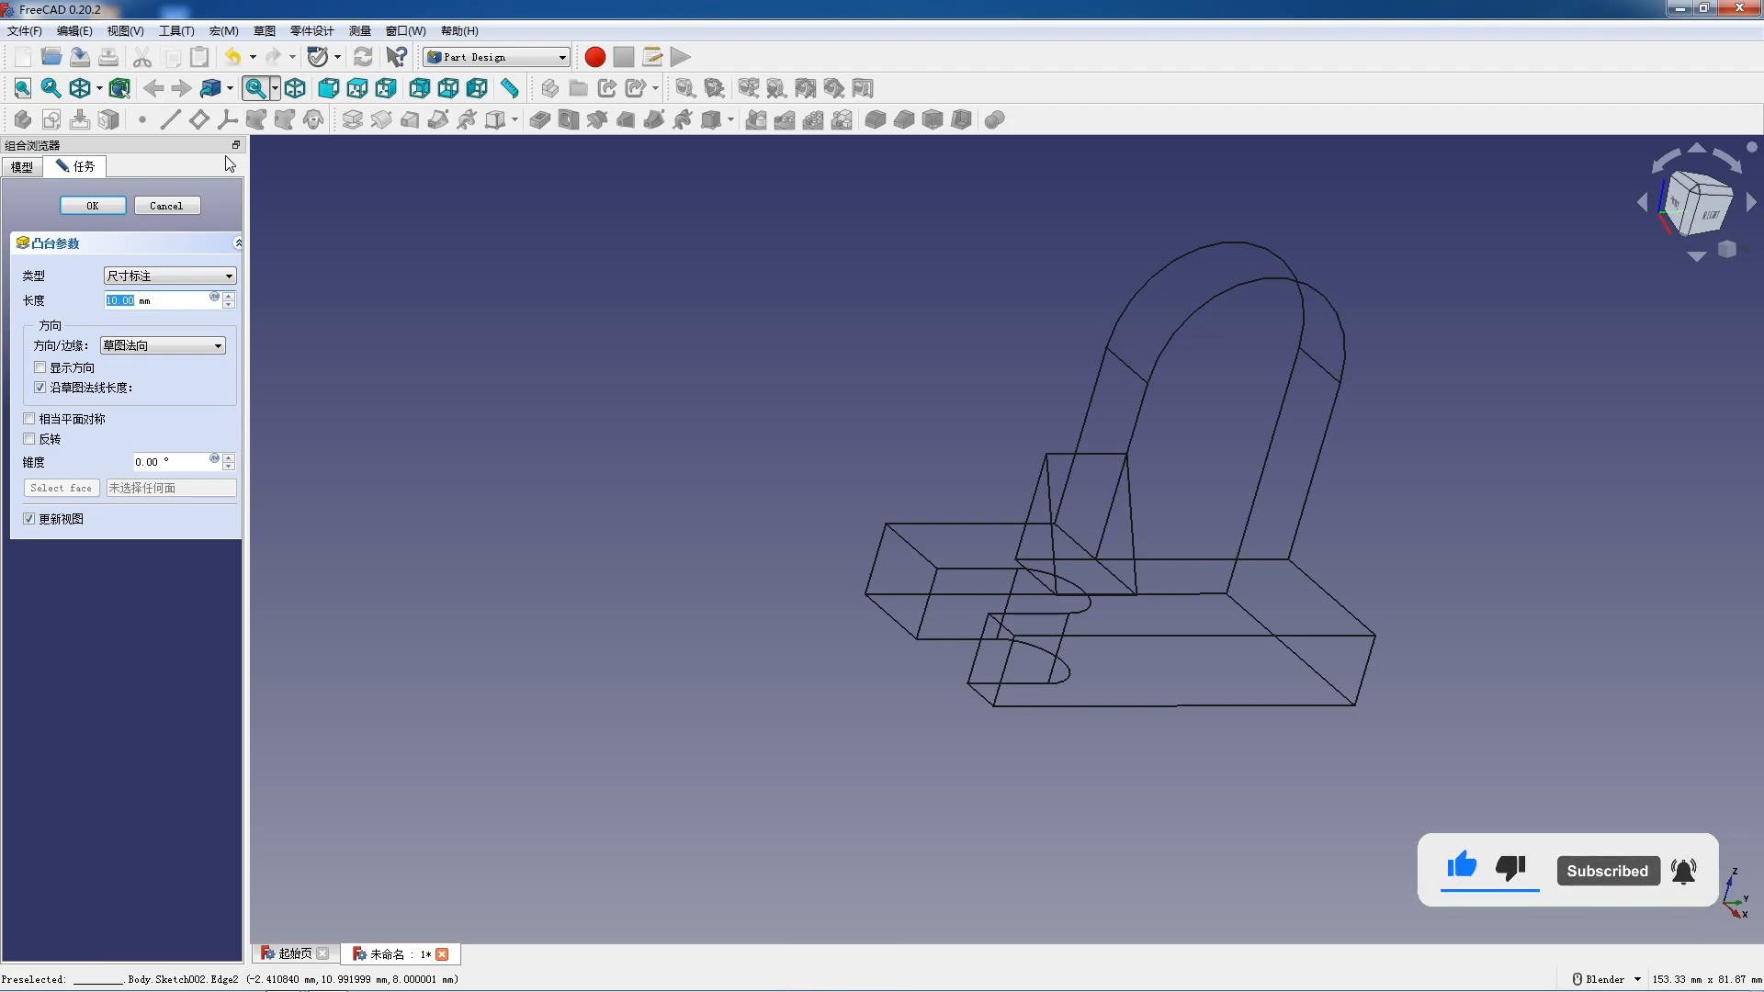
type("13")
key("BackSpace")
type("5")
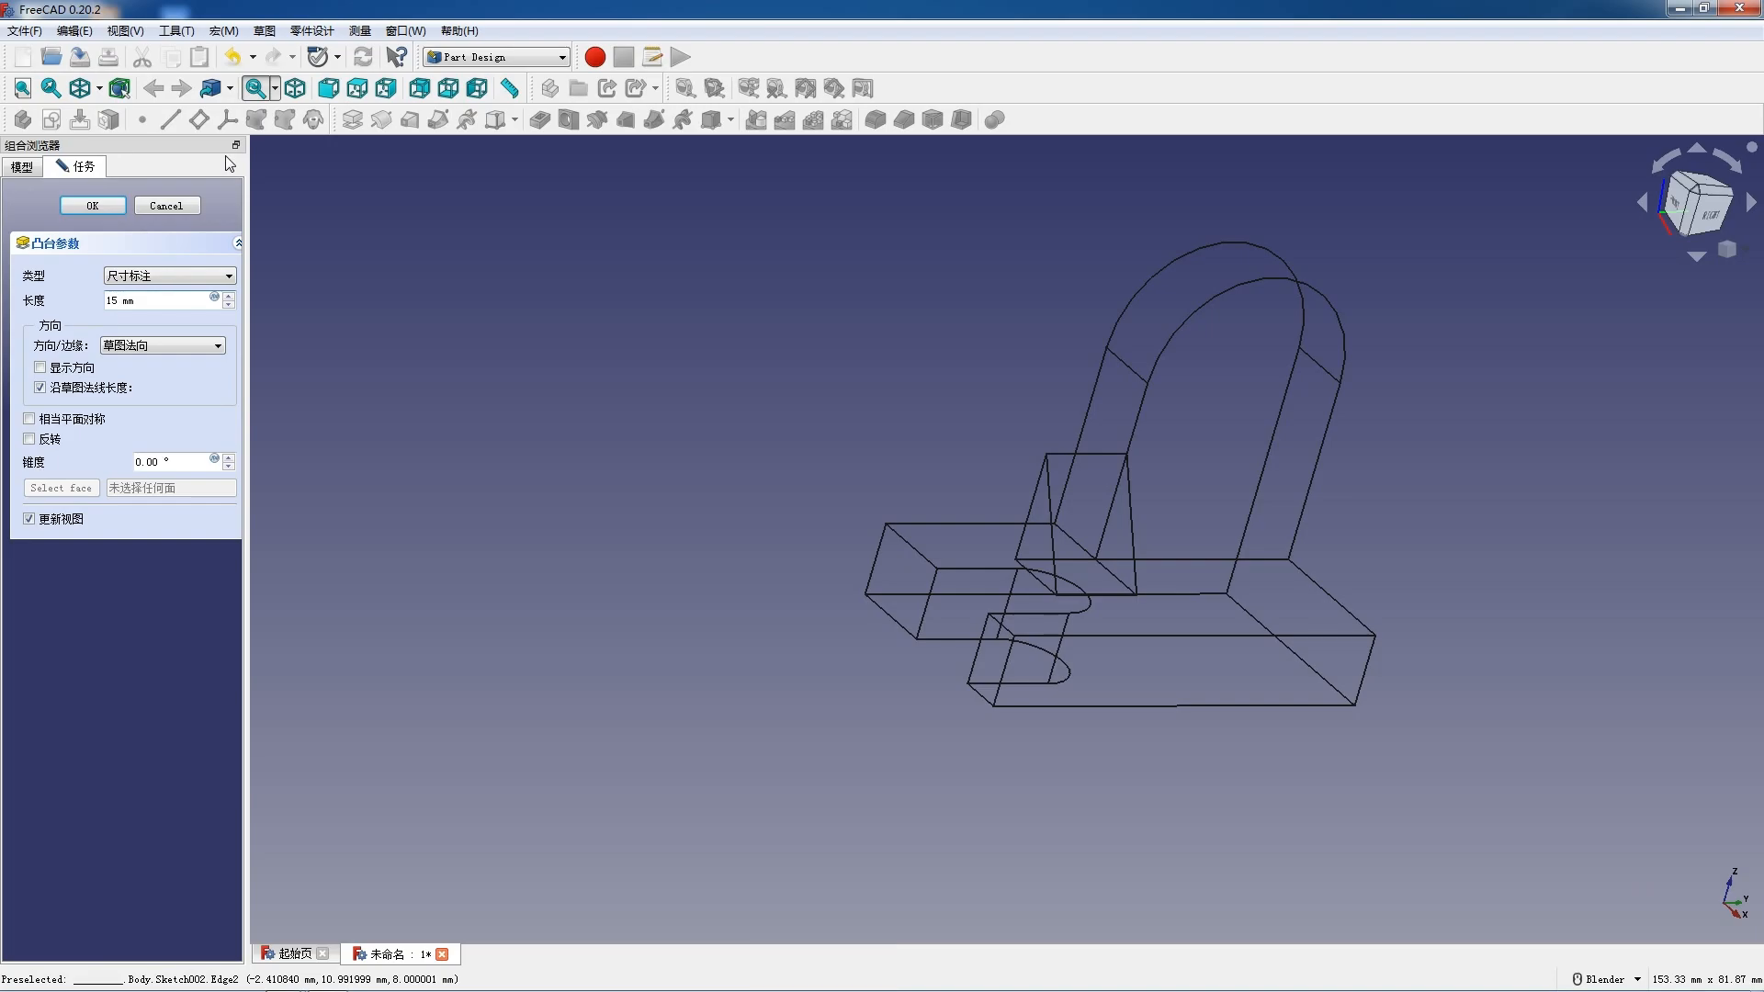
key("Return")
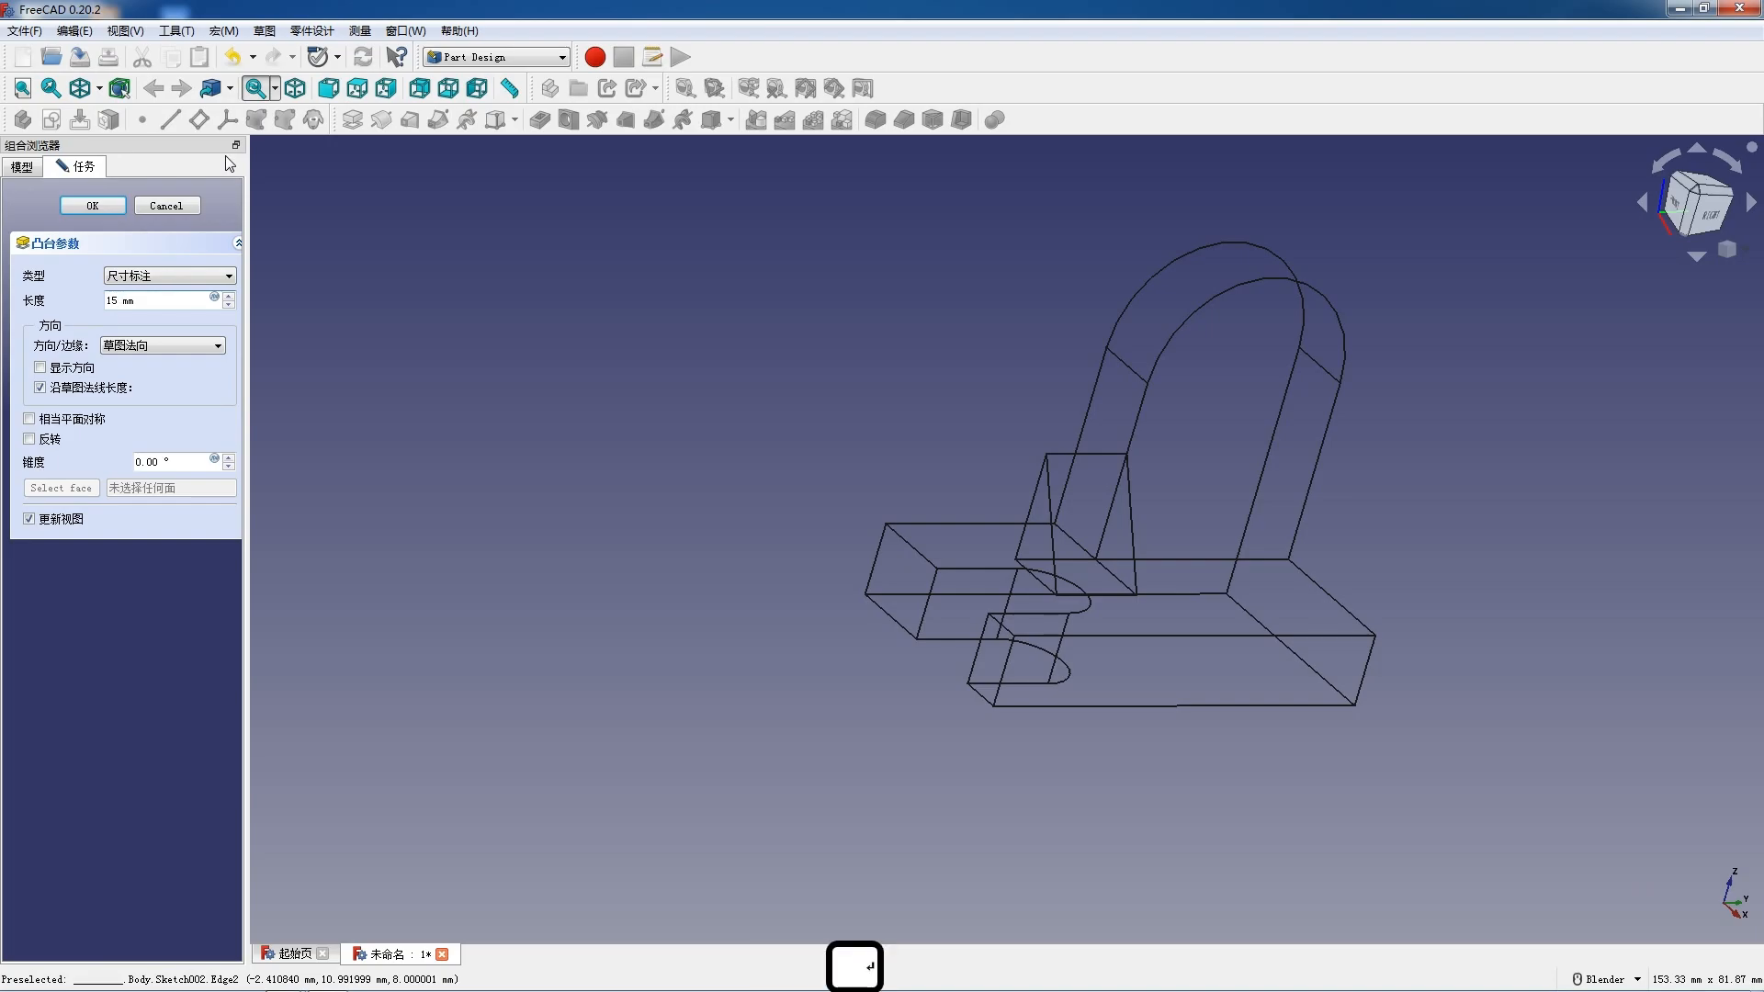
Reverse the triangular pad's direction so it runs along the upright, and restore the as-is display style
double_click(92, 323)
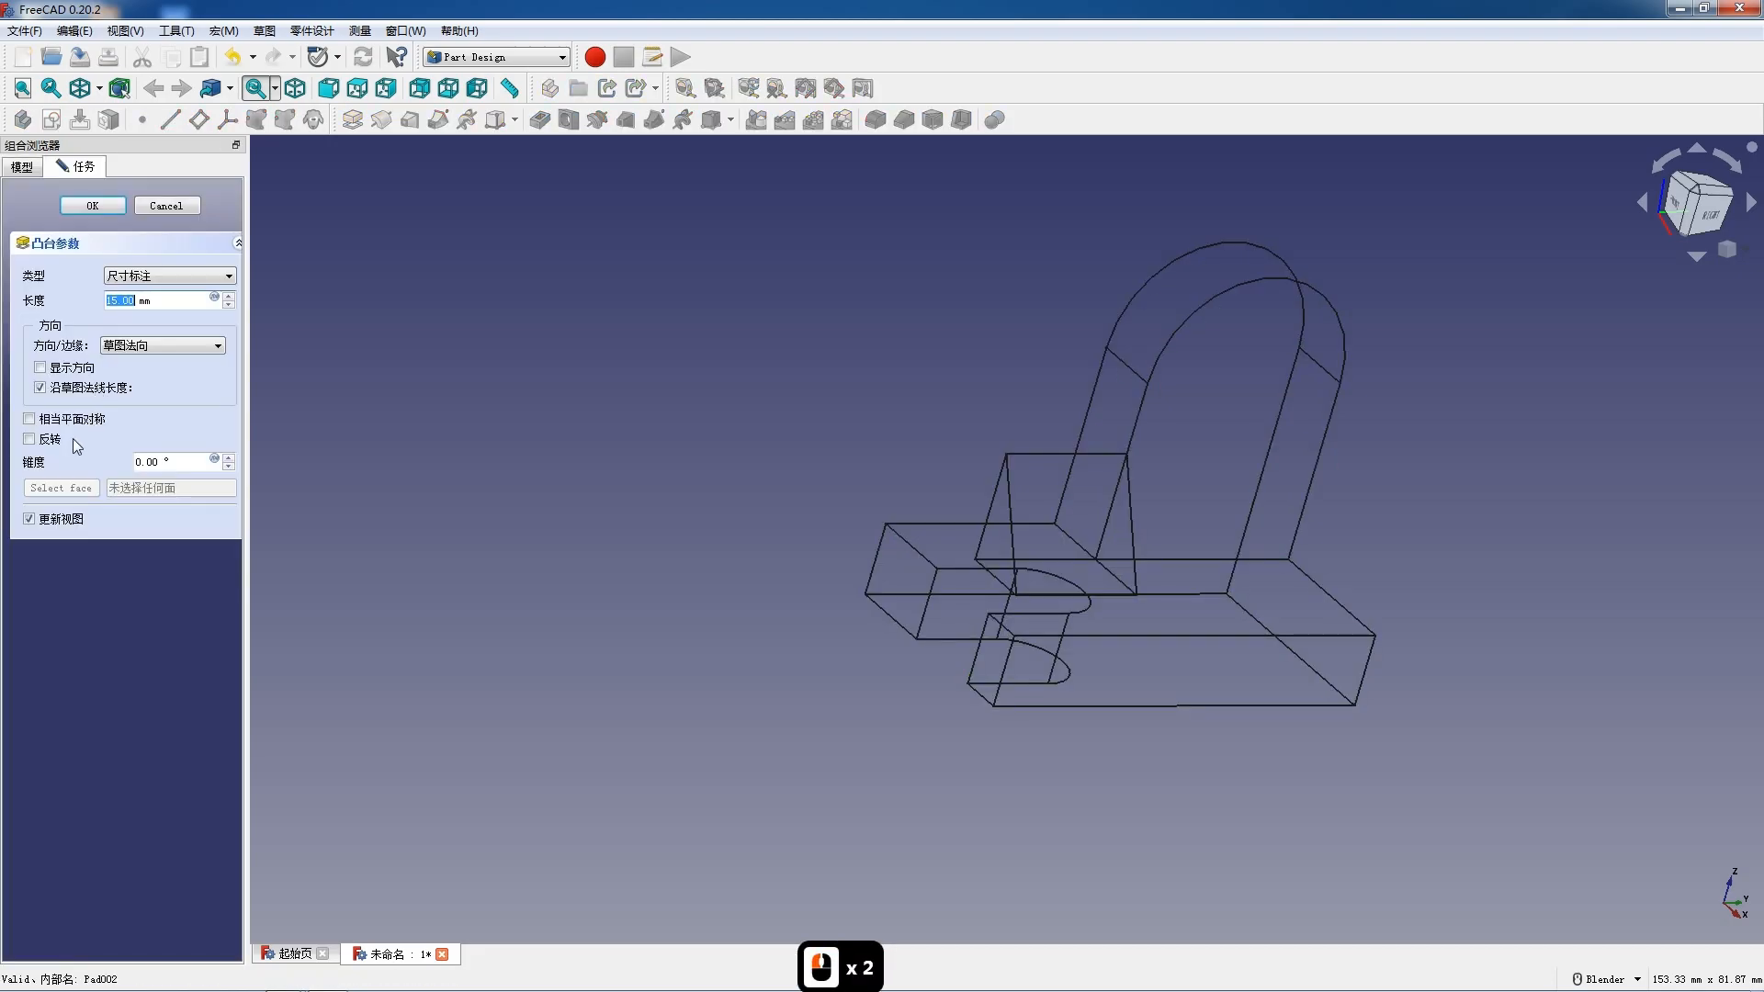
left_click(30, 440)
left_click(92, 205)
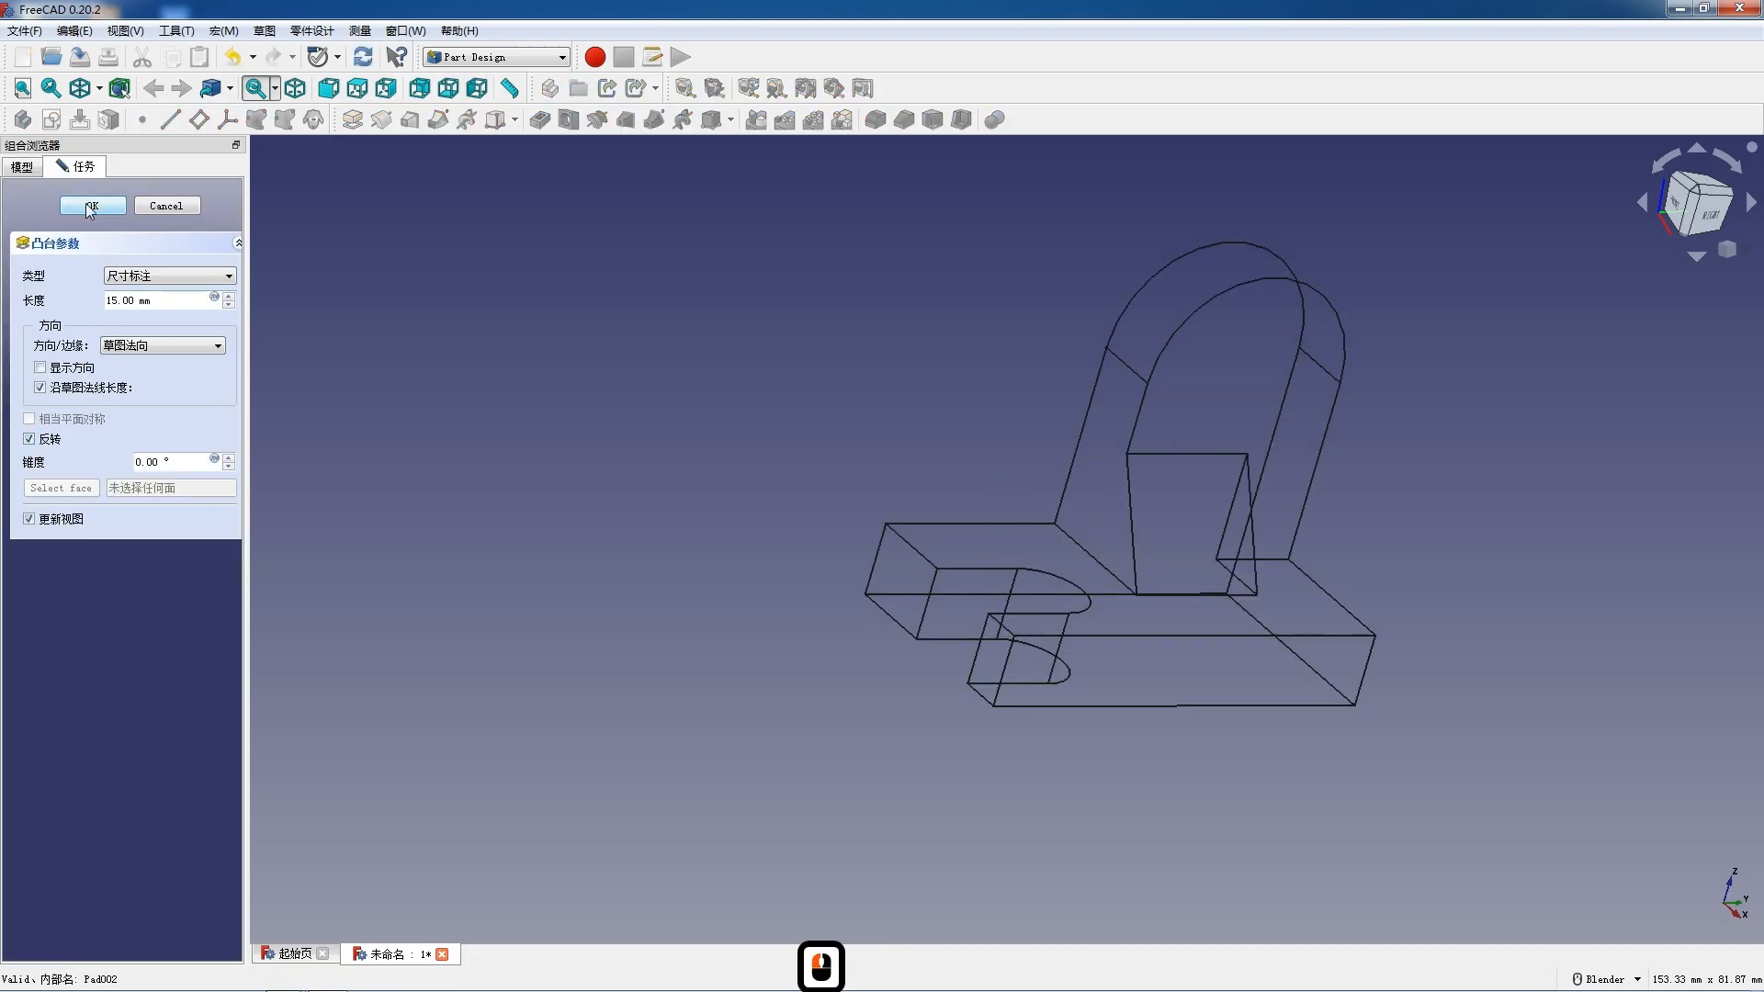
left_click(101, 89)
left_click(119, 114)
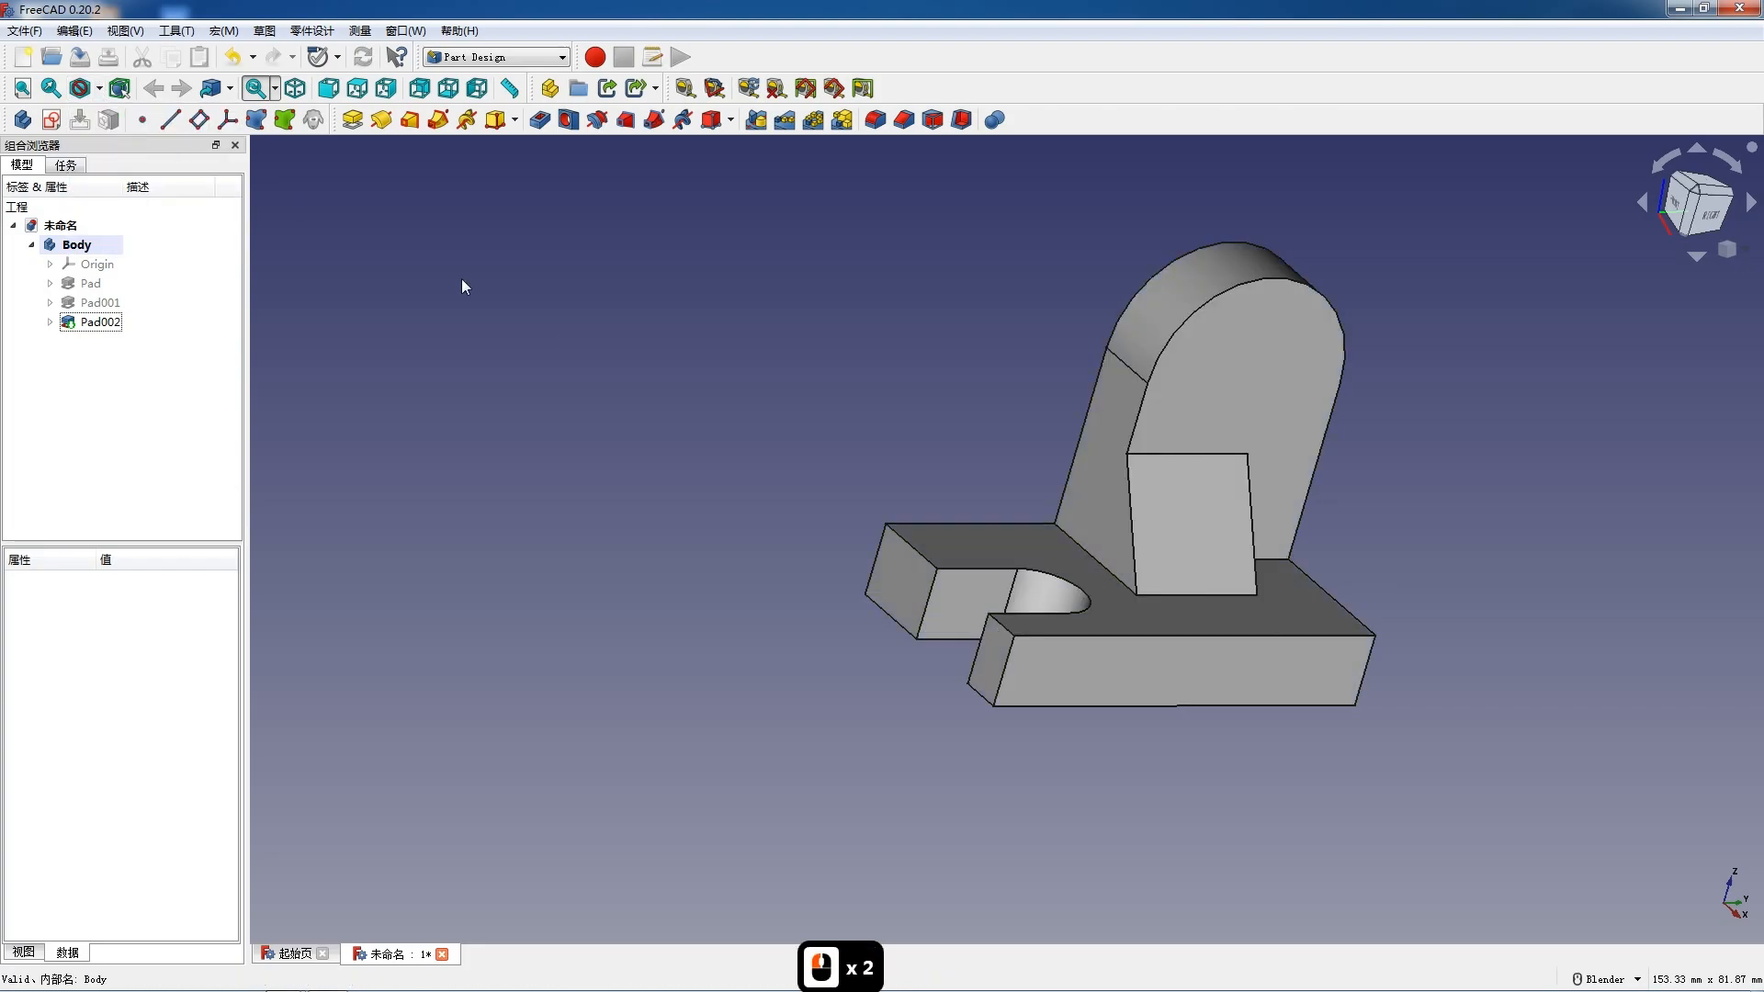
Start a sketch on the upright's side face and link the rib's sloped edge and the base's top edge as external geometry
left_click(1111, 578)
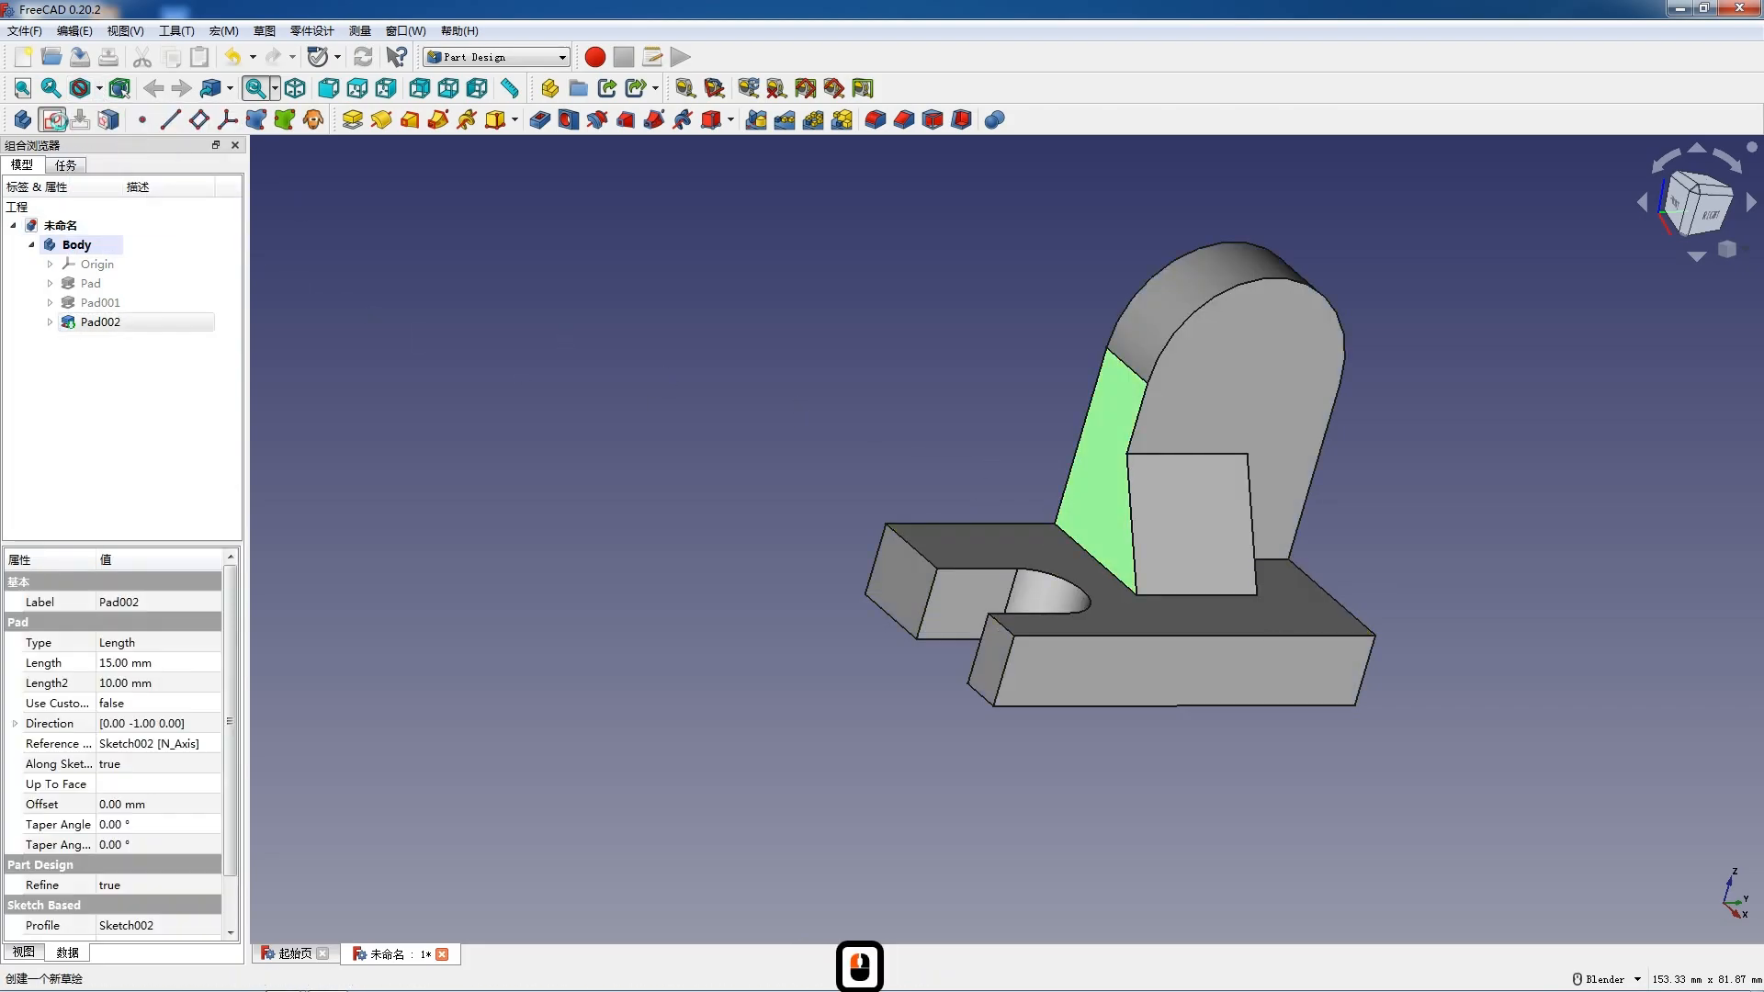
left_click(54, 119)
scroll(1268, 634, "up", 3)
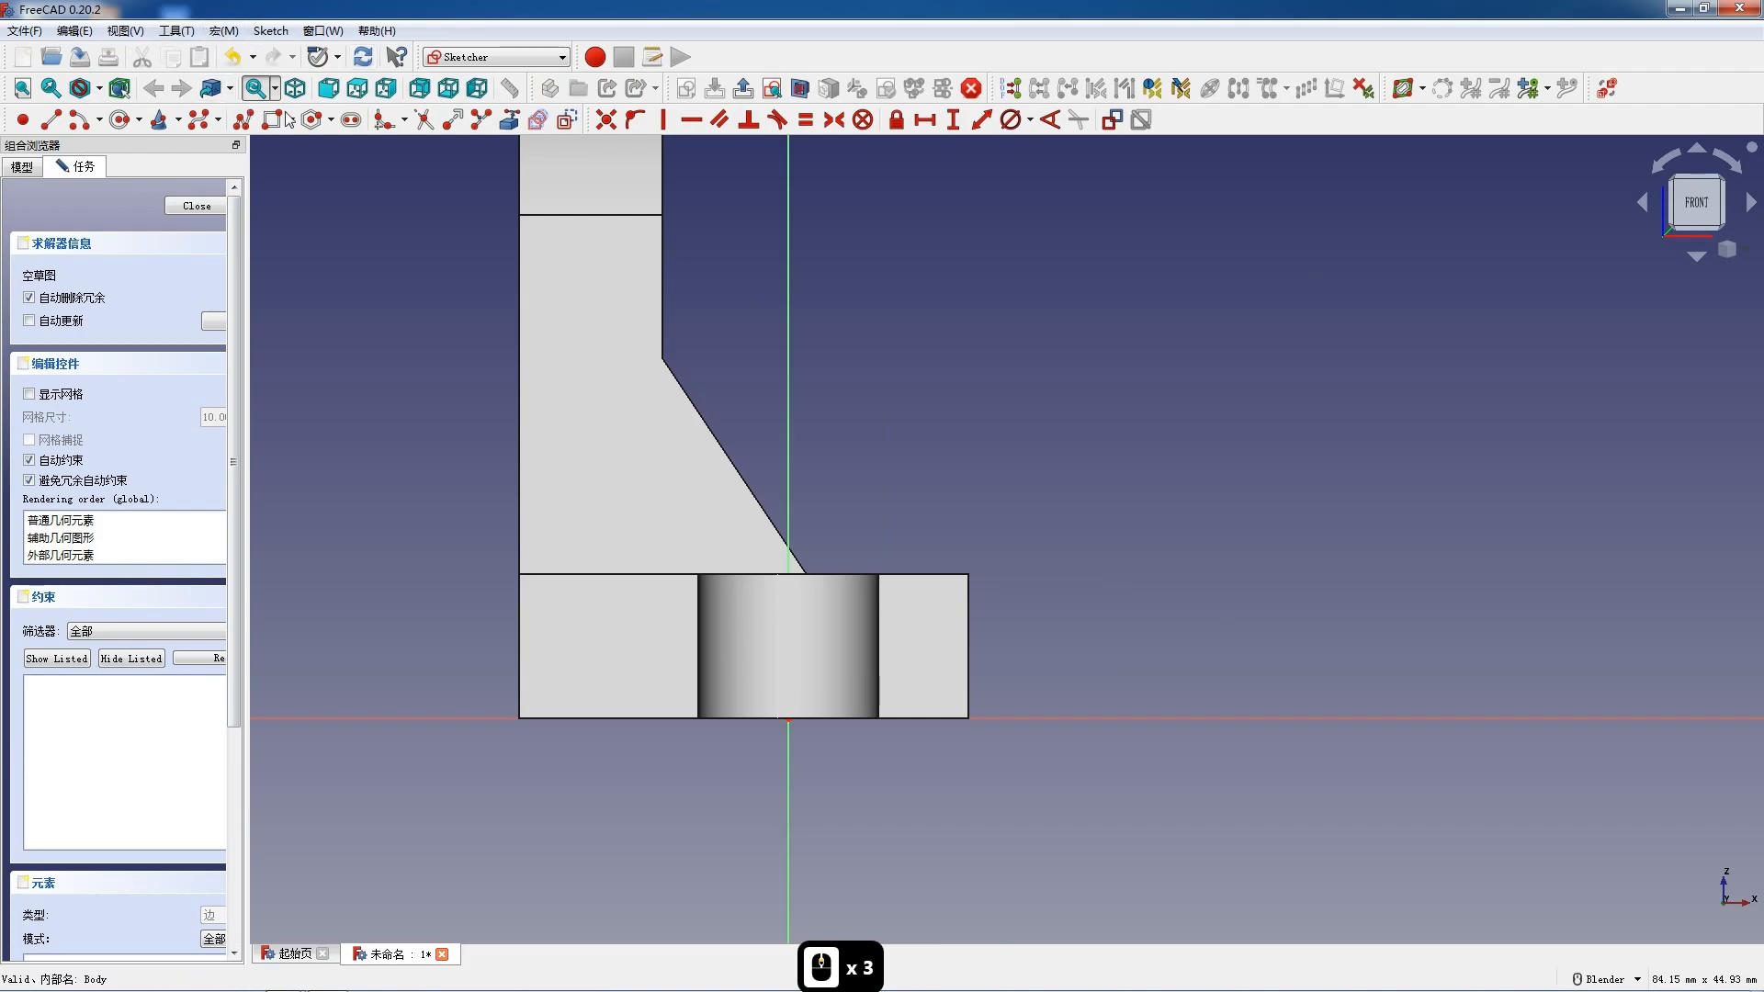
left_click(509, 120)
left_click(698, 411)
left_click(676, 574)
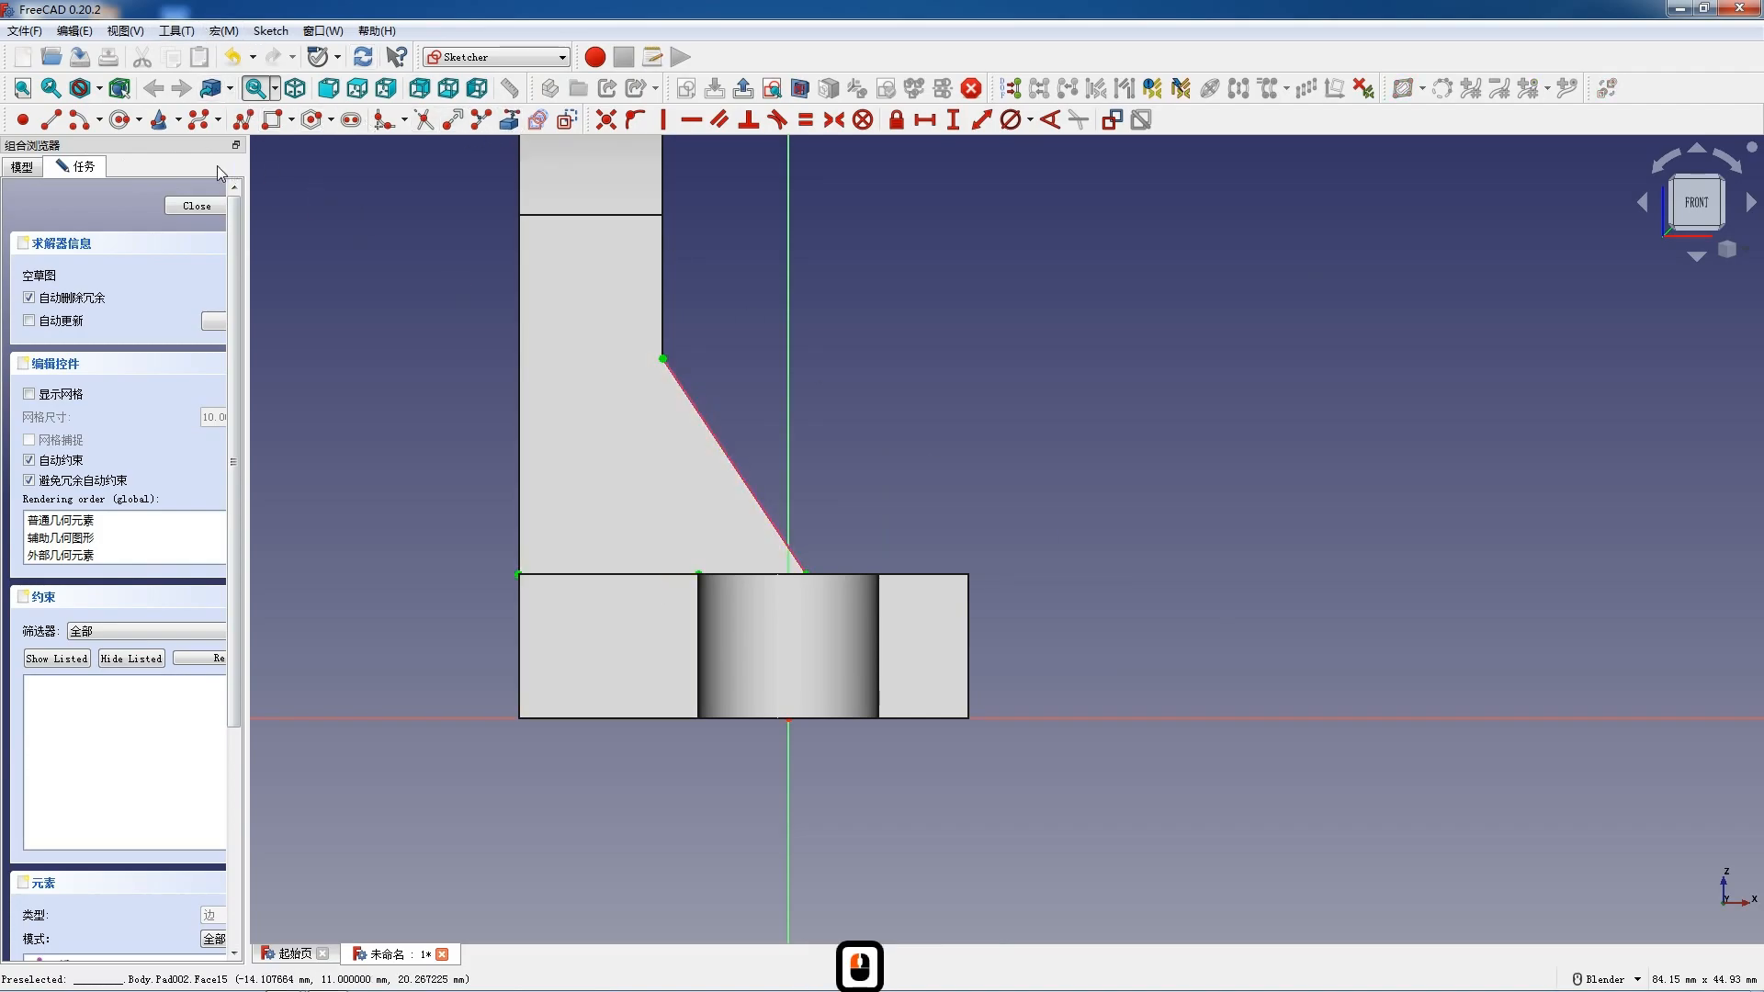
Draw a closed triangle over the rib's side outline with a vertical, a bottom and a sloped line, and close the sketch
left_click(244, 119)
left_click(663, 358)
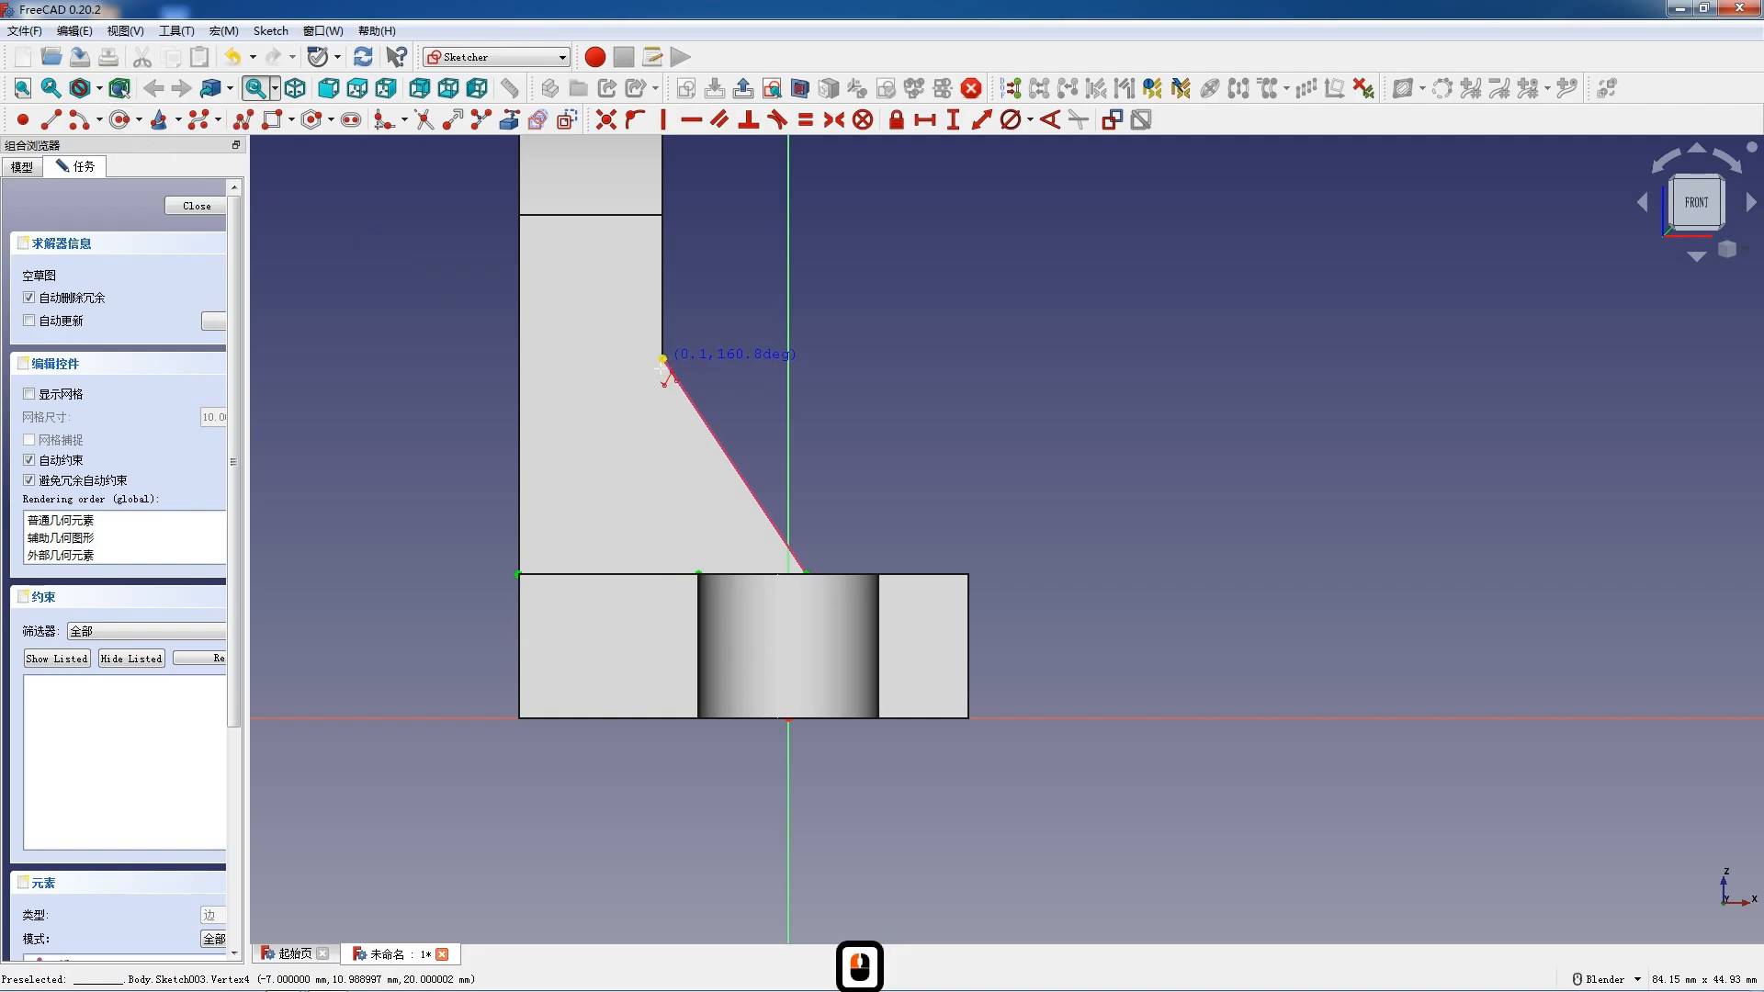
left_click(666, 575)
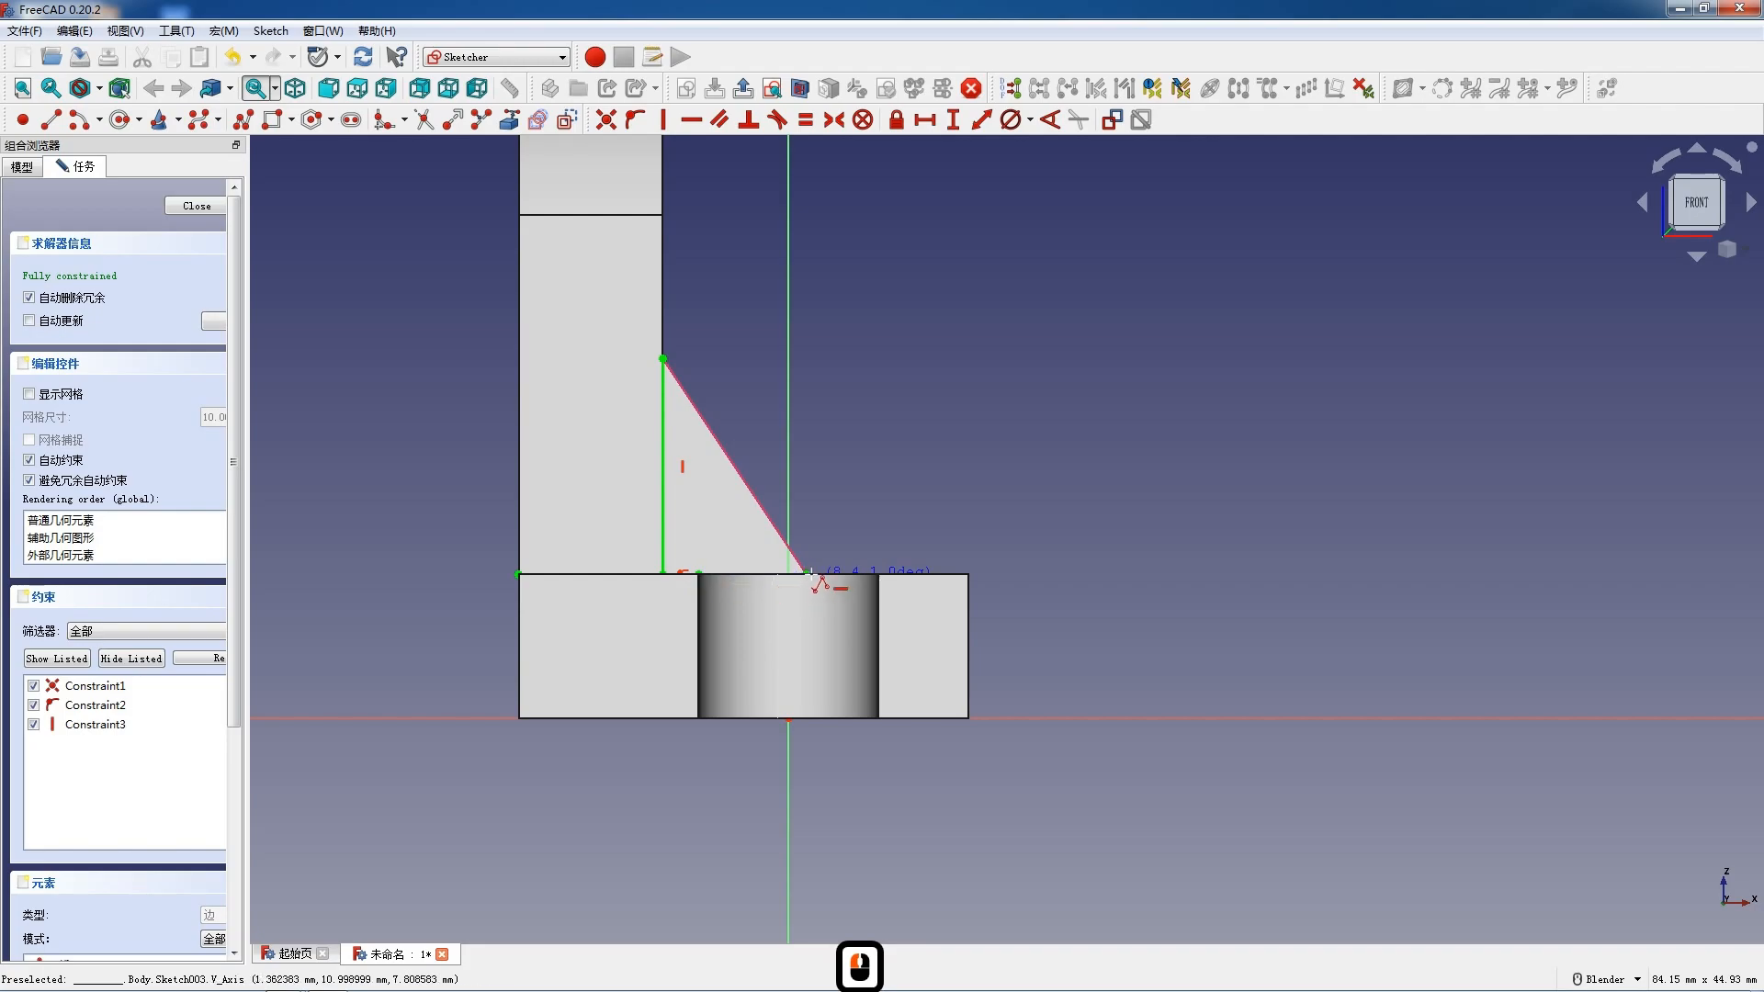
left_click(806, 572)
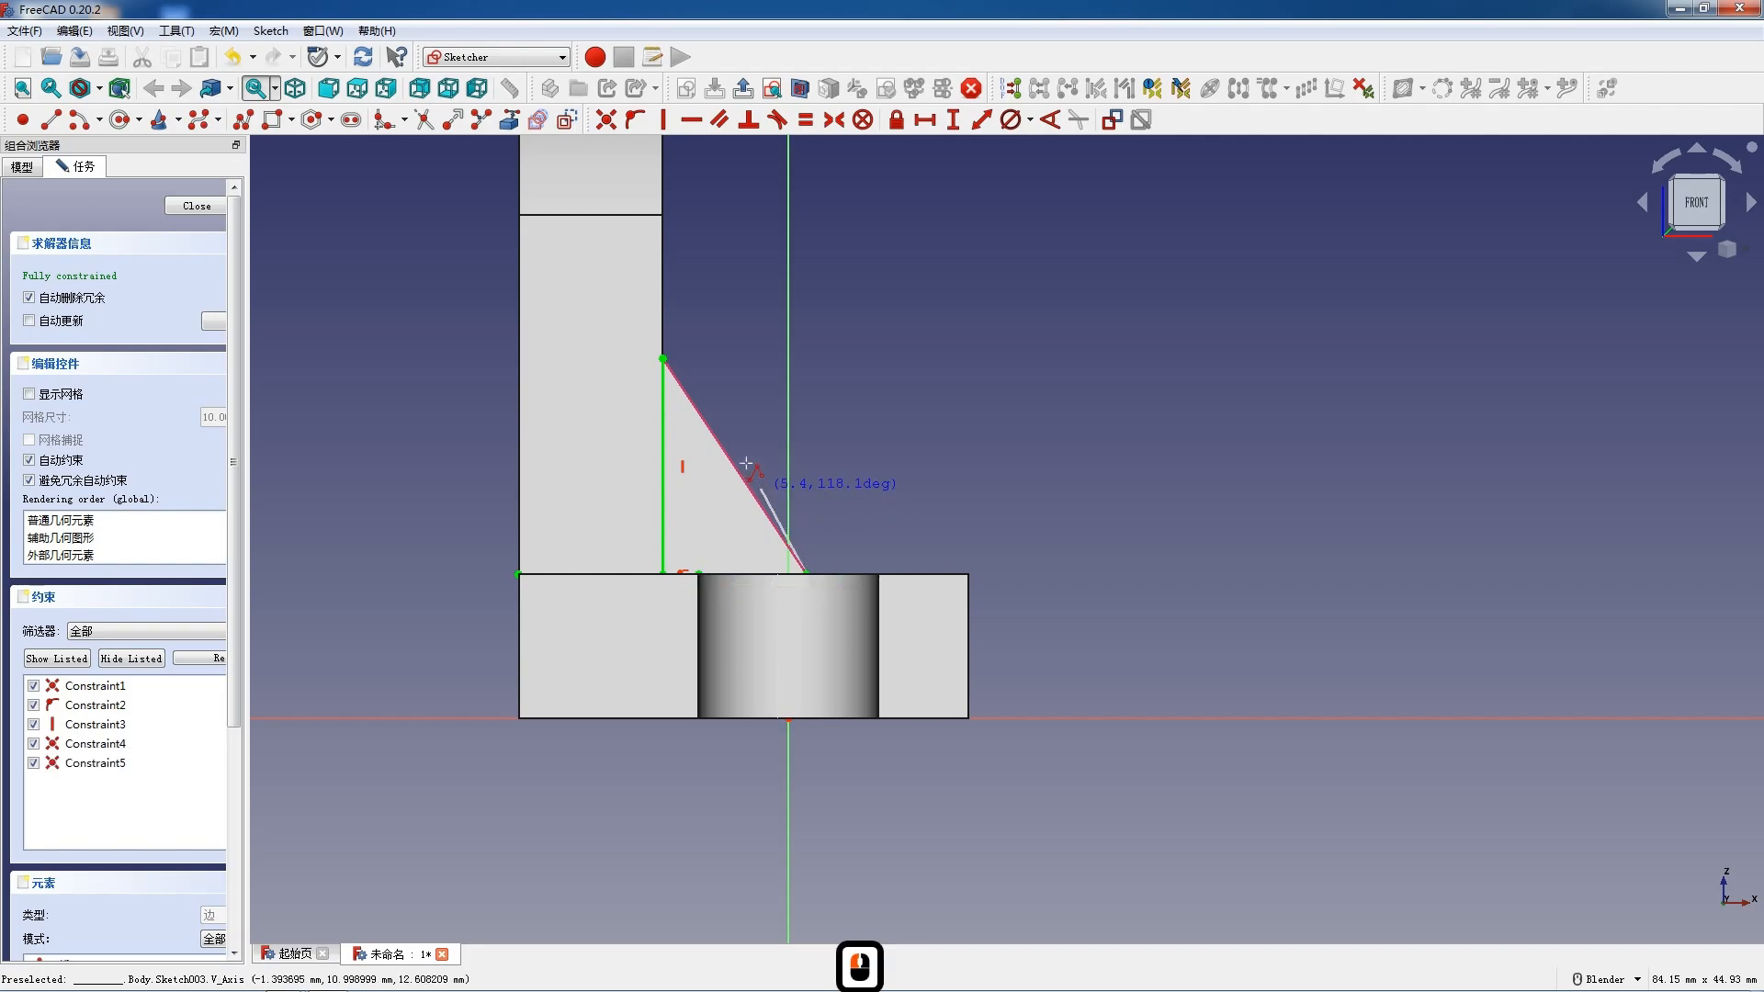
left_click(662, 358)
key("Escape")
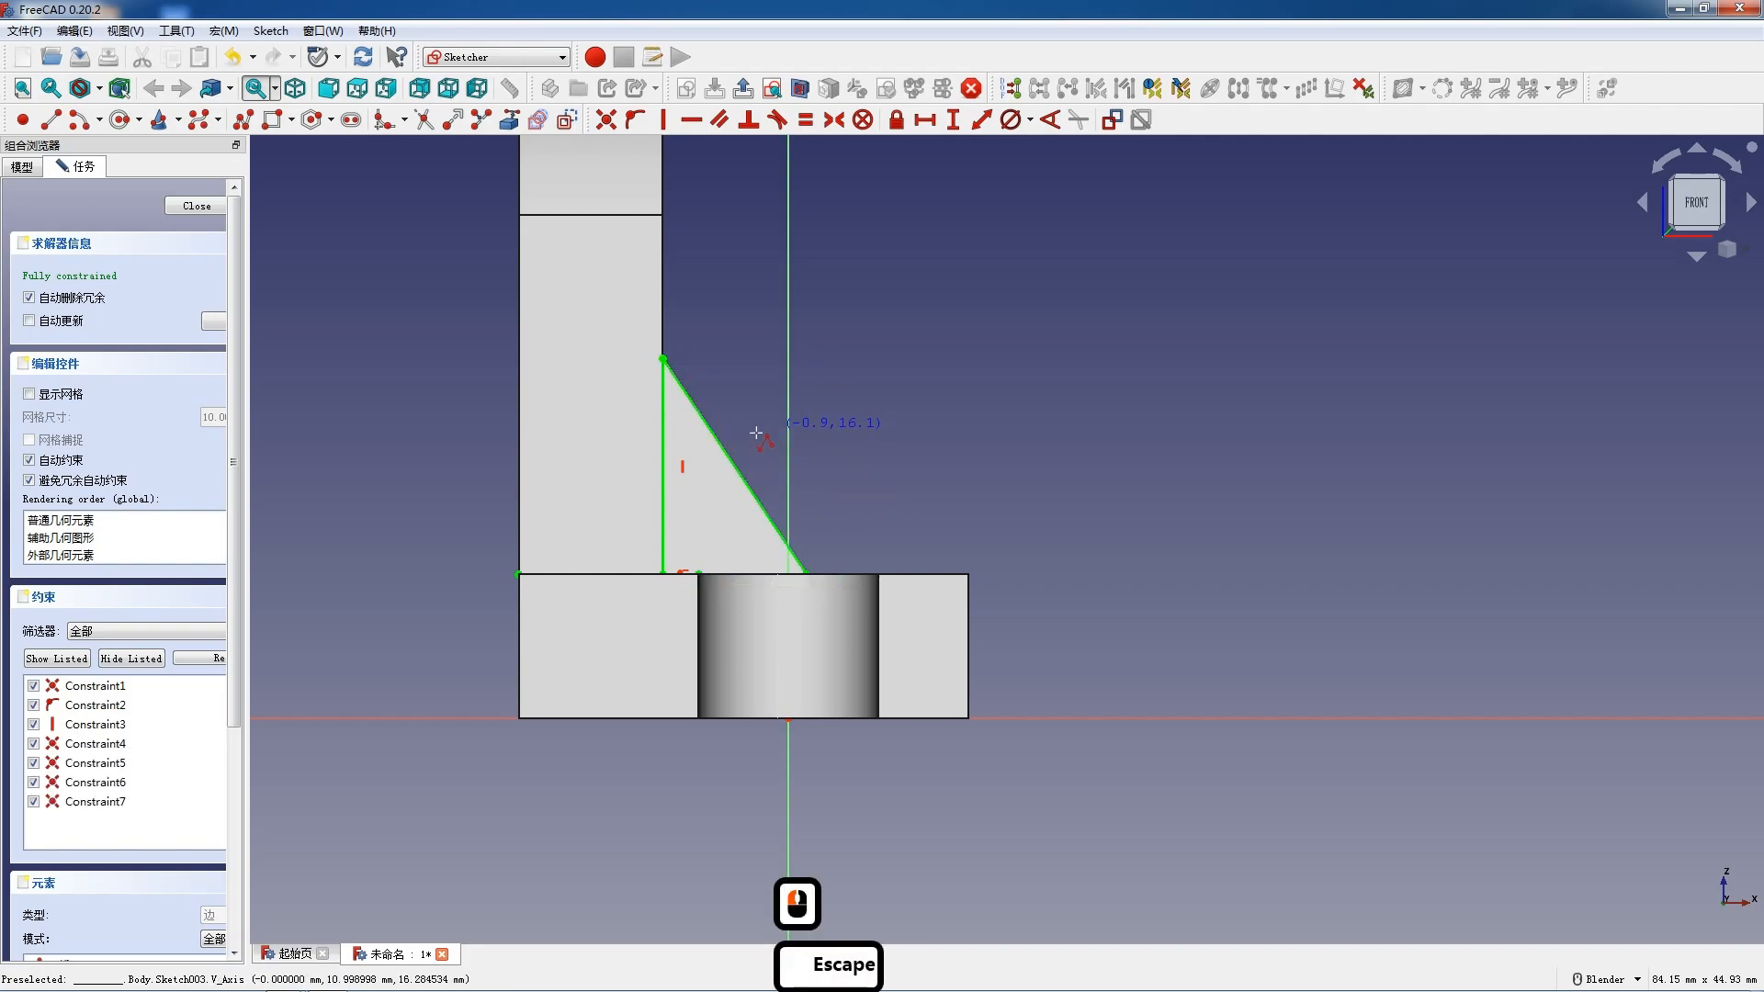
left_click(196, 206)
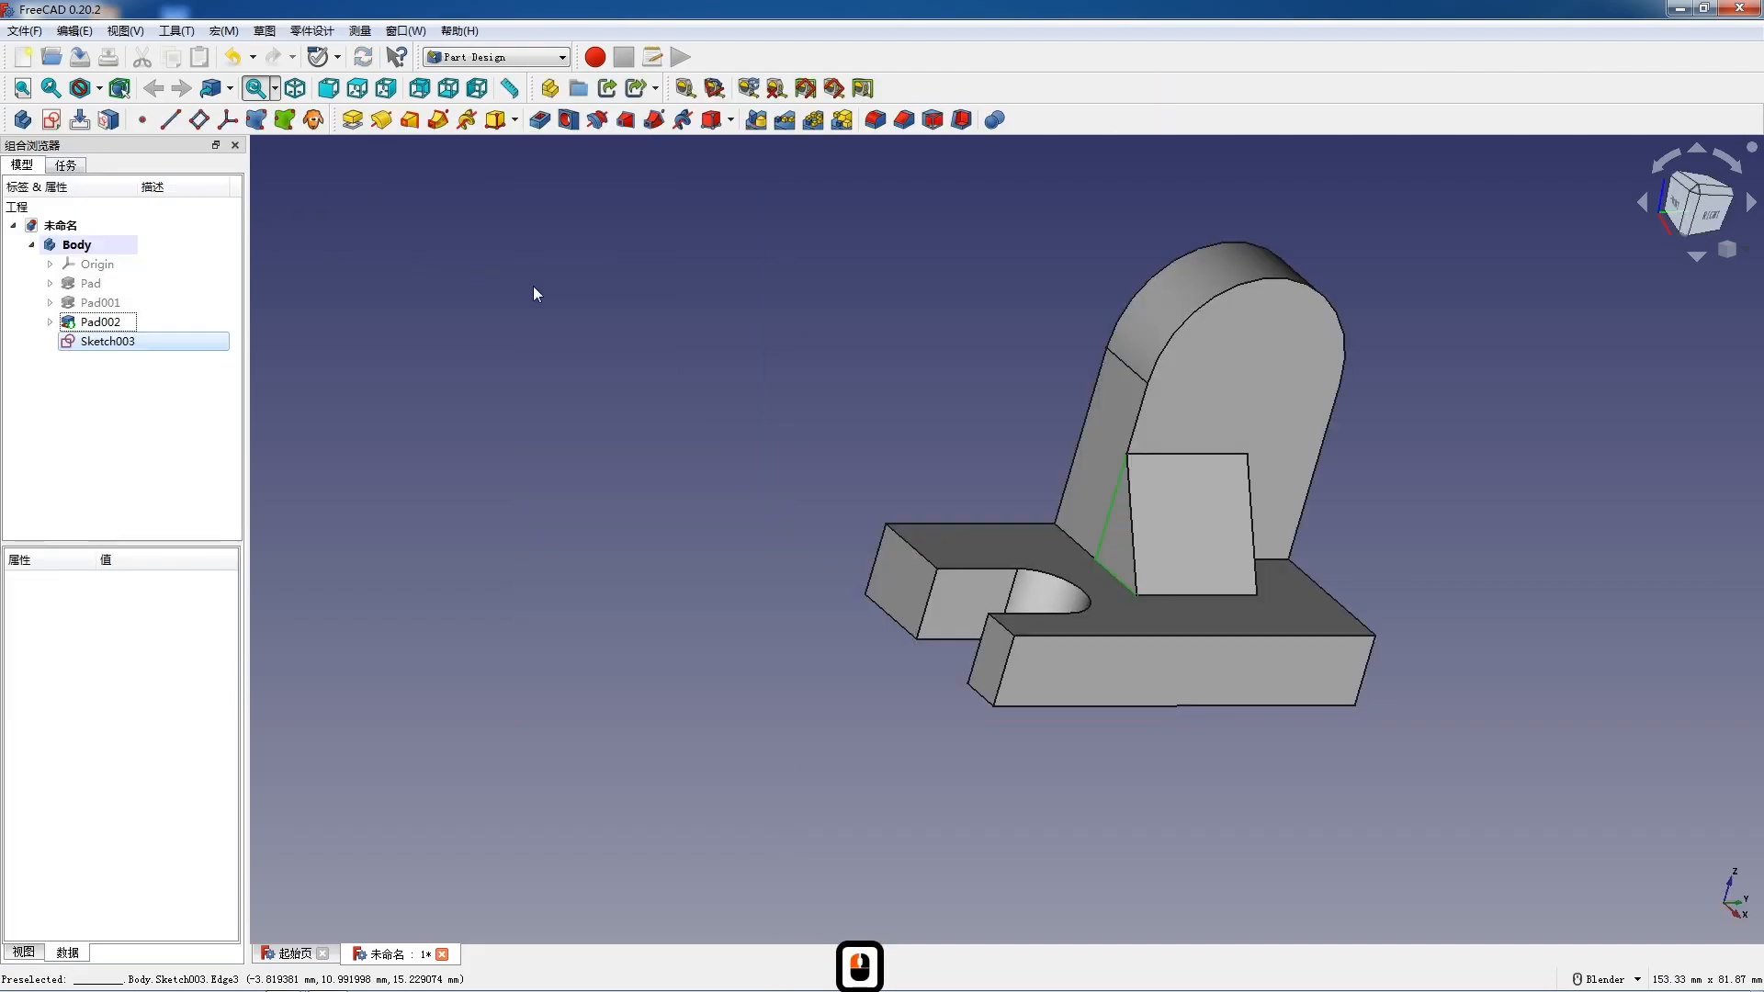
Pocket the triangular sketch 9 mm deep to narrow the rib
left_click(540, 121)
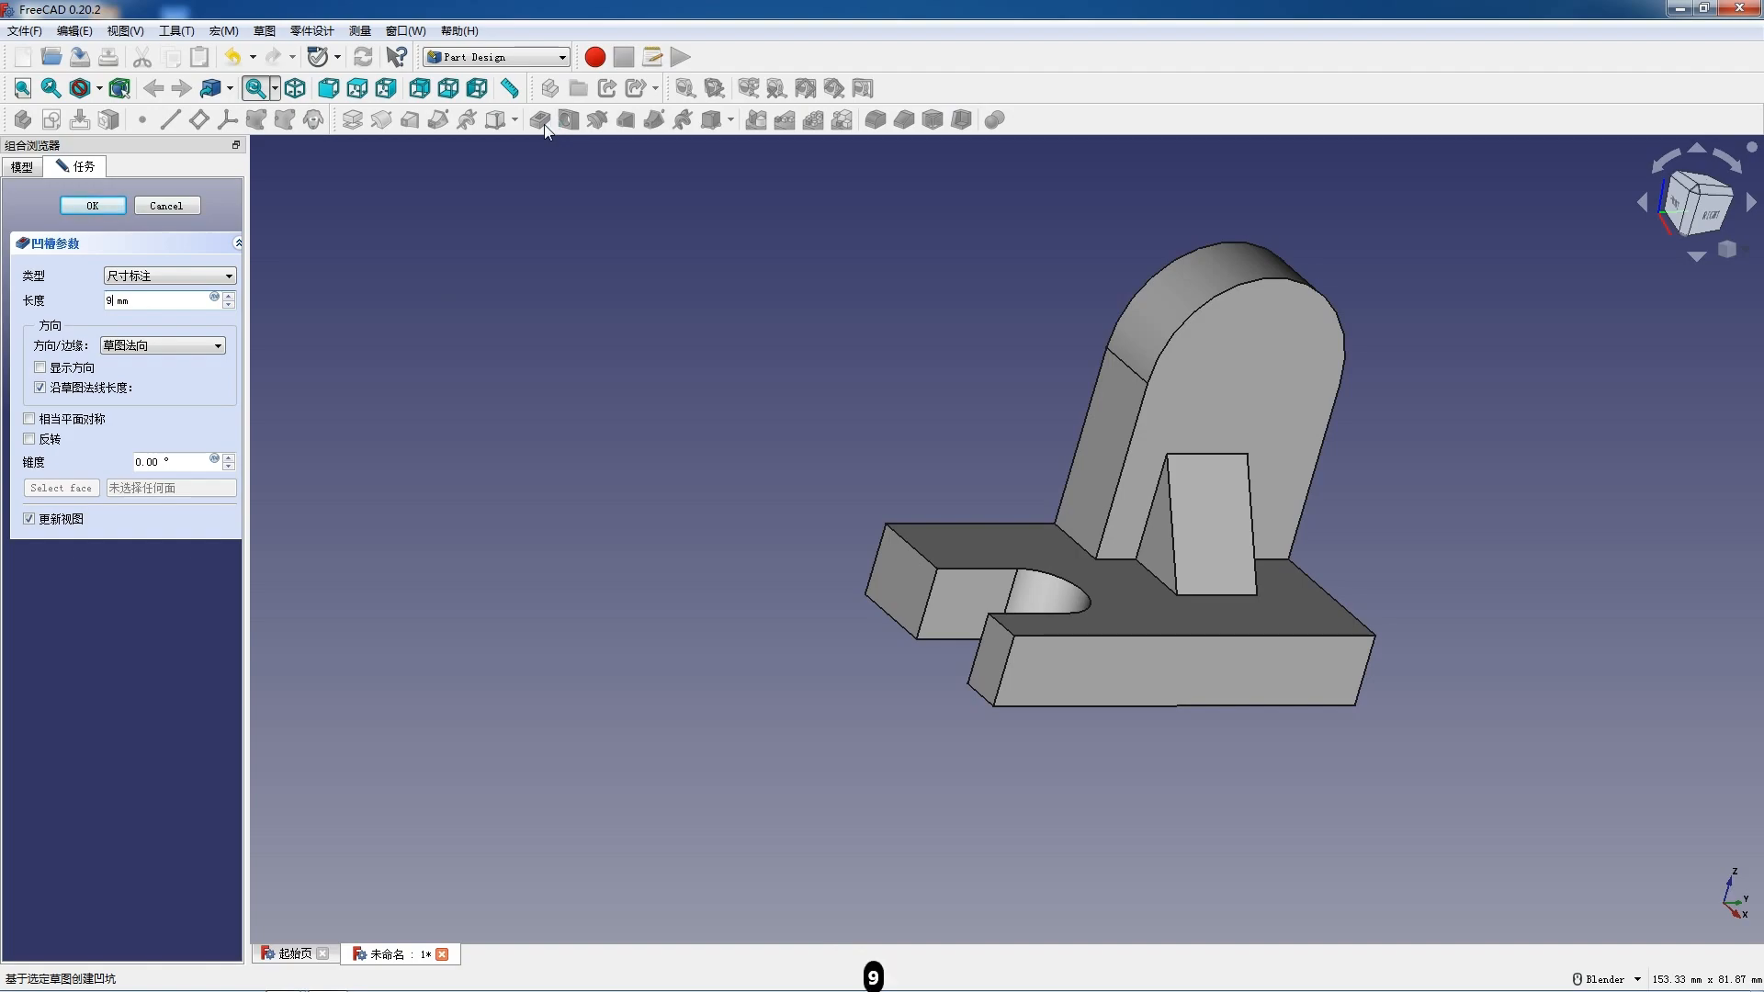
type("9")
key("Return")
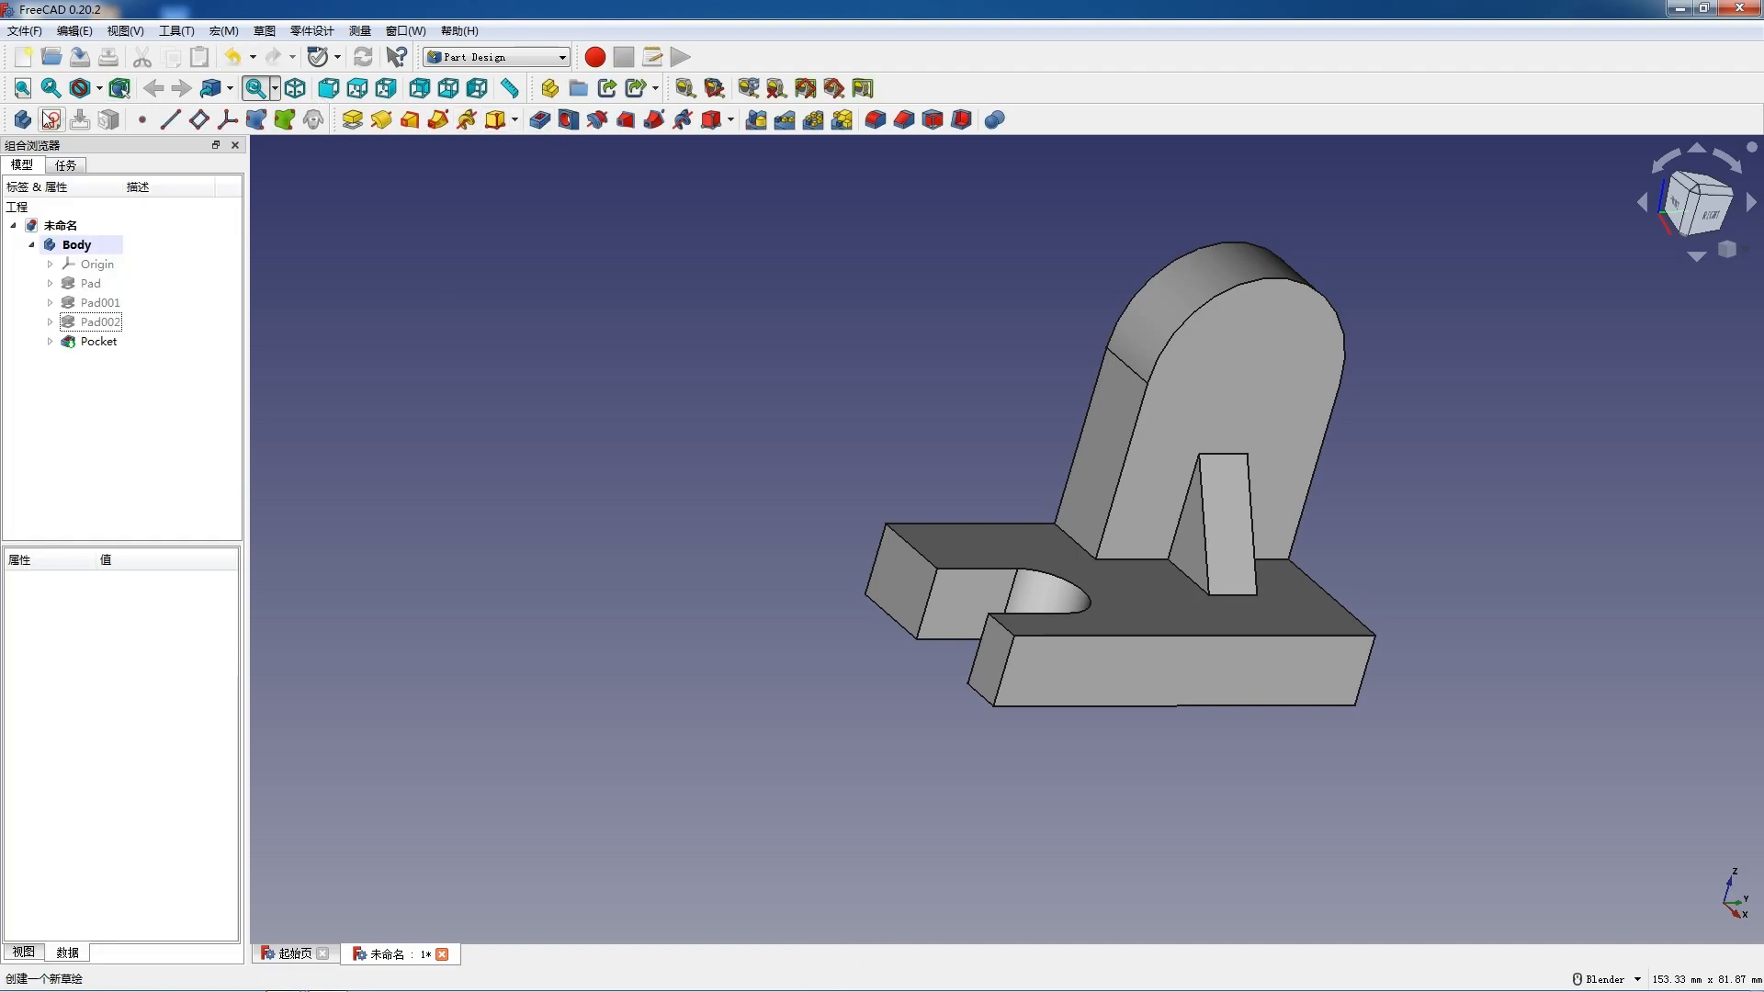
Start a sketch on the upright's face behind the rib and link its rounded top edge as external geometry
left_click(1201, 382)
left_click(51, 120)
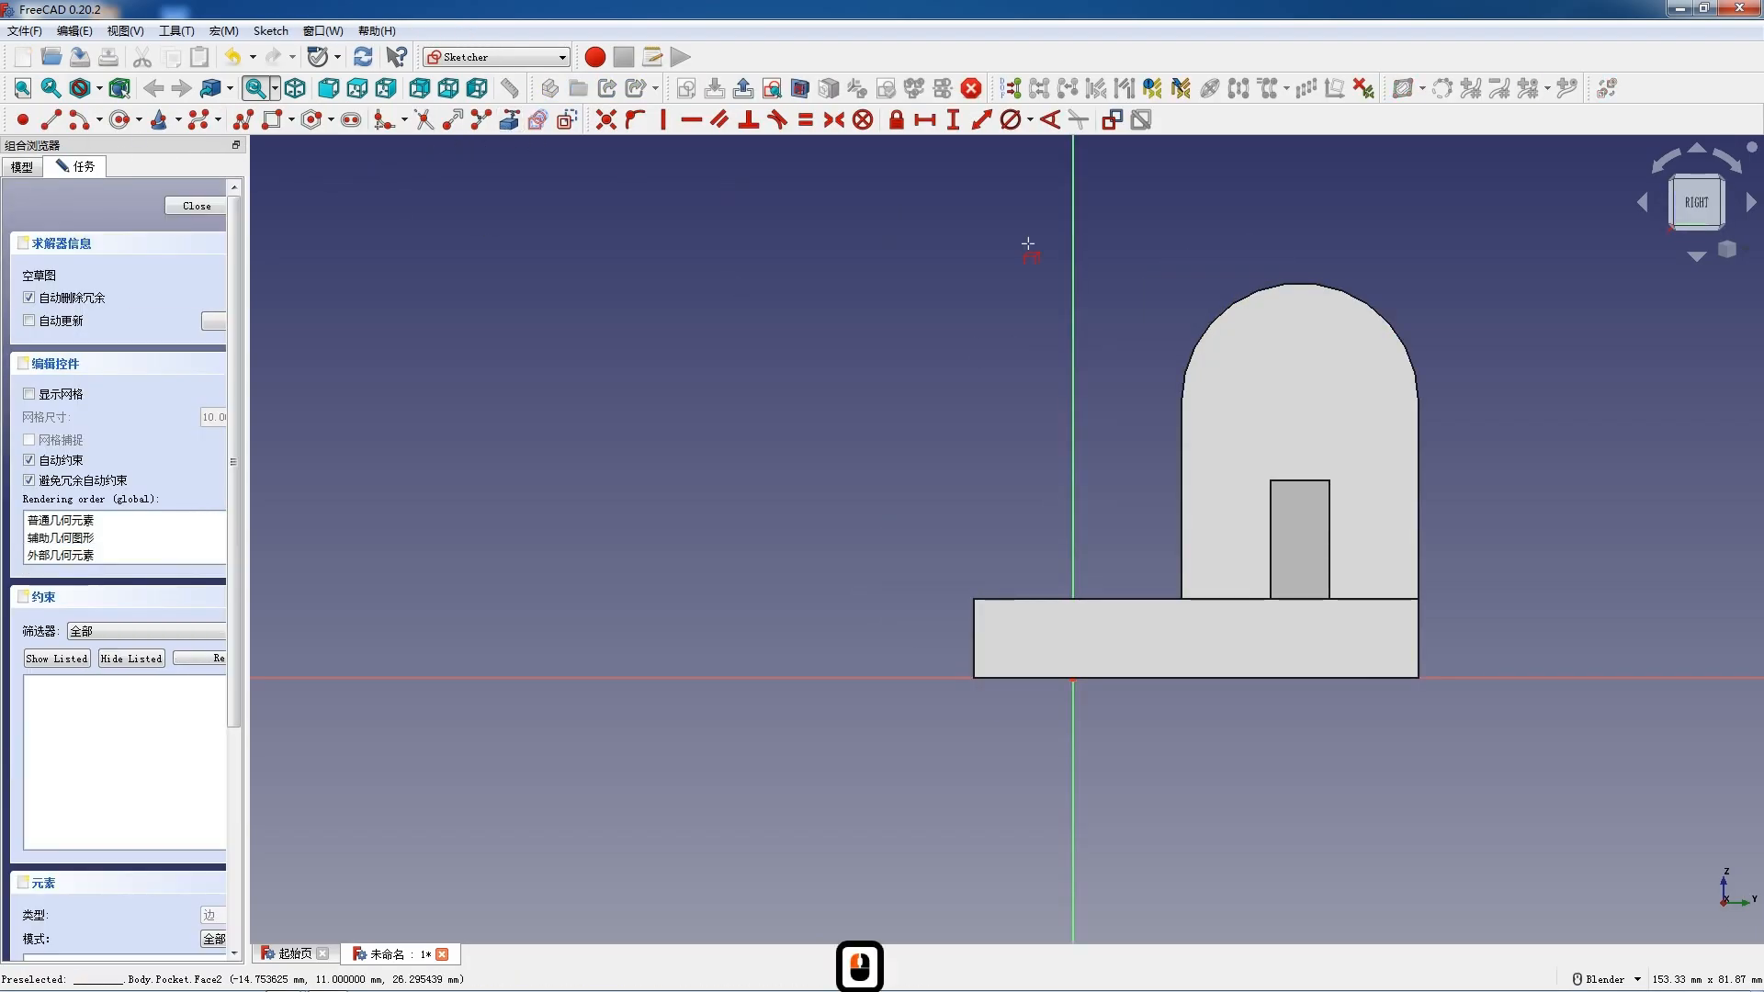
left_click(1252, 303)
left_click(1250, 293)
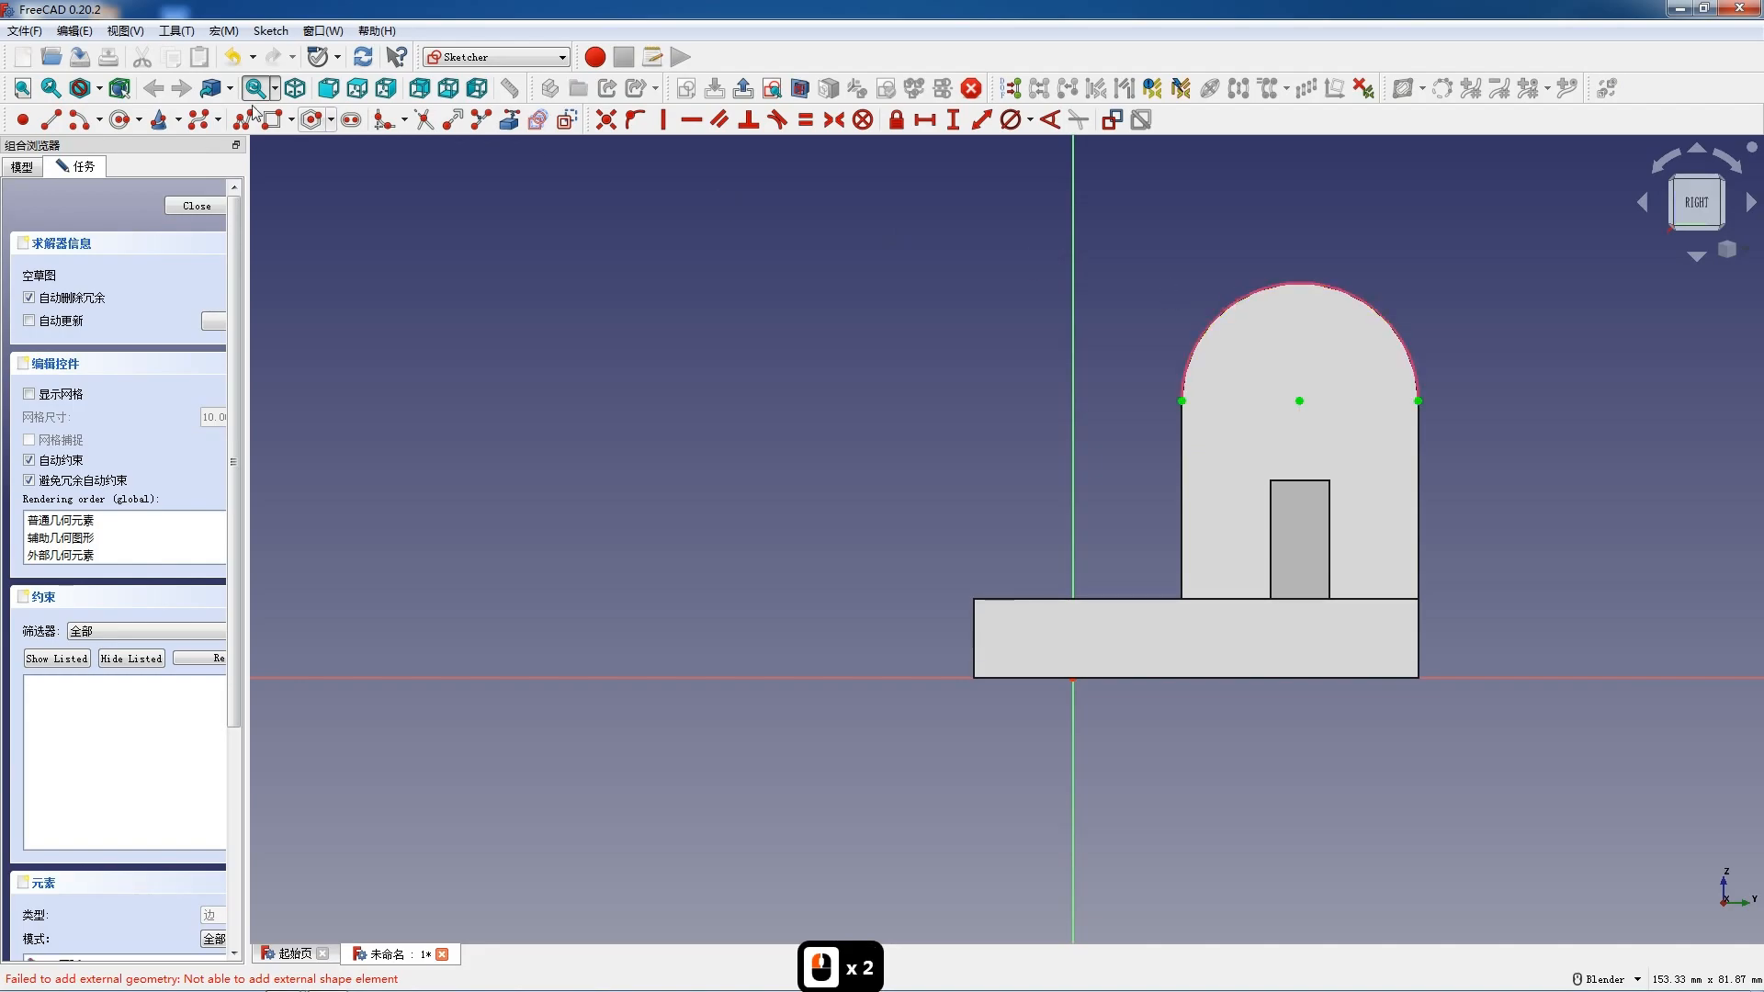
Draw a circle centred on the linked arc's centre and set its diameter to 10 mm
left_click(119, 119)
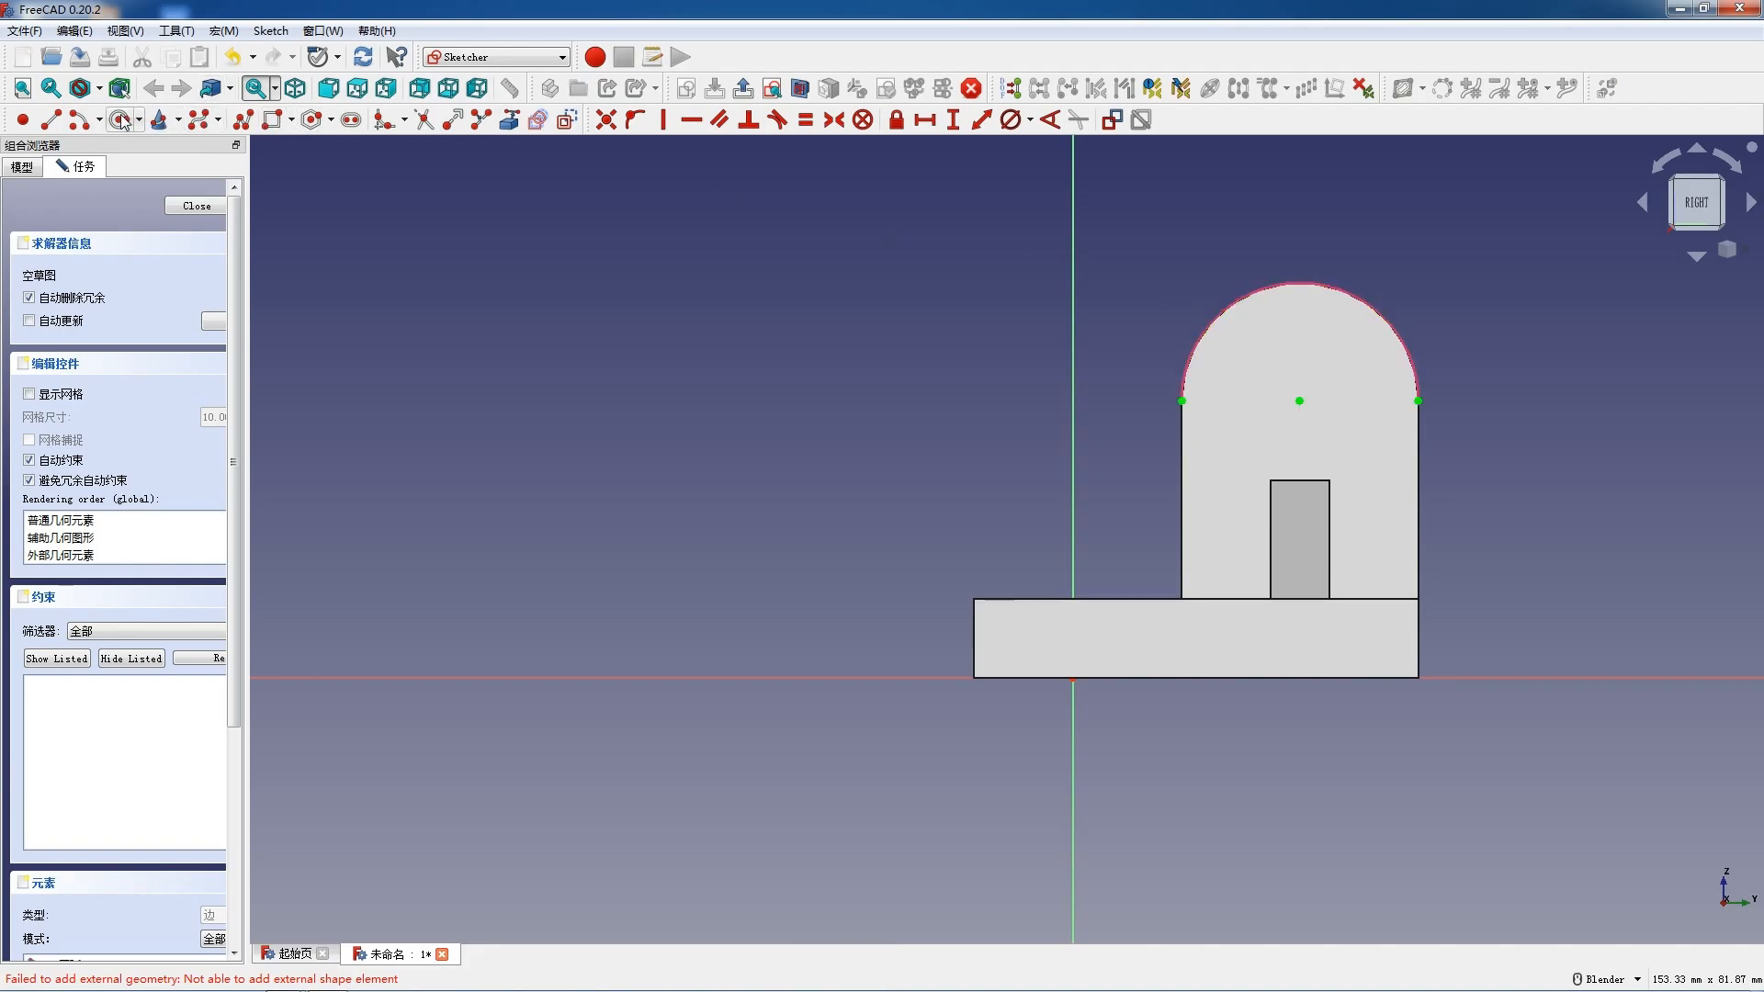
left_click(1299, 401)
left_click(1335, 428)
key("Escape")
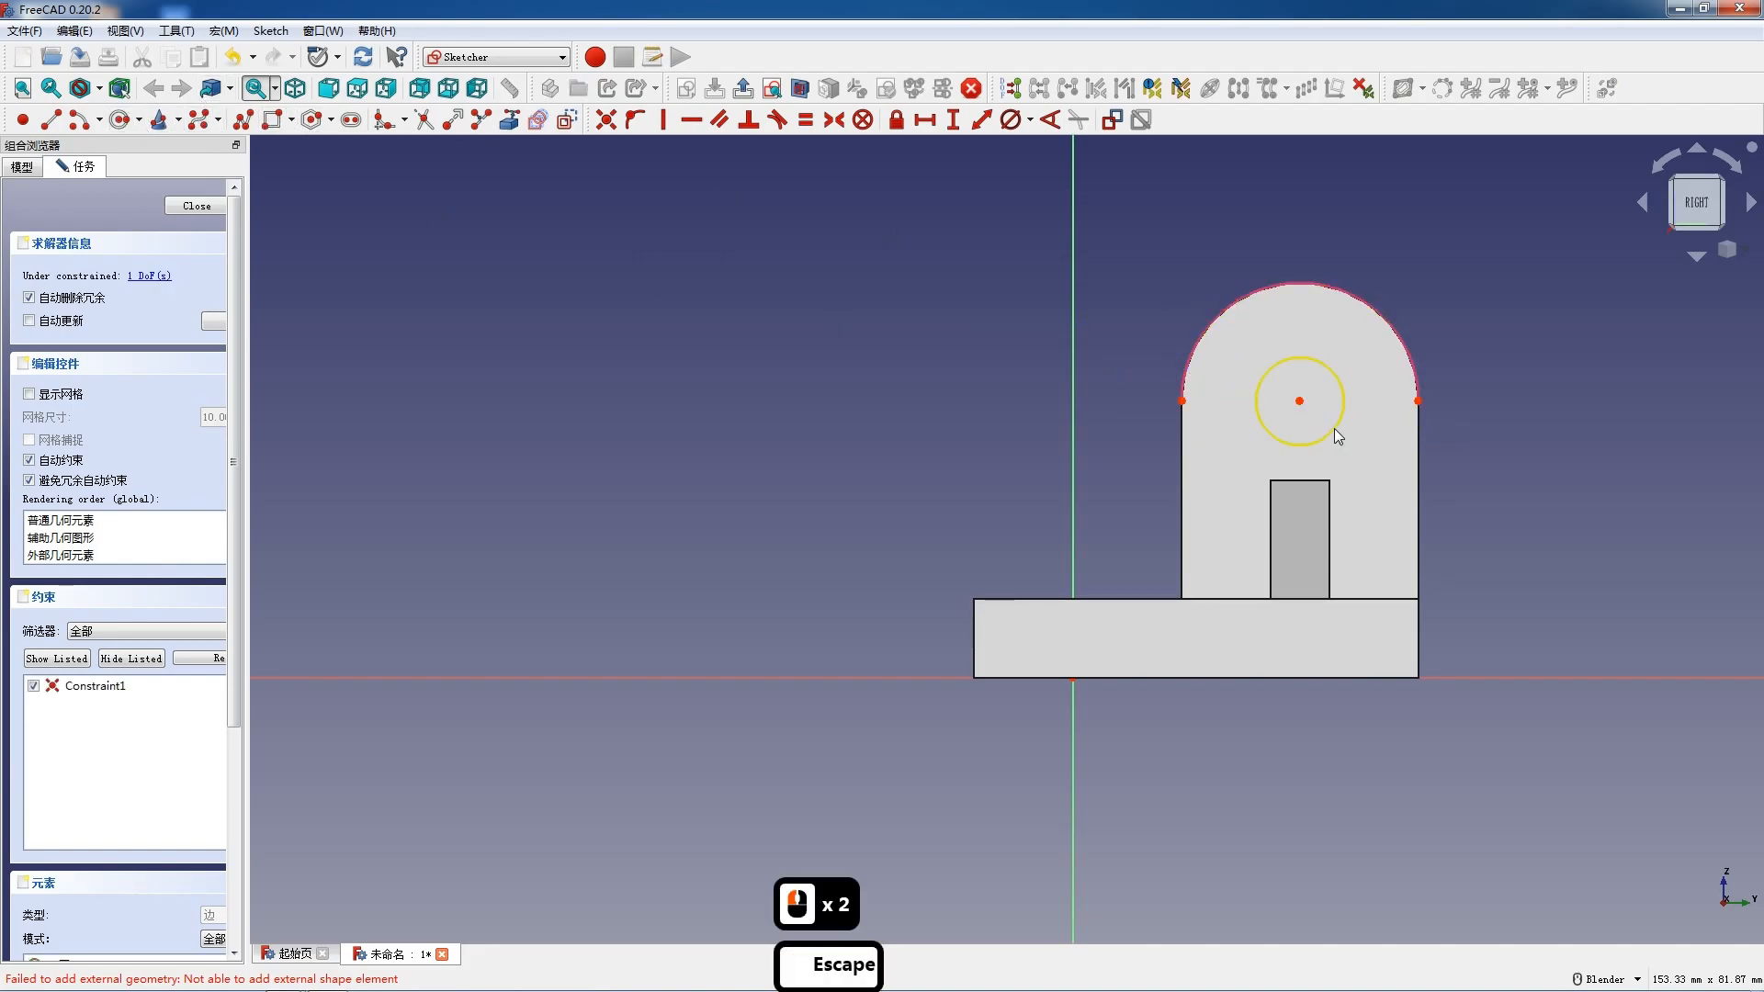
left_click(1334, 428)
left_click(1011, 119)
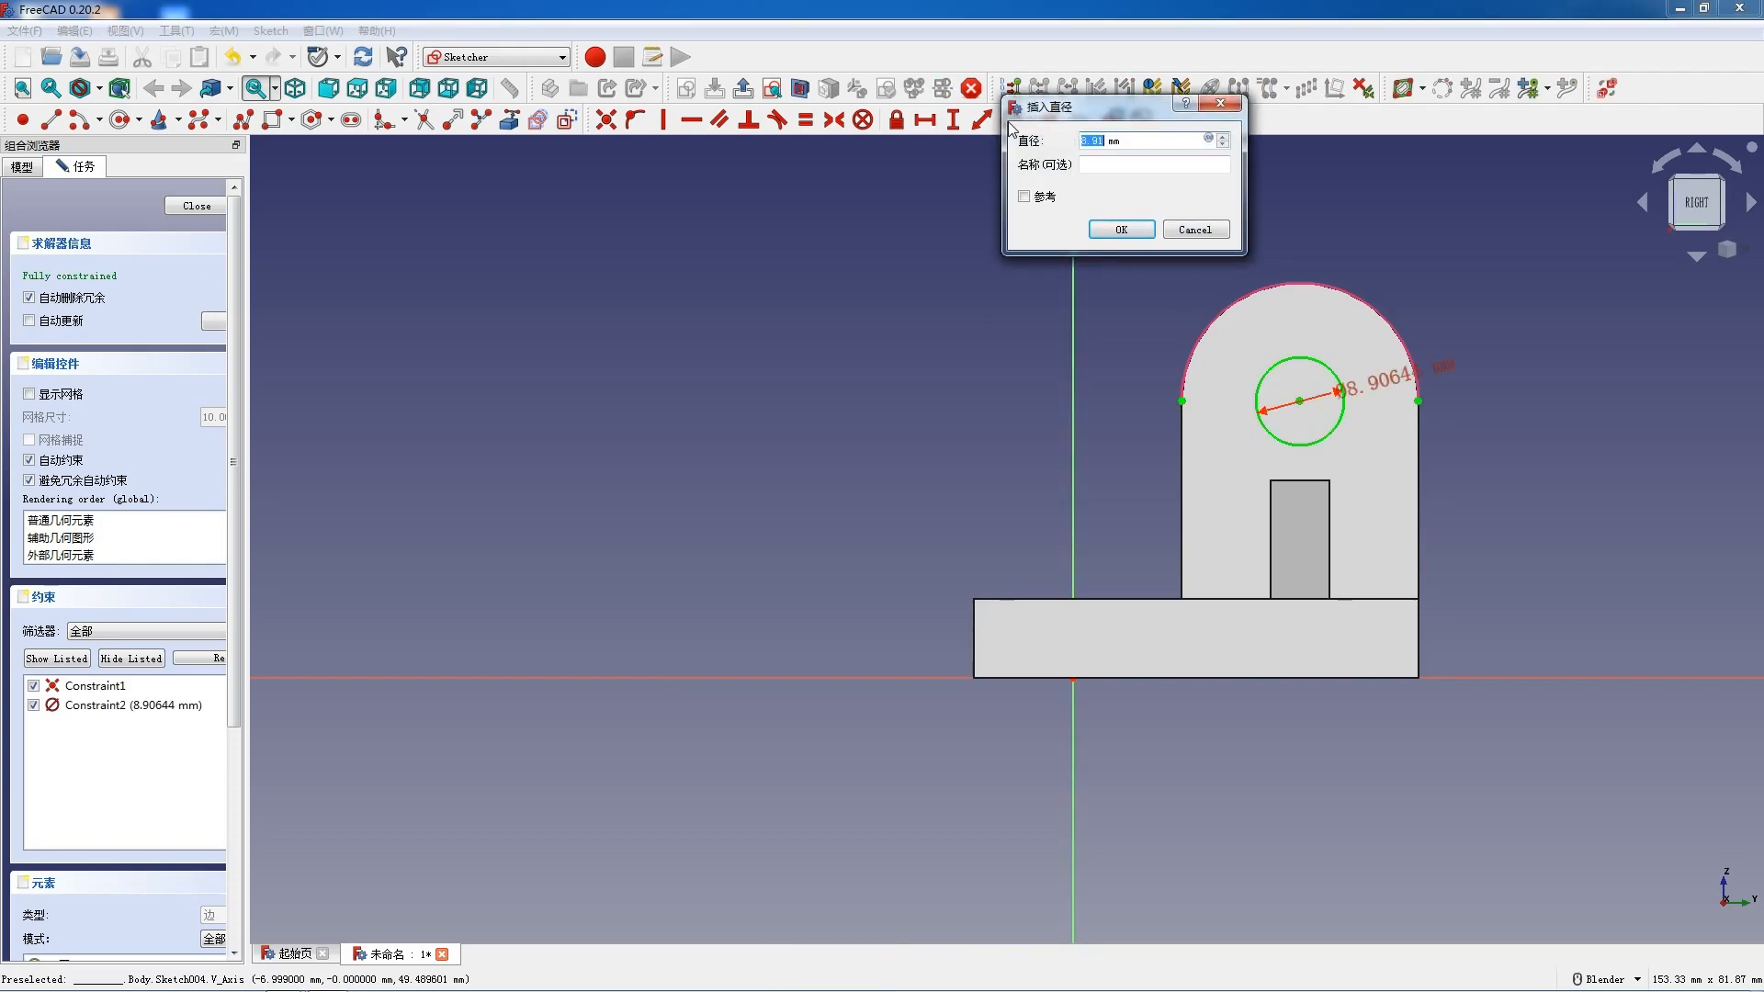
type("10")
key("Return")
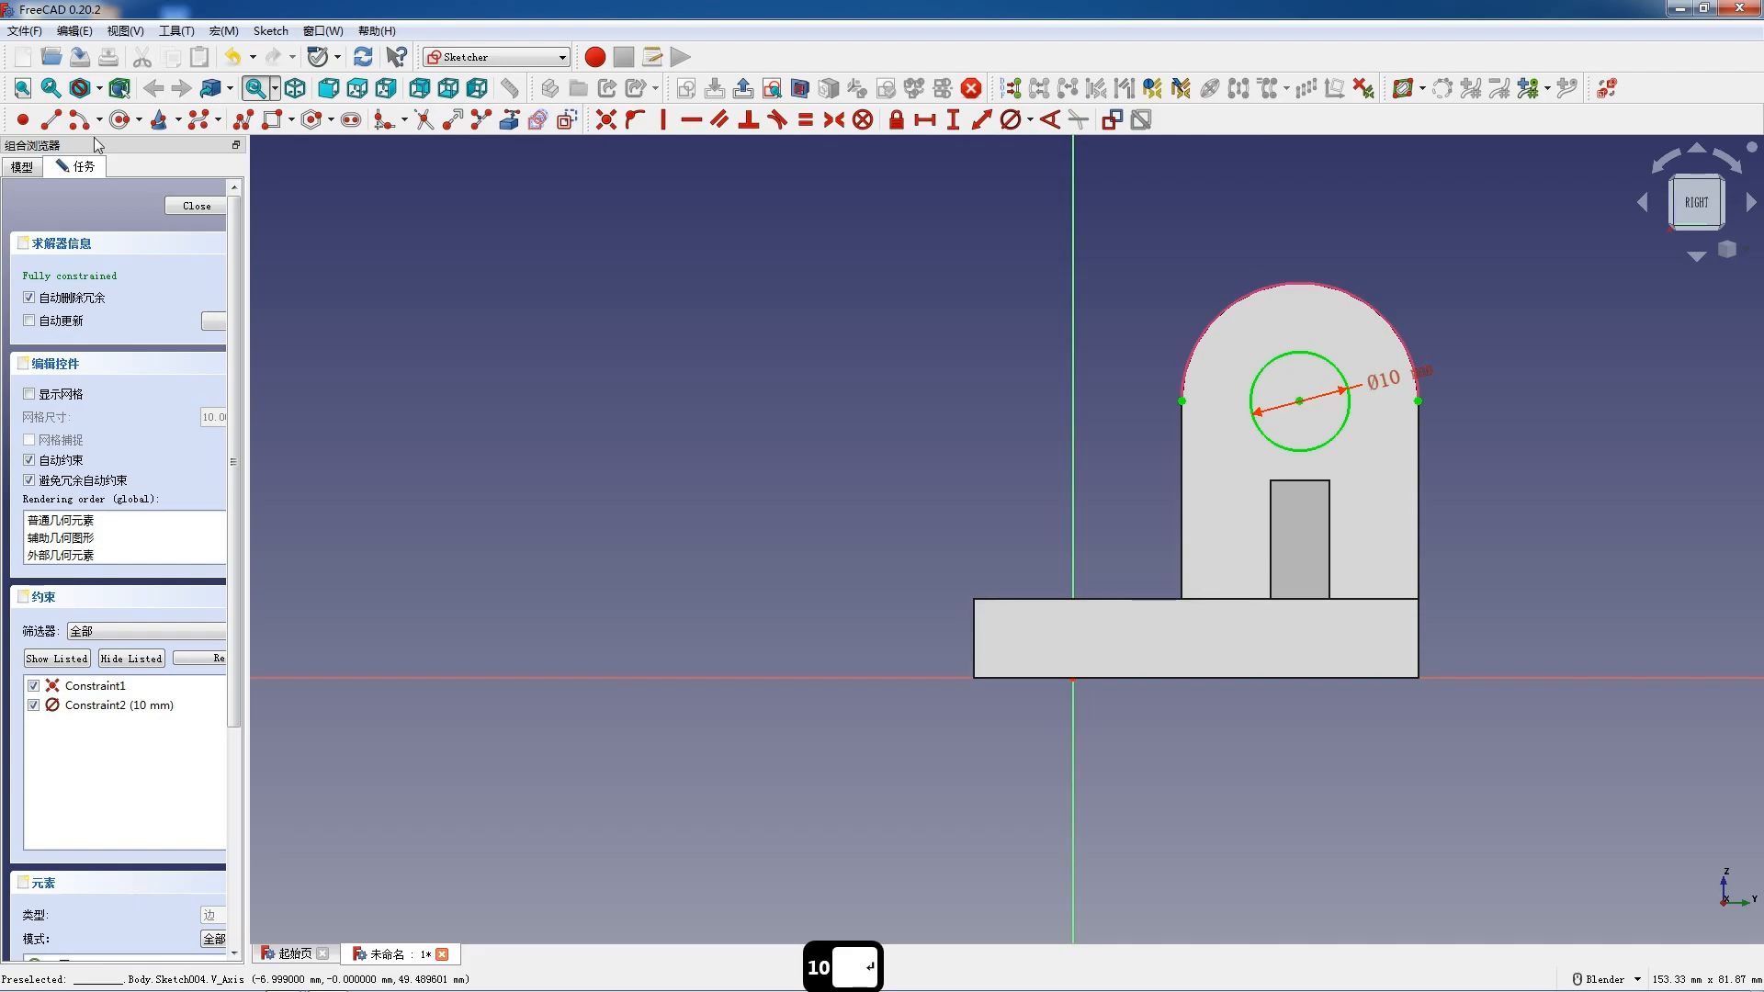
Close the circle sketch and pocket it through all to cut the hole in the upright
left_click(573, 156)
key("Escape")
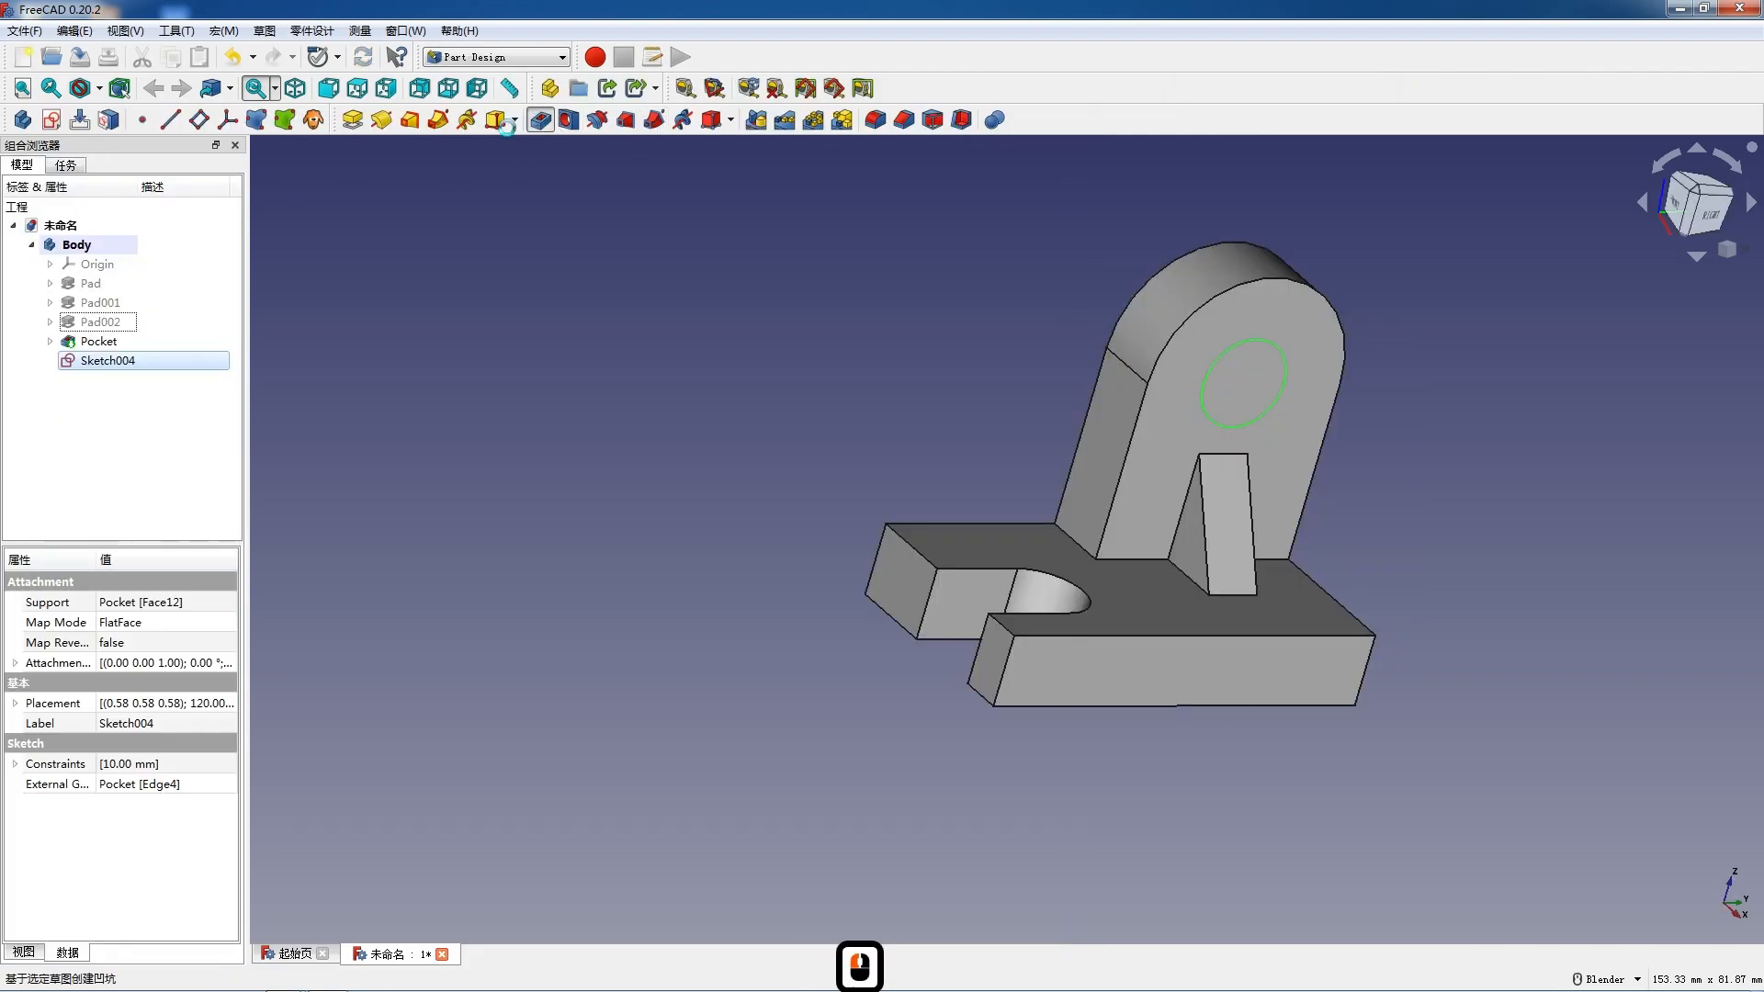
left_click(540, 119)
left_click(170, 276)
left_click(164, 303)
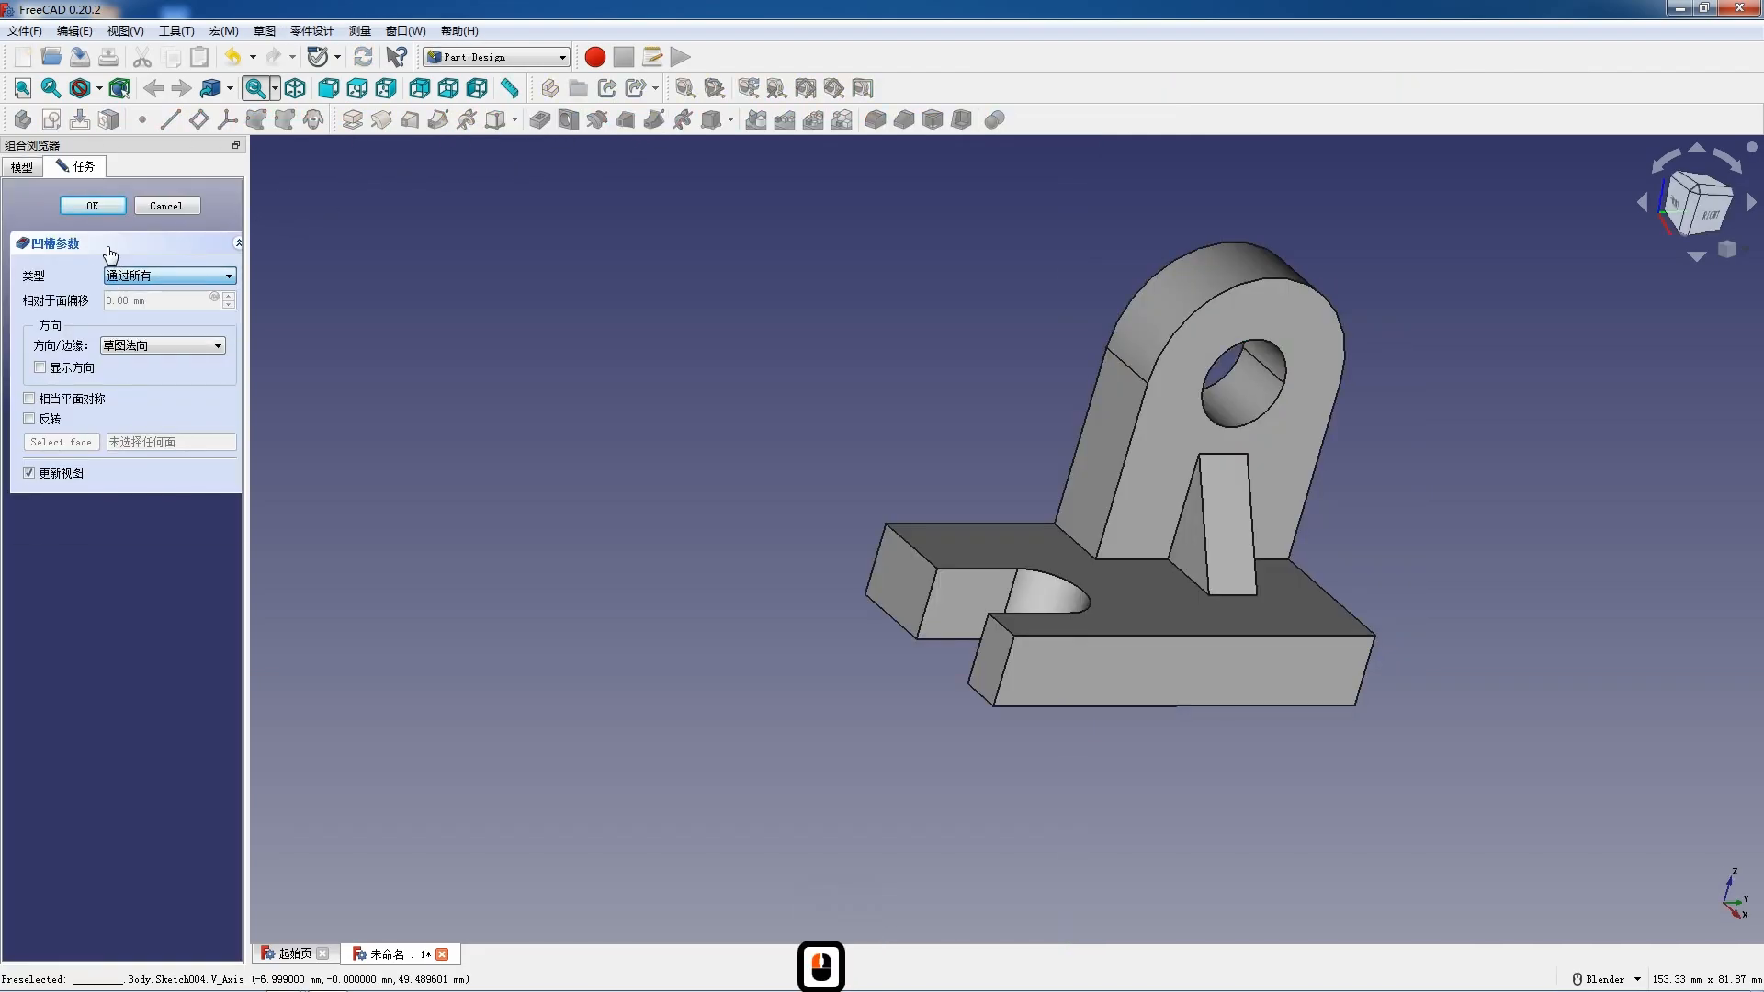
left_click(92, 206)
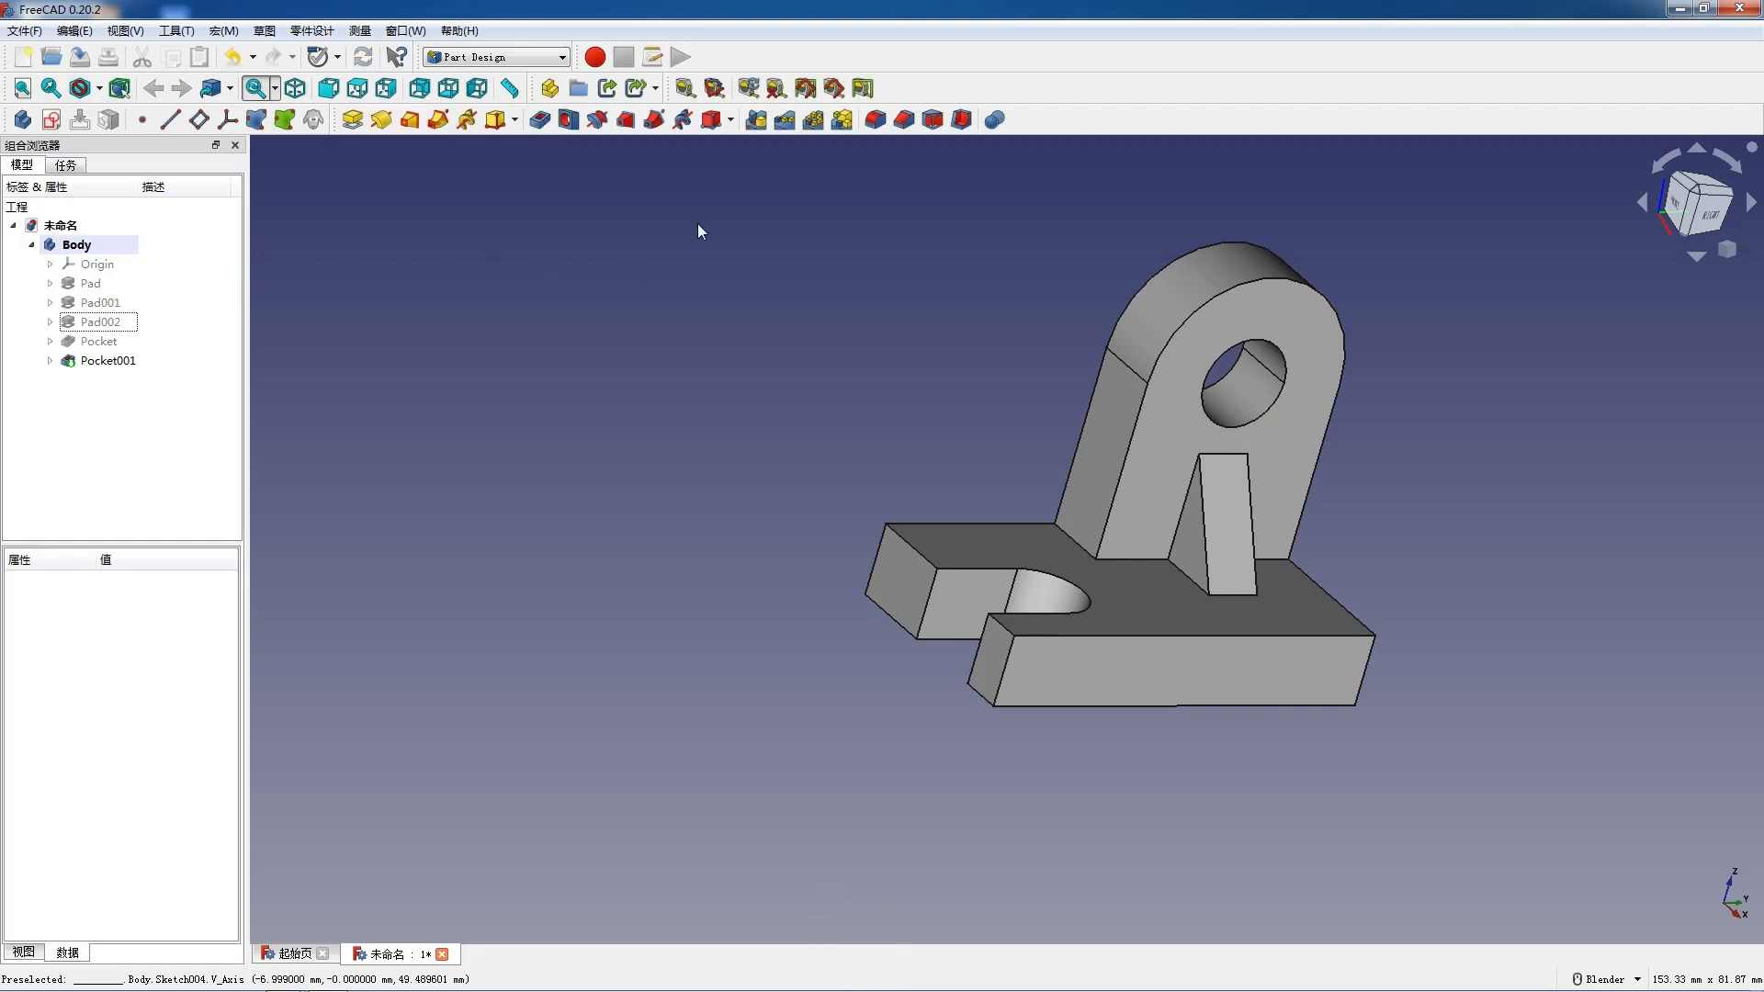
Set the model to the front view and switch to the TechDraw workbench
middle_click_drag(996, 354, 1057, 405)
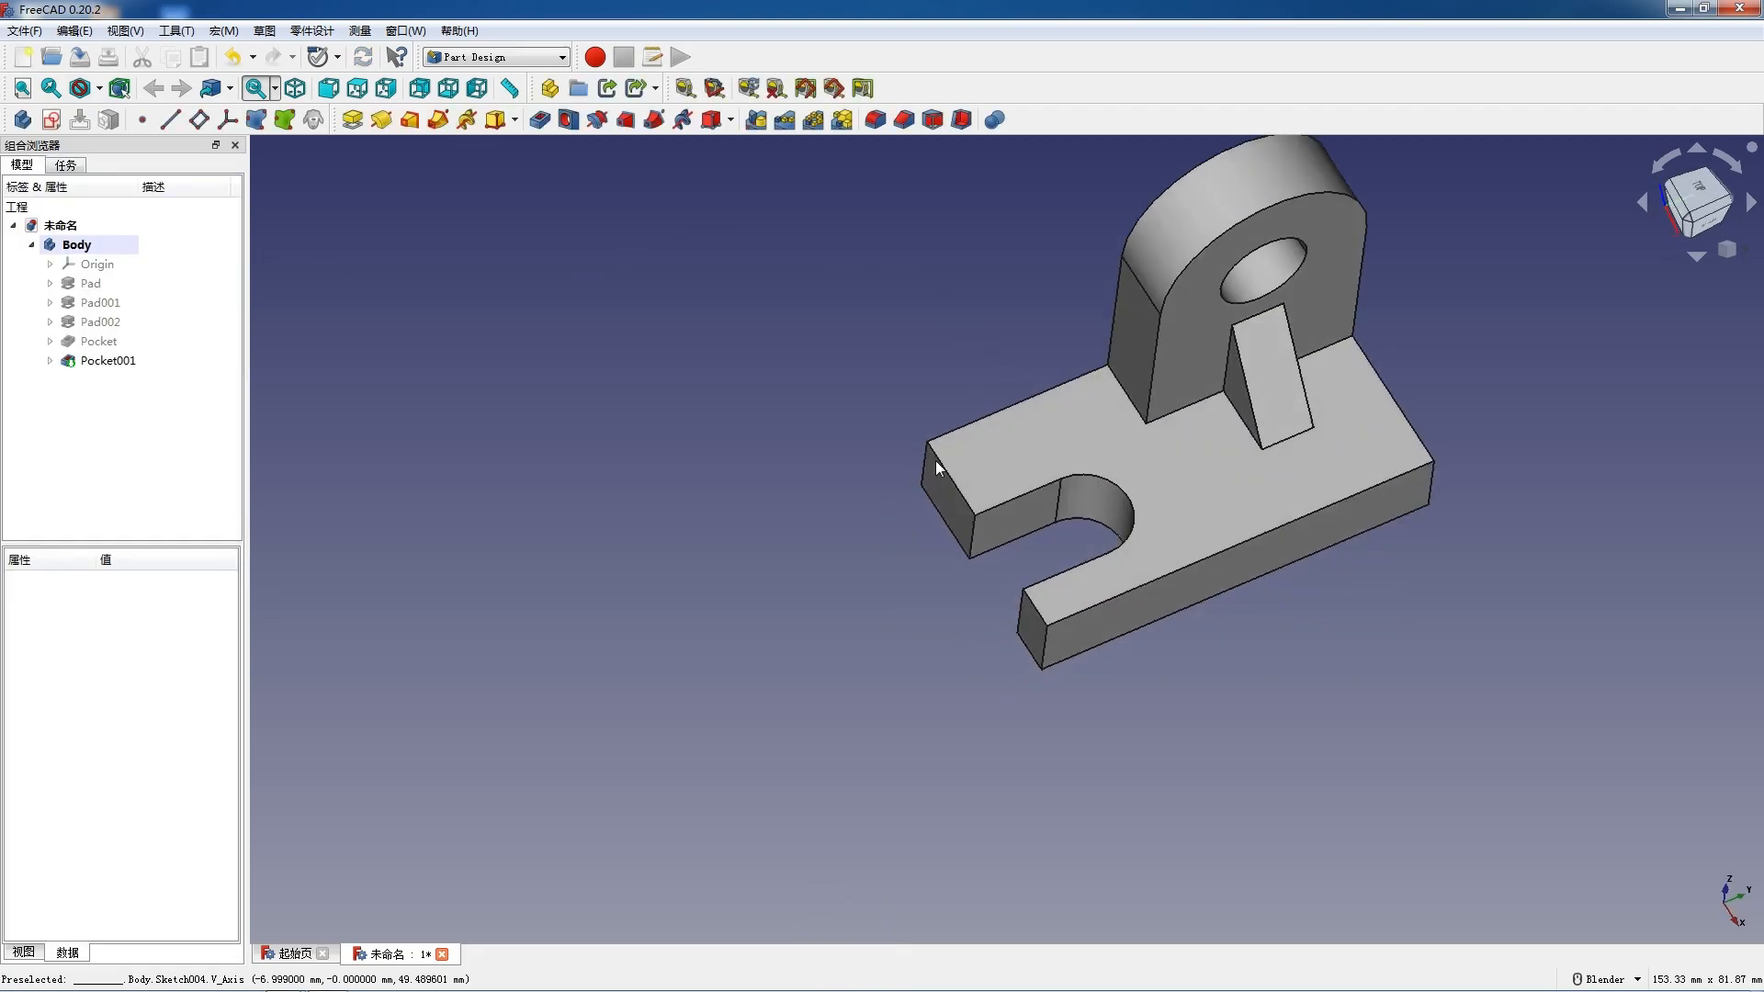
scroll(1063, 422, "down", 4)
scroll(1109, 423, "up", 4)
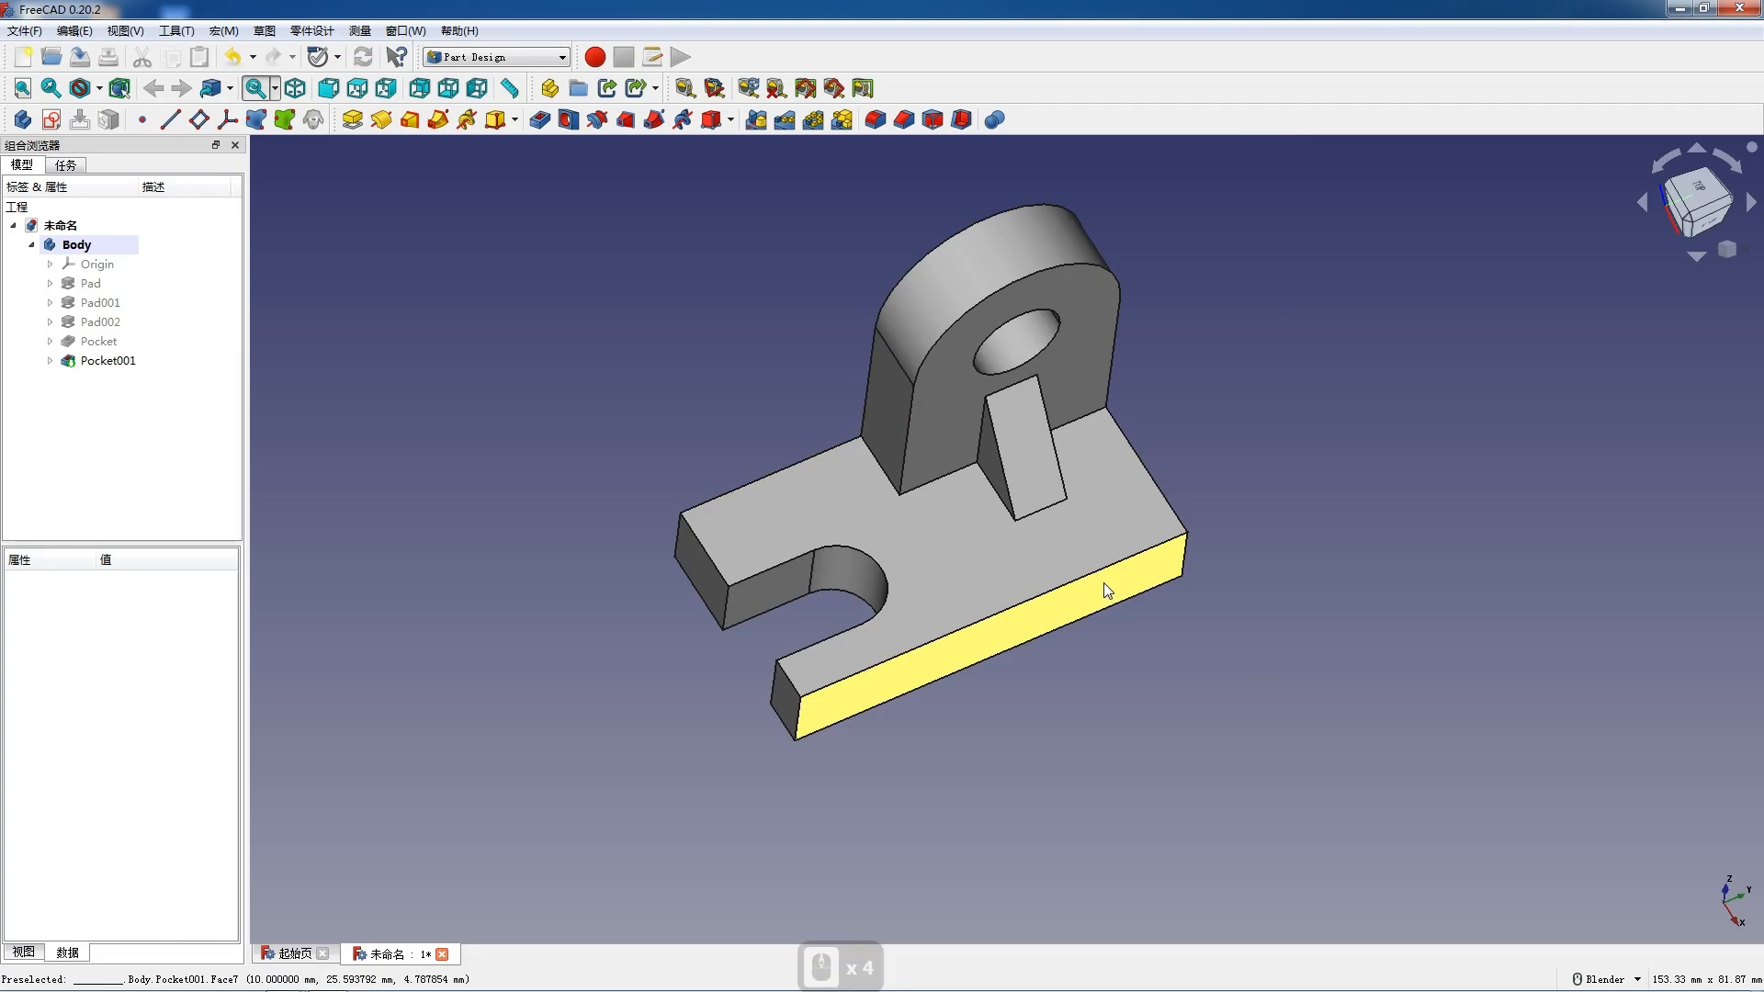
left_click(328, 88)
left_click(483, 57)
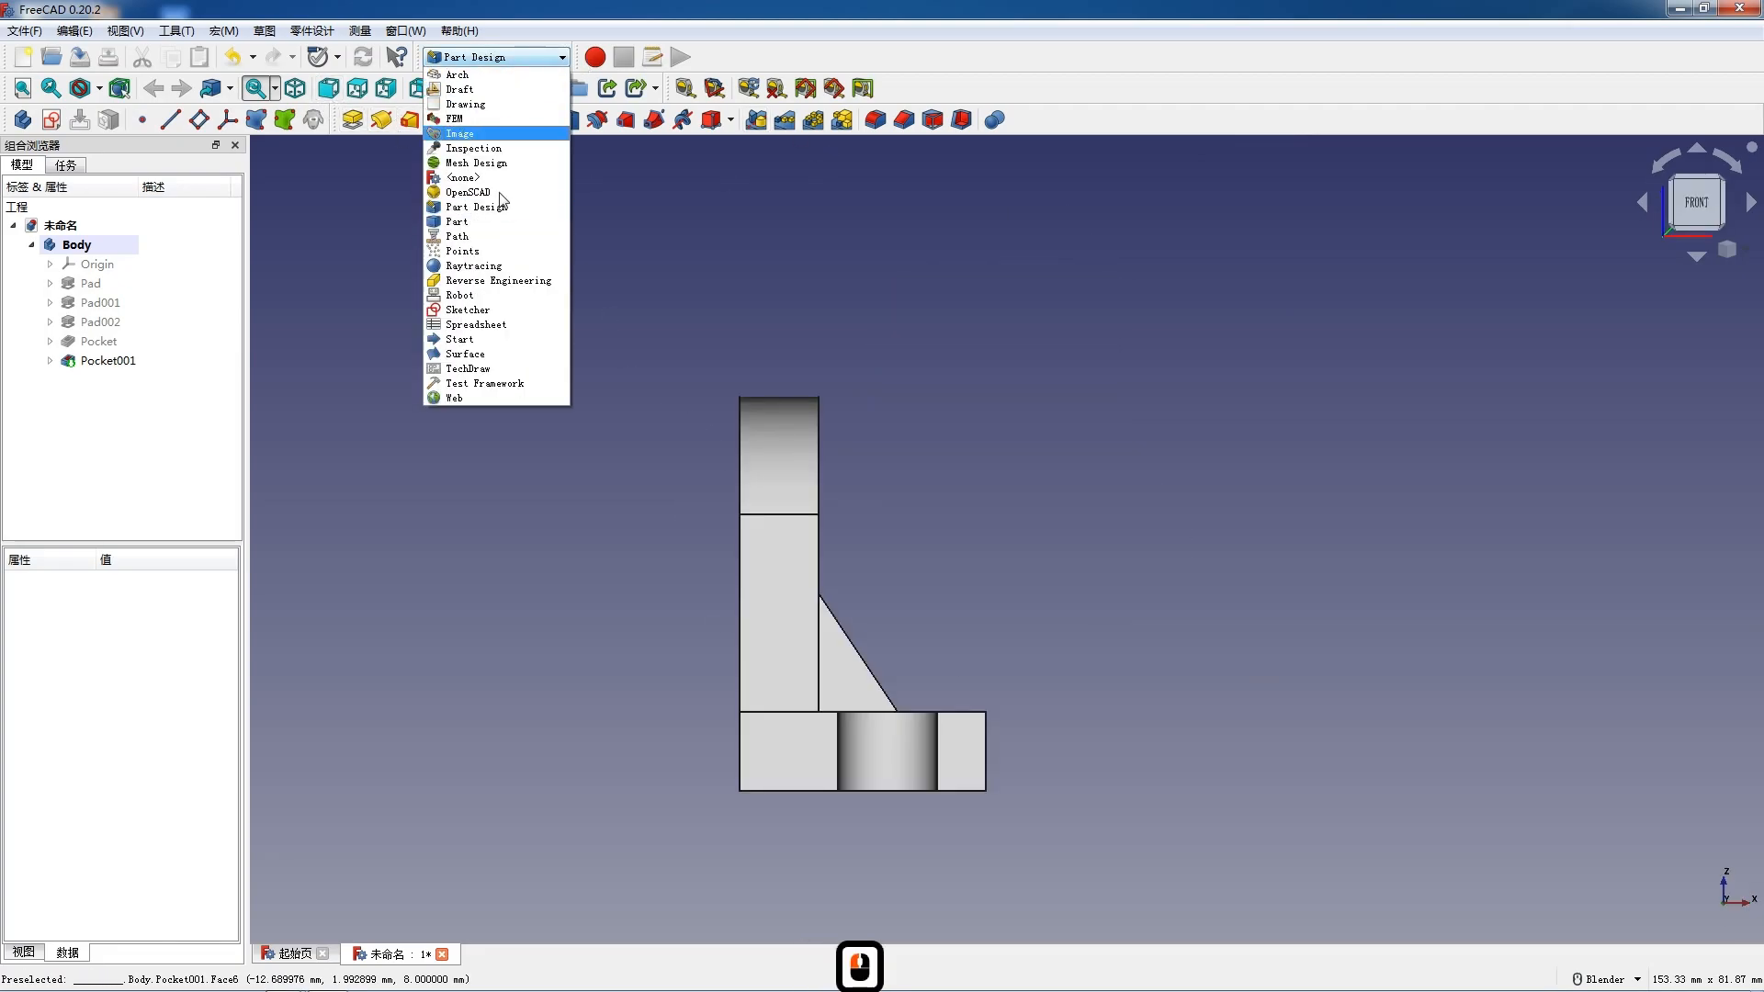
left_click(473, 364)
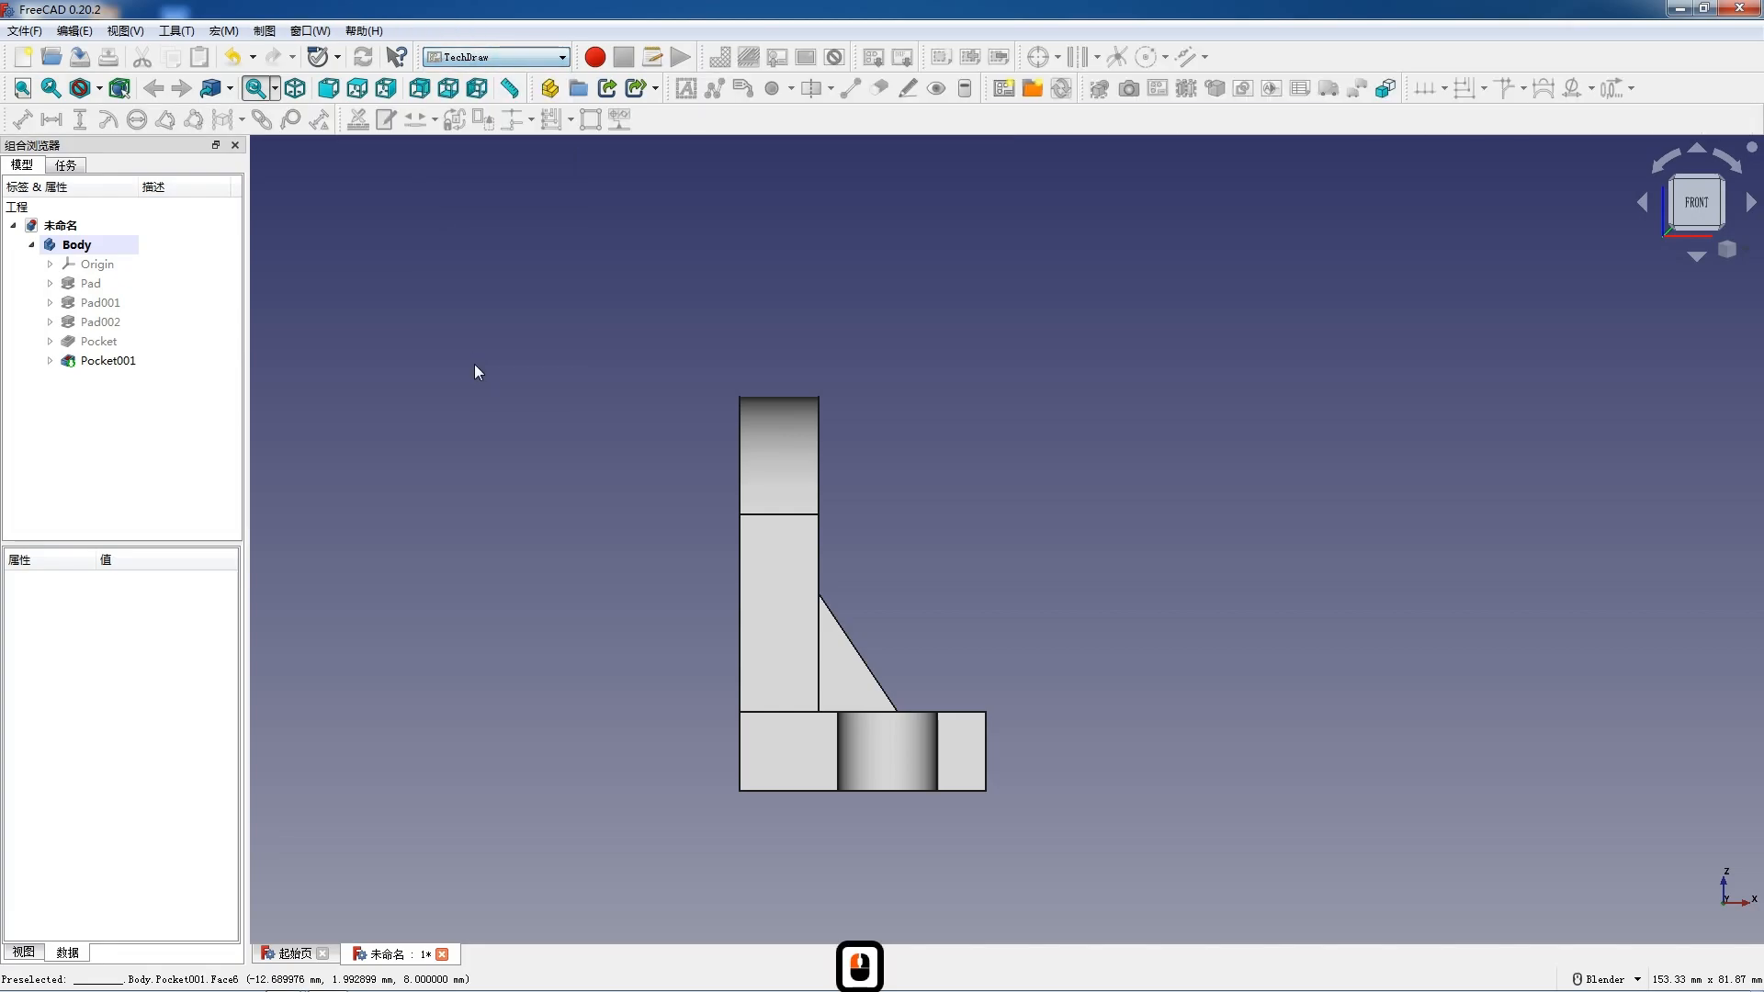
Insert a drawing page from the custom template with the channel's title block
left_click(1033, 88)
double_click(510, 315)
double_click(510, 276)
double_click(512, 332)
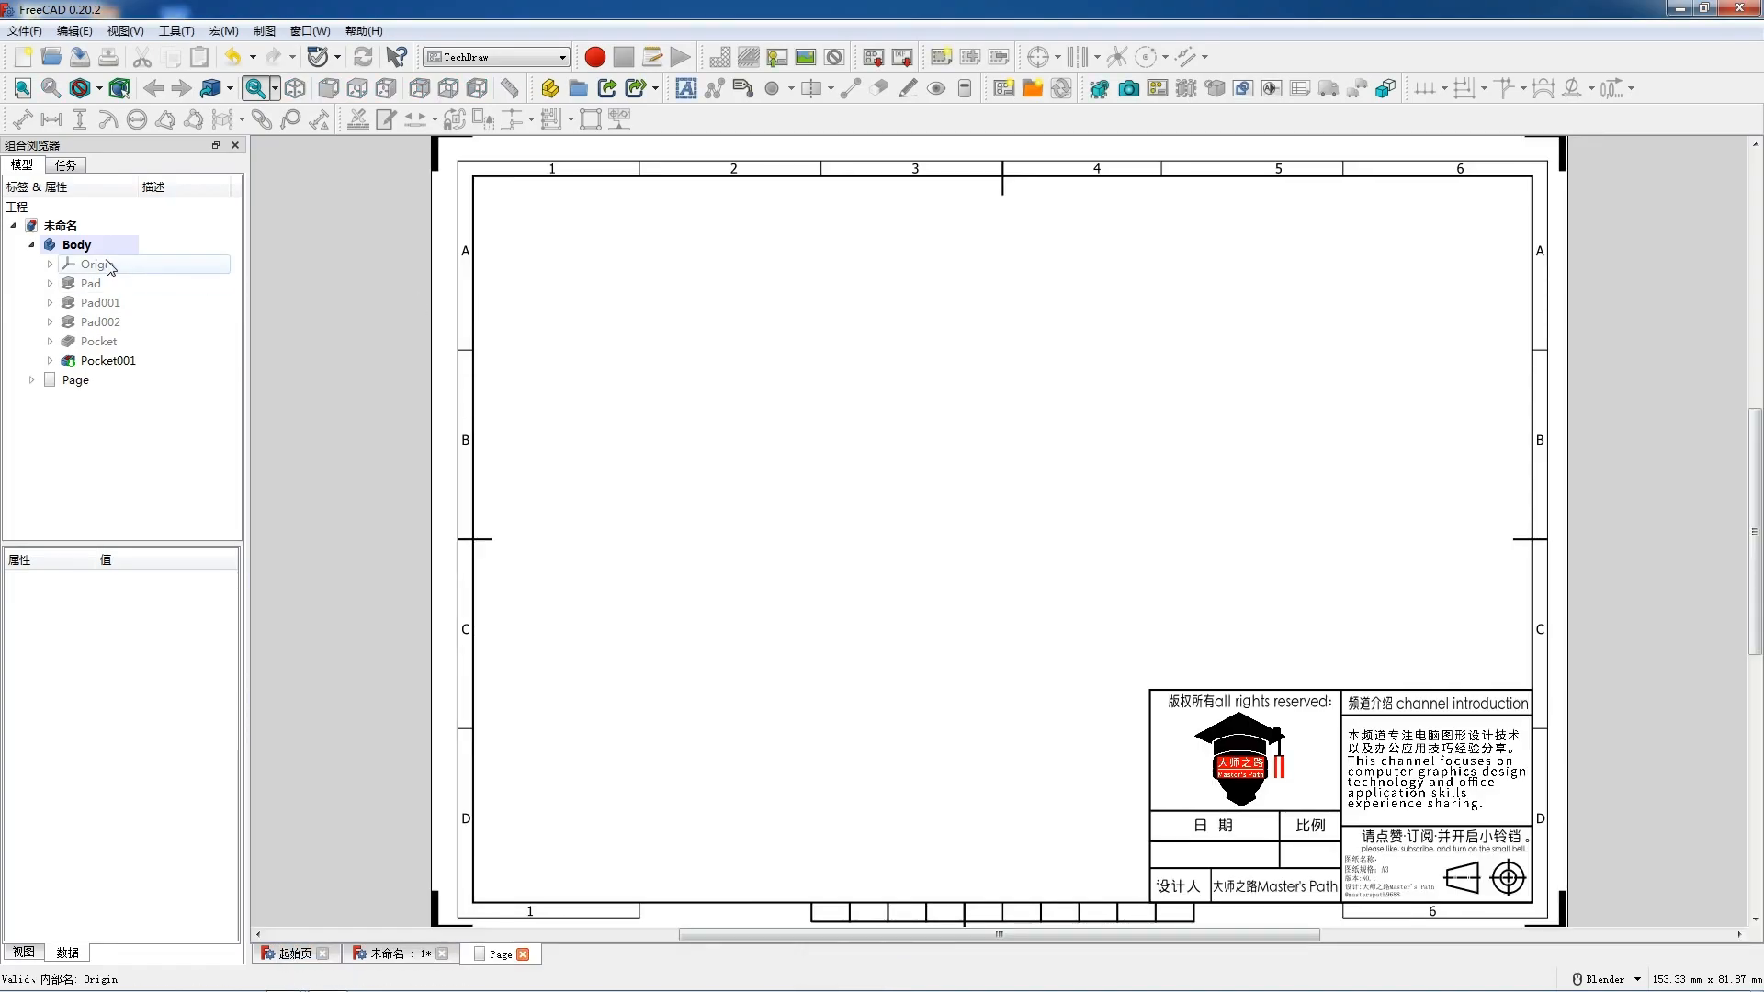
Insert a projection group of the Body on the page and open its settings
left_click(88, 244)
left_click(1157, 89)
left_click(55, 205)
double_click(75, 384)
left_click(78, 170)
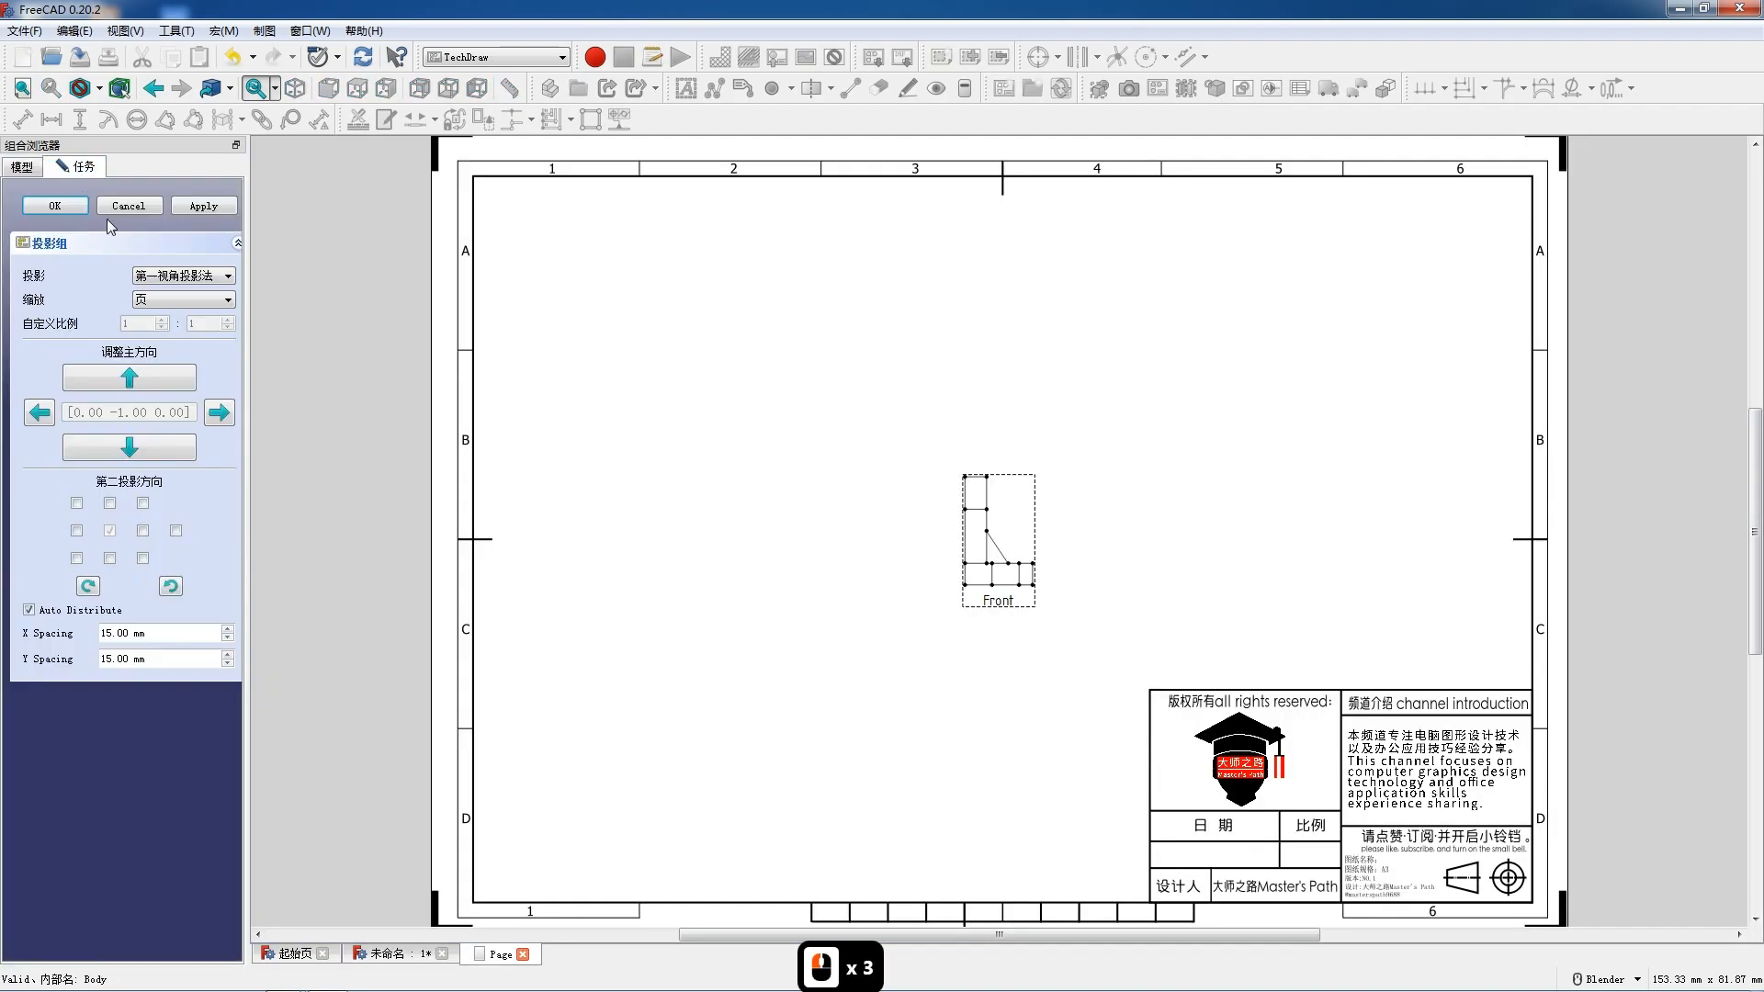
Set the projection group's scale to custom 2:1 and add the Top and Left projections
left_click(167, 300)
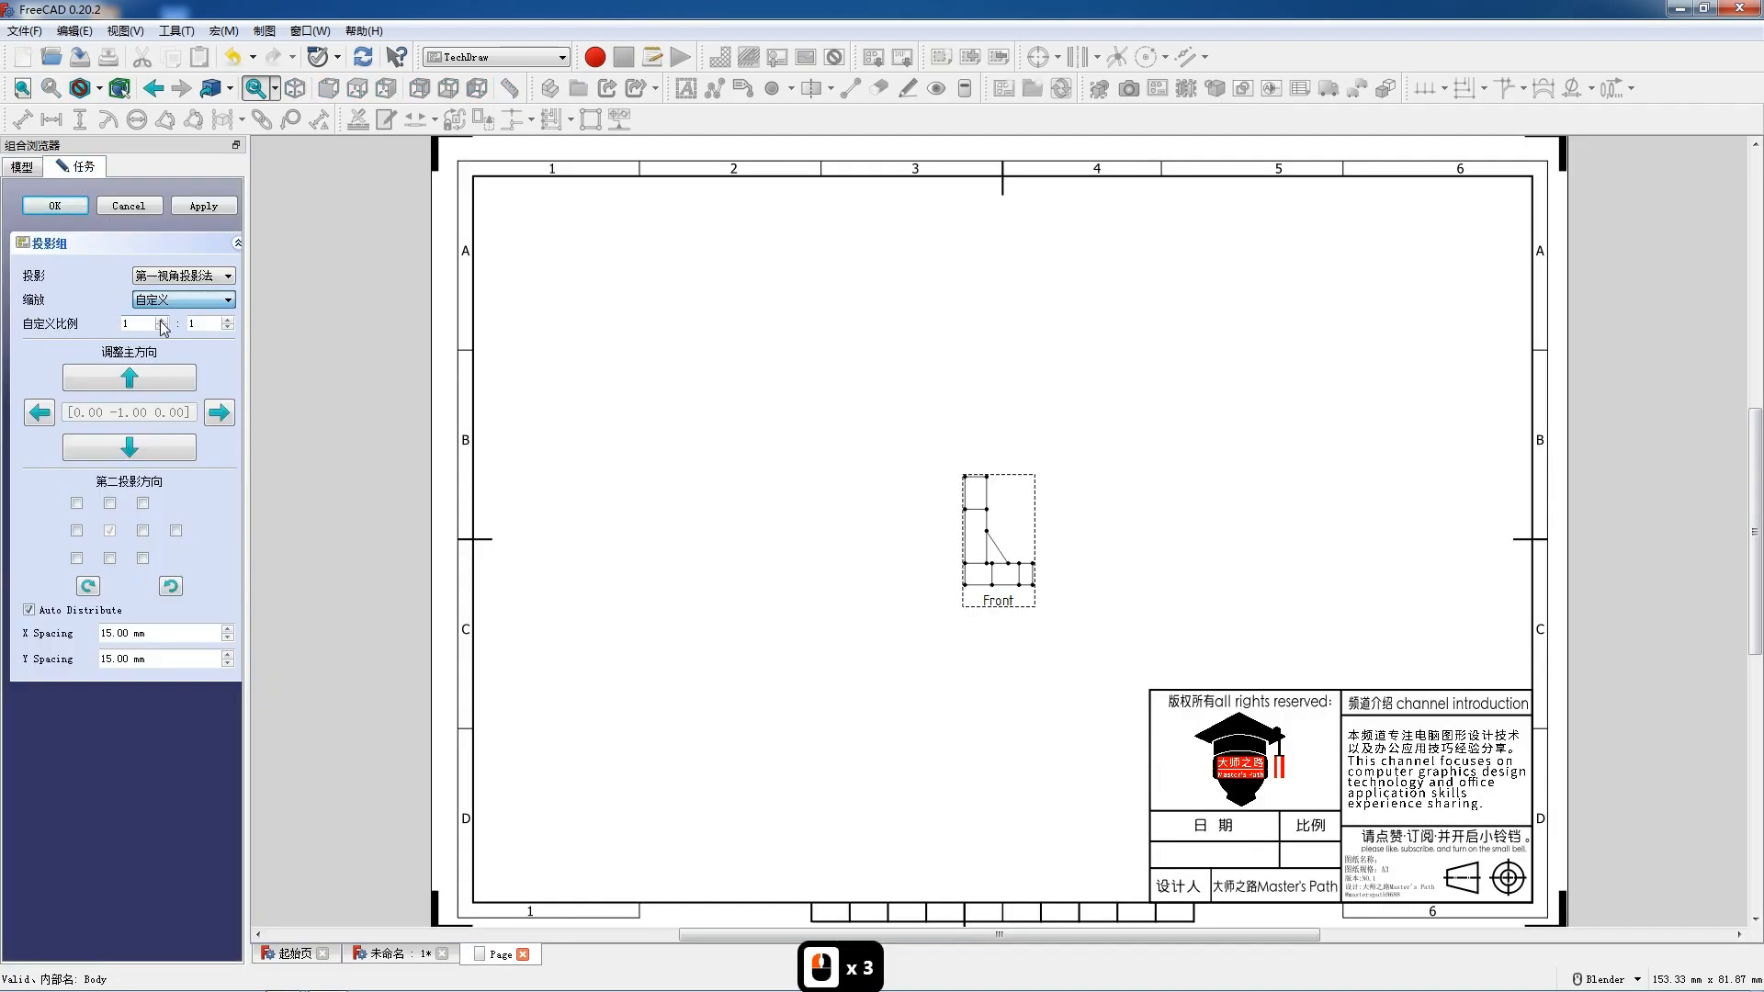
left_click(109, 558)
left_click(142, 530)
scroll(746, 400, "down", 2)
scroll(746, 400, "down", 1)
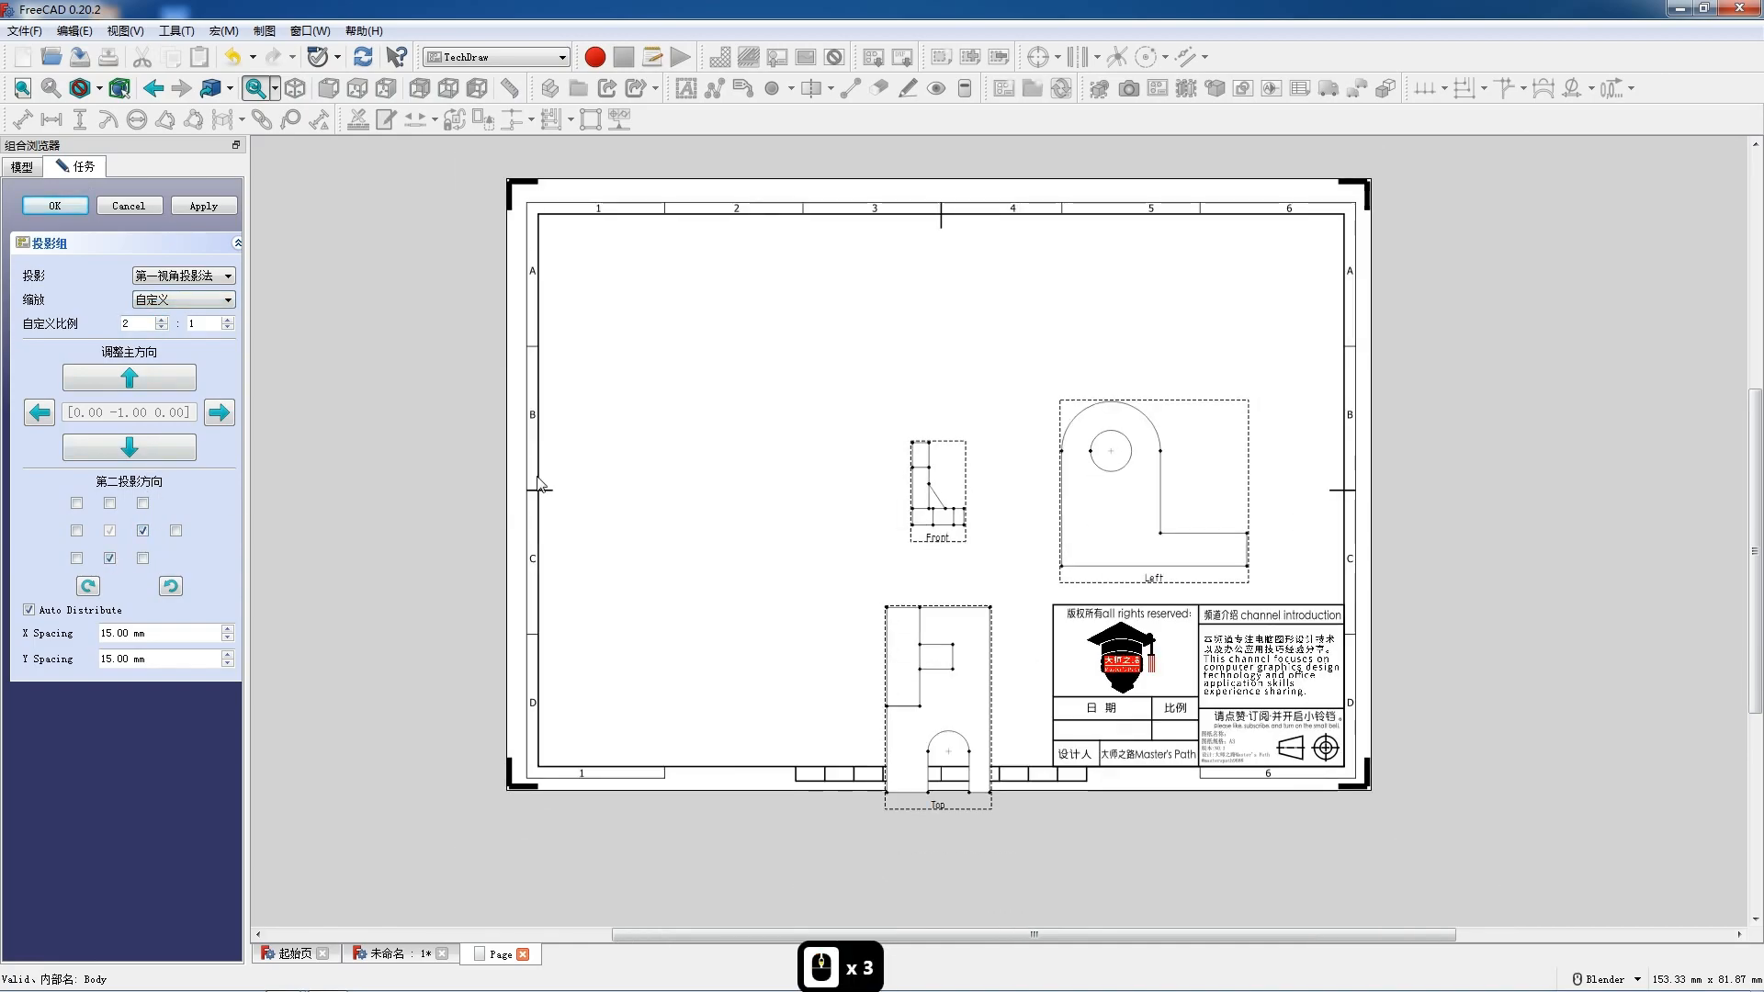
Replace the Left projection with the Right and FrontTopRight ones, and move the view group higher on the sheet
left_click(143, 531)
left_click(77, 531)
left_click(77, 558)
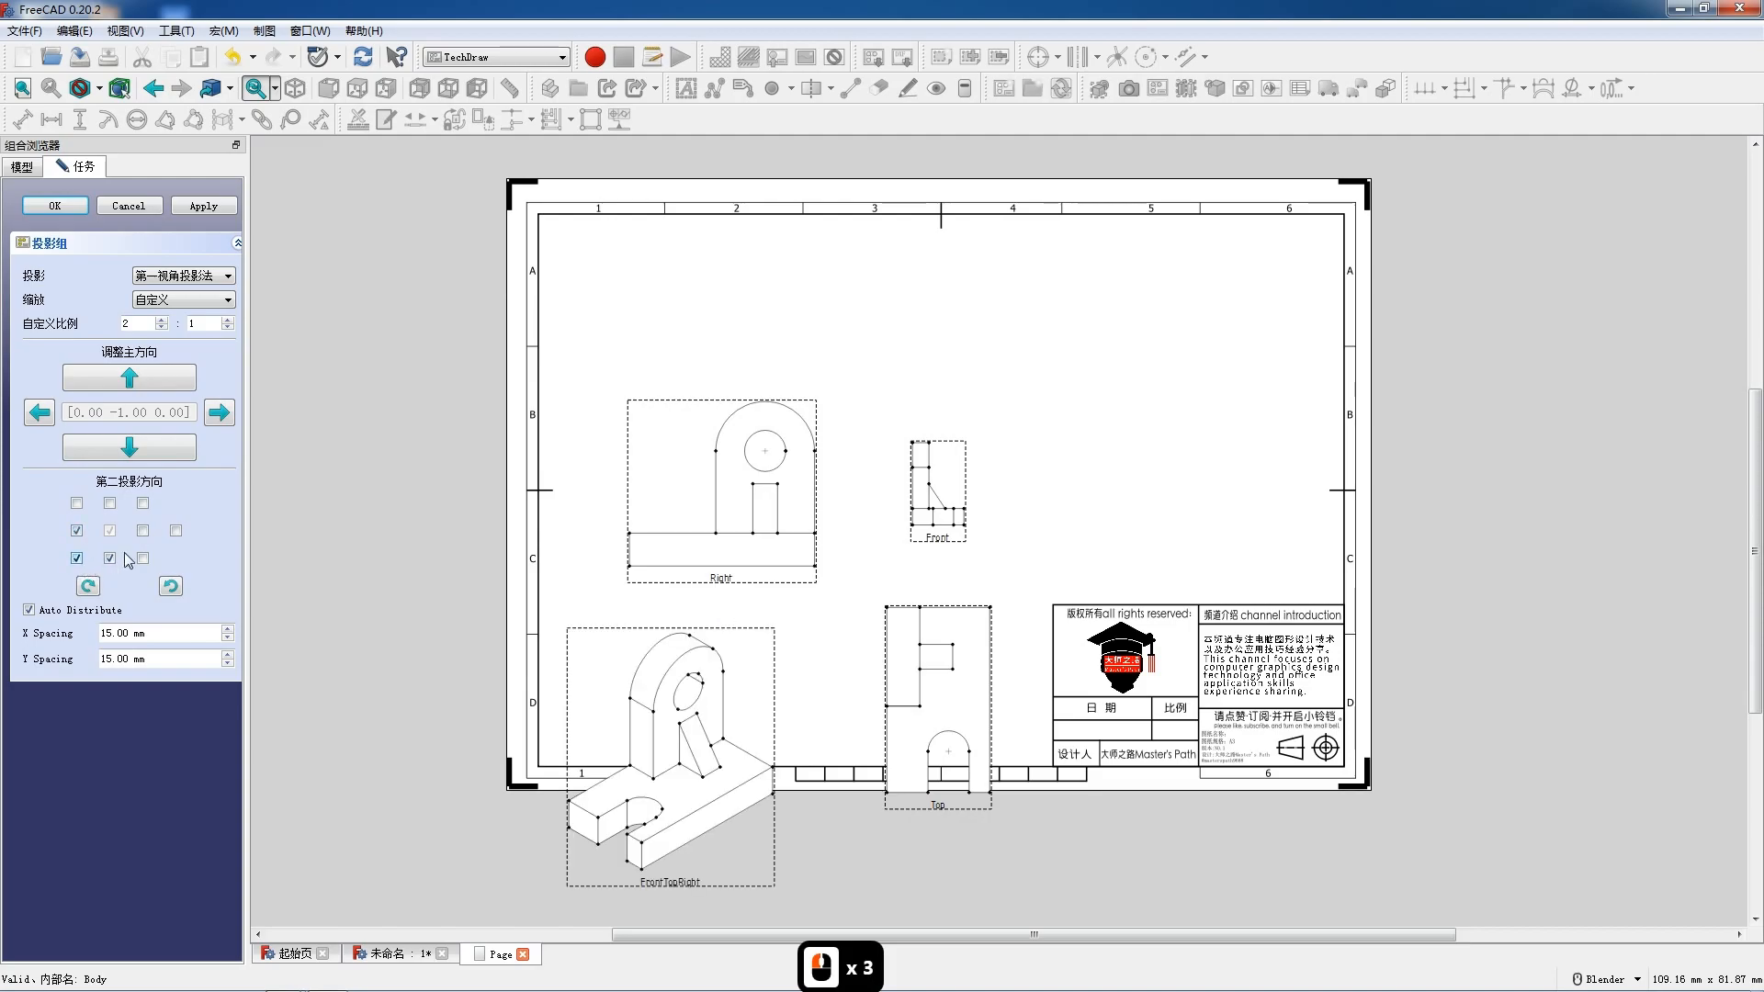
left_click_drag(948, 543, 1007, 389)
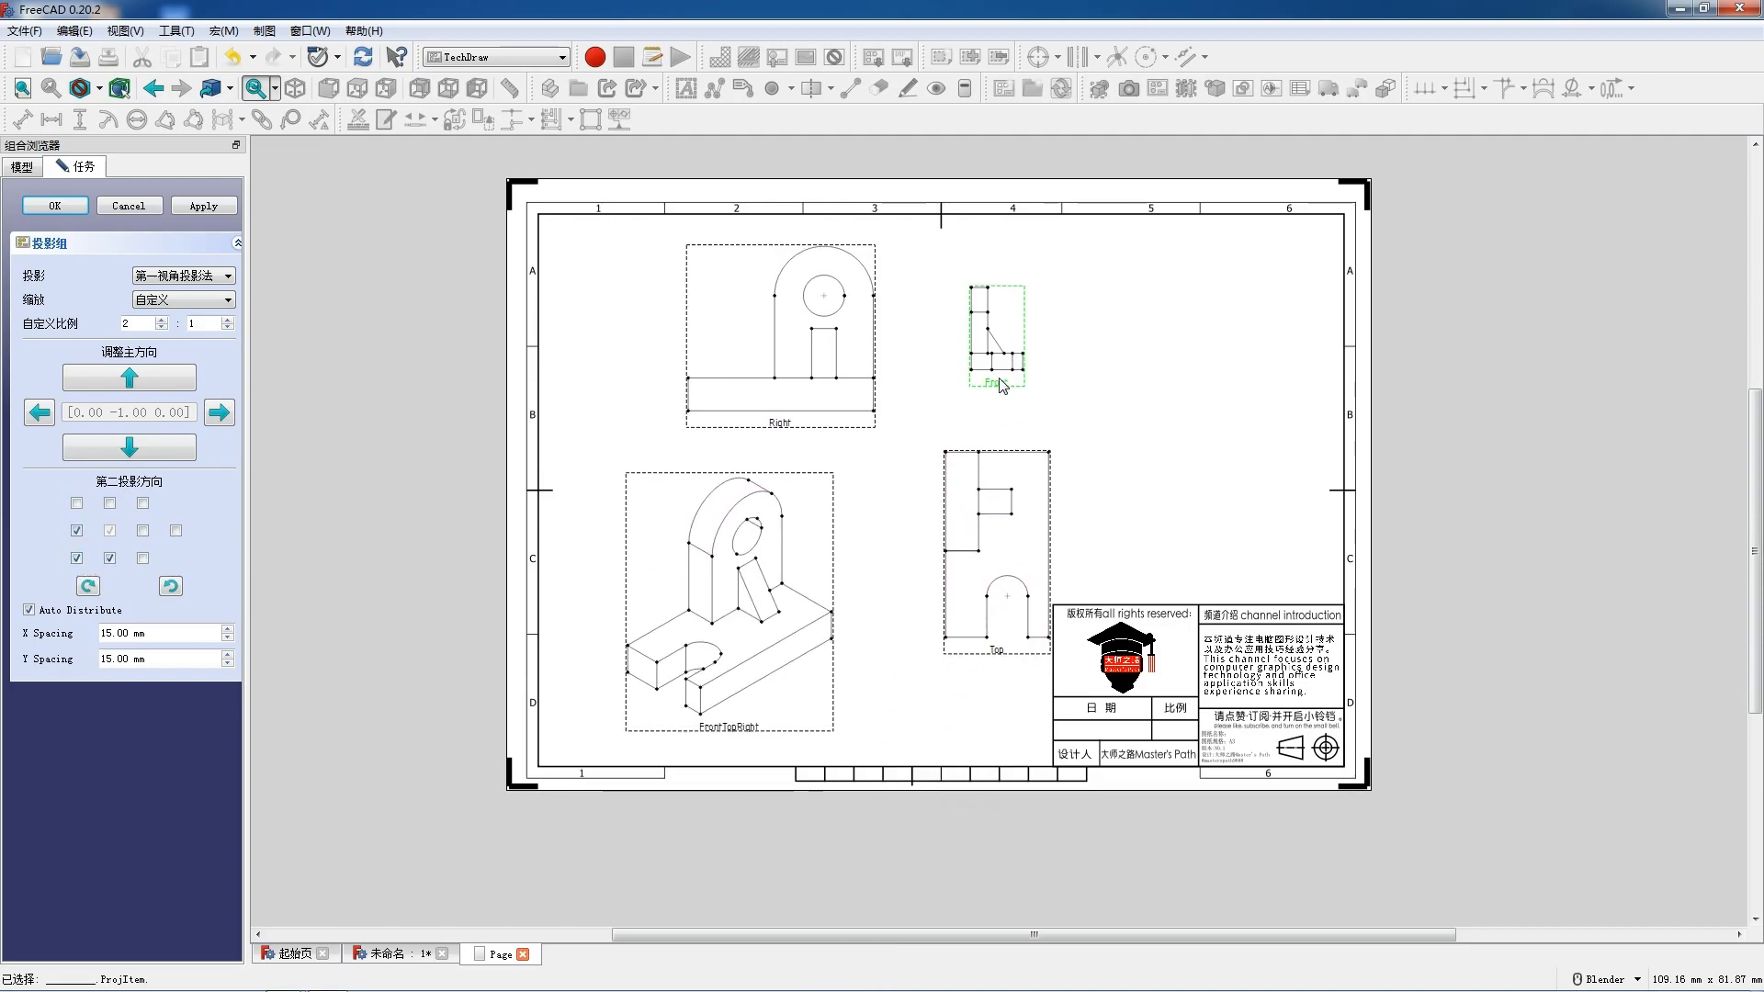
left_click(56, 206)
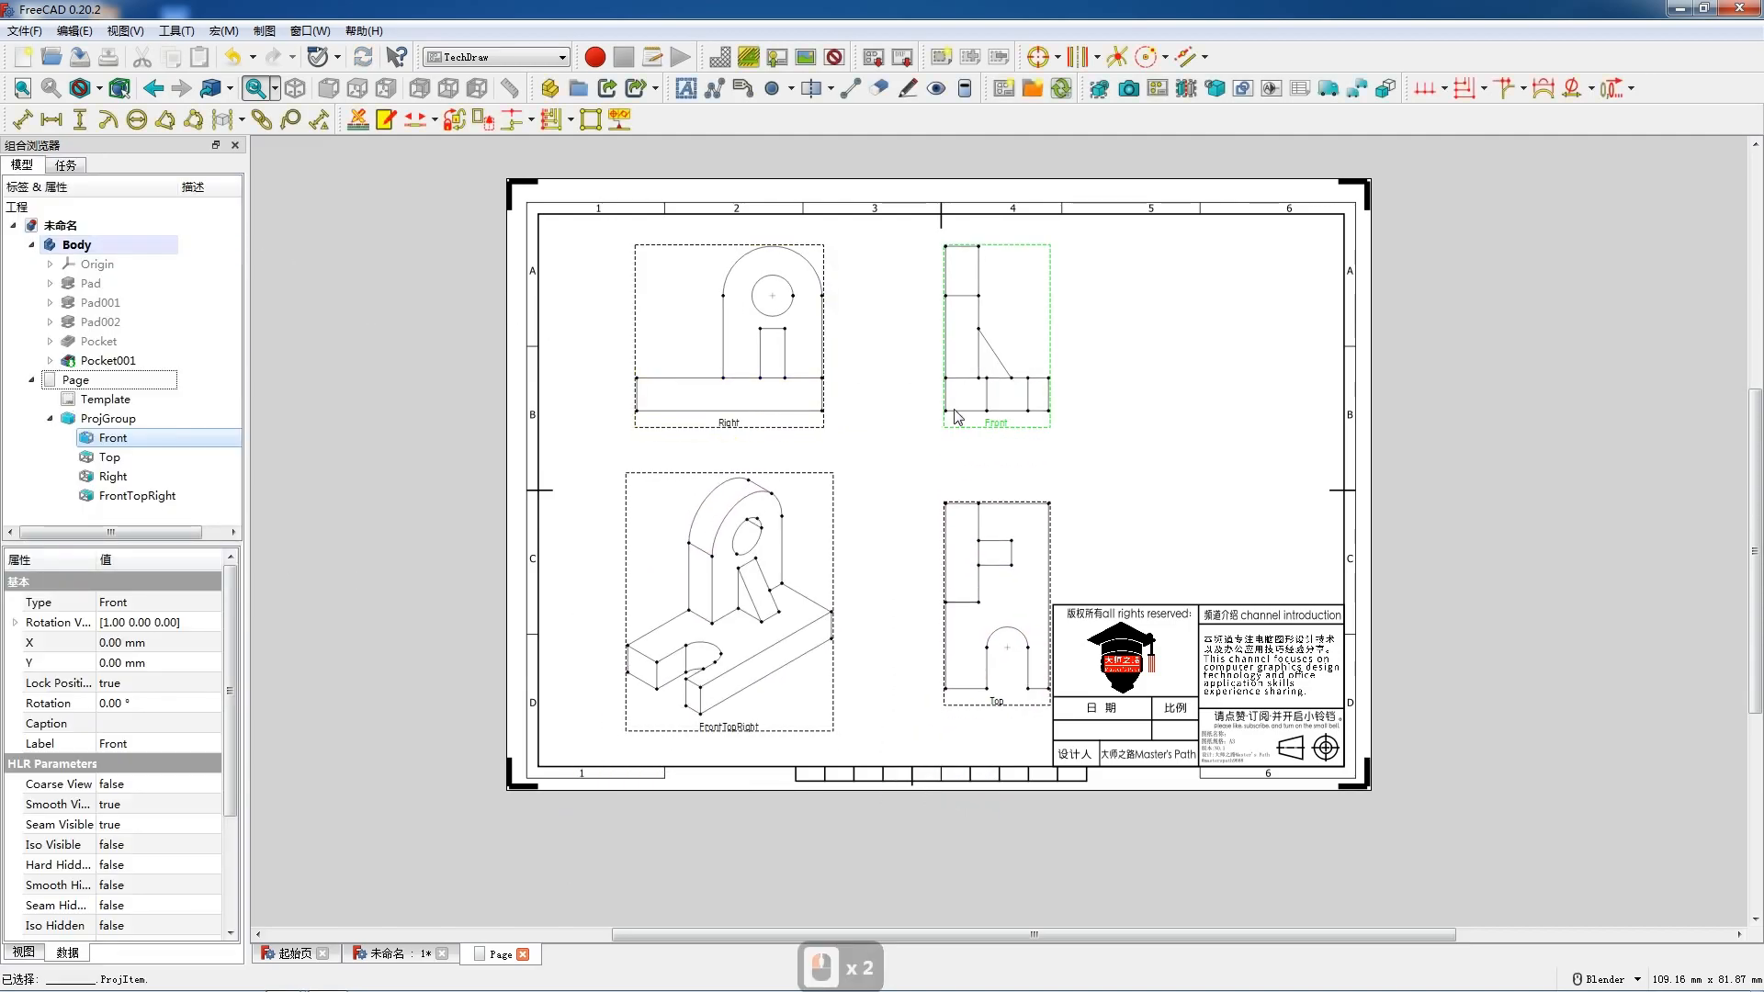
Rearrange the views with Front above Top, Right beside Front, and FrontTopRight above the title block
left_click_drag(991, 429, 722, 434)
left_click_drag(461, 432, 966, 433)
left_click_drag(460, 733, 1199, 544)
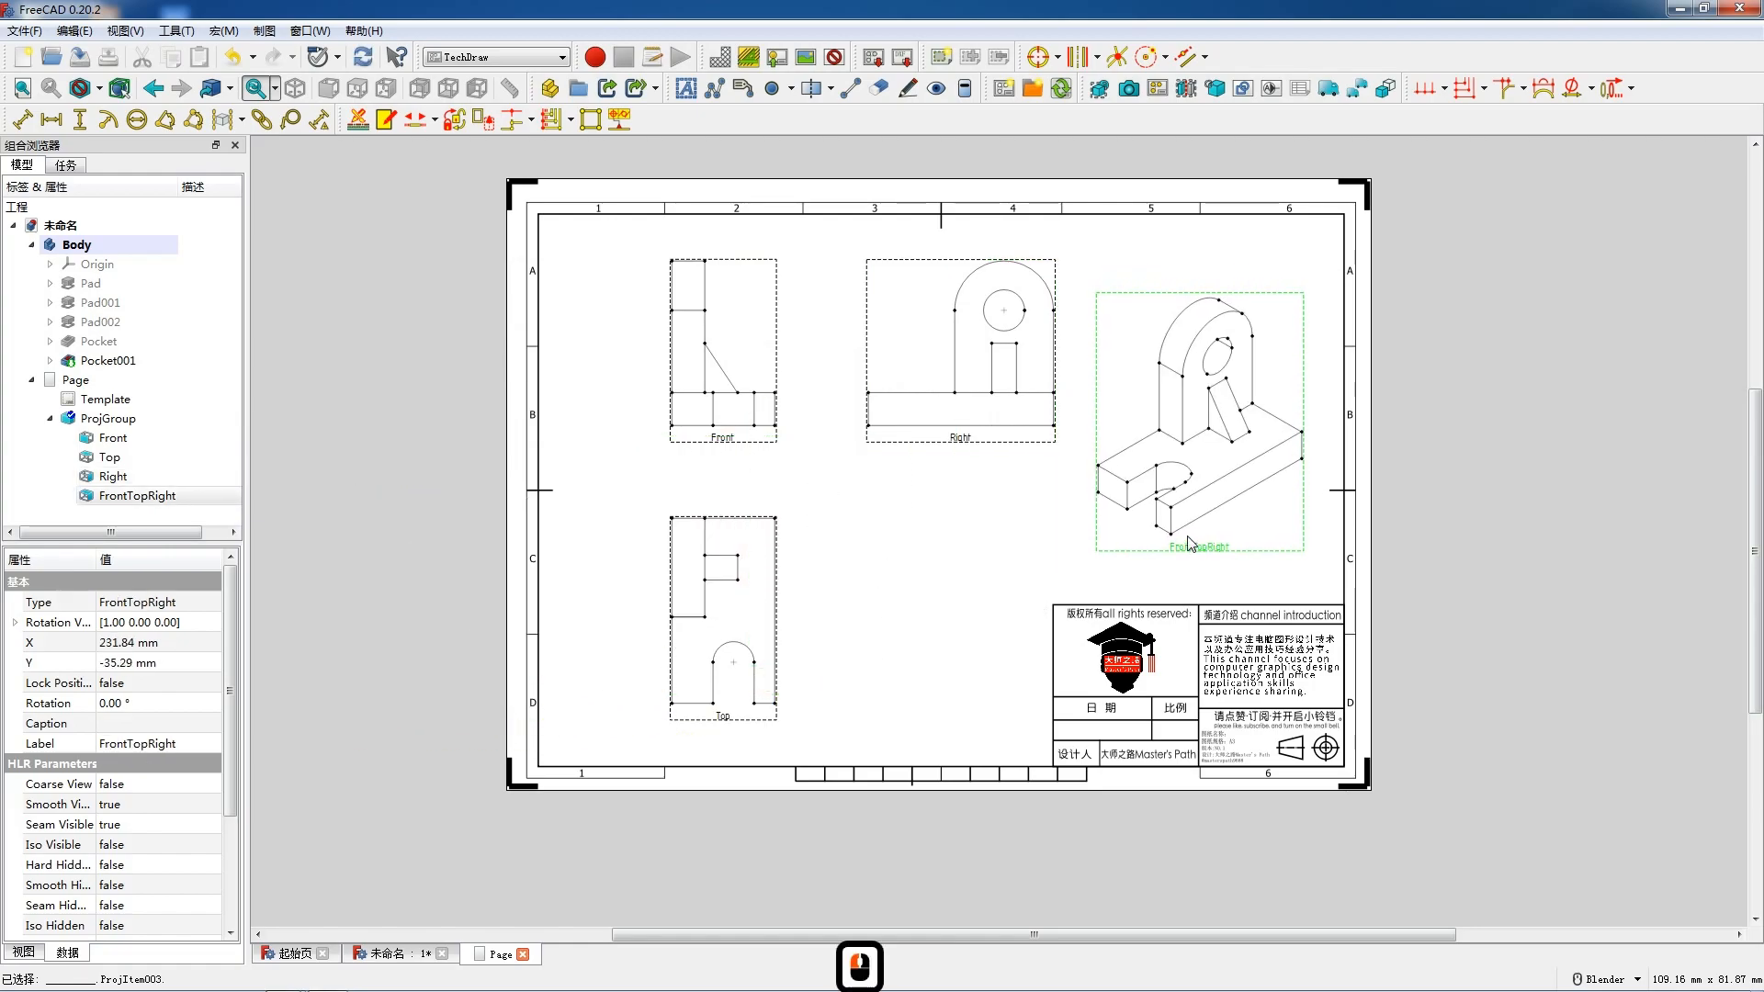
Fine-tune the spacing of the Front, Right and FrontTopRight views across the sheet
left_click_drag(725, 448, 694, 447)
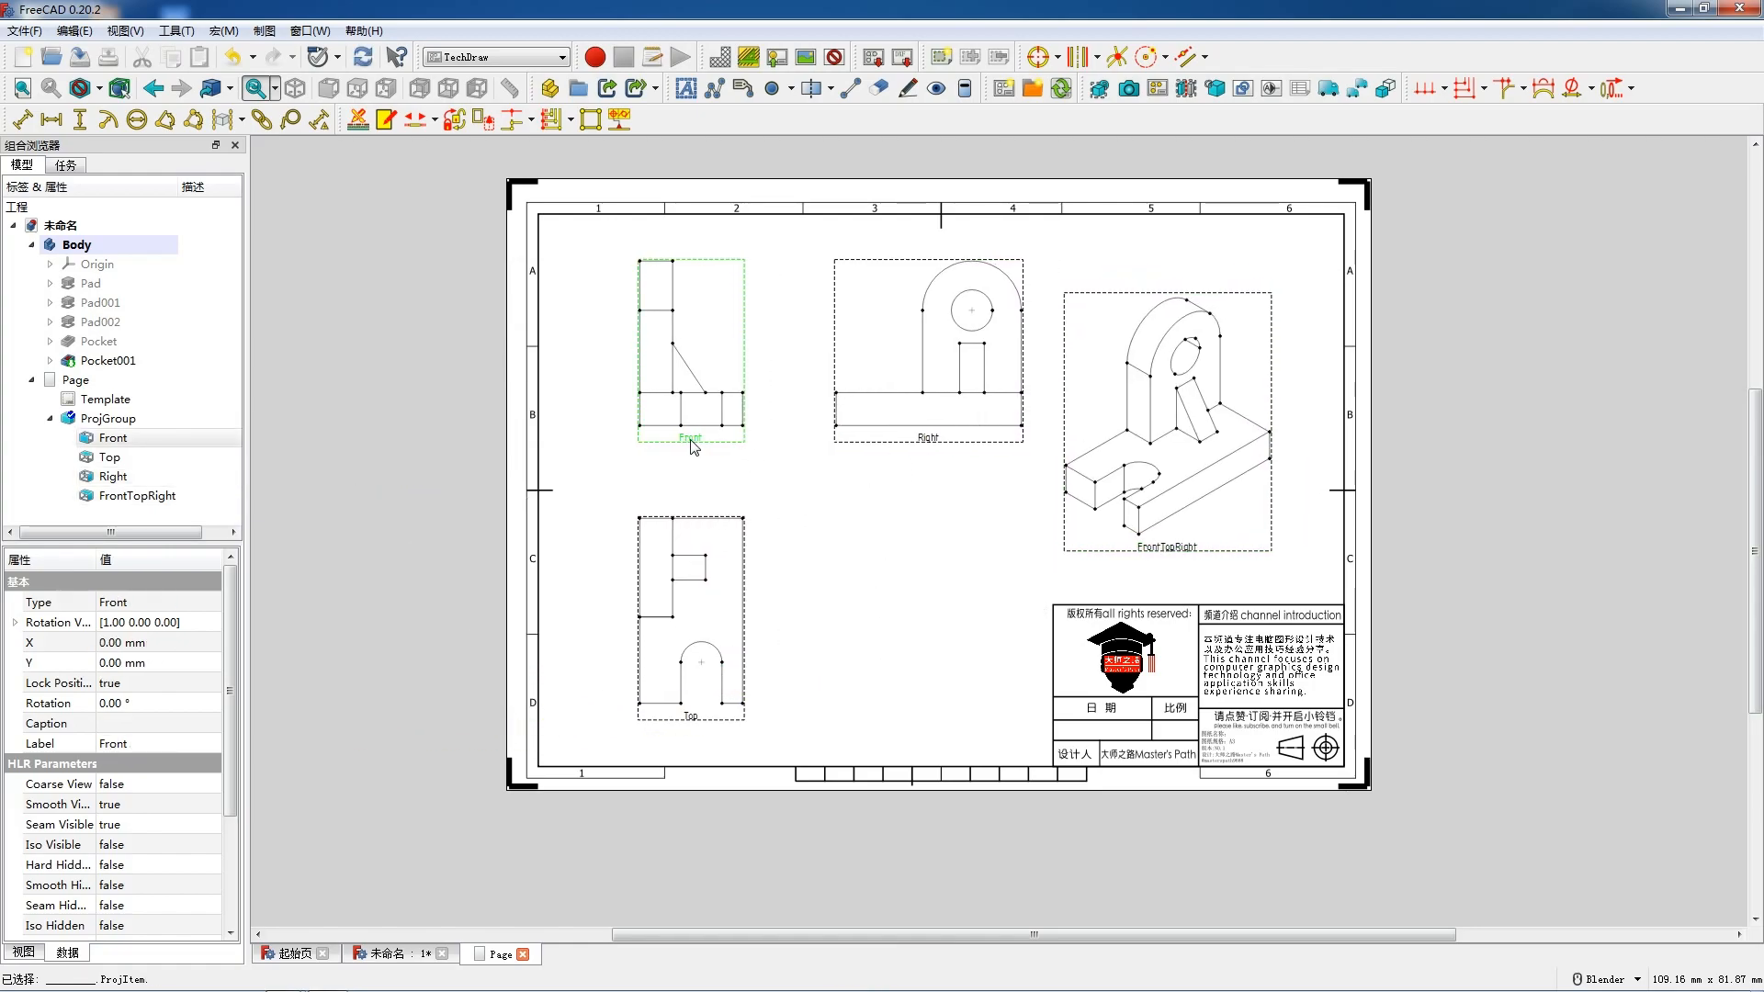
left_click_drag(933, 445, 924, 447)
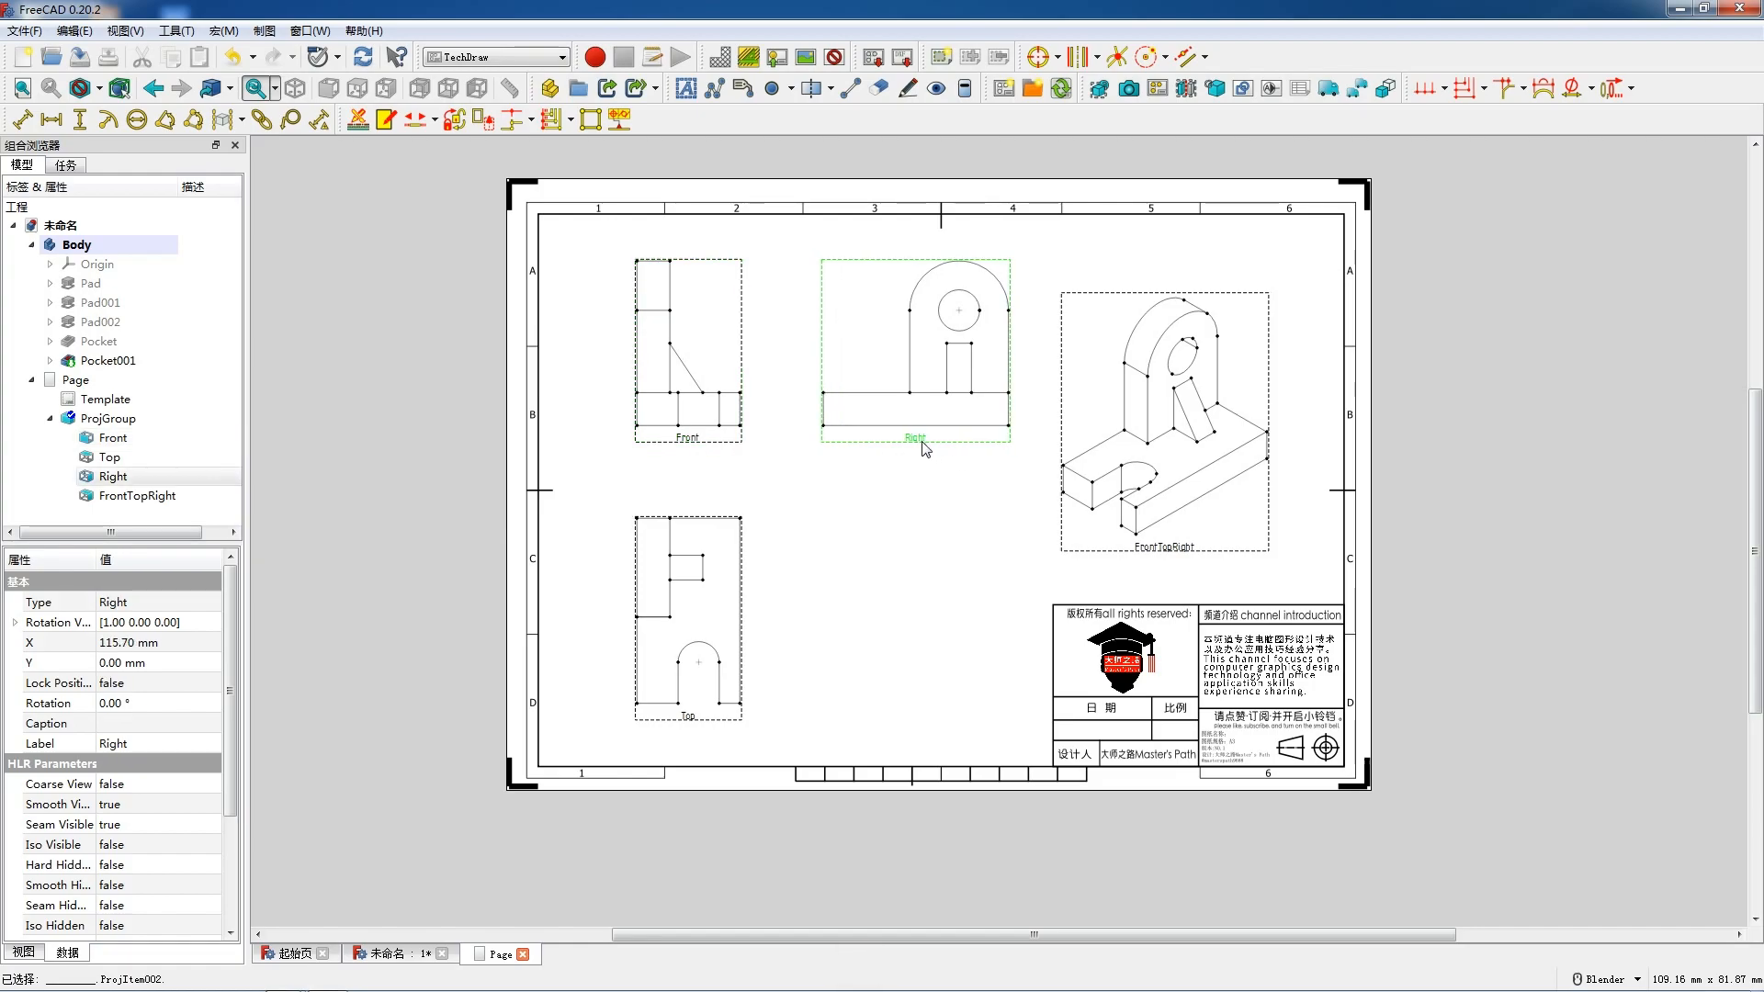
left_click_drag(1173, 548, 1205, 551)
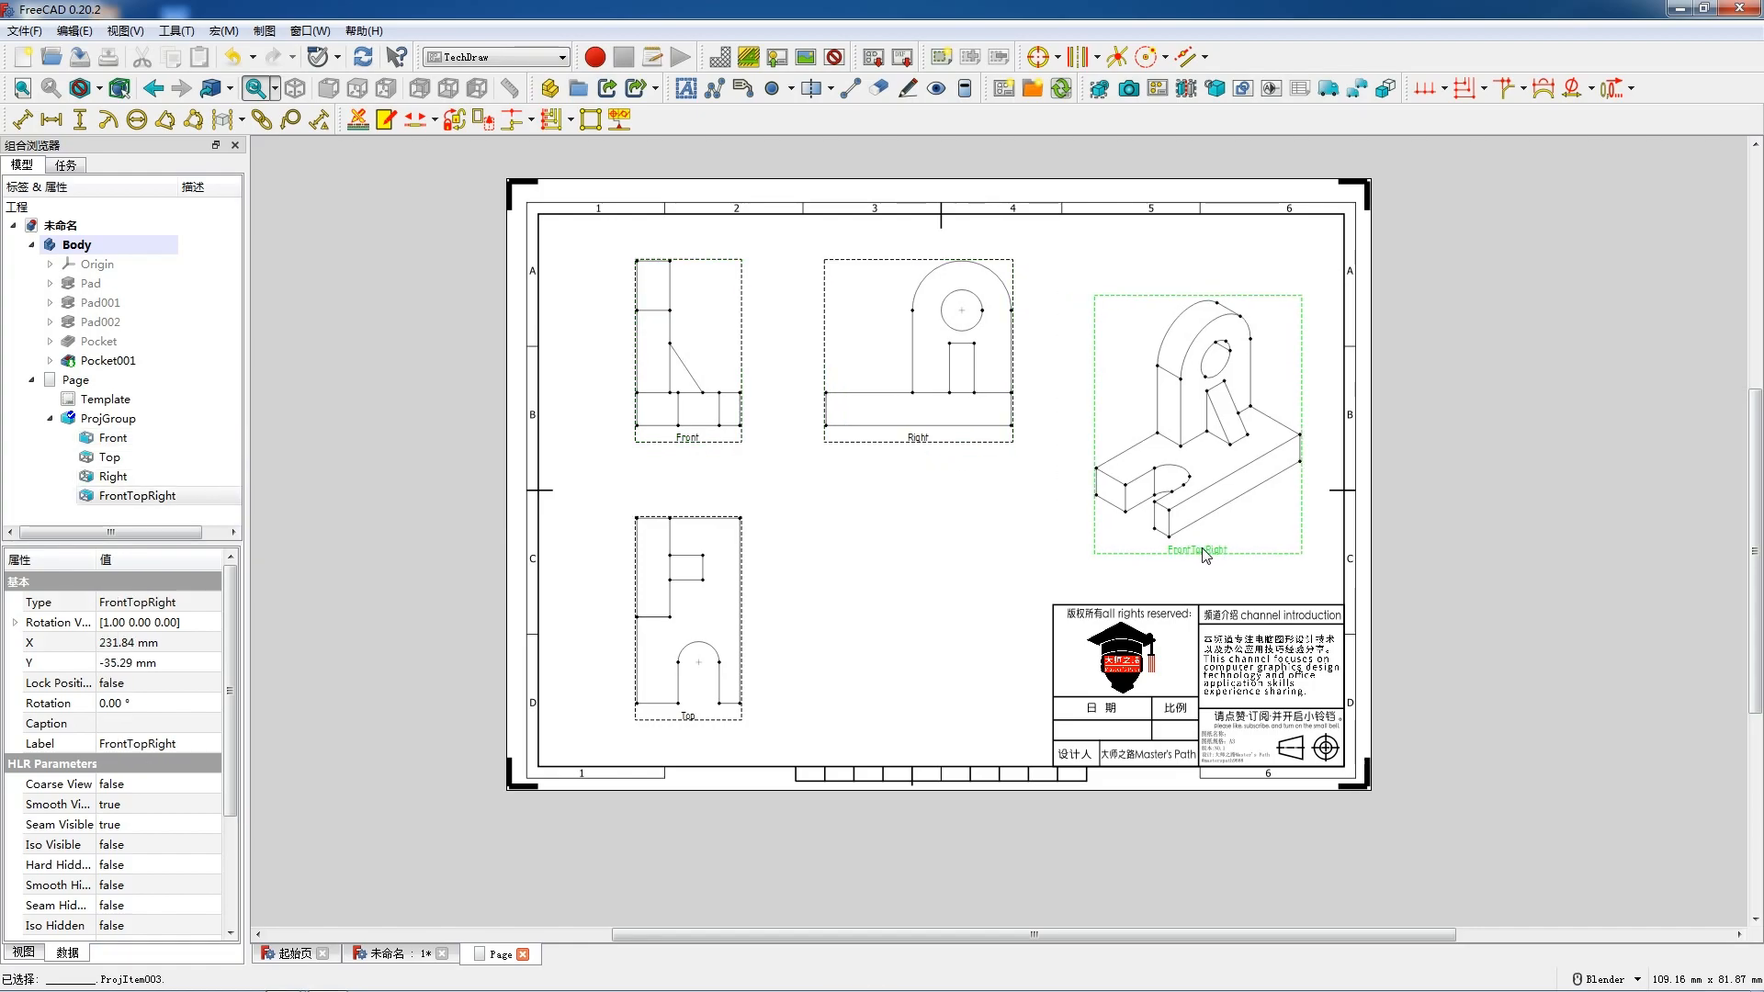
left_click_drag(700, 441, 680, 445)
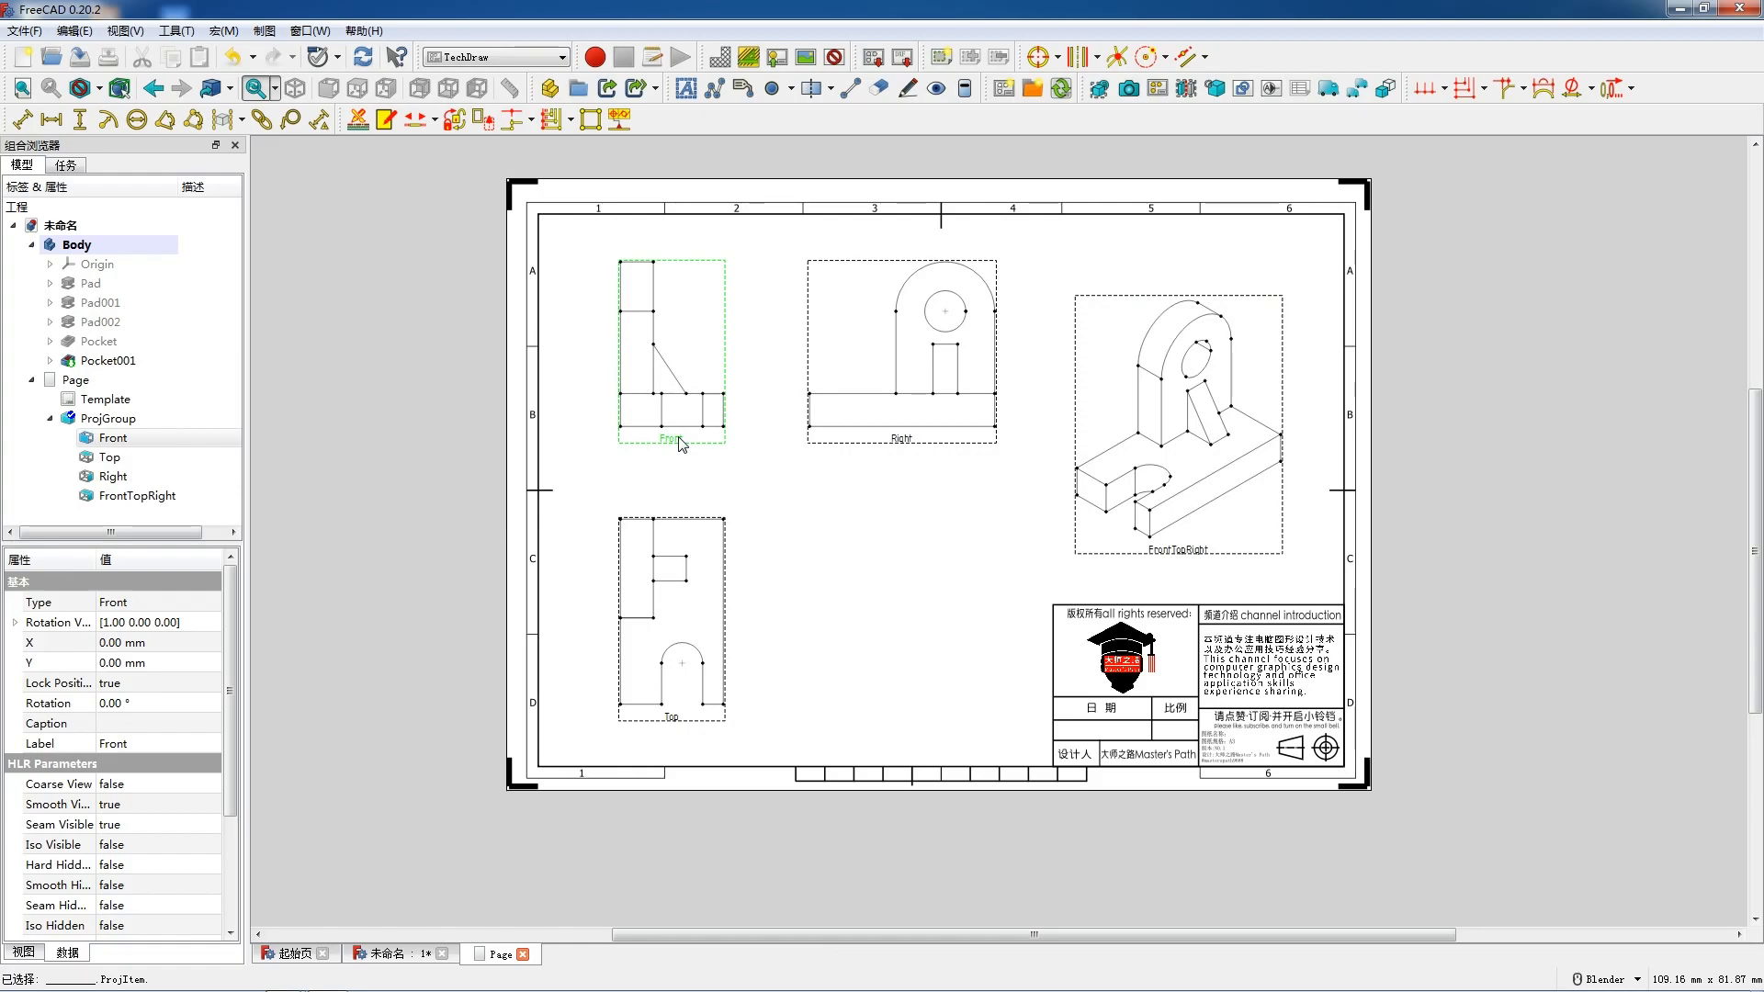
left_click_drag(1170, 547, 1174, 544)
left_click(1160, 555)
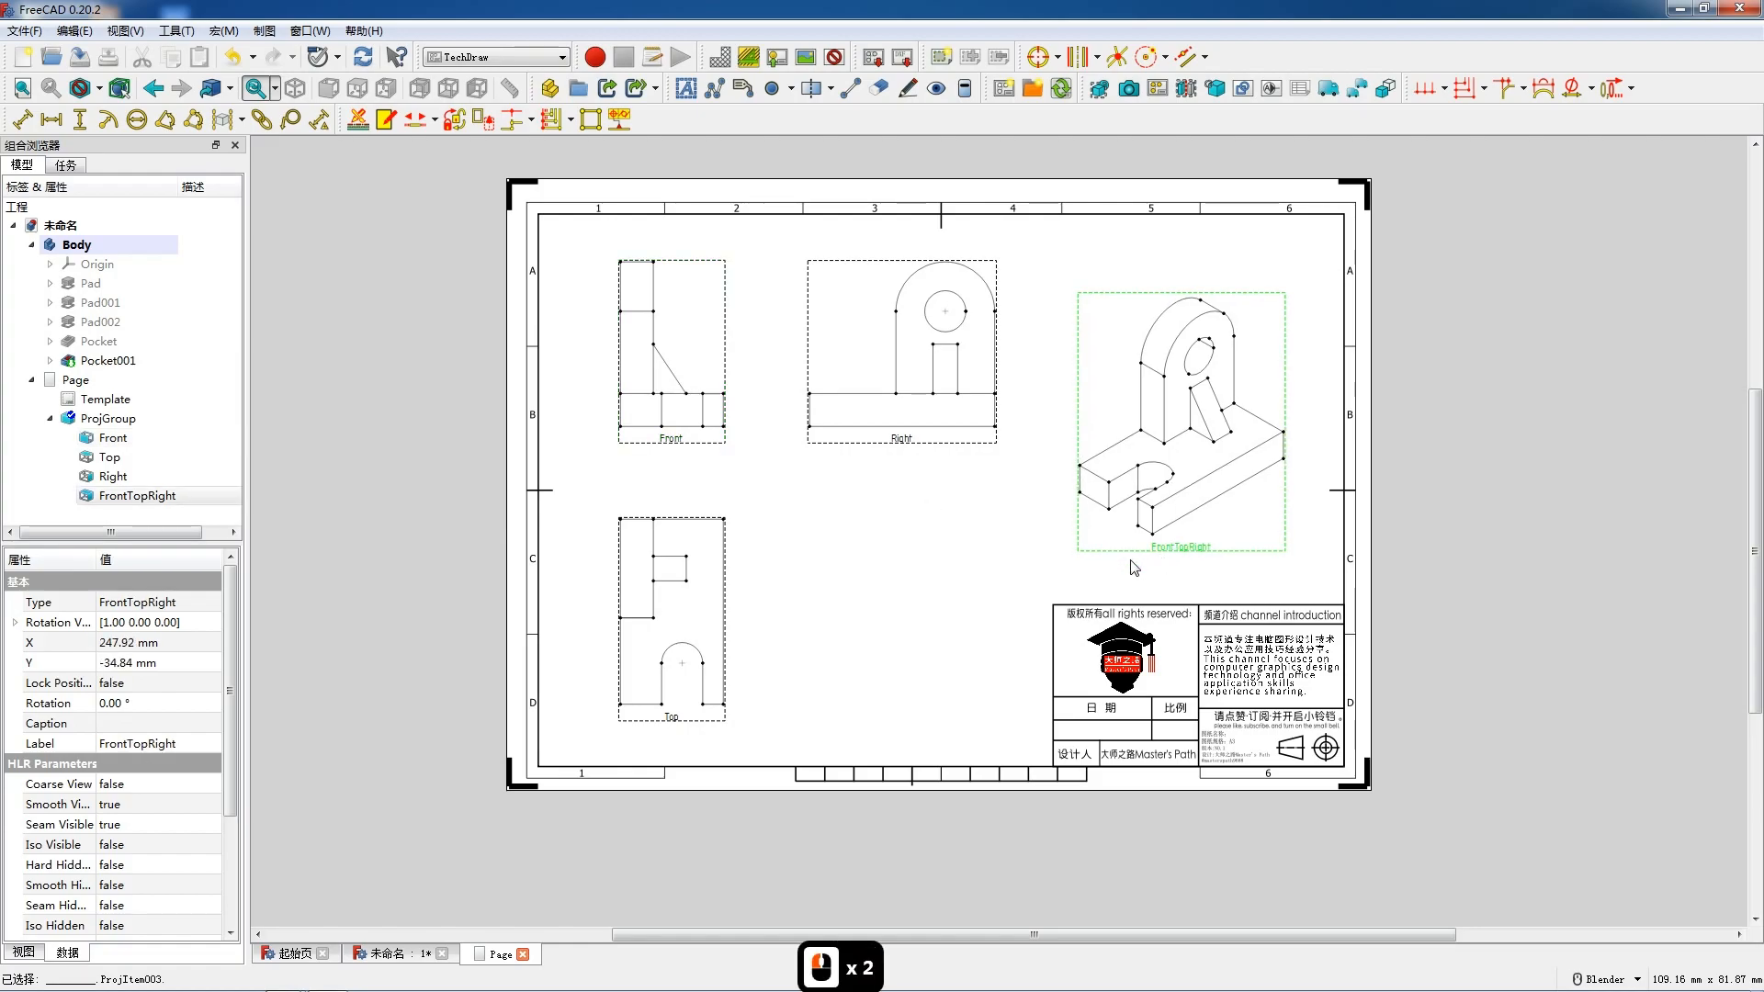
Lock the FrontTopRight view's position and open the choices for its hard hidden lines
left_click(147, 683)
left_click(152, 683)
left_click(162, 717)
left_click(140, 865)
left_click(141, 864)
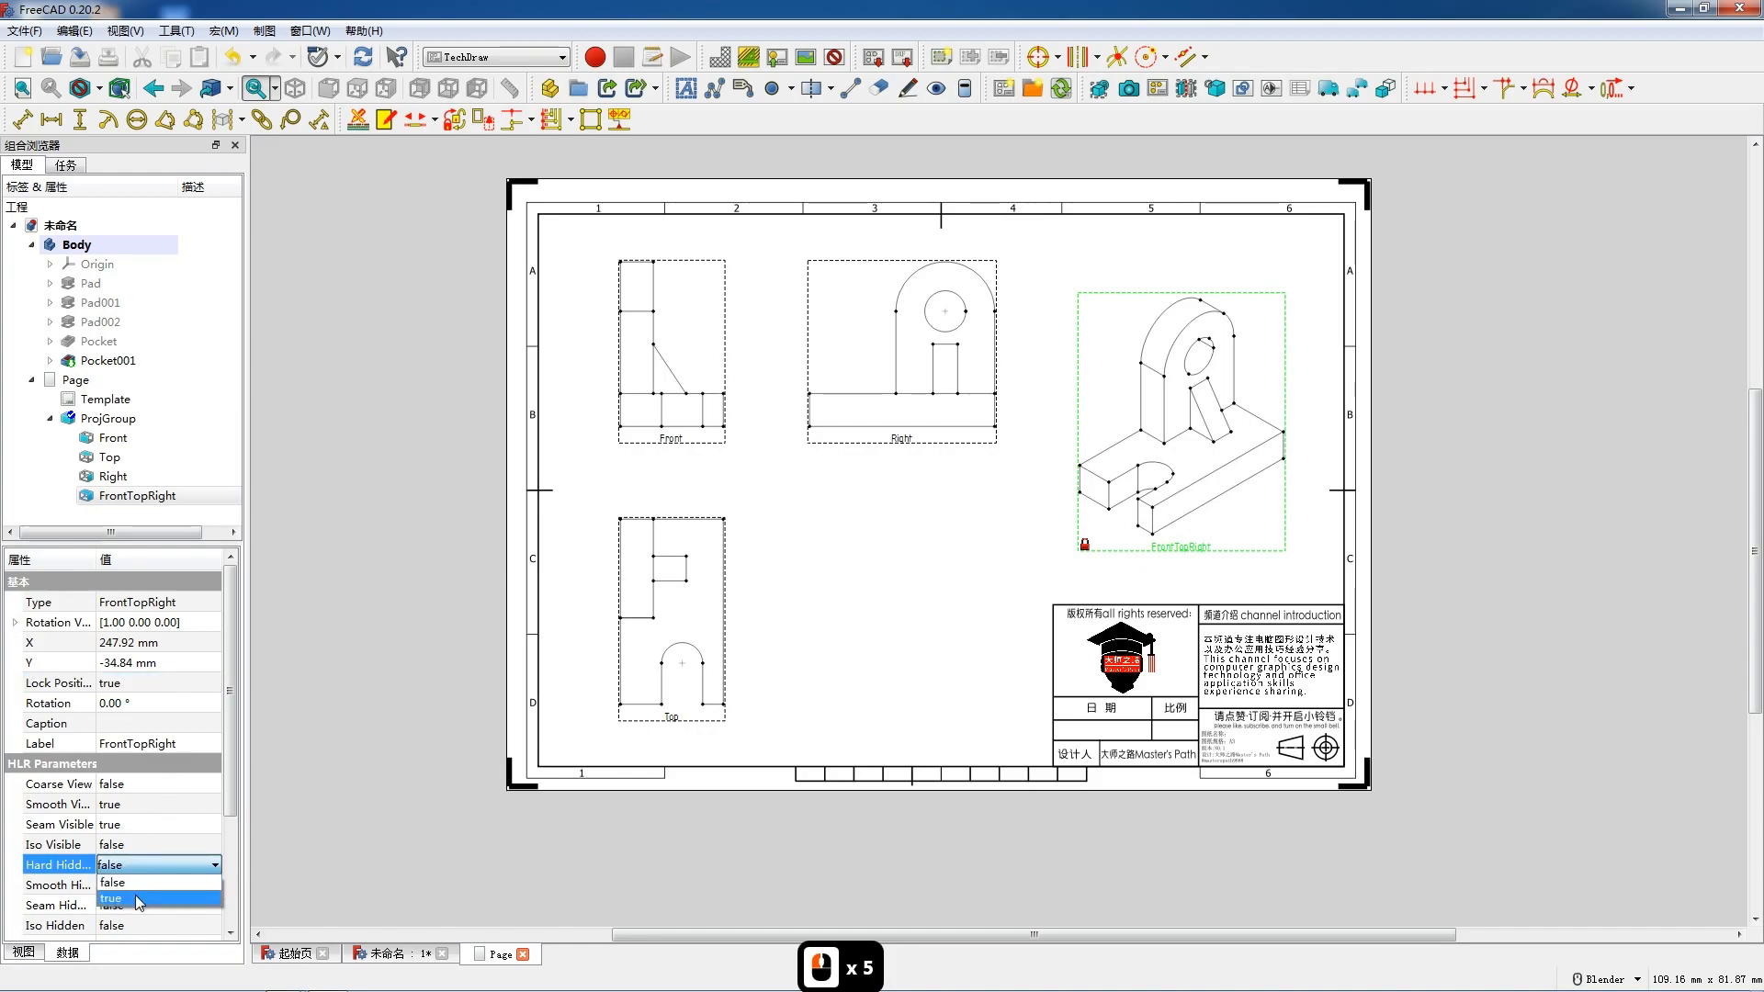
Lock the Top view's position and set its hard hidden lines to true
left_click(637, 721)
left_click(132, 791)
left_click(132, 790)
left_click(126, 676)
left_click(126, 675)
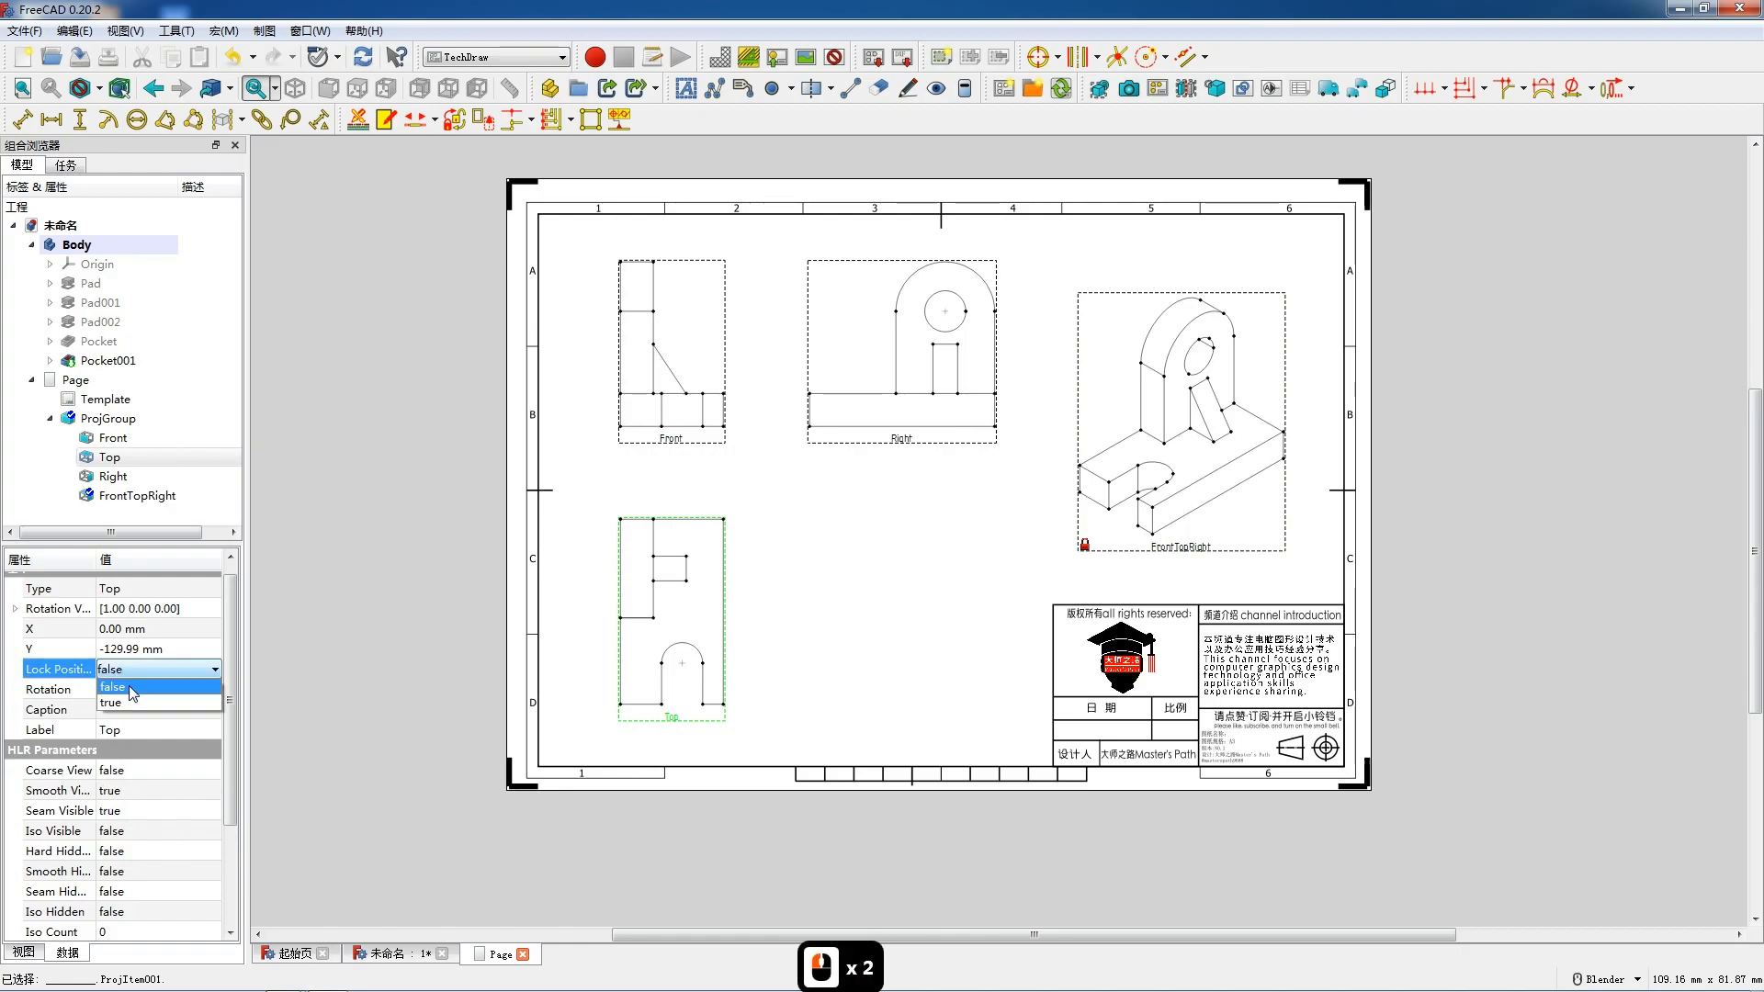
left_click(111, 698)
left_click(128, 852)
left_click(129, 853)
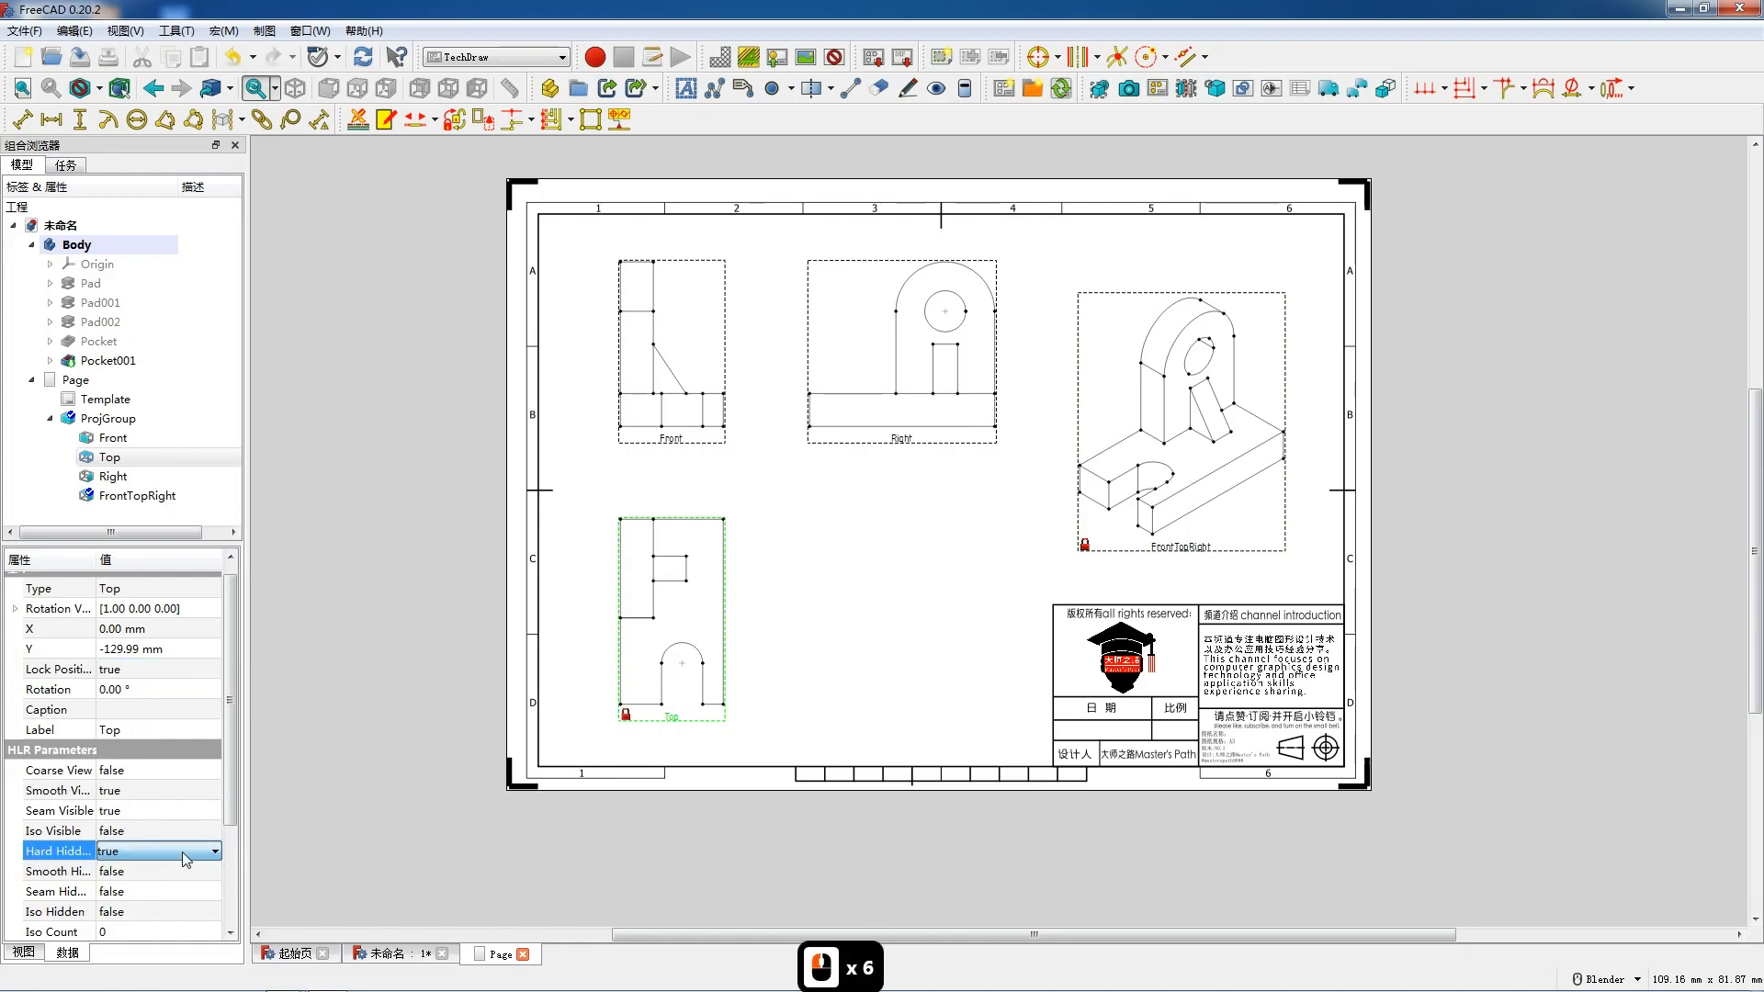
Lock the Right view's position and set hard hidden lines to true for the Right and Front views
left_click(889, 454)
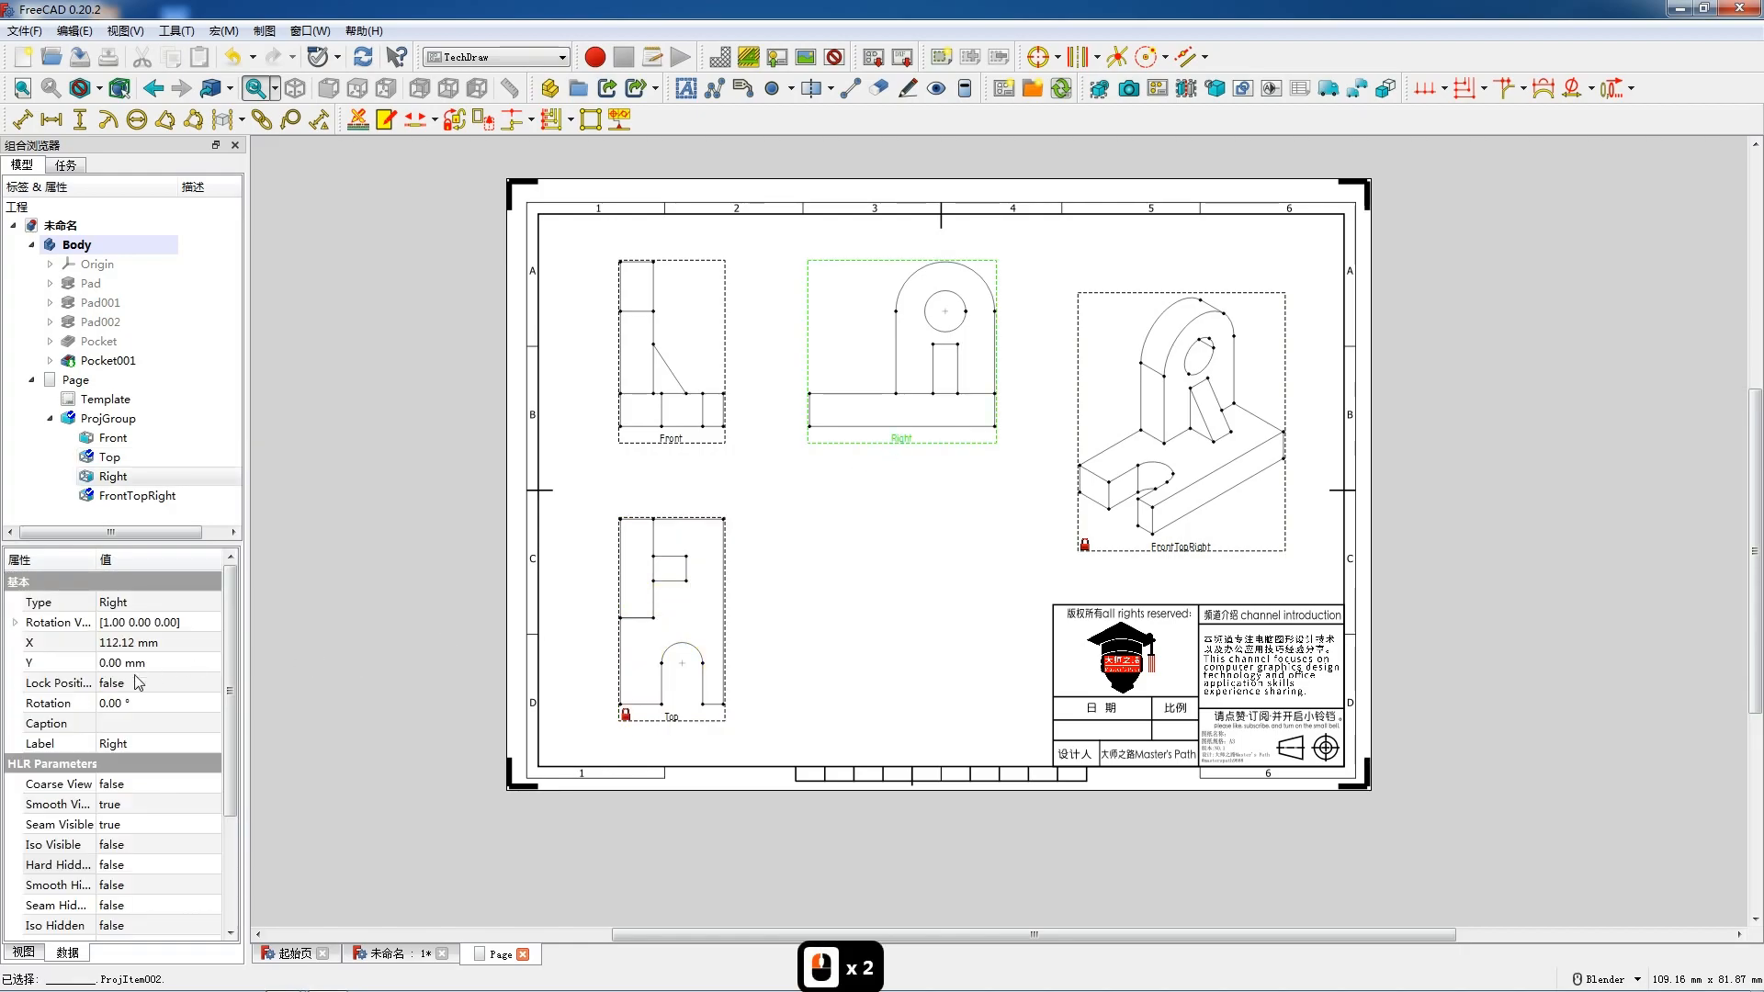
left_click(103, 685)
left_click(103, 686)
left_click(109, 718)
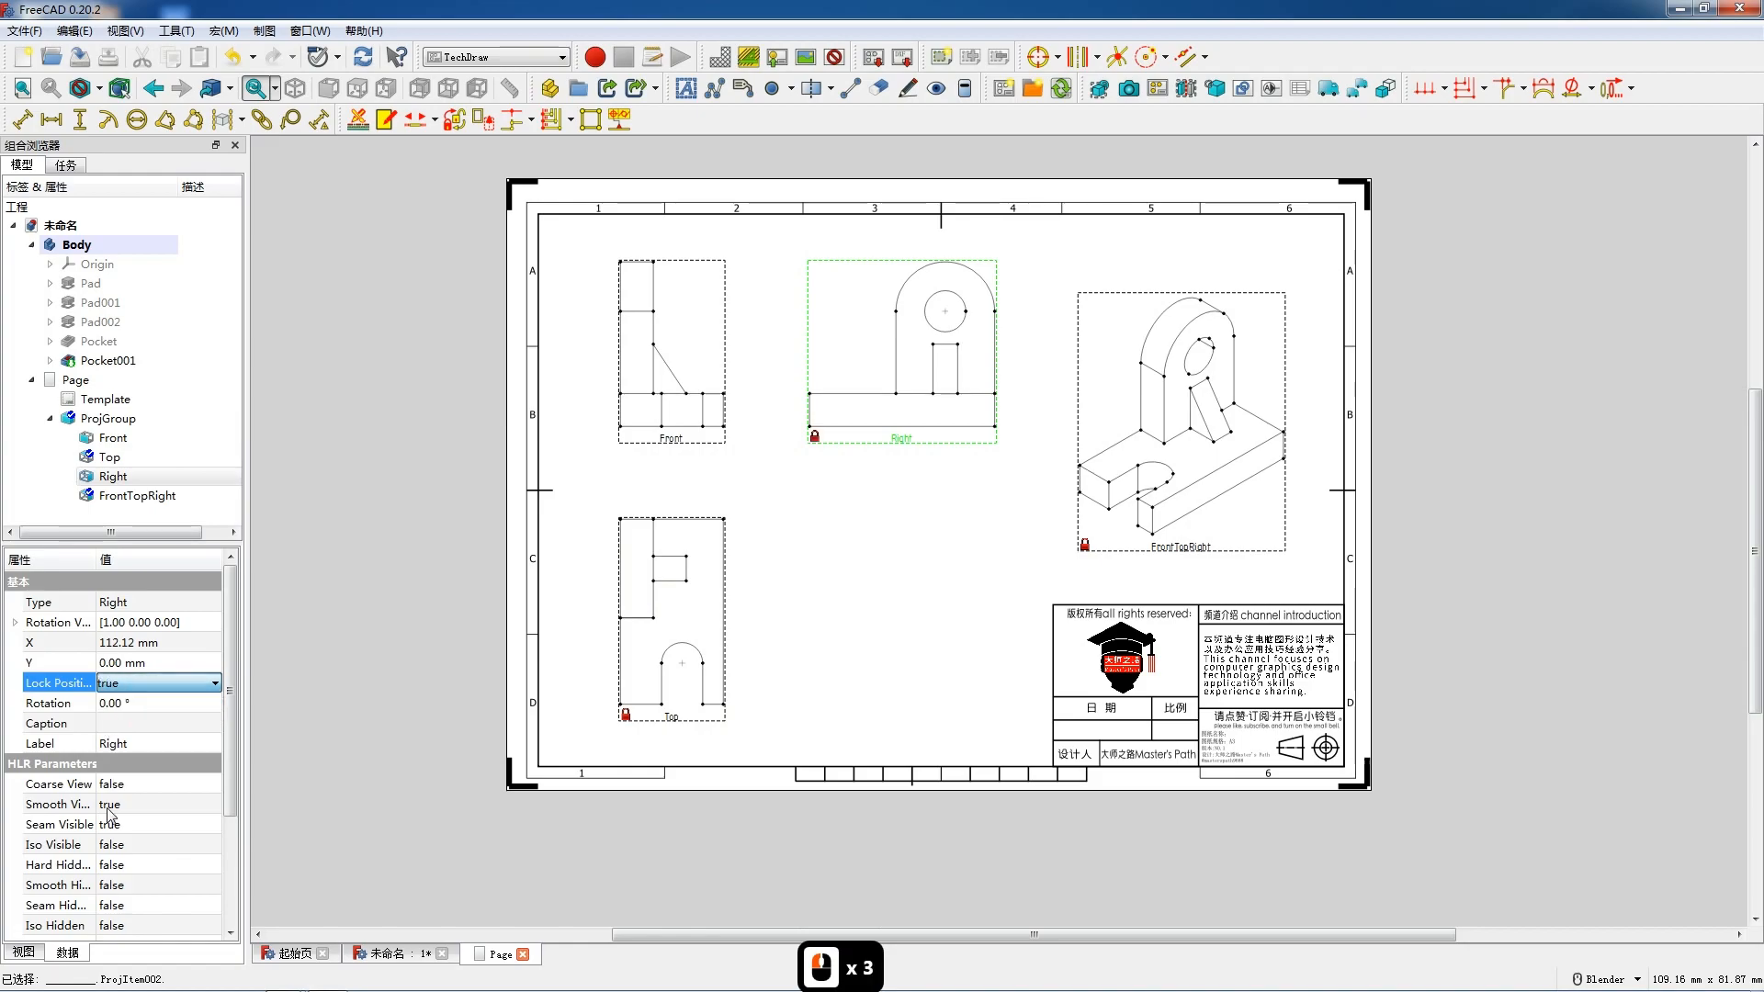
left_click(120, 873)
left_click(120, 873)
left_click(119, 901)
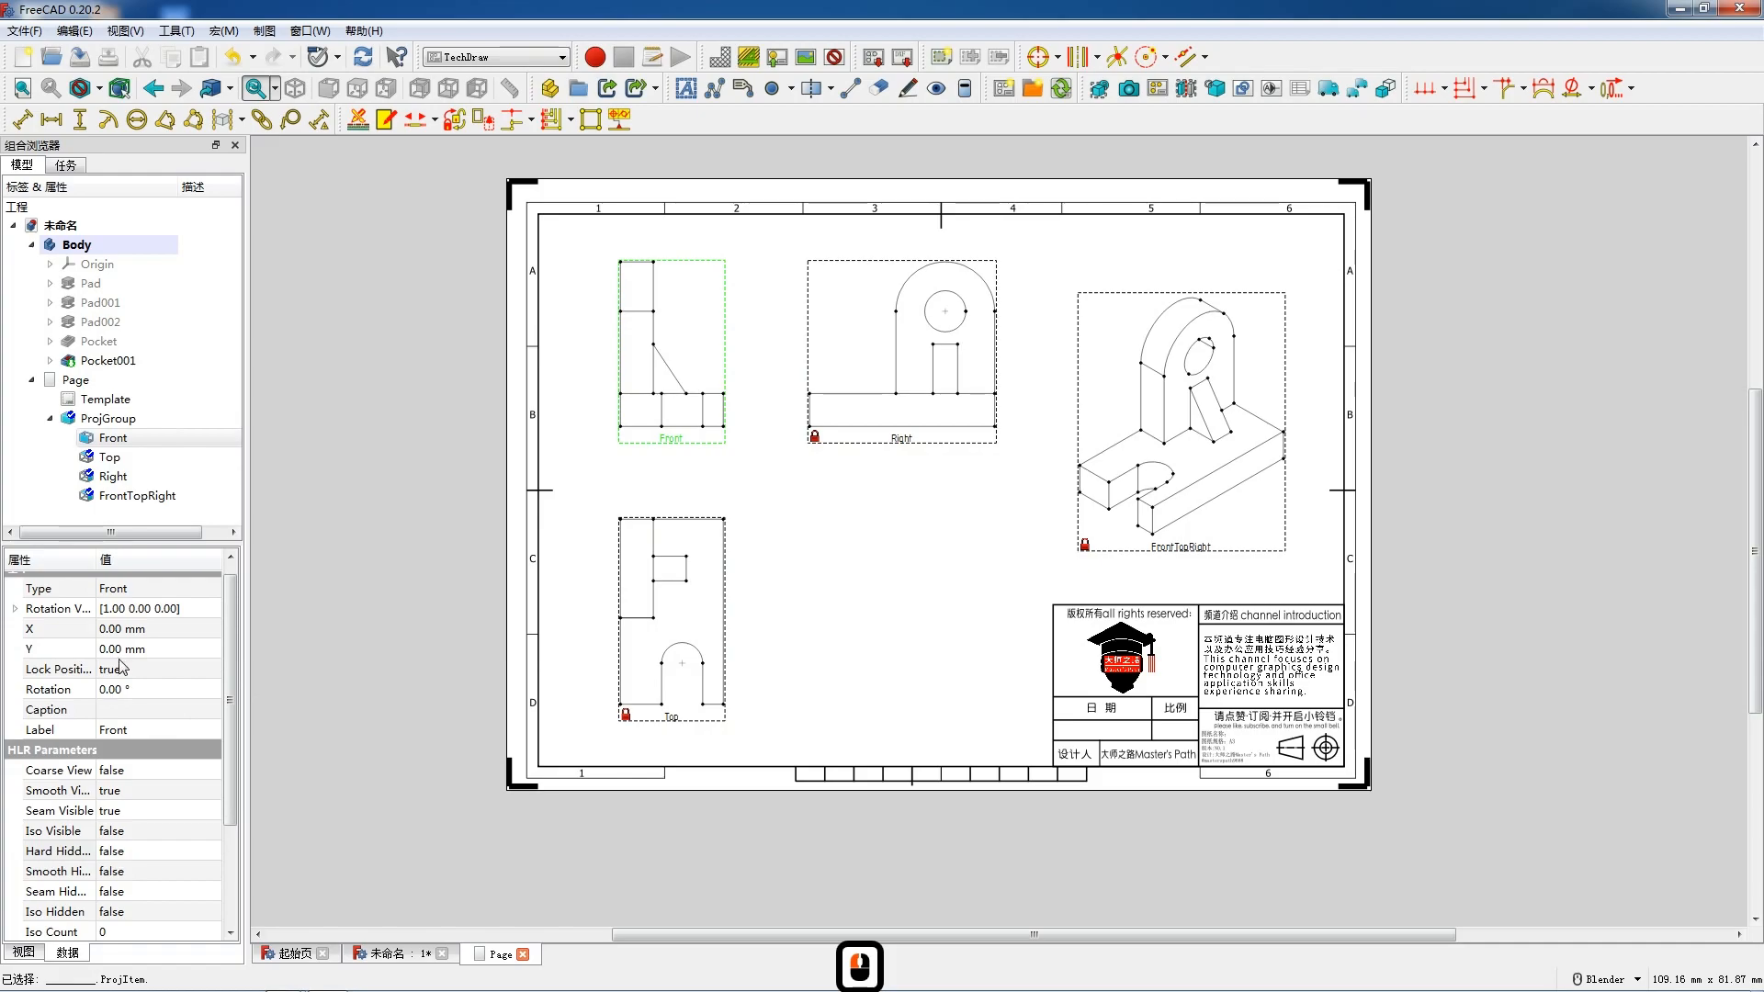
double_click(127, 864)
left_click(136, 883)
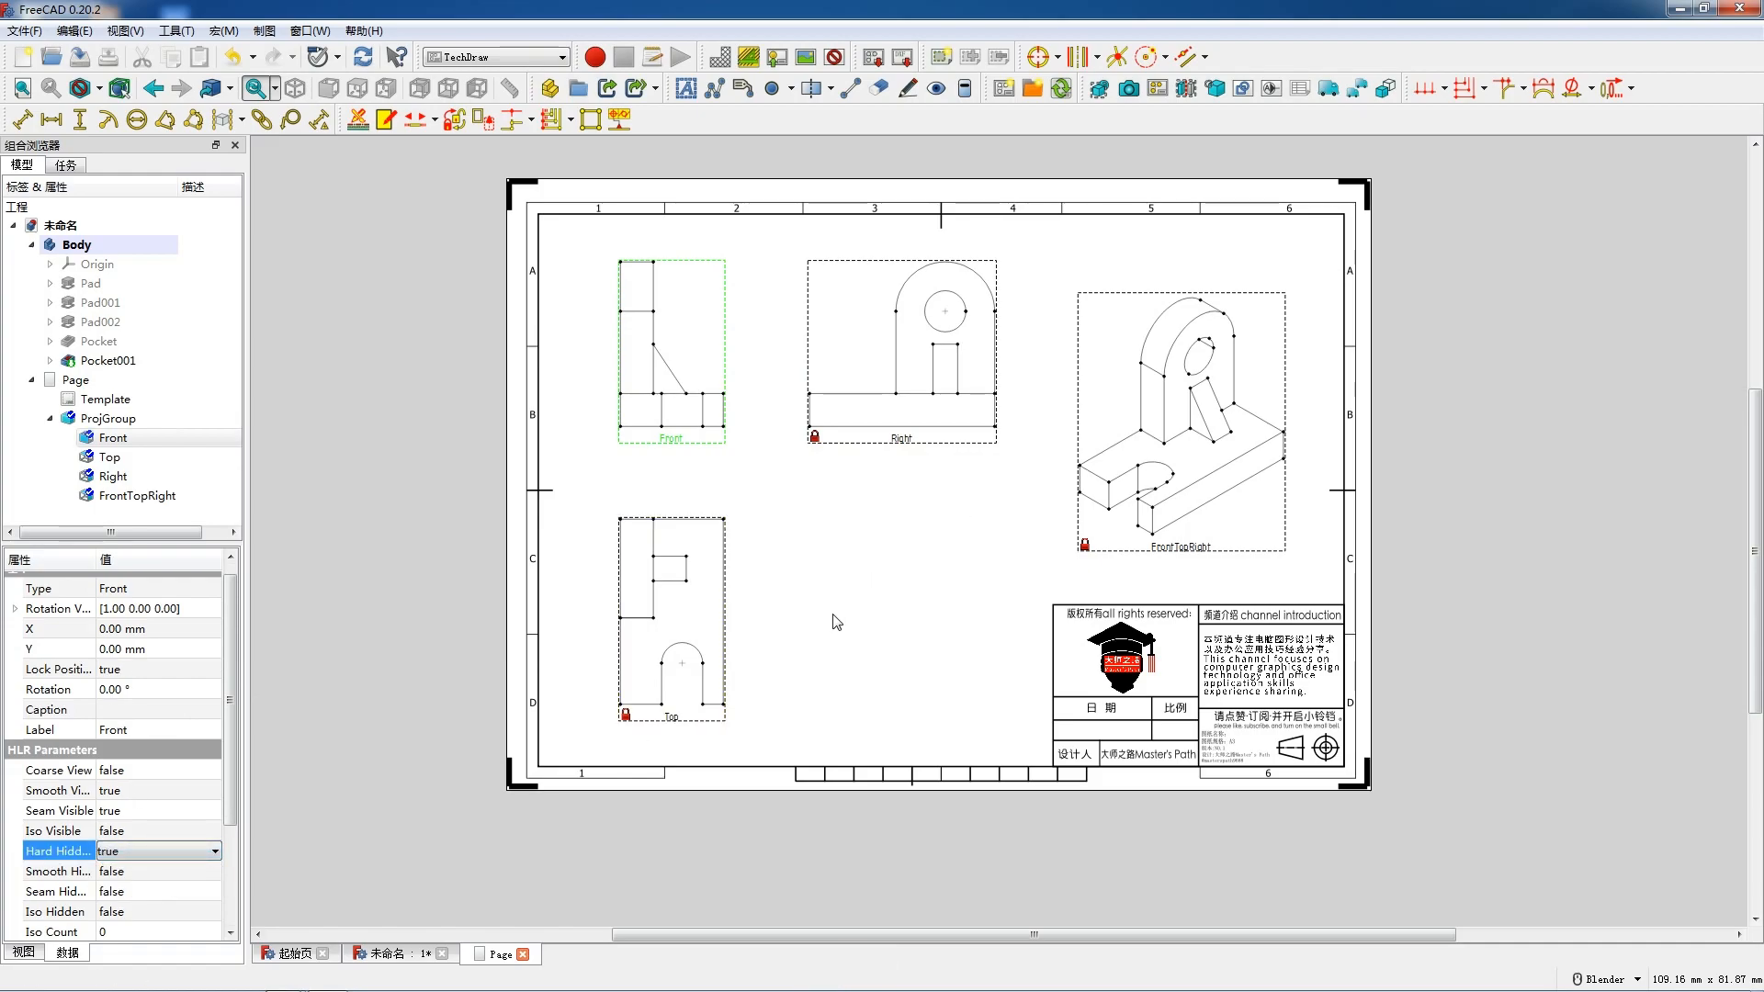
Add a vertical dimension for the base's thickness in the Front view, placed just outside its right edge
scroll(747, 382, "up", 4)
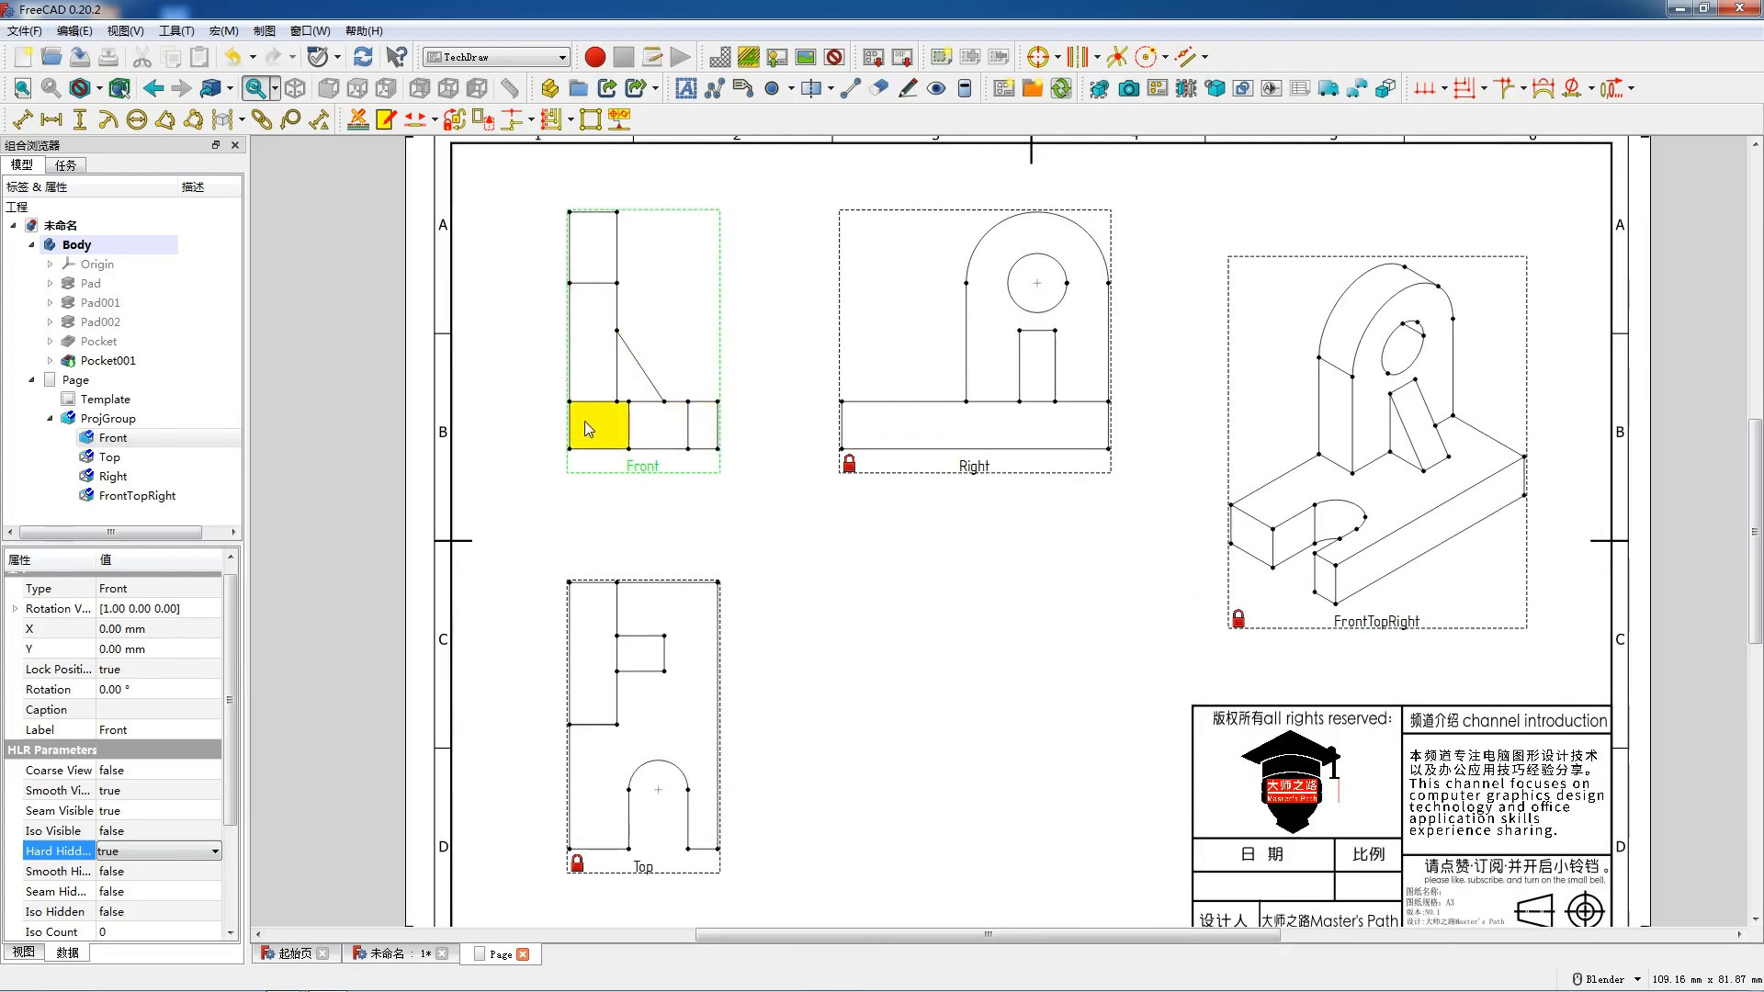
left_click(575, 434)
left_click(720, 438)
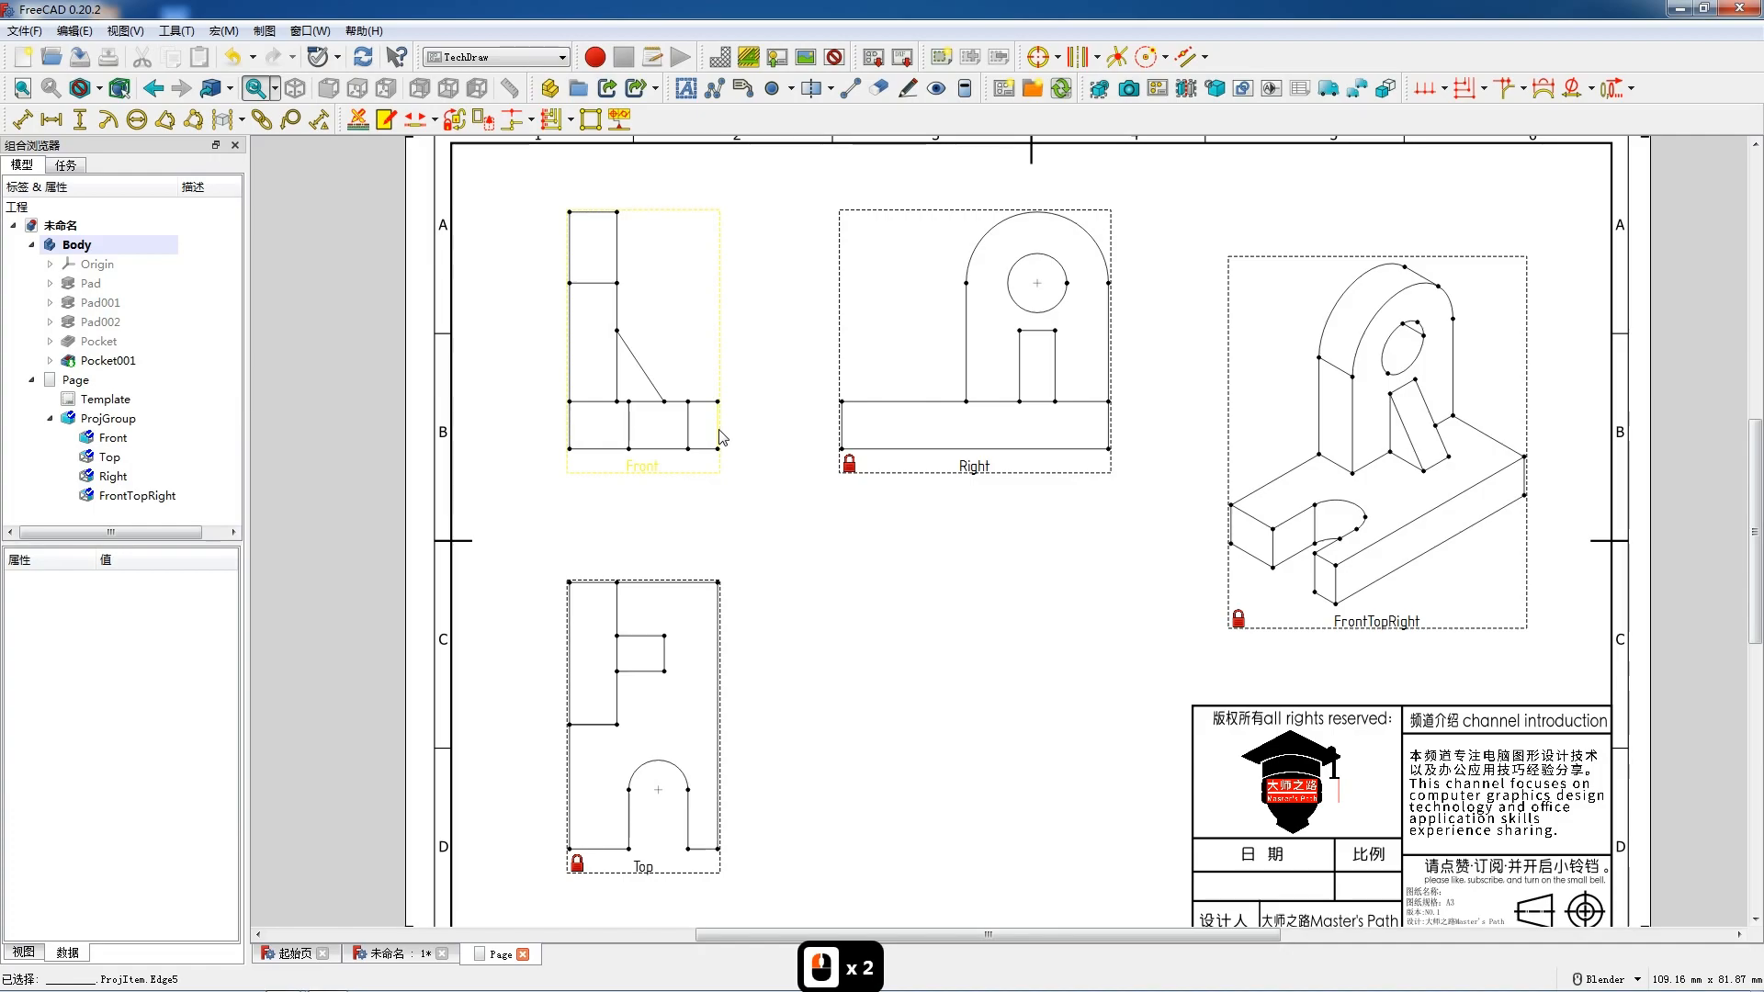
left_click(721, 436)
key("v")
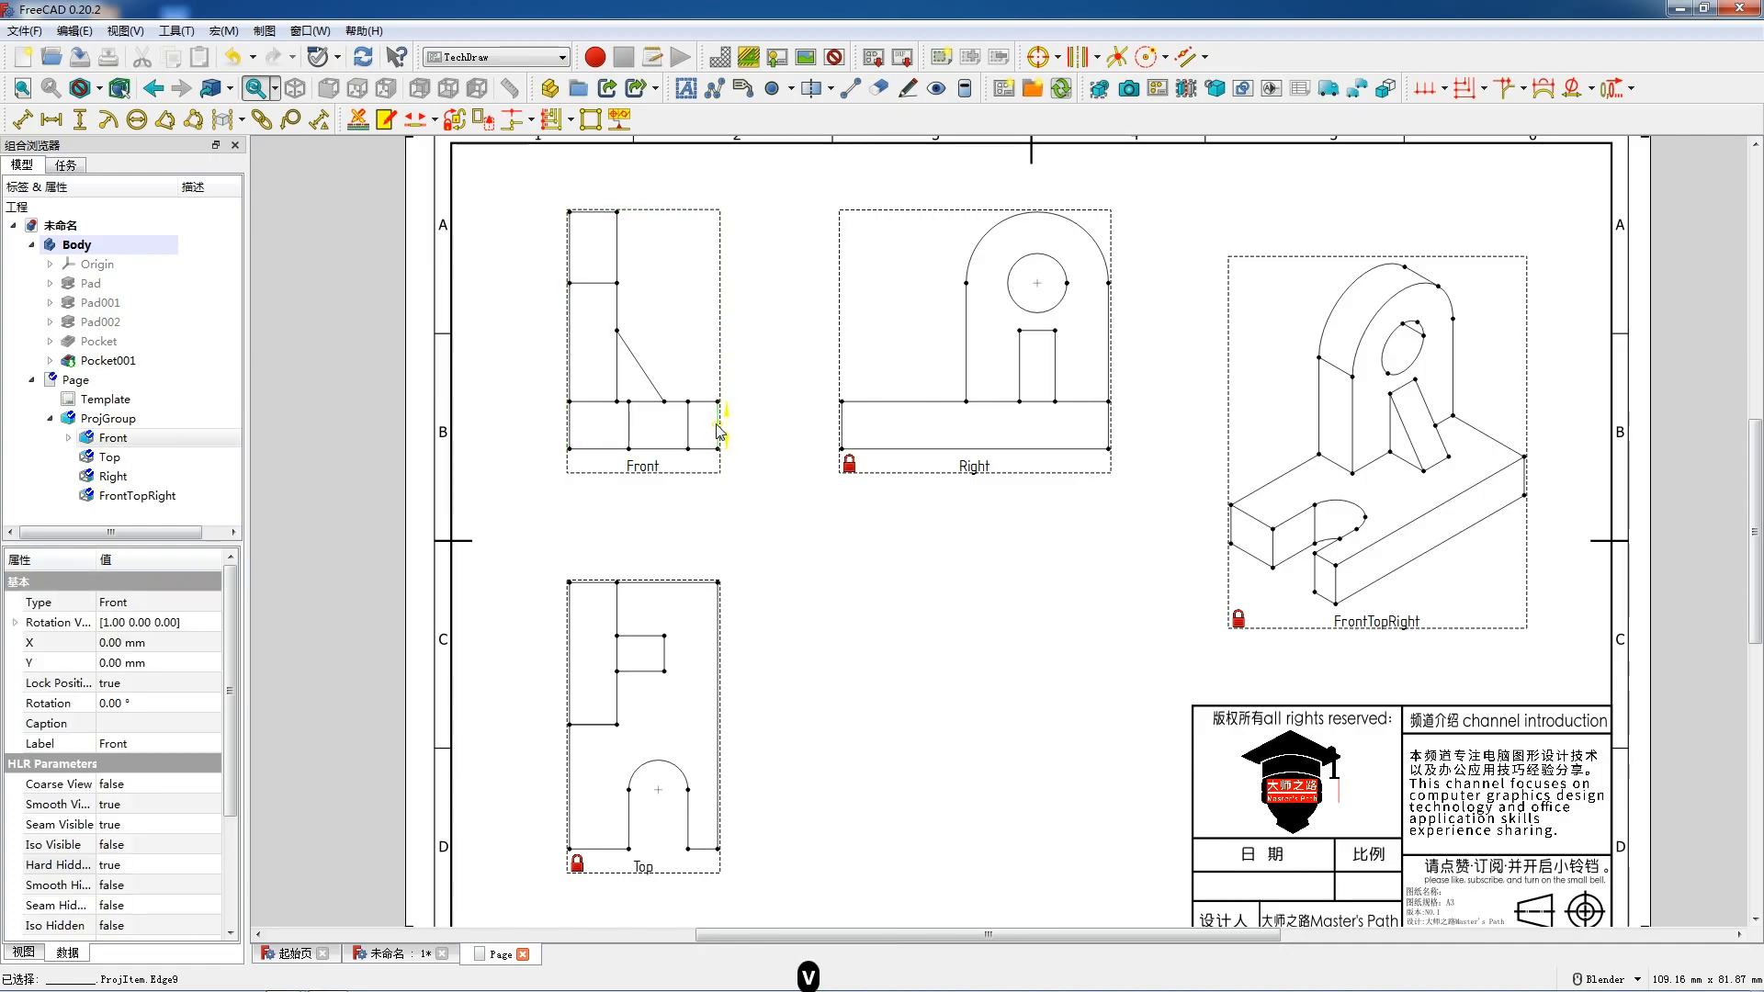
left_click_drag(719, 424, 735, 424)
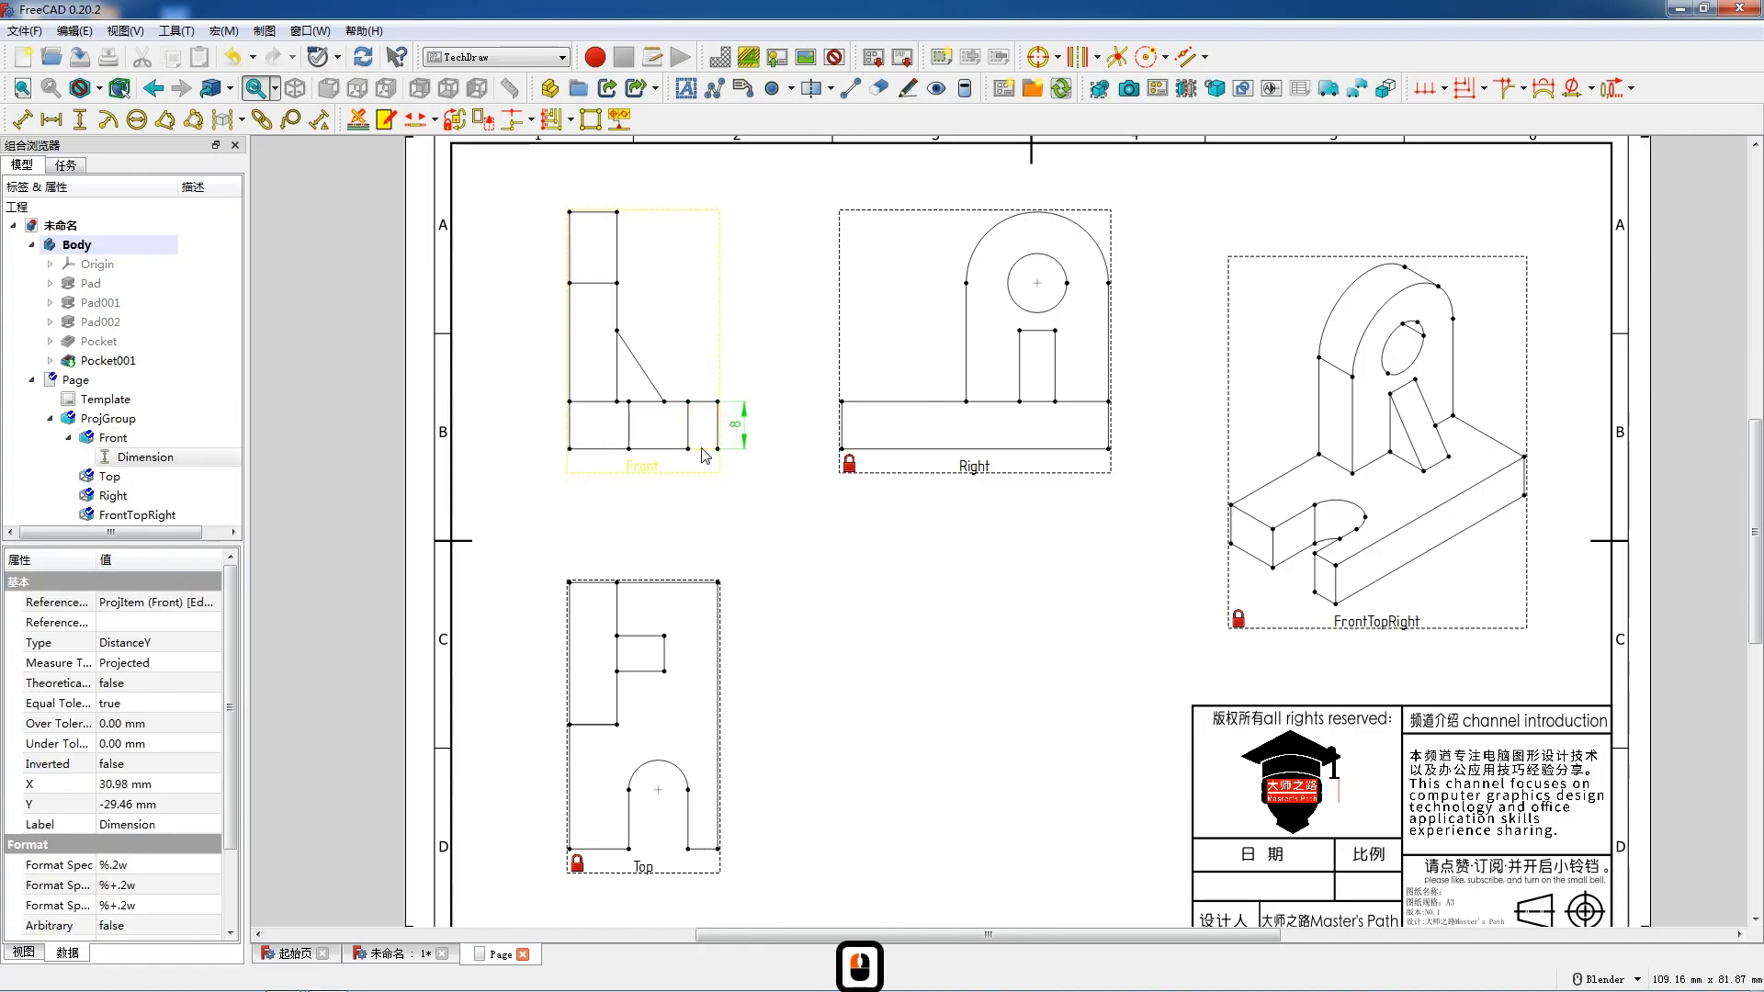
Dimension the short bottom-edge segment right of the slot horizontally in the Front view, placing the dimension below the base
left_click(705, 453)
left_click(706, 452)
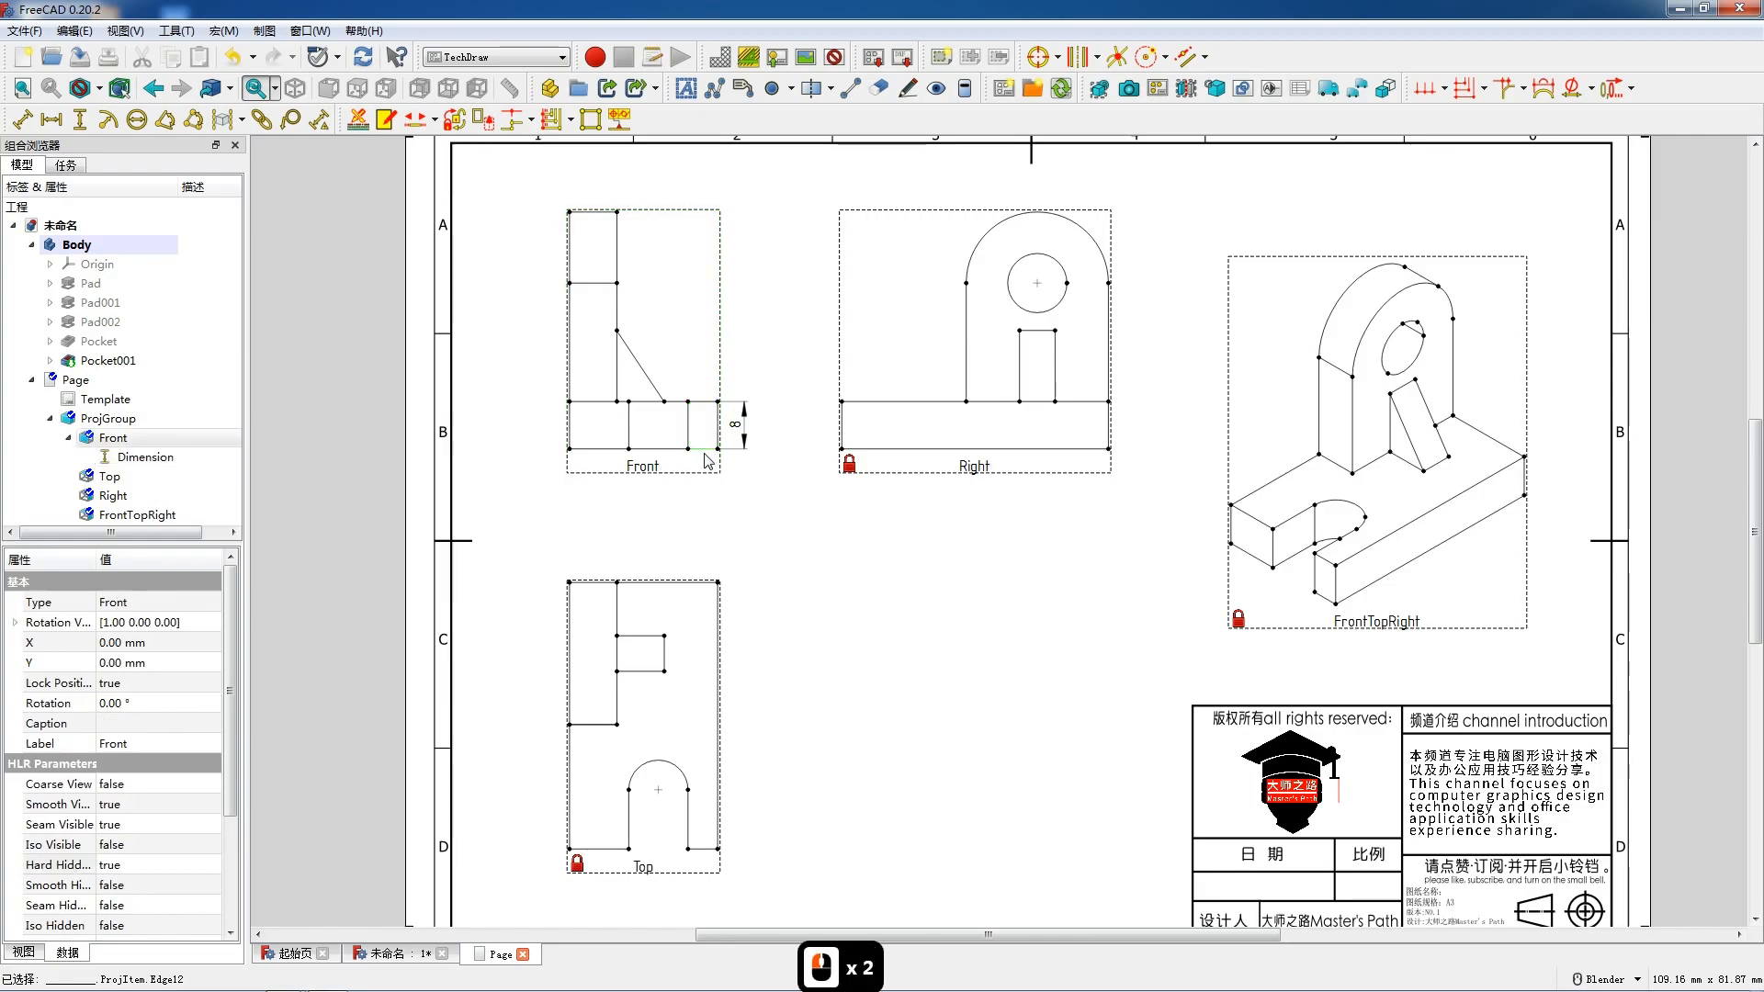
key("shift+h")
left_click_drag(705, 455, 700, 377)
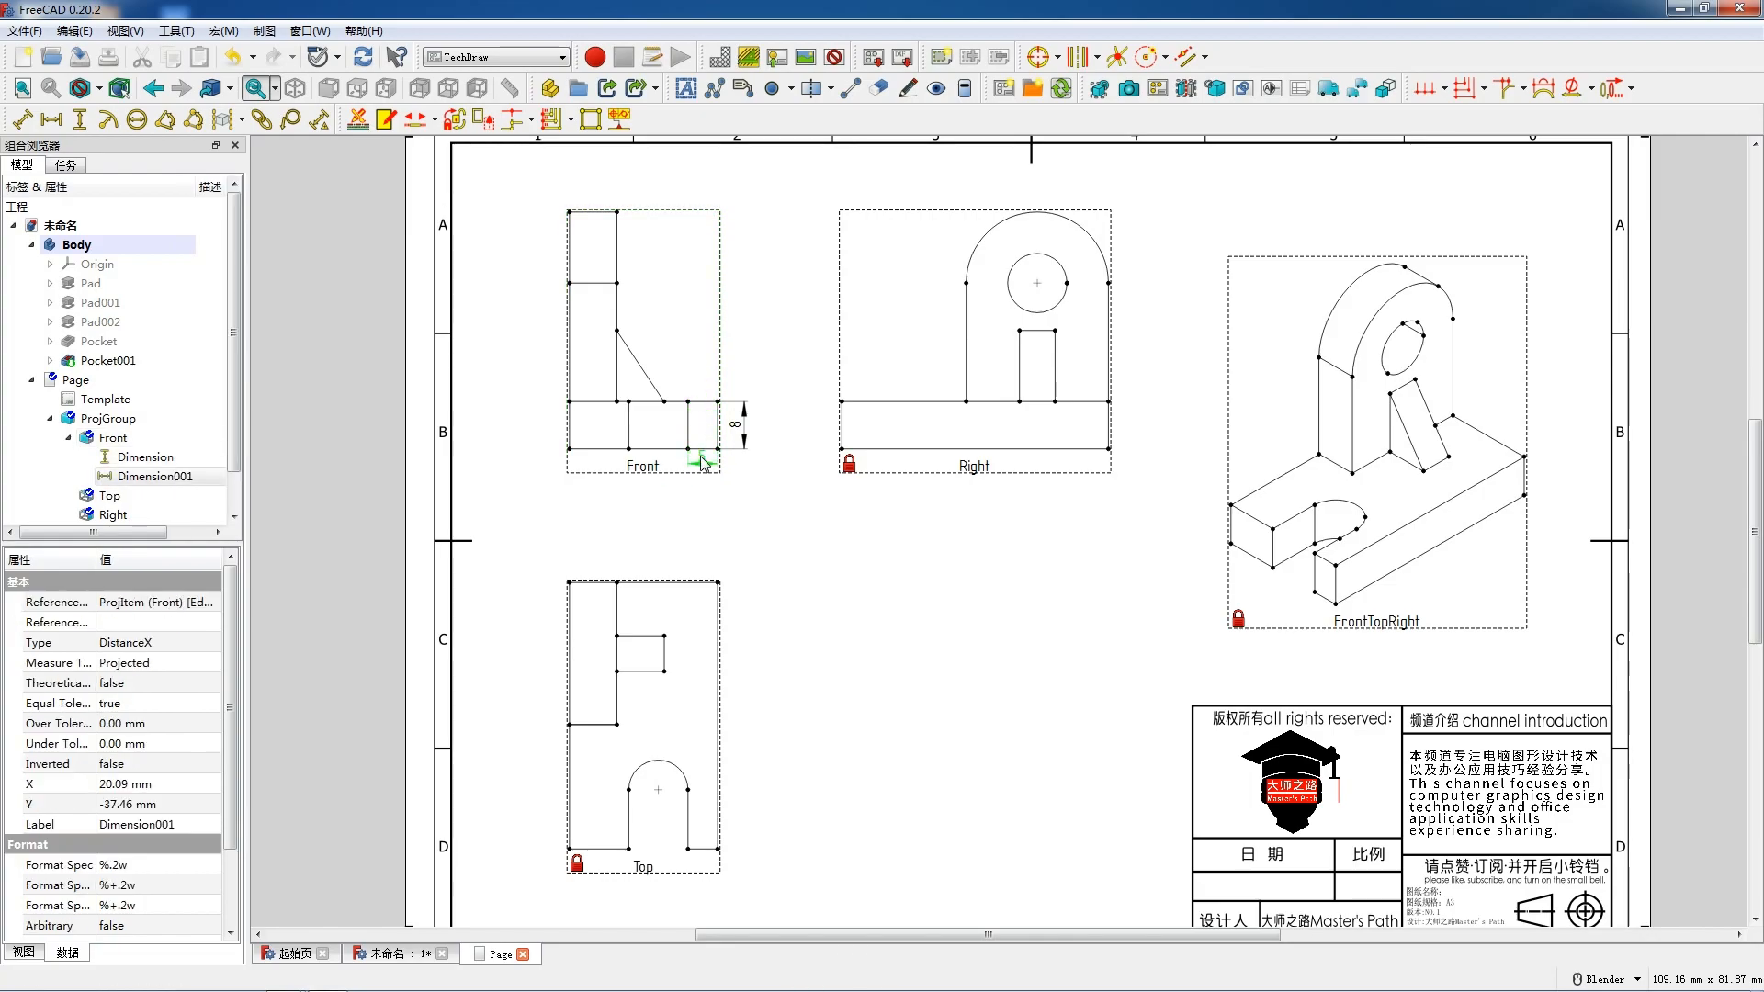
left_click_drag(704, 468, 670, 463)
Add horizontal dimensions below the base for the middle and left bottom-edge segments of the Front view
double_click(661, 451)
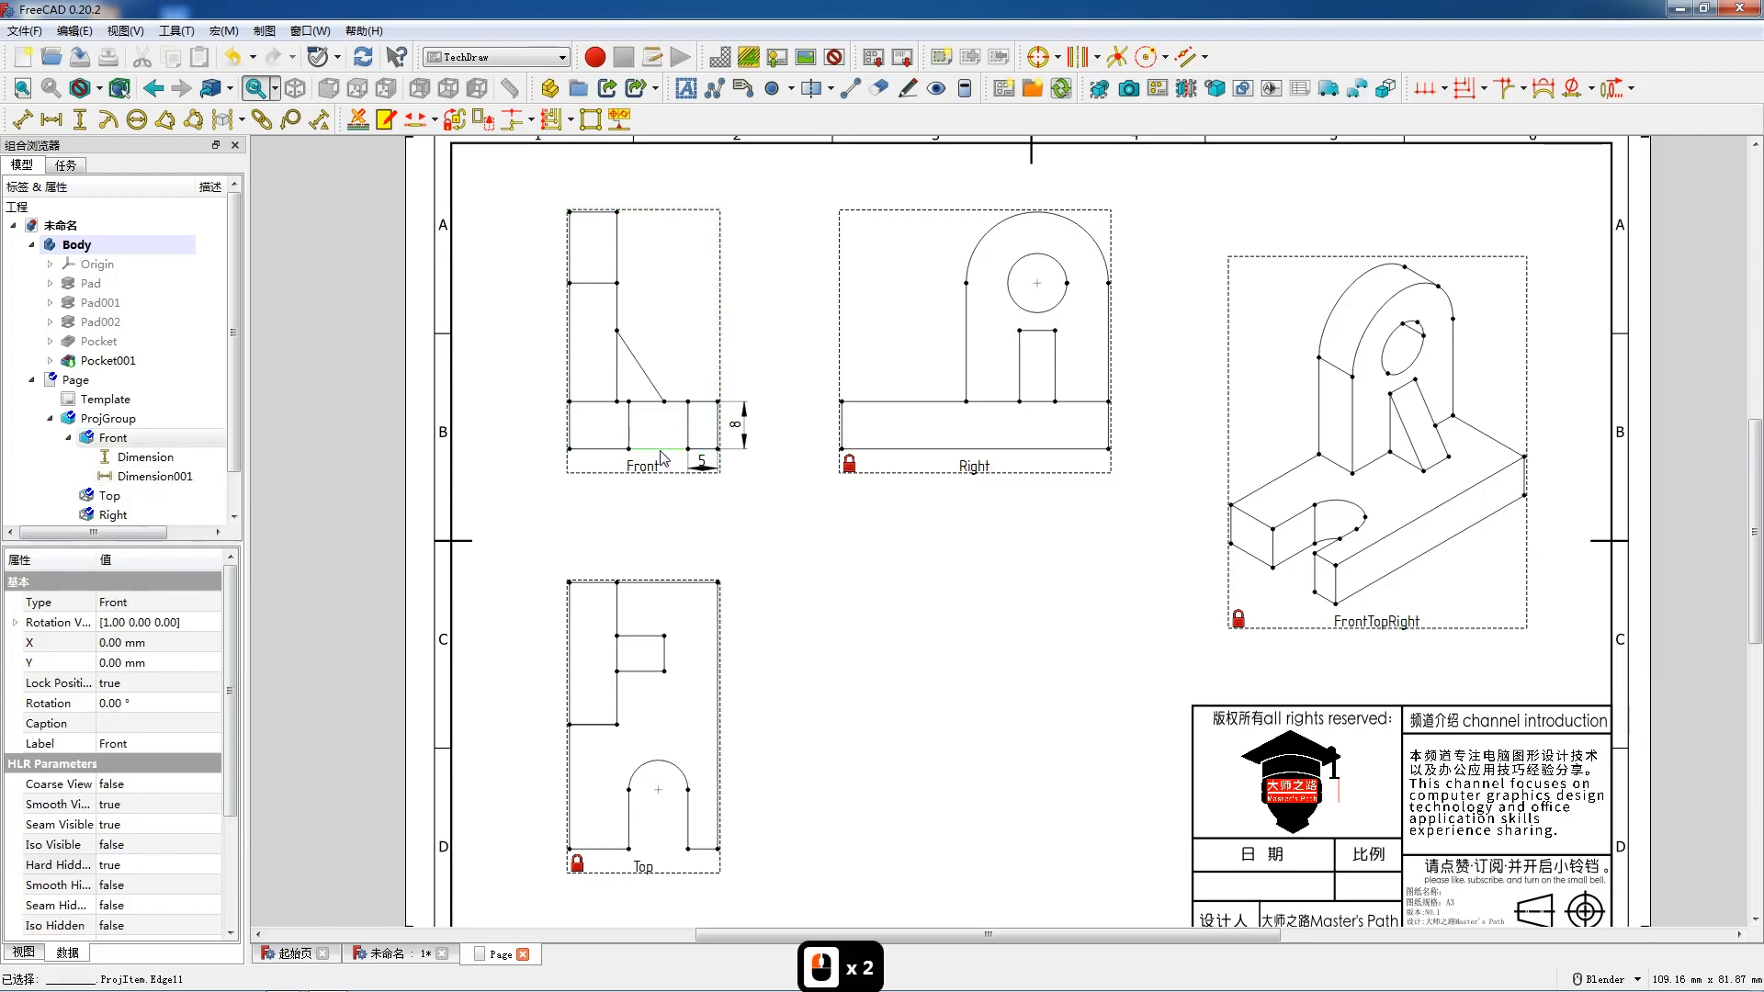
key("shift+h")
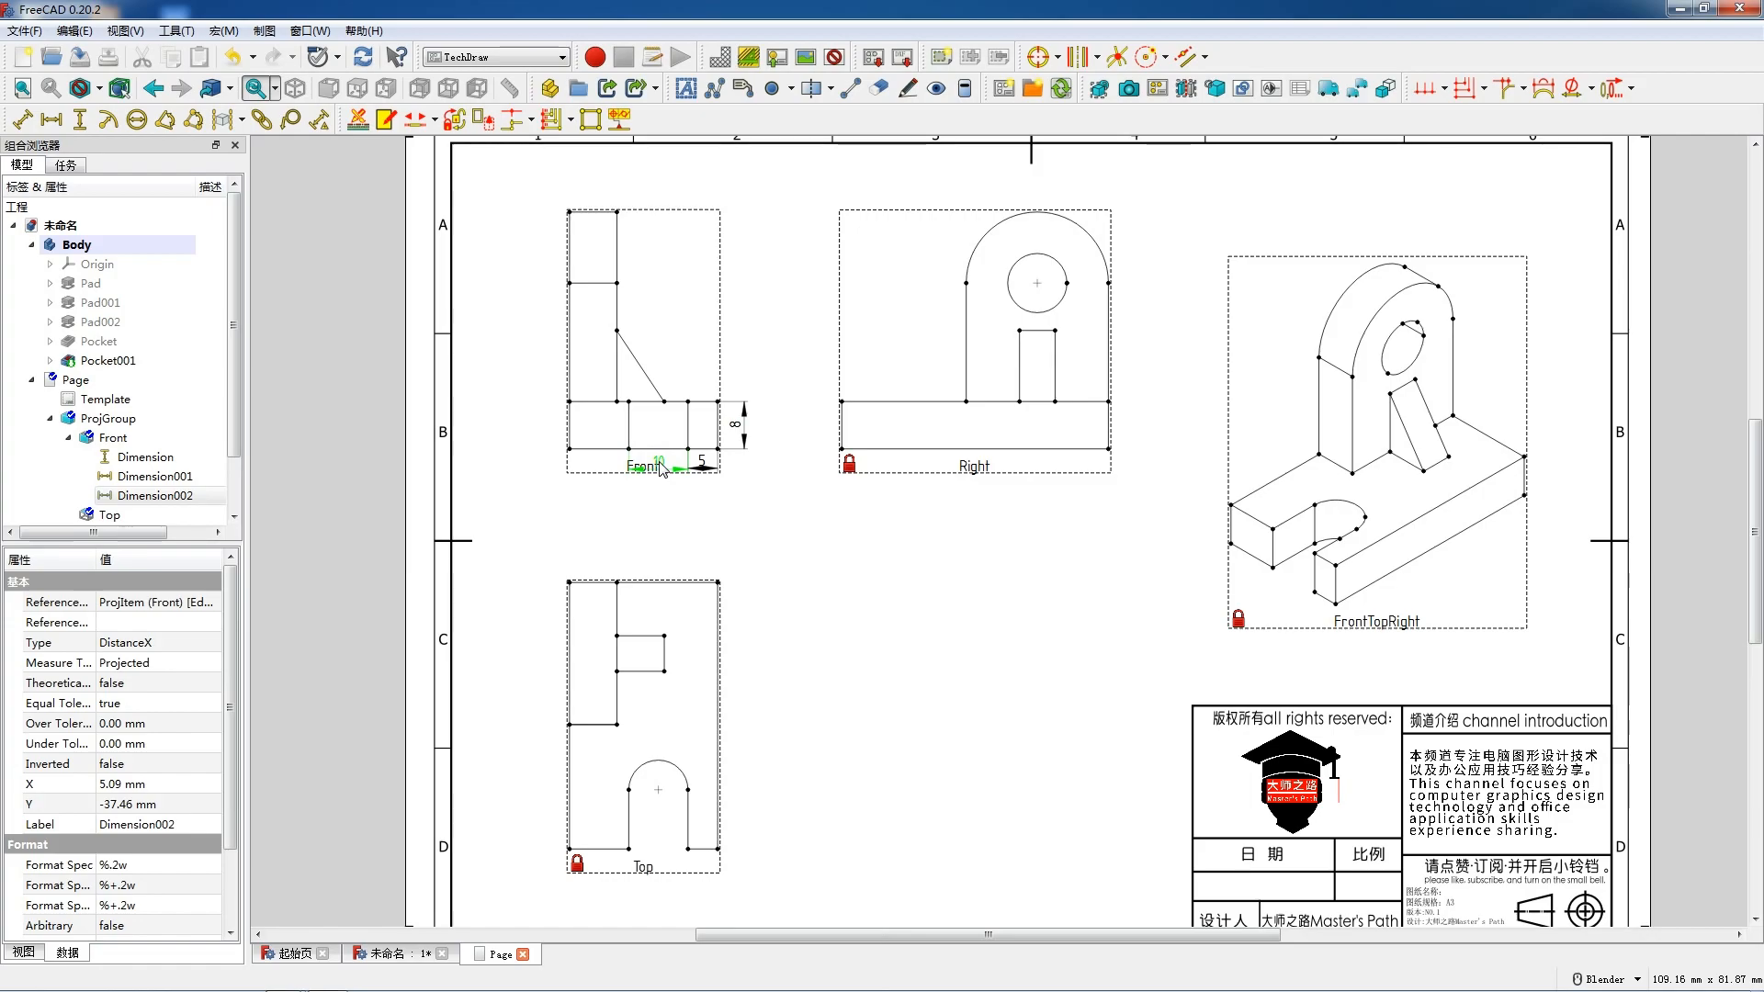
left_click(662, 467)
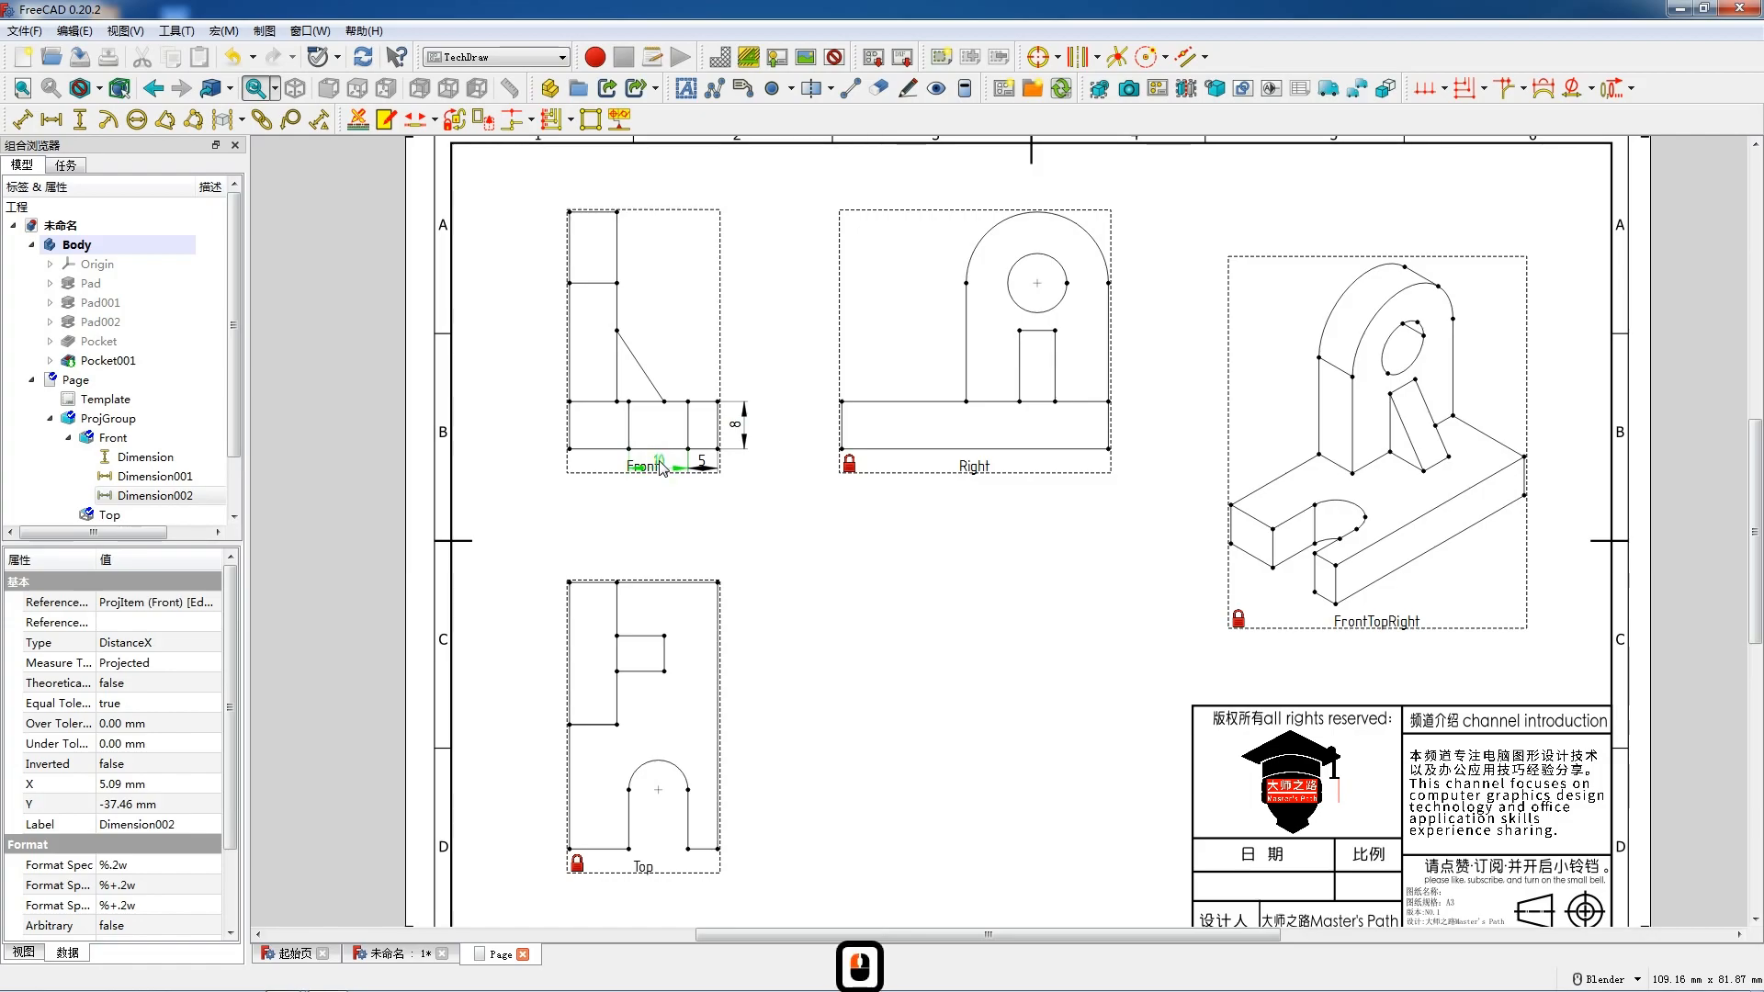
double_click(613, 450)
key("h")
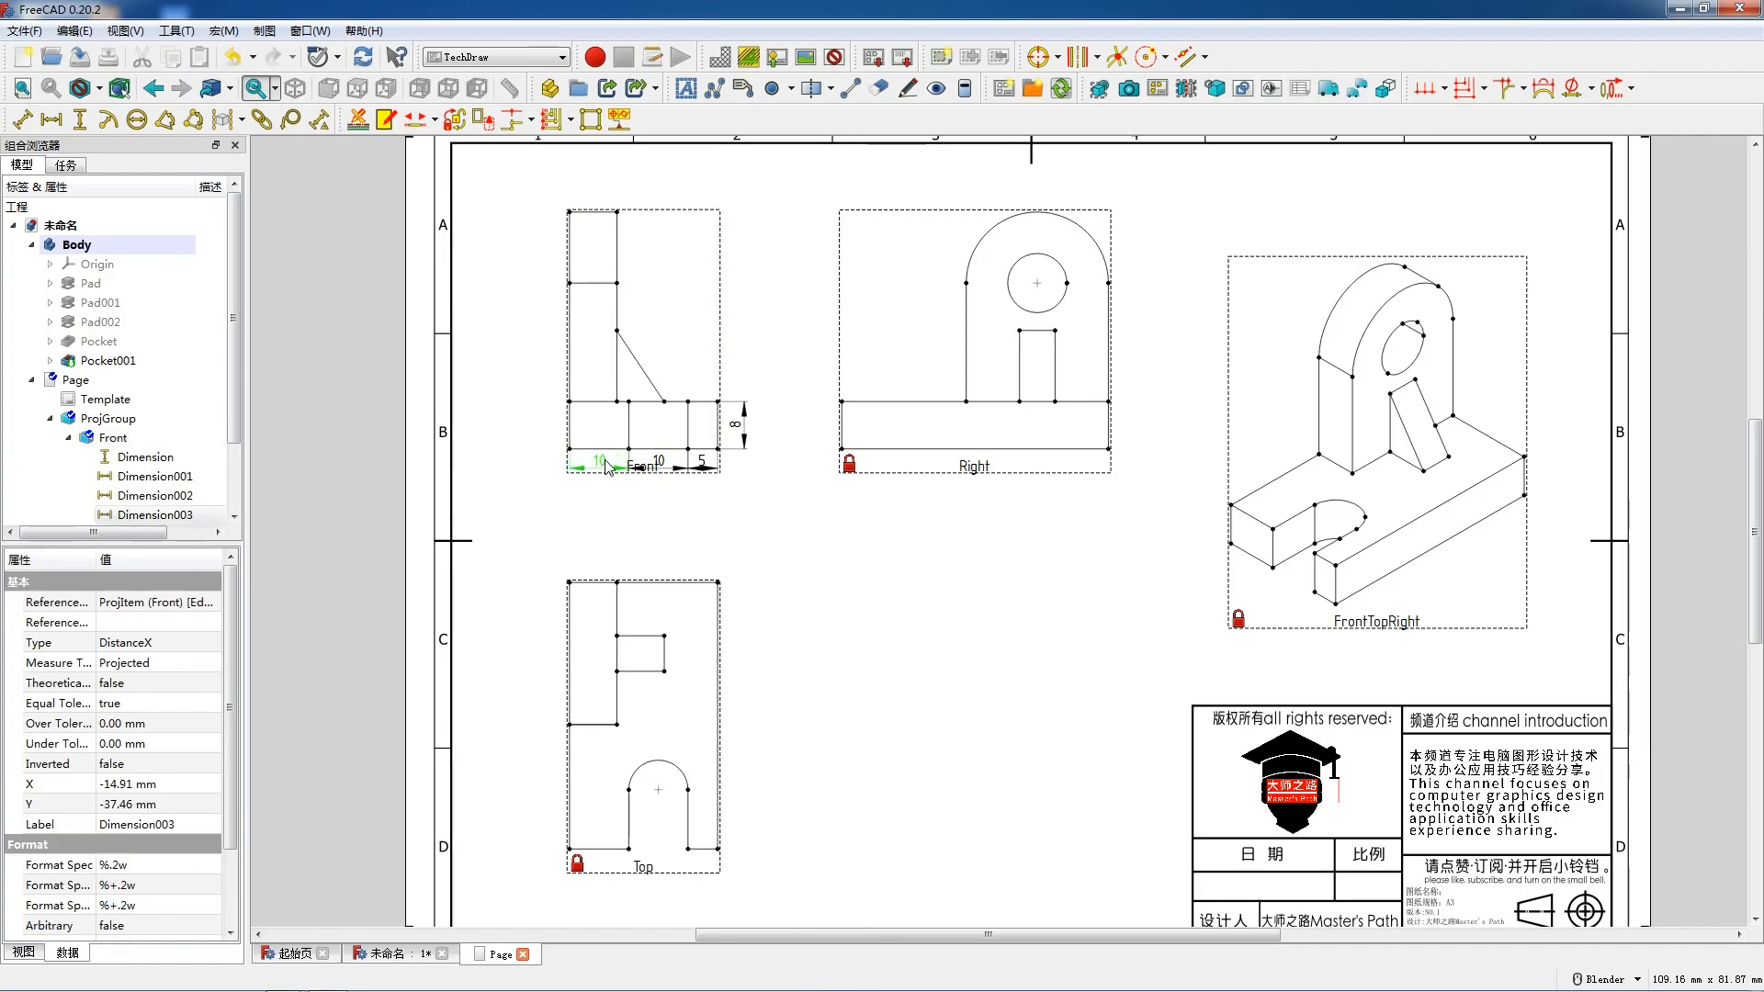
left_click(607, 464)
Dimension the rib's sloped edge horizontally and vertically in the Front view, placing the dimensions above and right of the rib
left_click(651, 389)
left_click(652, 388)
key("h")
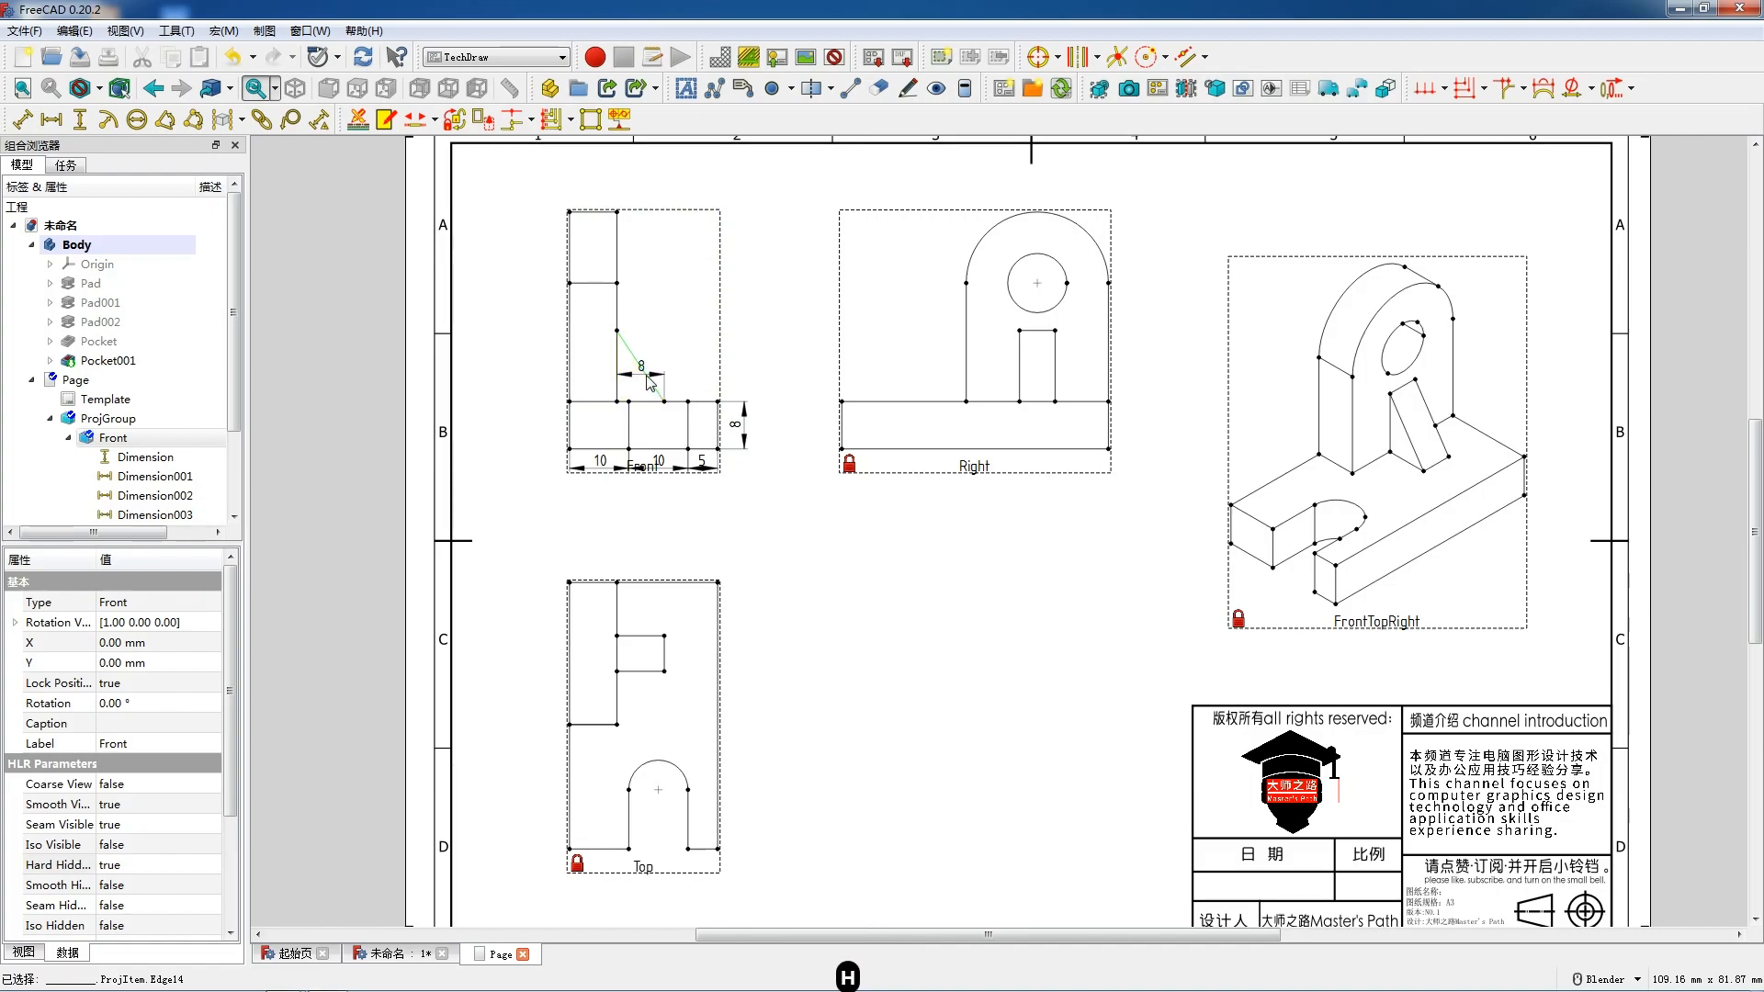
left_click_drag(643, 371, 646, 328)
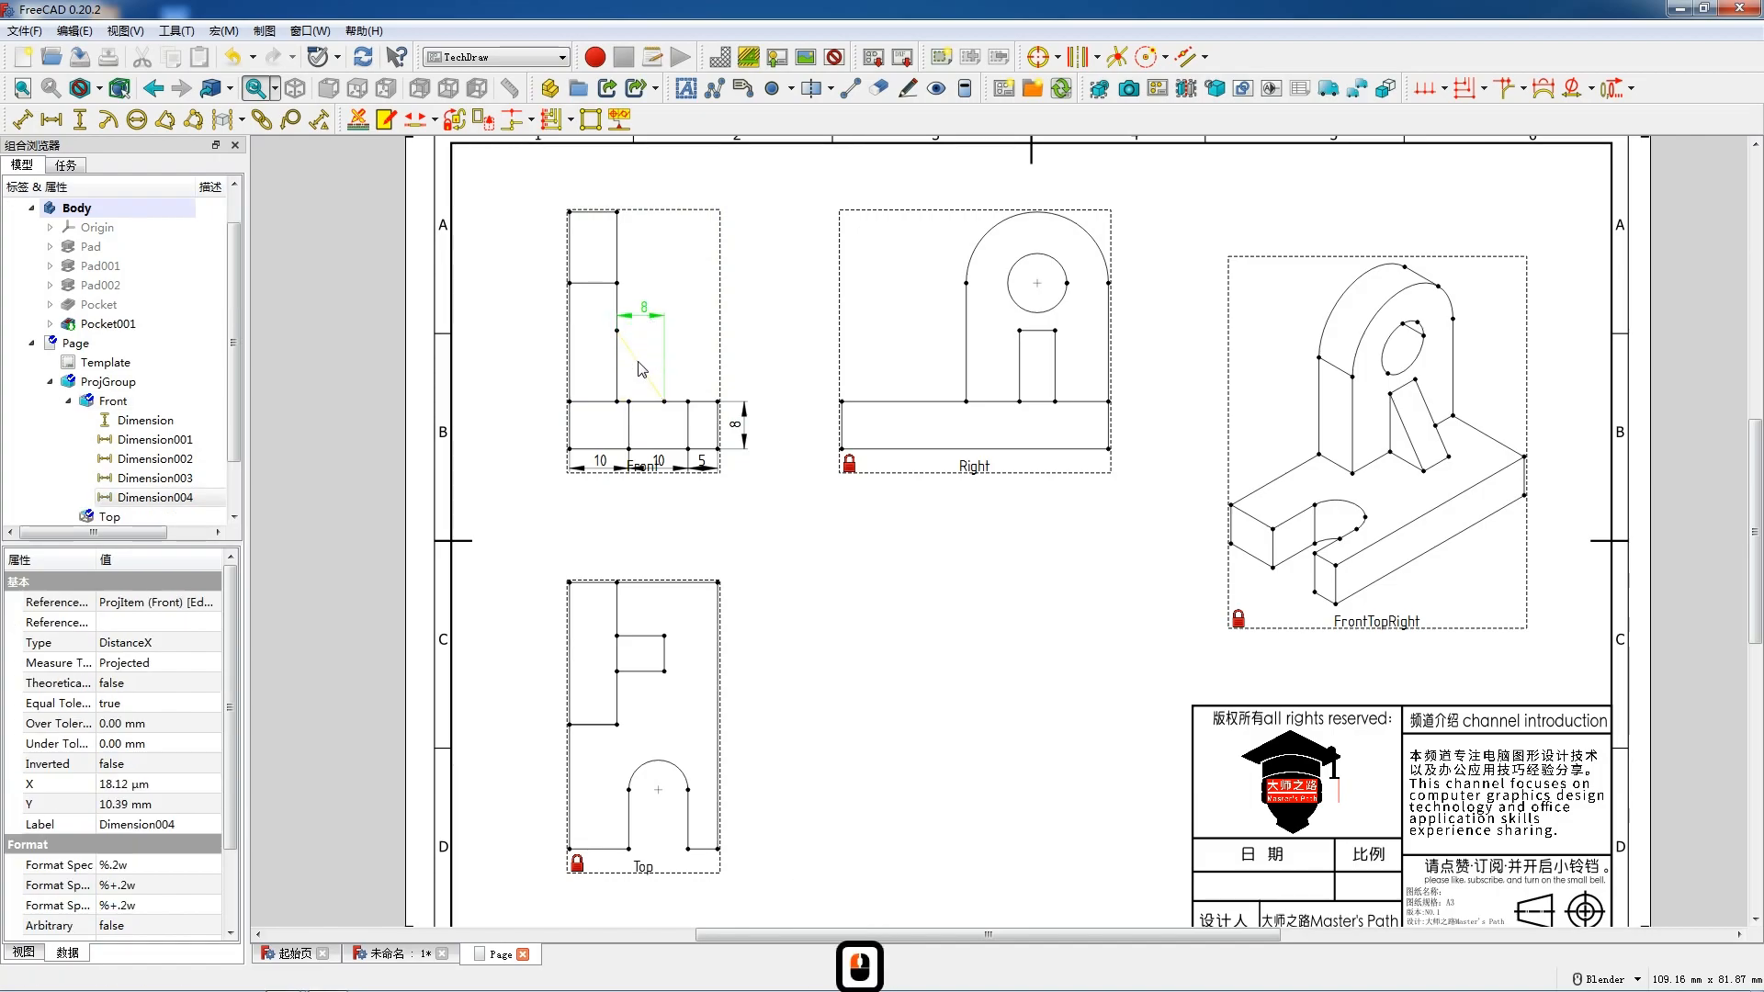
left_click(638, 361)
key("v")
left_click_drag(658, 366, 685, 368)
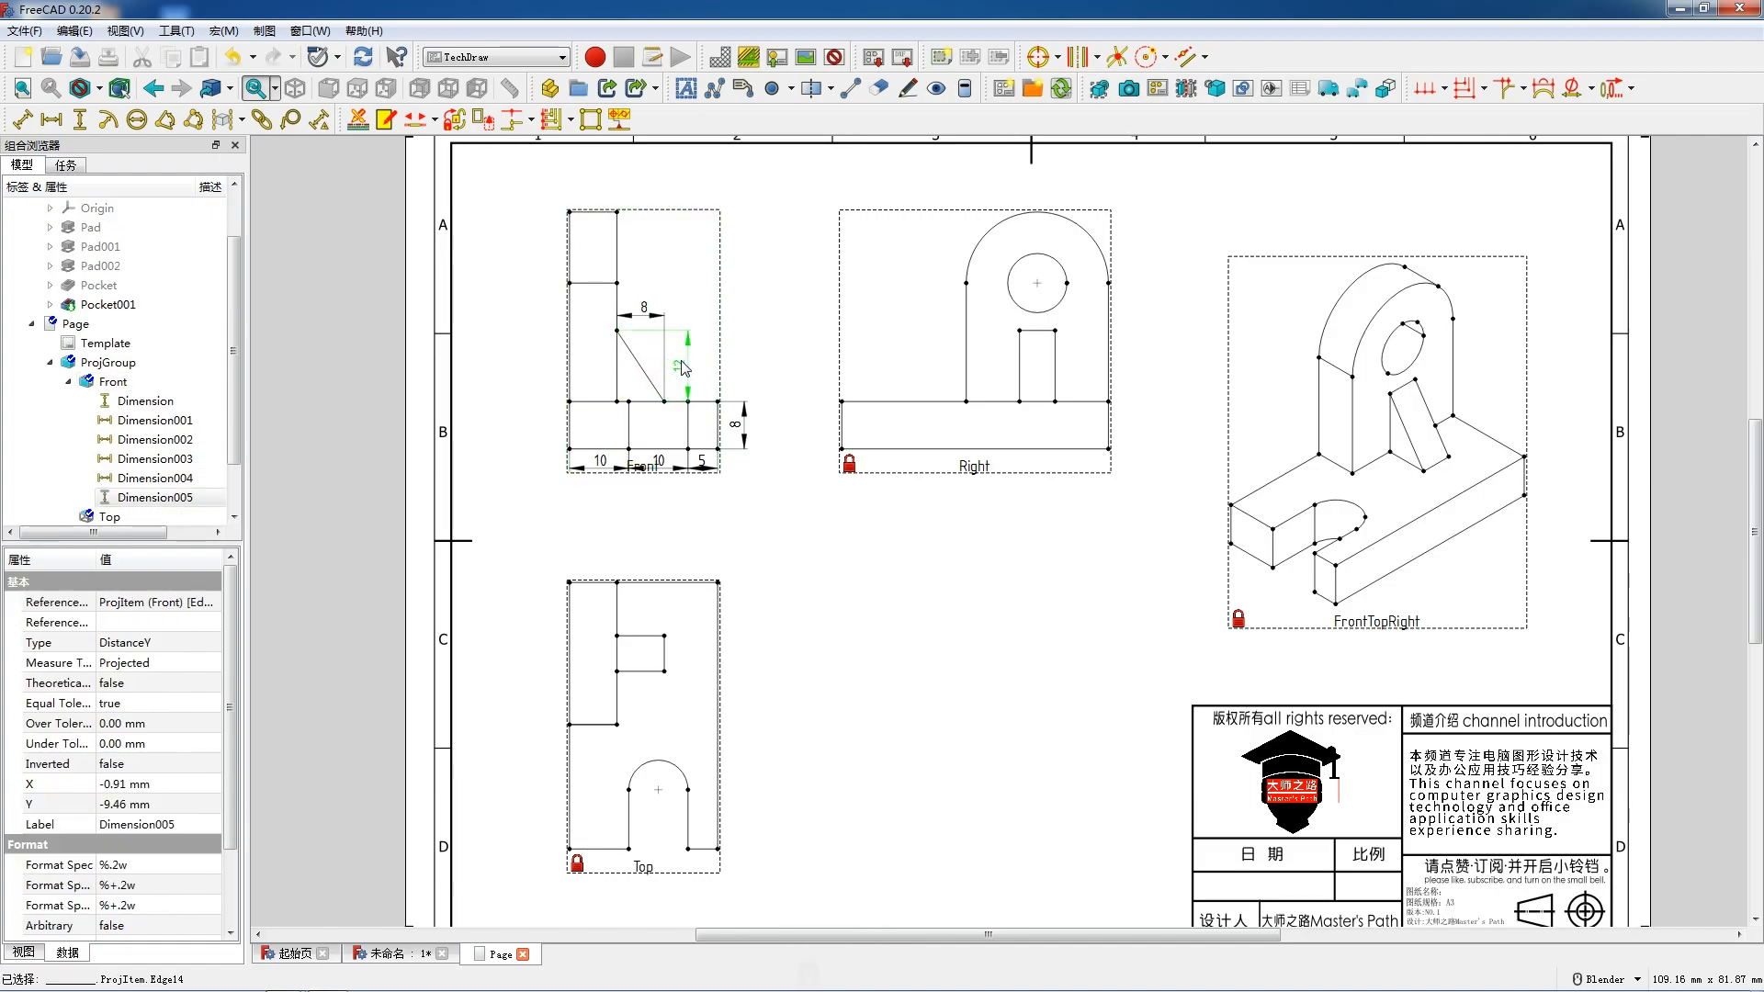
Add vertical dimensions for the lower and upper segments of the upright's left edge in the Front view
left_click(570, 315, "shift")
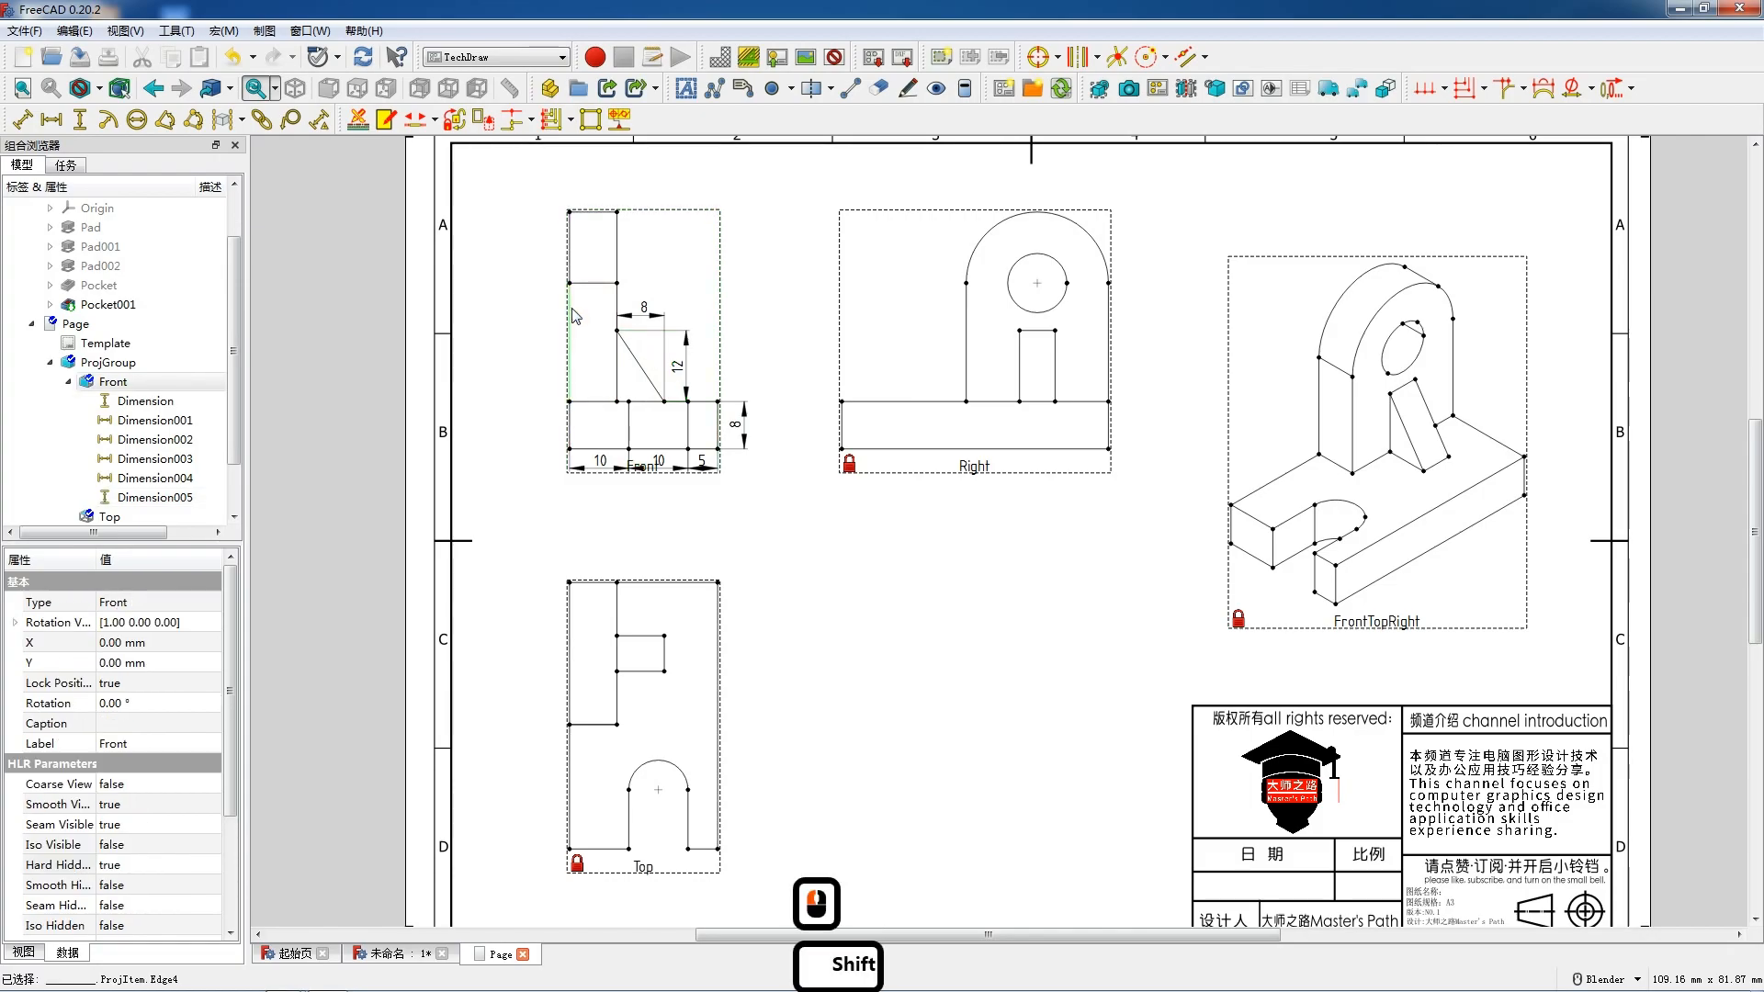
key("v")
left_click_drag(577, 342, 559, 346)
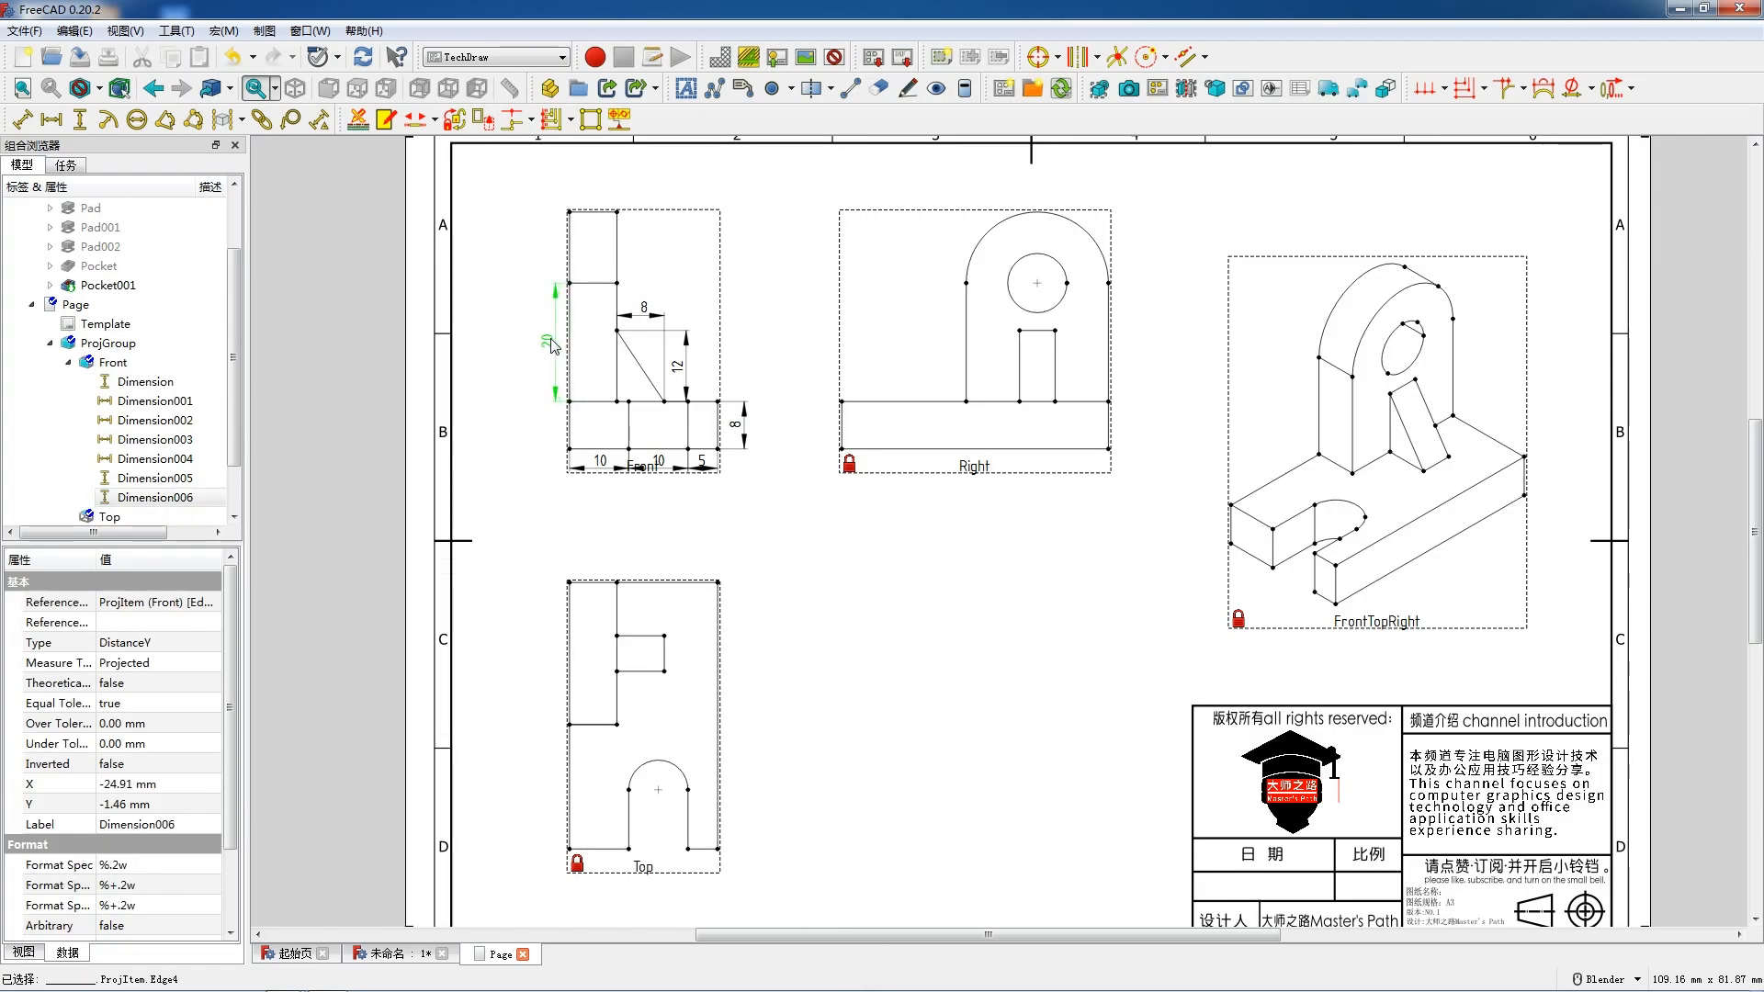
left_click(573, 269)
left_click(570, 268, "shift")
key("v")
Dimension the upright's thickness horizontally along its top edge in the Front view, placing it above the view
left_click(603, 214)
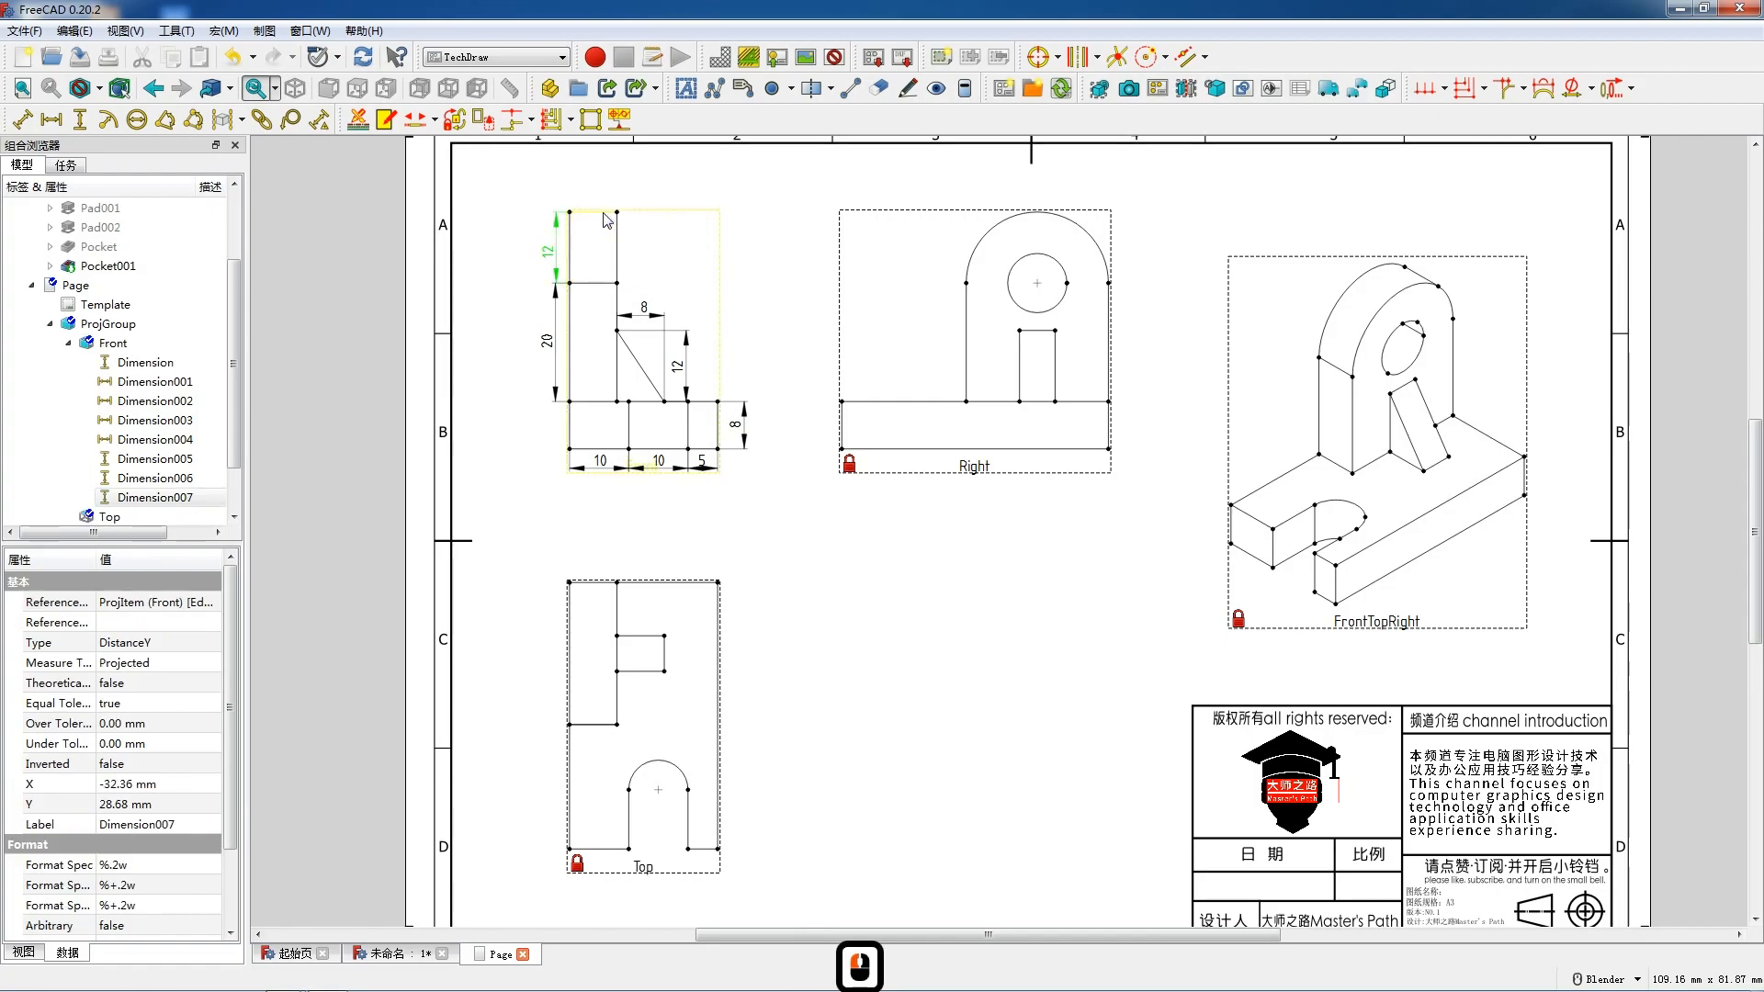
key("h")
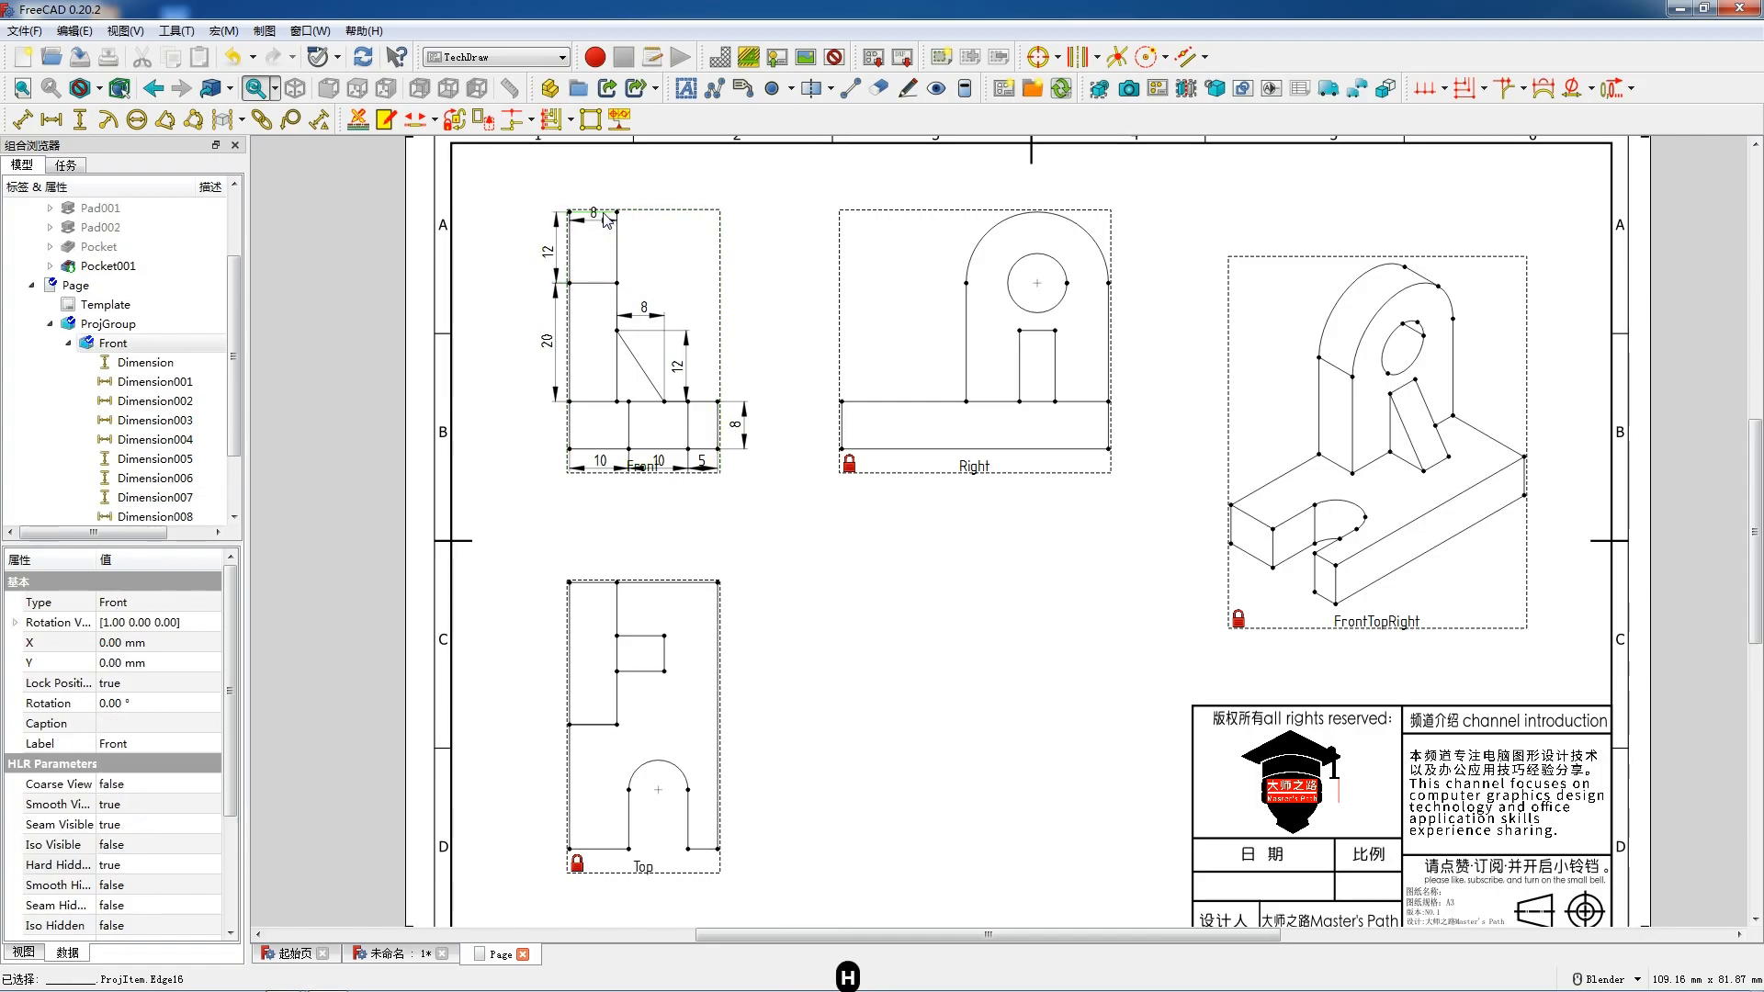
left_click_drag(598, 215, 598, 195)
left_click(597, 193)
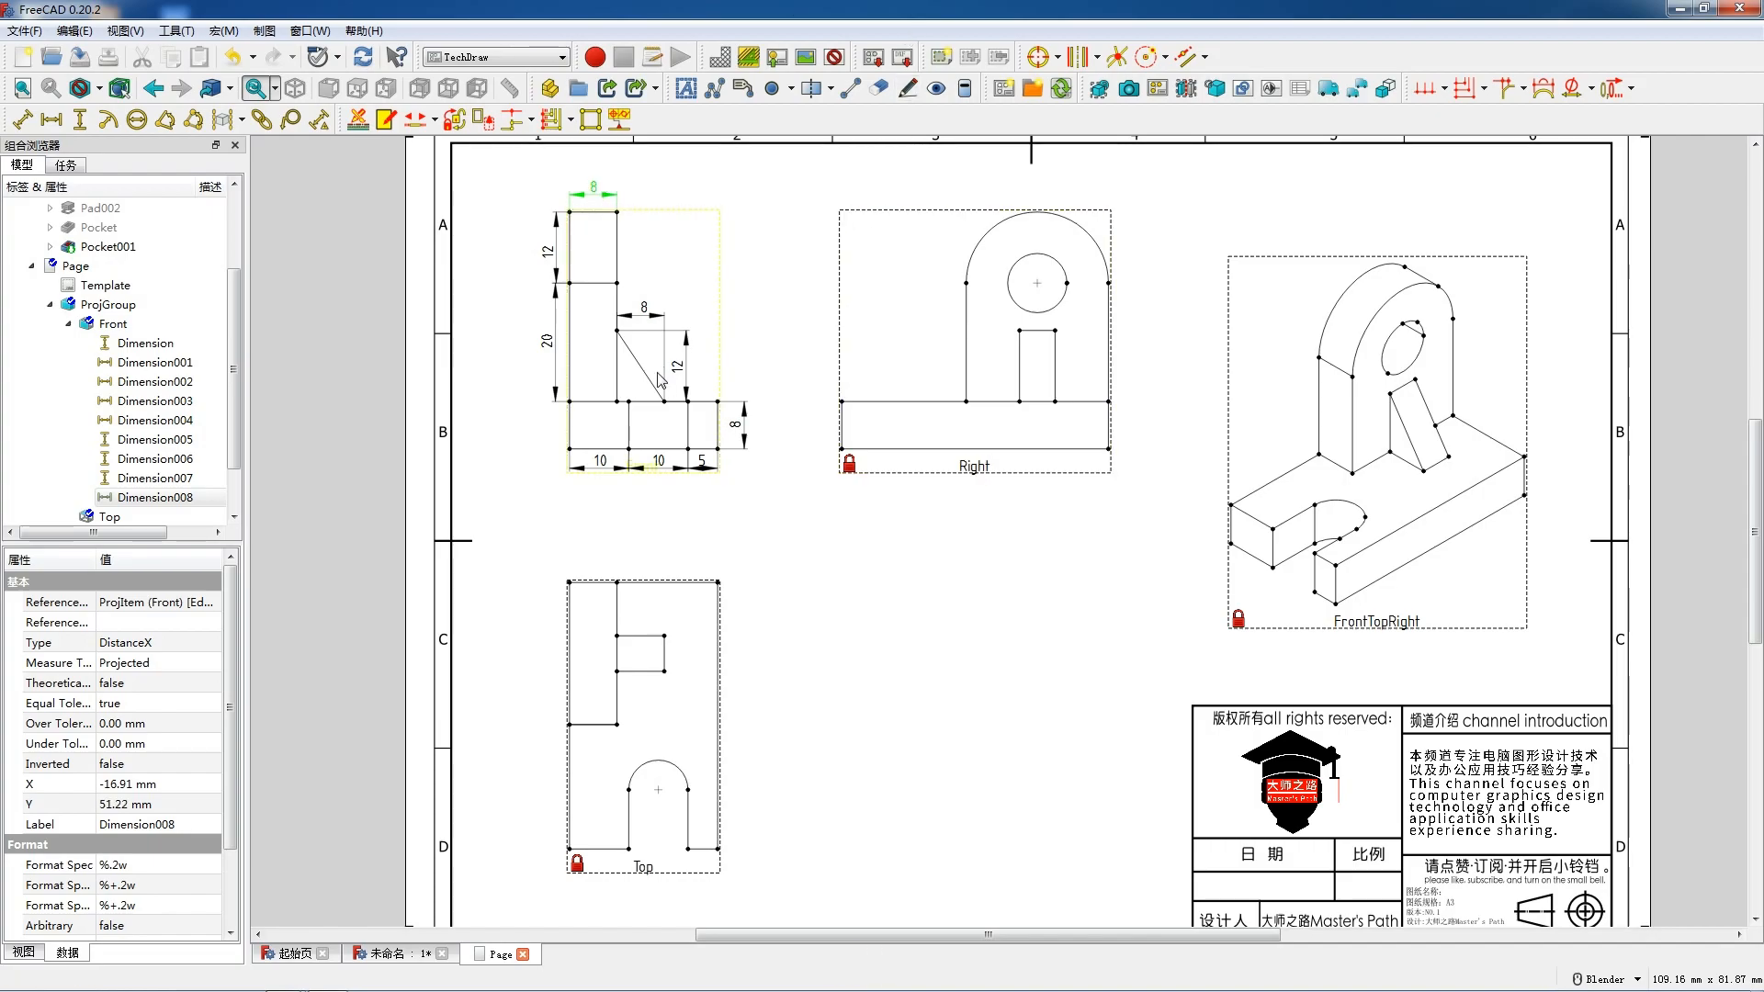
Add an overall height dimension between the Front view's bottom-left and top-left vertices, outside the existing left-side dimensions
left_click(569, 449)
left_click(570, 214, "ctrl")
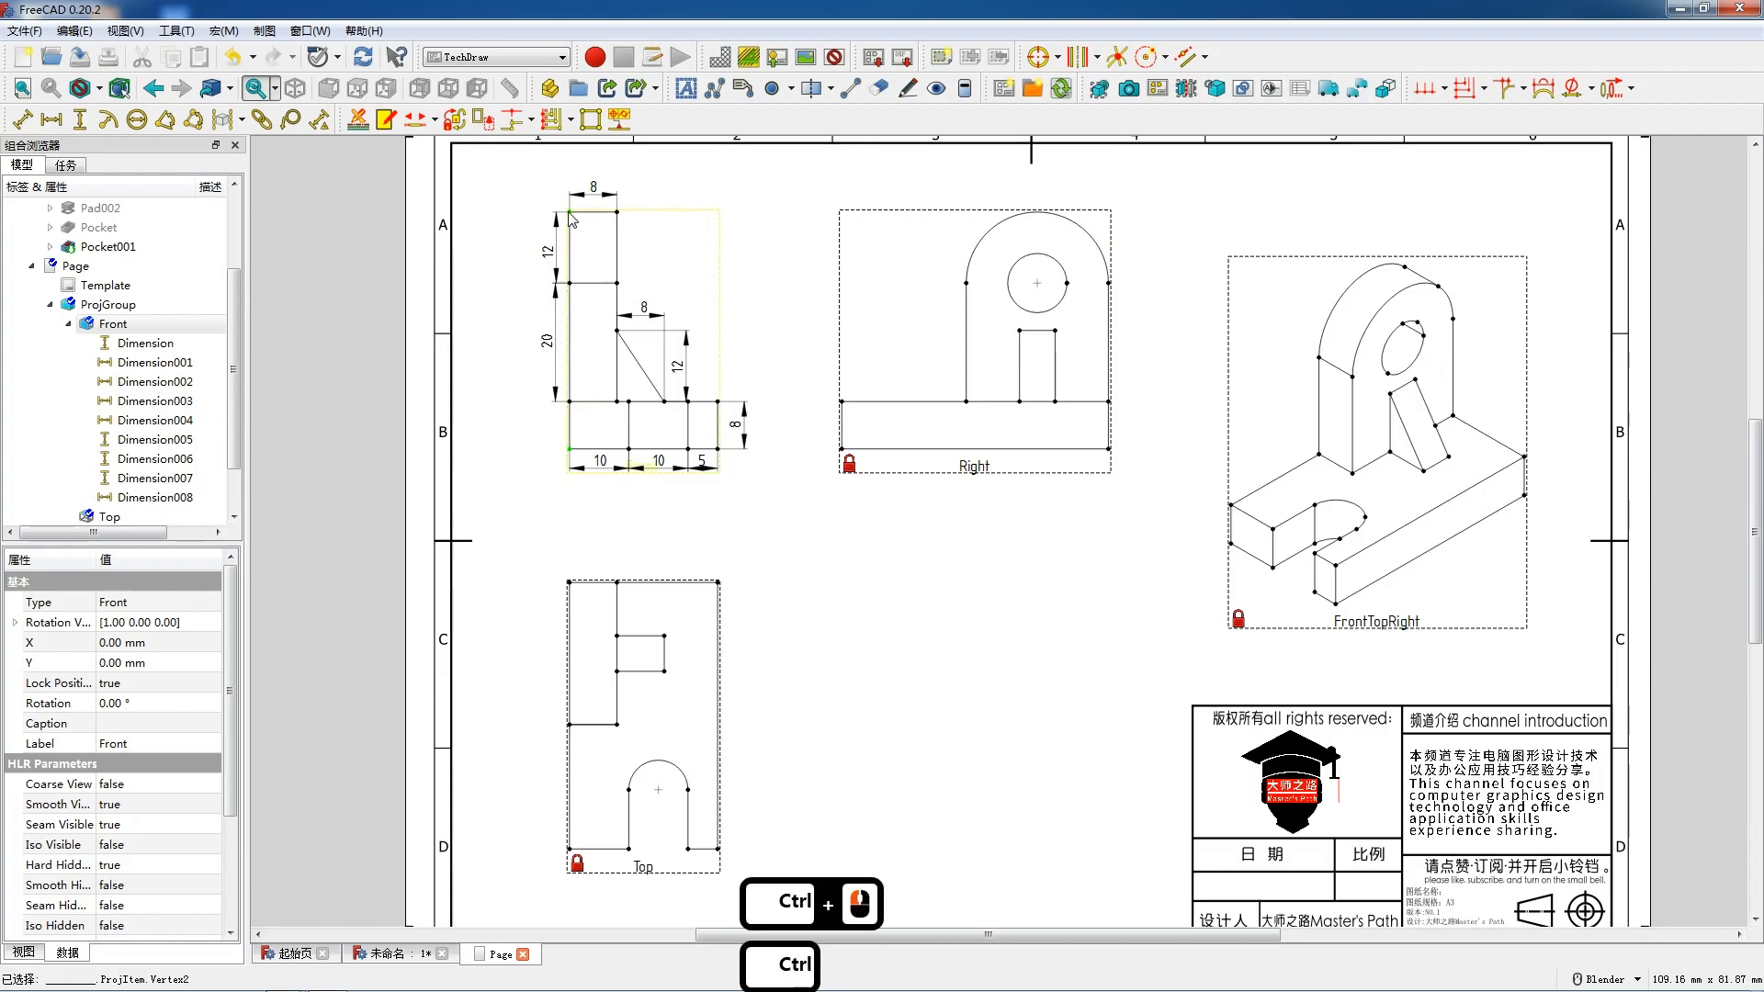
left_click(80, 119)
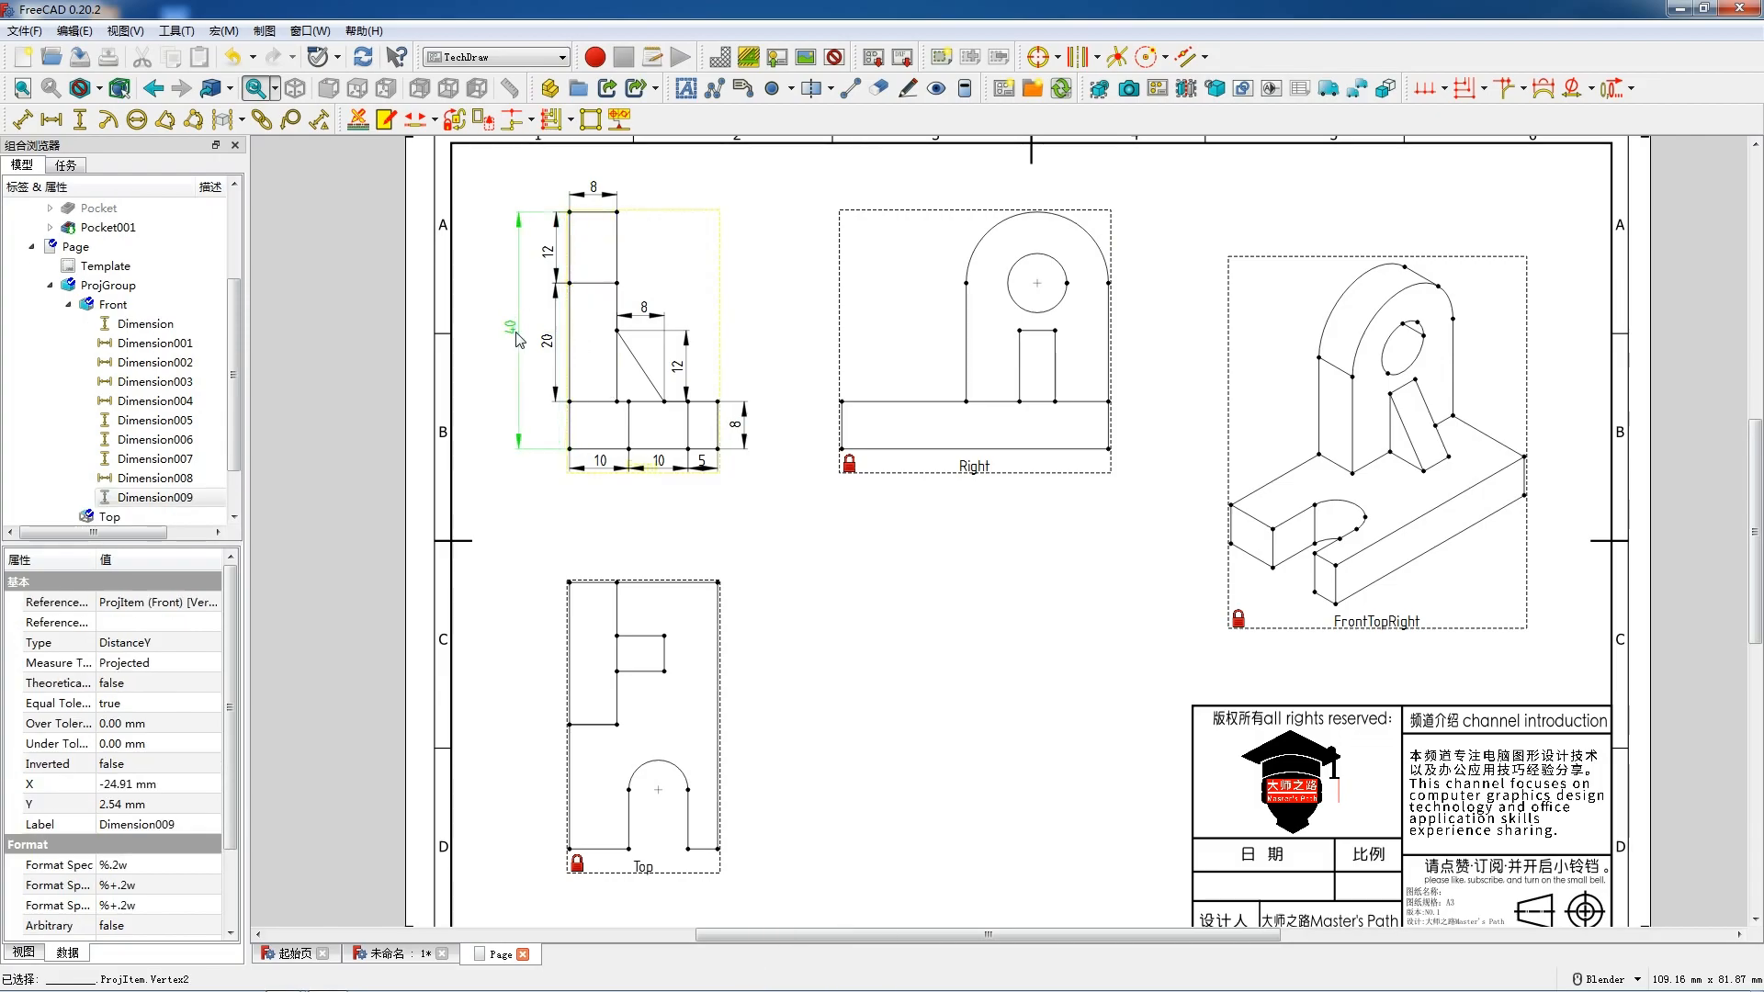
left_click_drag(527, 333, 623, 350)
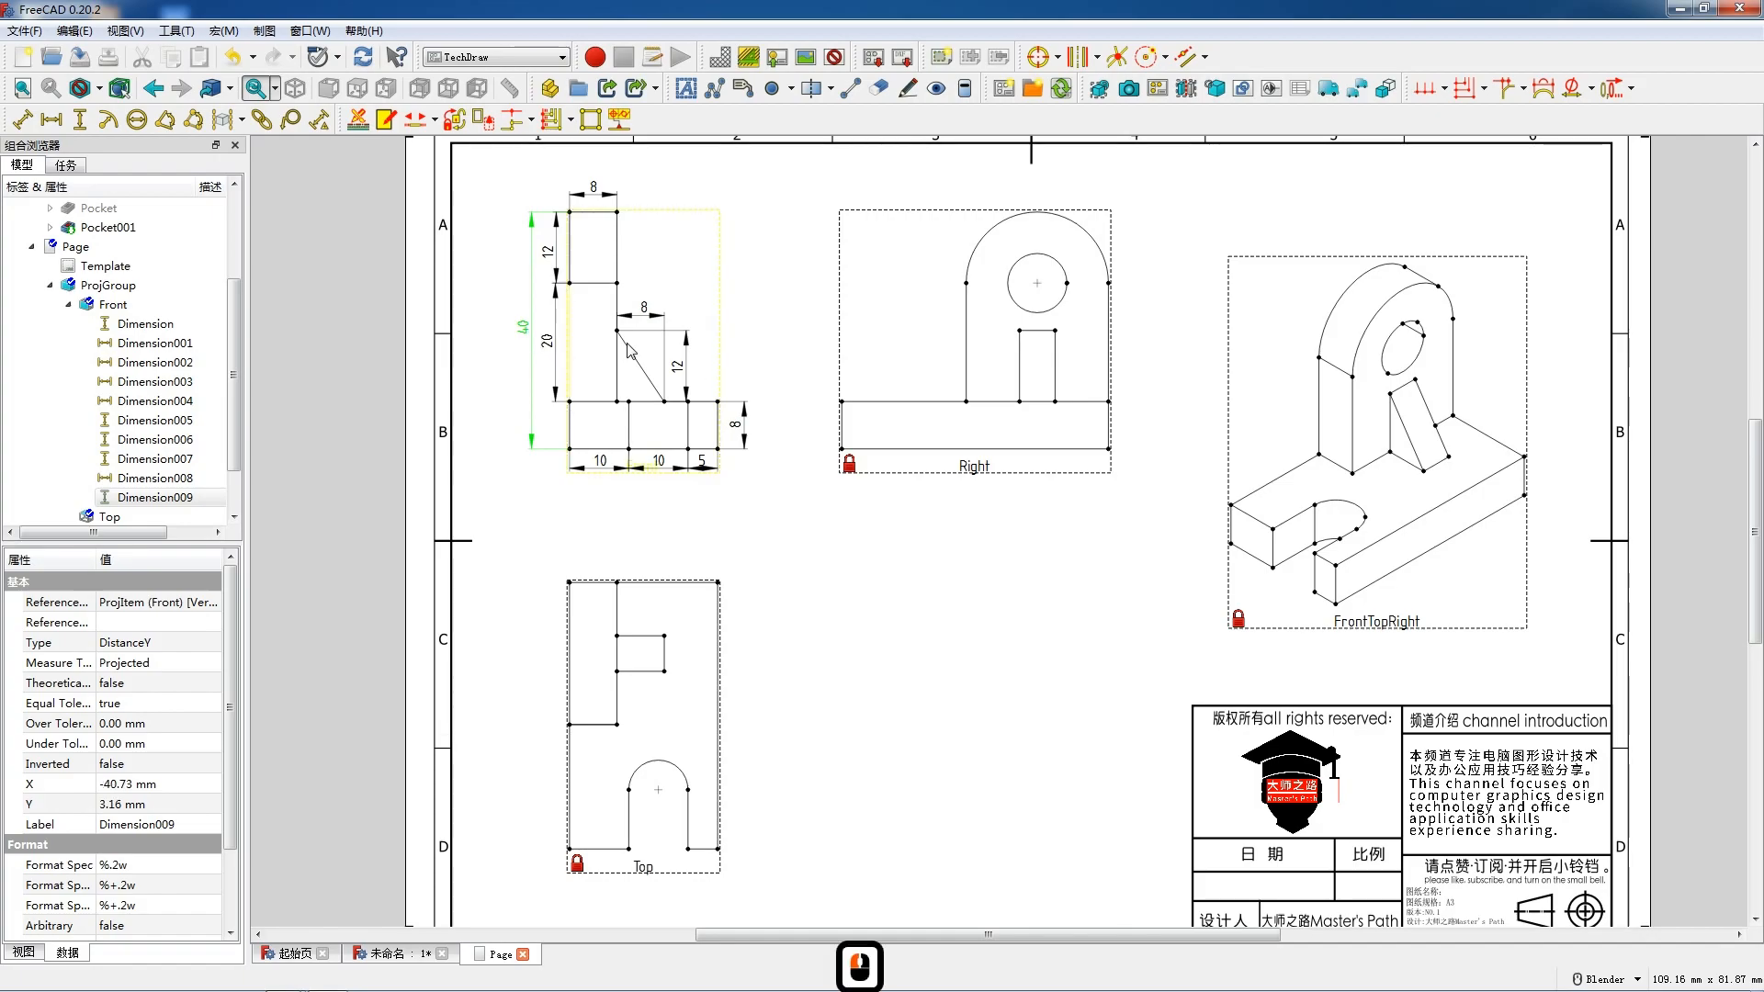
Add a radius dimension to the upright's outer arc in the Right view, placing its label above and left of the arc
scroll(690, 342, "down", 3)
scroll(930, 461, "up", 3)
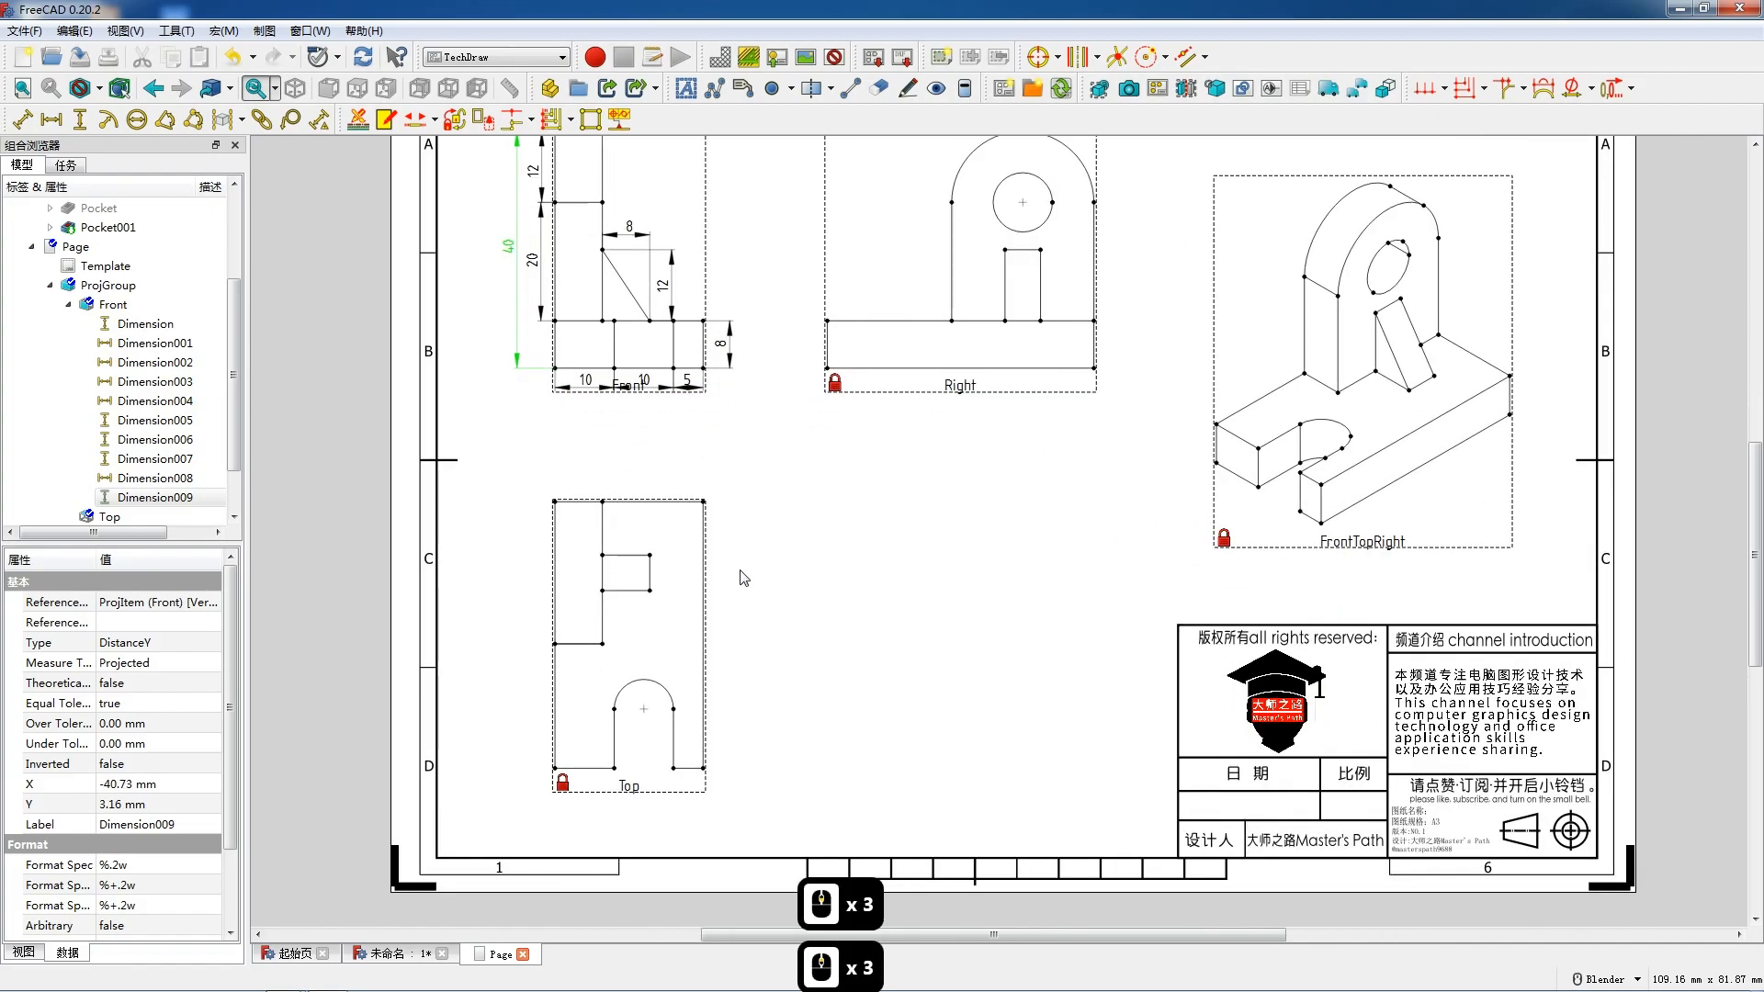
scroll(972, 362, "down", 2)
scroll(824, 372, "up", 4)
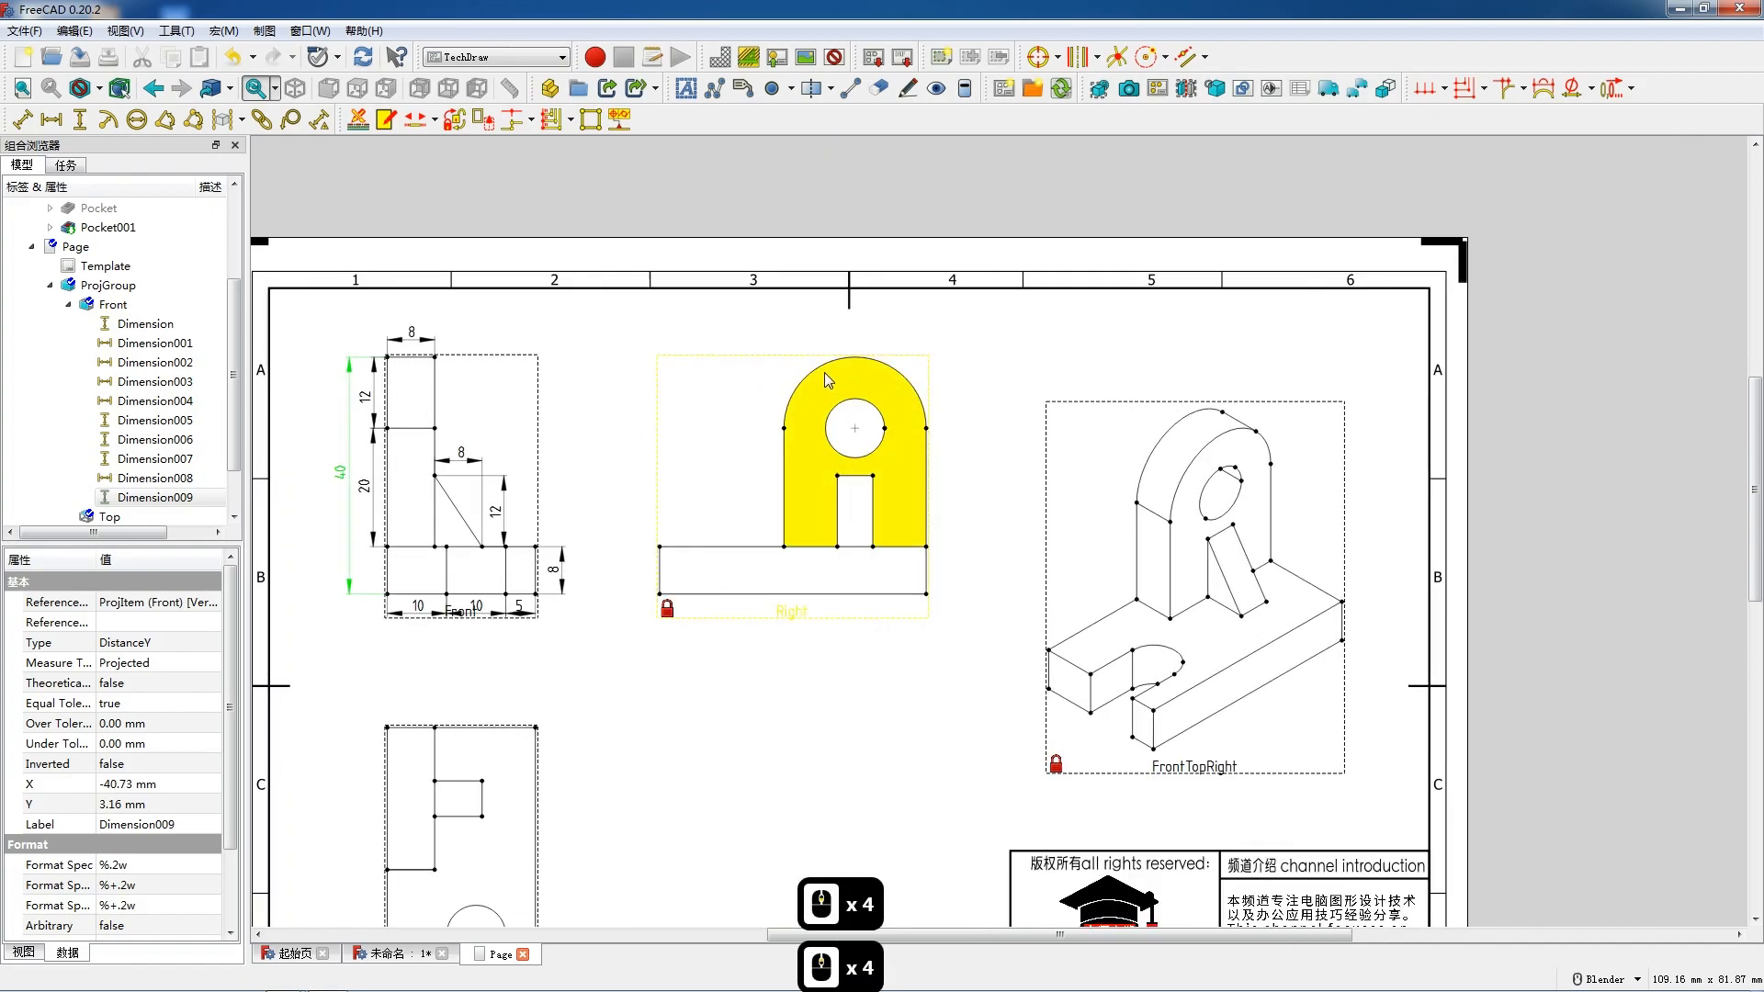
left_click(823, 371)
left_click(108, 119)
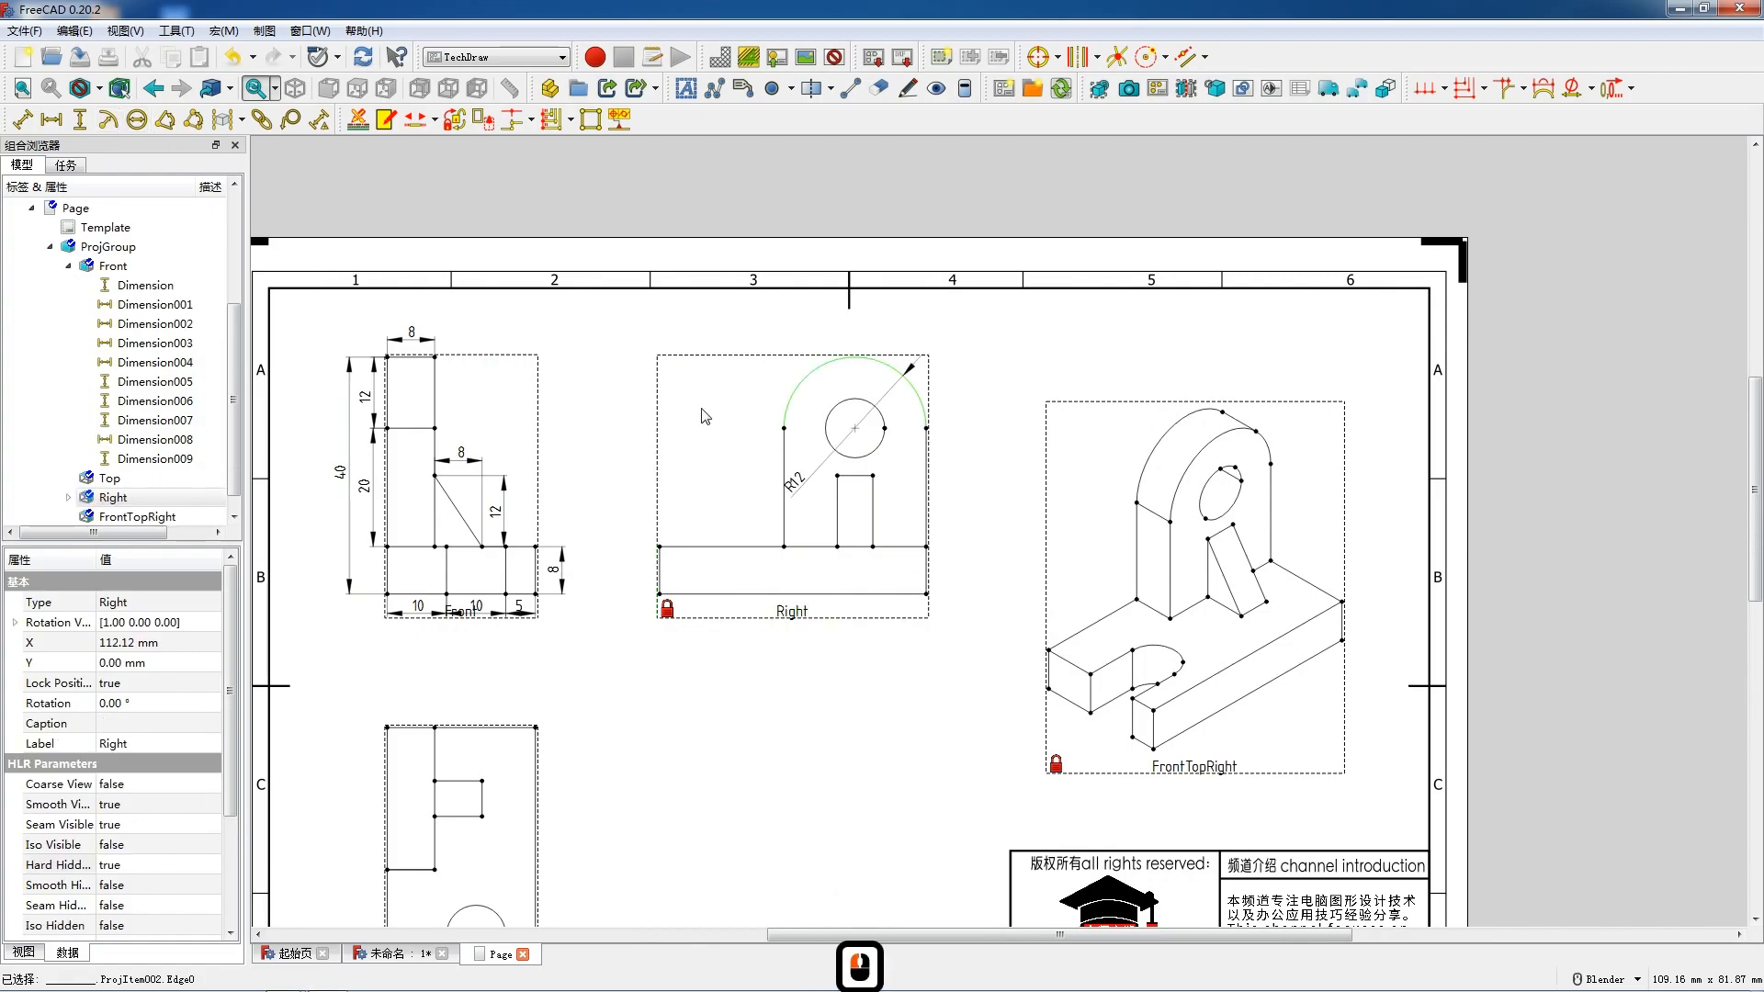
left_click_drag(801, 483, 804, 338)
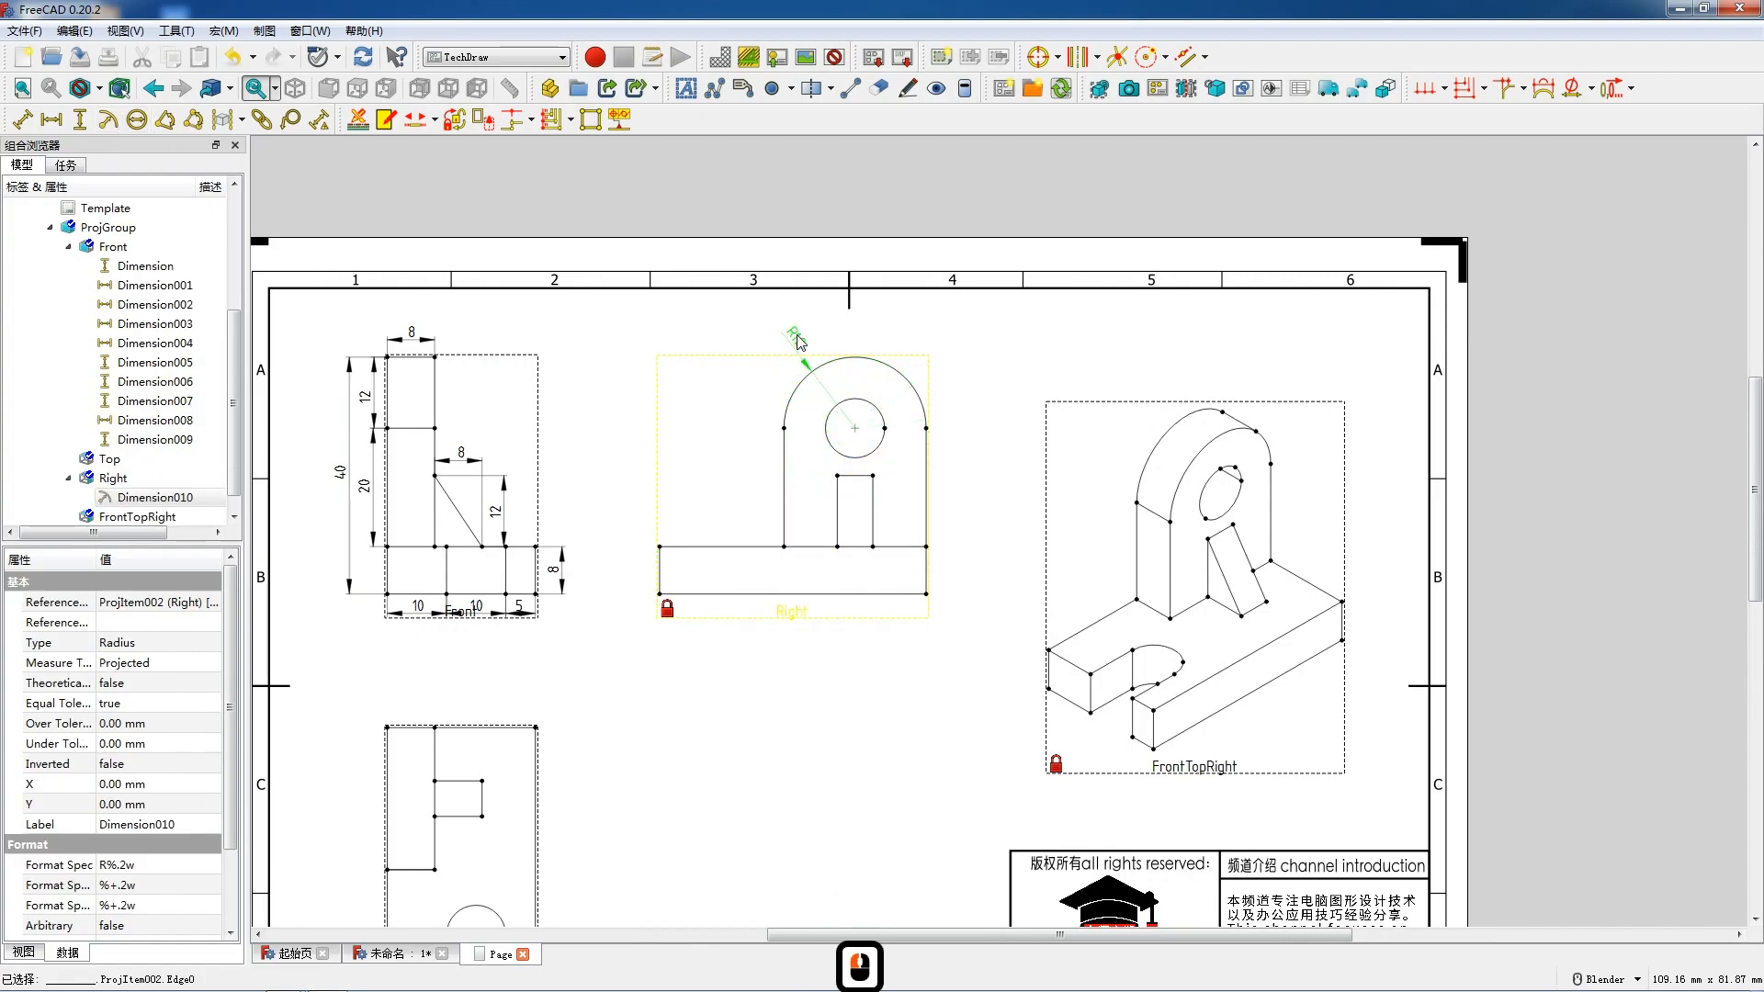
Add a radius dimension to the hole in the Right view, placing its label outside the upright at the upper left
left_click(830, 420)
left_click(107, 119)
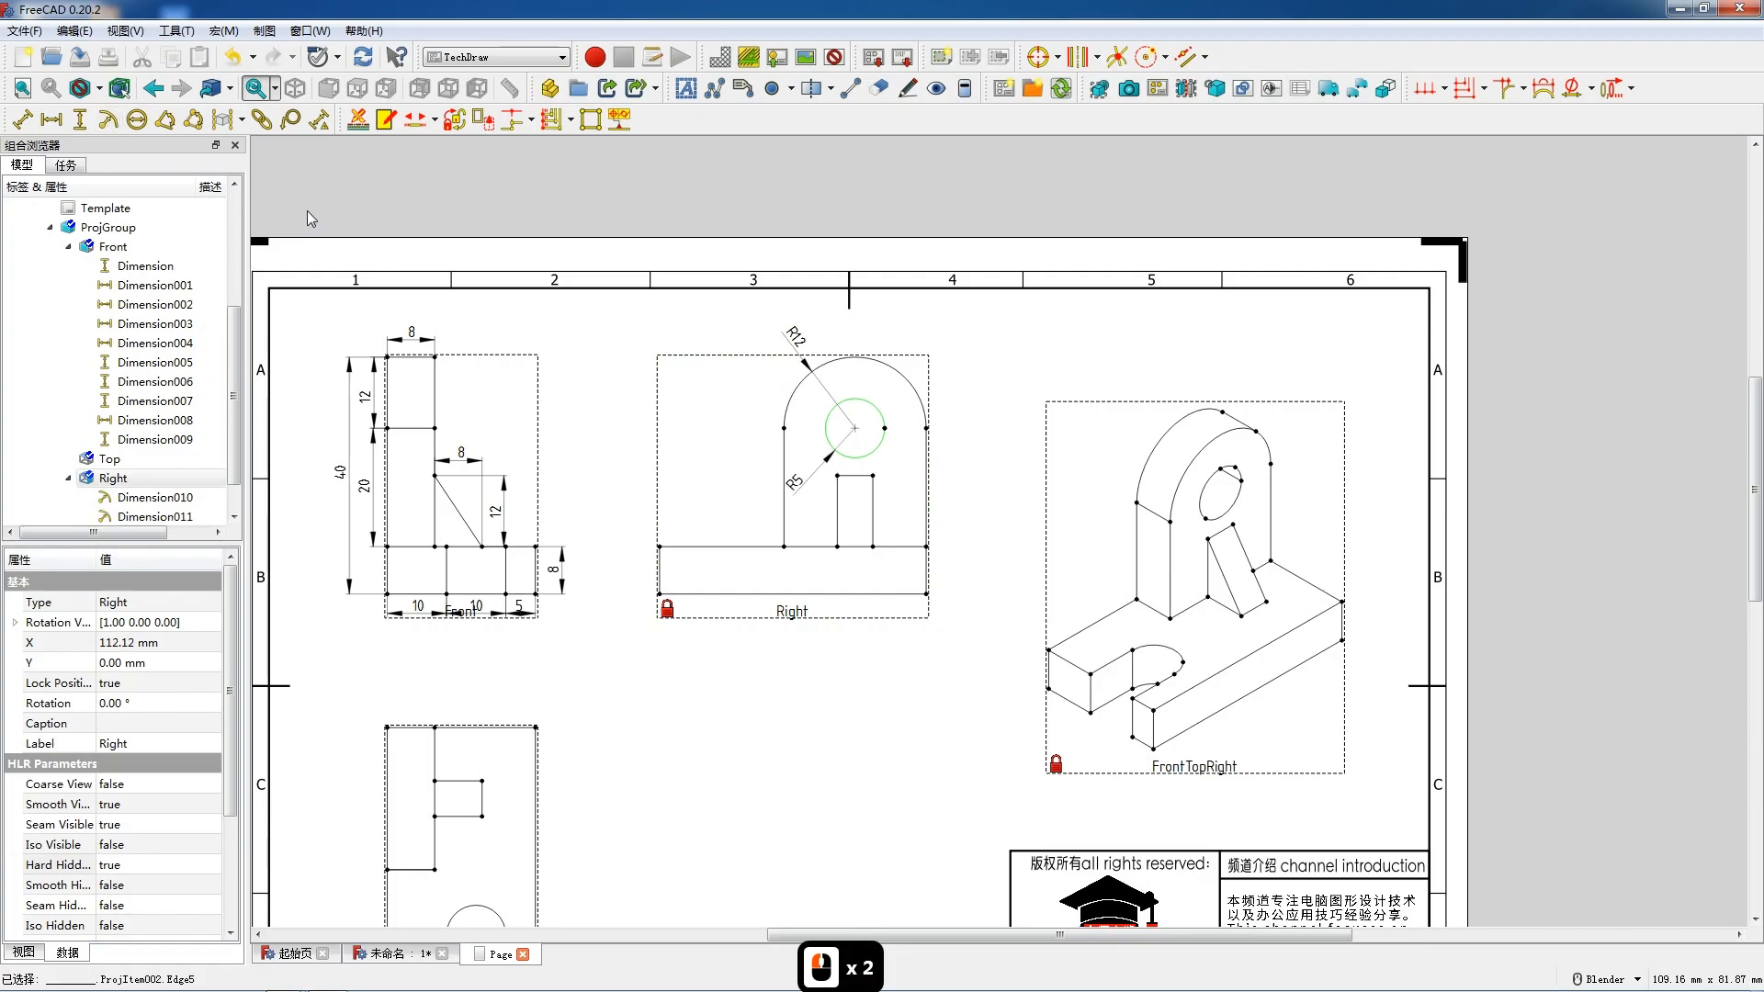
left_click_drag(796, 487, 769, 366)
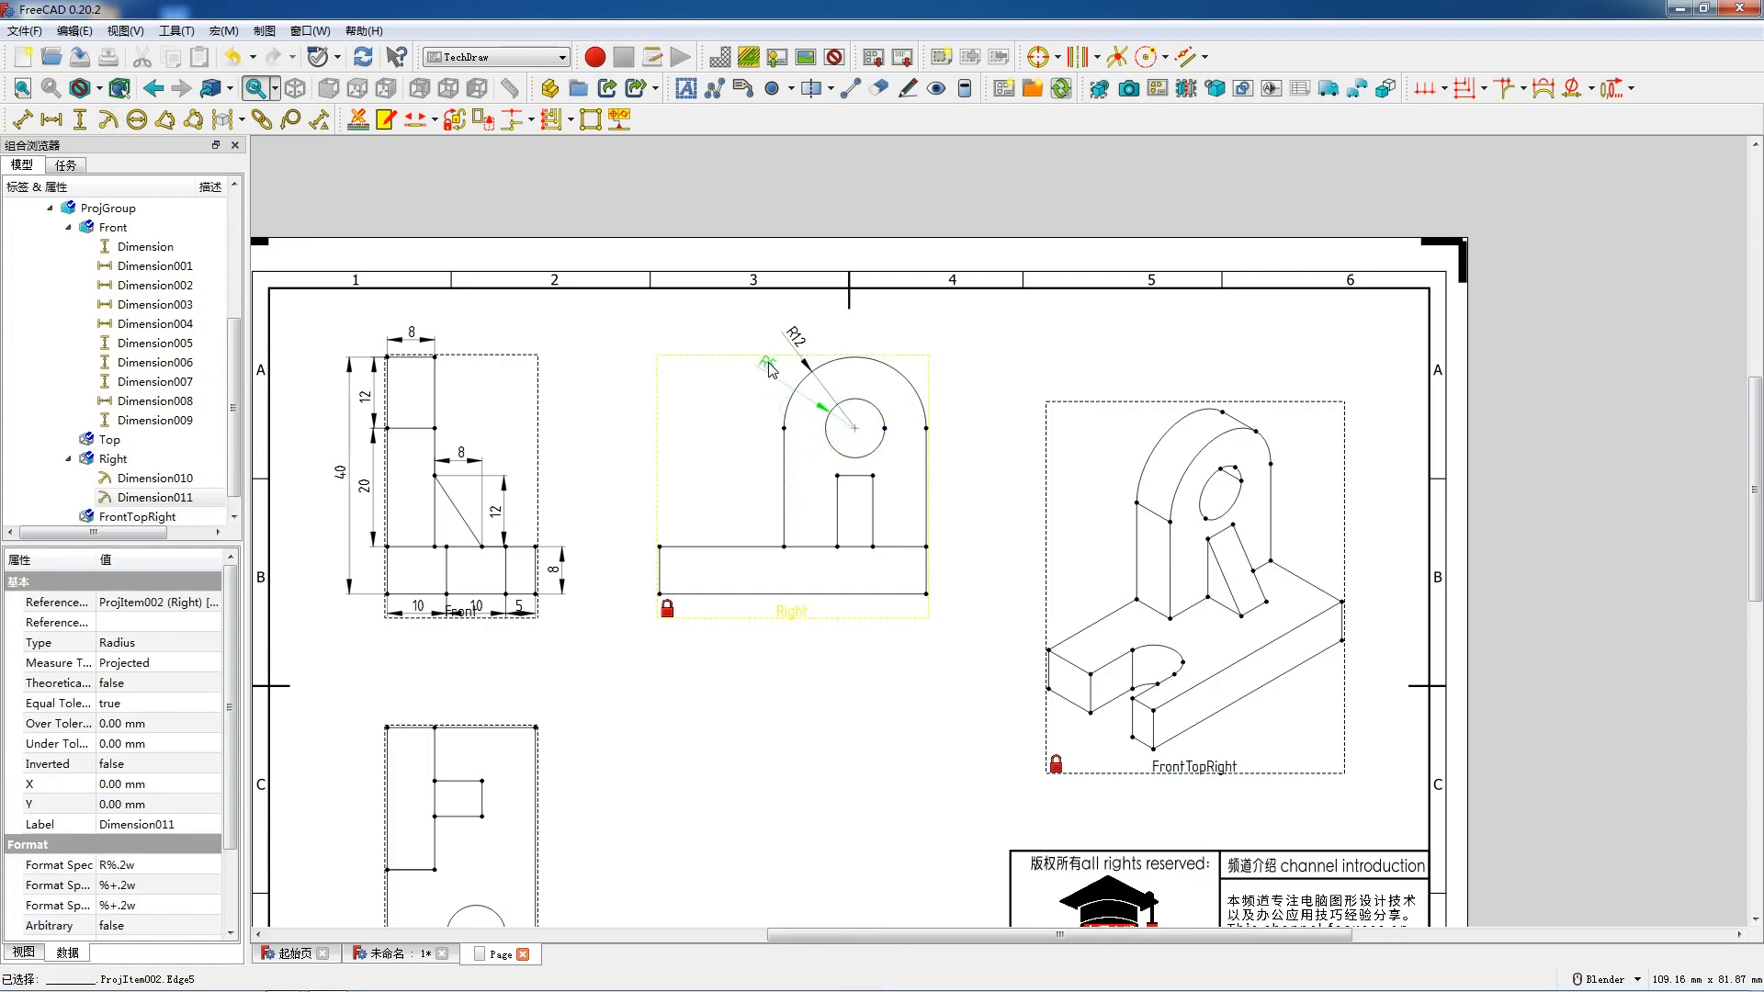
Dimension the rib's width horizontally in the Right view and place the dimension inside the rib
left_click(855, 476)
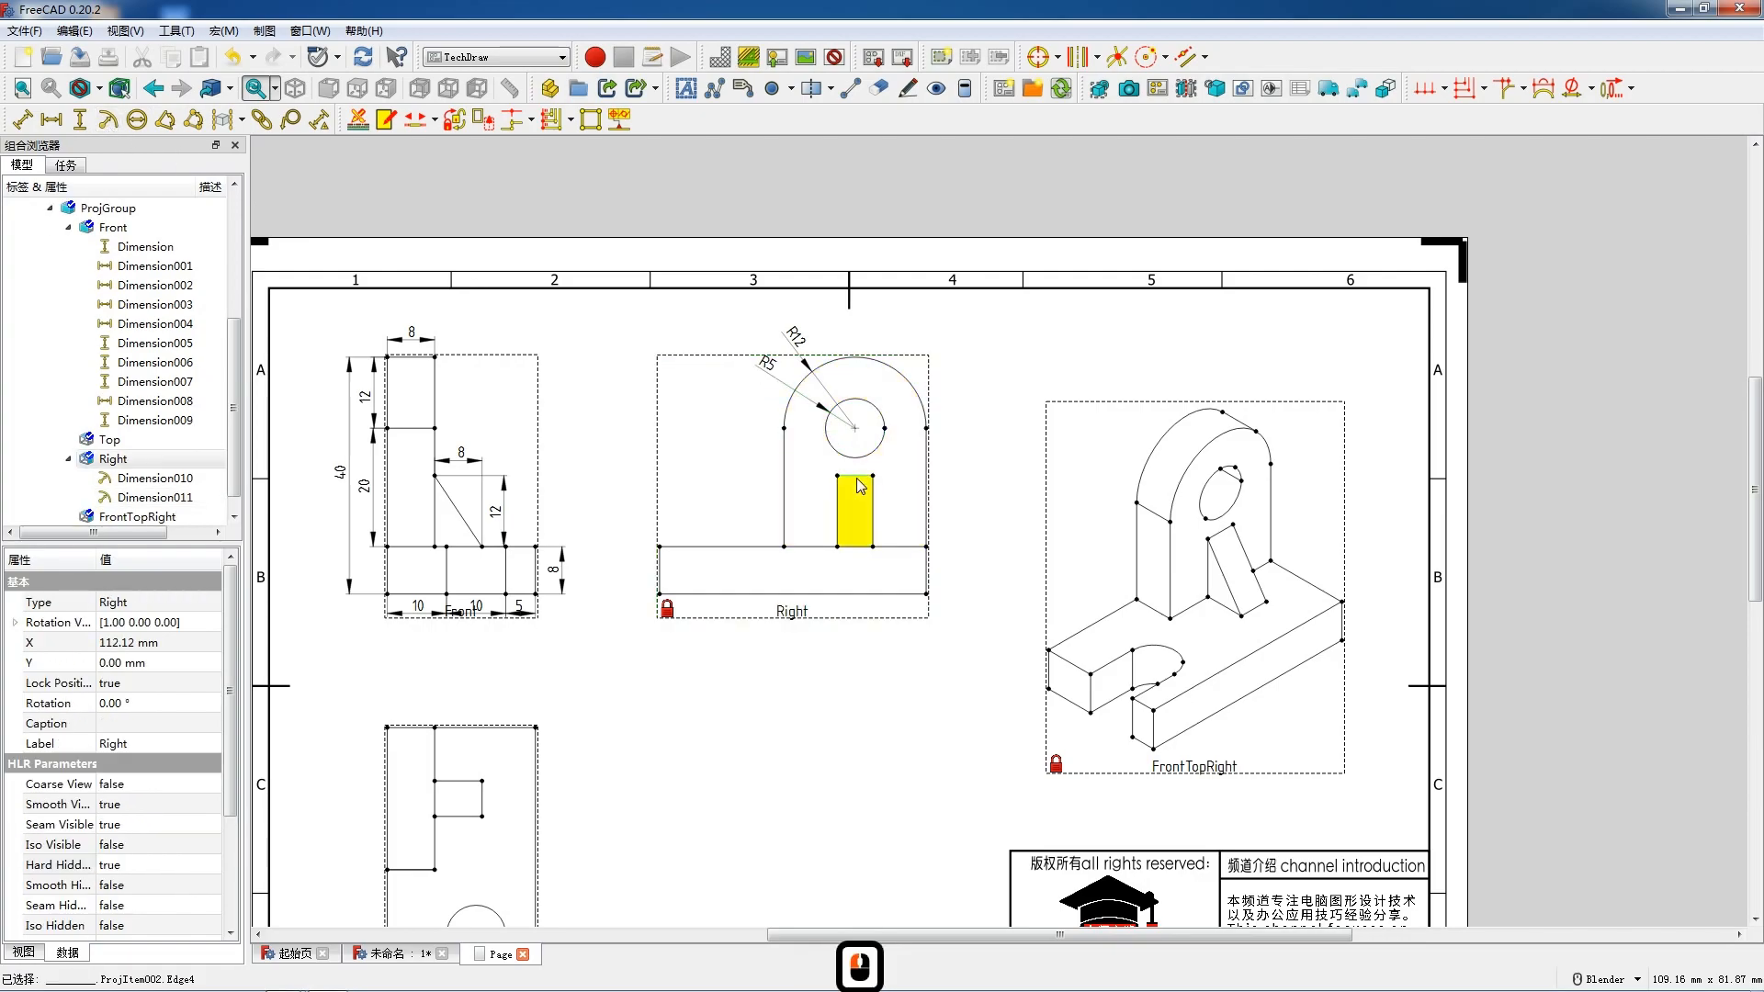
key("shift+h")
left_click_drag(859, 555, 856, 503)
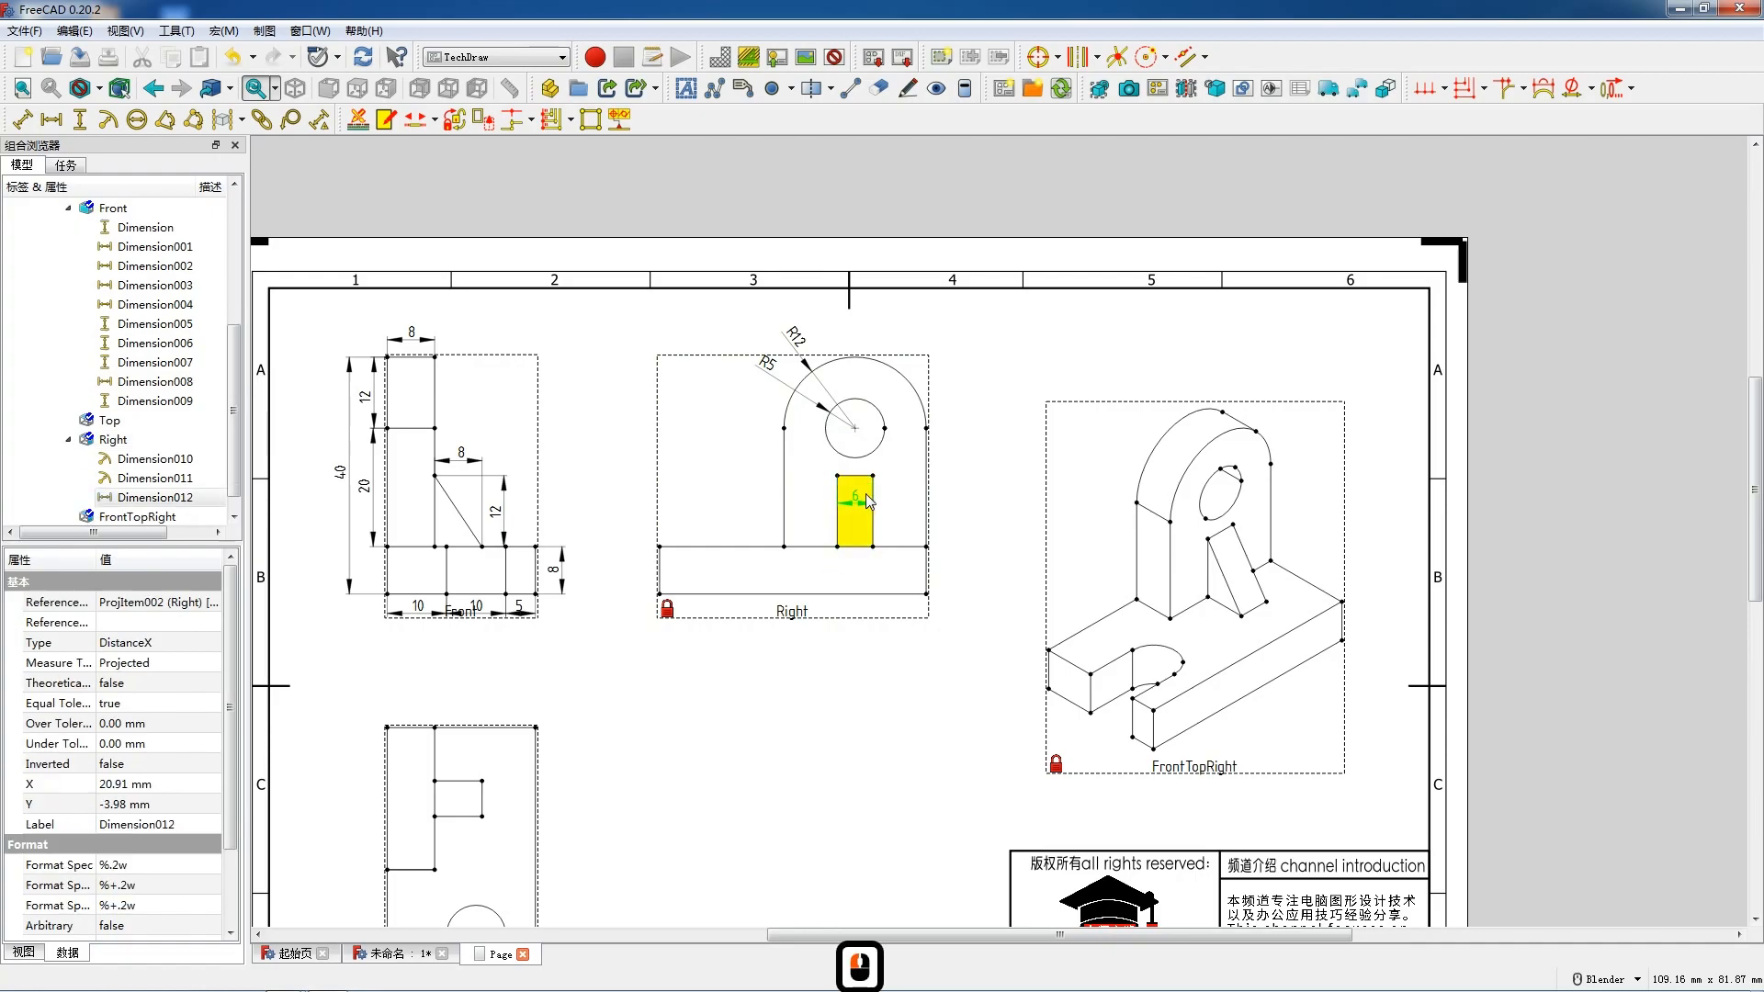
Dimension the rib's height vertically in the Right view, placing the dimension just right of the rib
left_click(871, 497)
left_click(872, 498)
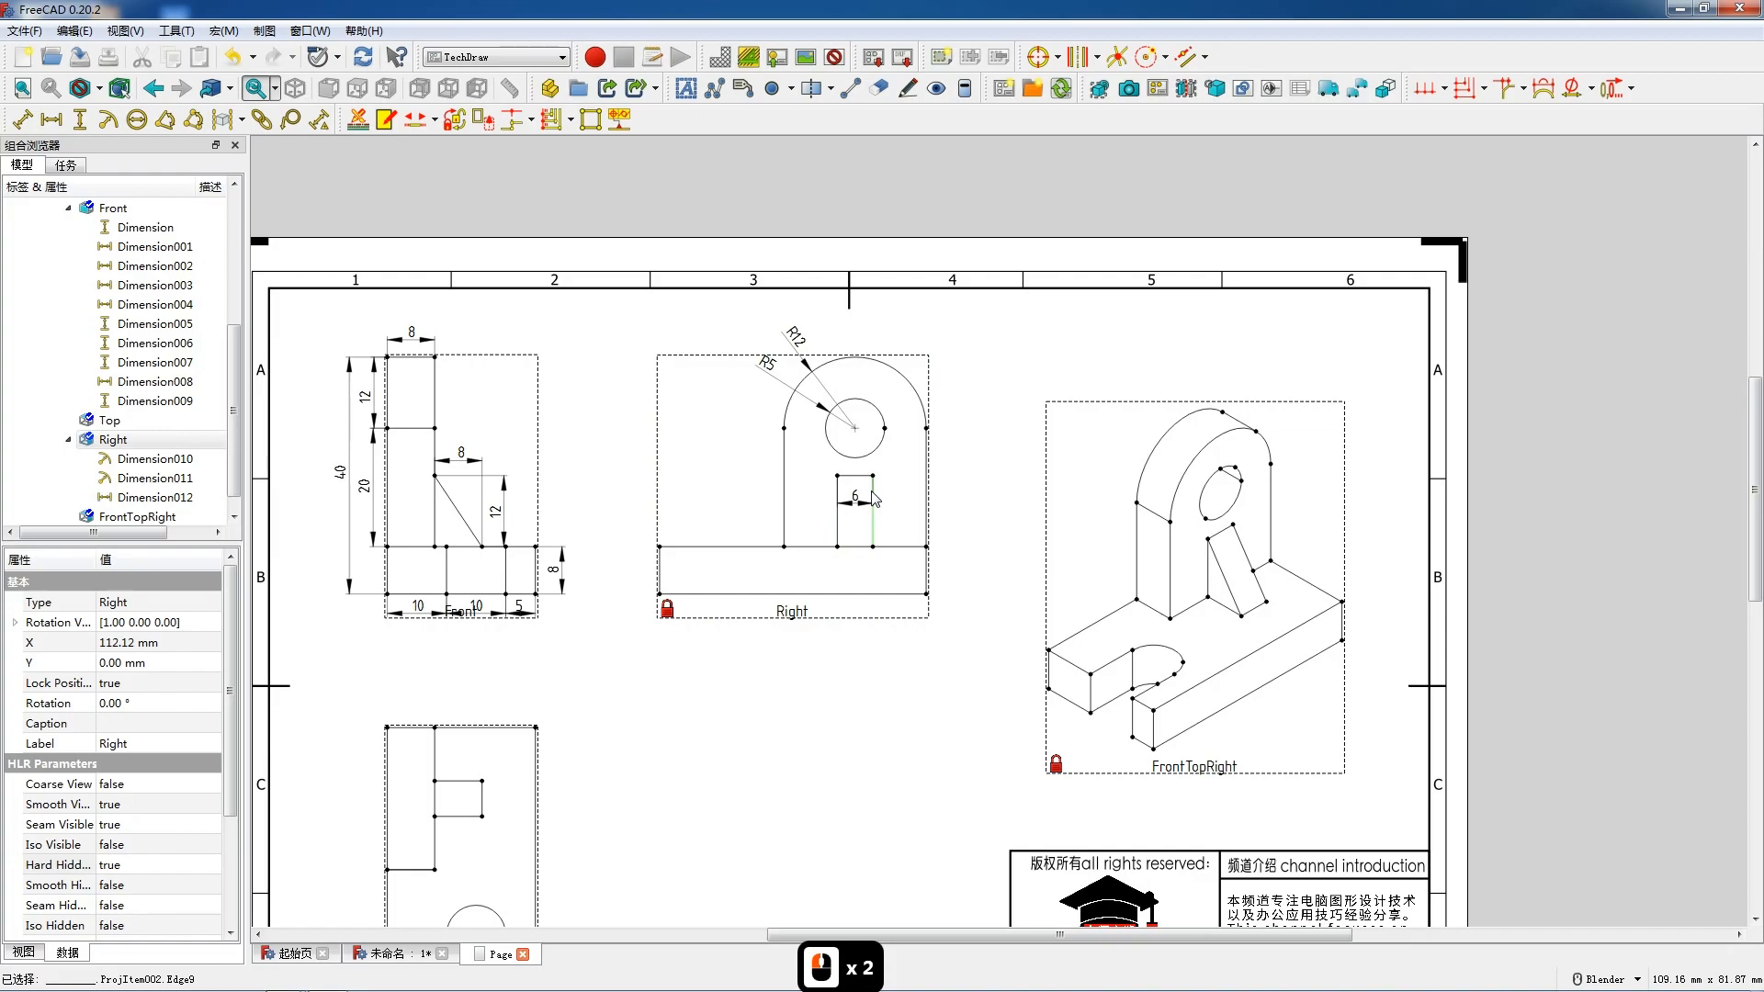
key("v")
left_click_drag(880, 503, 889, 509)
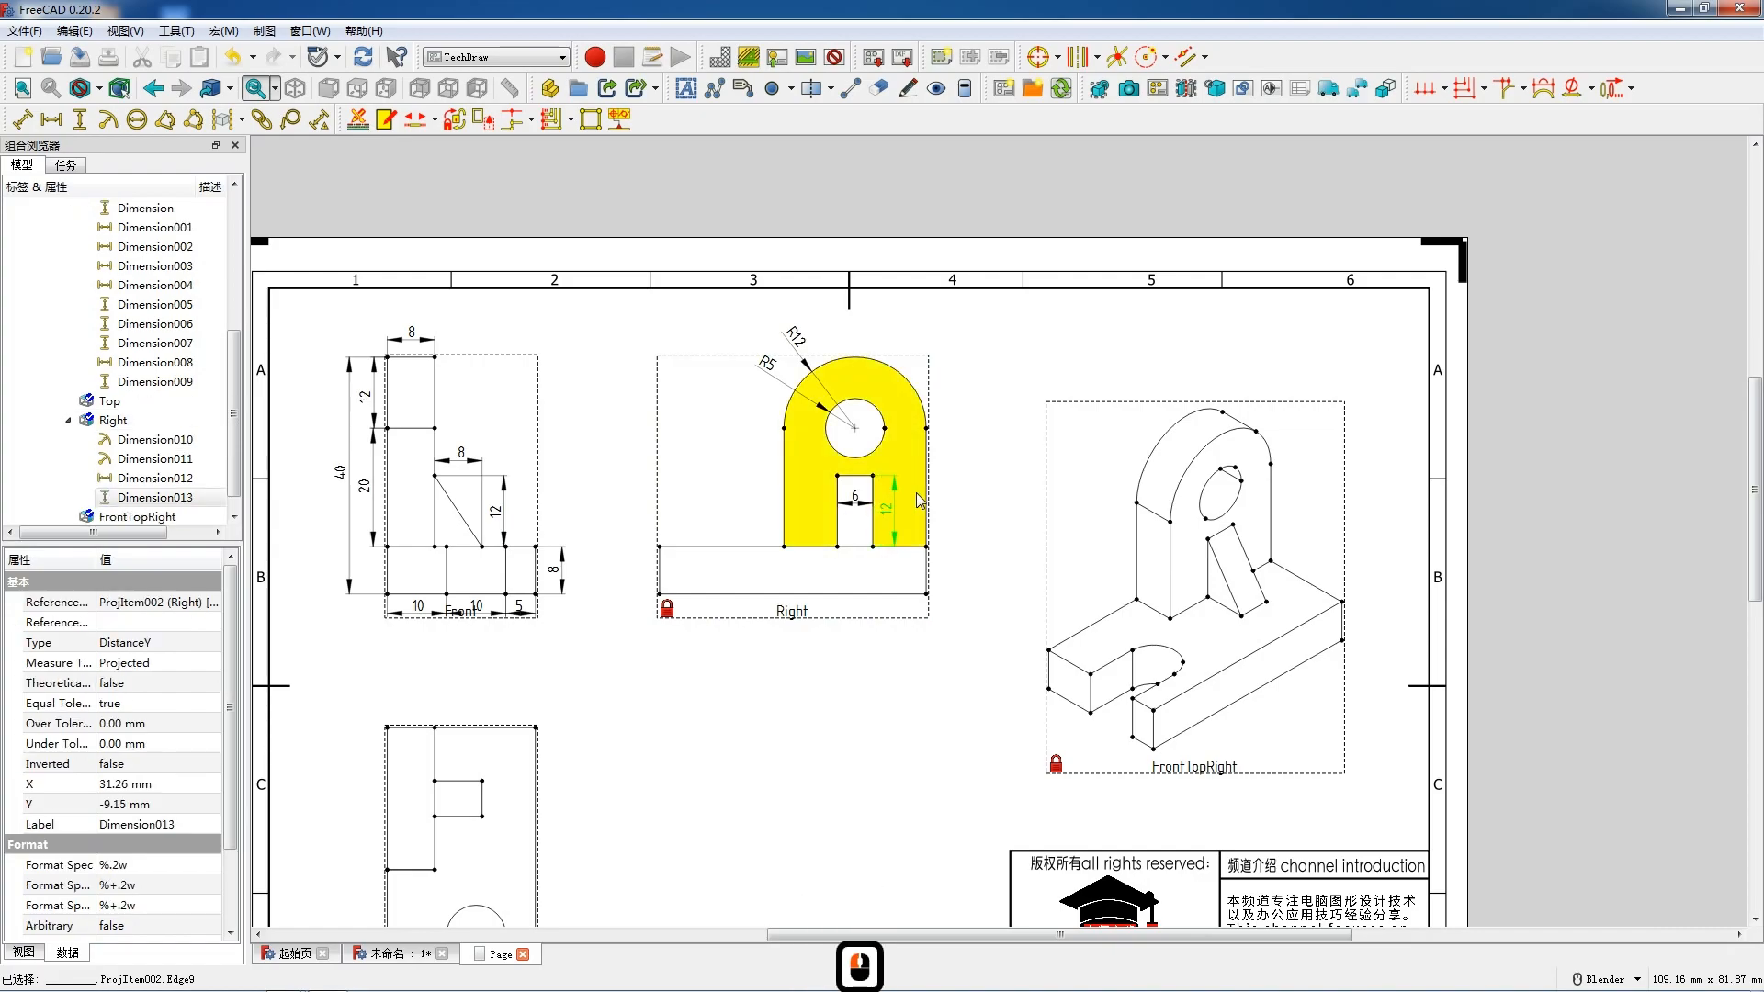
Add a vertical dimension to the upright's straight left edge in the Right view, placed outside the upright
left_click(784, 501)
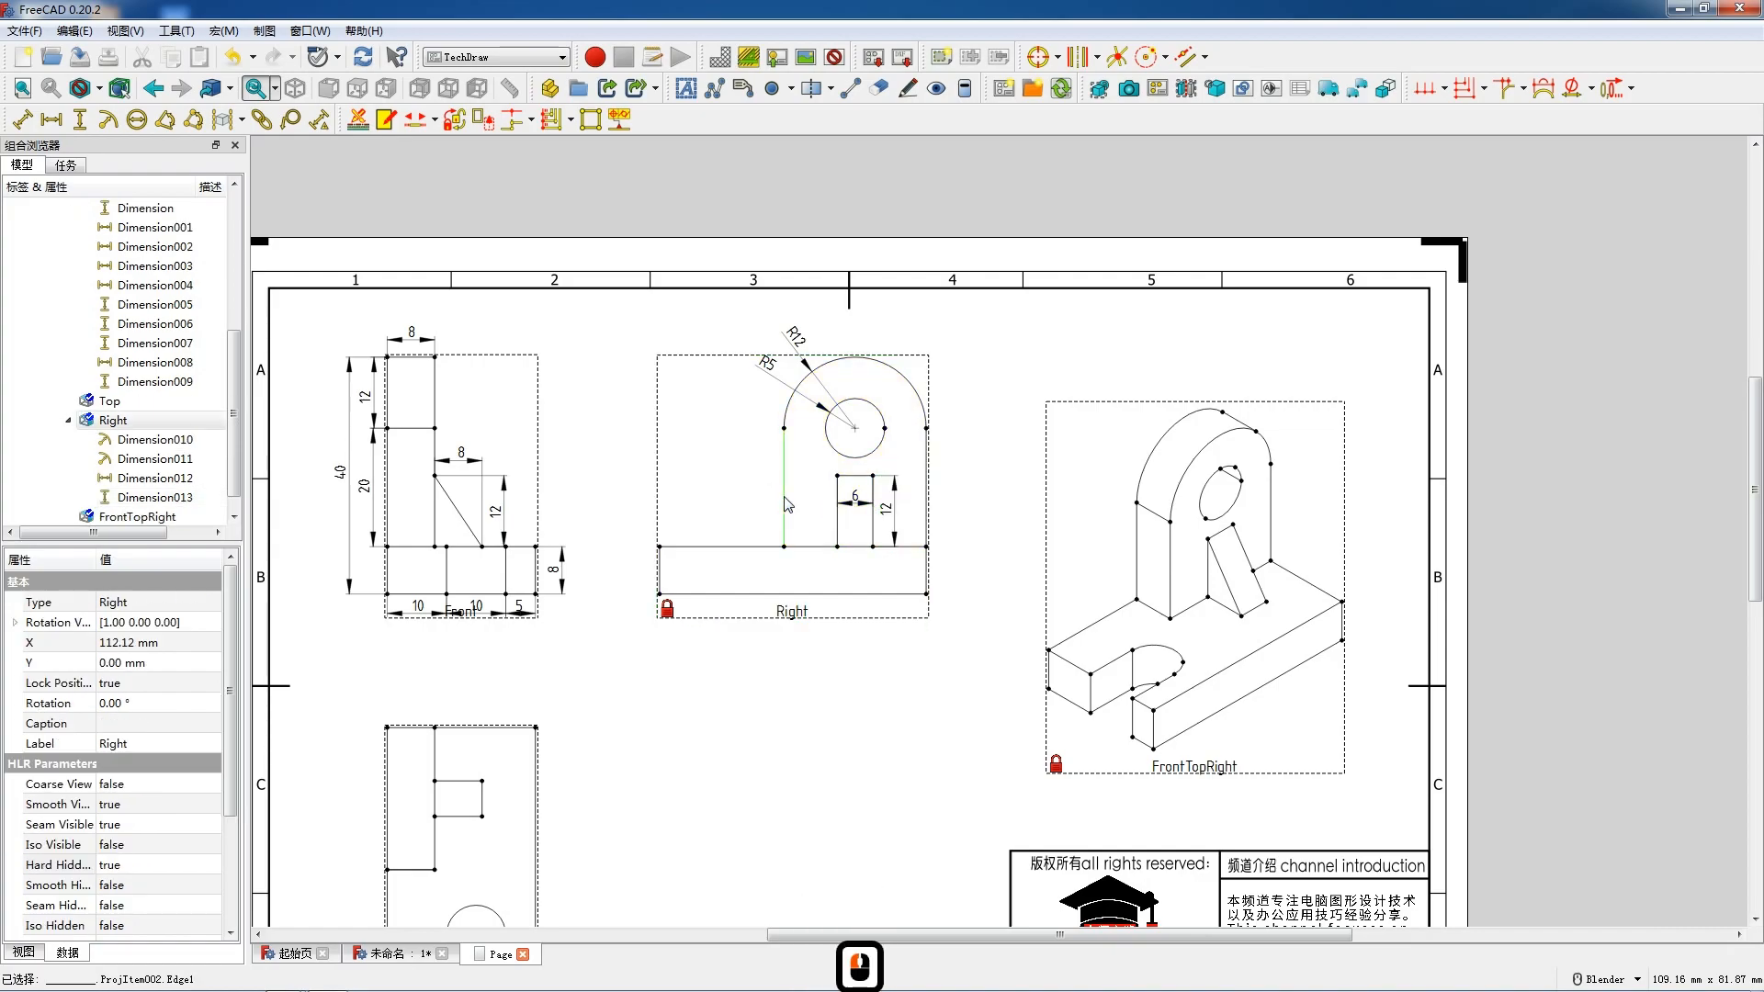
key("v")
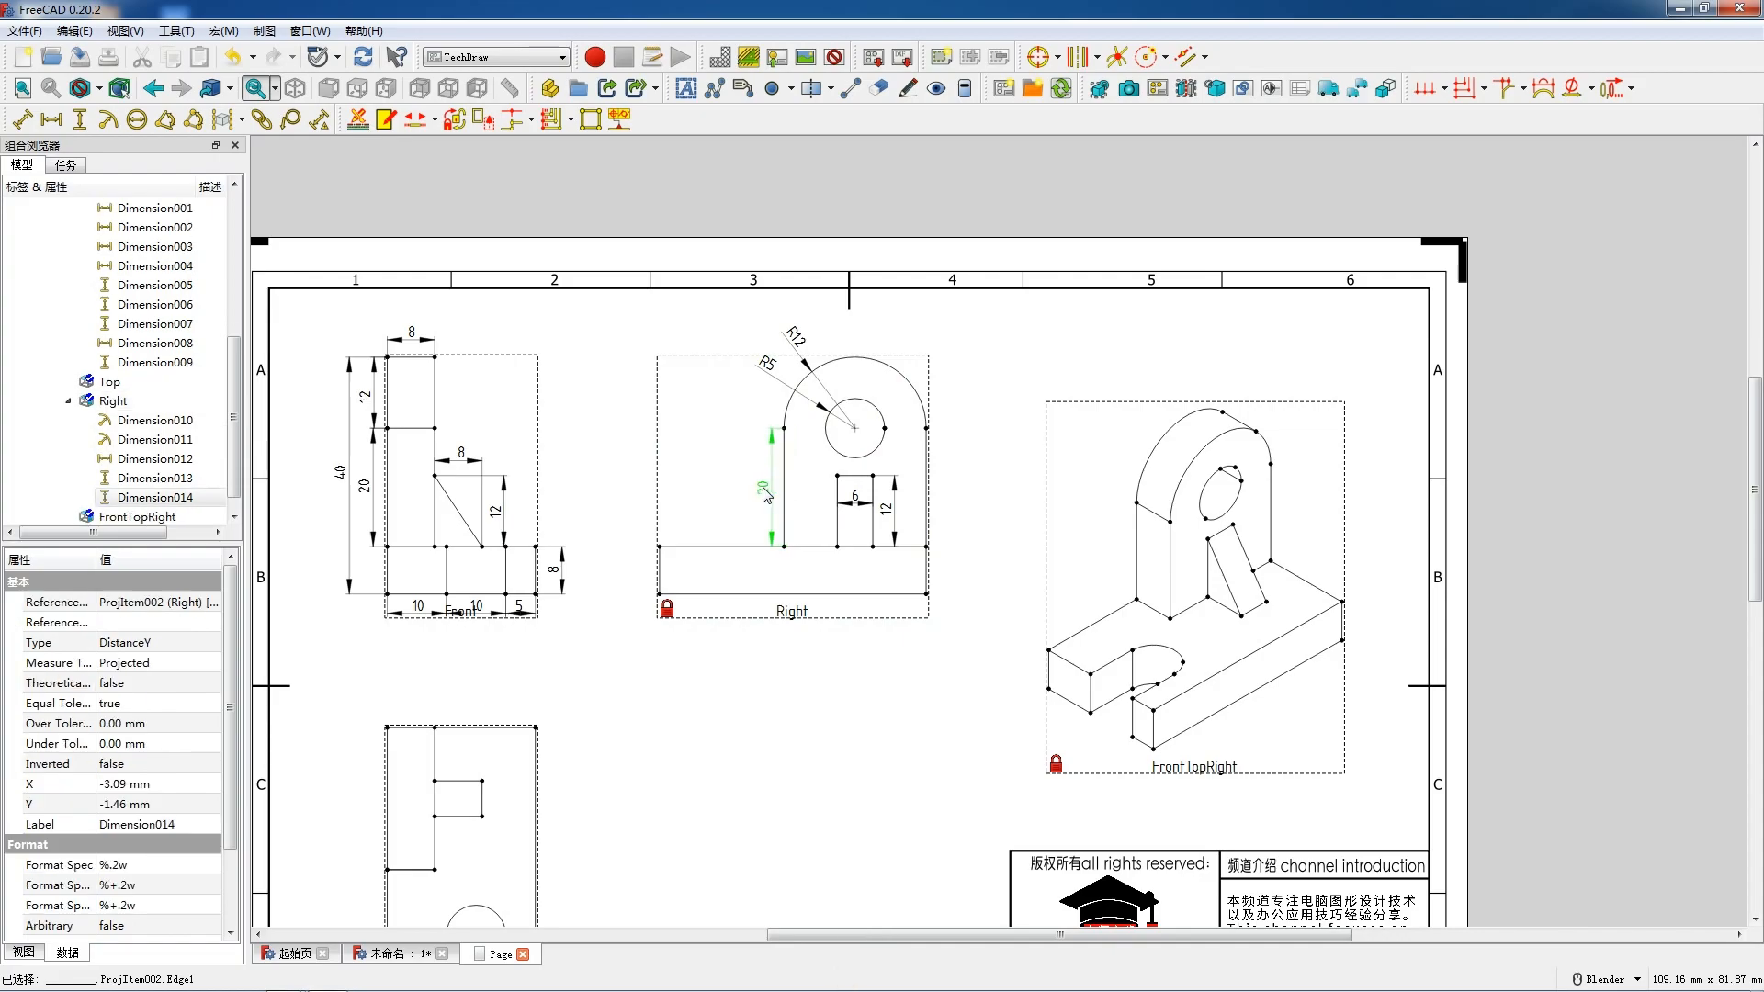
left_click_drag(764, 497, 763, 497)
Dimension the base's thickness vertically in the Right view and place the dimension outside its left end
left_click(662, 574)
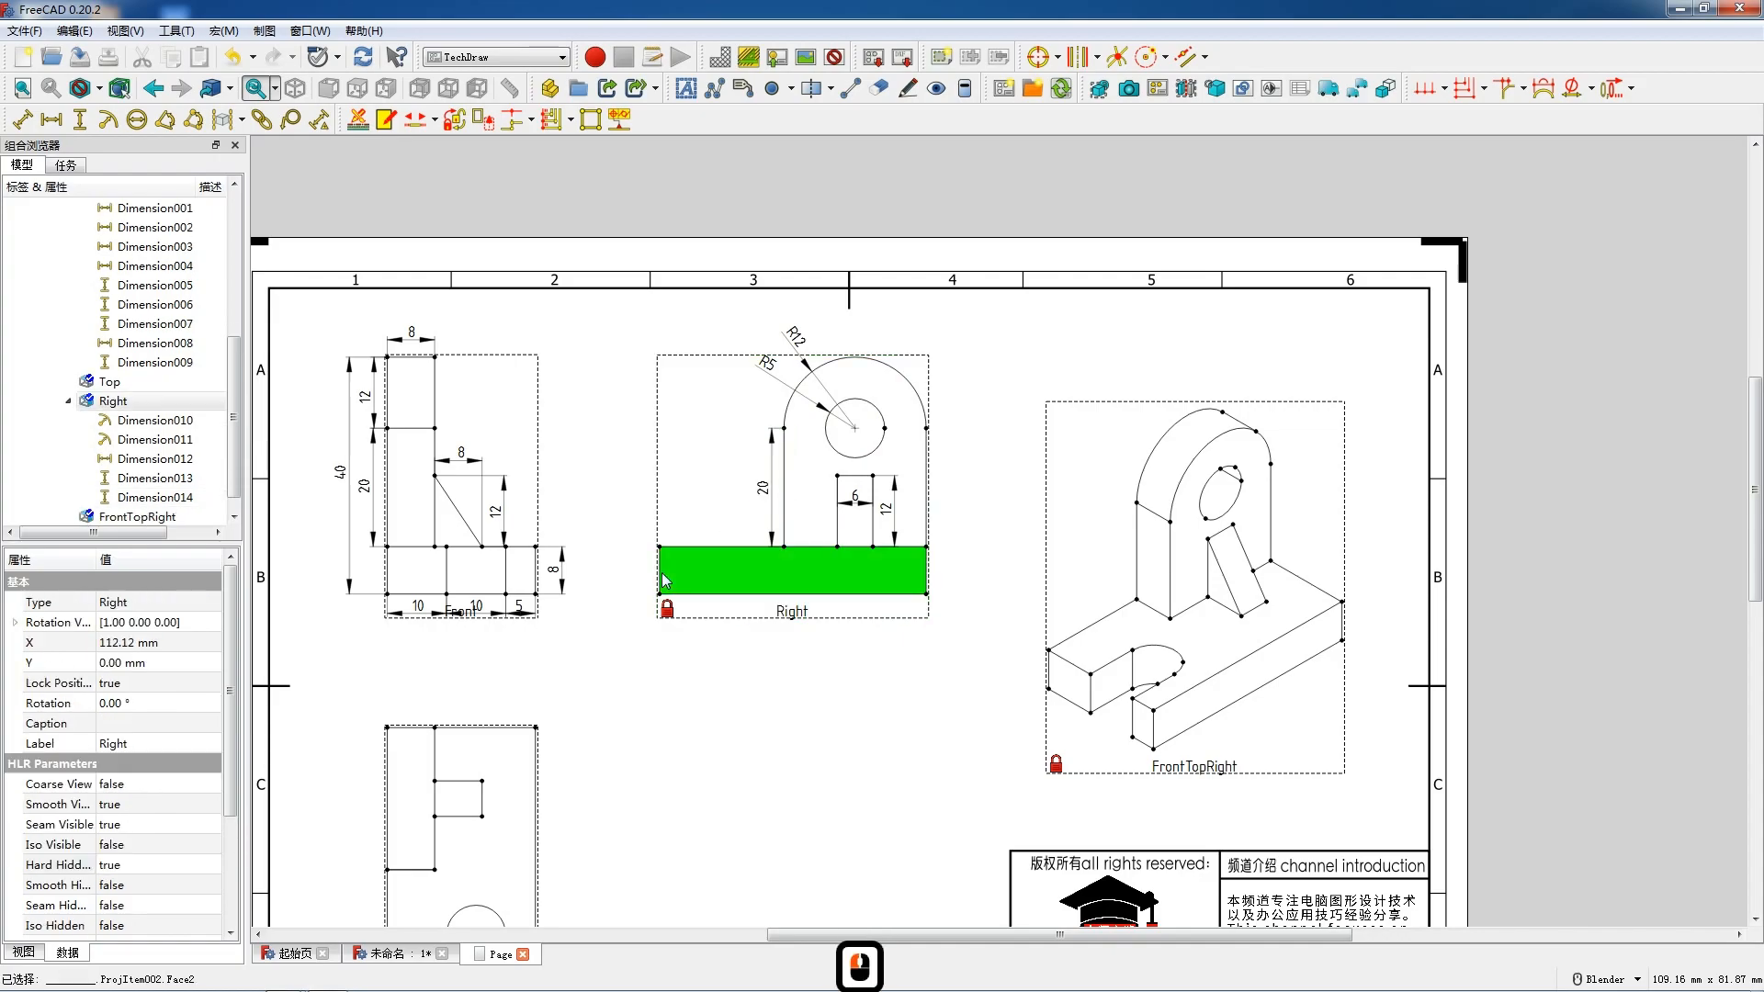
key("v")
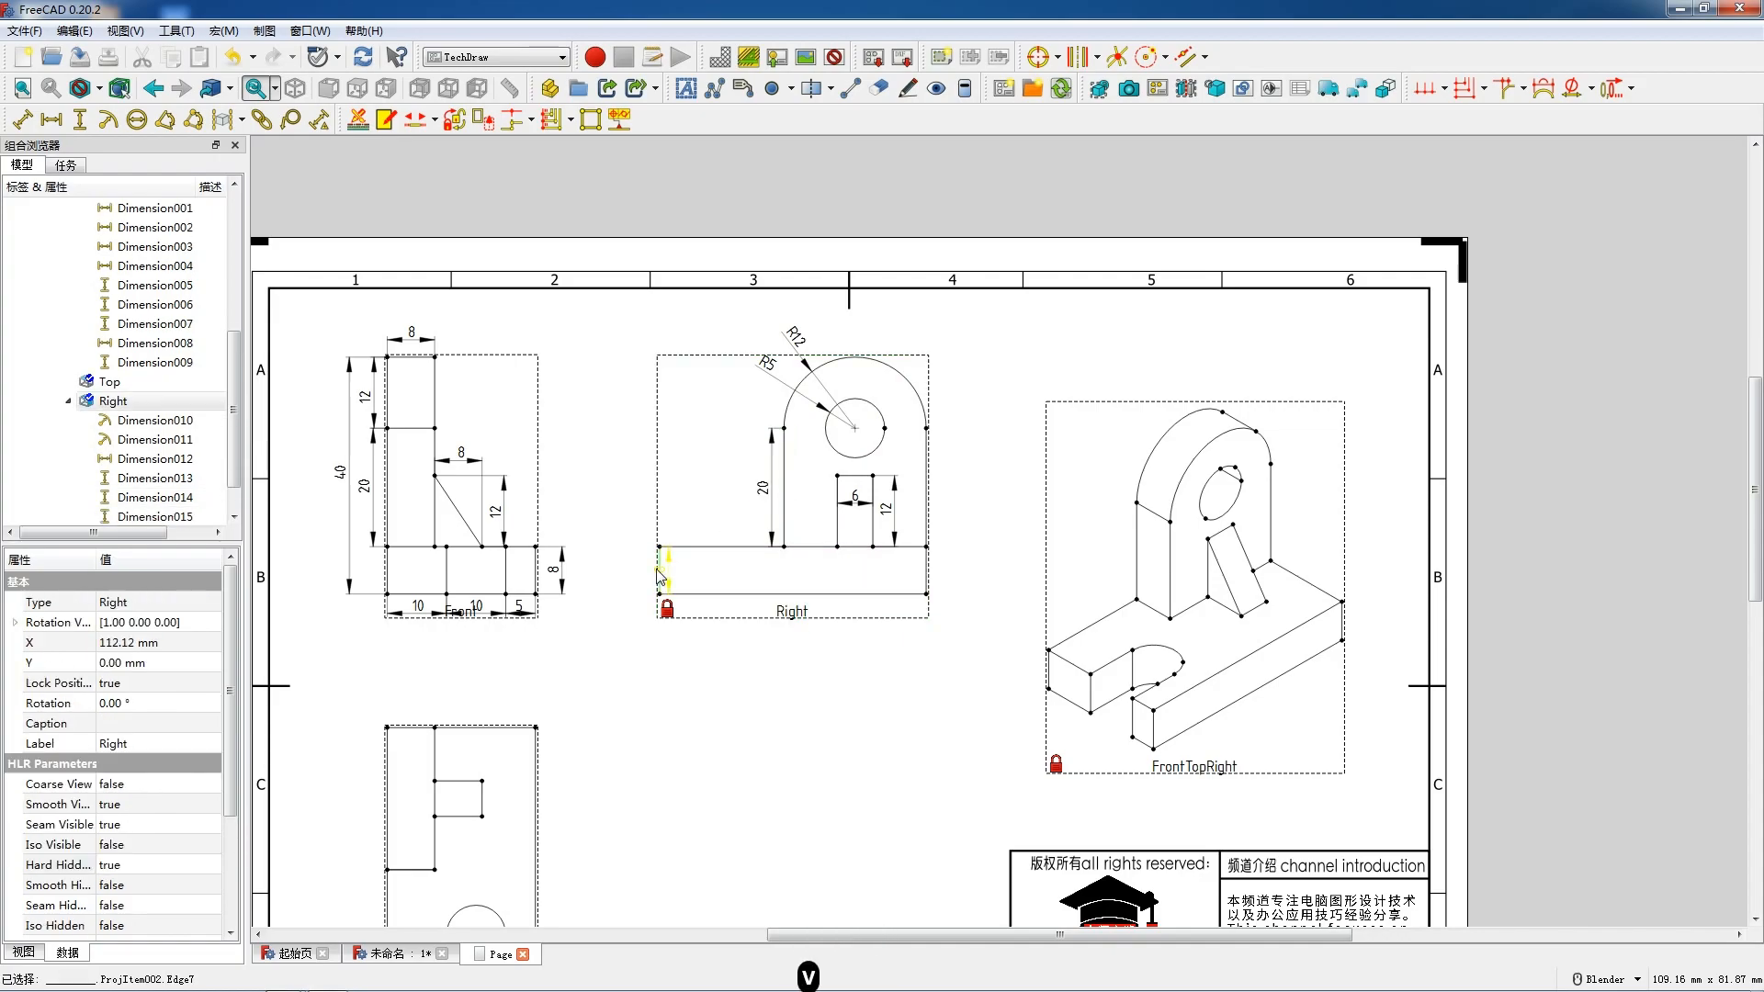
left_click_drag(659, 571, 641, 579)
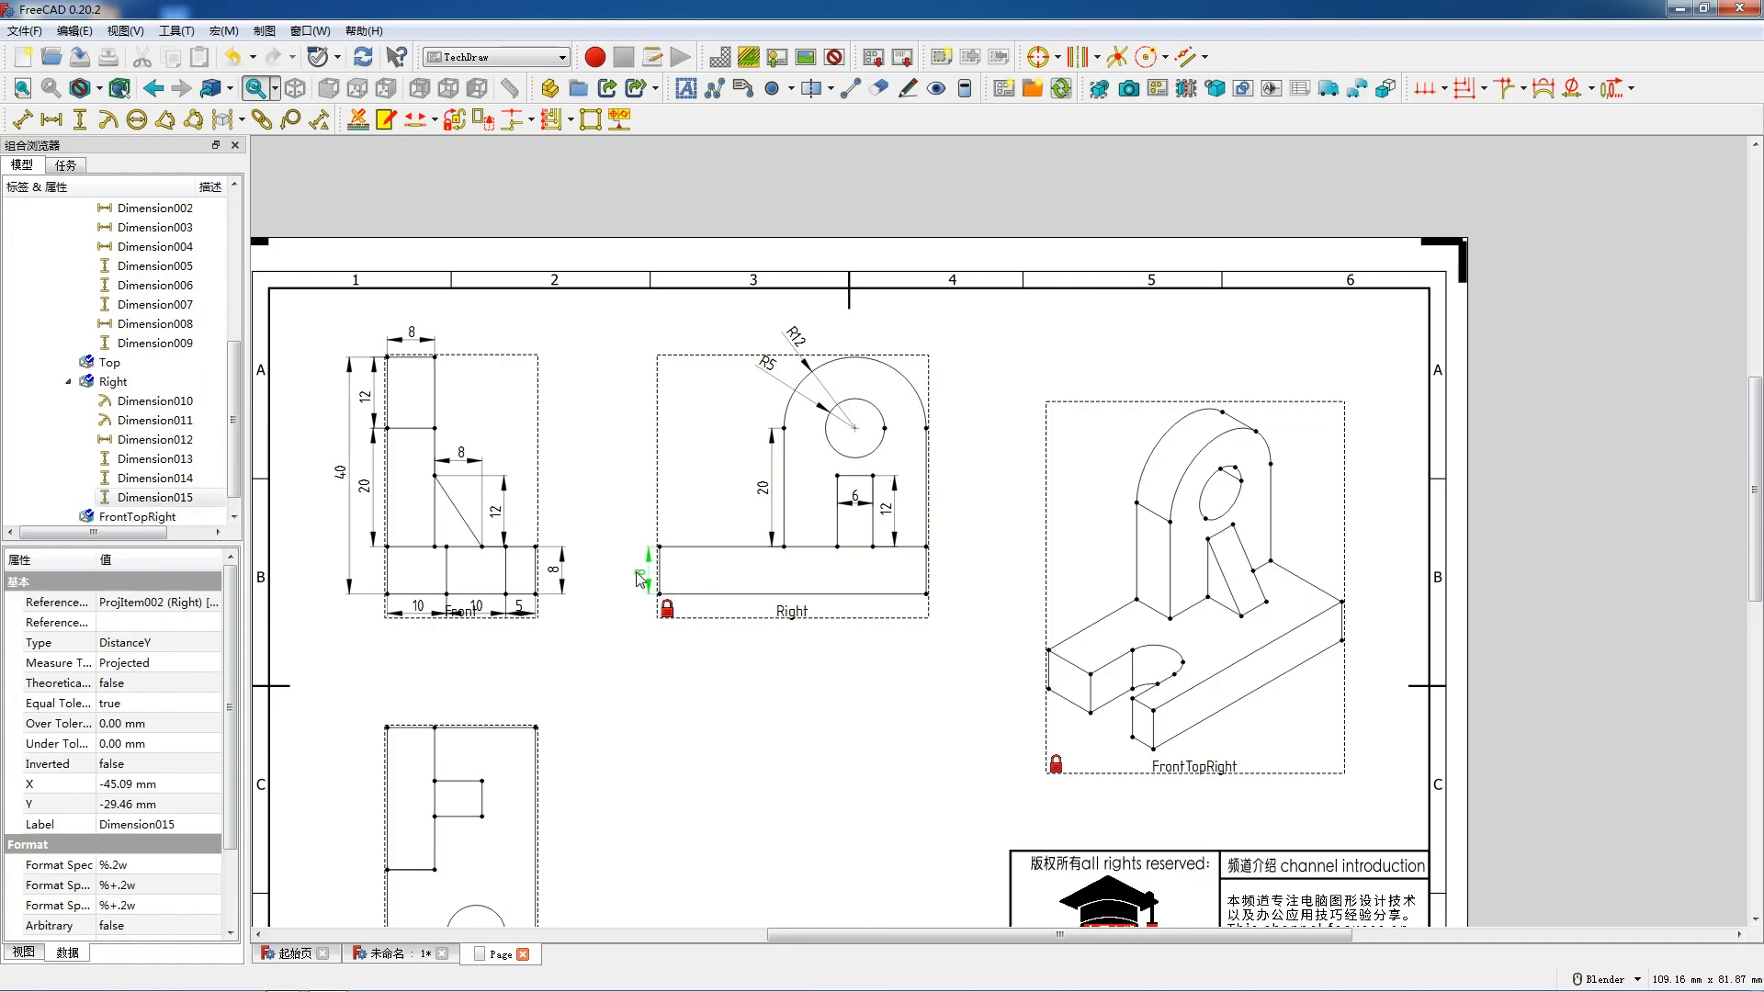
left_click_drag(640, 579, 638, 574)
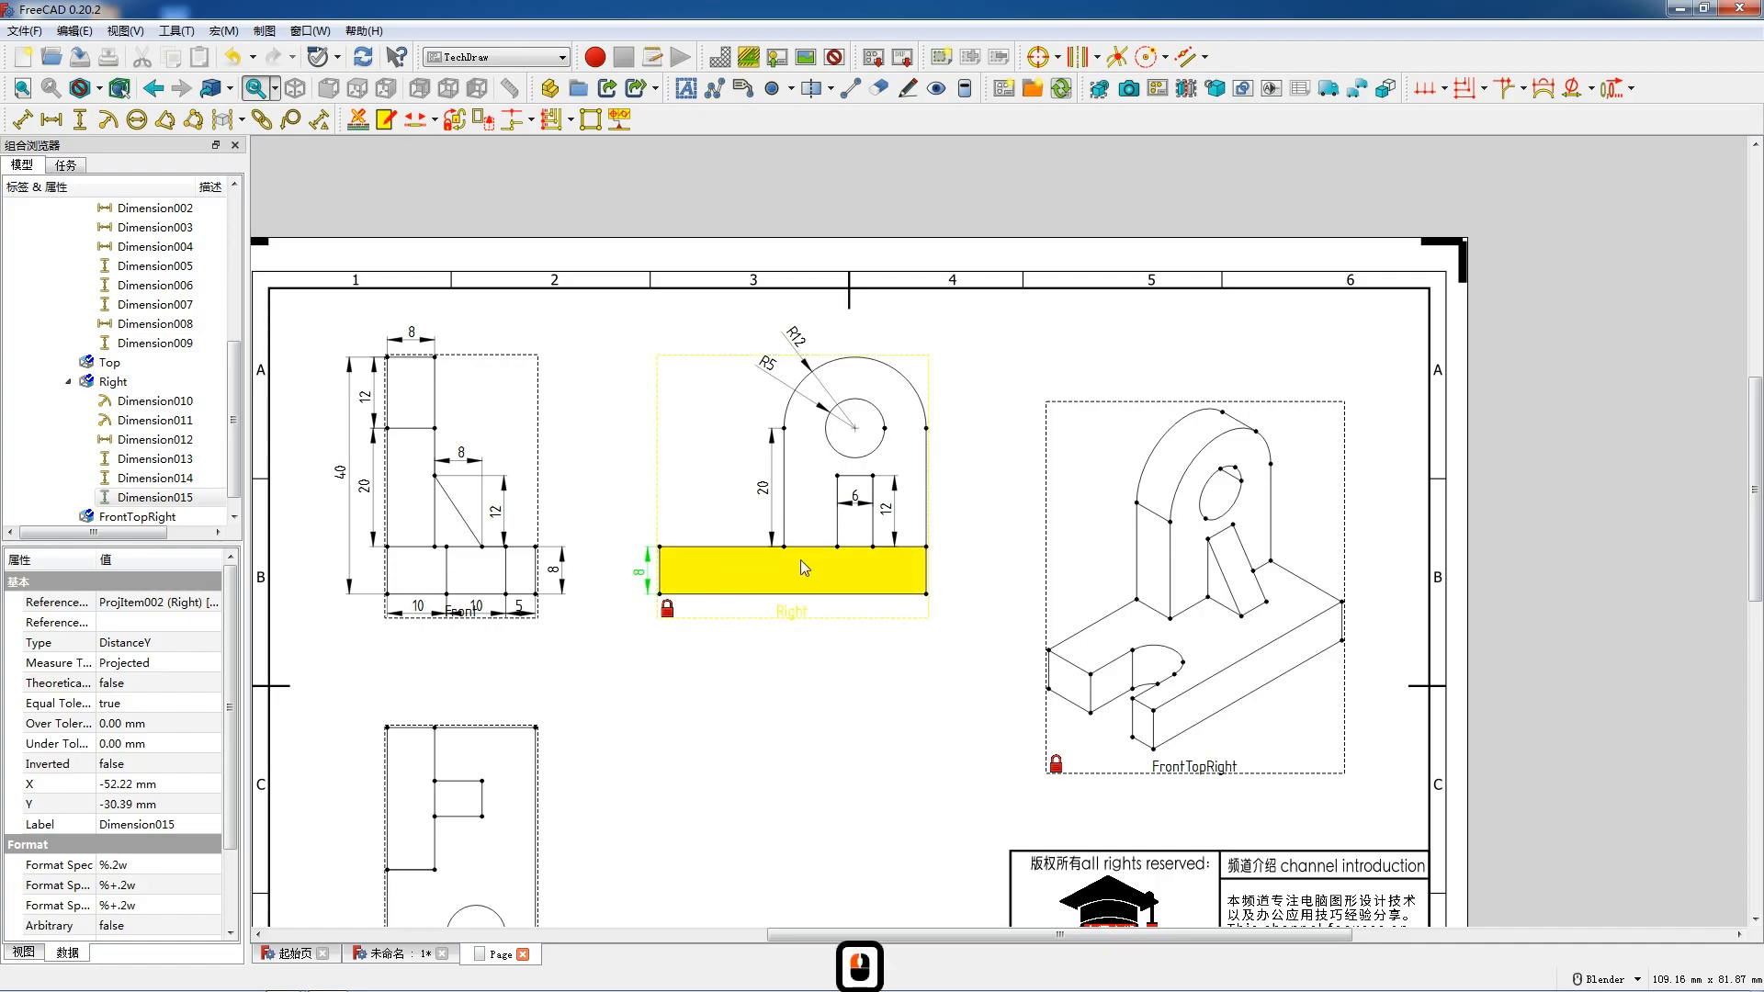
Add a horizontal dimension to the base's full bottom edge in the Right view, just below that edge
left_click(767, 602)
left_click(781, 593)
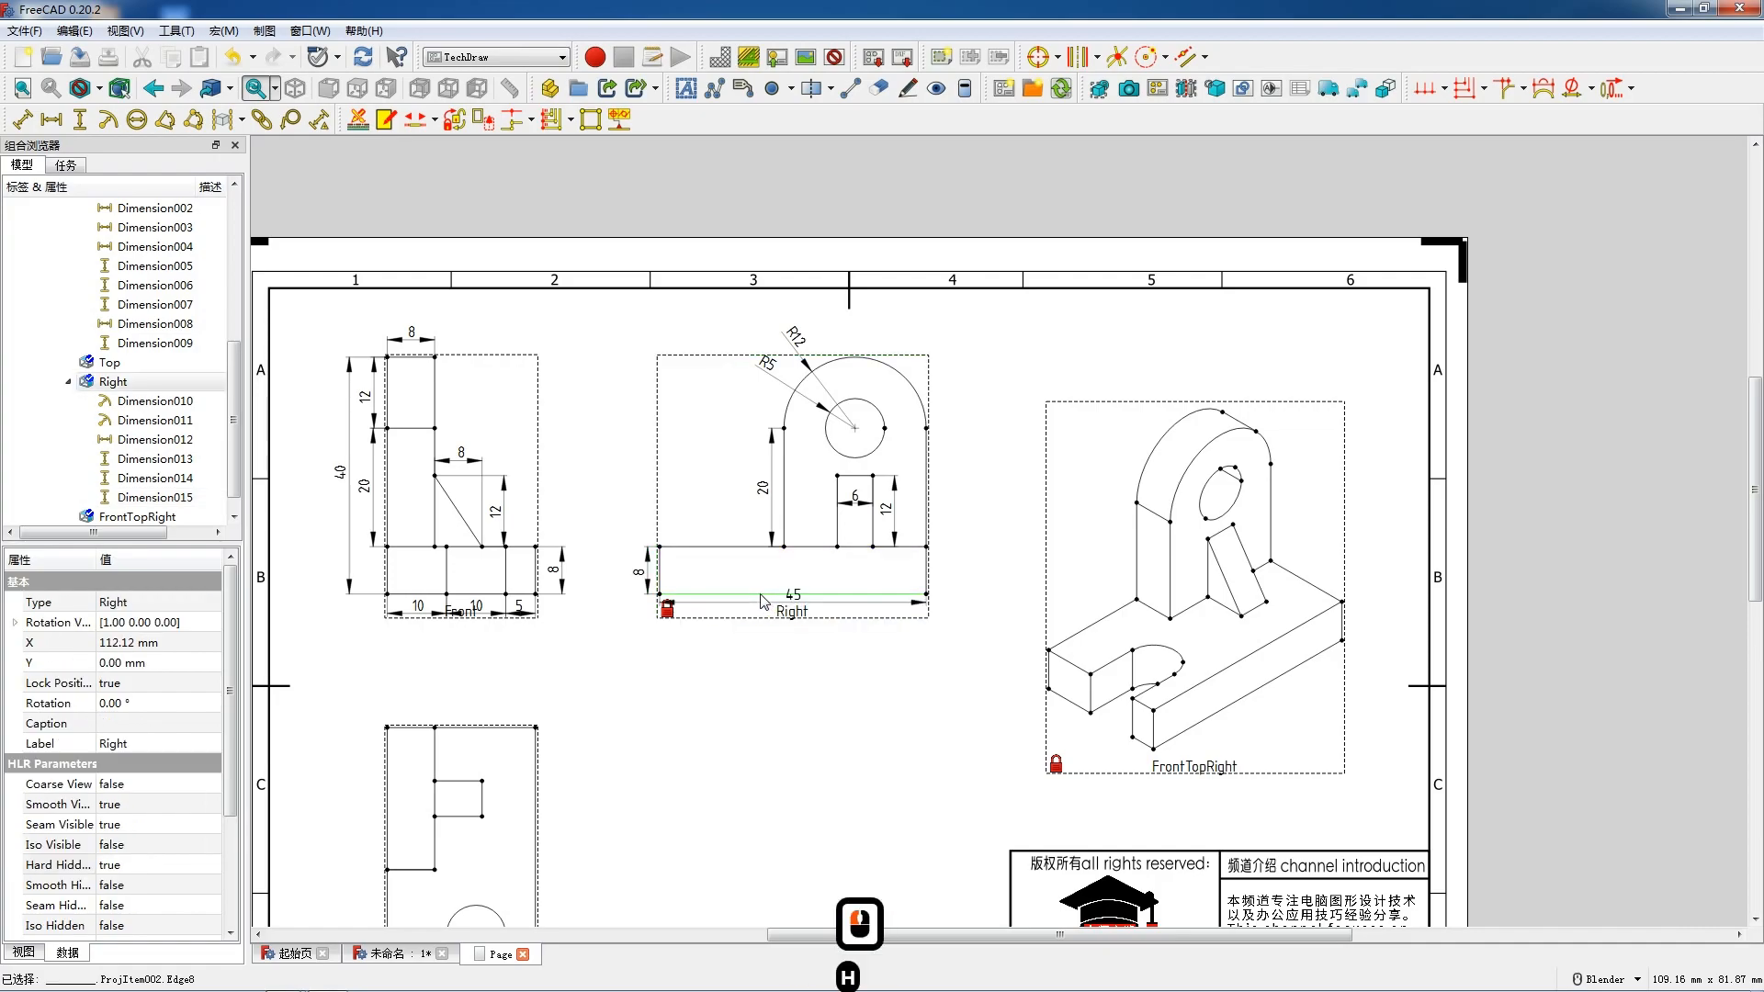
key("h")
scroll(781, 662, "down", 4)
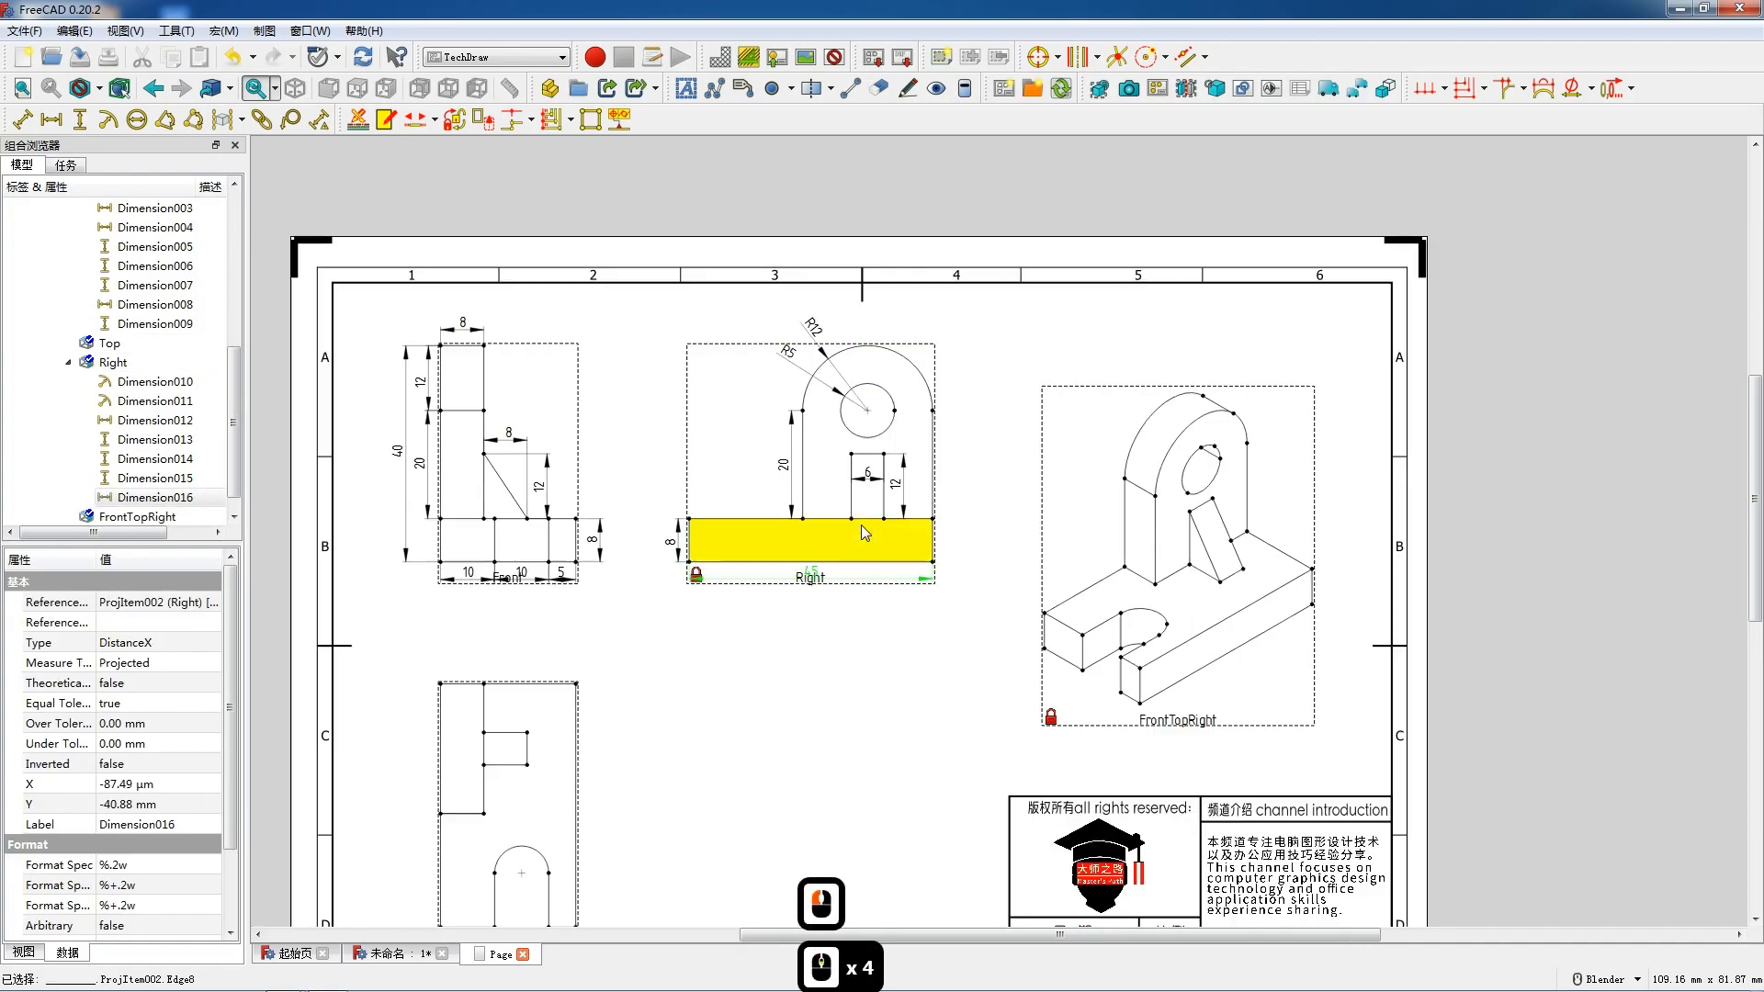
left_click(772, 704)
Dimension the Top view's full right edge vertically and place the dimension outside the view
scroll(731, 746, "up", 6)
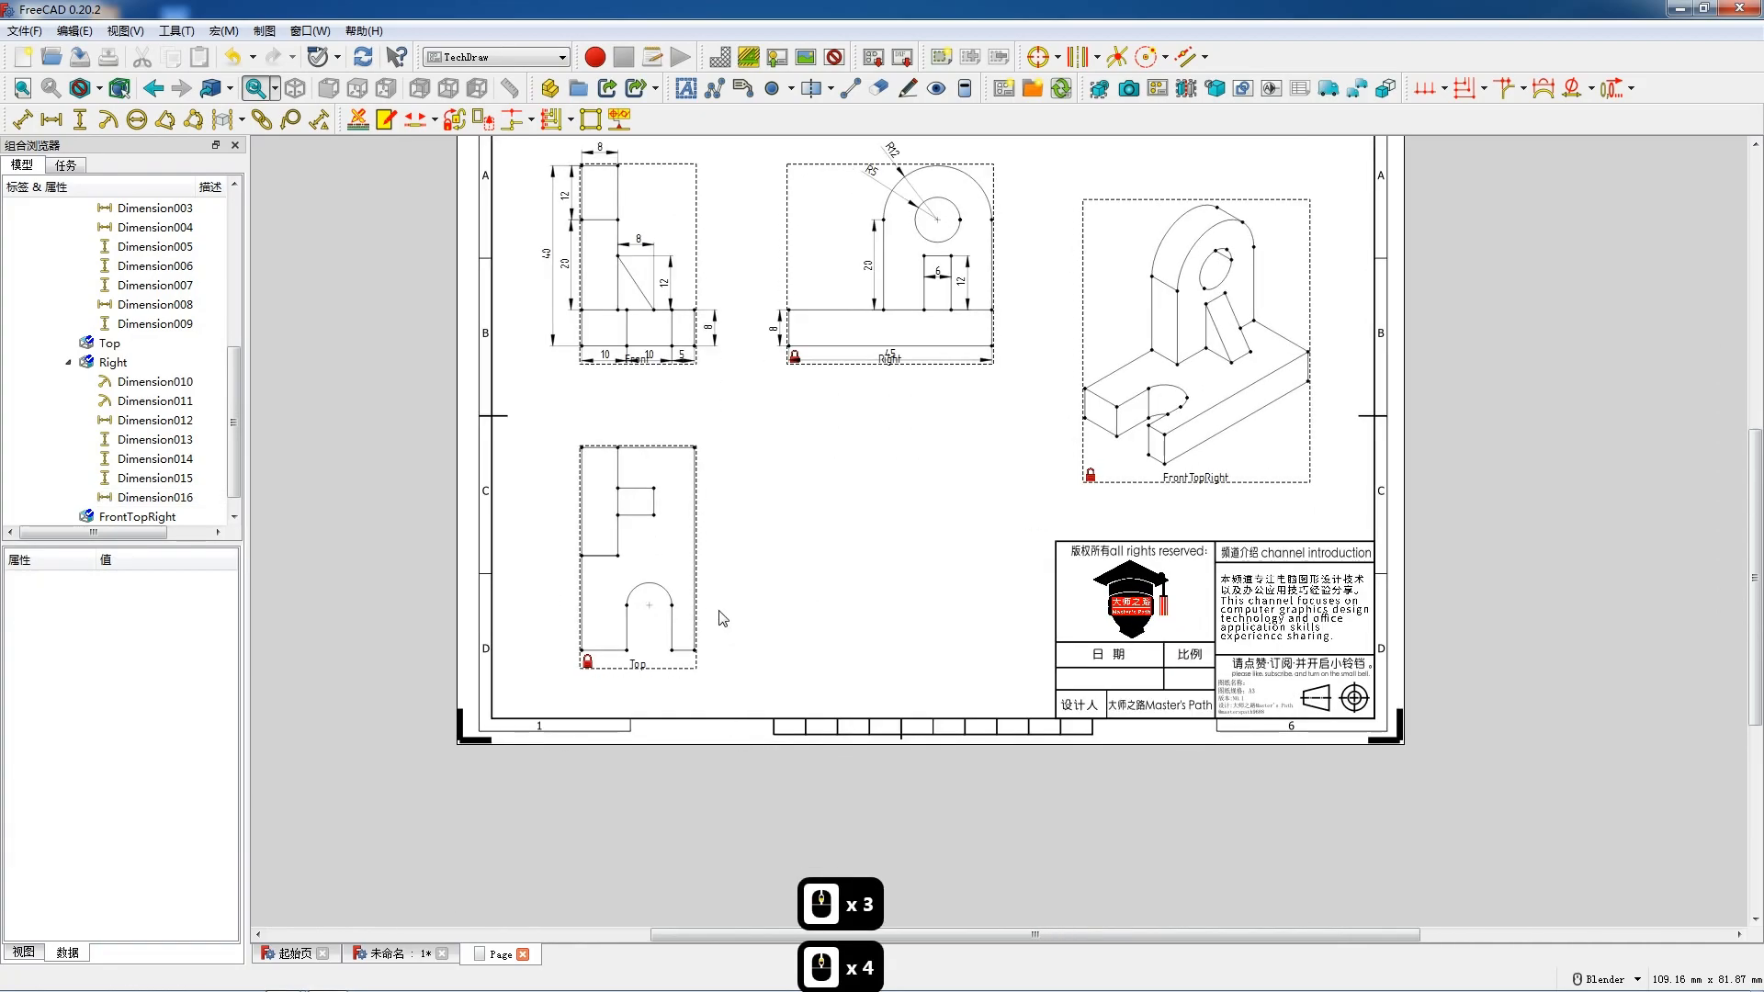
left_click(693, 608)
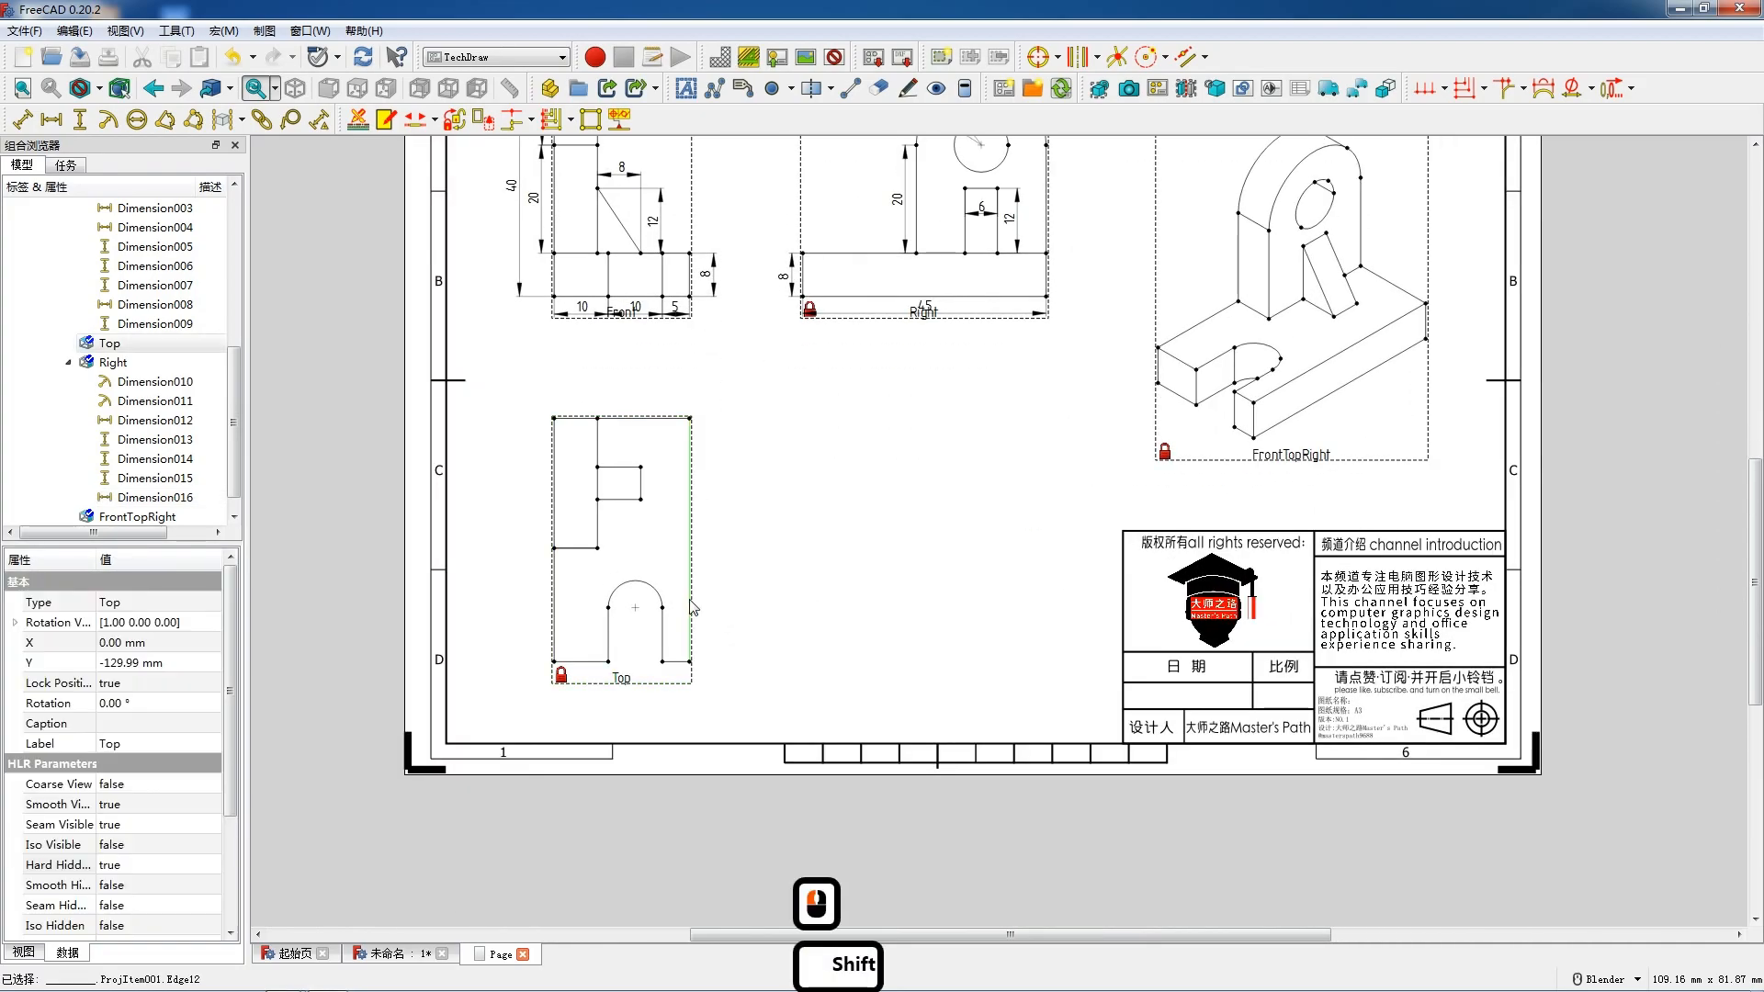
key("v")
left_click_drag(692, 569, 707, 551)
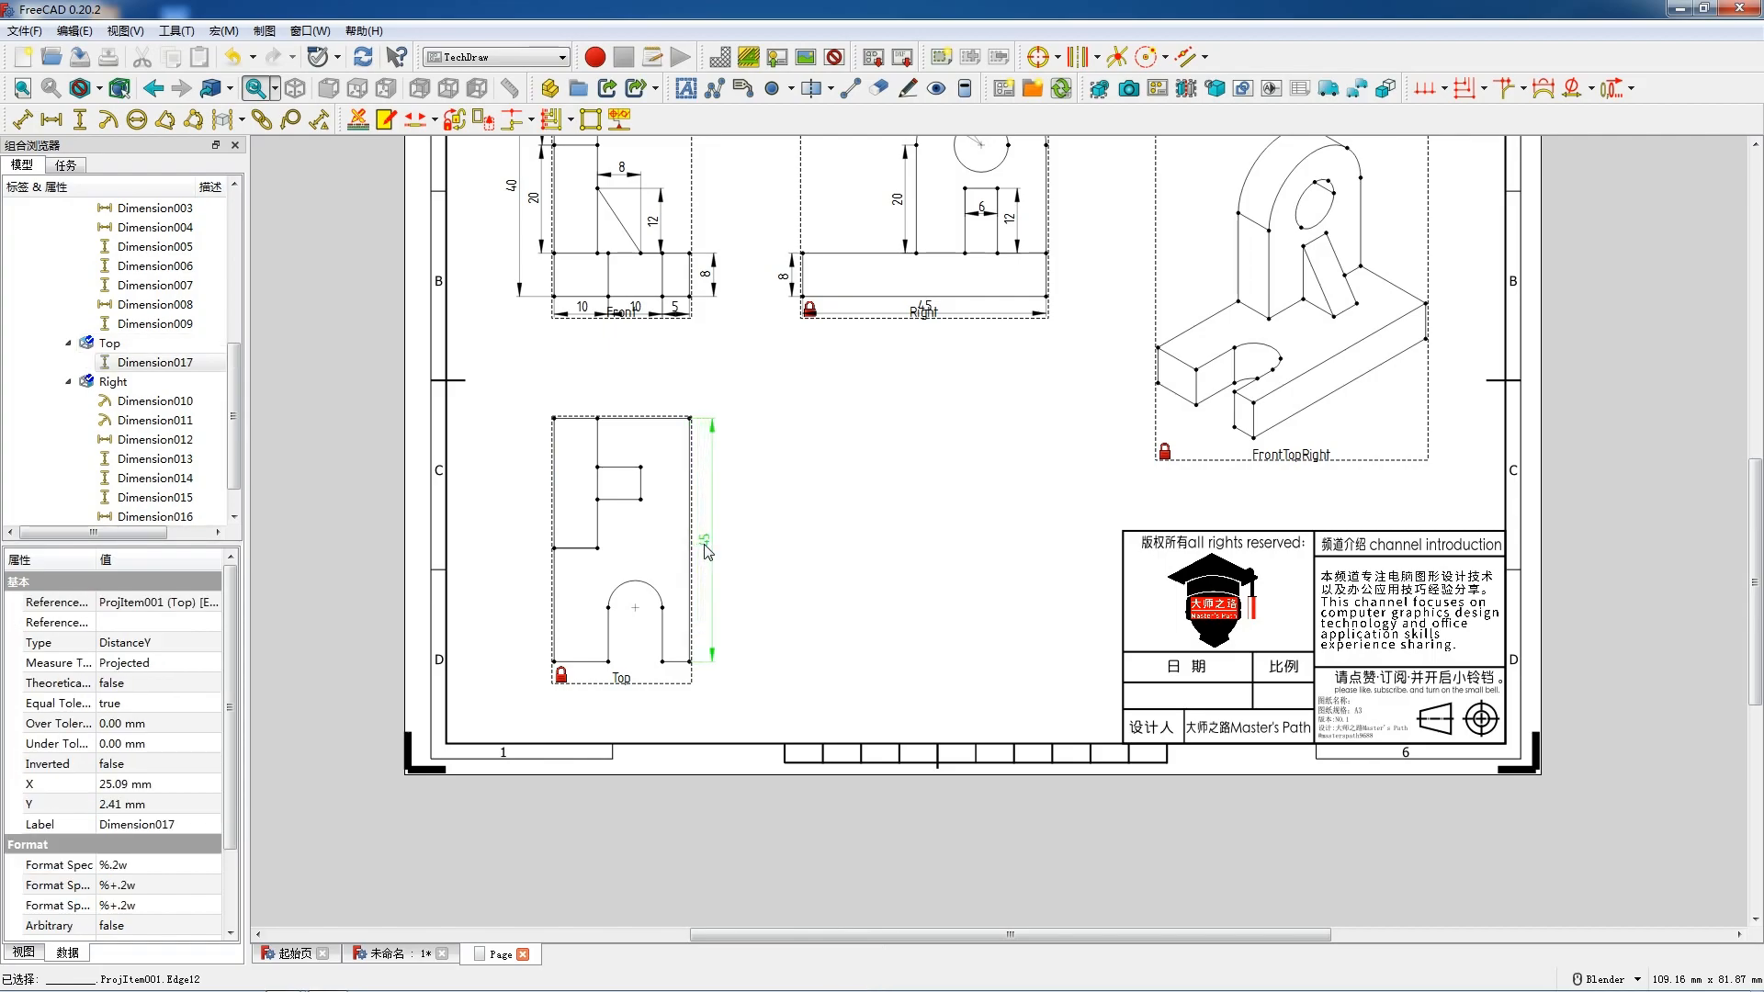
Add an overall horizontal dimension between the Top view's bottom-right and bottom-left vertices, placed below the view
left_click(626, 422)
left_click(686, 719)
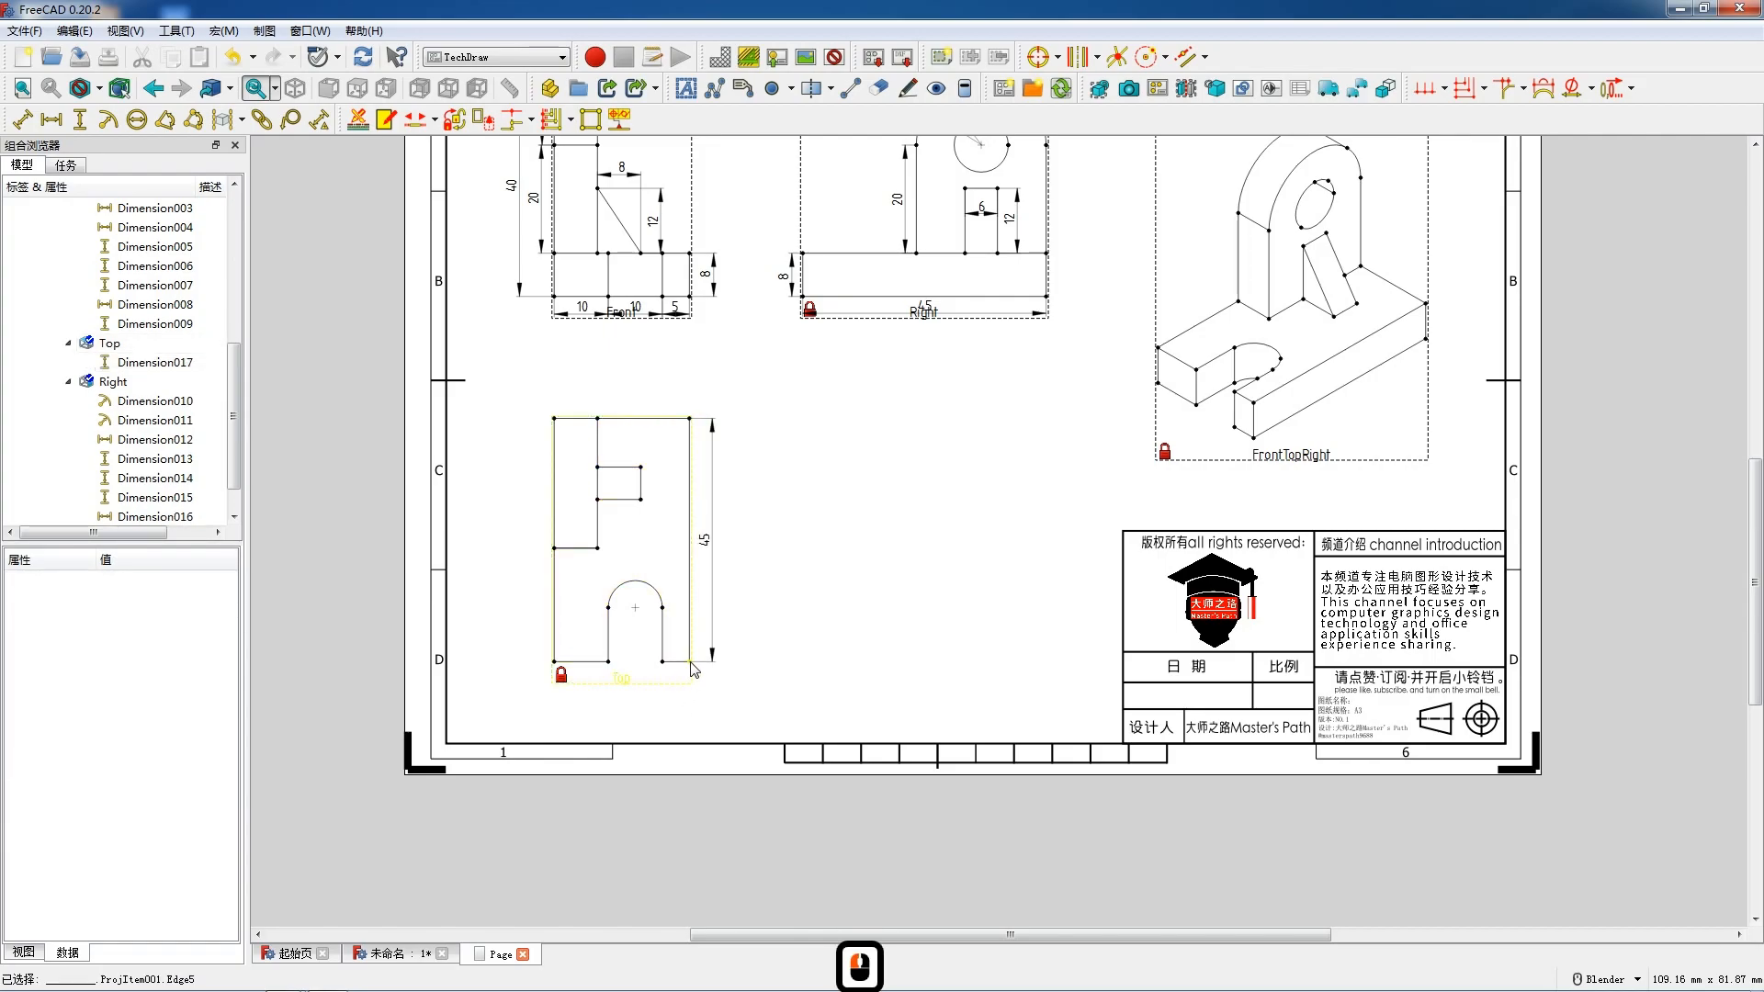
left_click(689, 661, "ctrl")
left_click(554, 661, "ctrl")
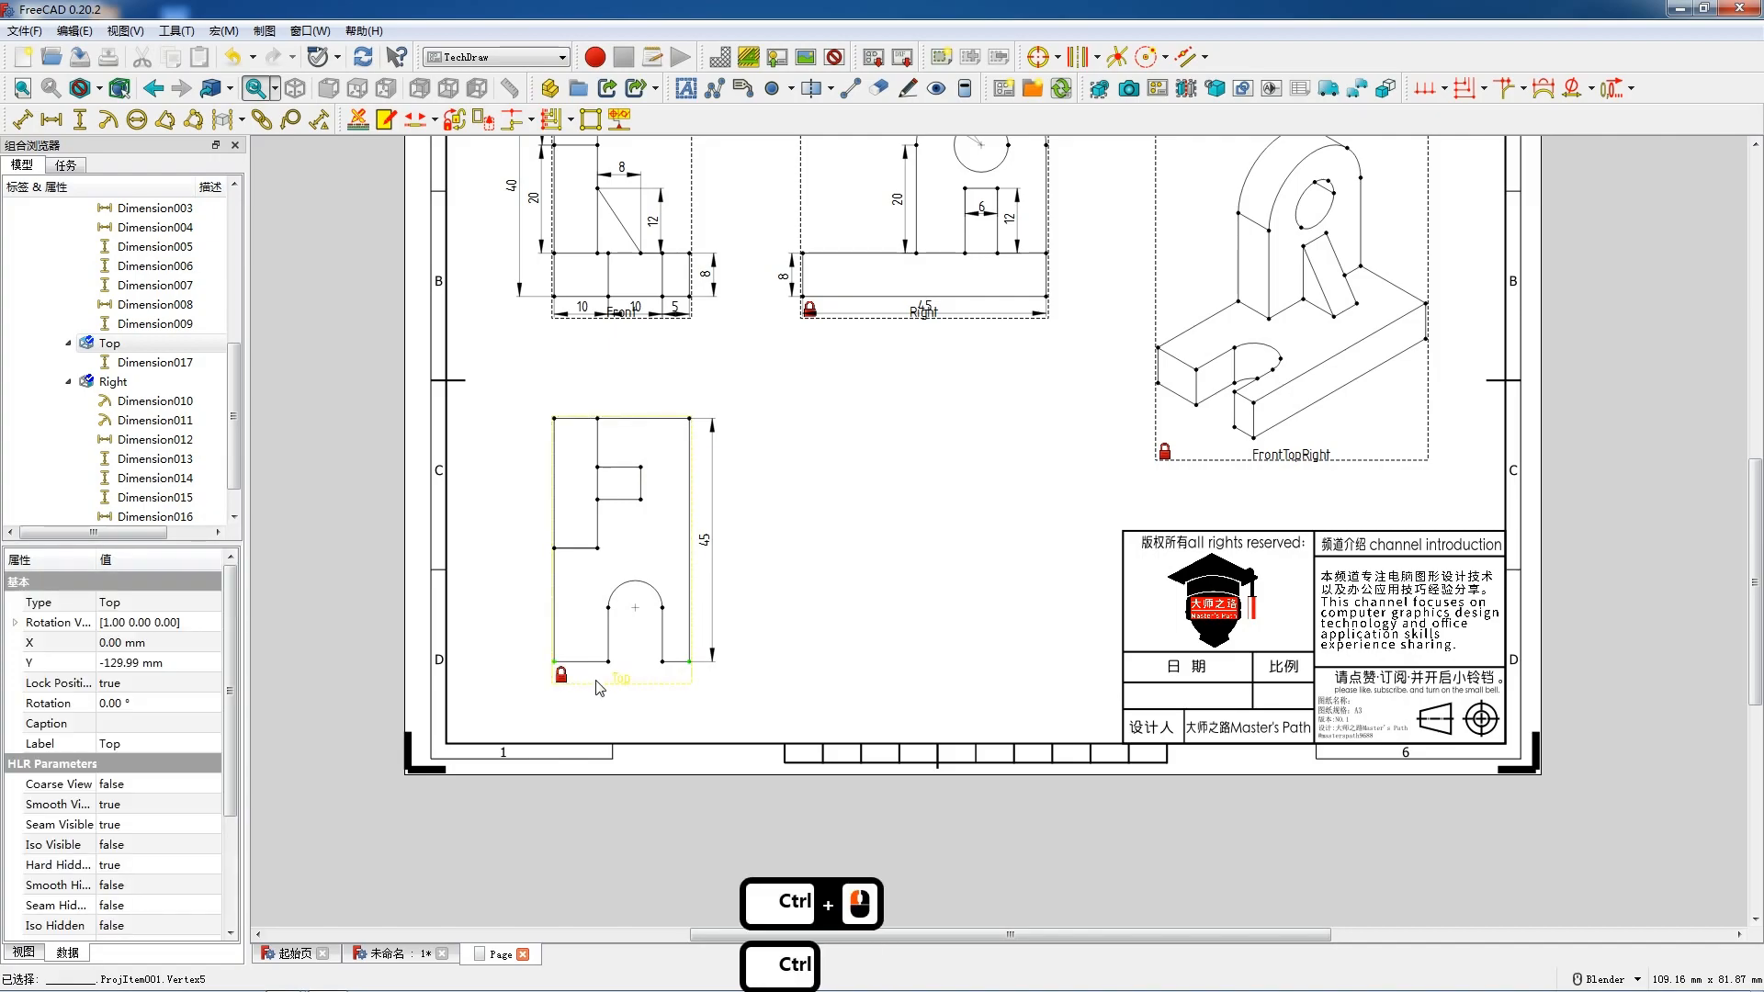
key("shift+h")
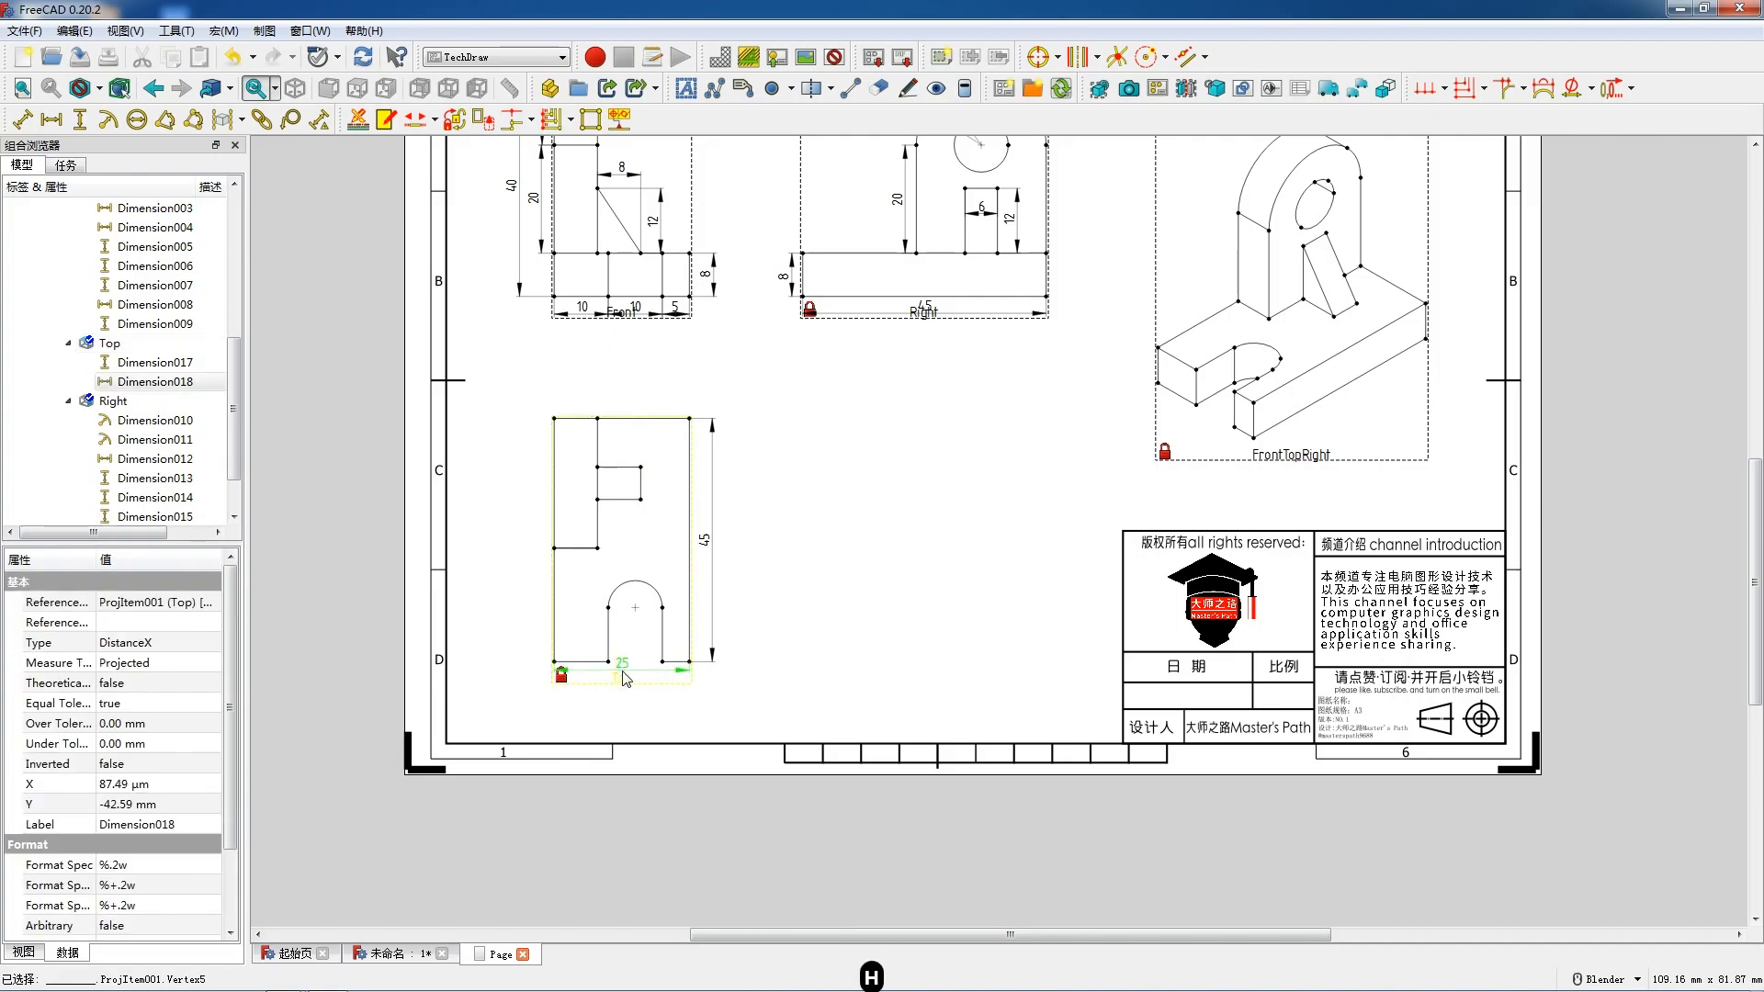
left_click_drag(624, 684, 629, 592)
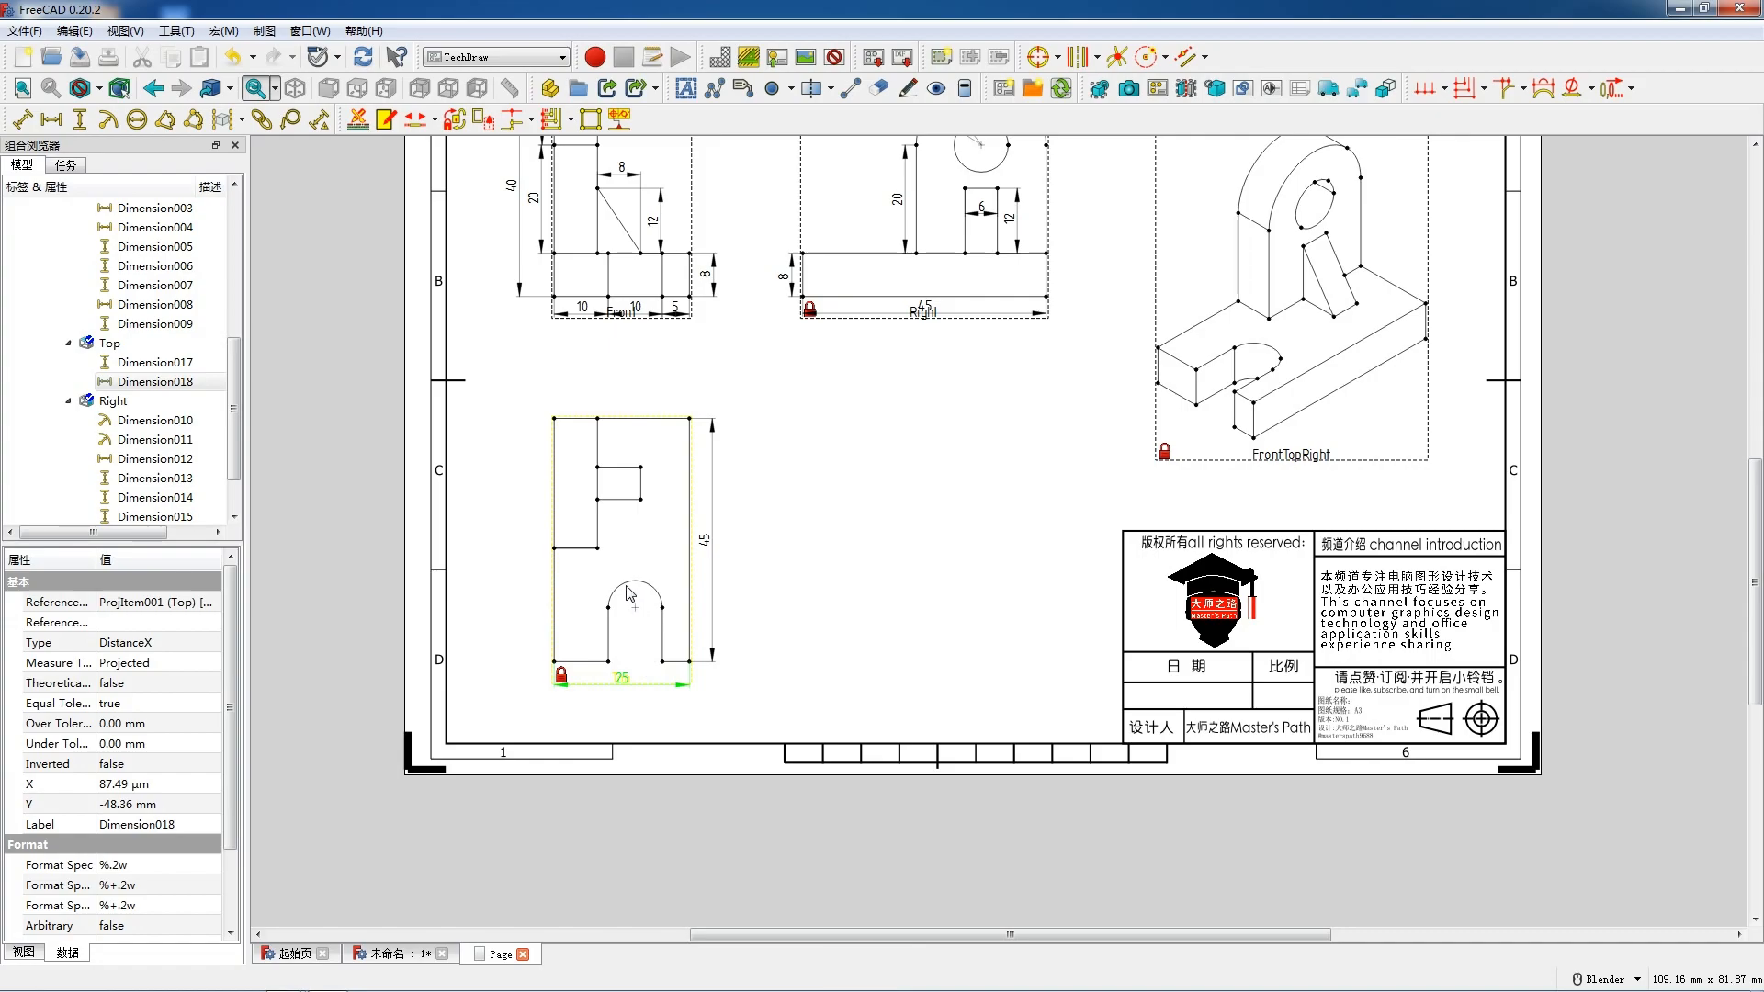
Add a radius dimension to the slot's arc in the Top view, placing its label above and left of the arc
left_click(628, 582)
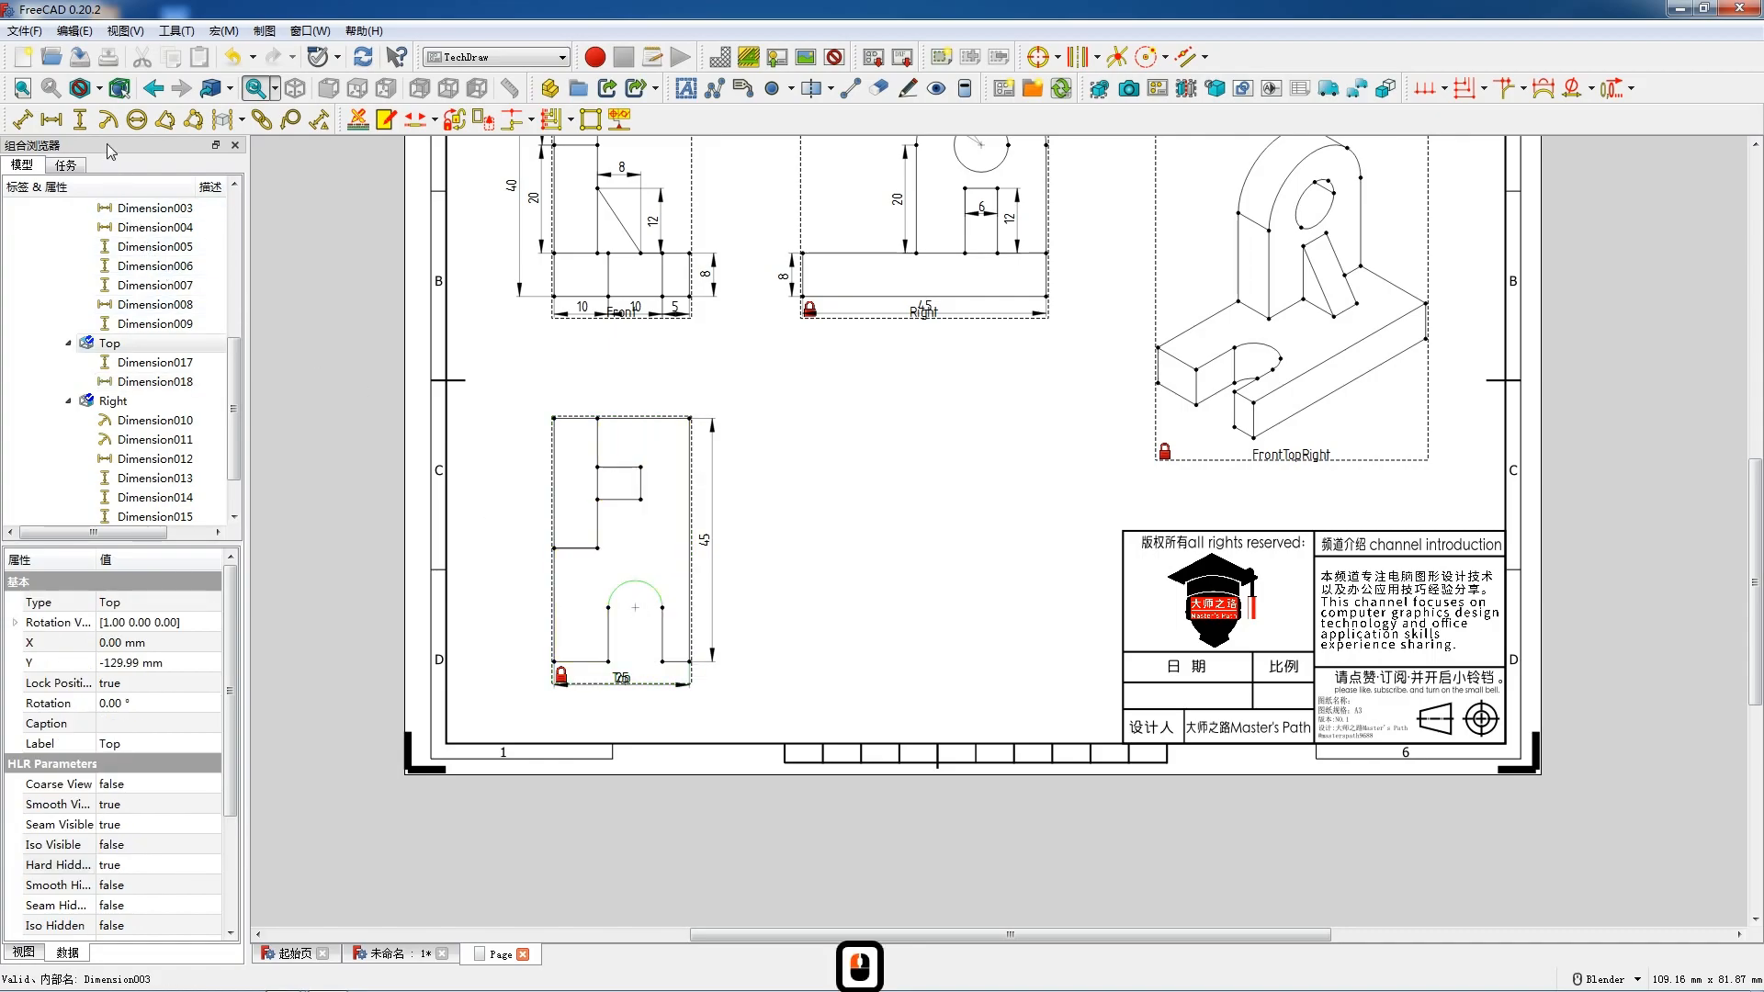
key("shift+r")
left_click_drag(621, 549, 600, 590)
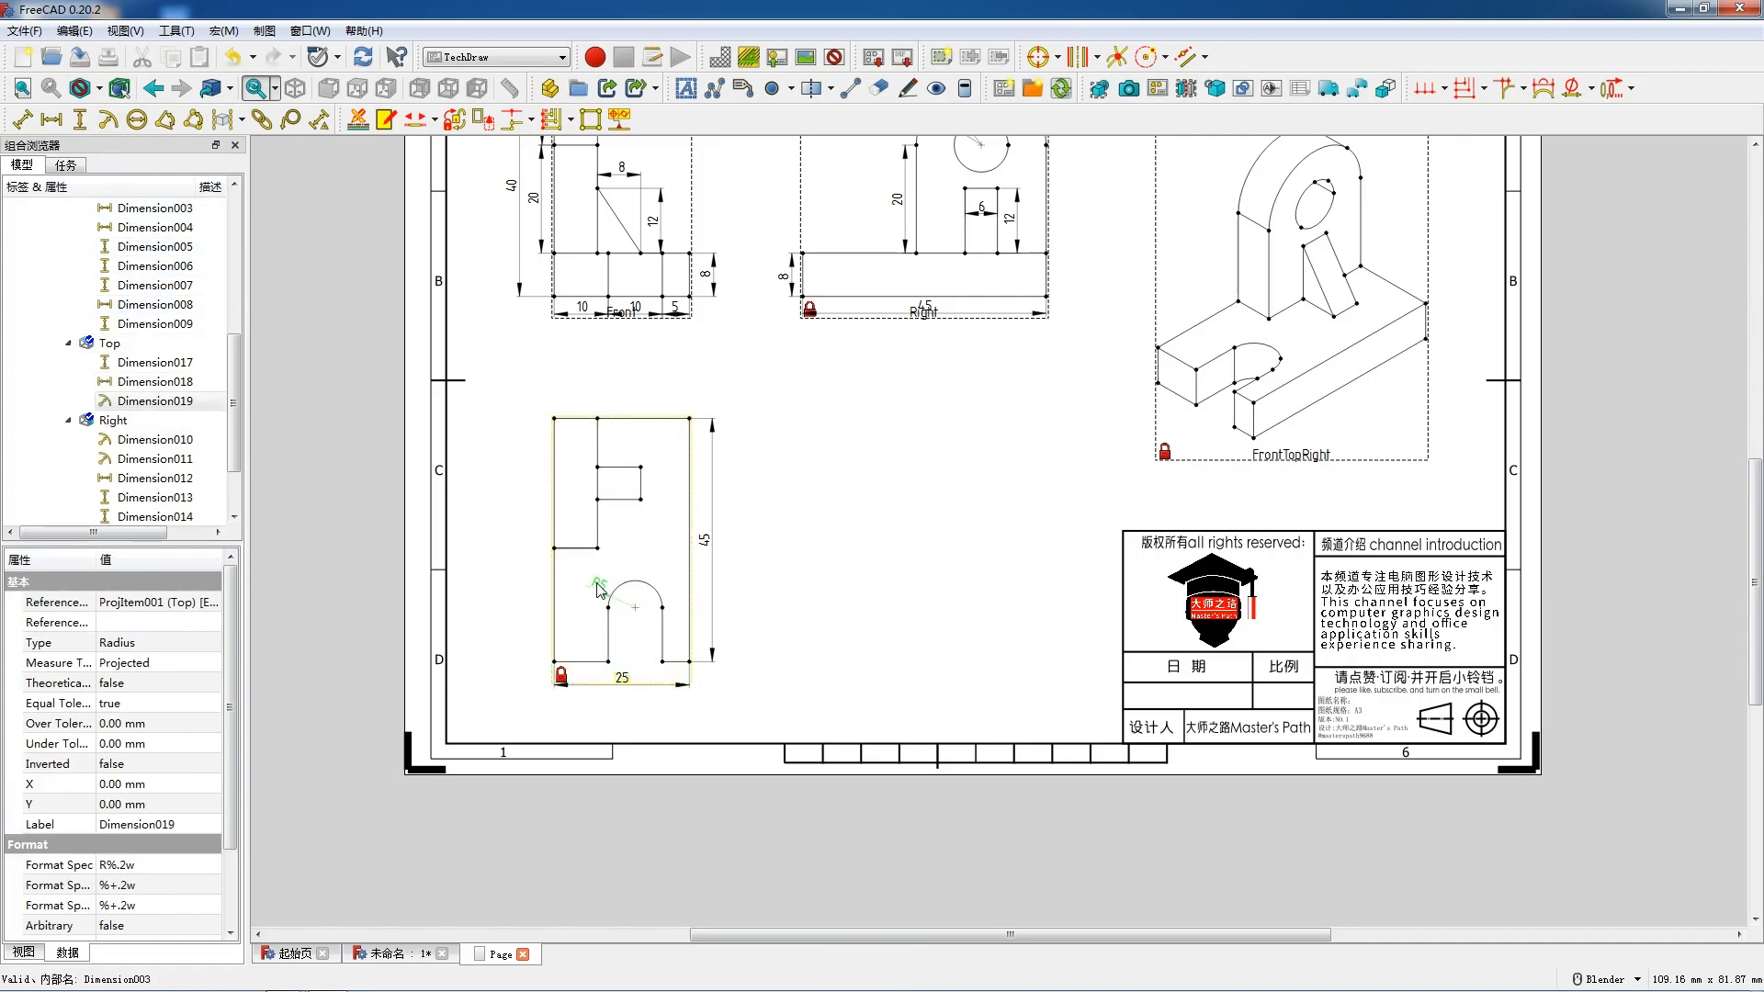
Dimension the rib in the Top view with a vertical dimension to its right and a horizontal dimension above it
left_click(633, 499)
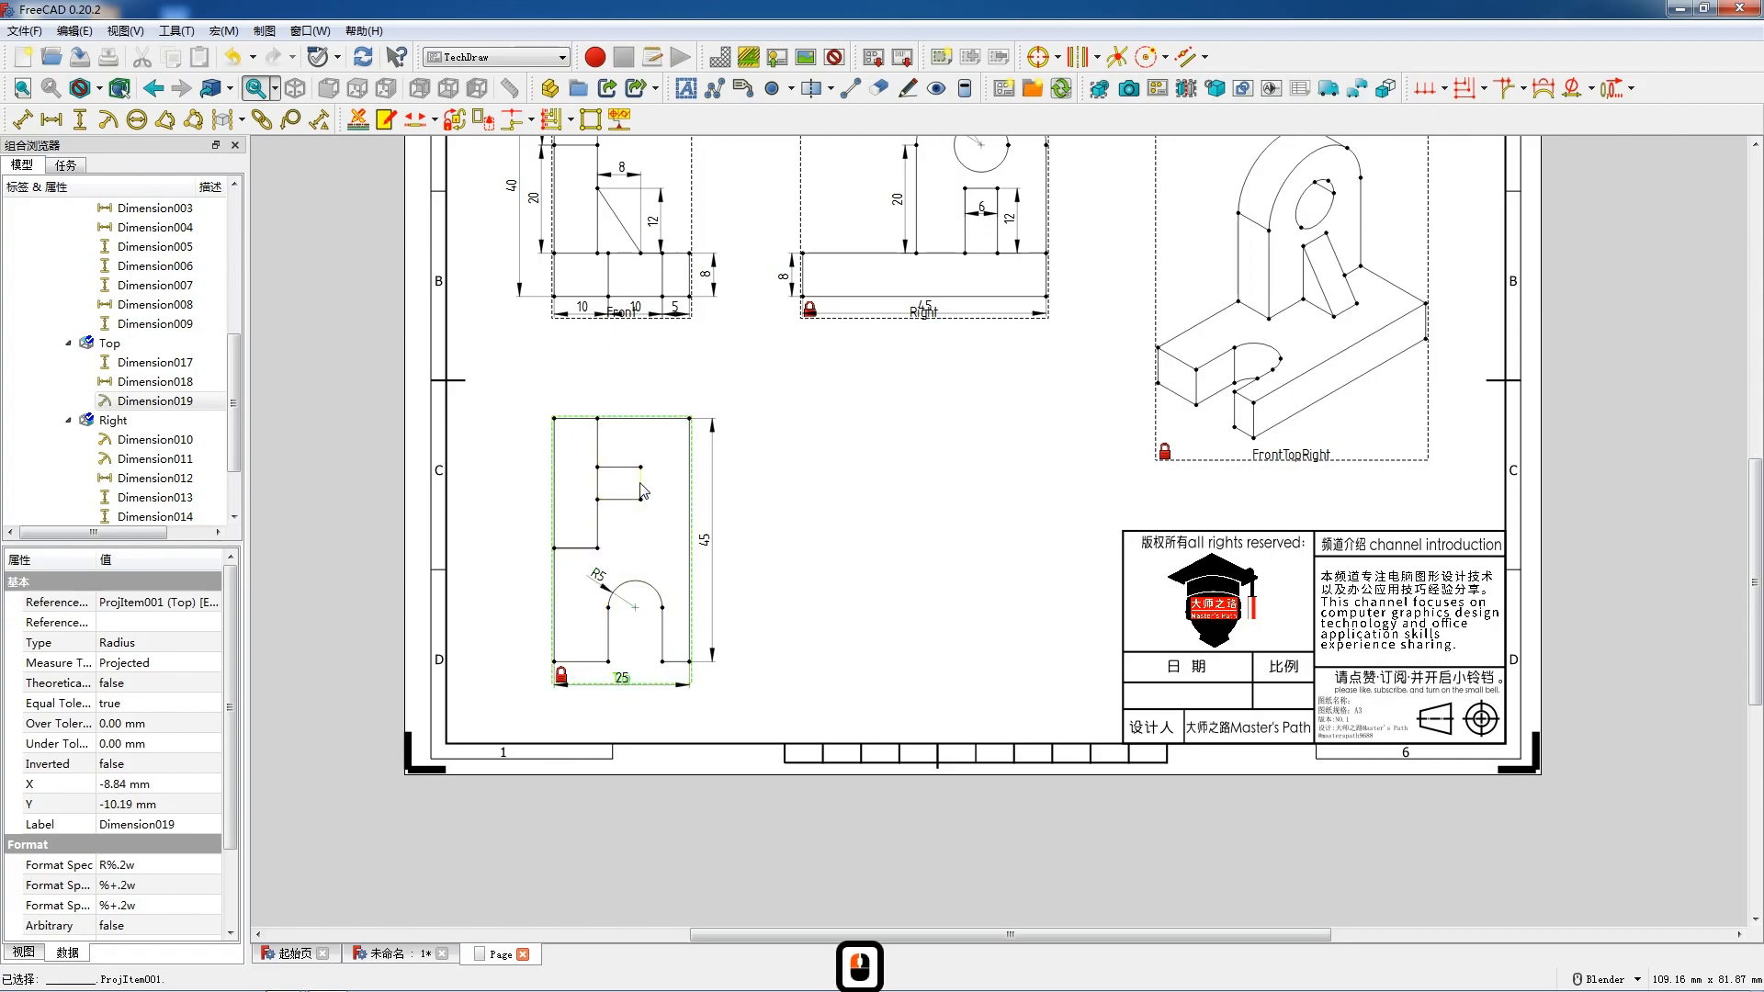
key("shift+v")
left_click_drag(647, 489, 639, 485)
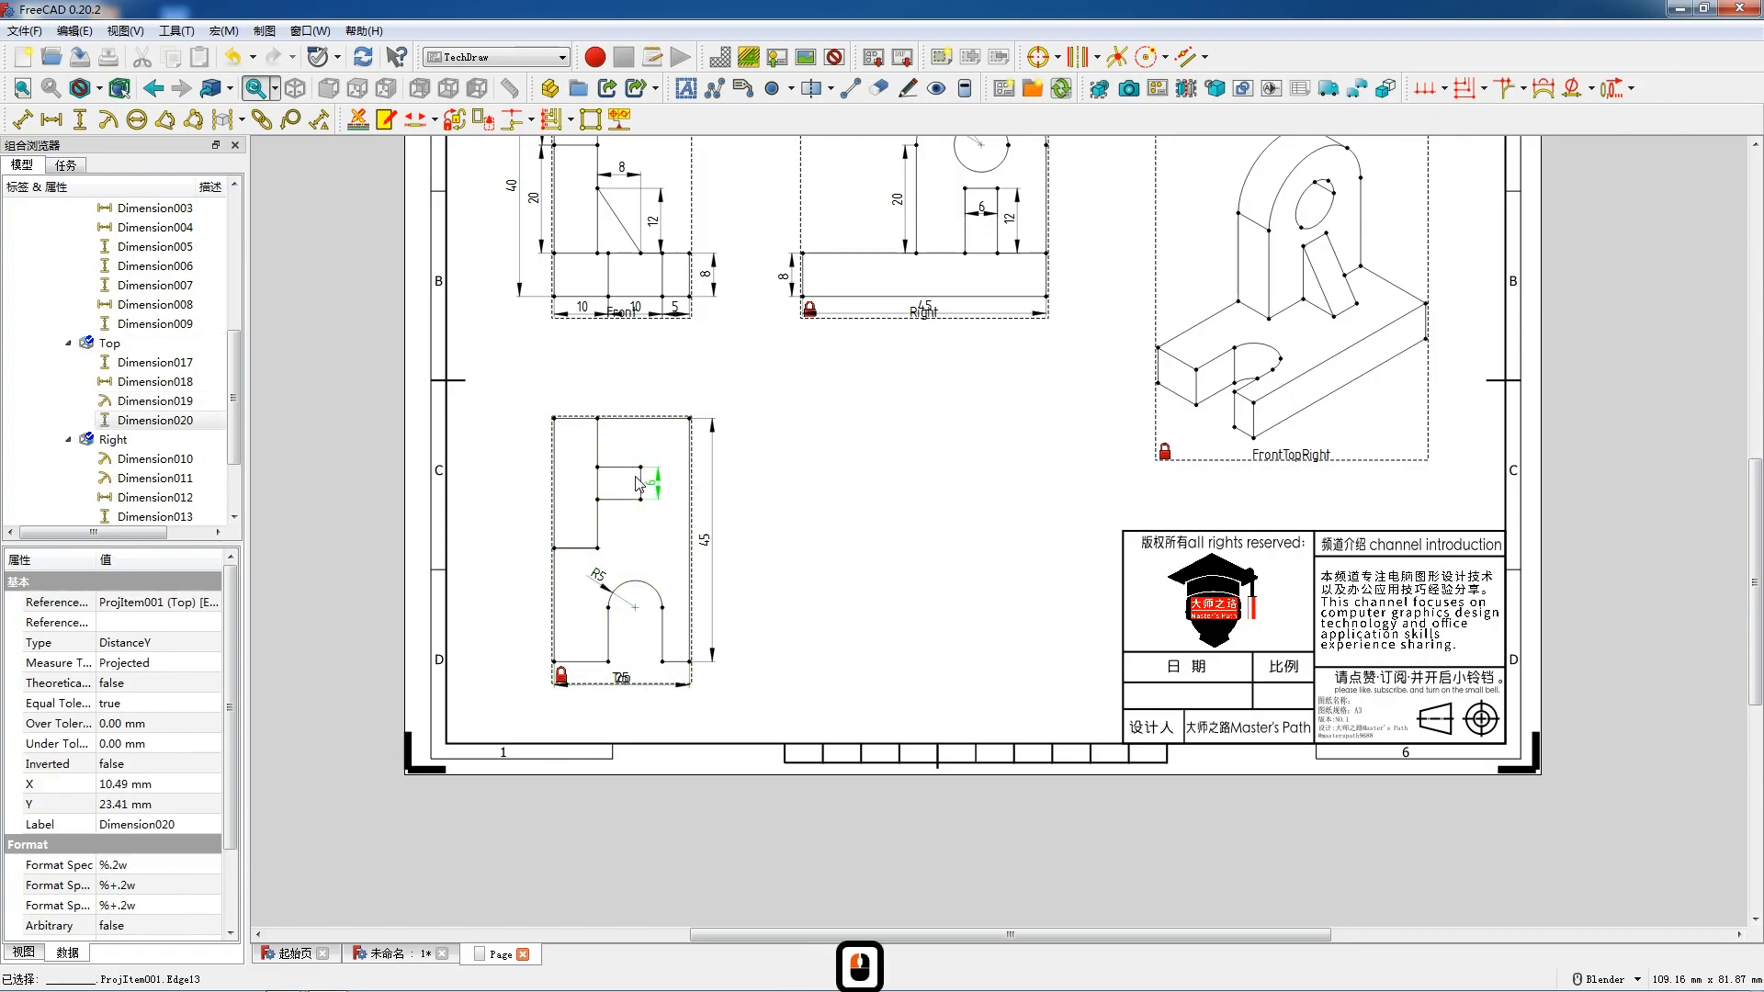
left_click(624, 467)
key("shift+h")
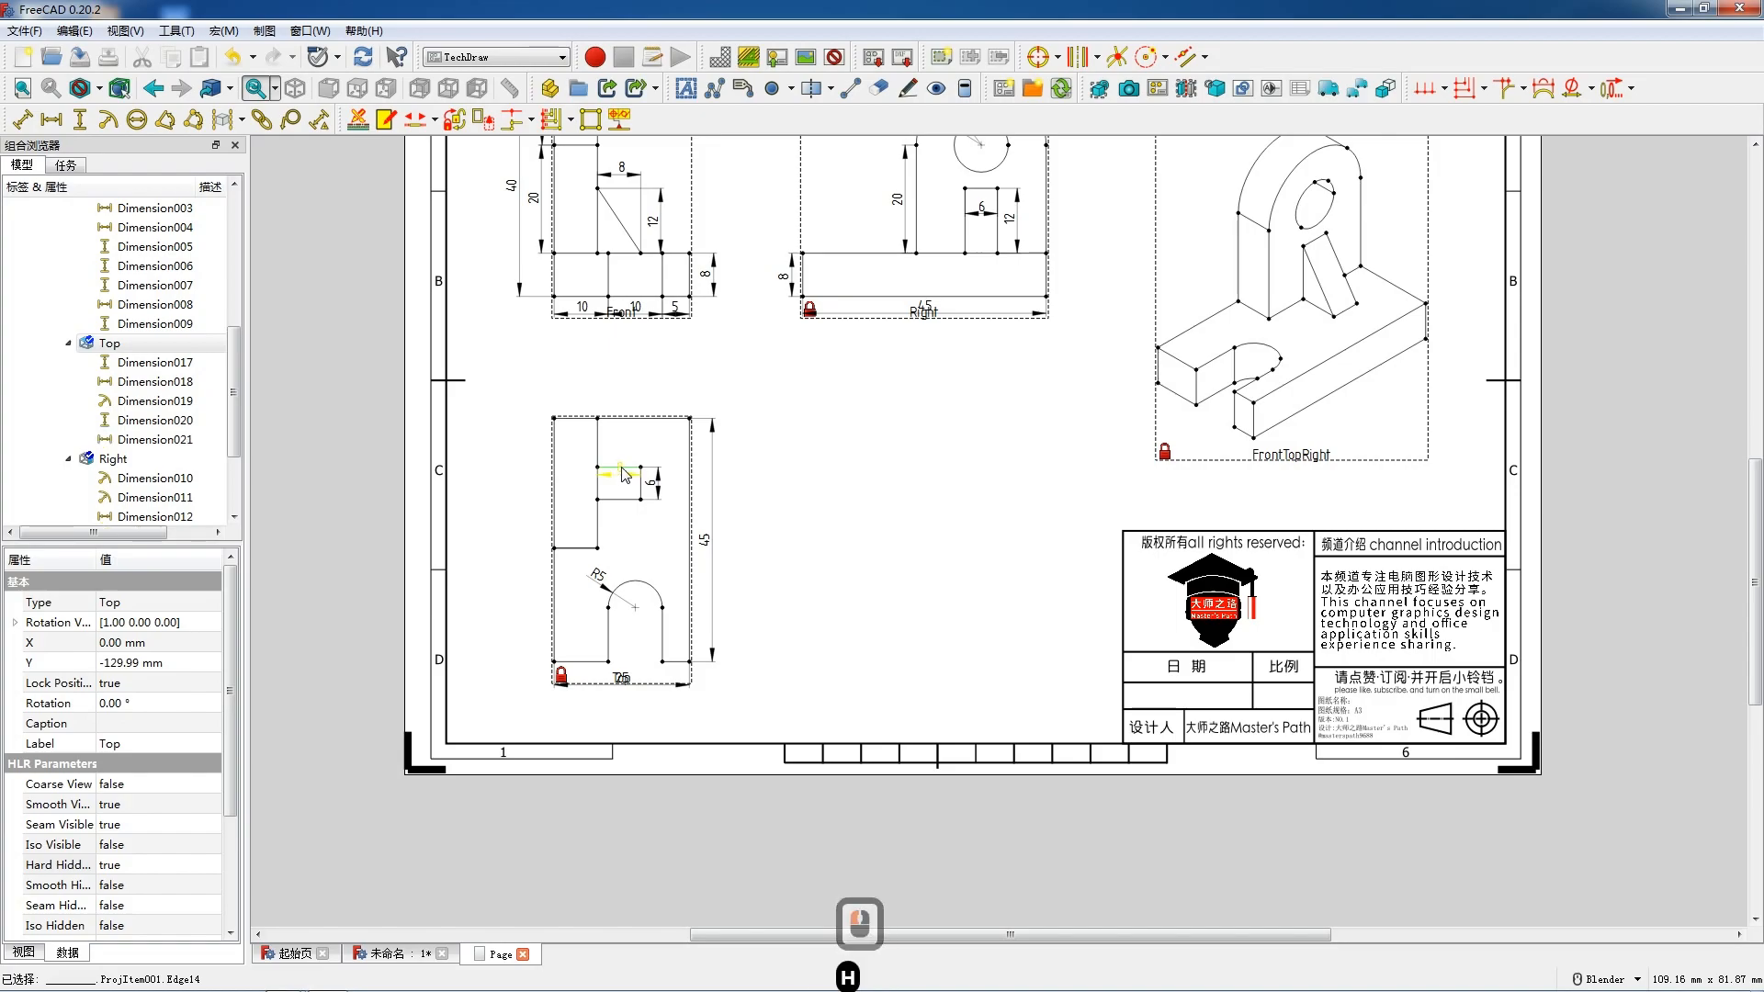
left_click(622, 459)
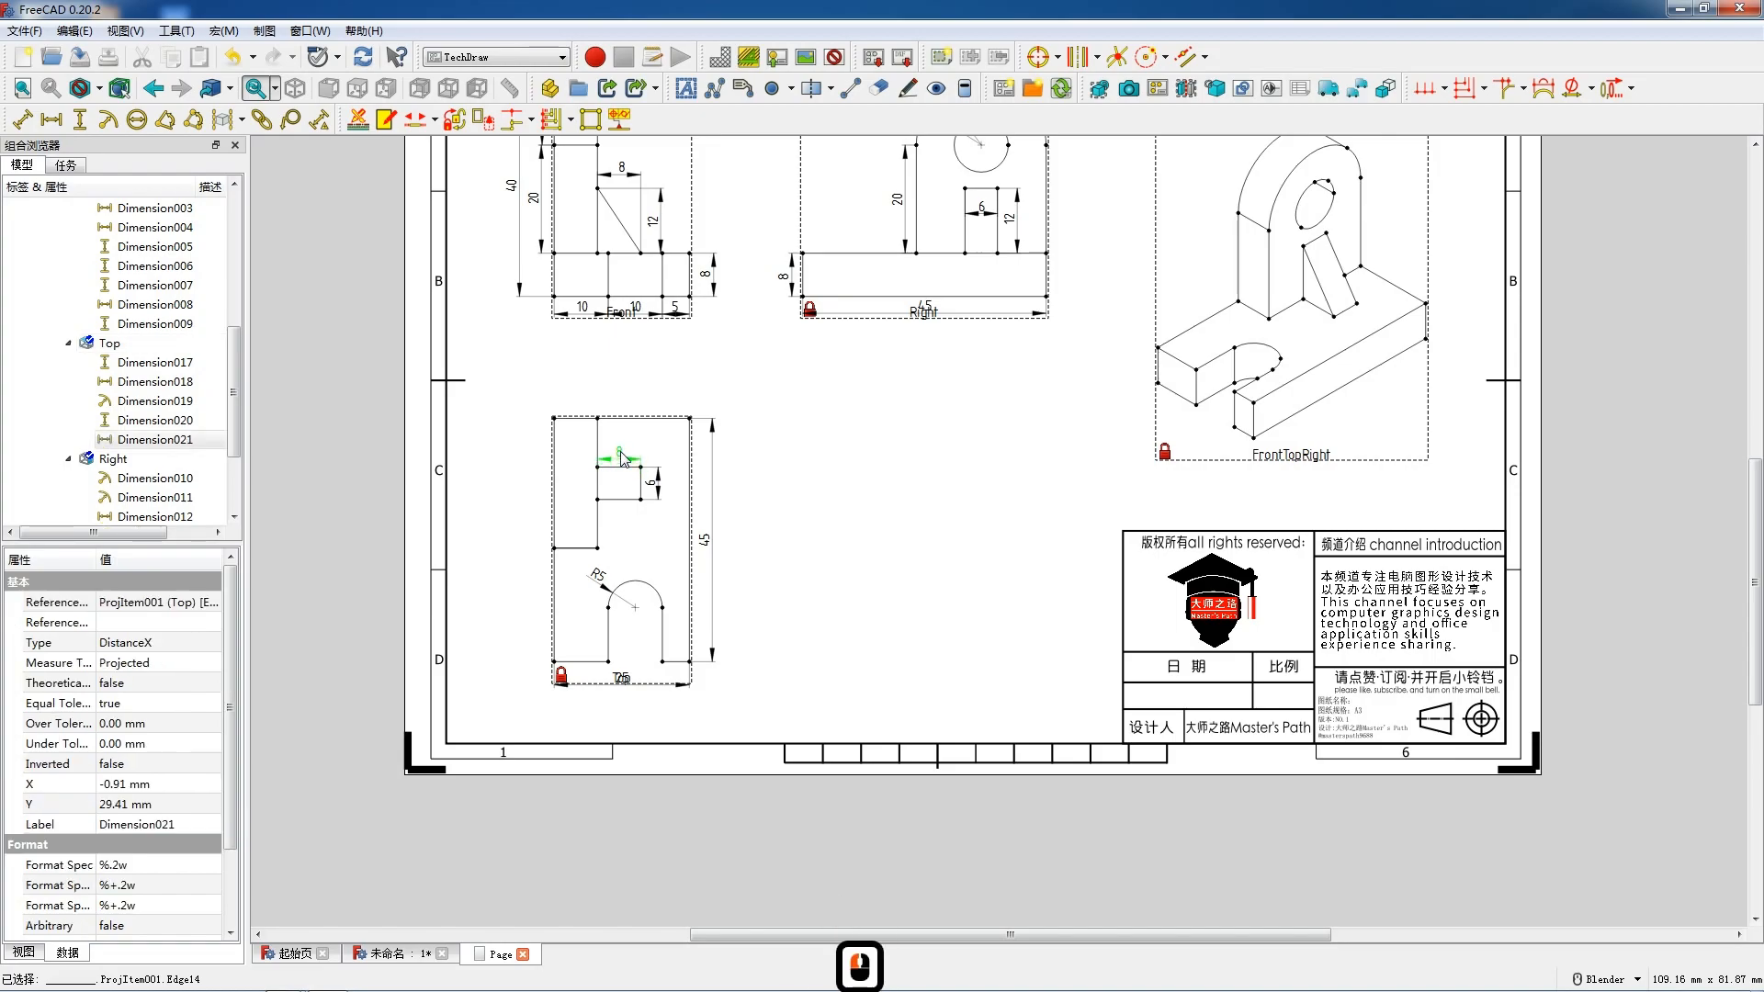
Add a vertical dimension to the upright's left edge in the Top view, placed outside the view
left_click(554, 529, "shift")
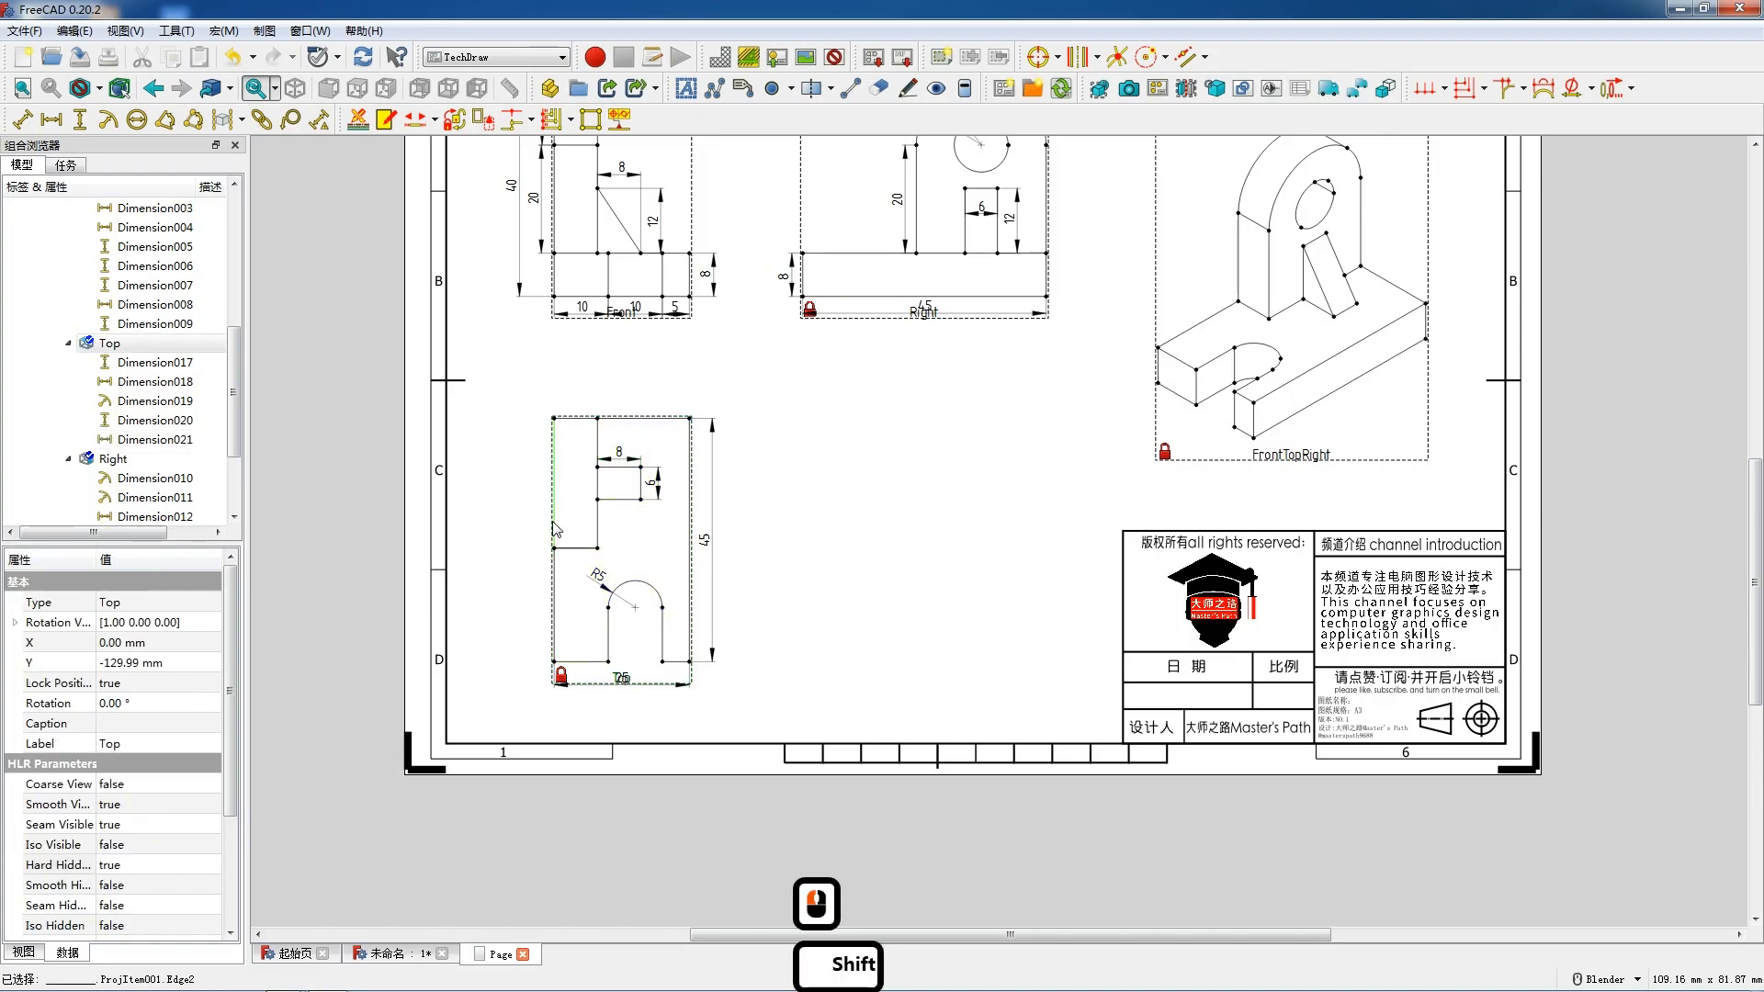
key("v")
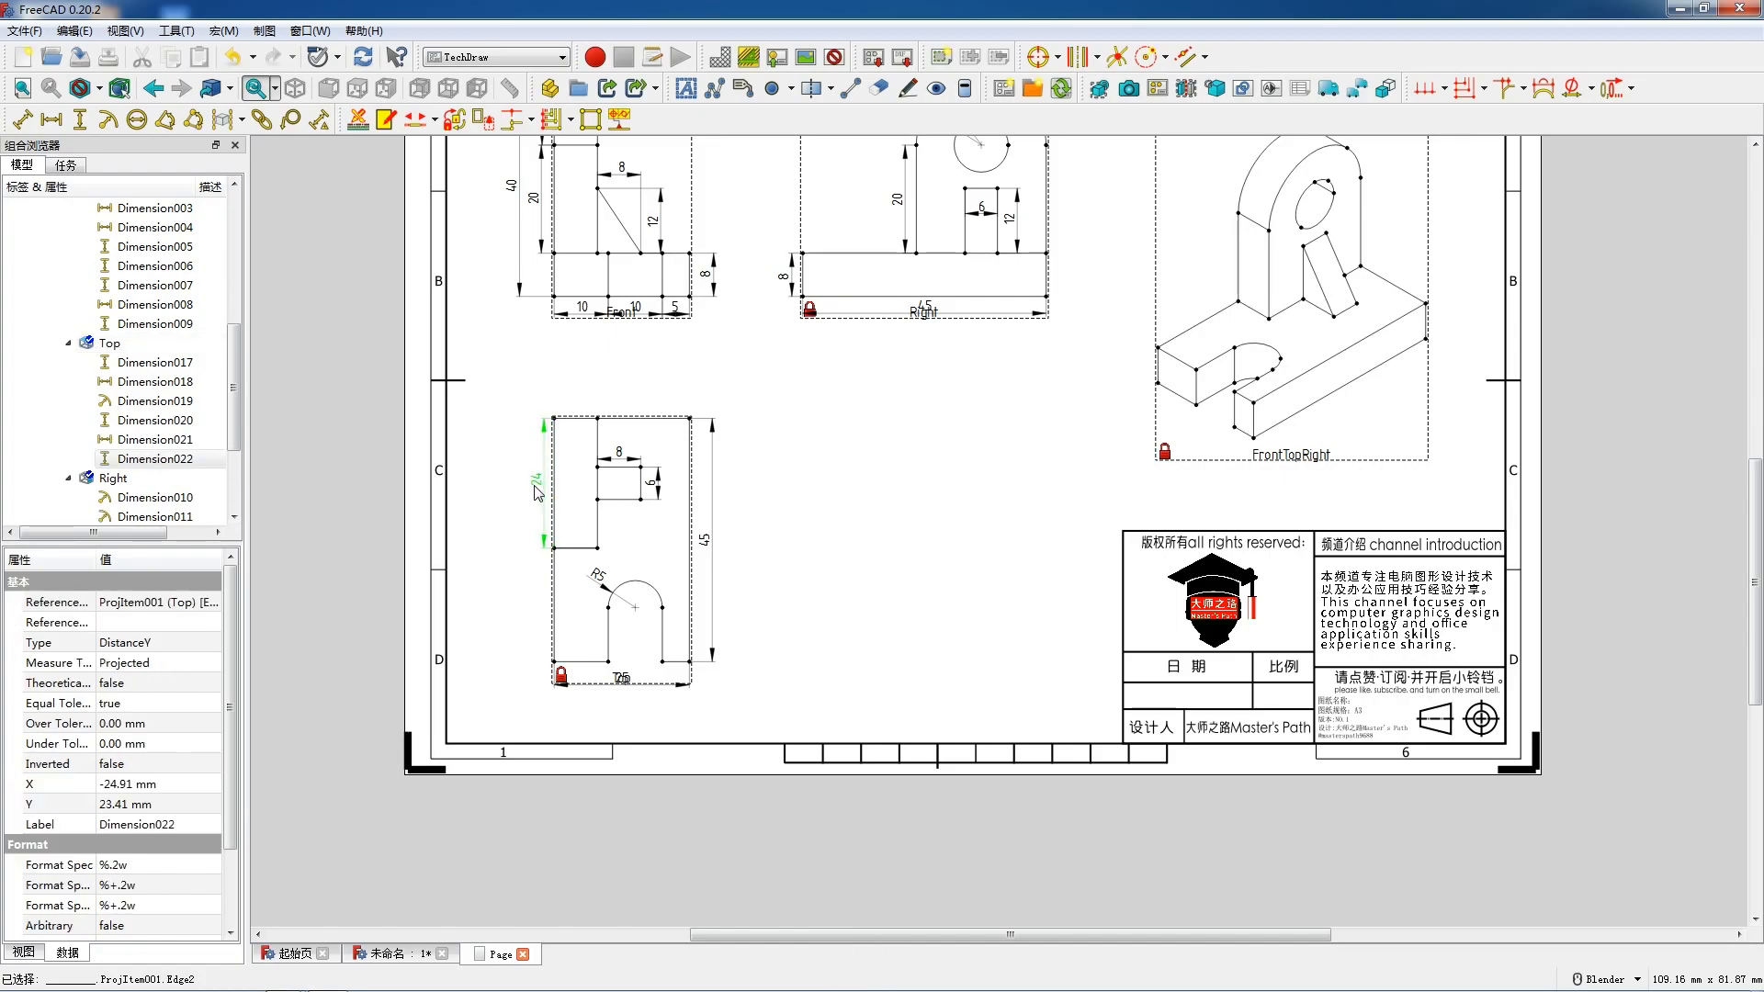
left_click_drag(530, 485, 534, 485)
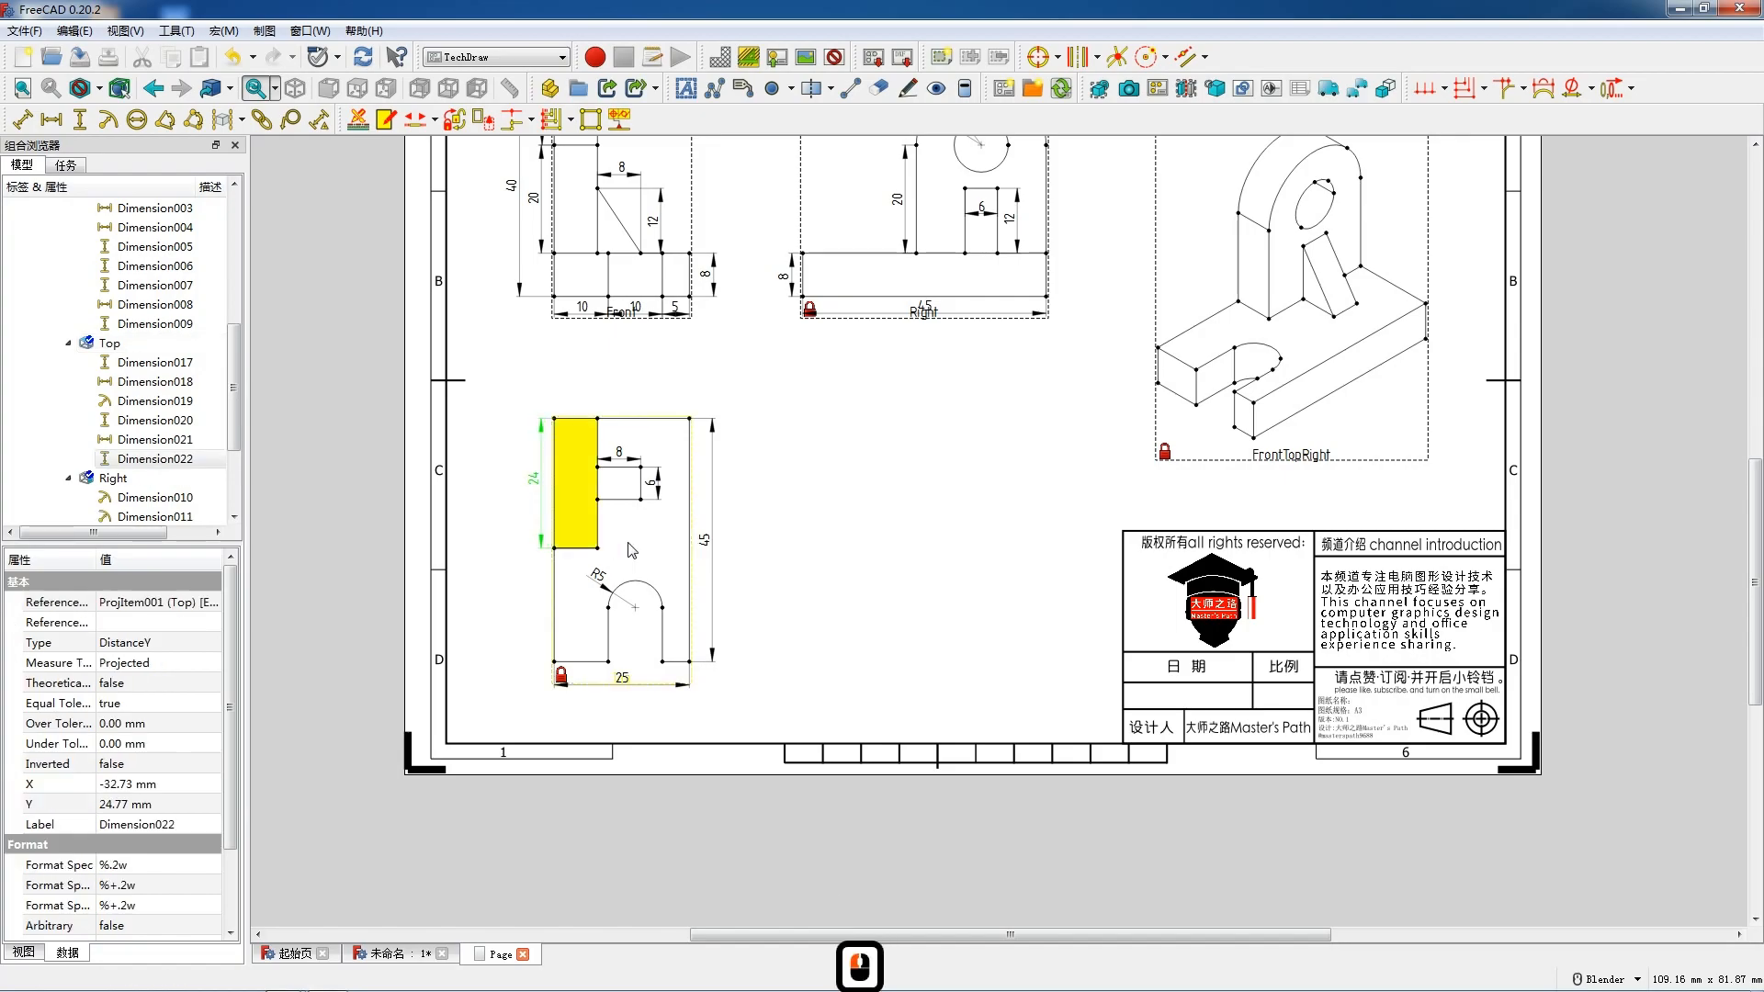
Dimension both bottom-edge segments beside the slot horizontally in the Top view, placing each dimension just above its edge
left_click(575, 662)
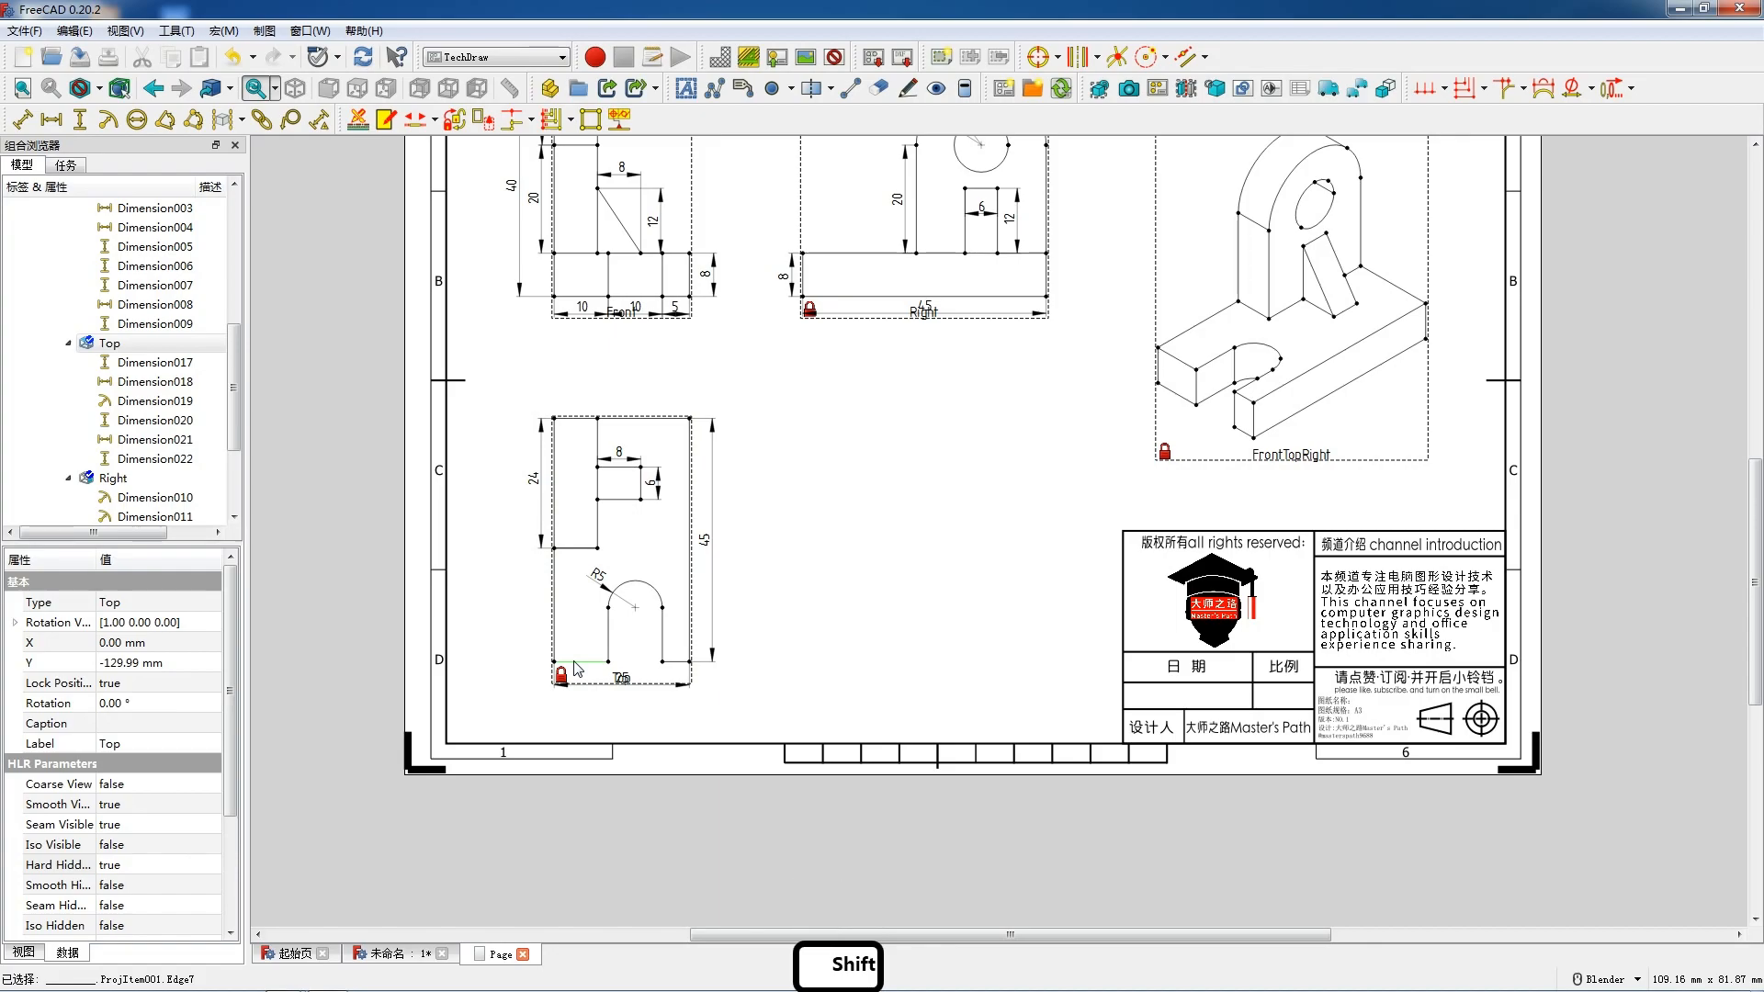
key("h")
left_click_drag(578, 652, 577, 662)
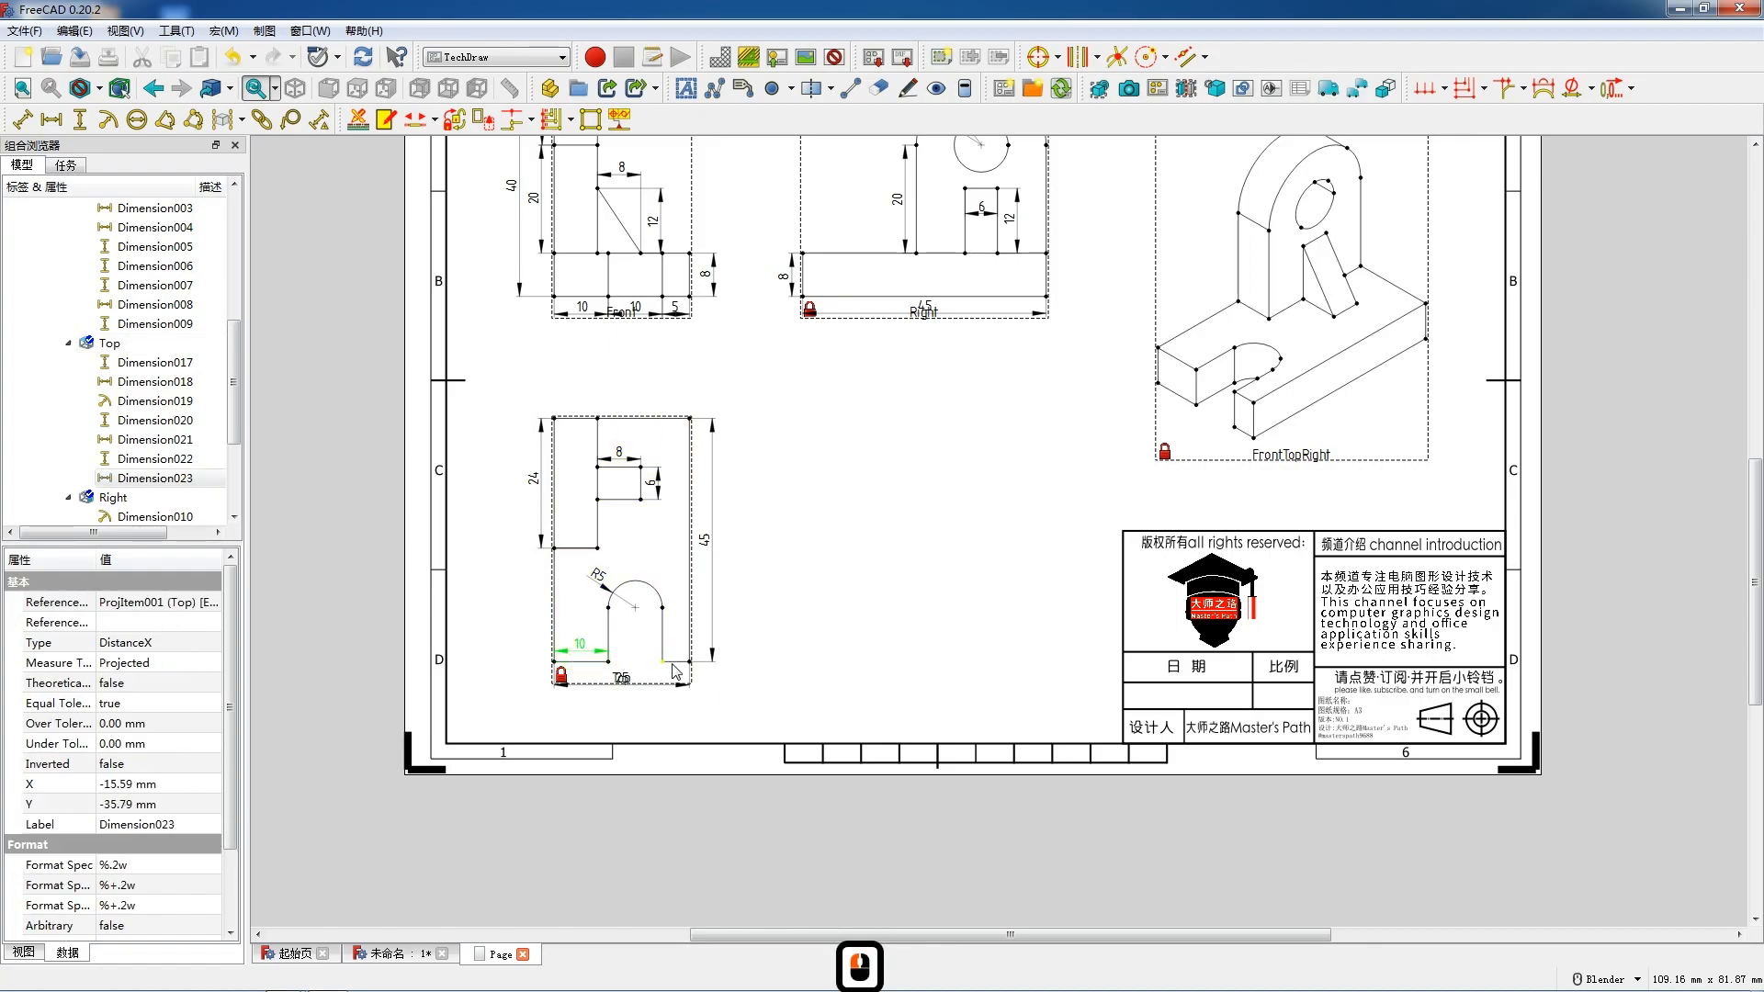
left_click(677, 664)
key("h")
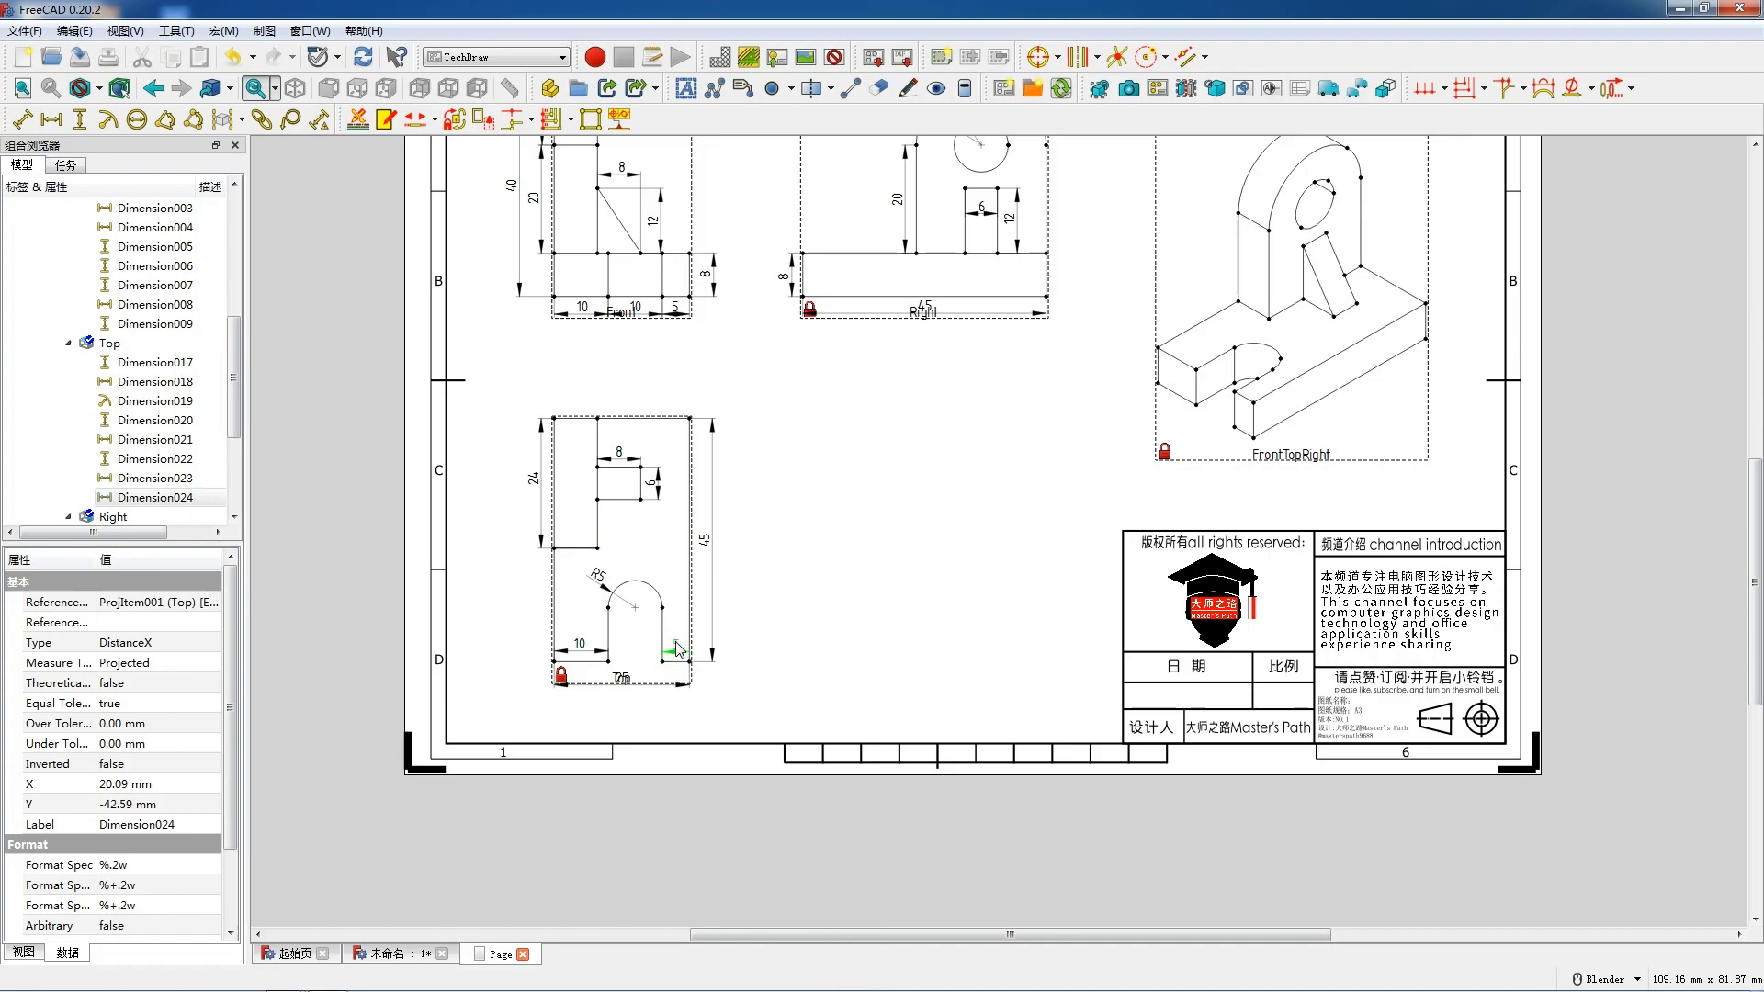
left_click(677, 650)
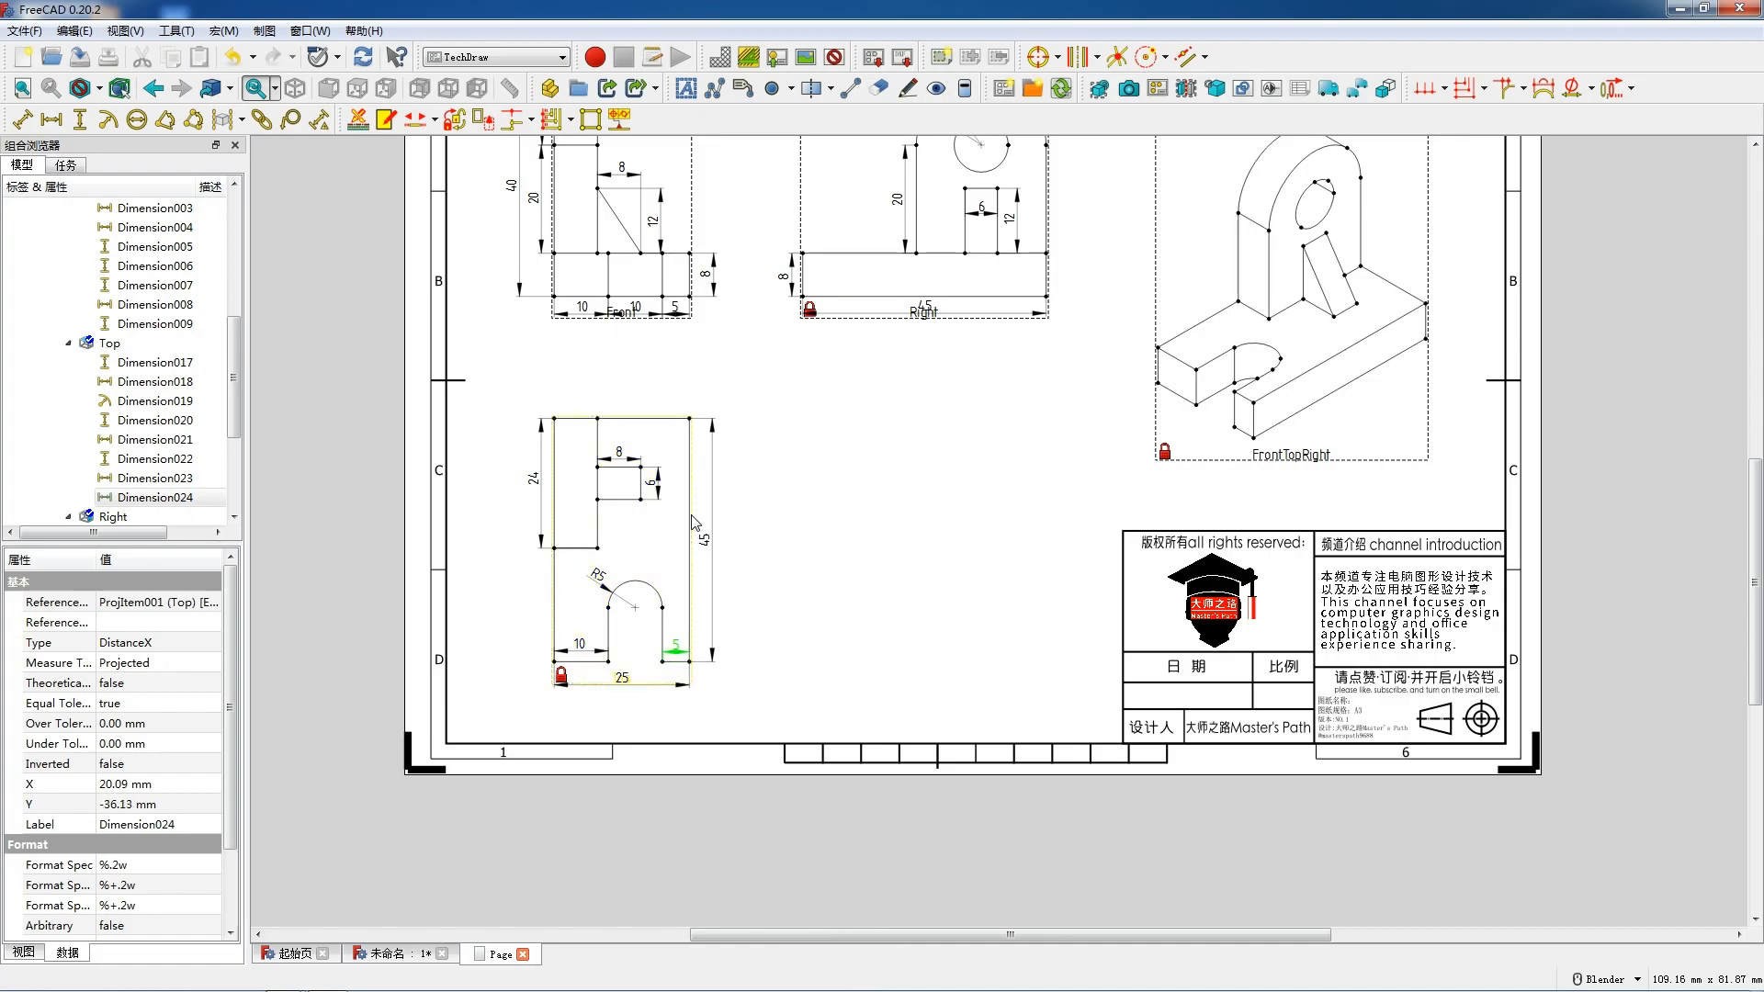
scroll(698, 519, "down", 1)
scroll(695, 524, "down", 3)
left_click(861, 523)
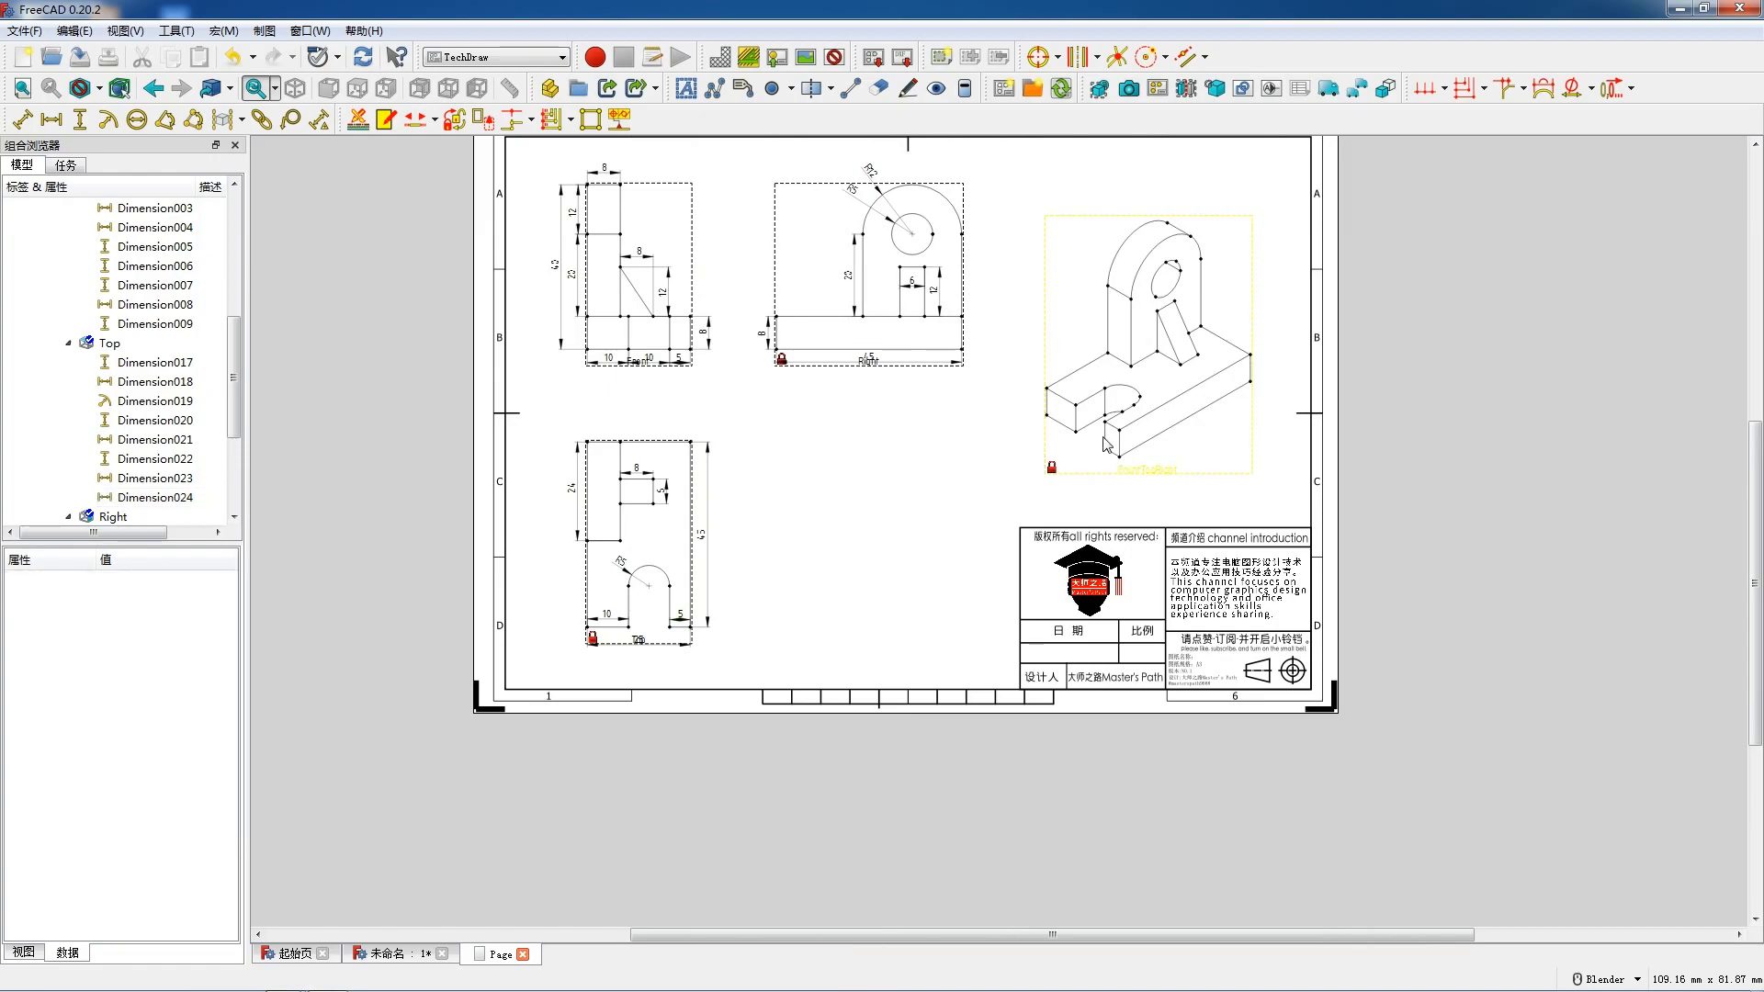
Inspect the properties of the FrontTopRight, Top, Right and Front views in turn
left_click(1123, 480)
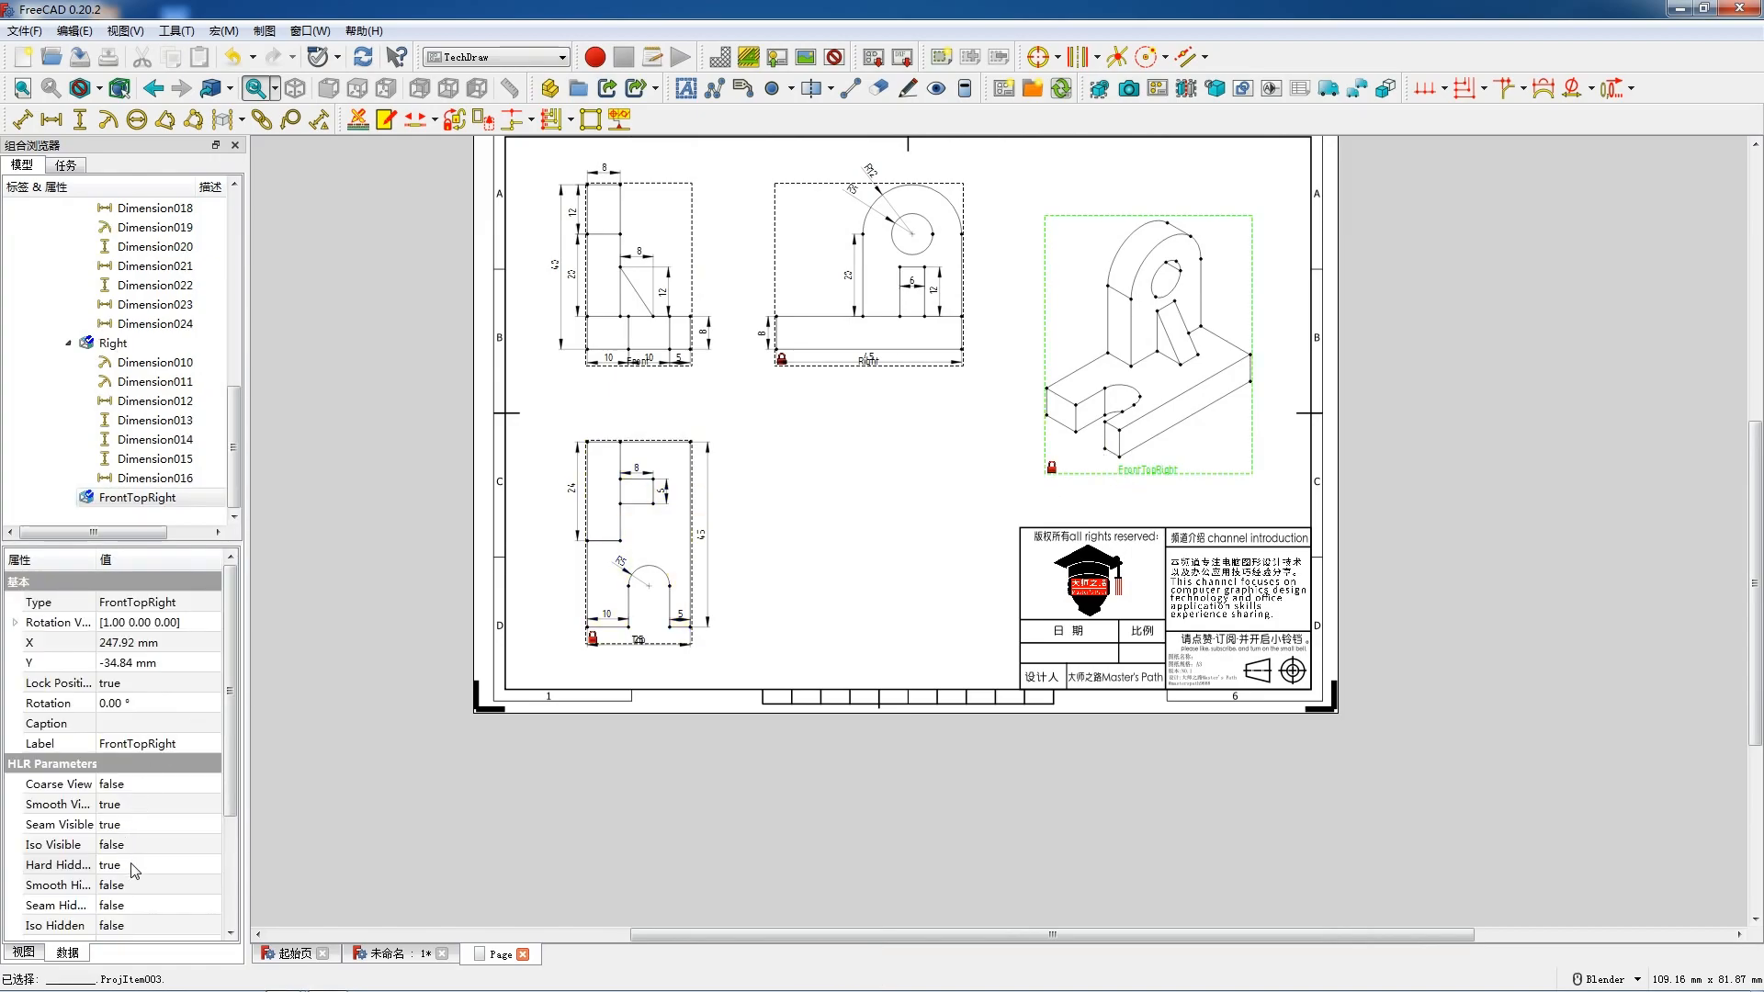
left_click(647, 646)
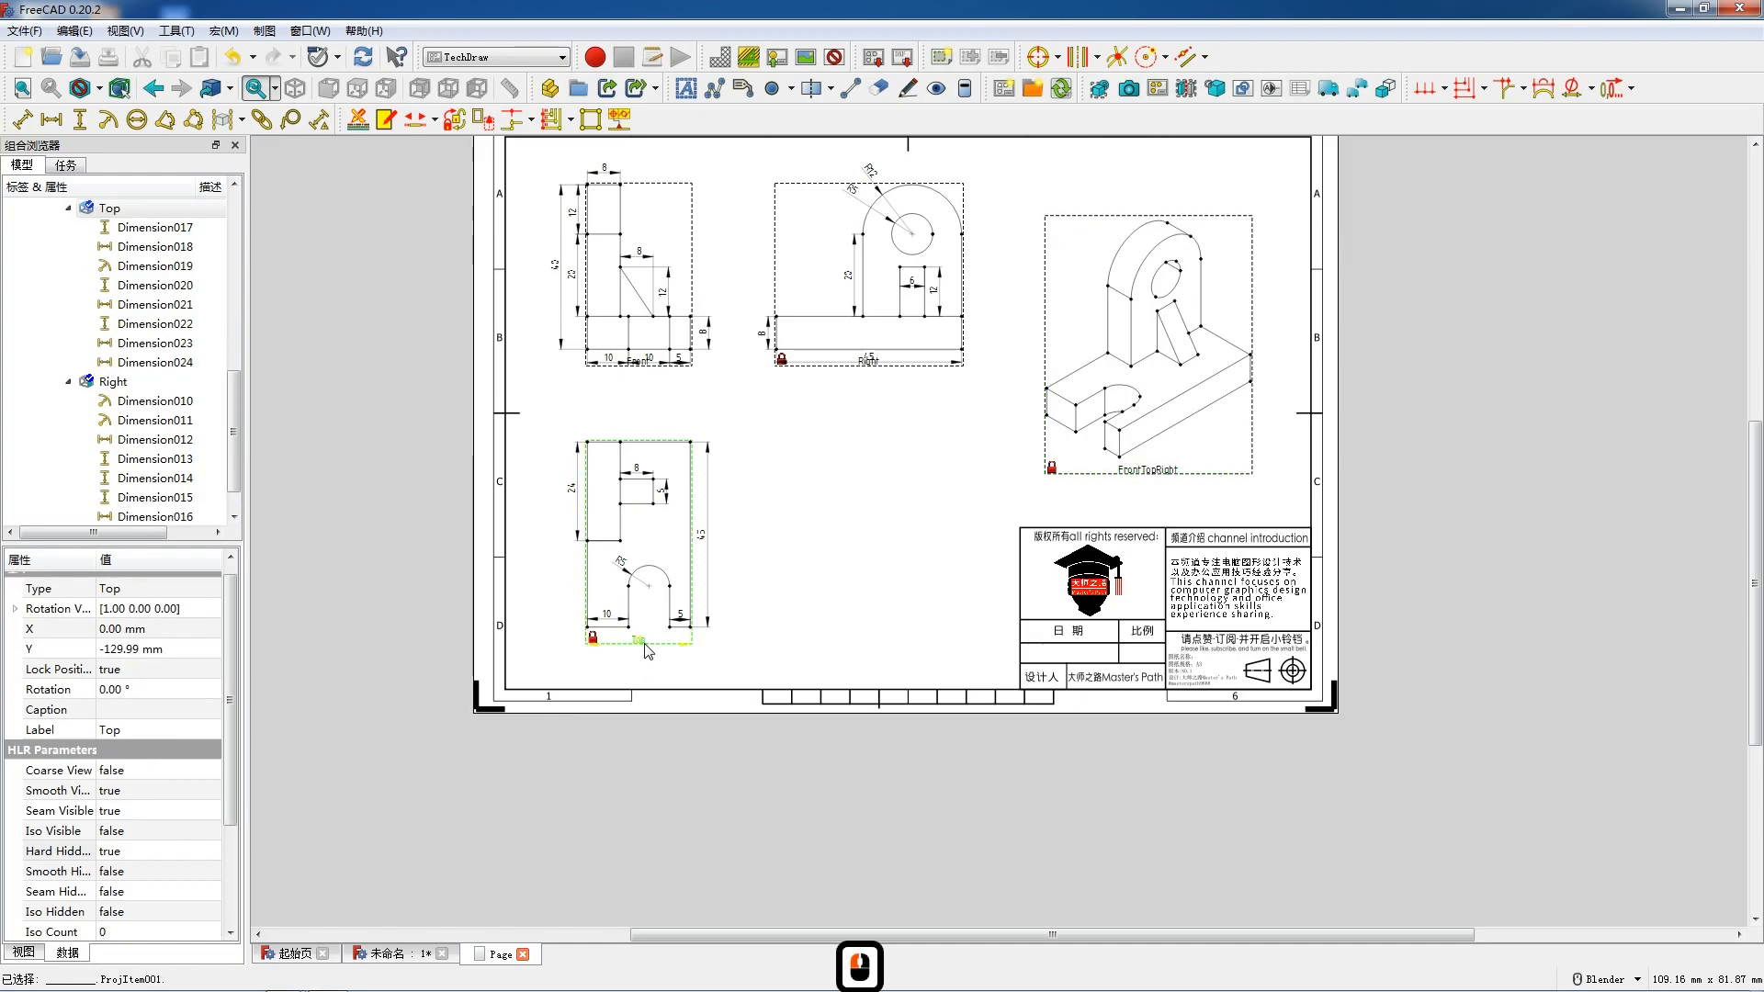
left_click(899, 372)
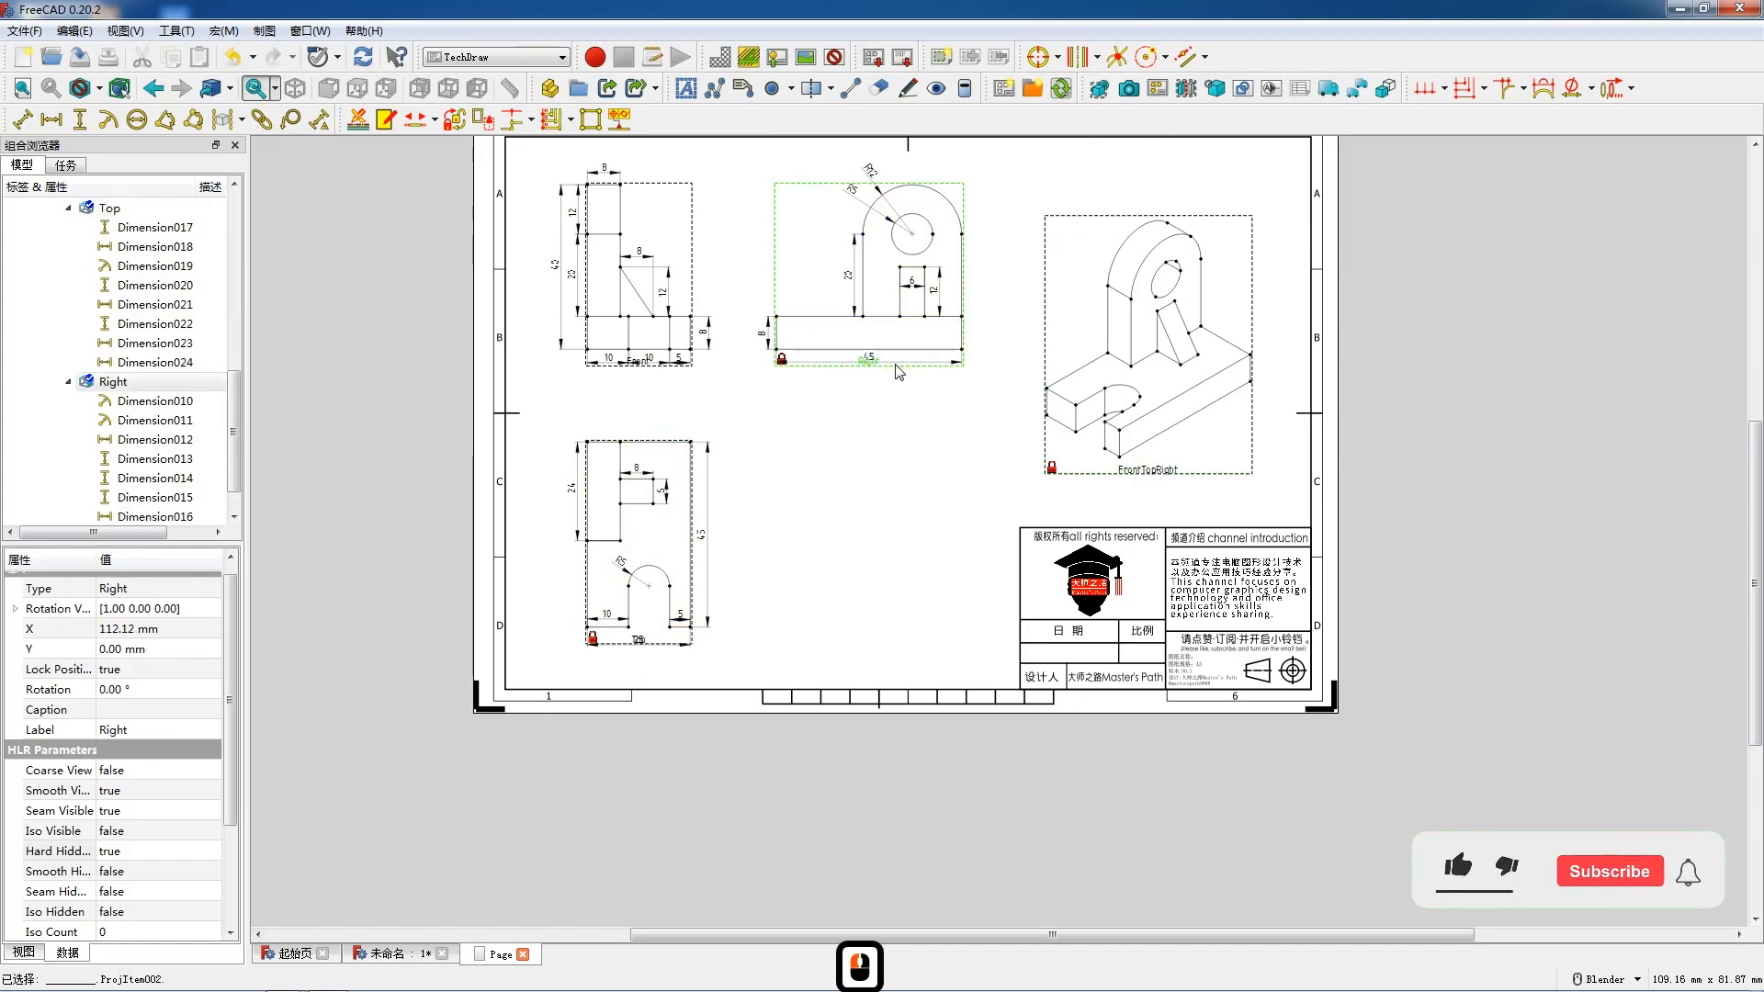
left_click(641, 383)
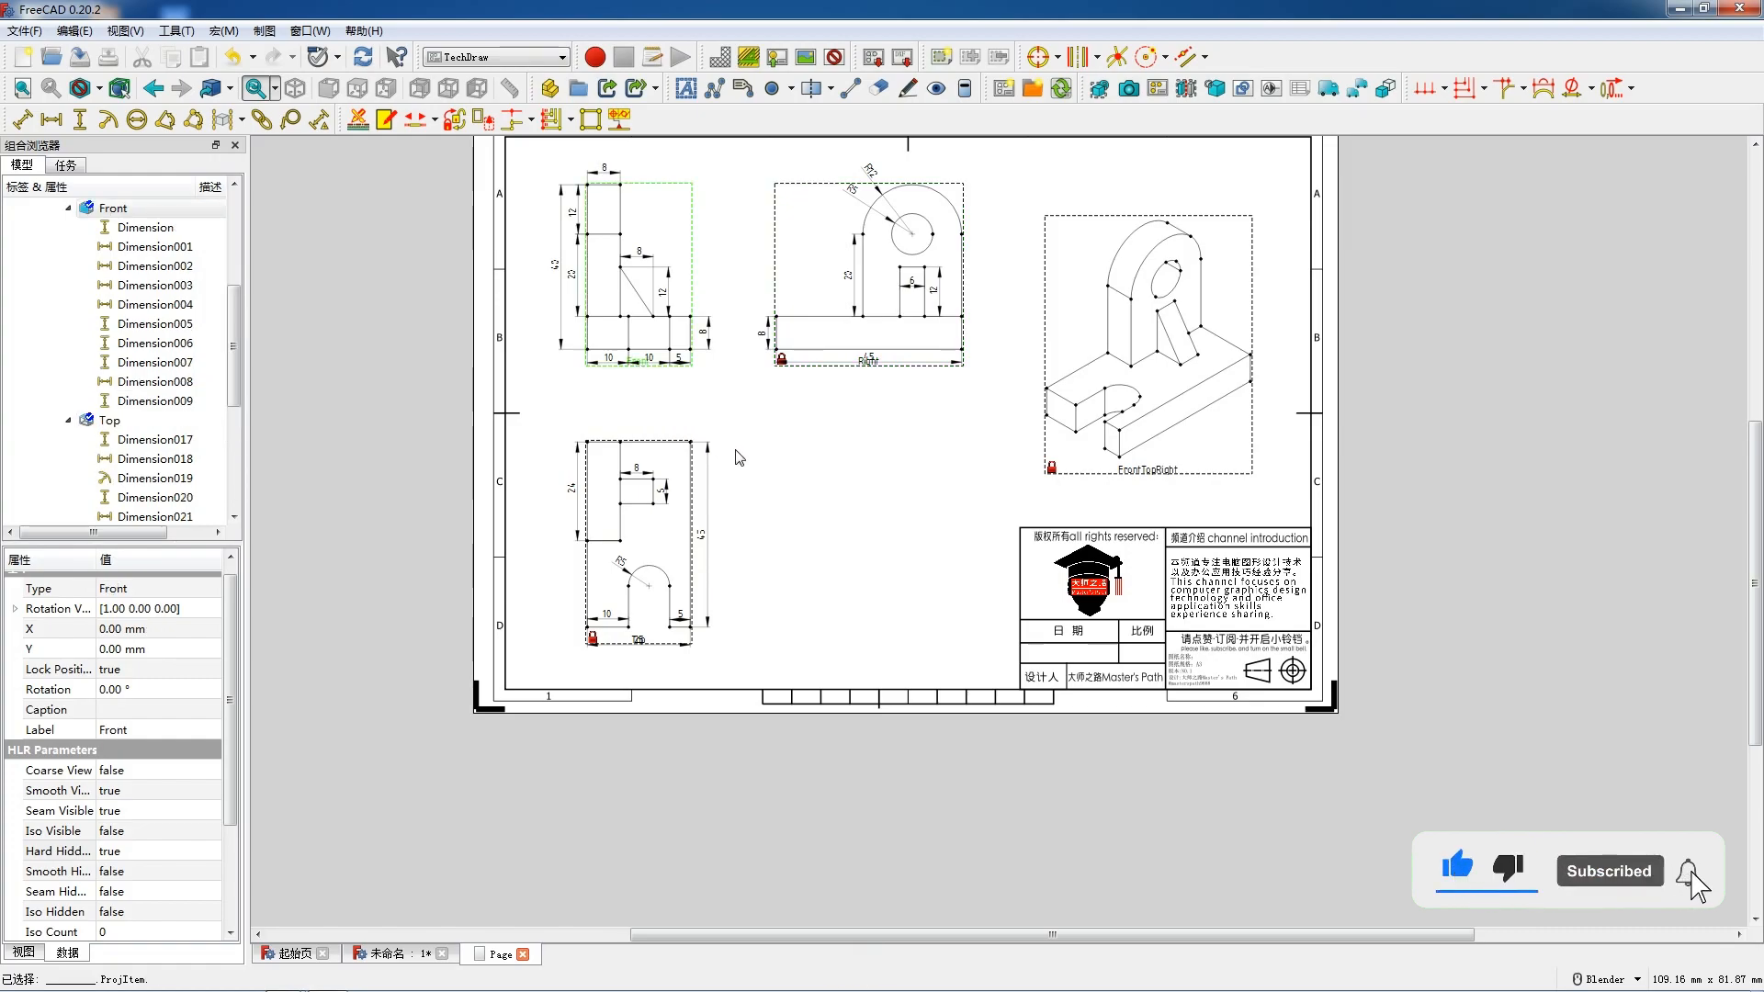
Insert seven text annotations on the page and place one reading 2023.07.01 in the title block's date cell
left_click(686, 88)
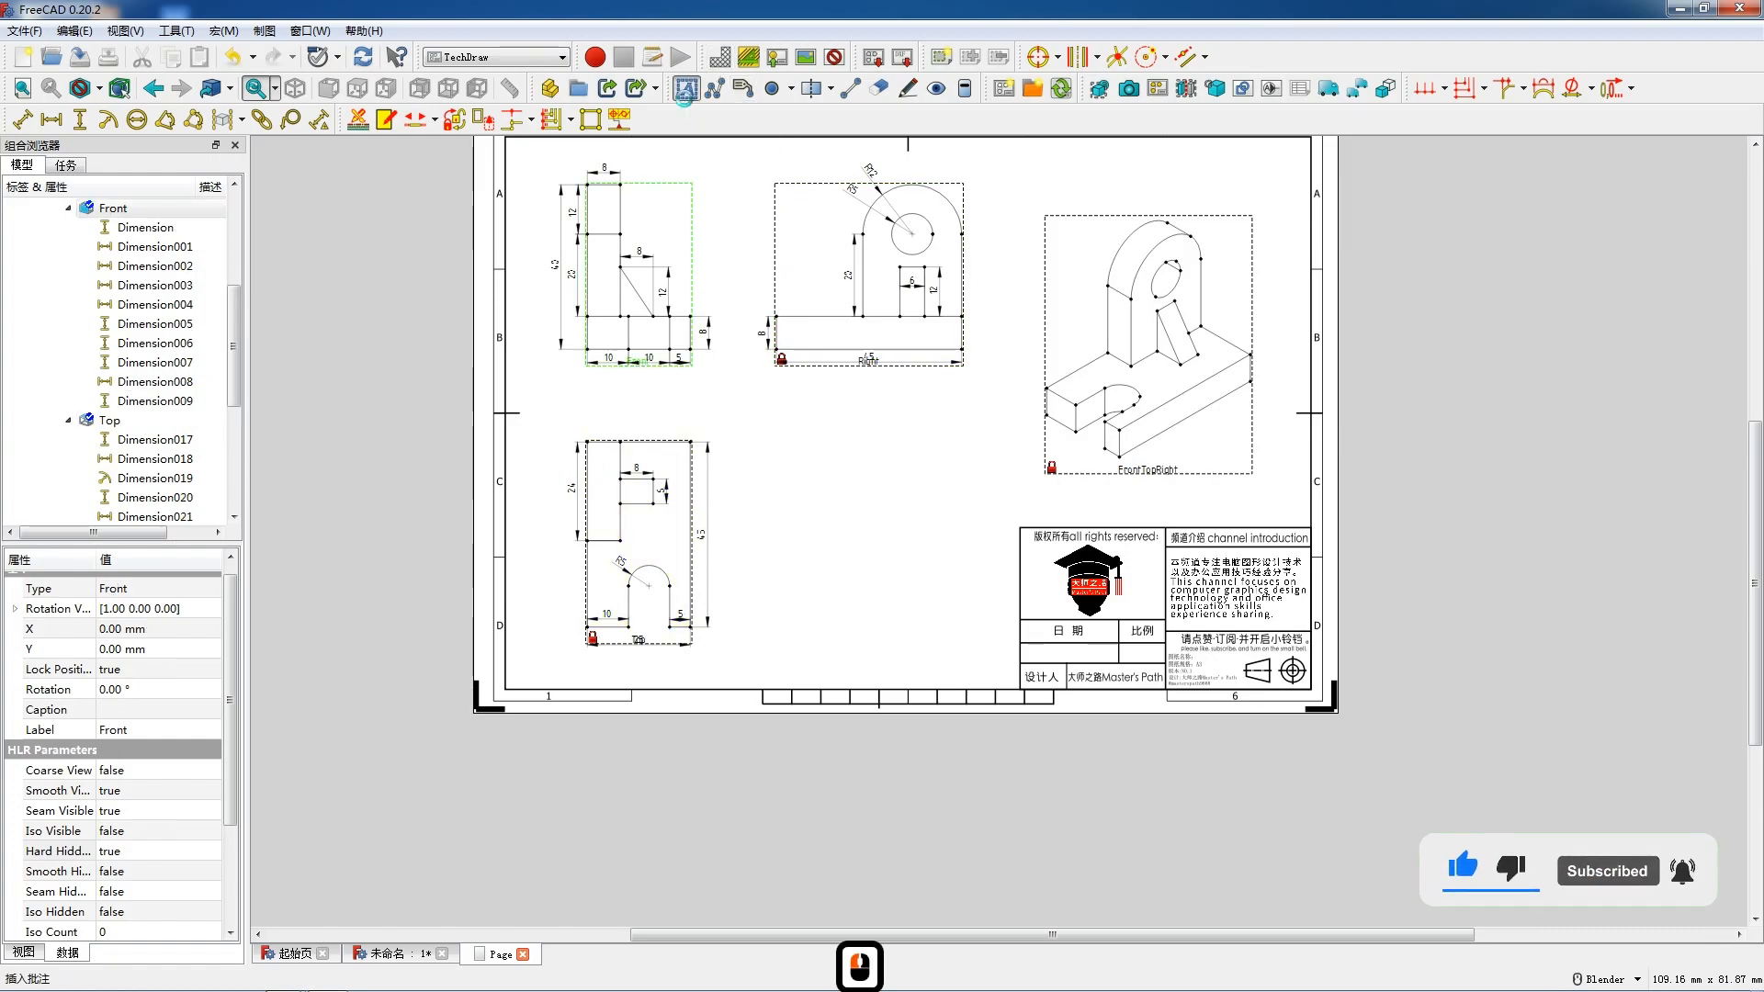
left_click(686, 101)
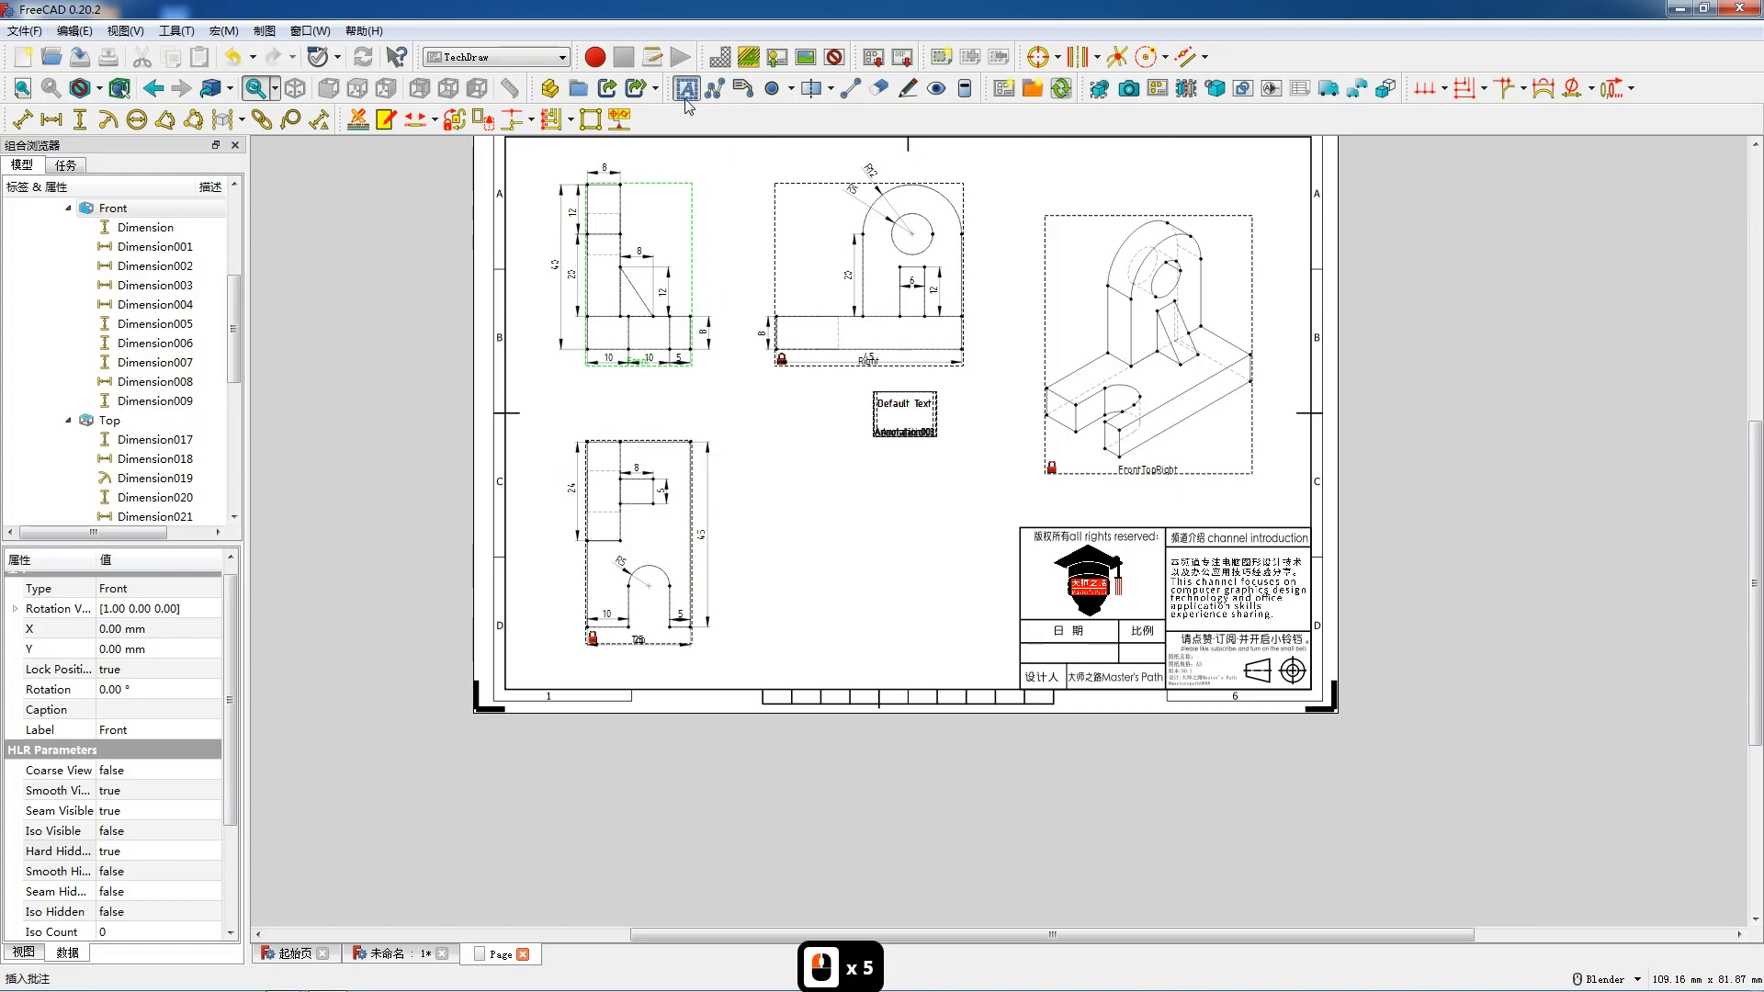
double_click(905, 404)
left_click_drag(843, 405, 735, 413)
type("20")
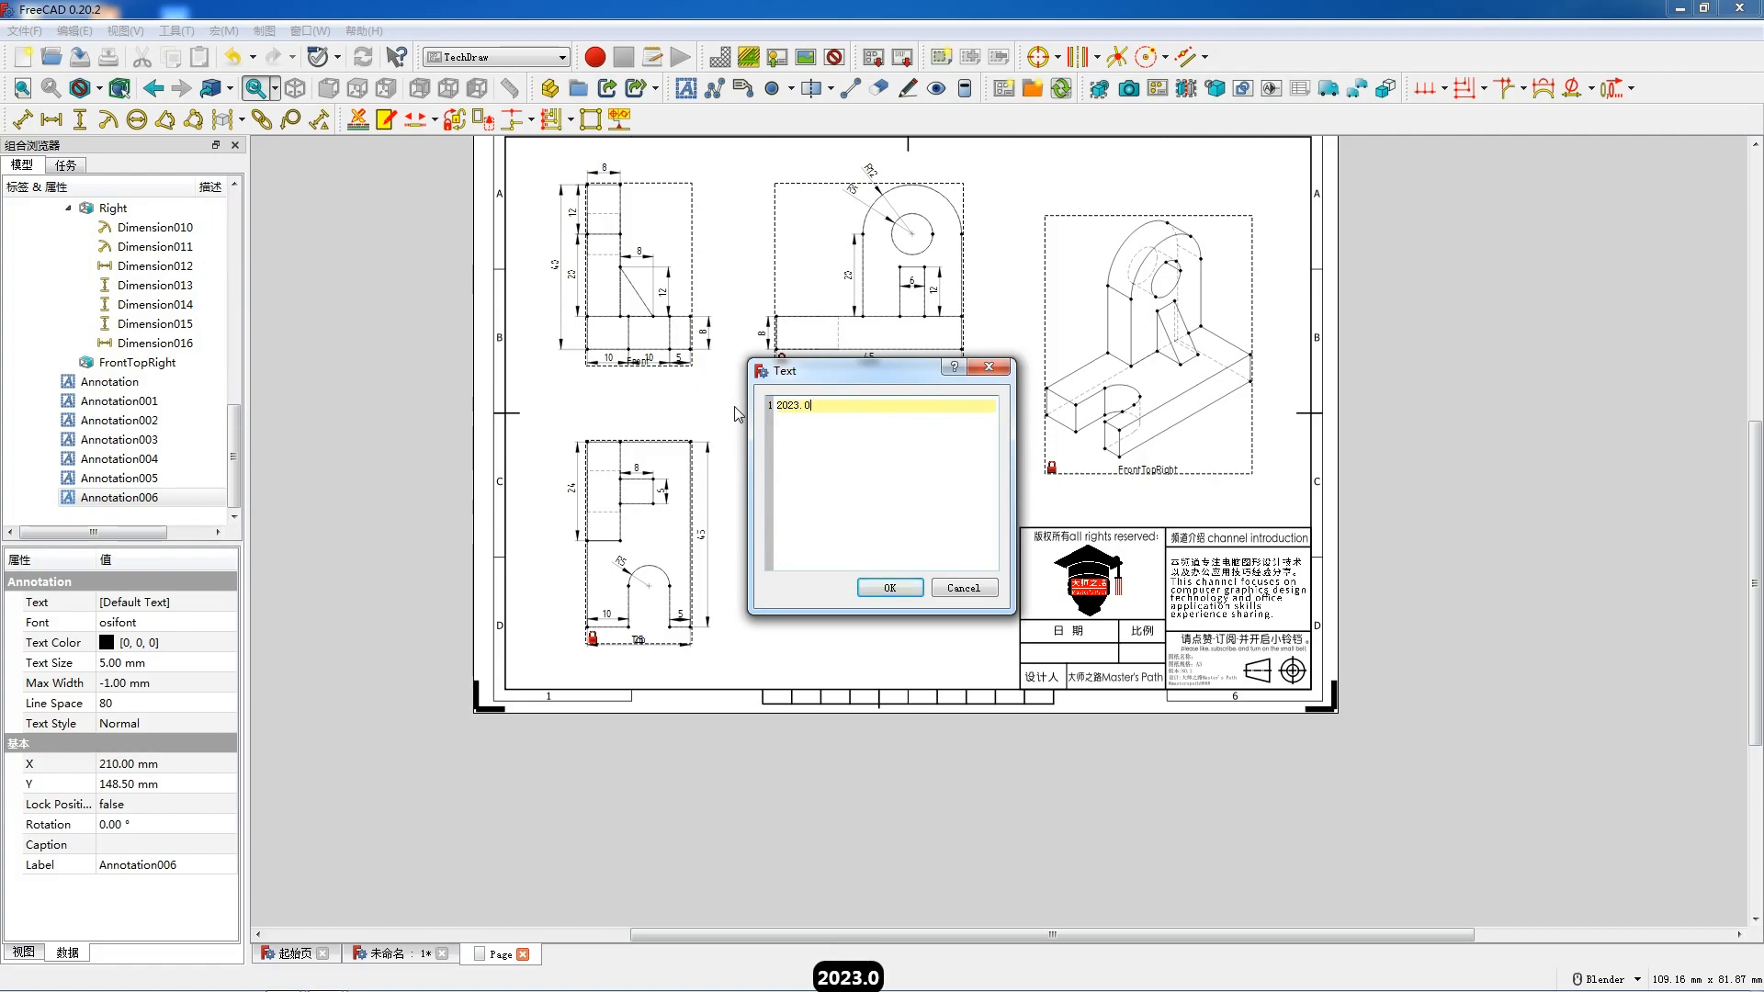
type("23.07.01")
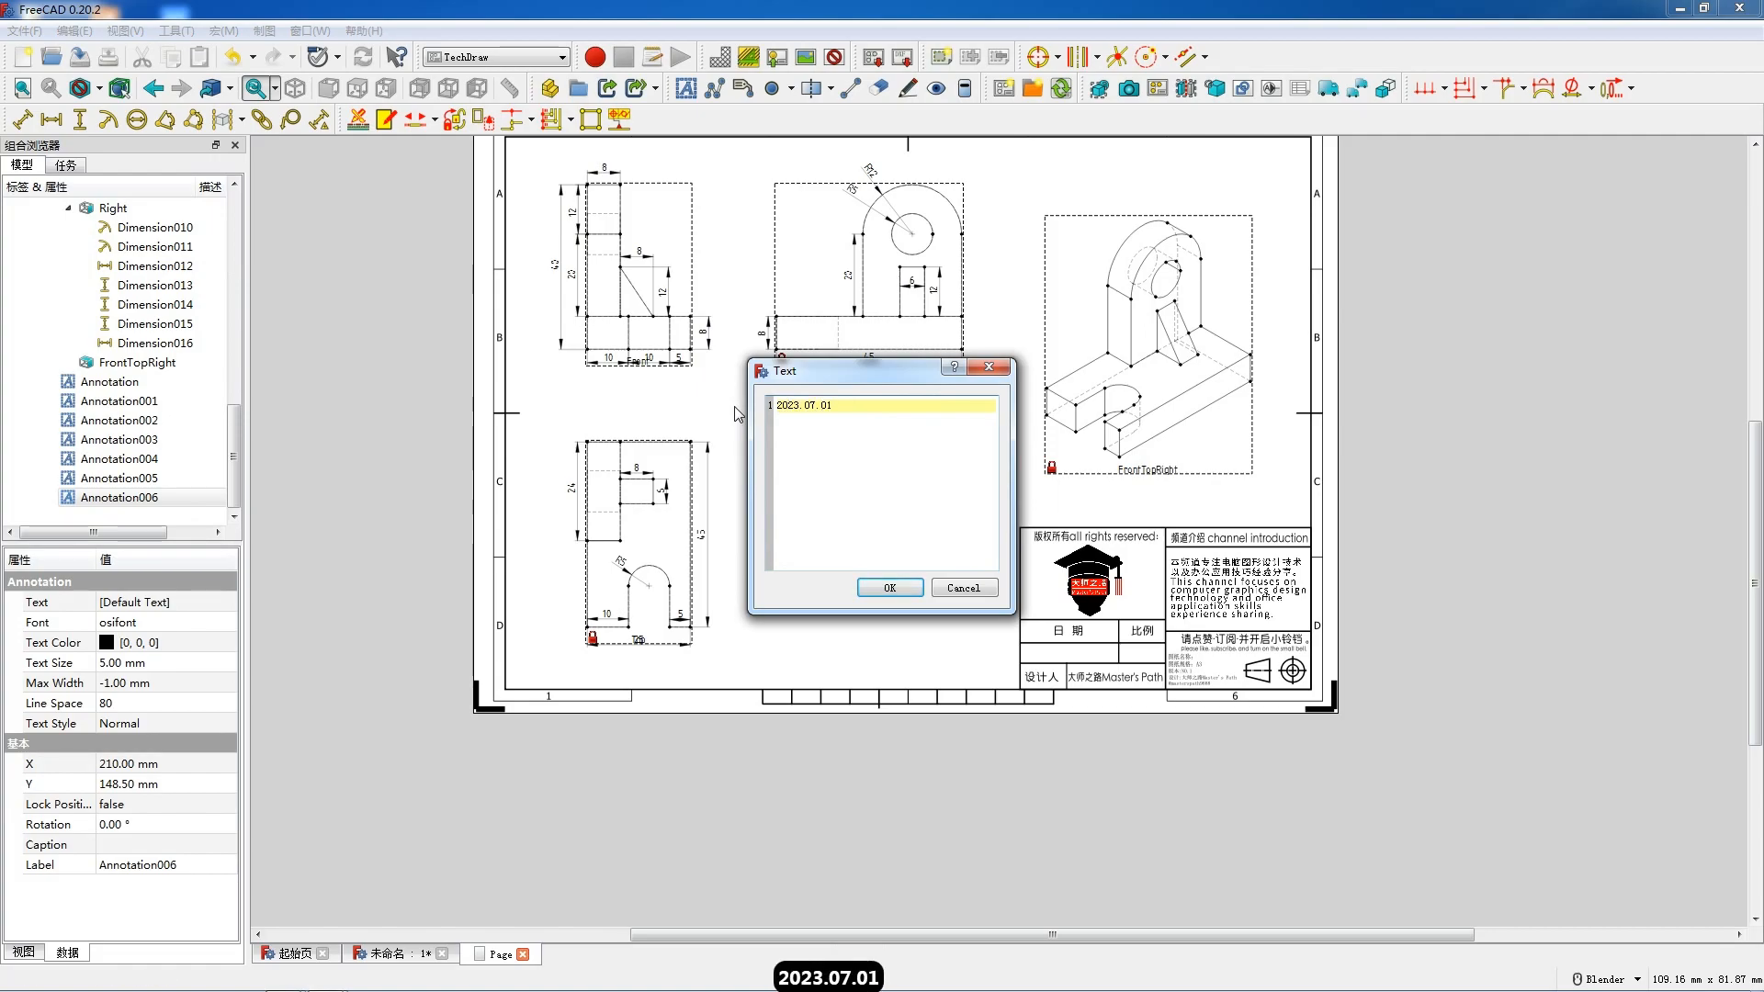
left_click(887, 588)
left_click_drag(915, 426, 1063, 640)
Set another default annotation's text to 2:1 and place it in the title block's scale cell
double_click(899, 413)
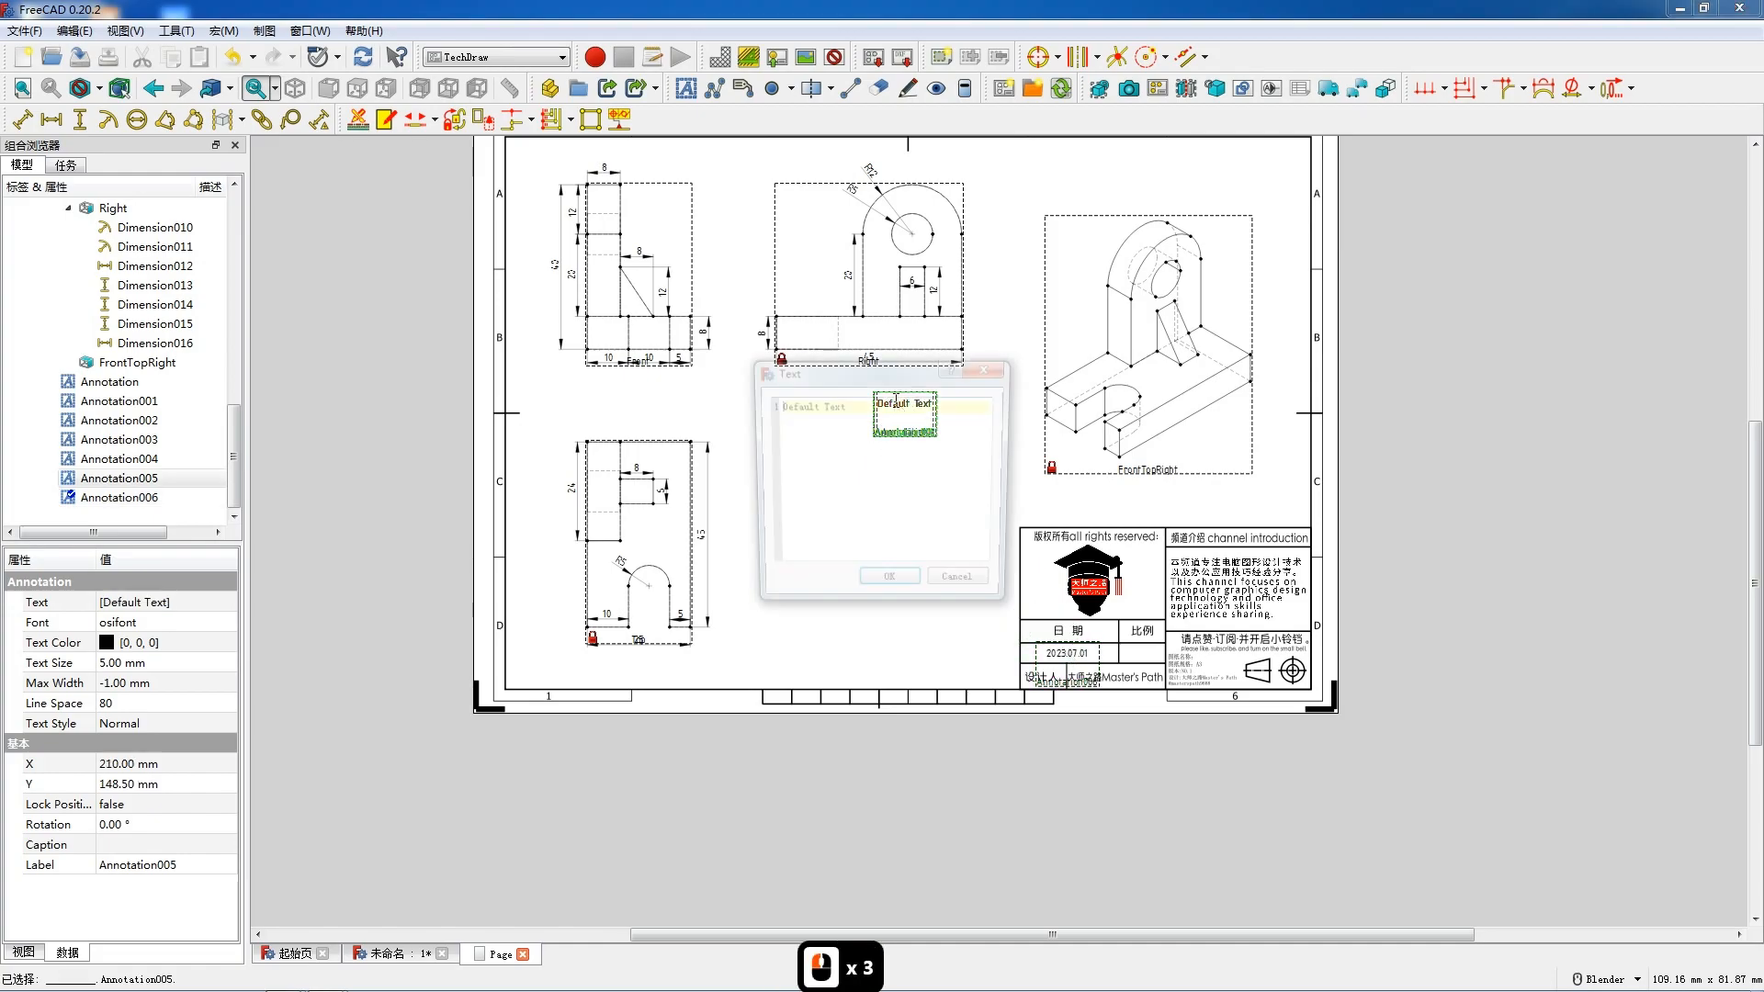
left_click_drag(892, 420, 764, 405)
type("2:1")
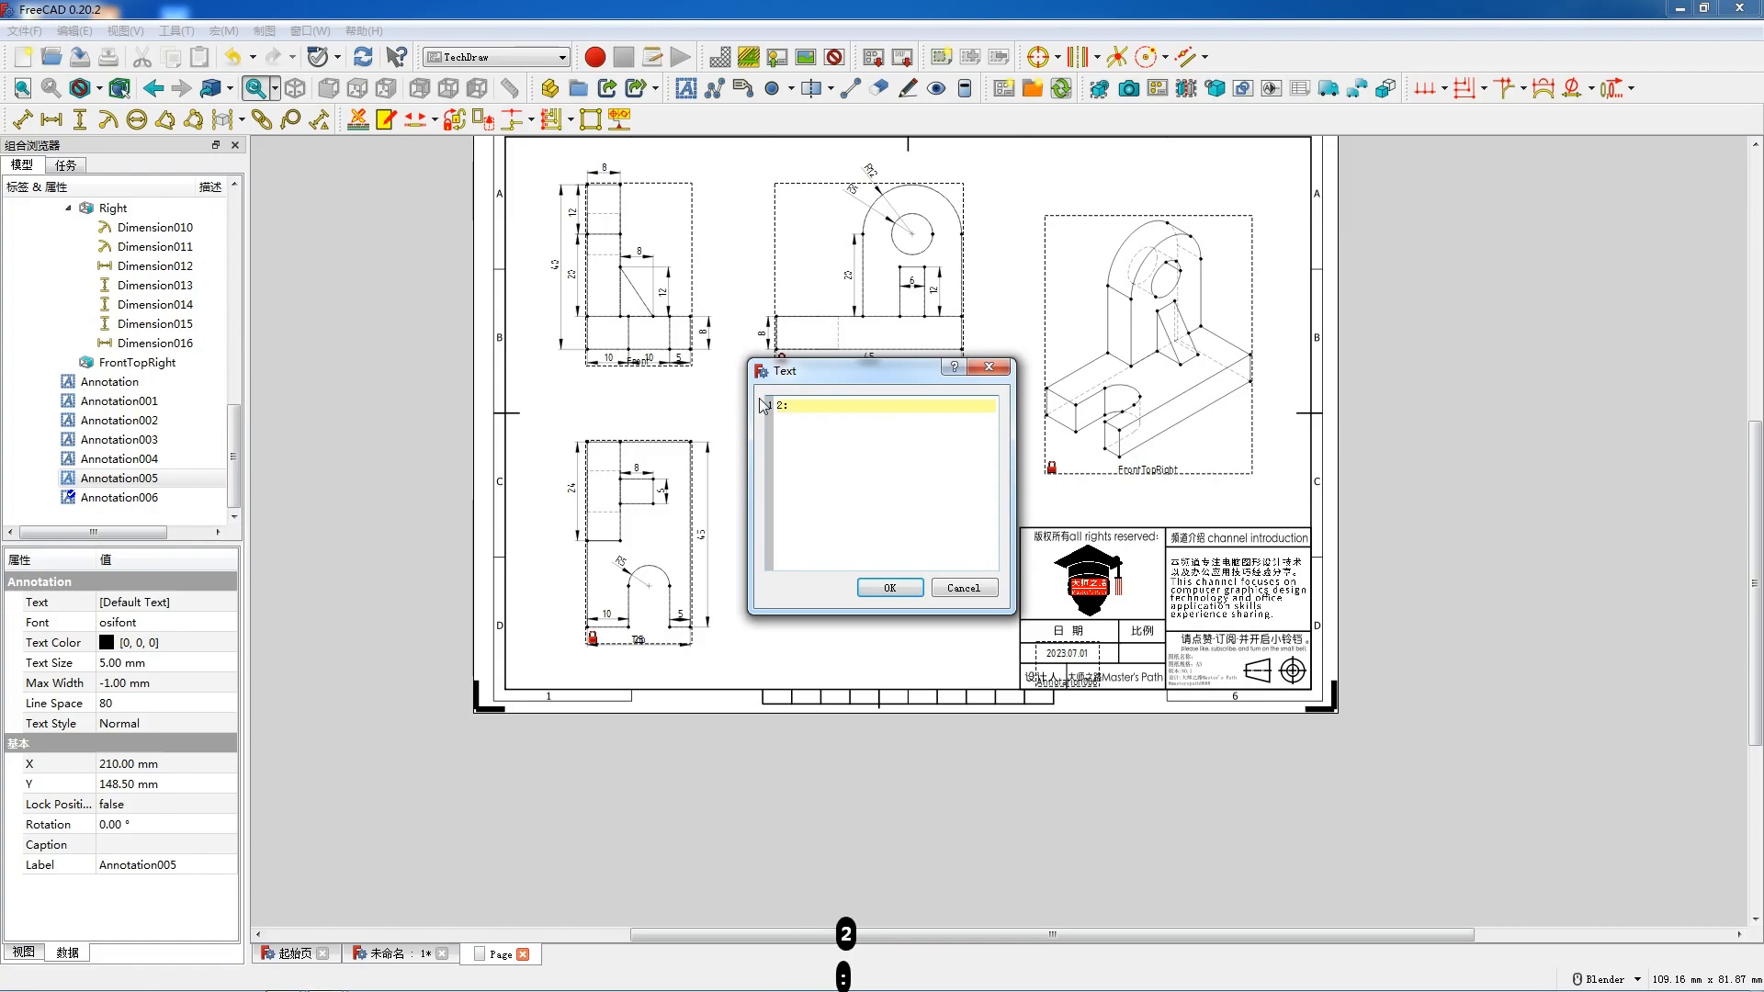
left_click(910, 593)
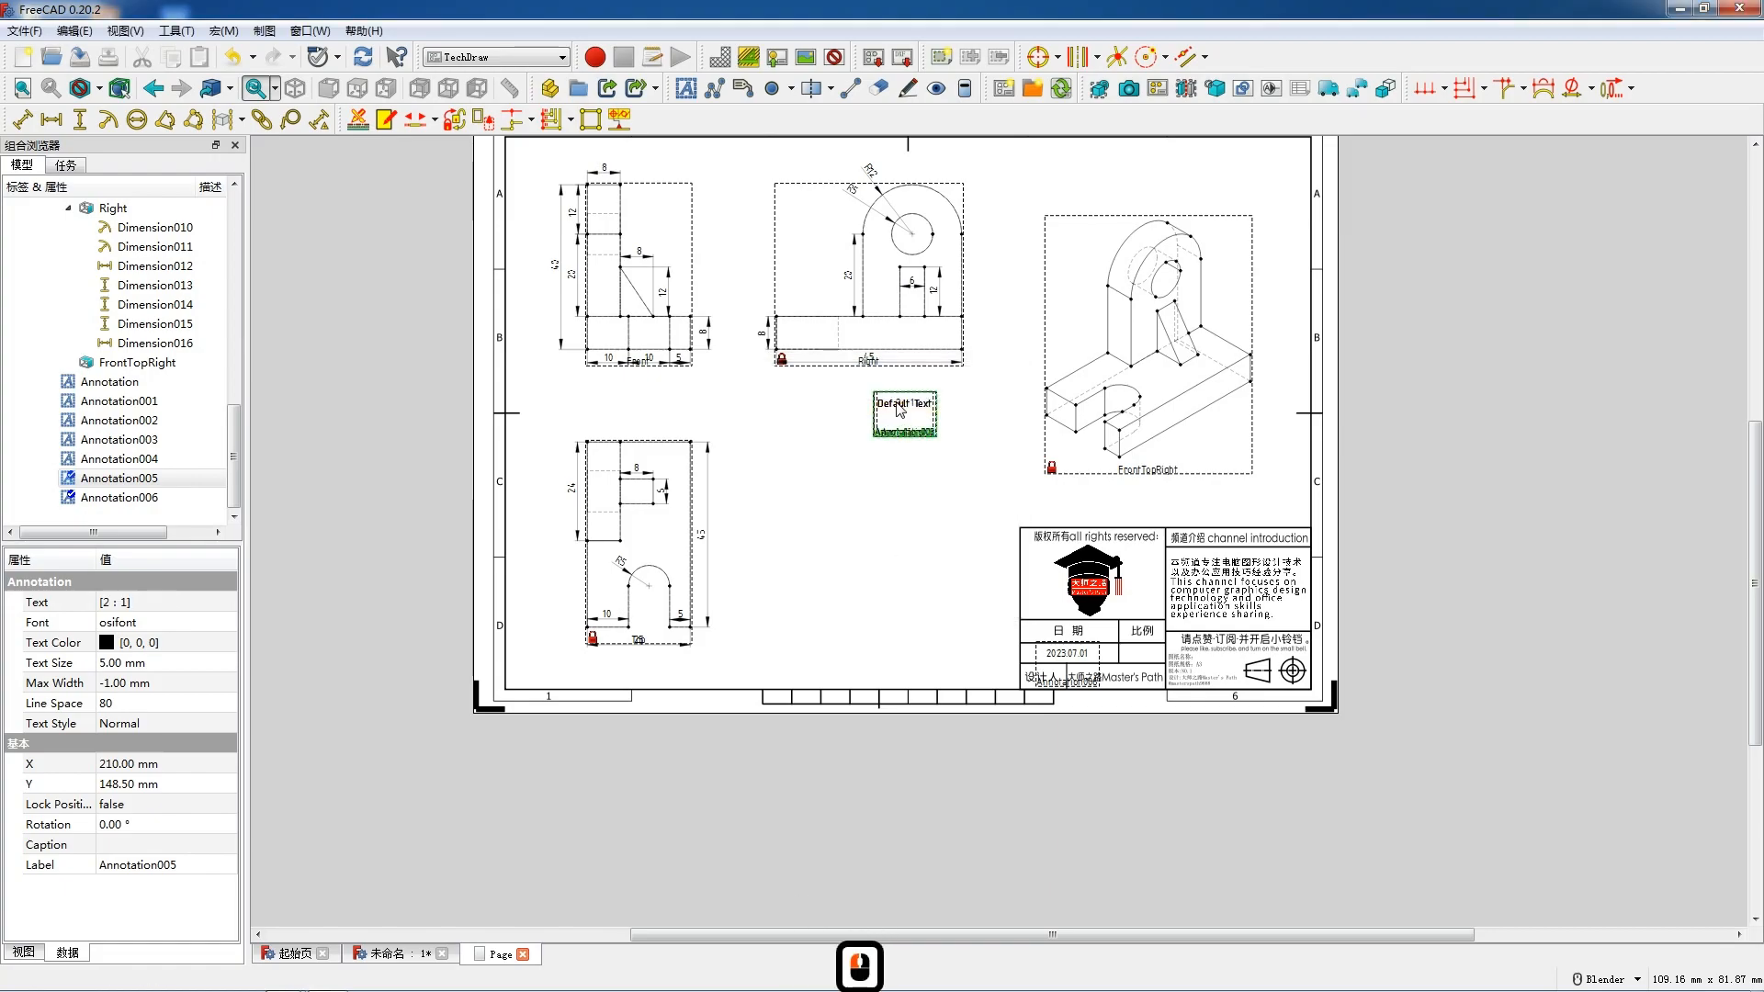
left_click(891, 409)
Set the text of the next default annotation to 机械产品零件0112
double_click(889, 407)
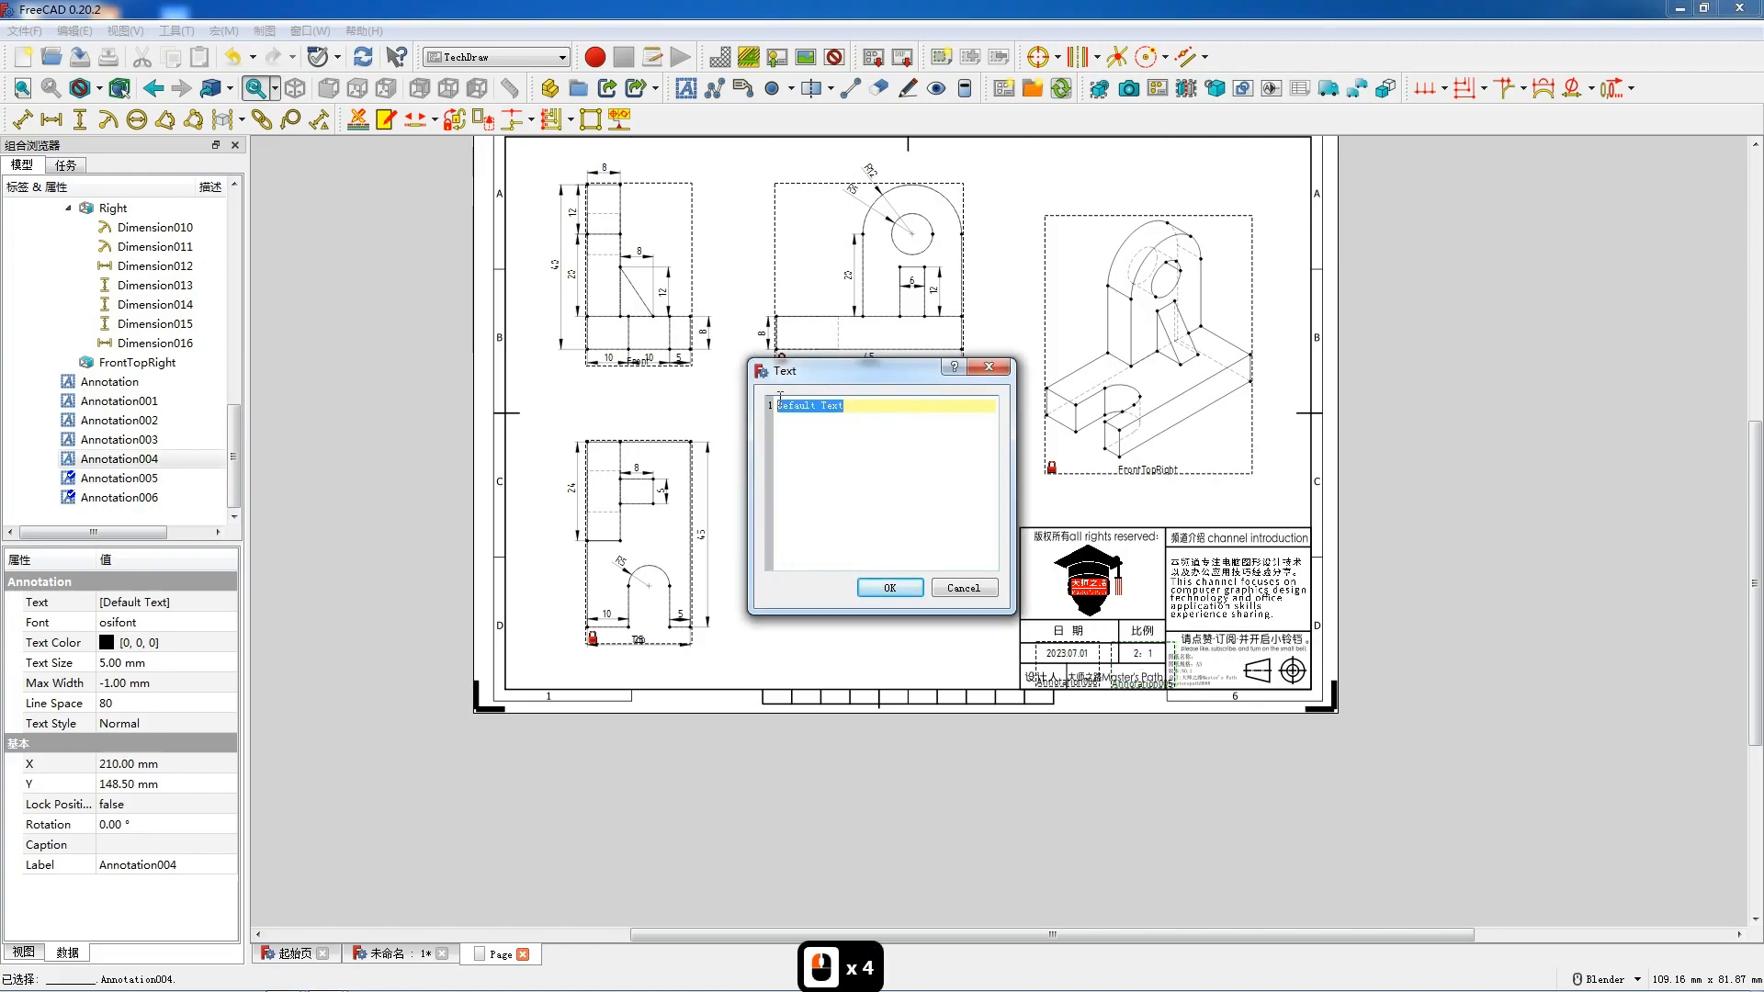
type("机械")
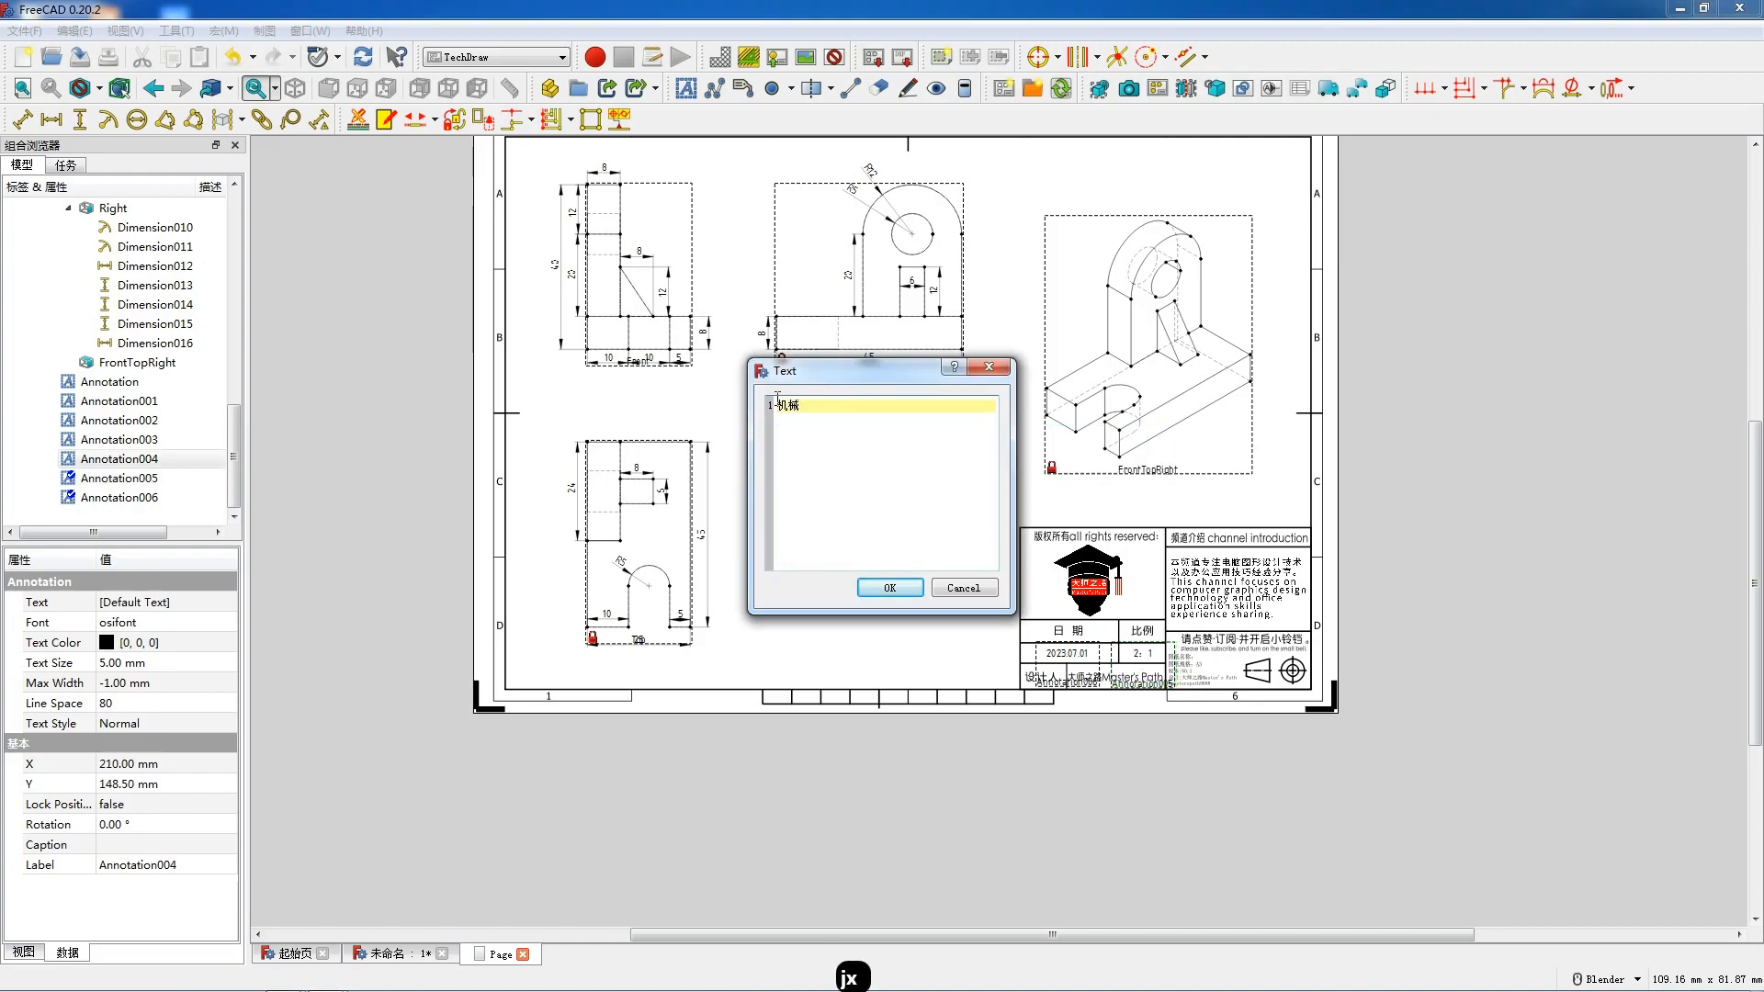
type("产品l零件")
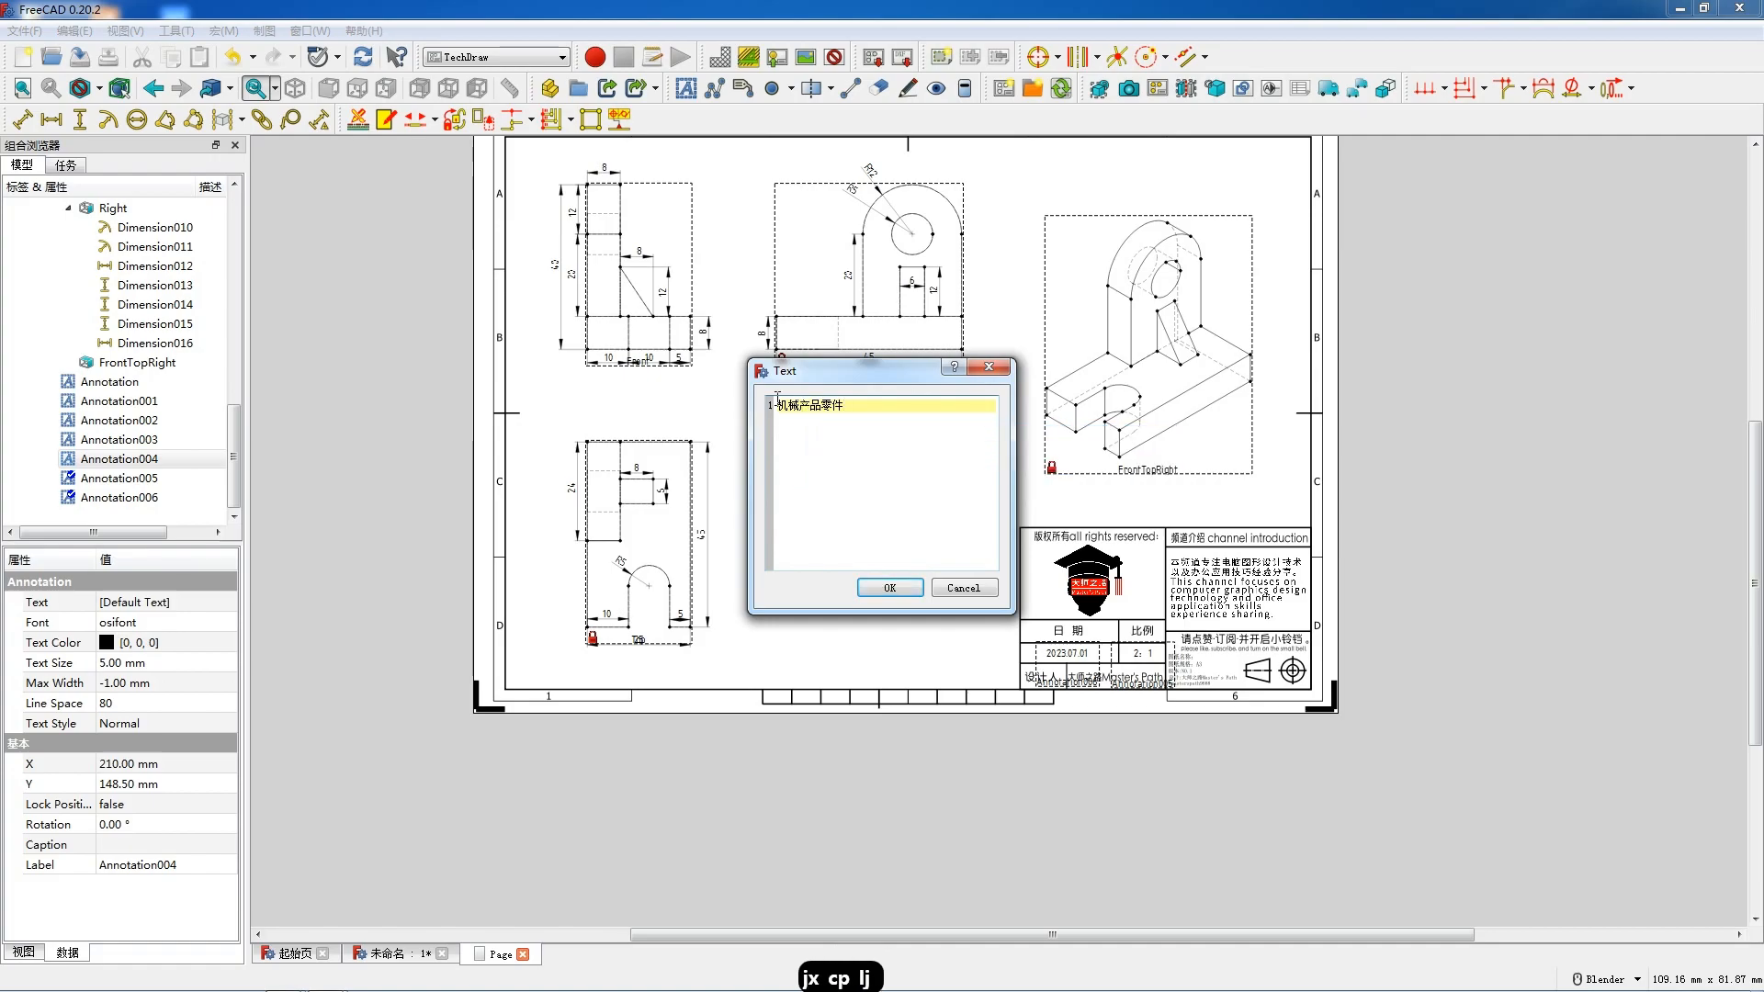
type("0112")
left_click(889, 587)
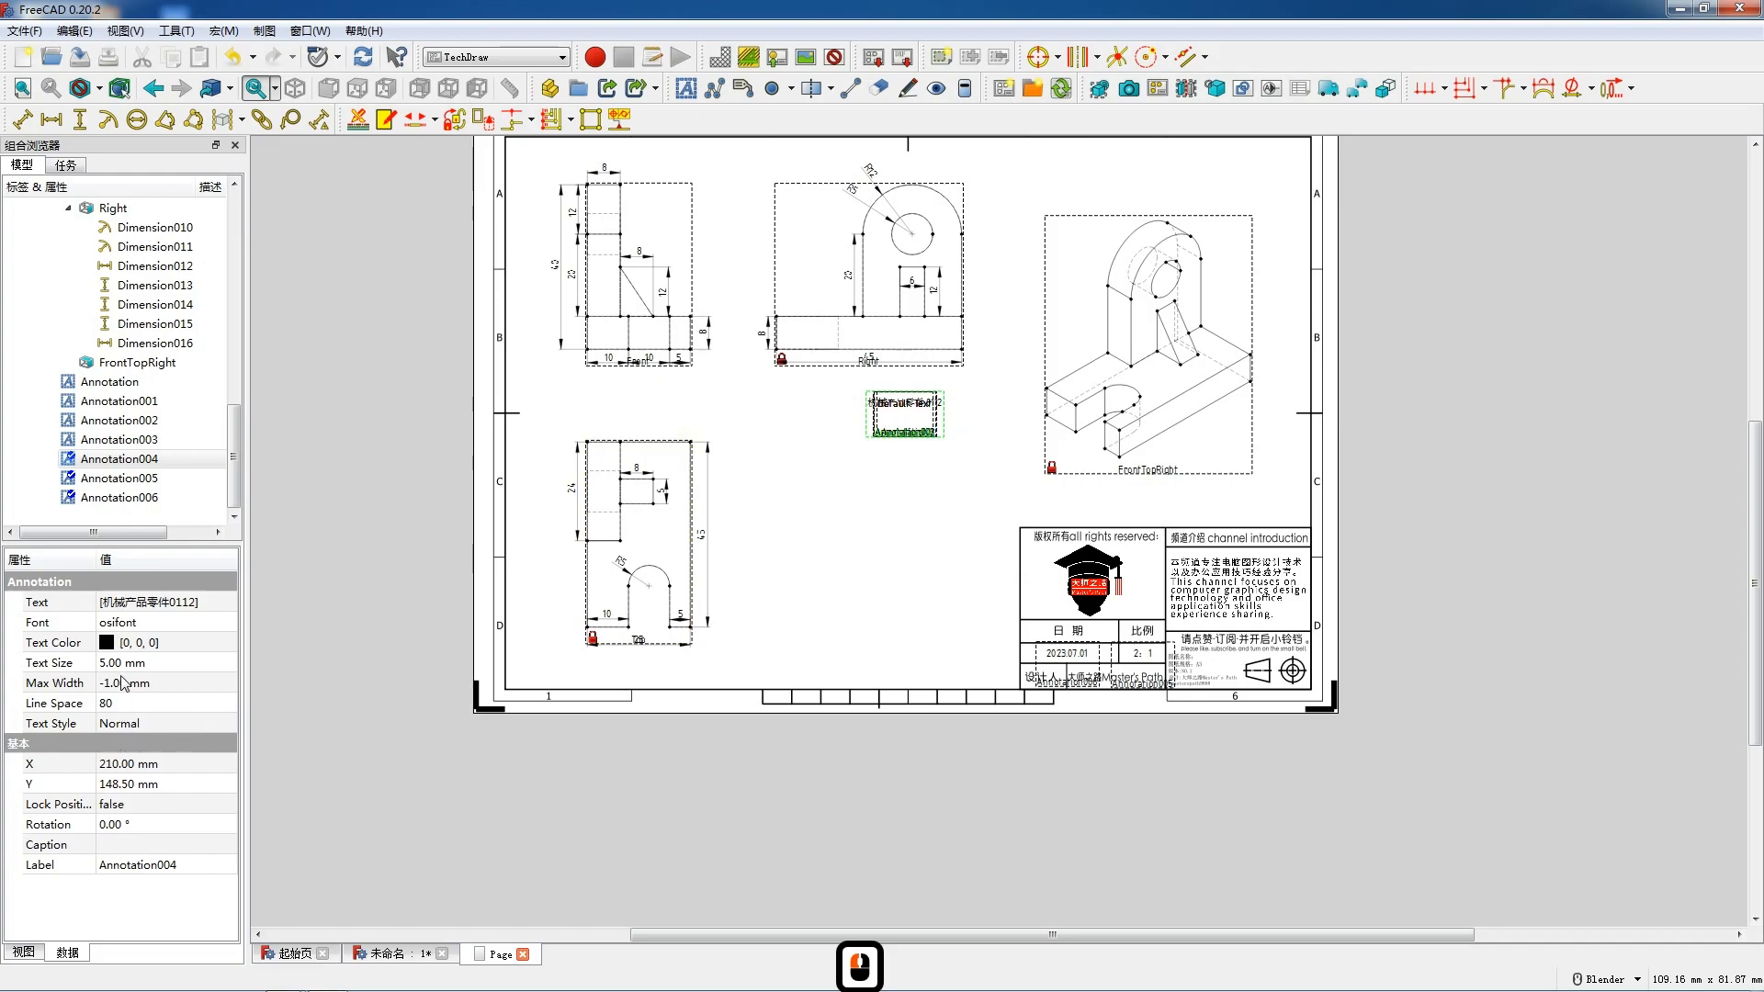
Set the 机械产品零件0112 annotation's text size to 3 mm and place it at the drawing-name line in the title block
left_click(122, 665)
left_click(956, 747)
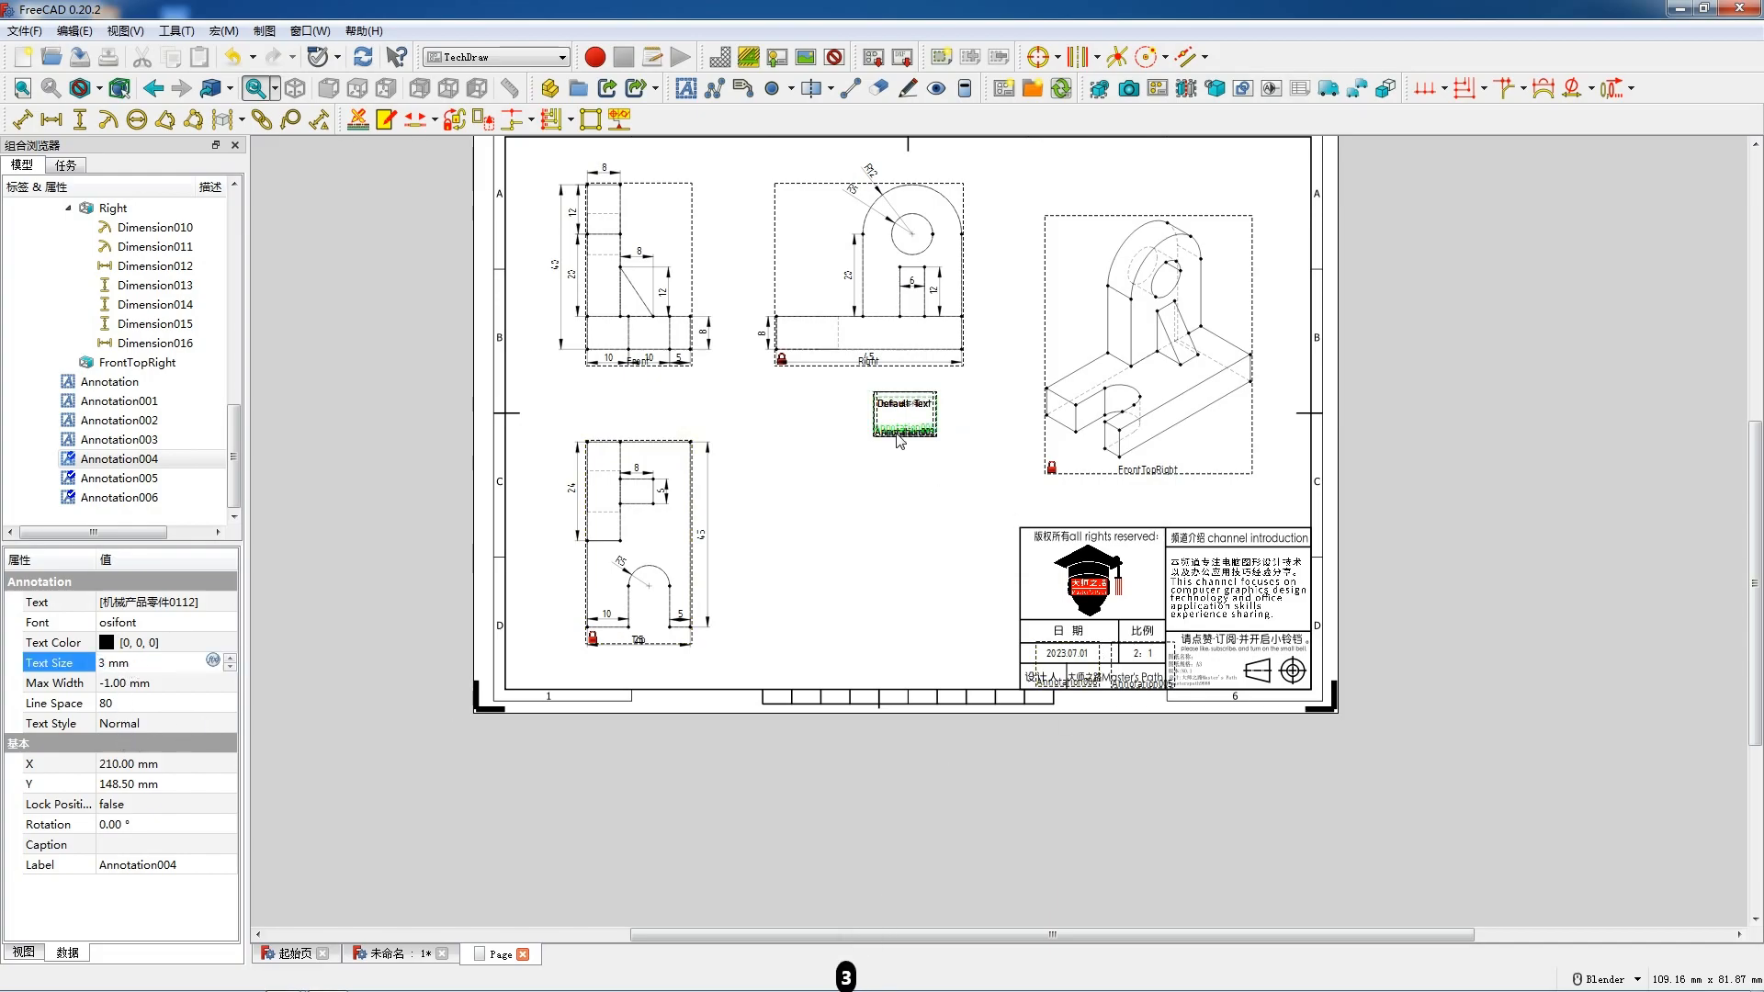
mouse_move(944, 456)
left_mouse_down()
mouse_move(1137, 662)
mouse_move(1211, 684)
left_mouse_up()
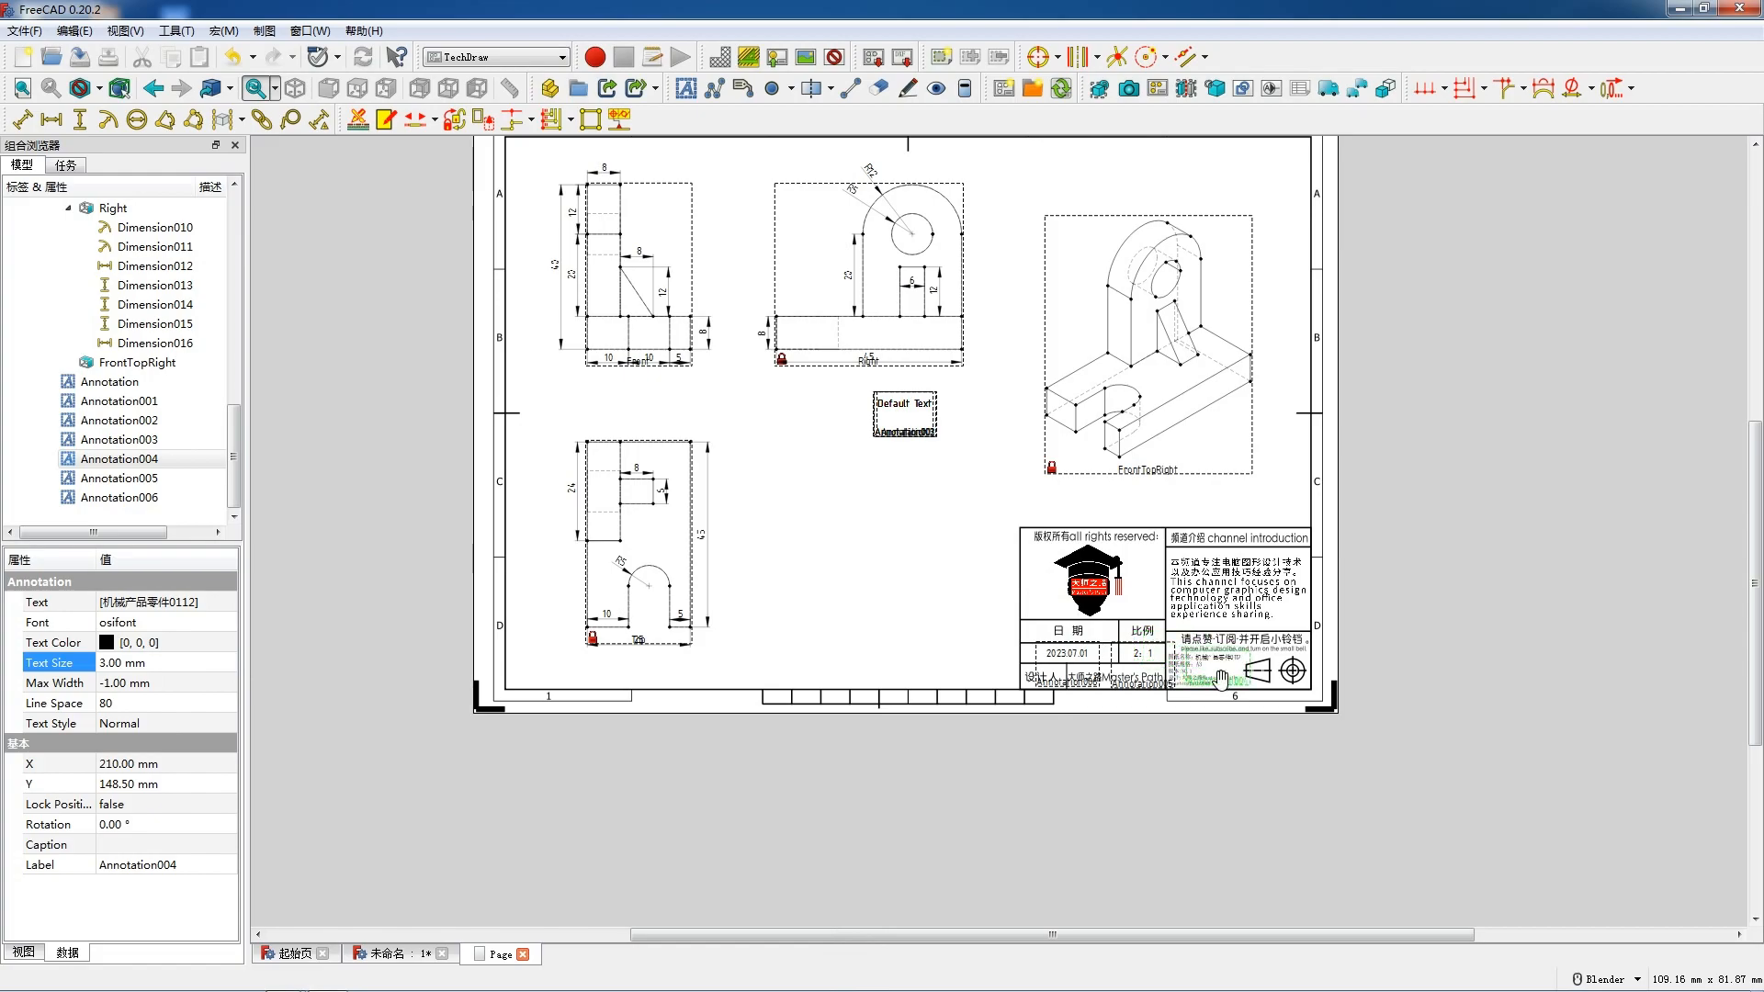
scroll(1223, 687, "up", 5)
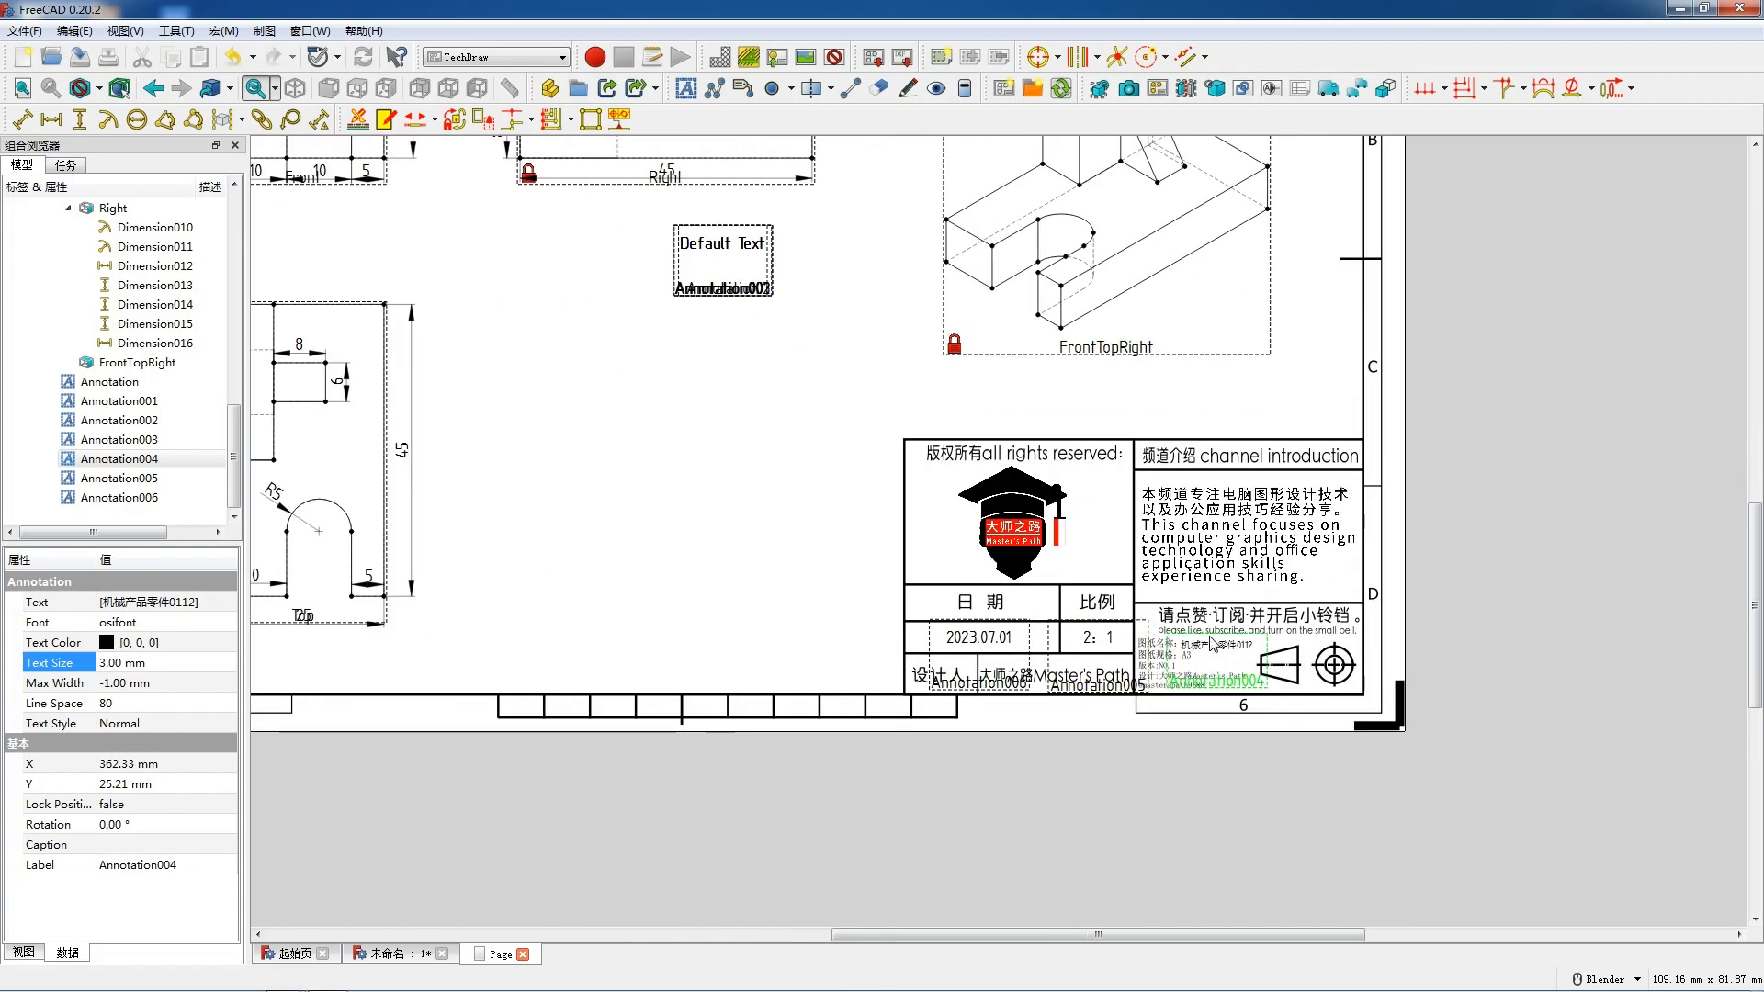
Change a default annotation's text to 前视图 and place it as a label below the Front view
double_click(722, 262)
triple_click(856, 406)
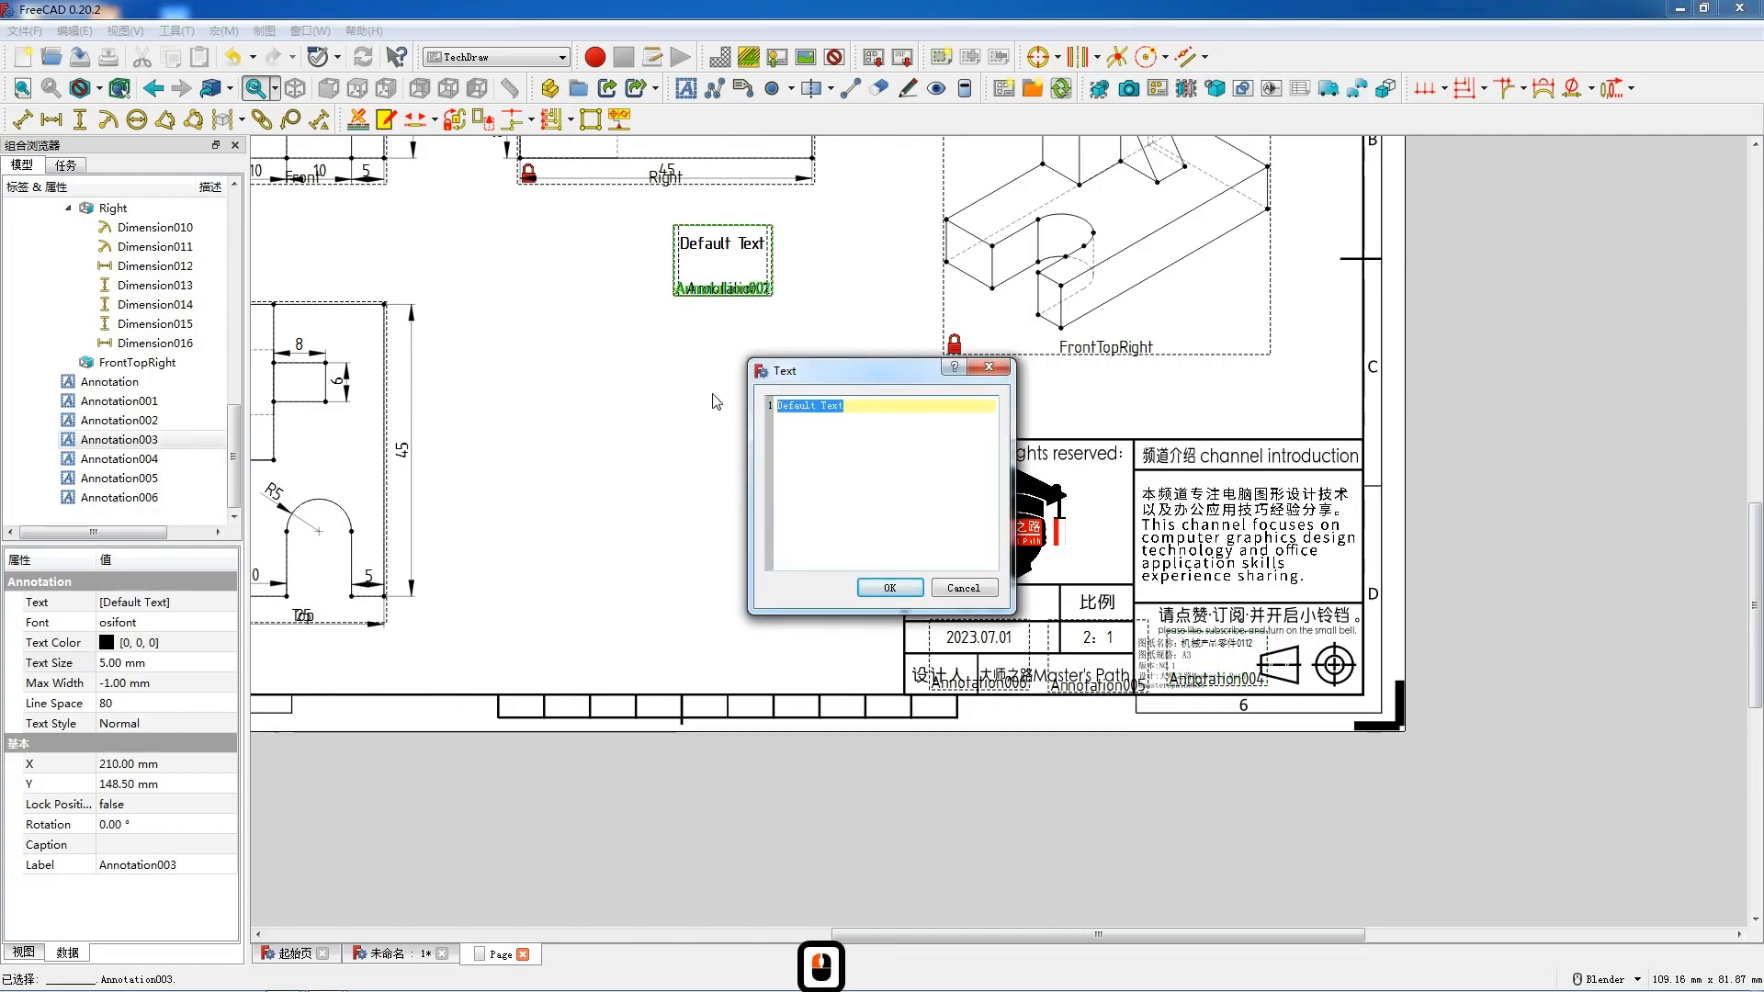
type("qst")
key("space")
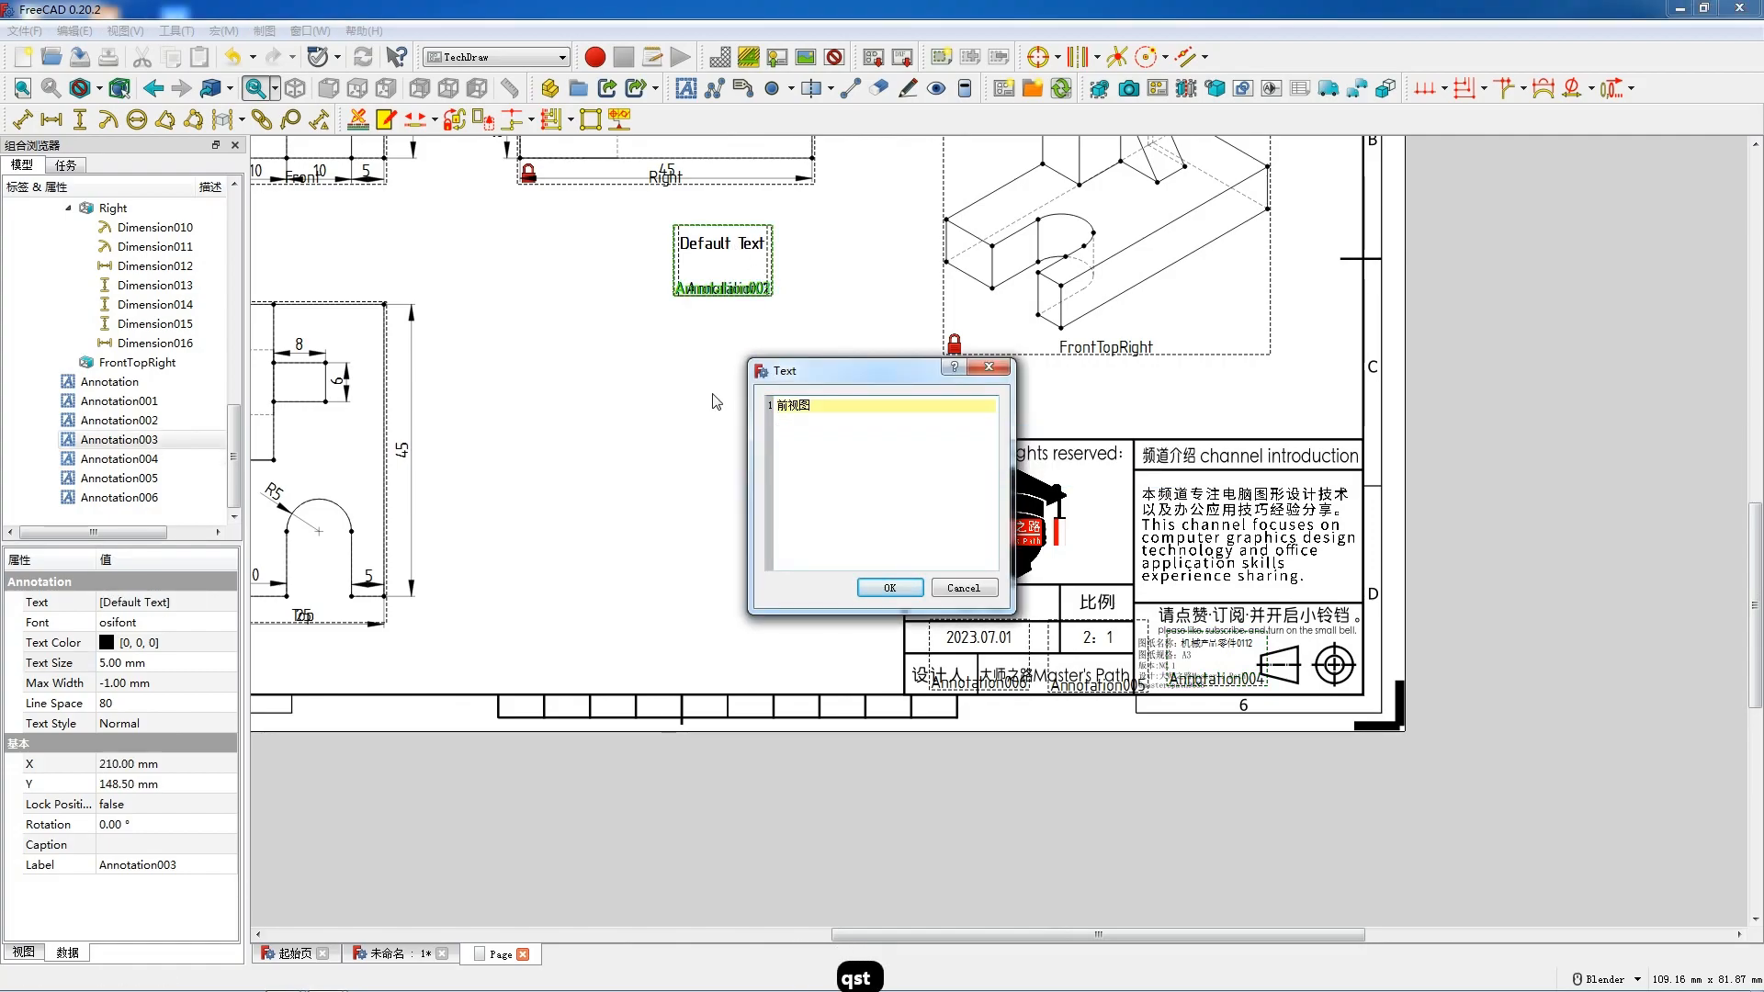
left_click(889, 588)
left_click_drag(689, 246, 262, 210)
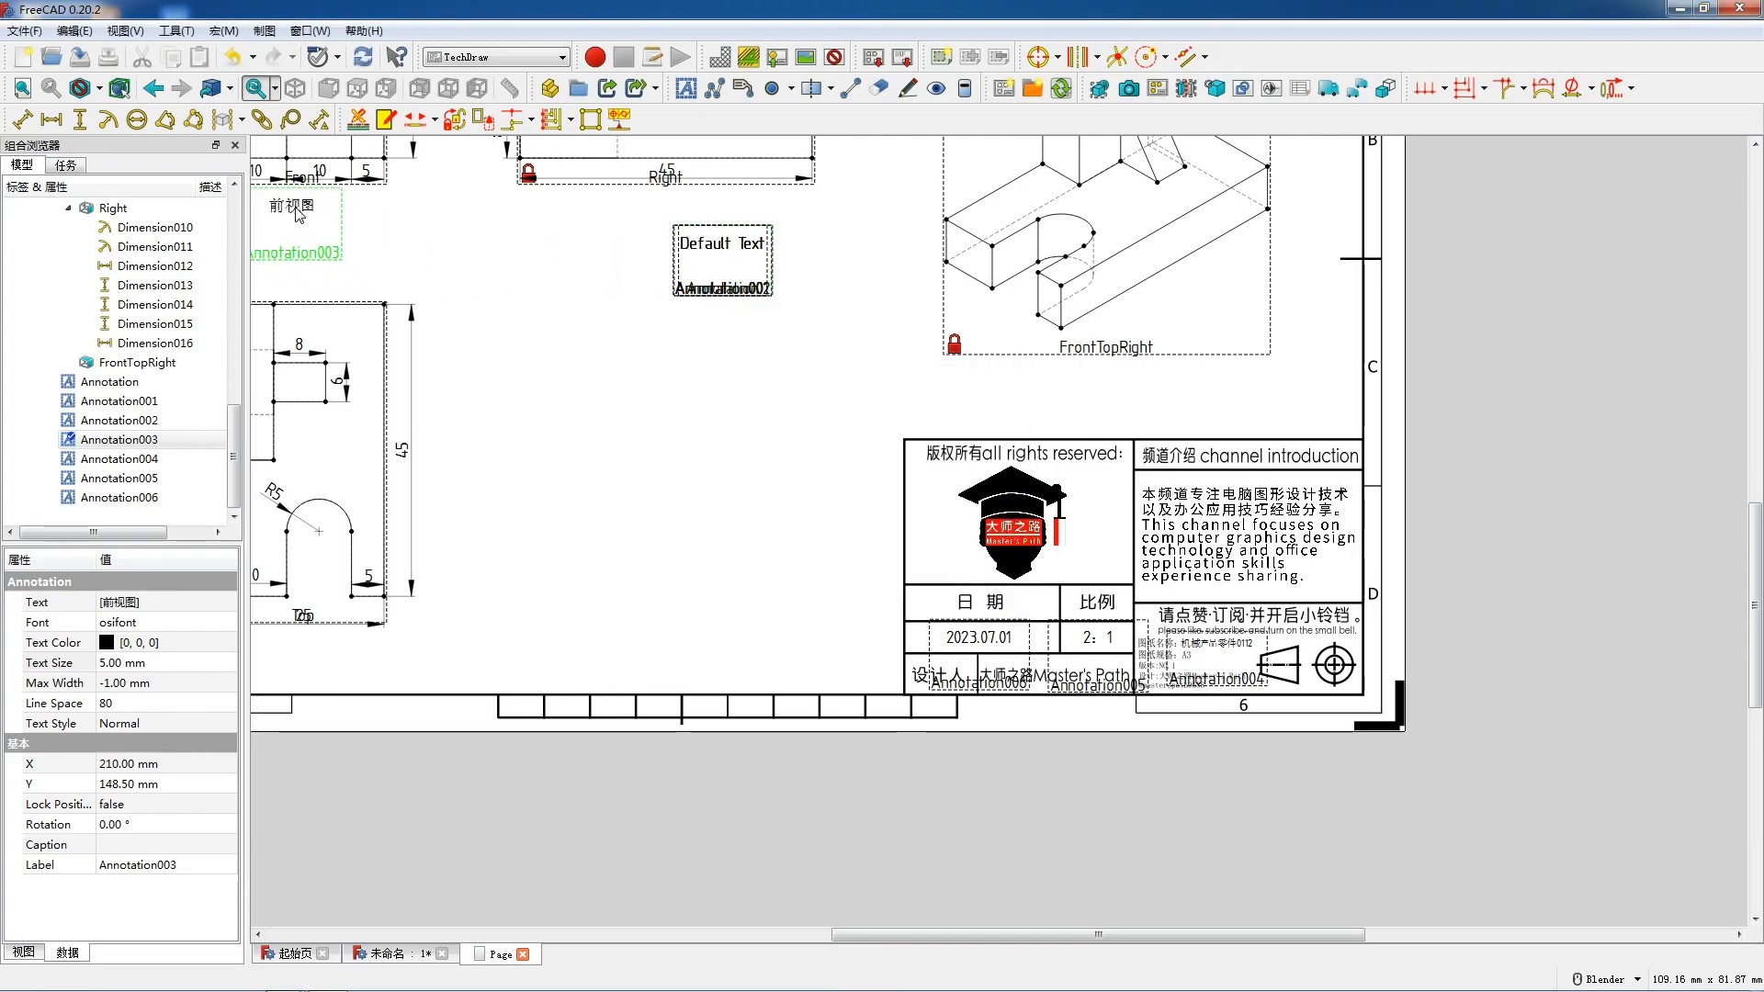
Change a default annotation's text to 右视图 and place it as a label below the Right view
double_click(665, 244)
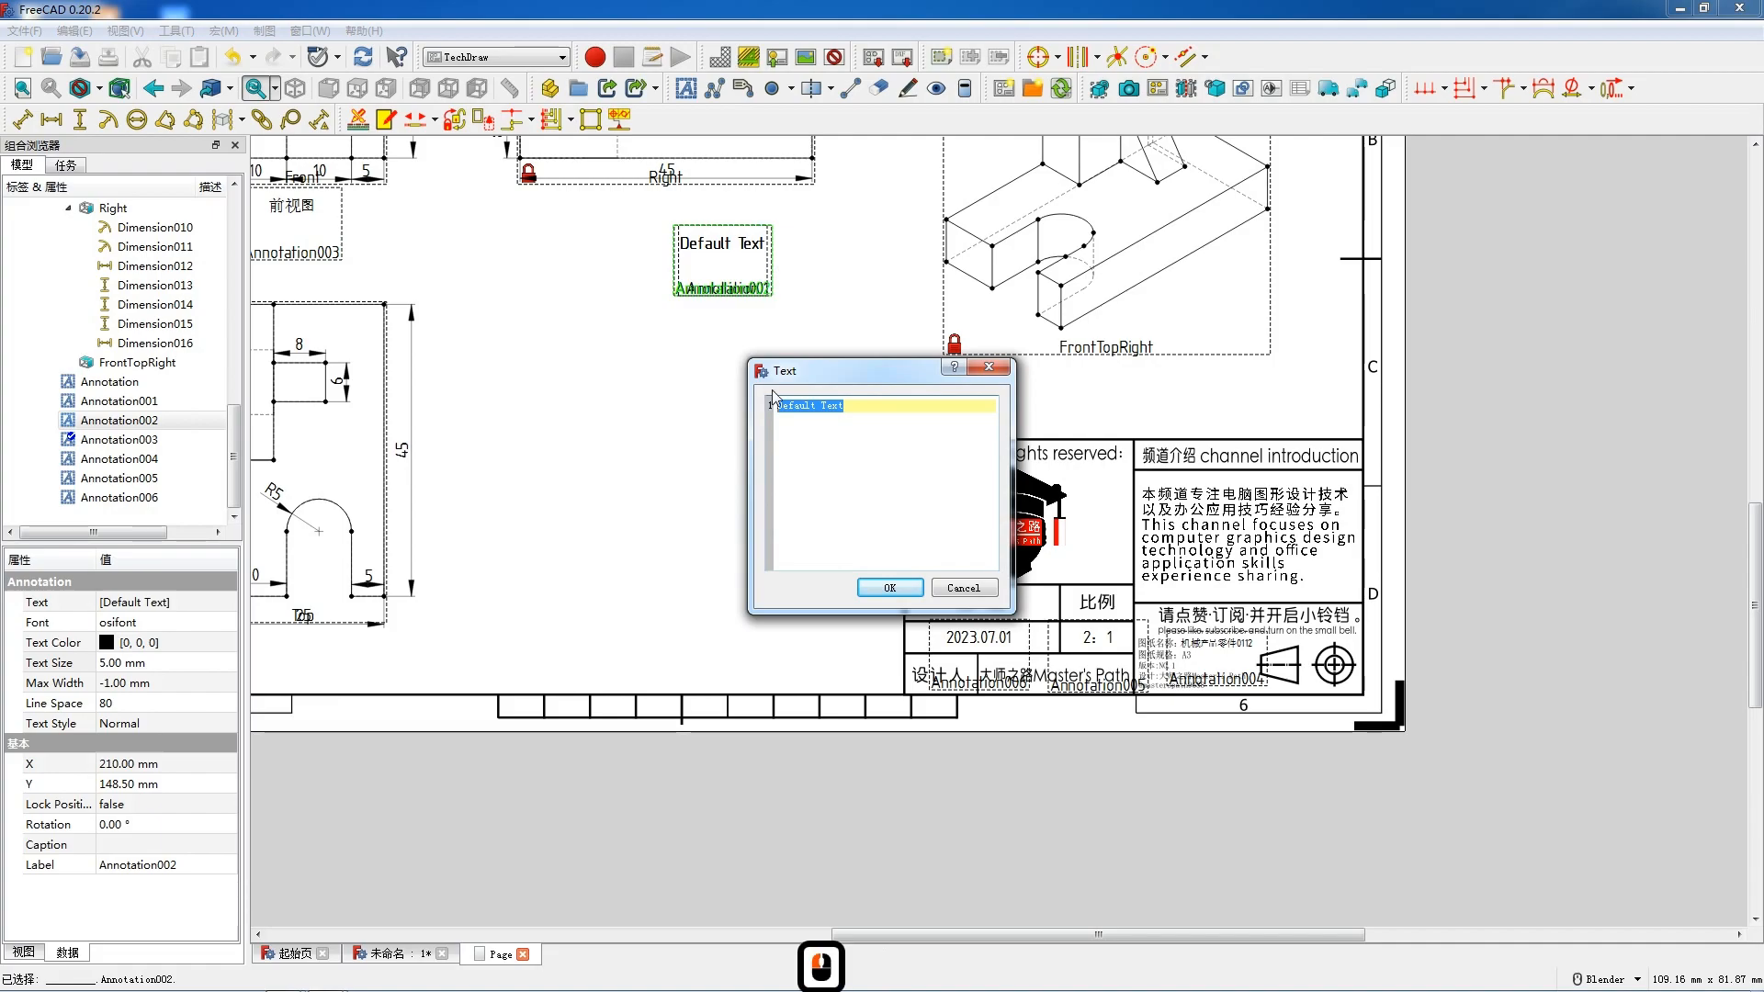
type("右视图")
left_click(905, 587)
left_click_drag(664, 218, 649, 195)
Change a default annotation's text to 顶视图 and place it as a label below the Top view
left_click(753, 248)
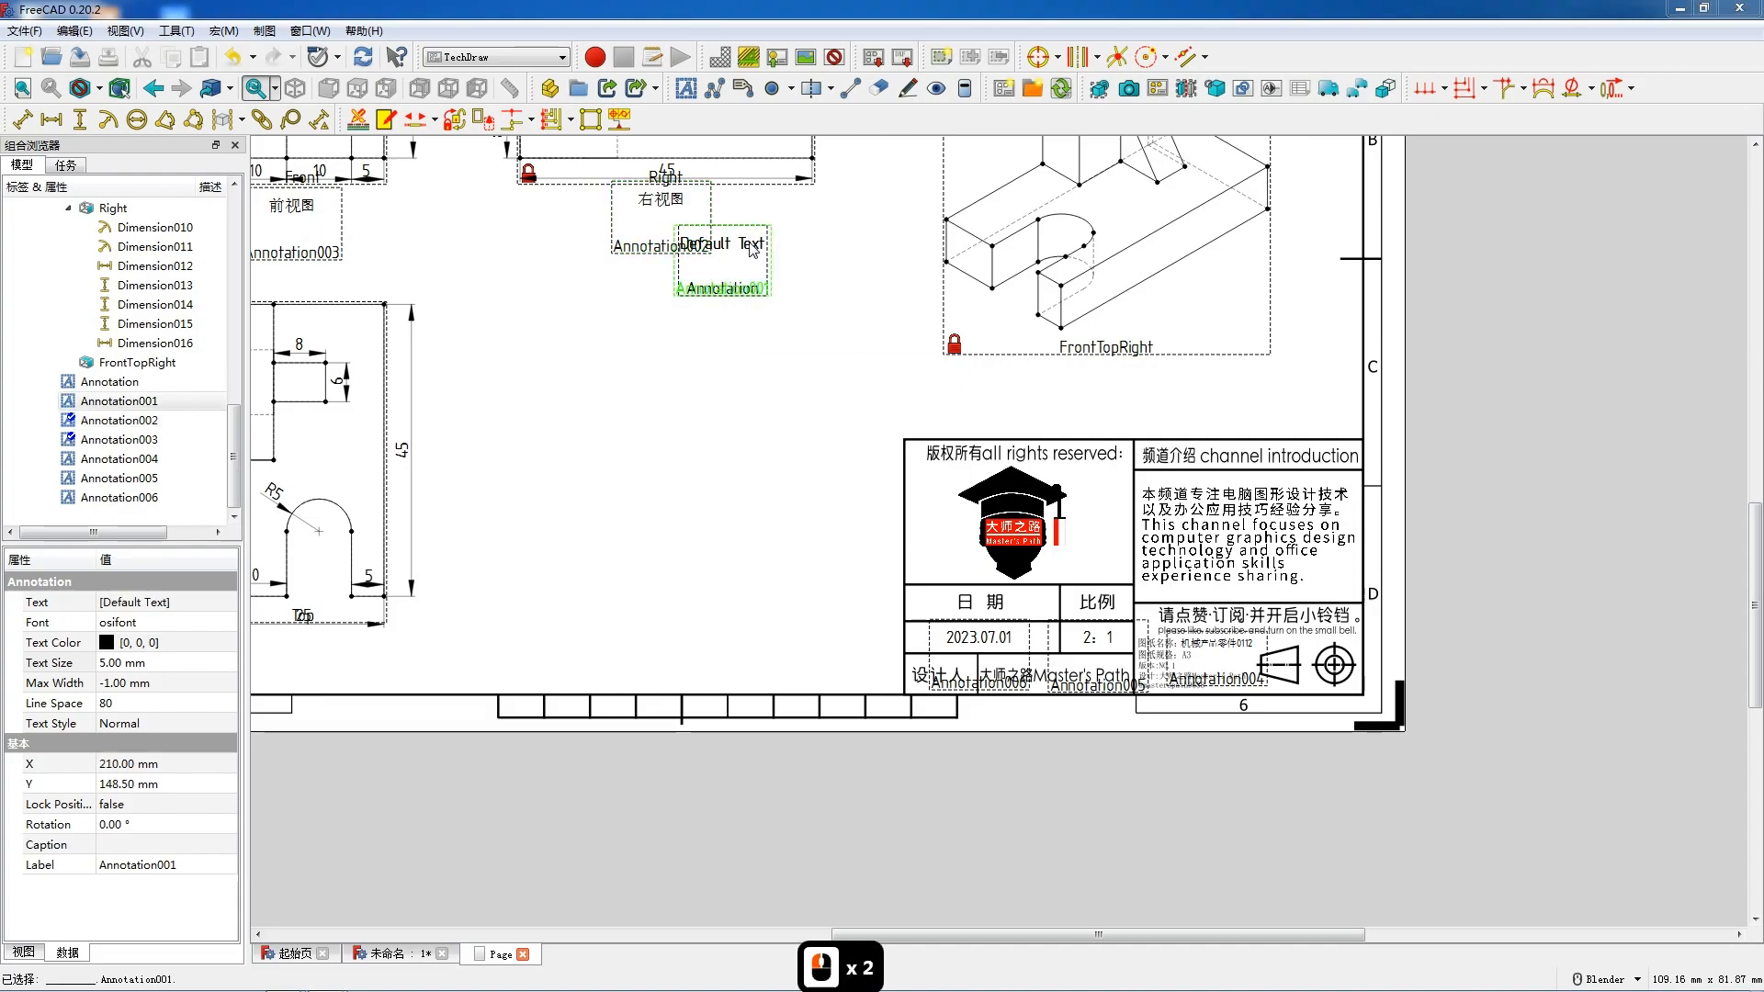
double_click(754, 248)
left_click_drag(837, 405, 777, 418)
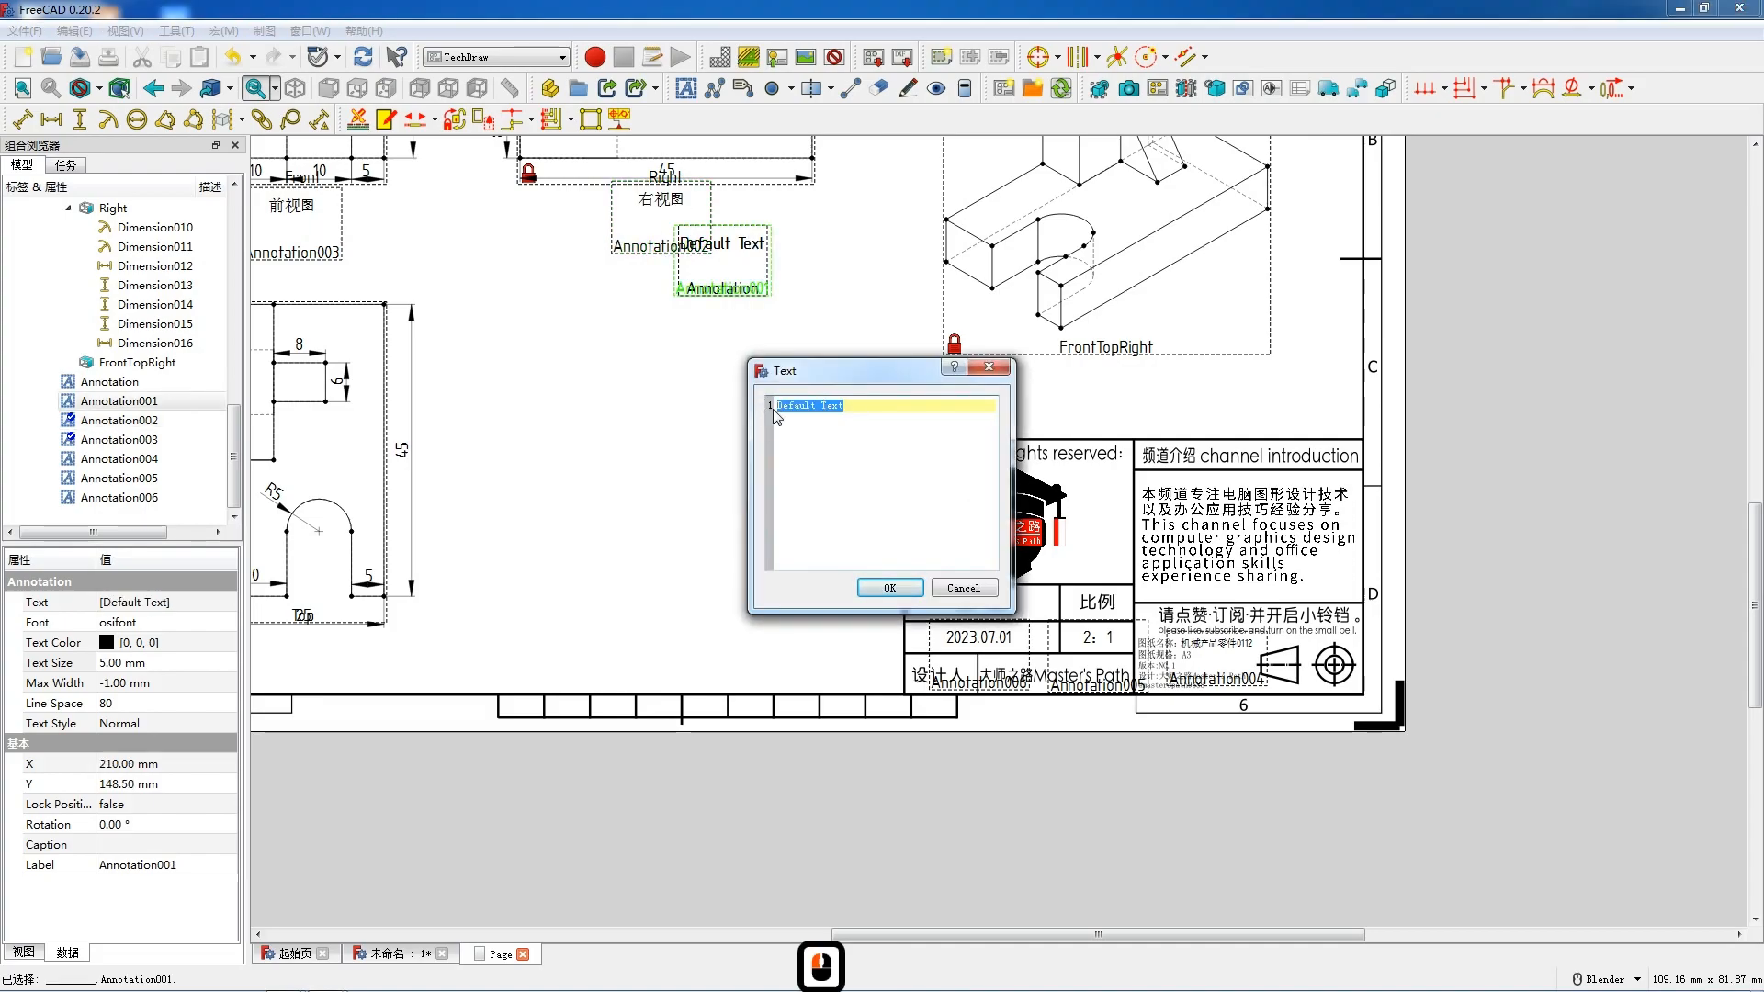
type("顶视图")
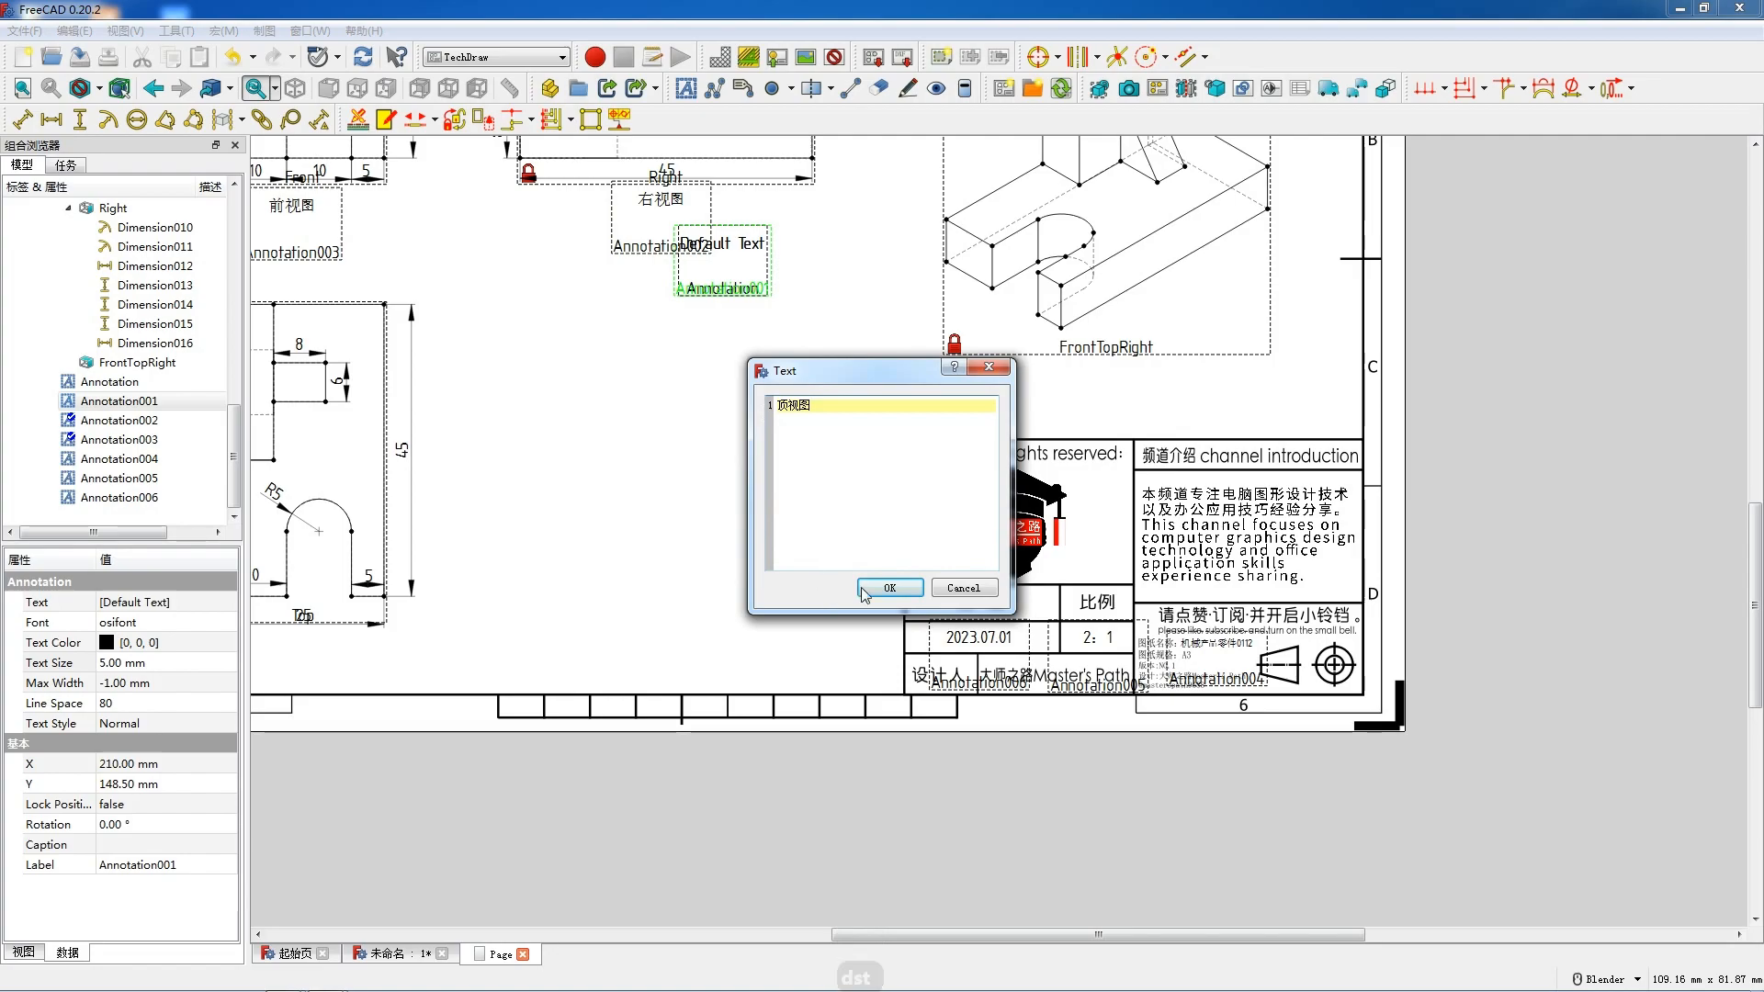
left_click(890, 588)
mouse_move(758, 303)
left_mouse_down()
mouse_move(352, 656)
mouse_move(318, 711)
left_mouse_up()
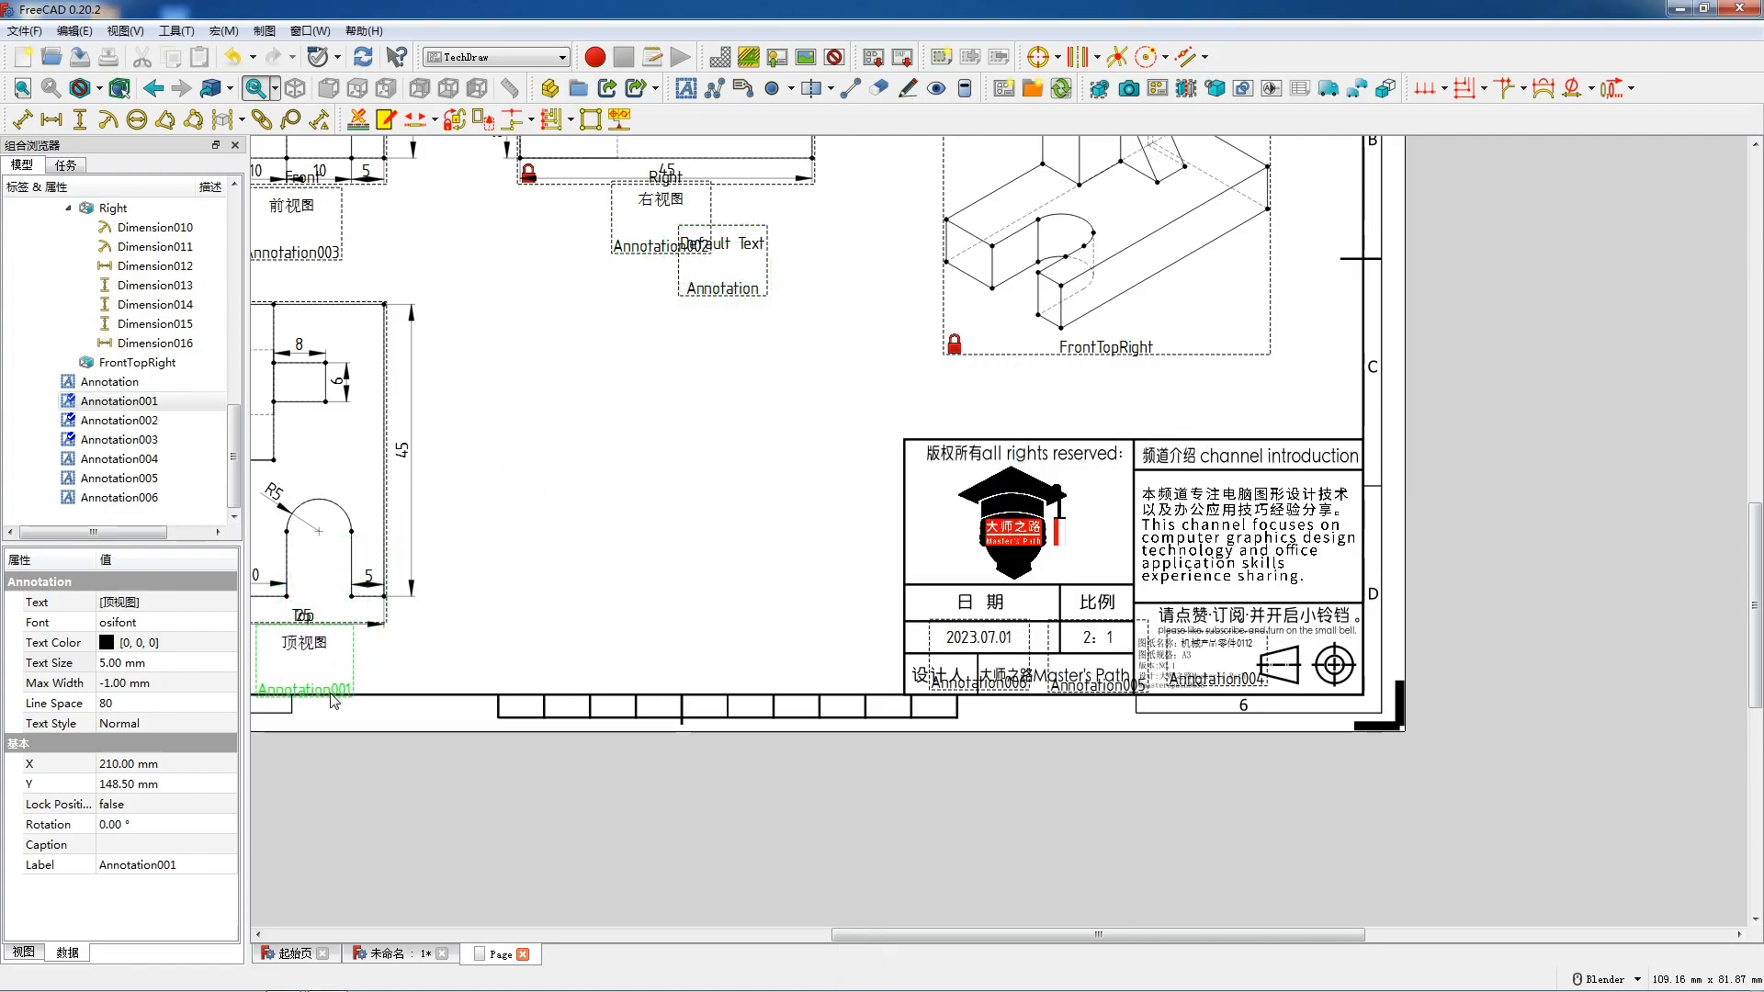
Change the last default annotation's text to 透视图 and place it as a label below the FrontTopRight view
double_click(738, 292)
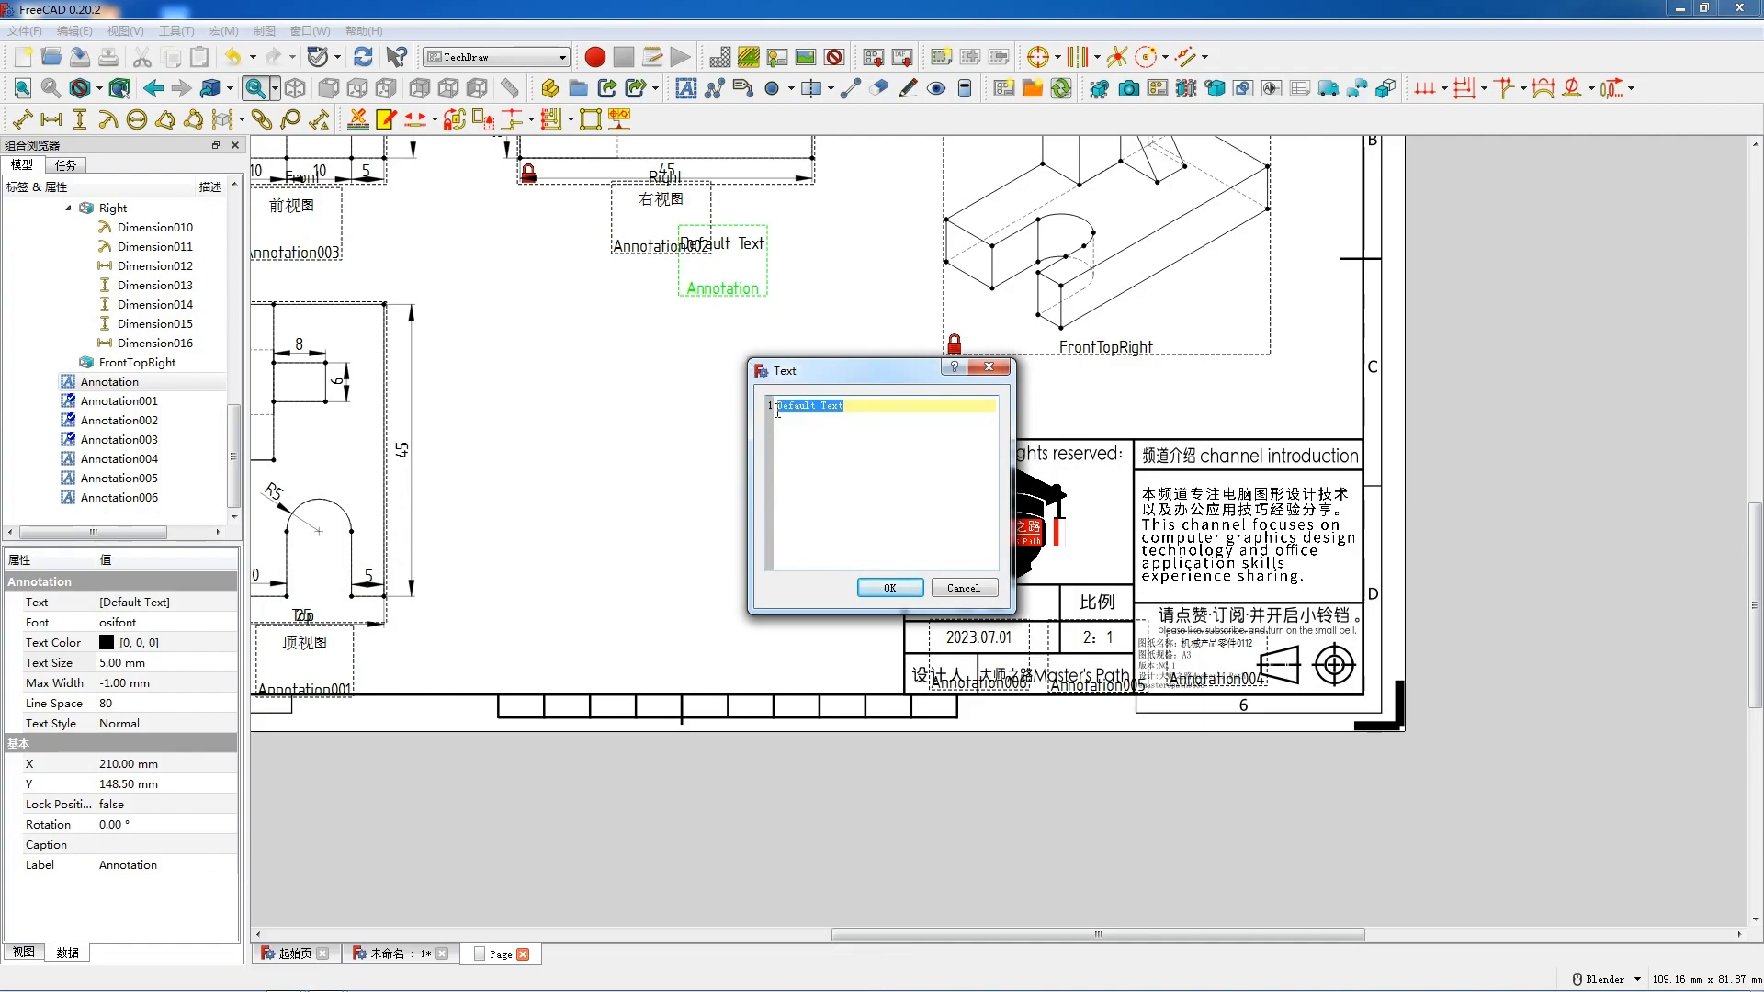
type("透视图")
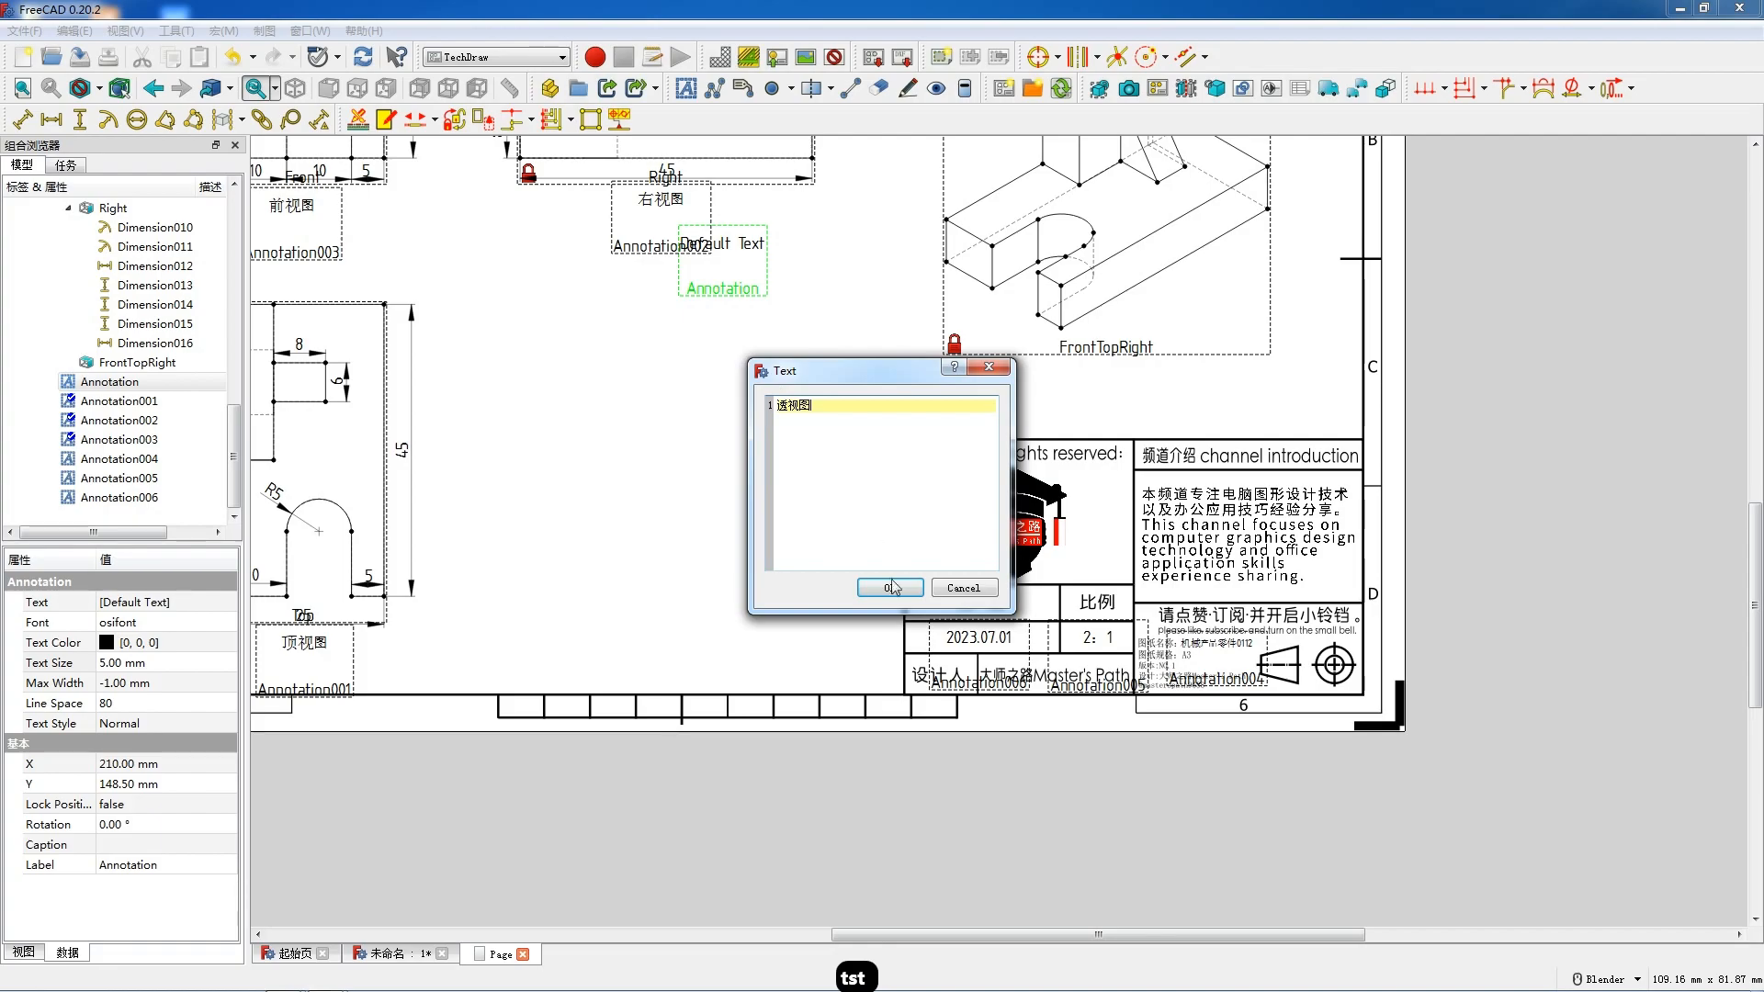
left_click(890, 588)
left_click_drag(744, 289, 1132, 408)
Create a section view from the Front view, looking left with identifier A, and place it below the Right view
scroll(709, 489, "down", 9)
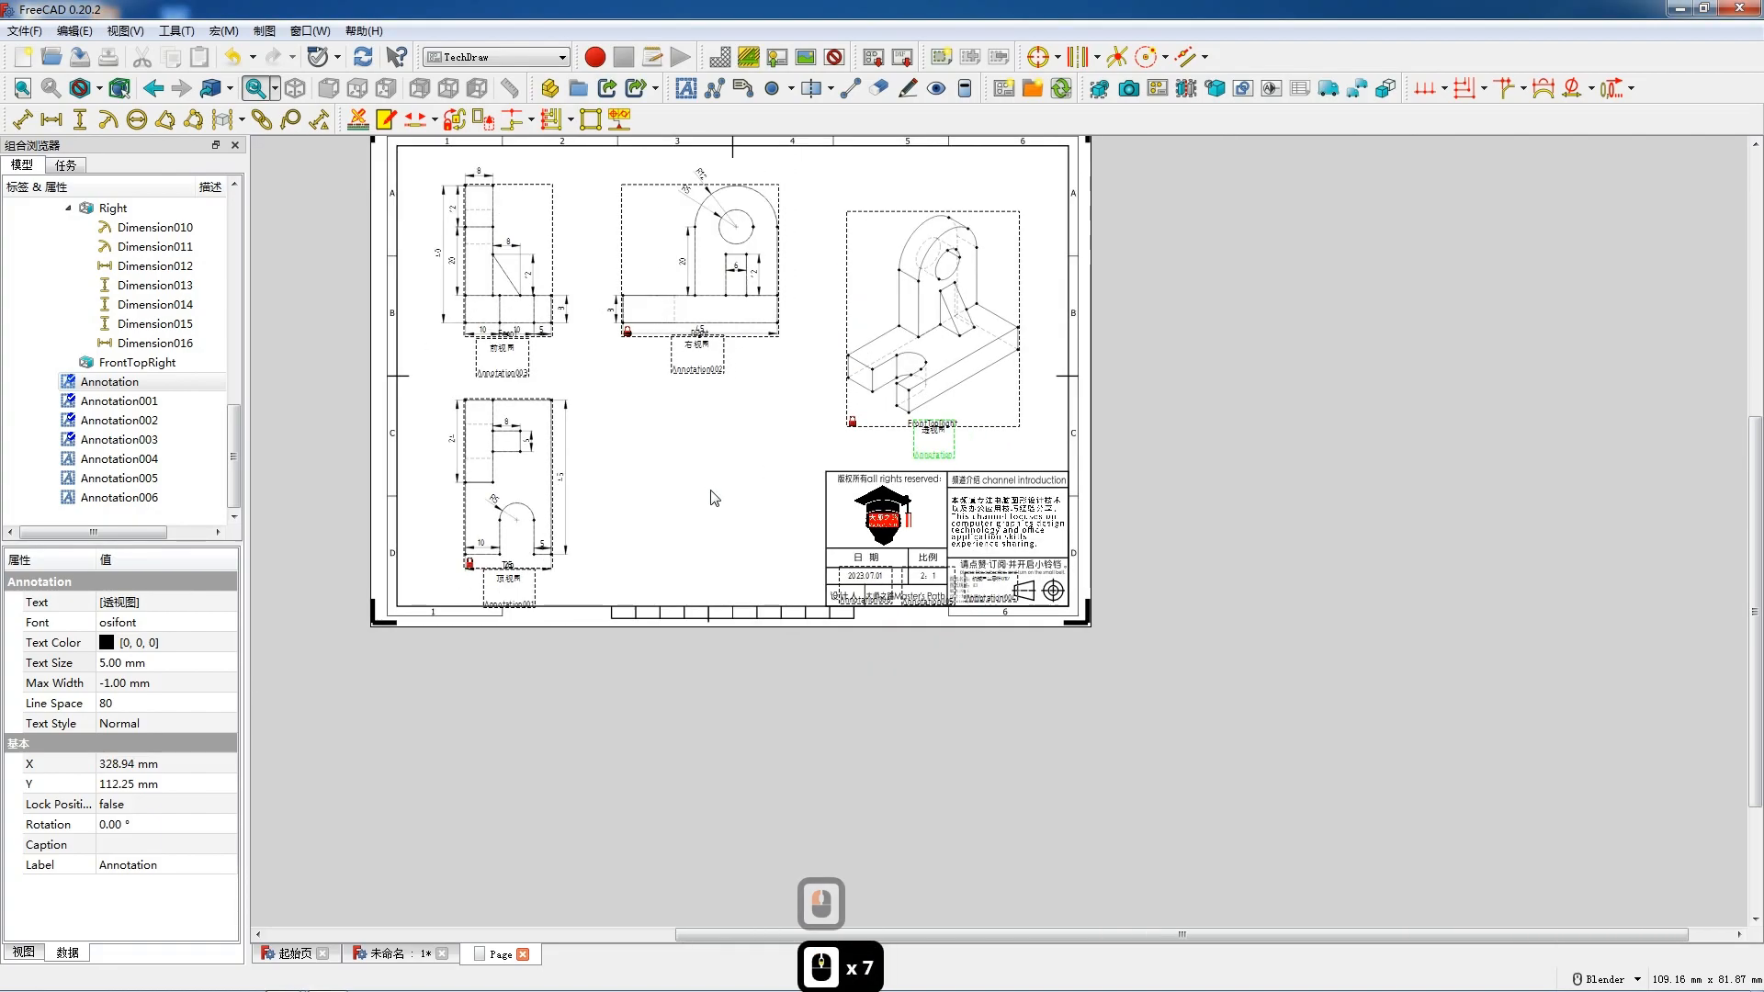
scroll(830, 435, "up", 6)
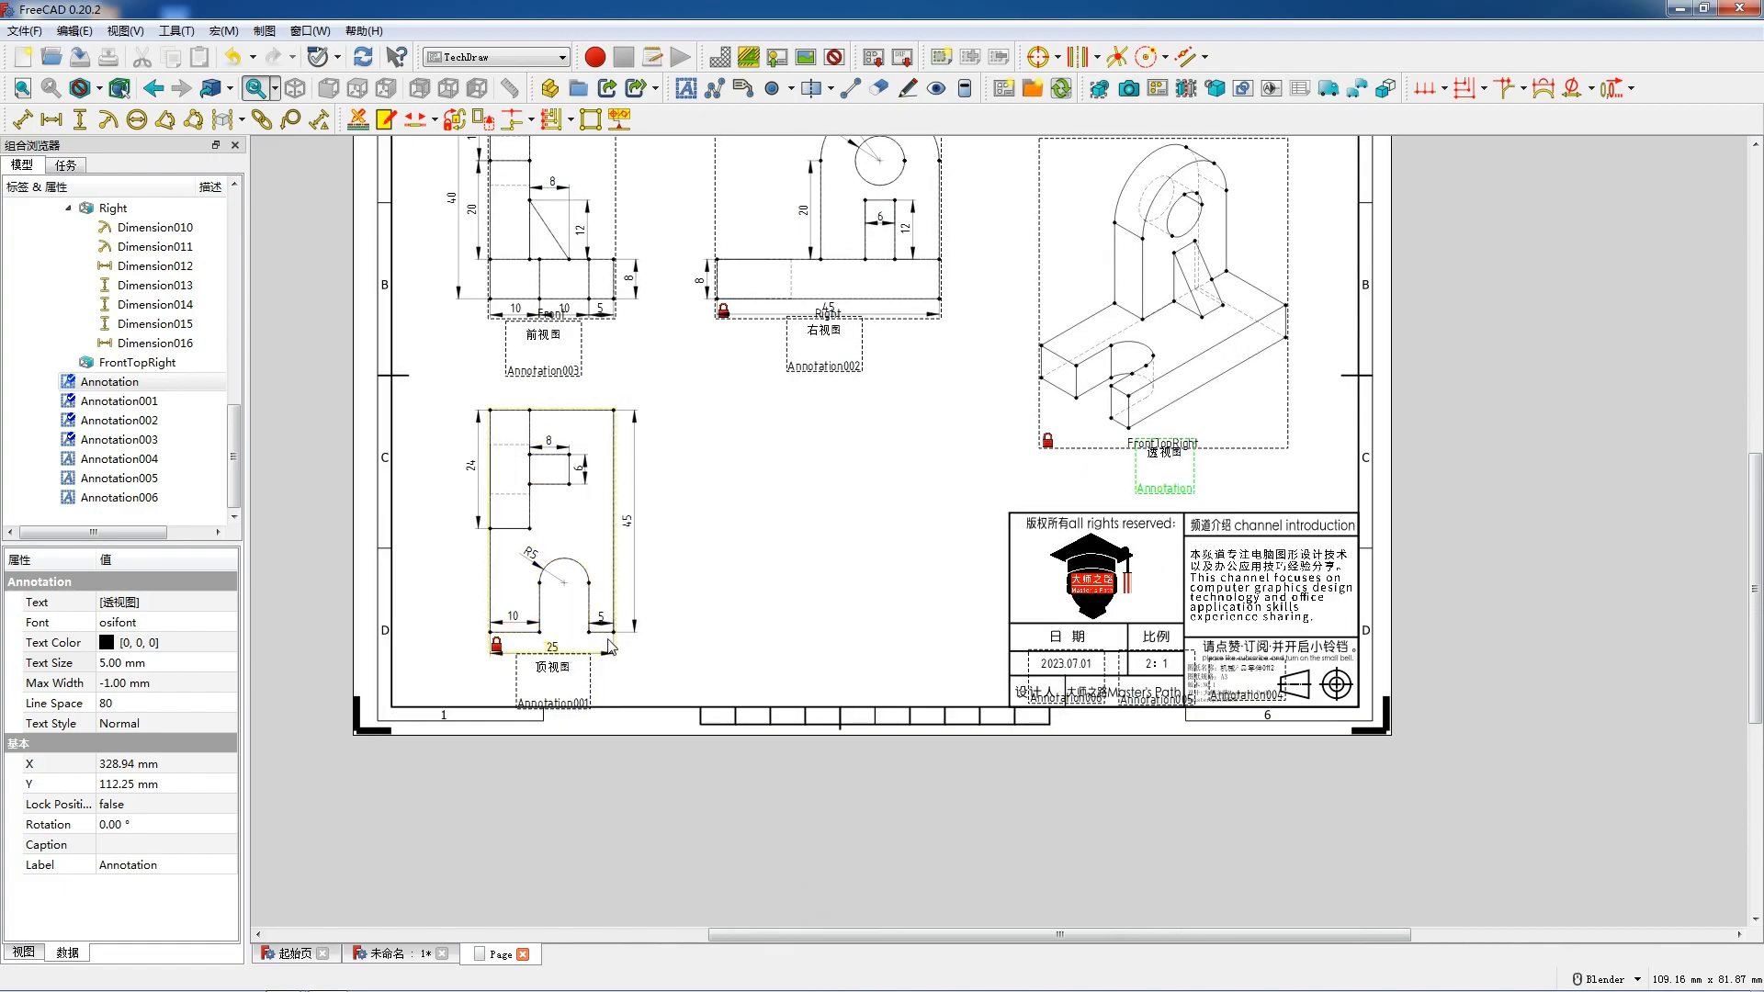
scroll(692, 469, "down", 2)
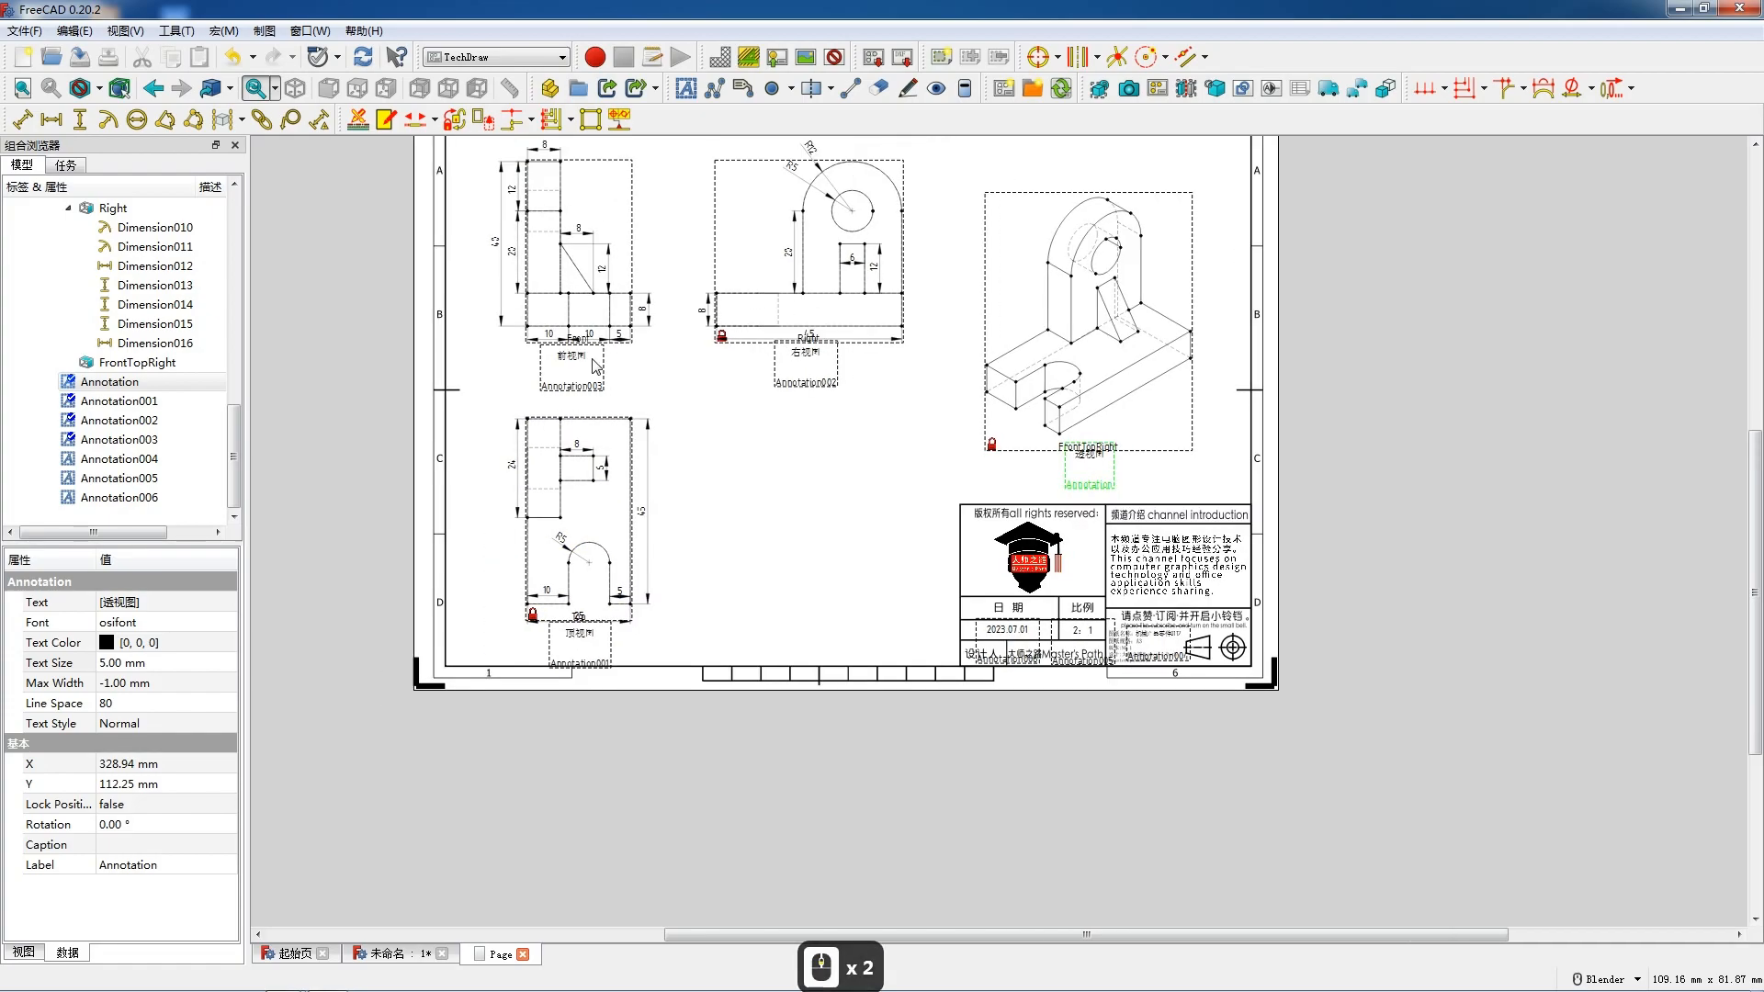
left_click(618, 348)
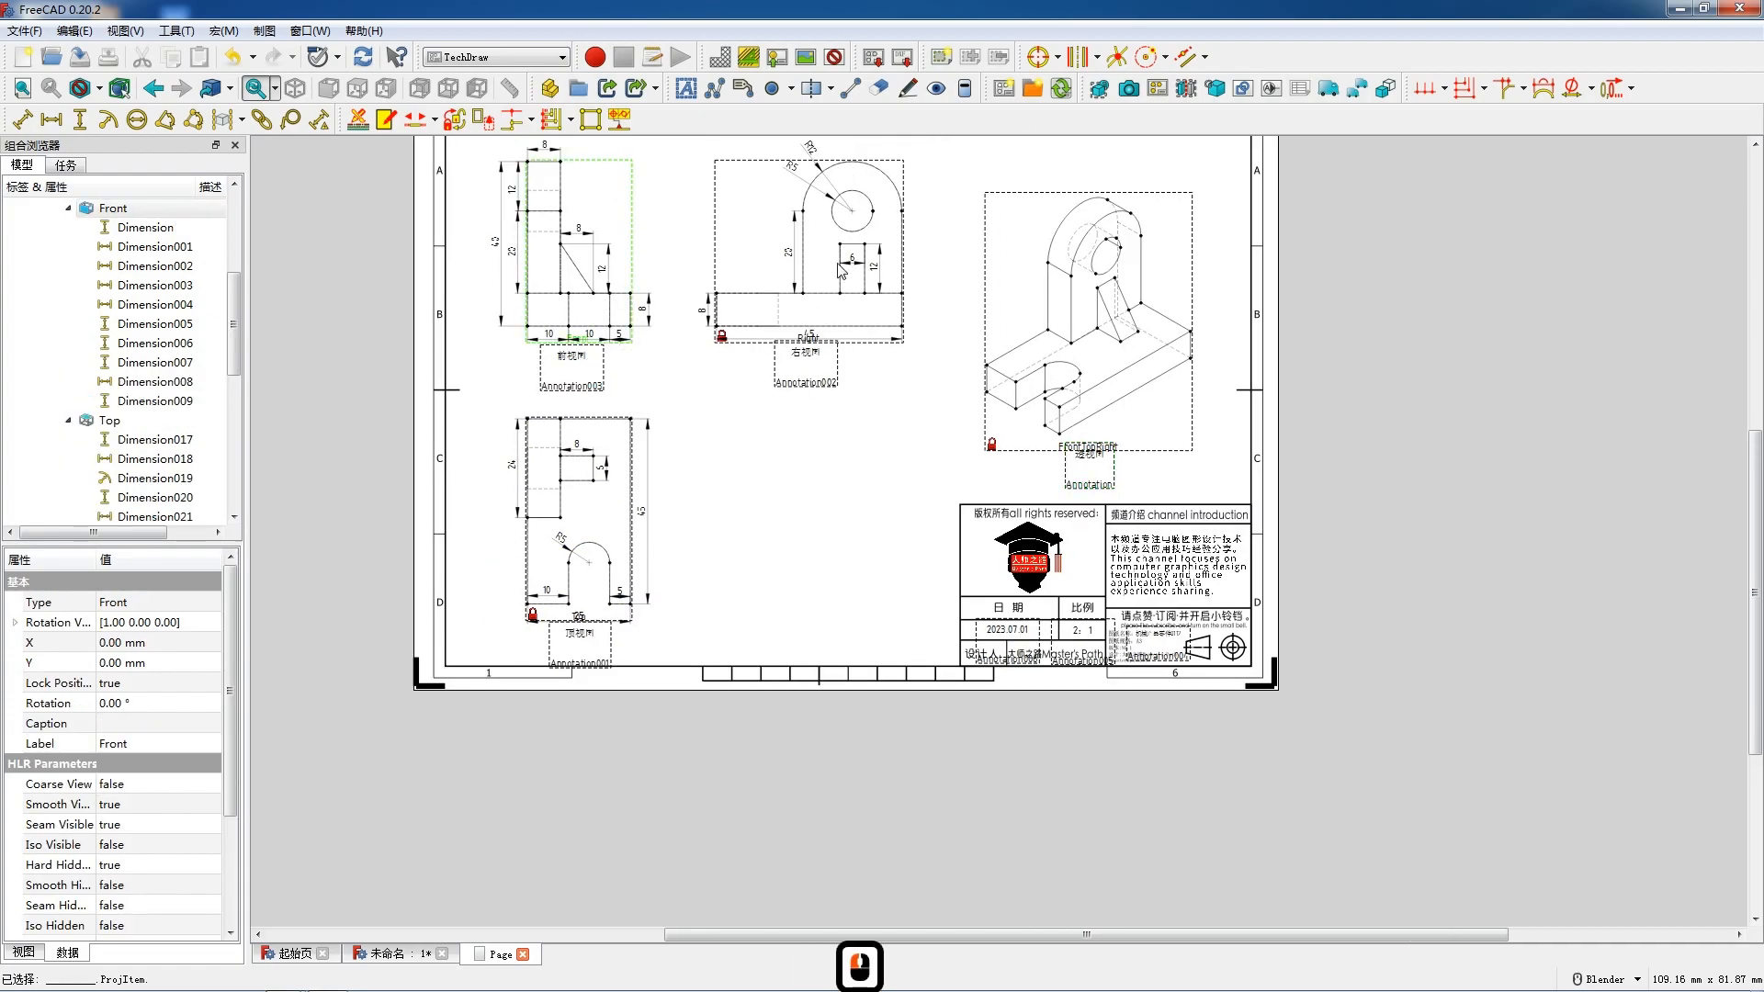
left_click(1153, 87)
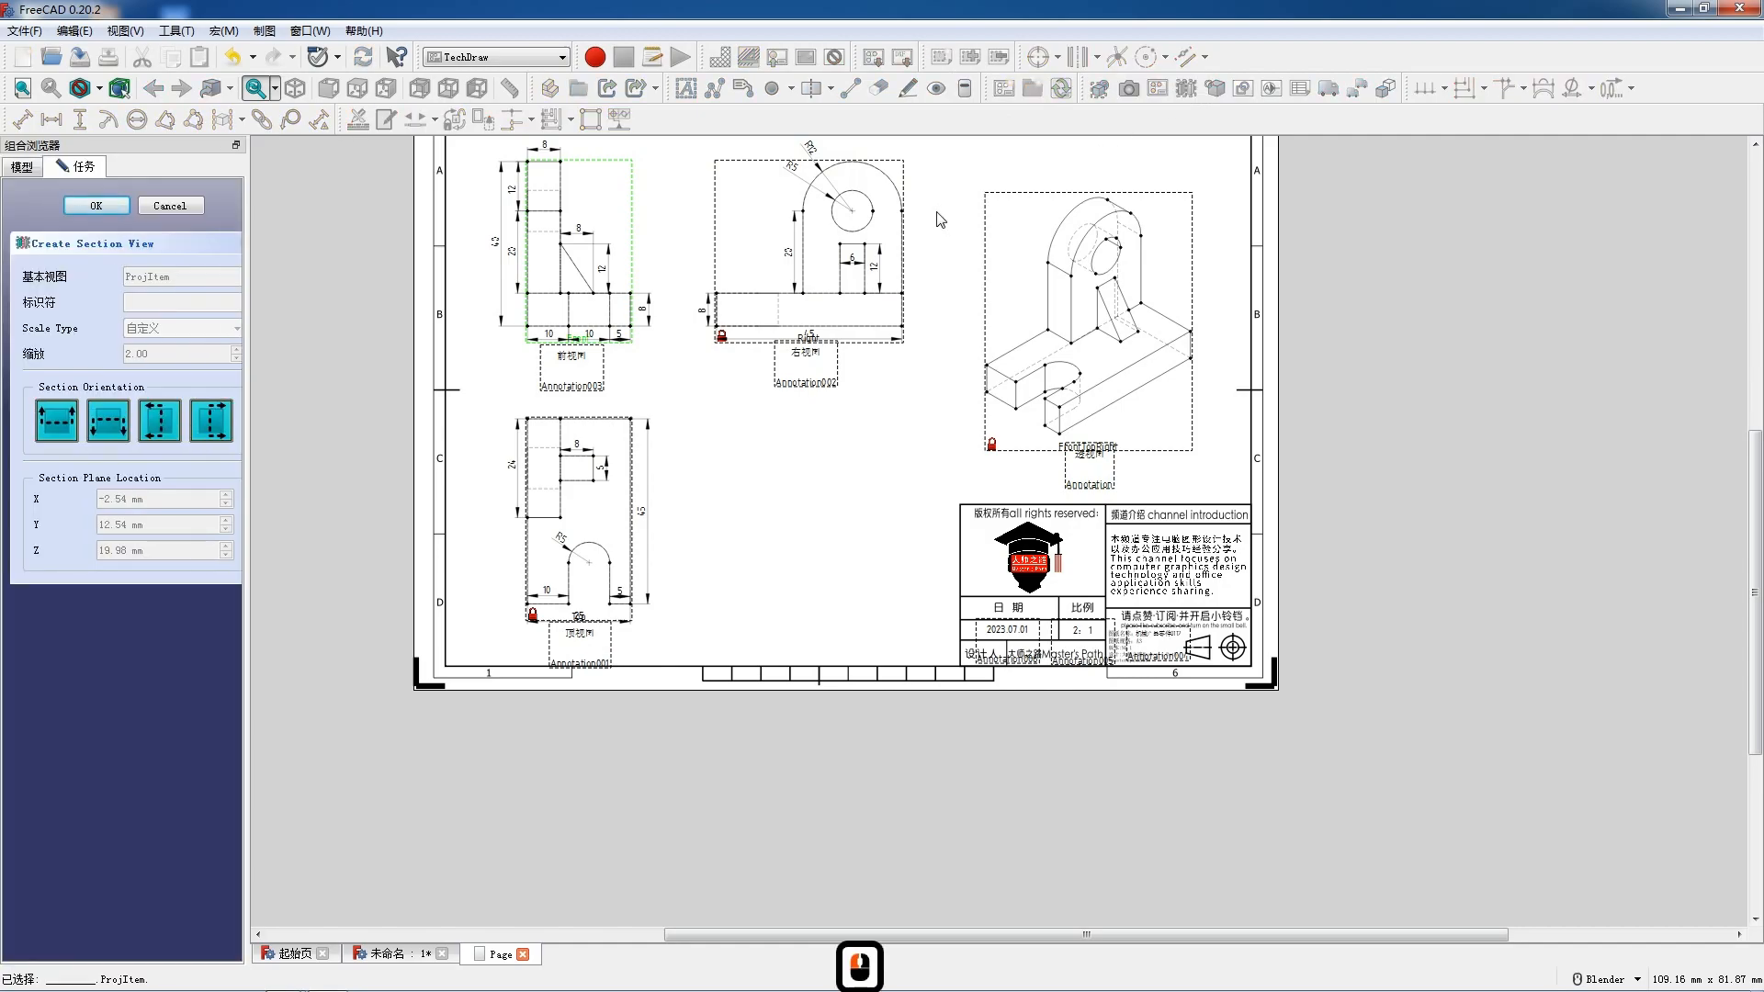
left_click(168, 421)
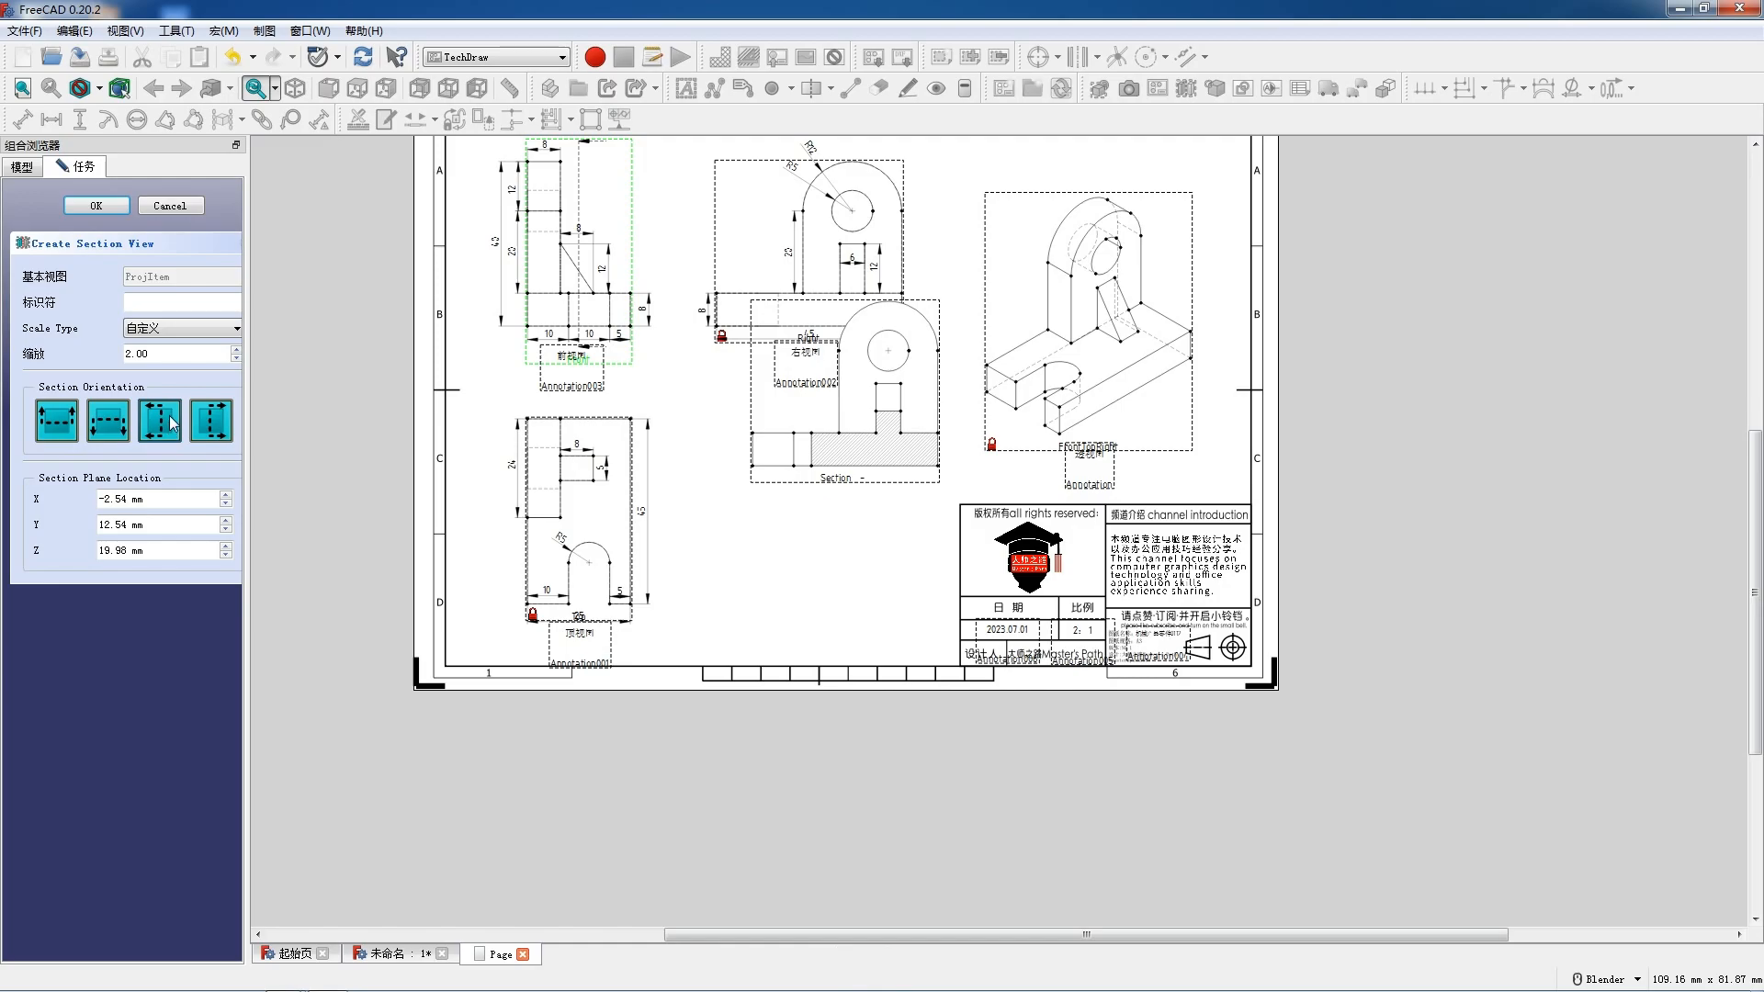
left_click(151, 298)
type("A")
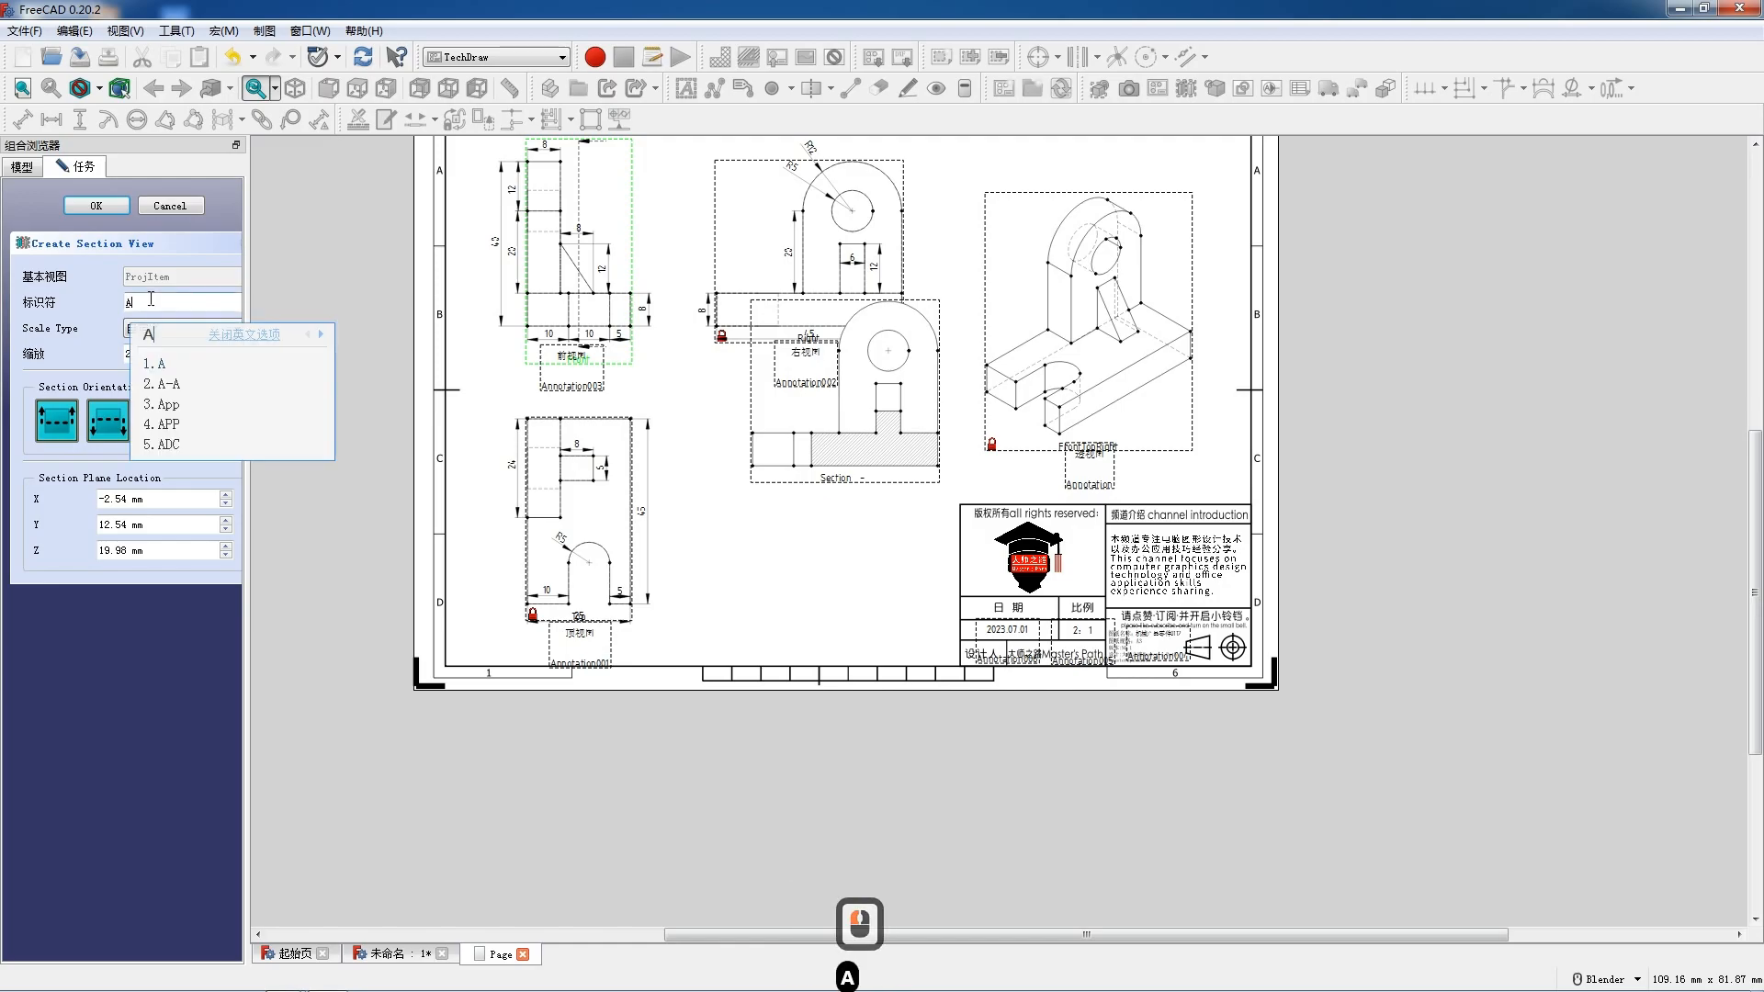
left_click(96, 206)
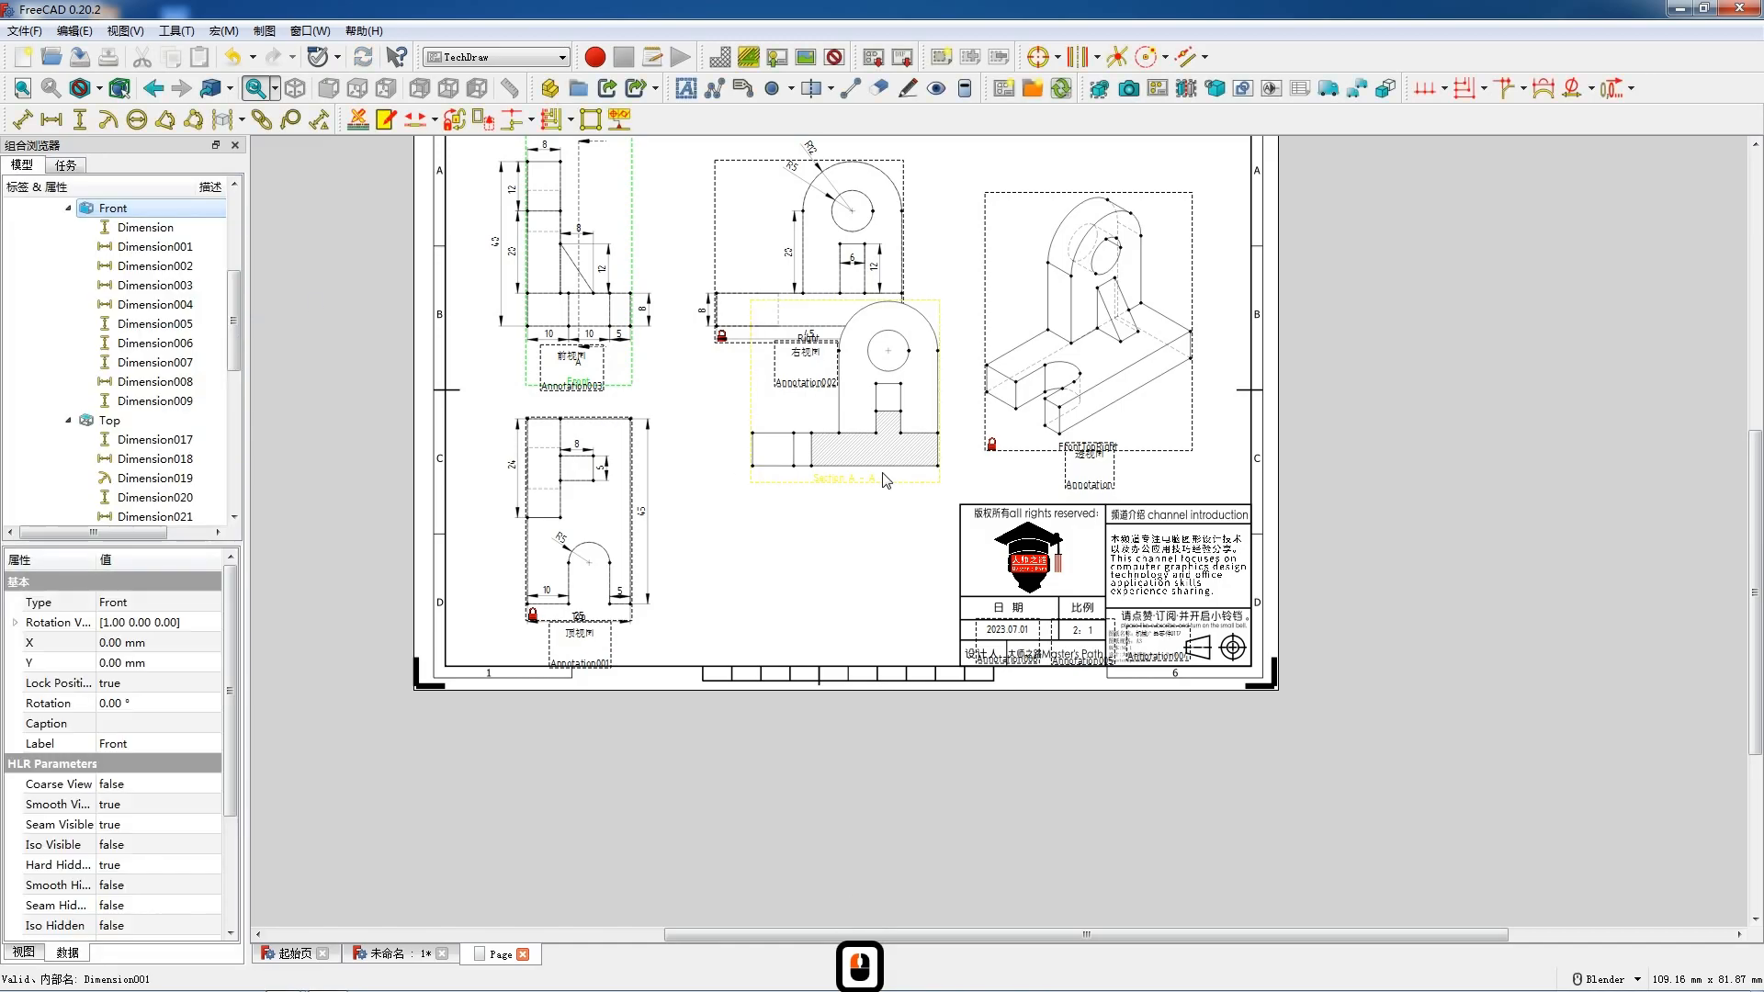
left_click_drag(850, 483, 801, 628)
Move the 前视图 label lower under the Front view, clear of the section line's A marker
scroll(608, 314, "up", 5)
scroll(608, 313, "up", 1)
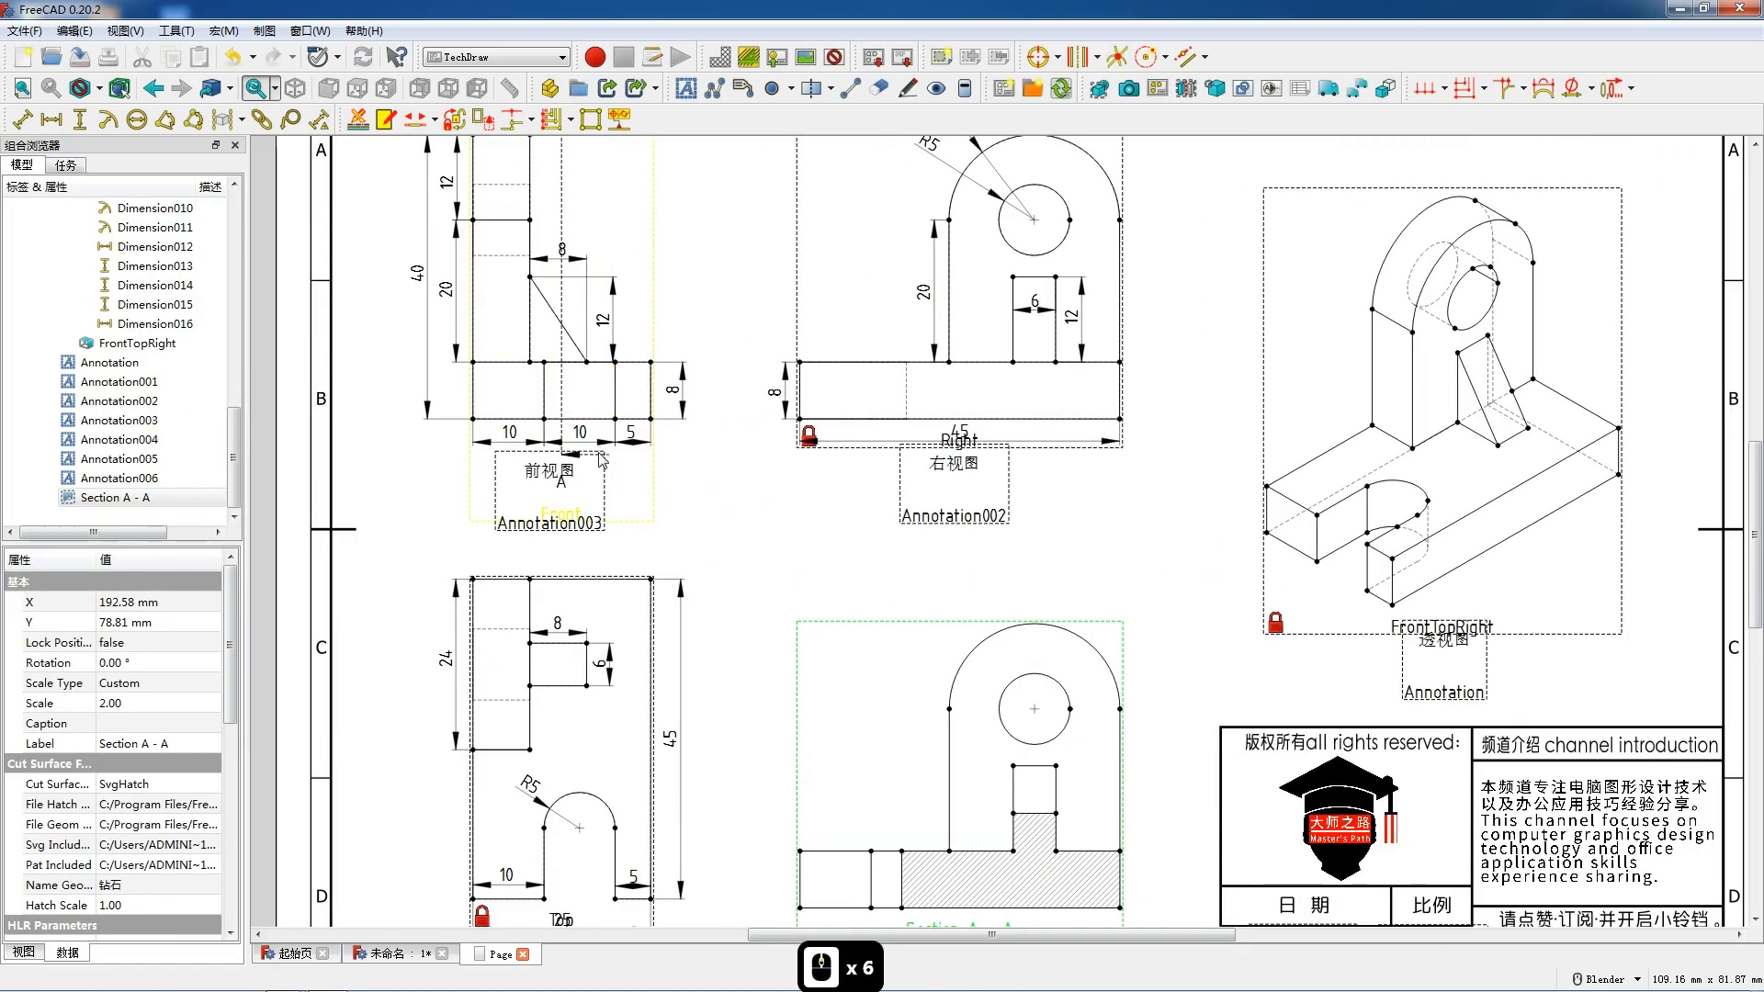
left_click_drag(552, 474, 558, 512)
scroll(634, 507, "down", 2)
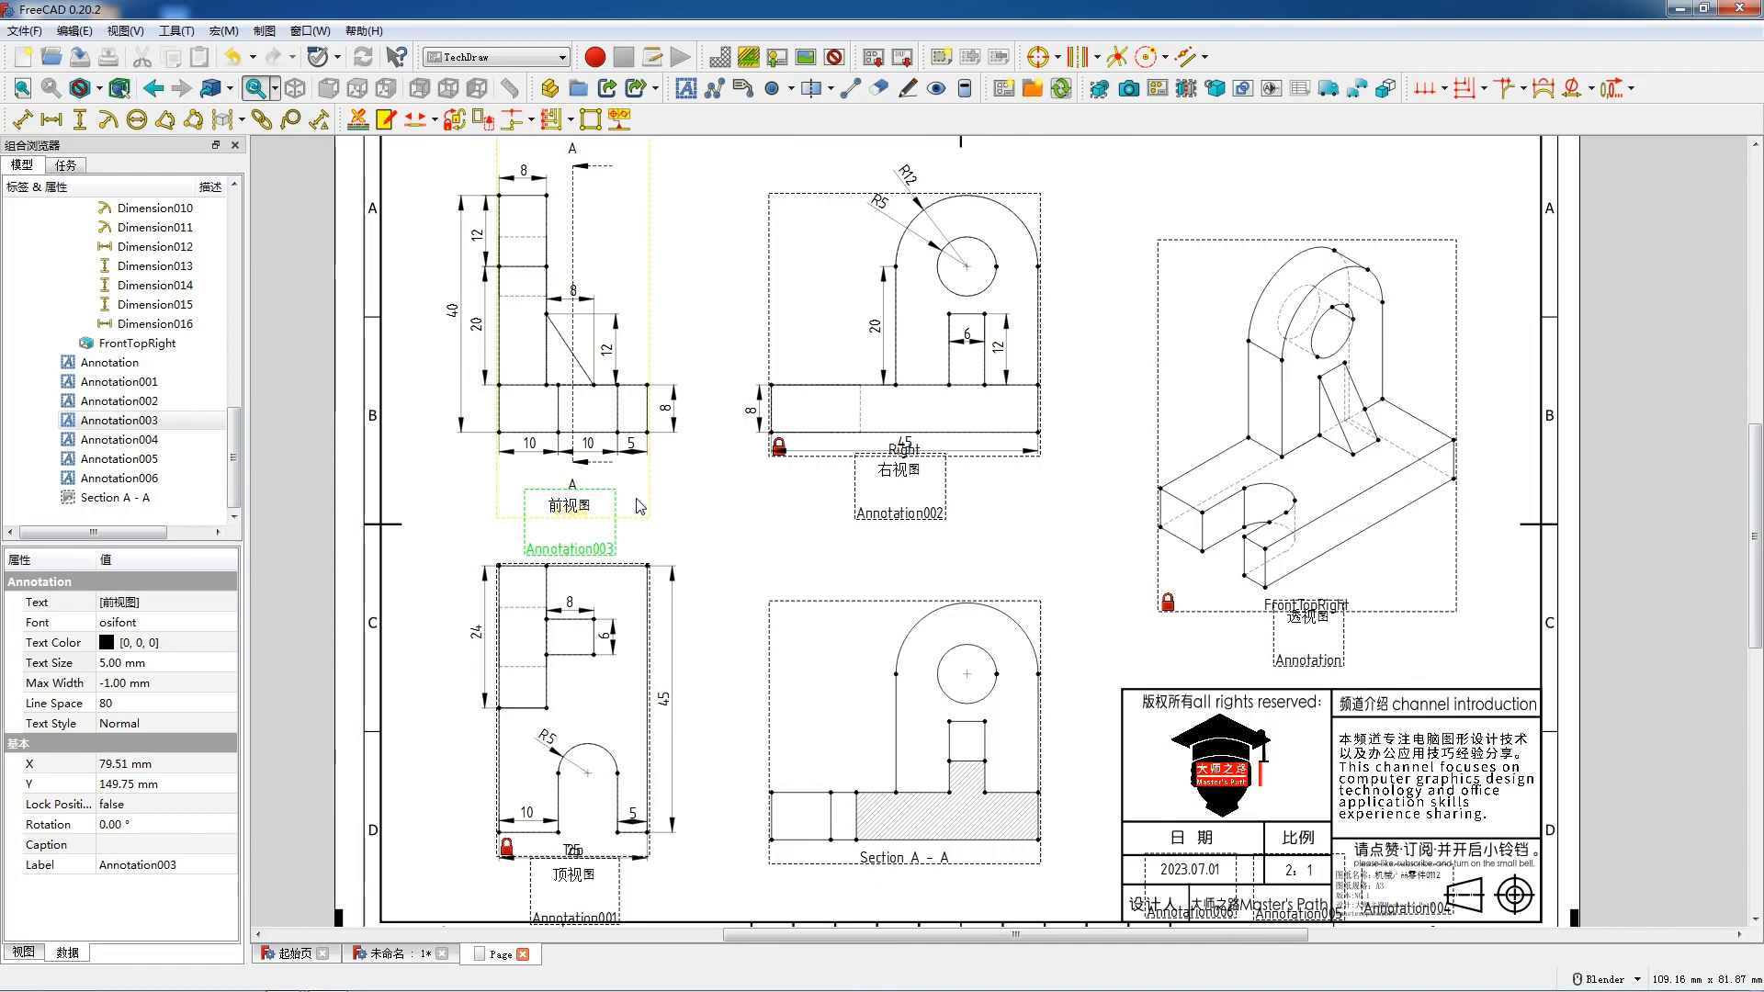
scroll(640, 506, "down", 1)
scroll(638, 470, "down", 1)
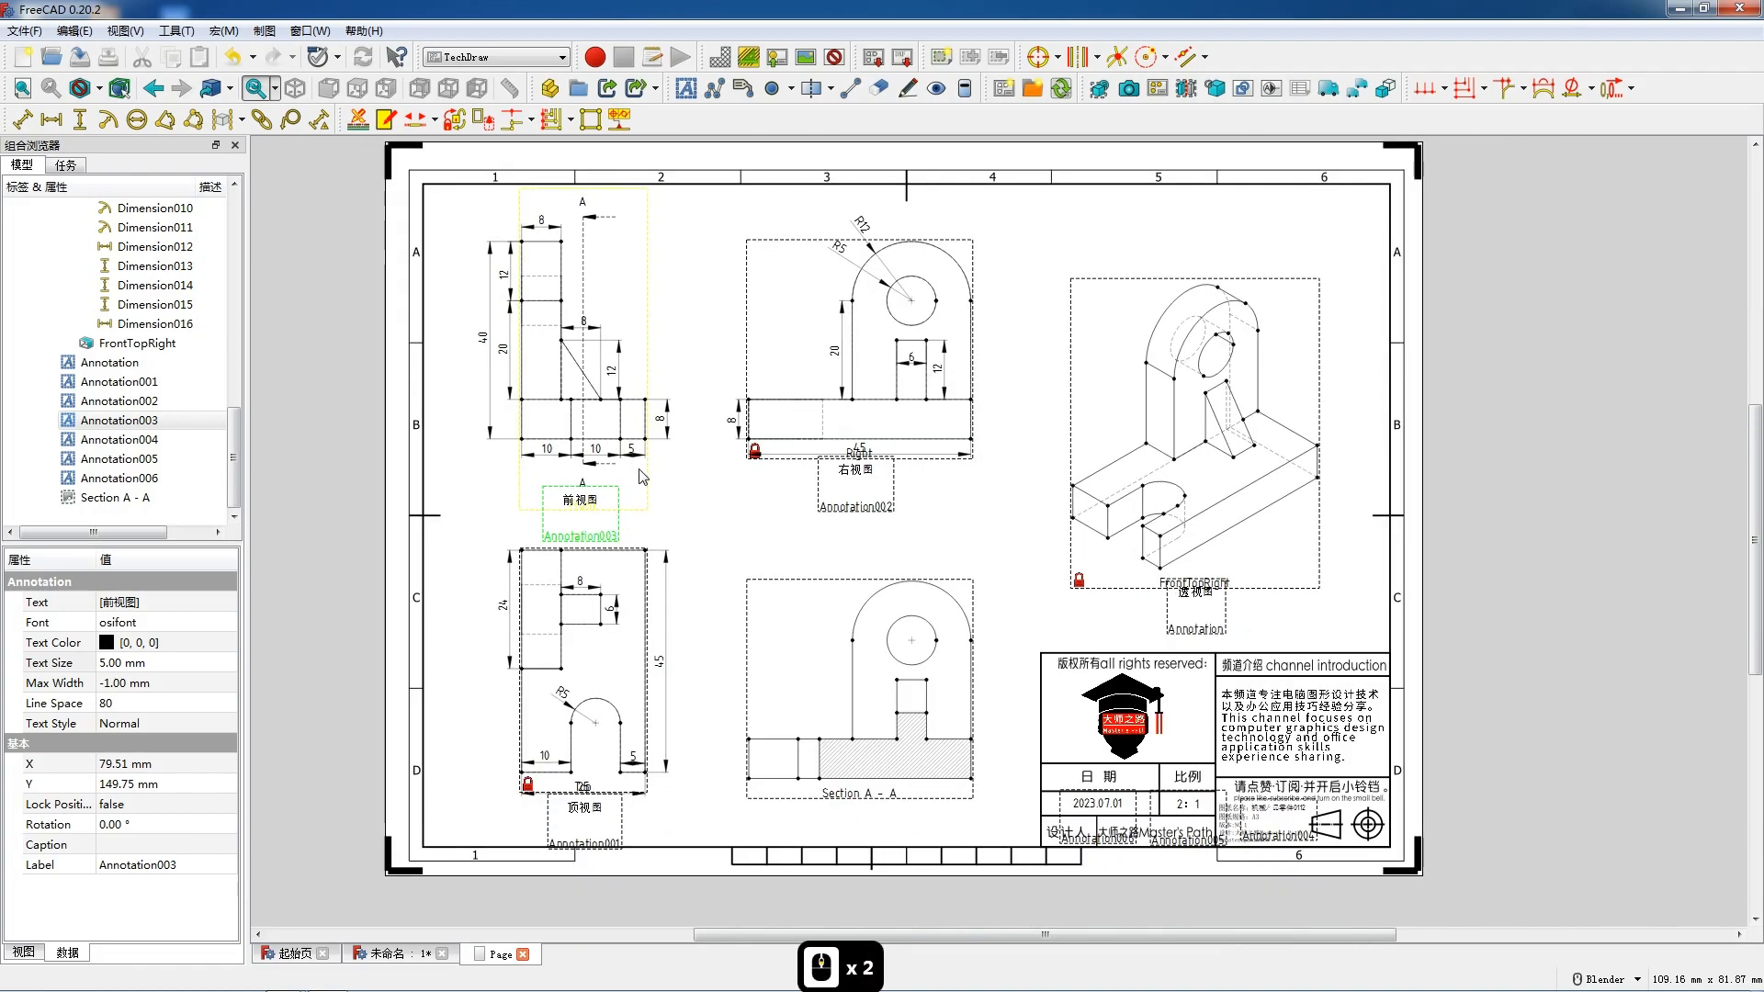
Add a radius dimension to the upright's outer rounded arc in section view A-A and place its label outside the arc's upper-left side
scroll(714, 423, "down", 1)
scroll(884, 695, "up", 3)
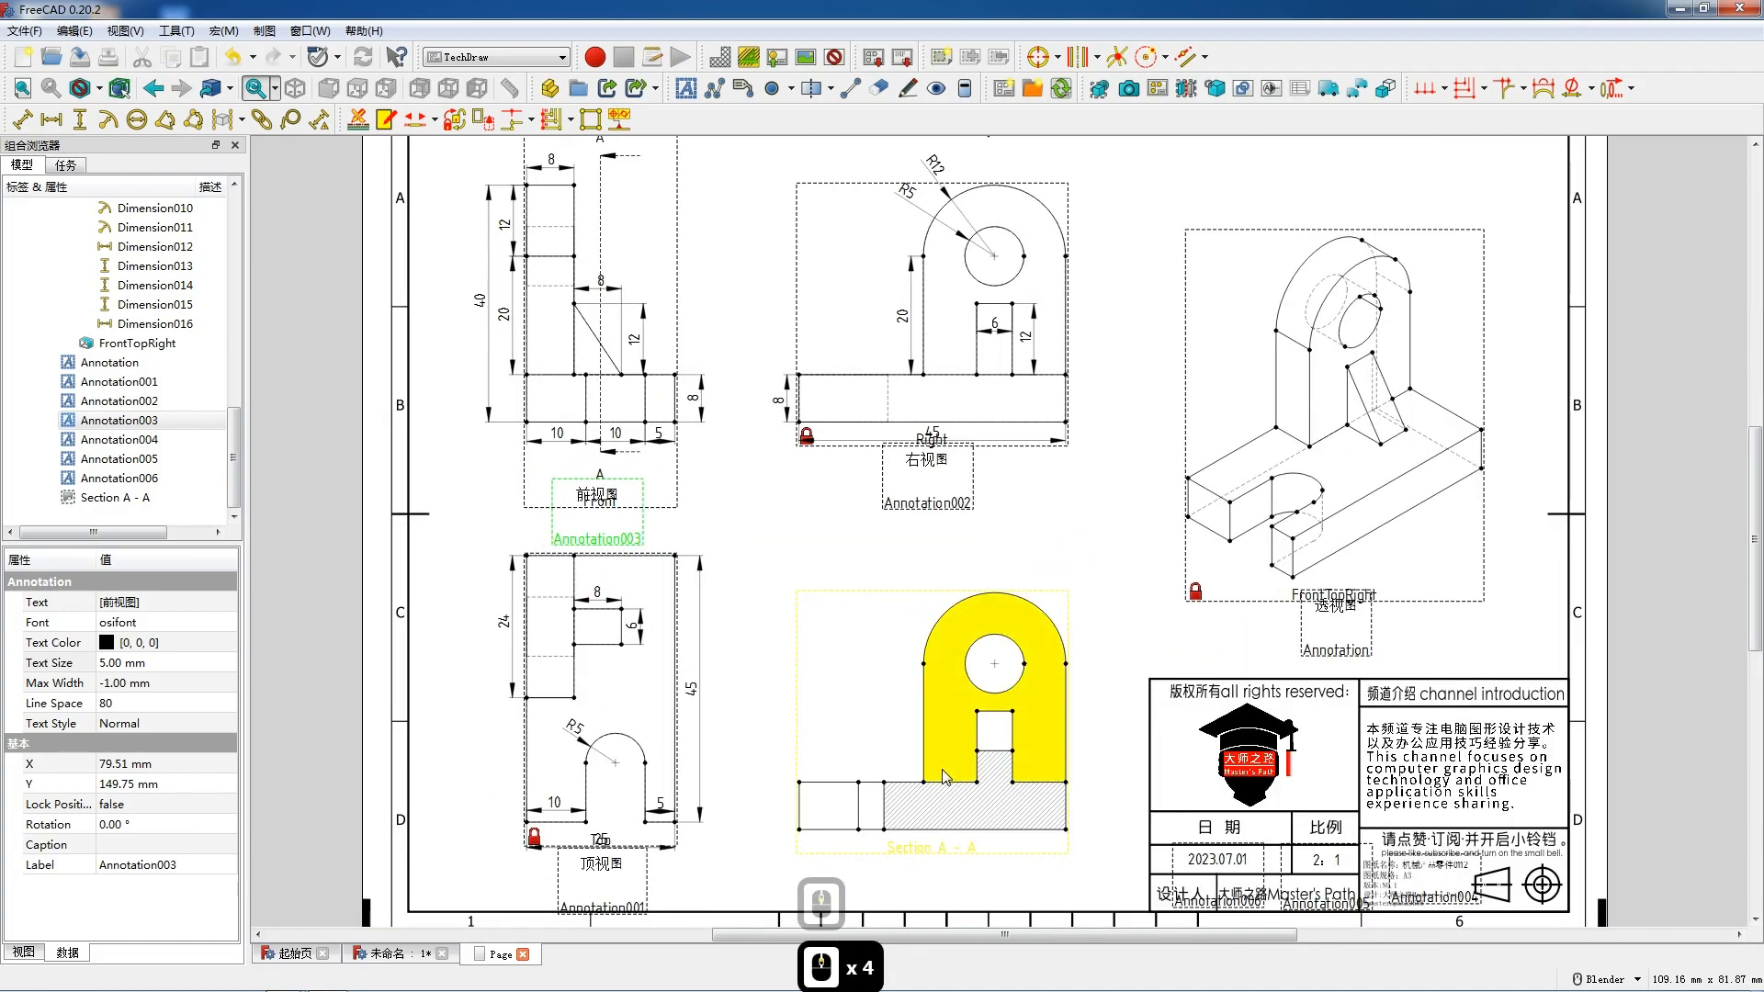
scroll(918, 533, "down", 1)
scroll(972, 554, "up", 2)
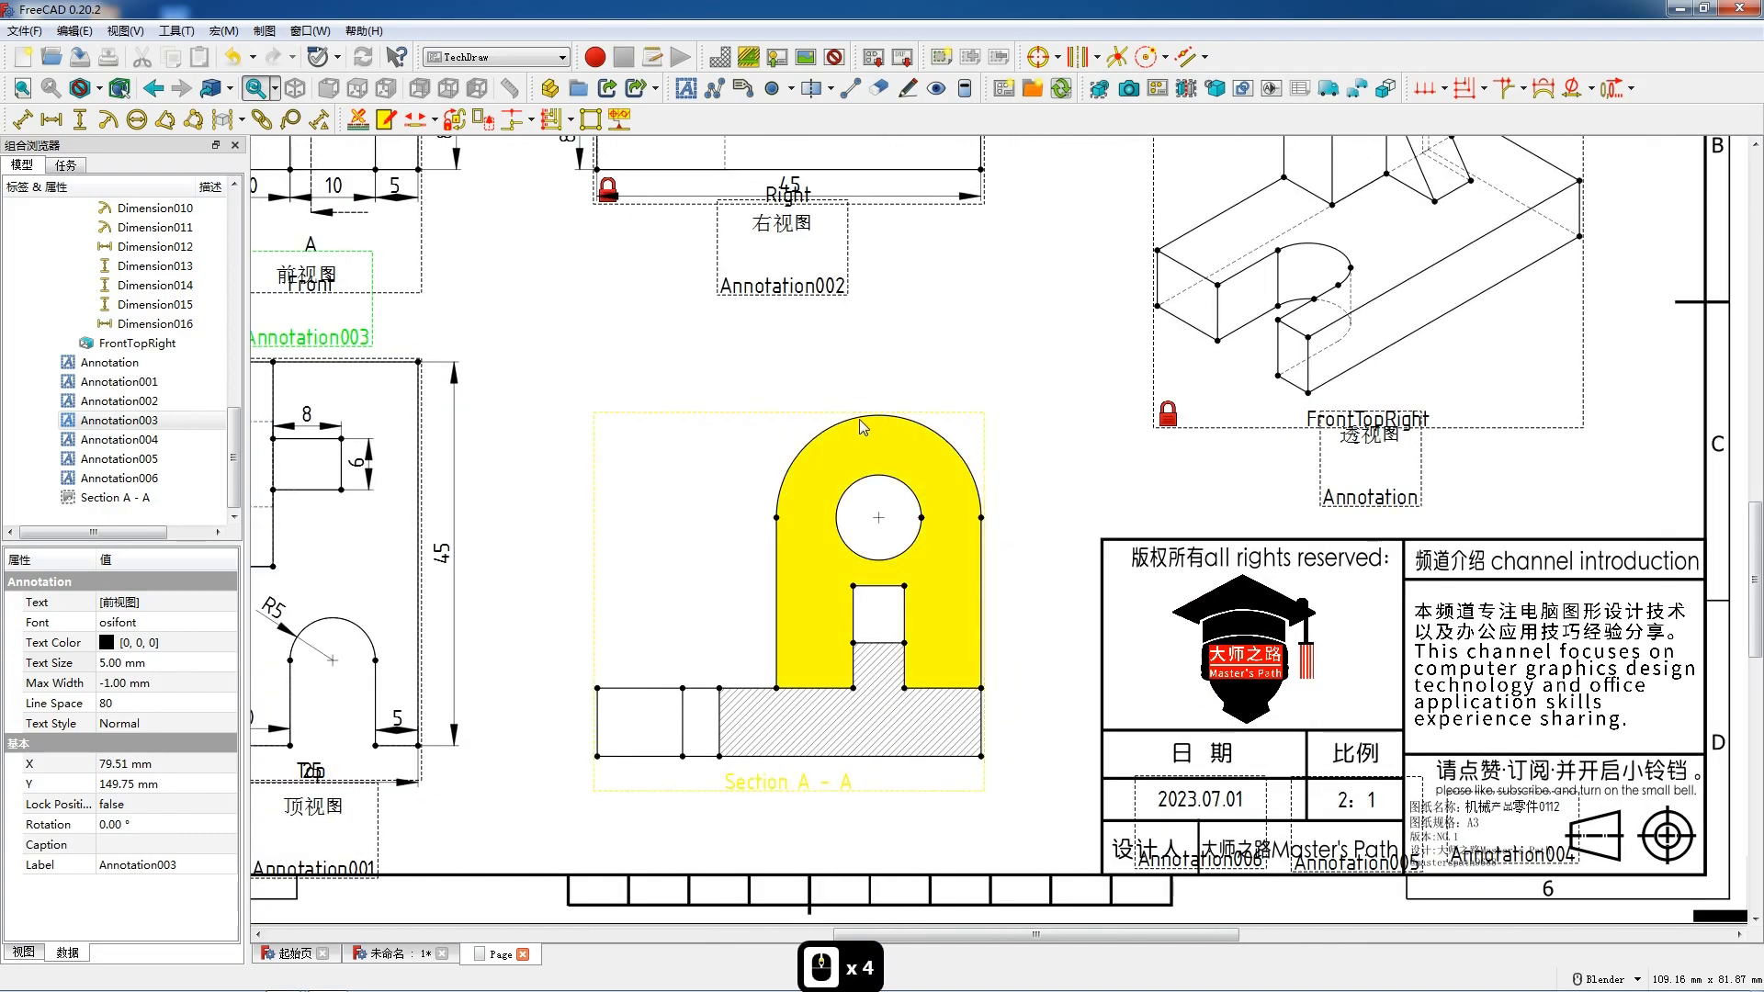
left_click(979, 500)
left_click(107, 119)
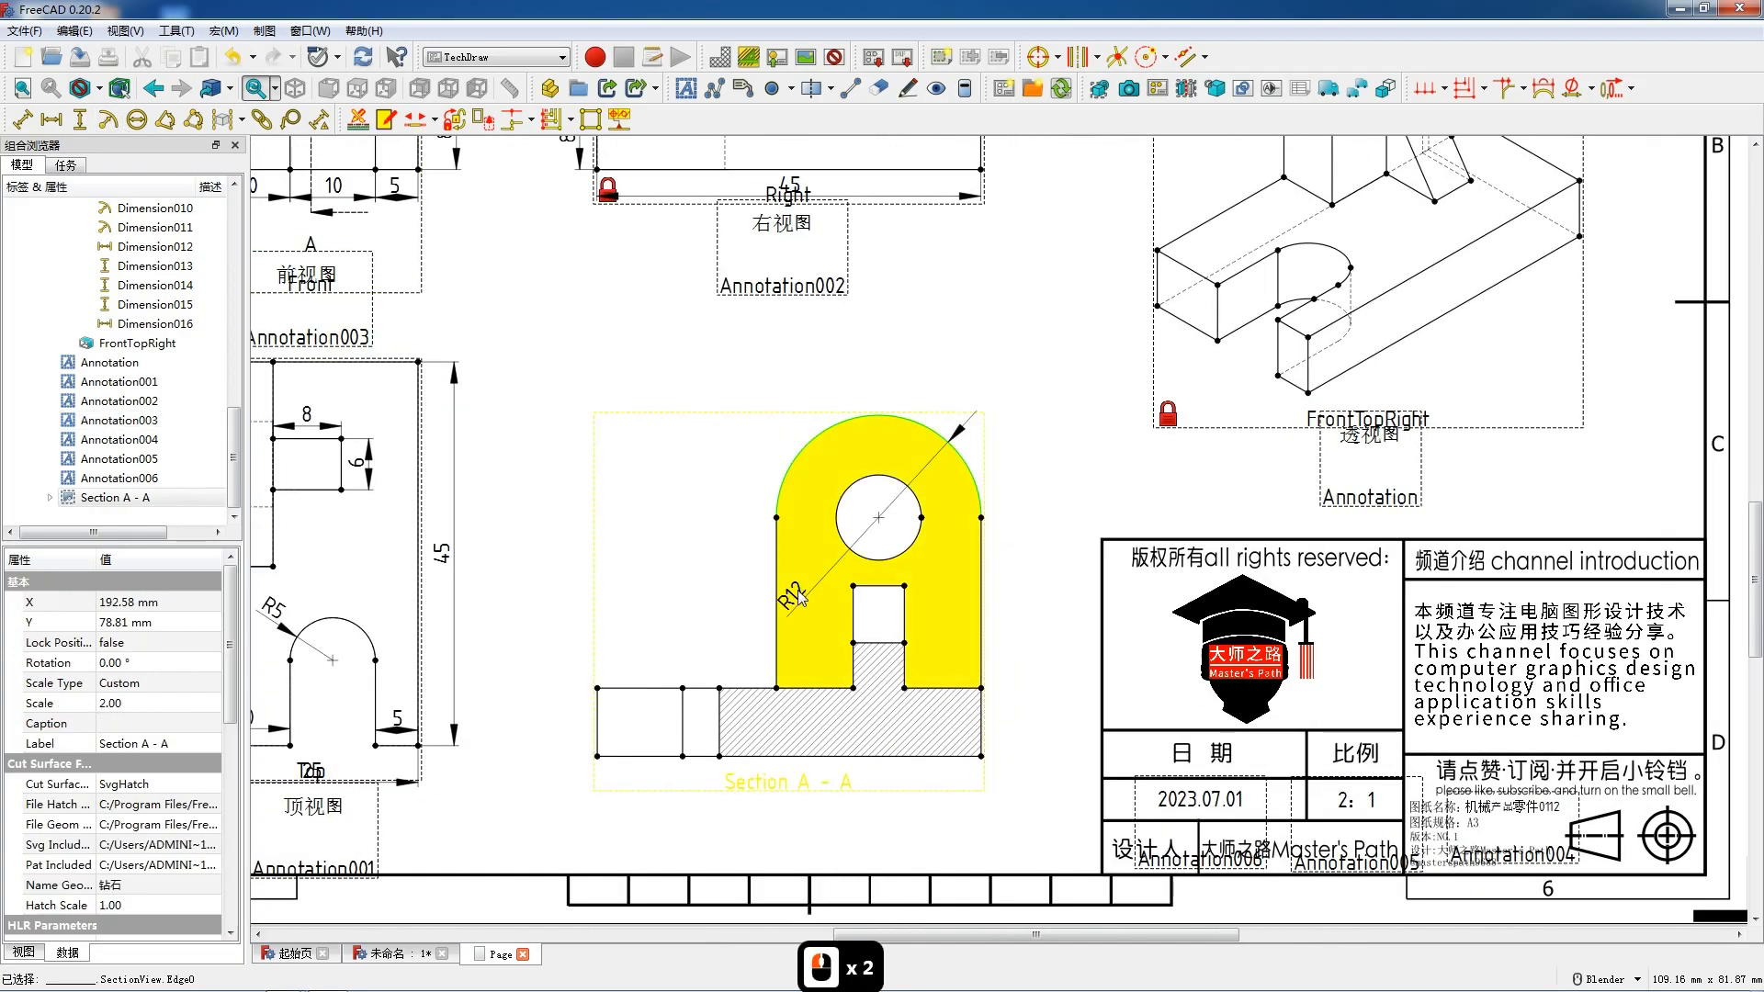
left_click_drag(798, 591, 805, 386)
Dimension the radius of the hole in the section view and place its label outside the arc, just below the outer radius label
left_click(845, 511)
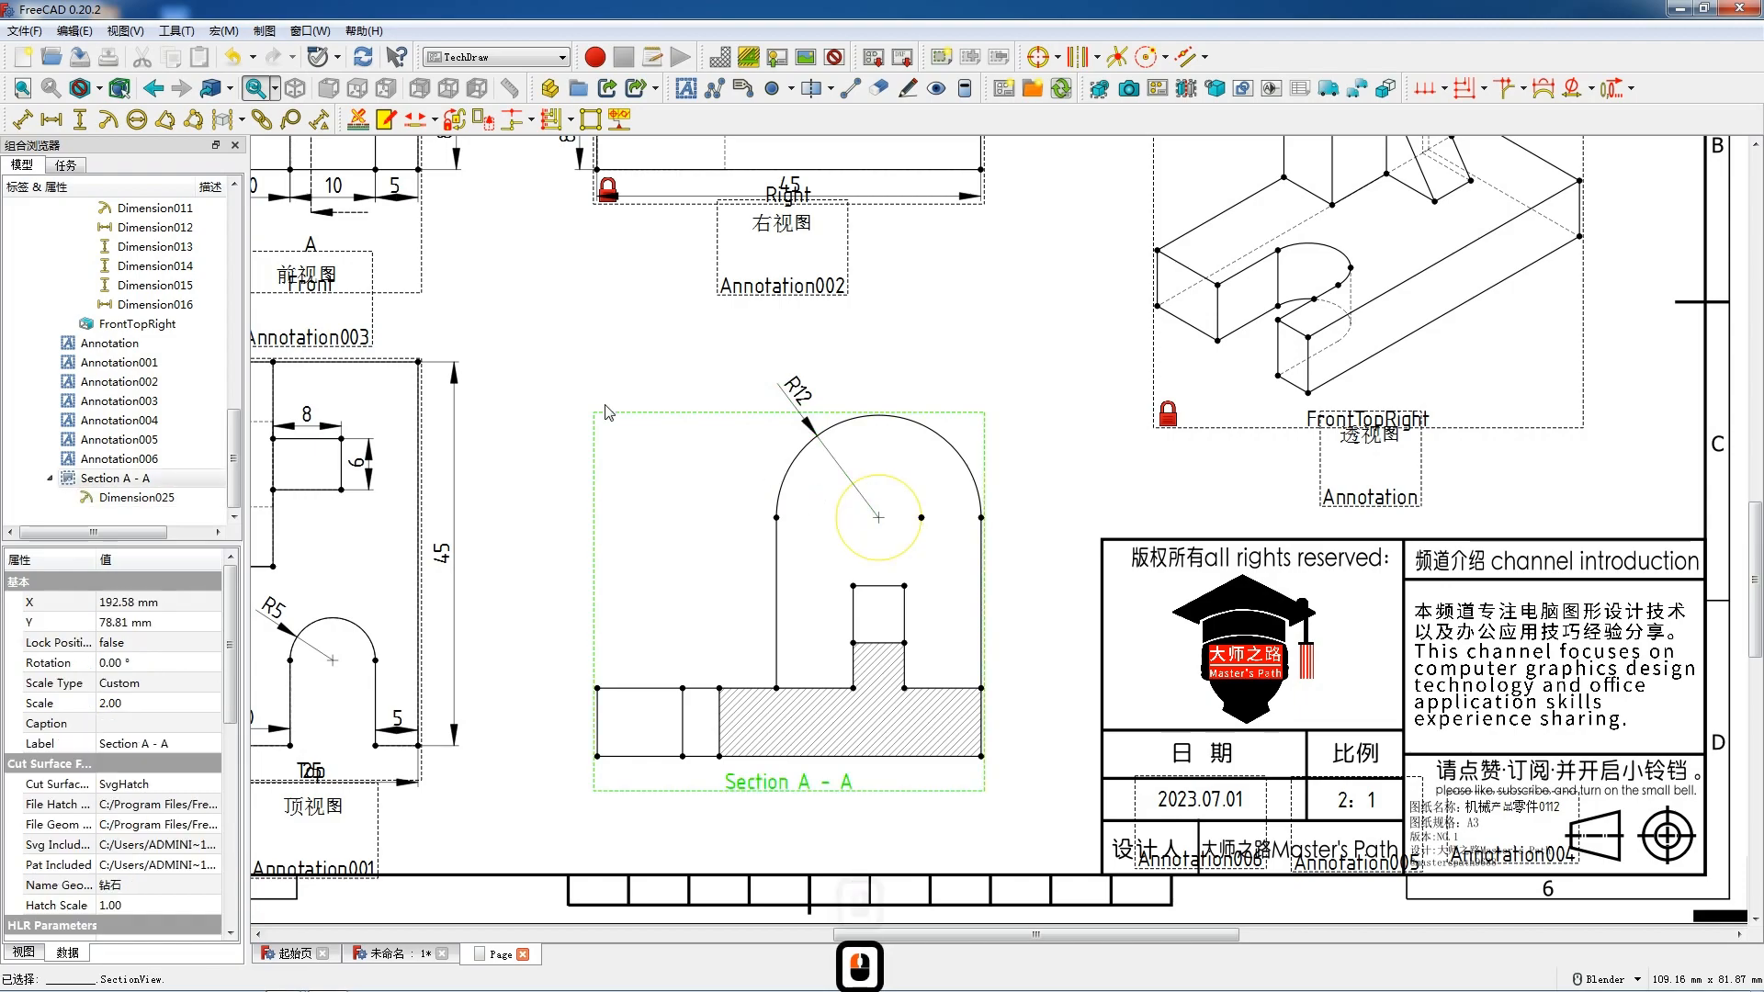
left_click(107, 118)
left_click_drag(800, 588, 778, 452)
left_click_drag(792, 593, 776, 464)
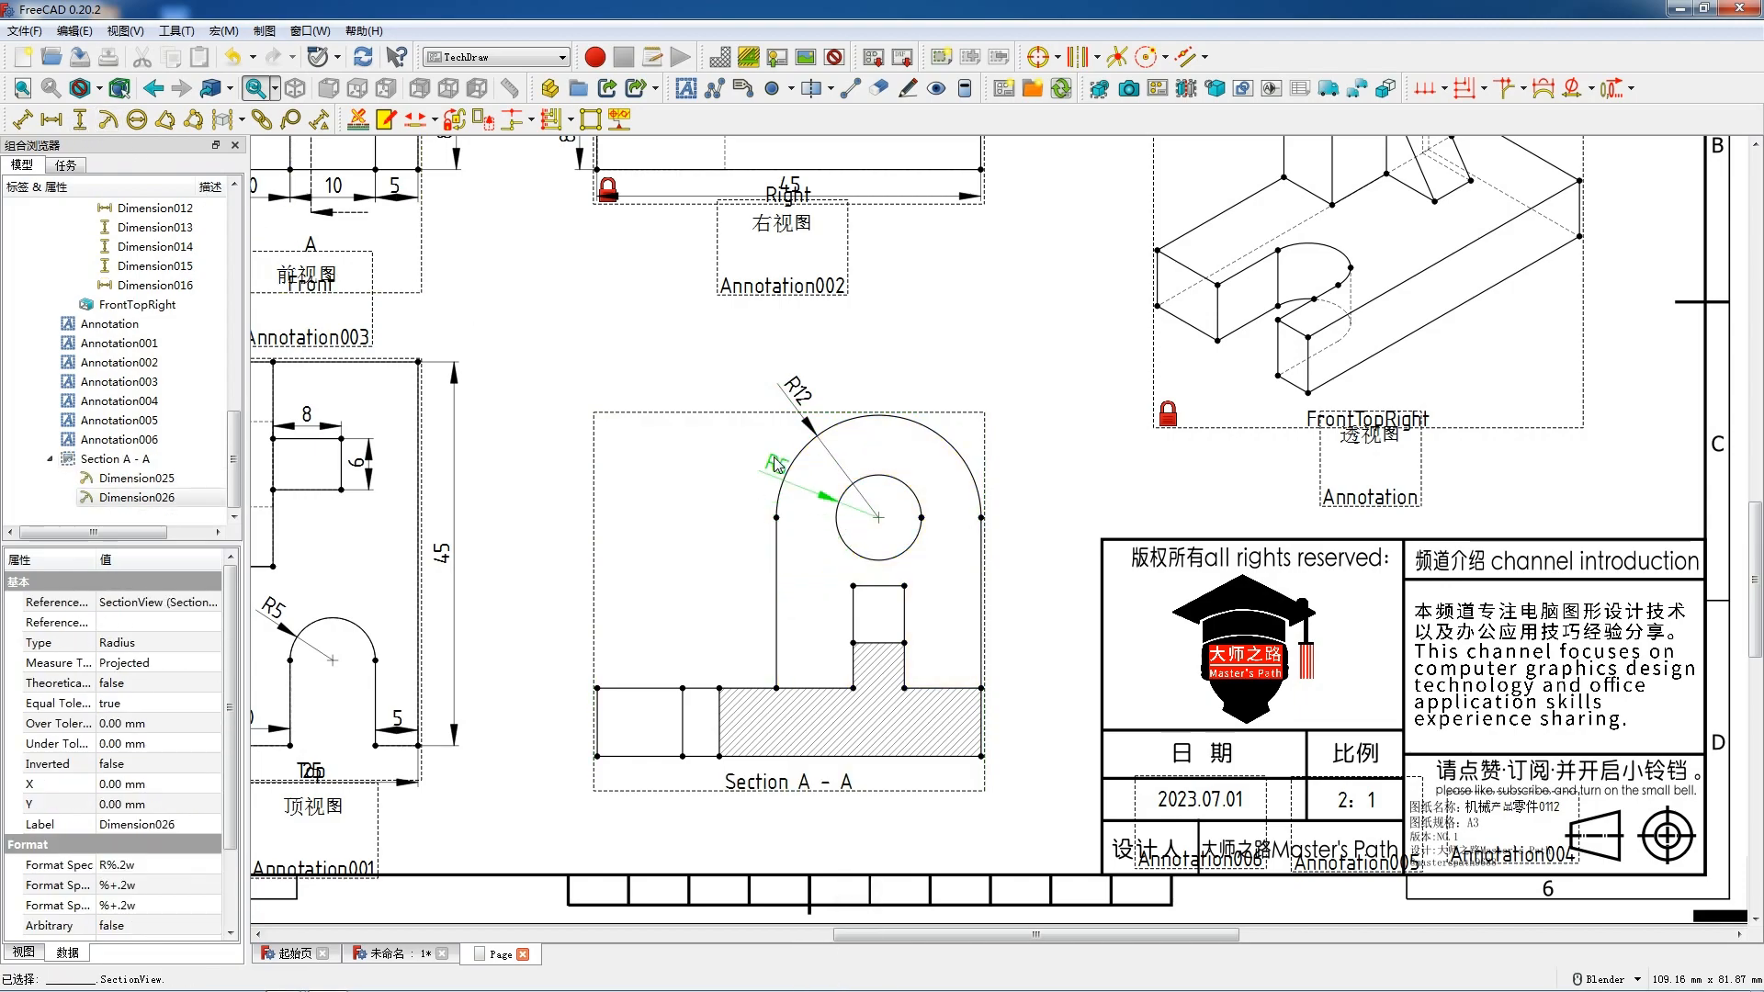
left_click(770, 445)
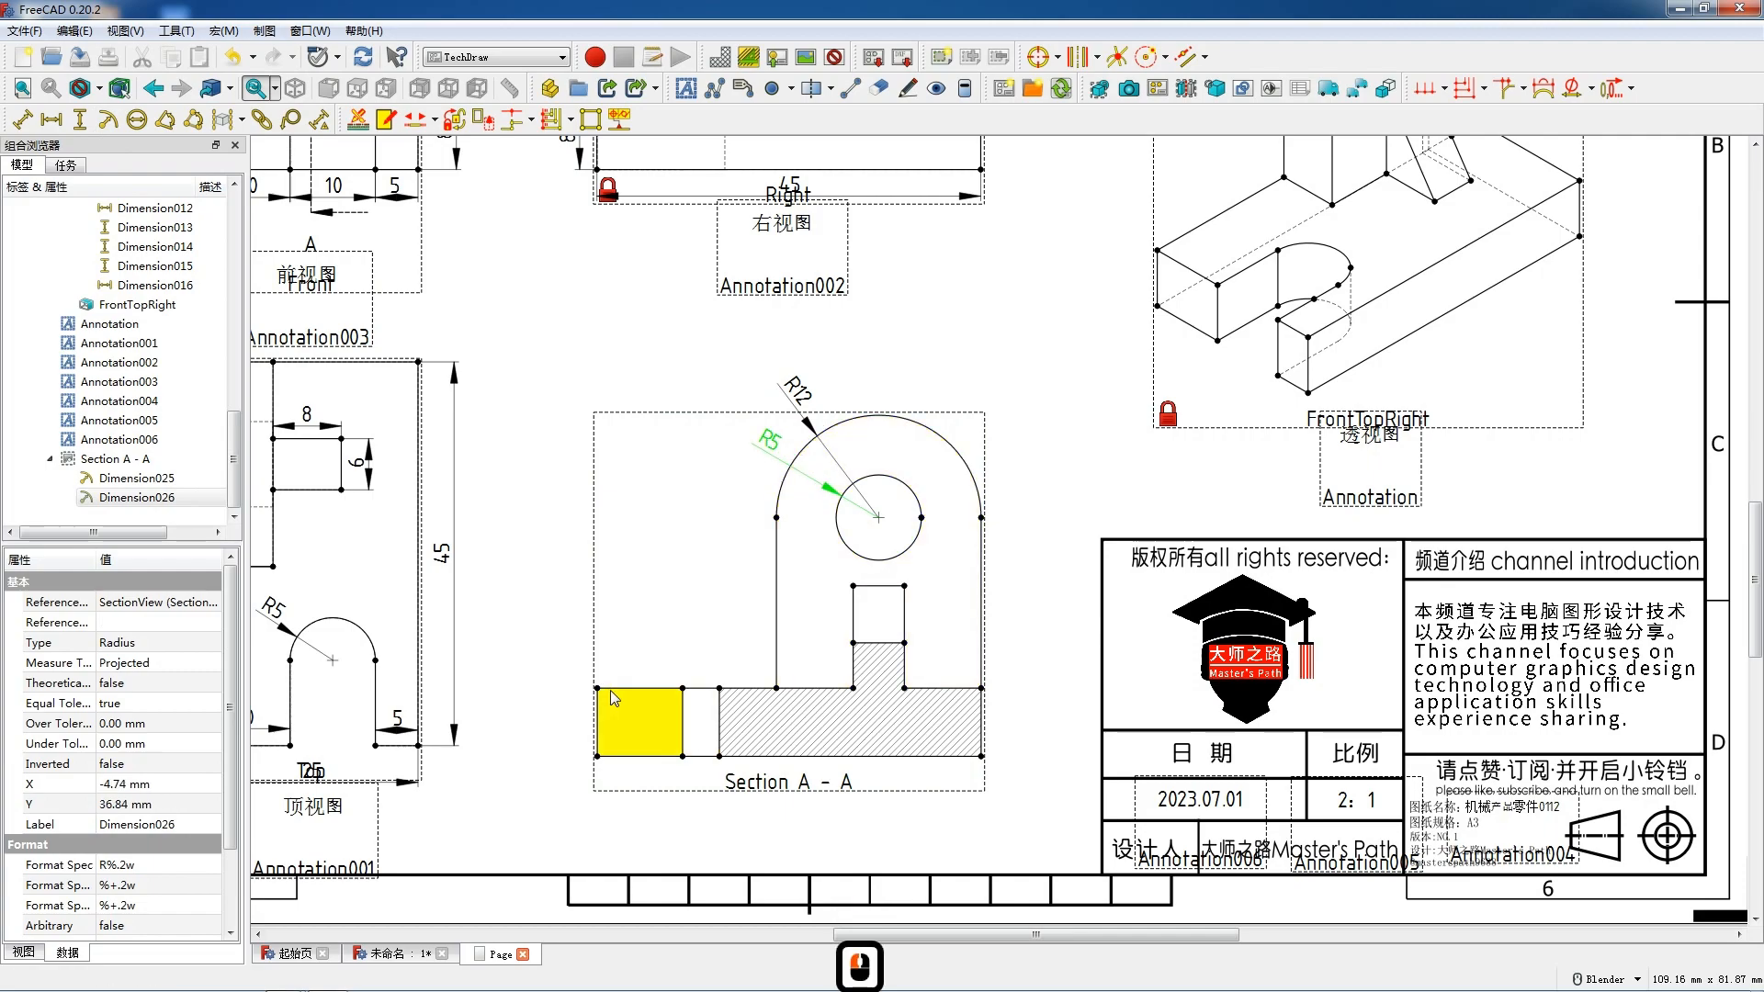
Add vertical dimensions for the base's left end and the upright's straight left edge in the section view, each placed just outside its edge
left_click(602, 726)
key("shift+v")
left_click_drag(572, 730, 560, 730)
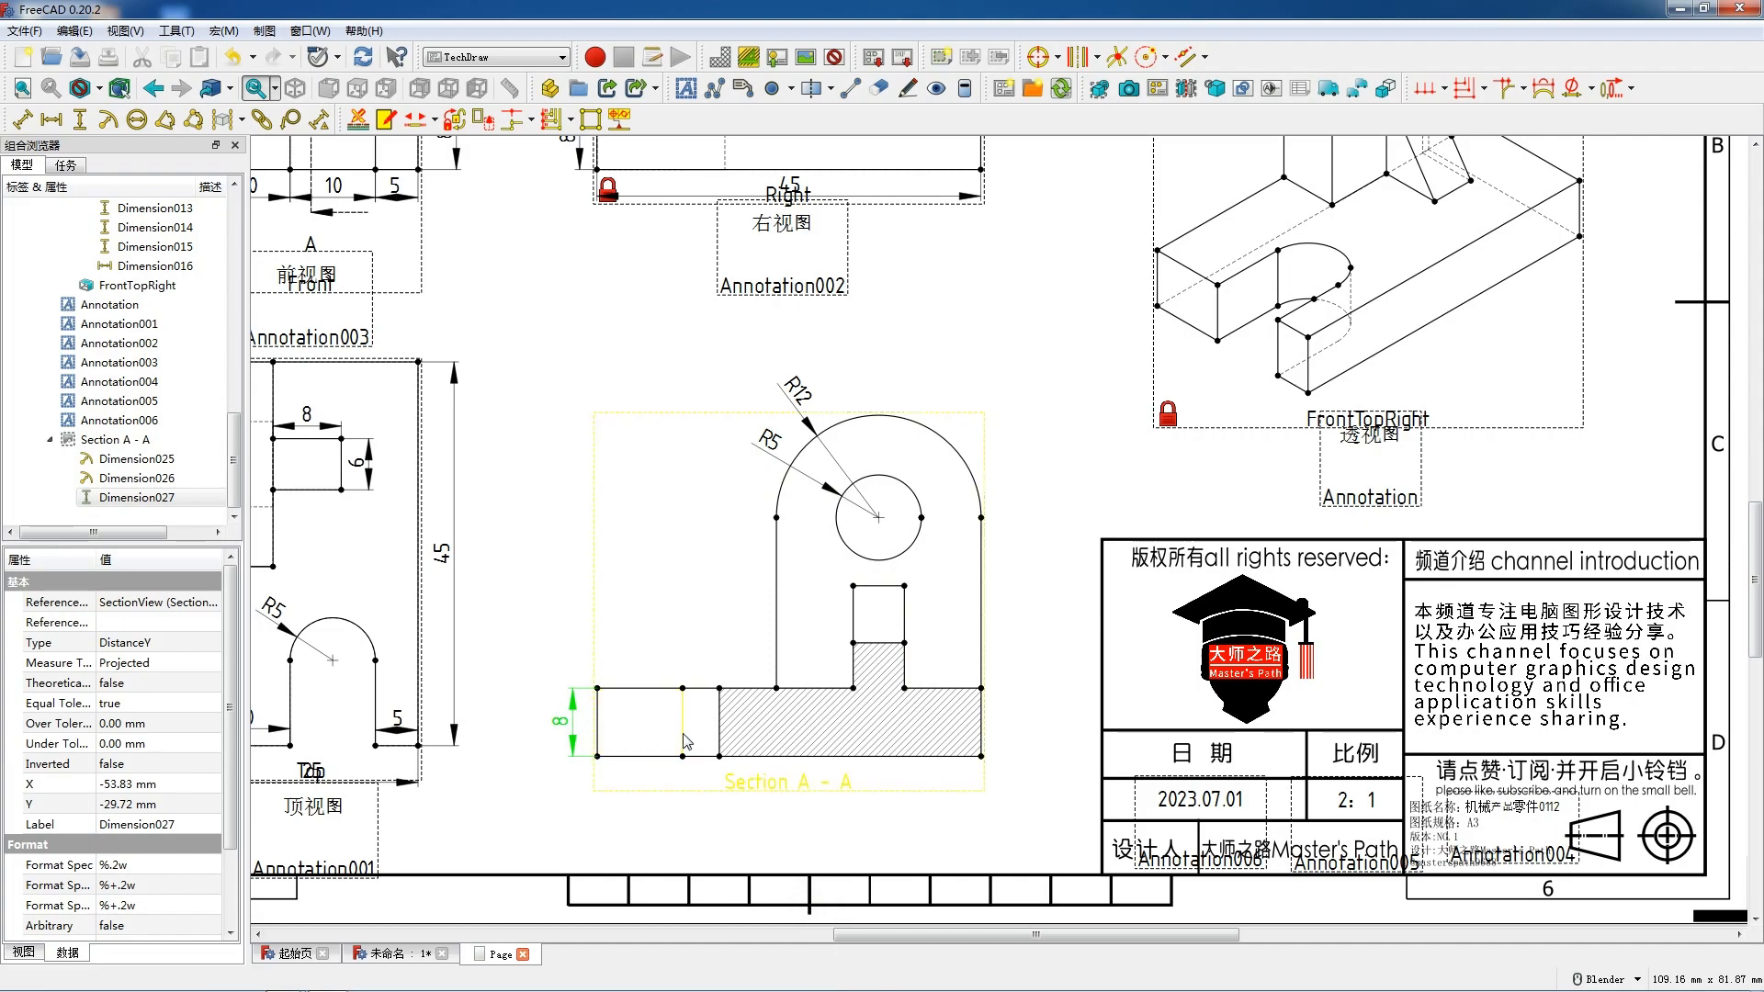
scroll(741, 721, "down", 7)
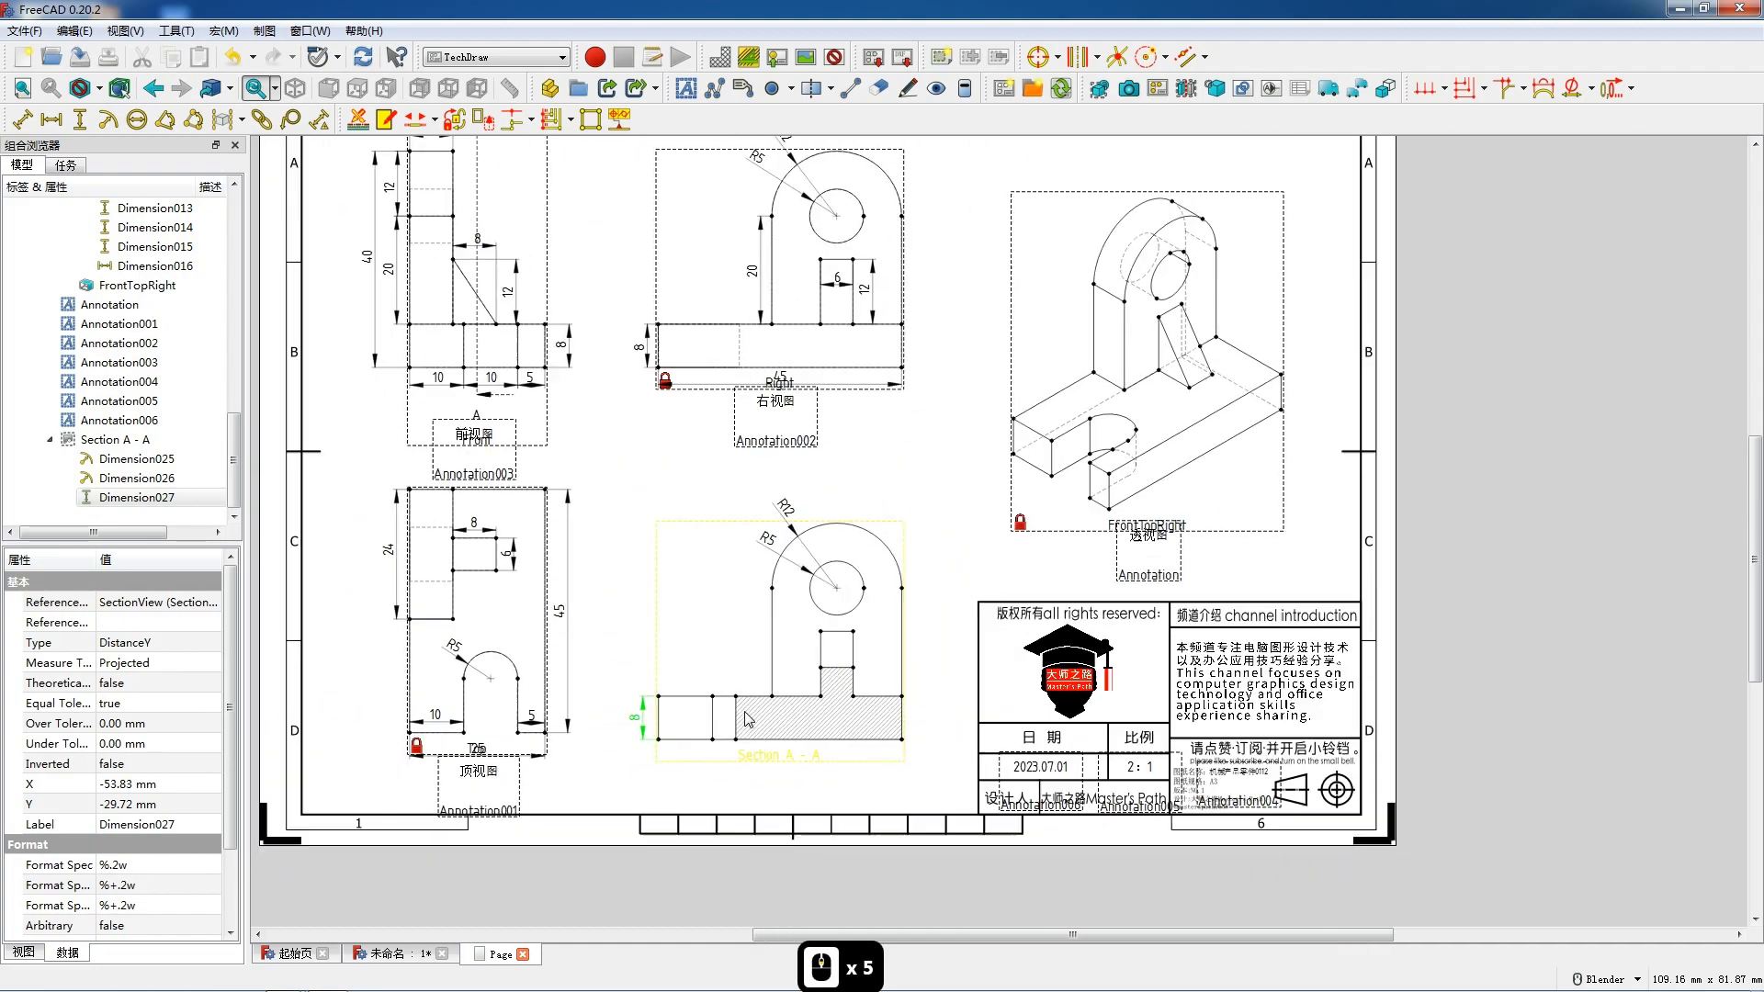
scroll(749, 719, "up", 5)
scroll(749, 719, "up", 4)
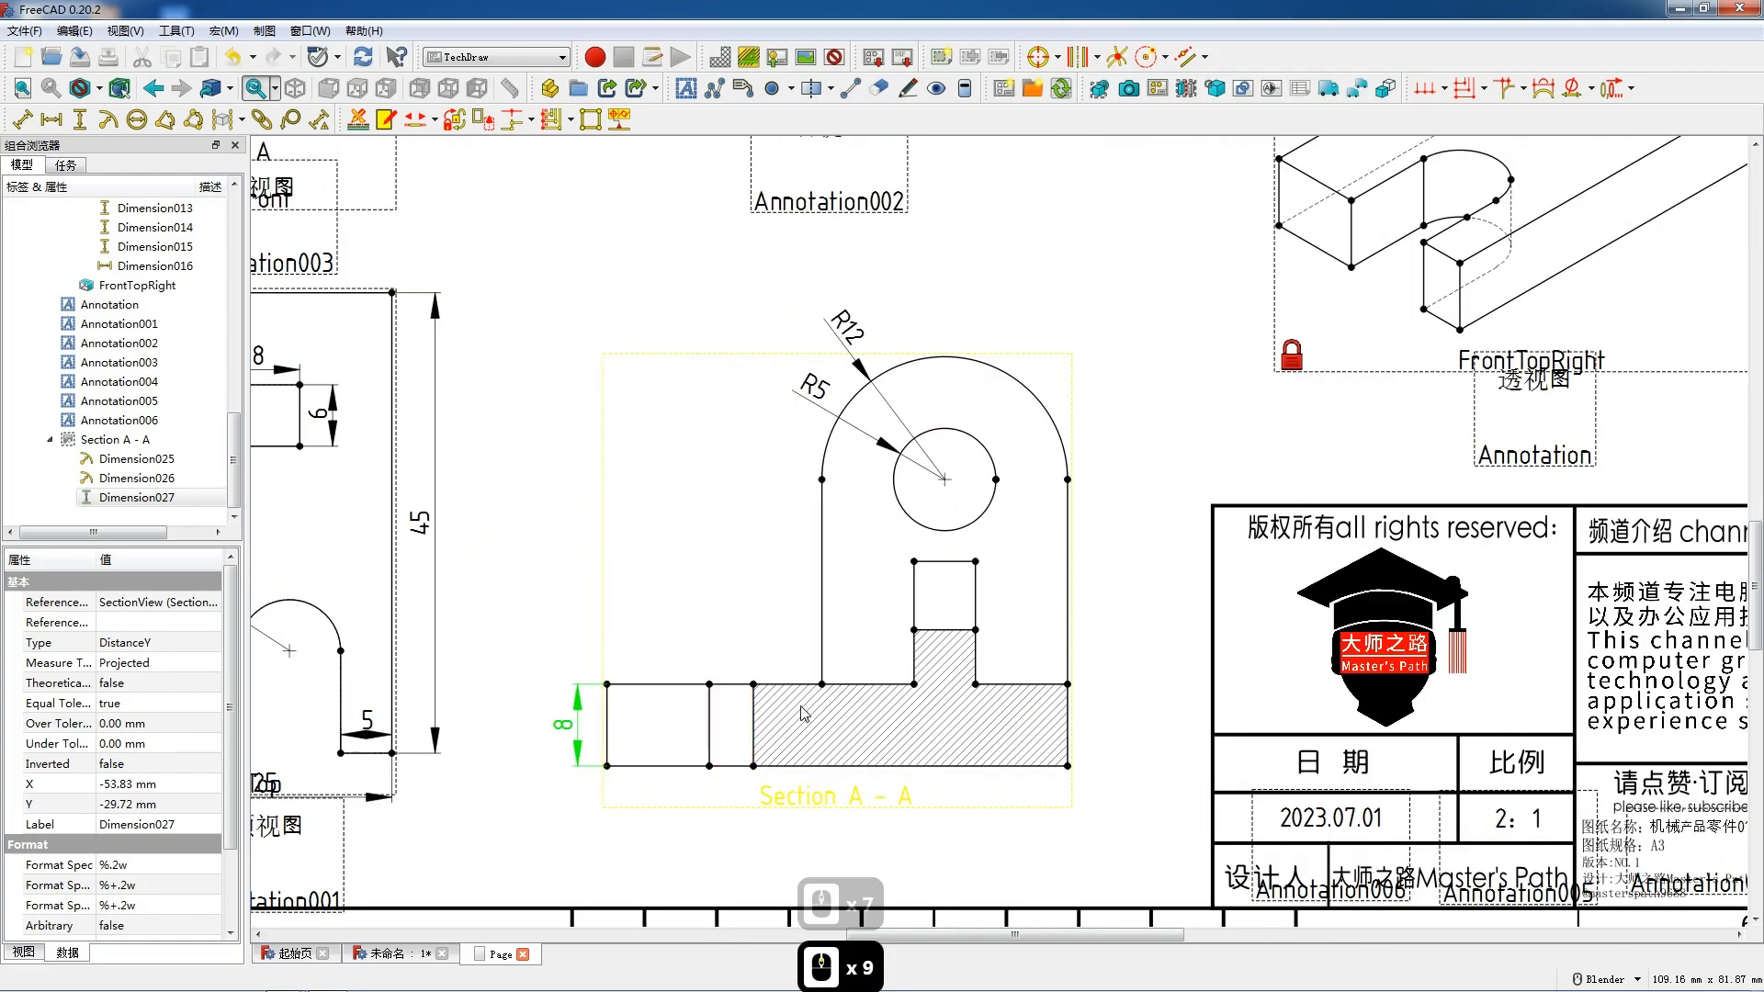
left_click(824, 652)
key("shift+v")
left_click_drag(818, 588, 780, 584)
Dimension the rib's width and full height in the section view, with the width inside the rib and the height on its right
left_click(935, 630)
key("shift+h")
left_click_drag(939, 640, 948, 600)
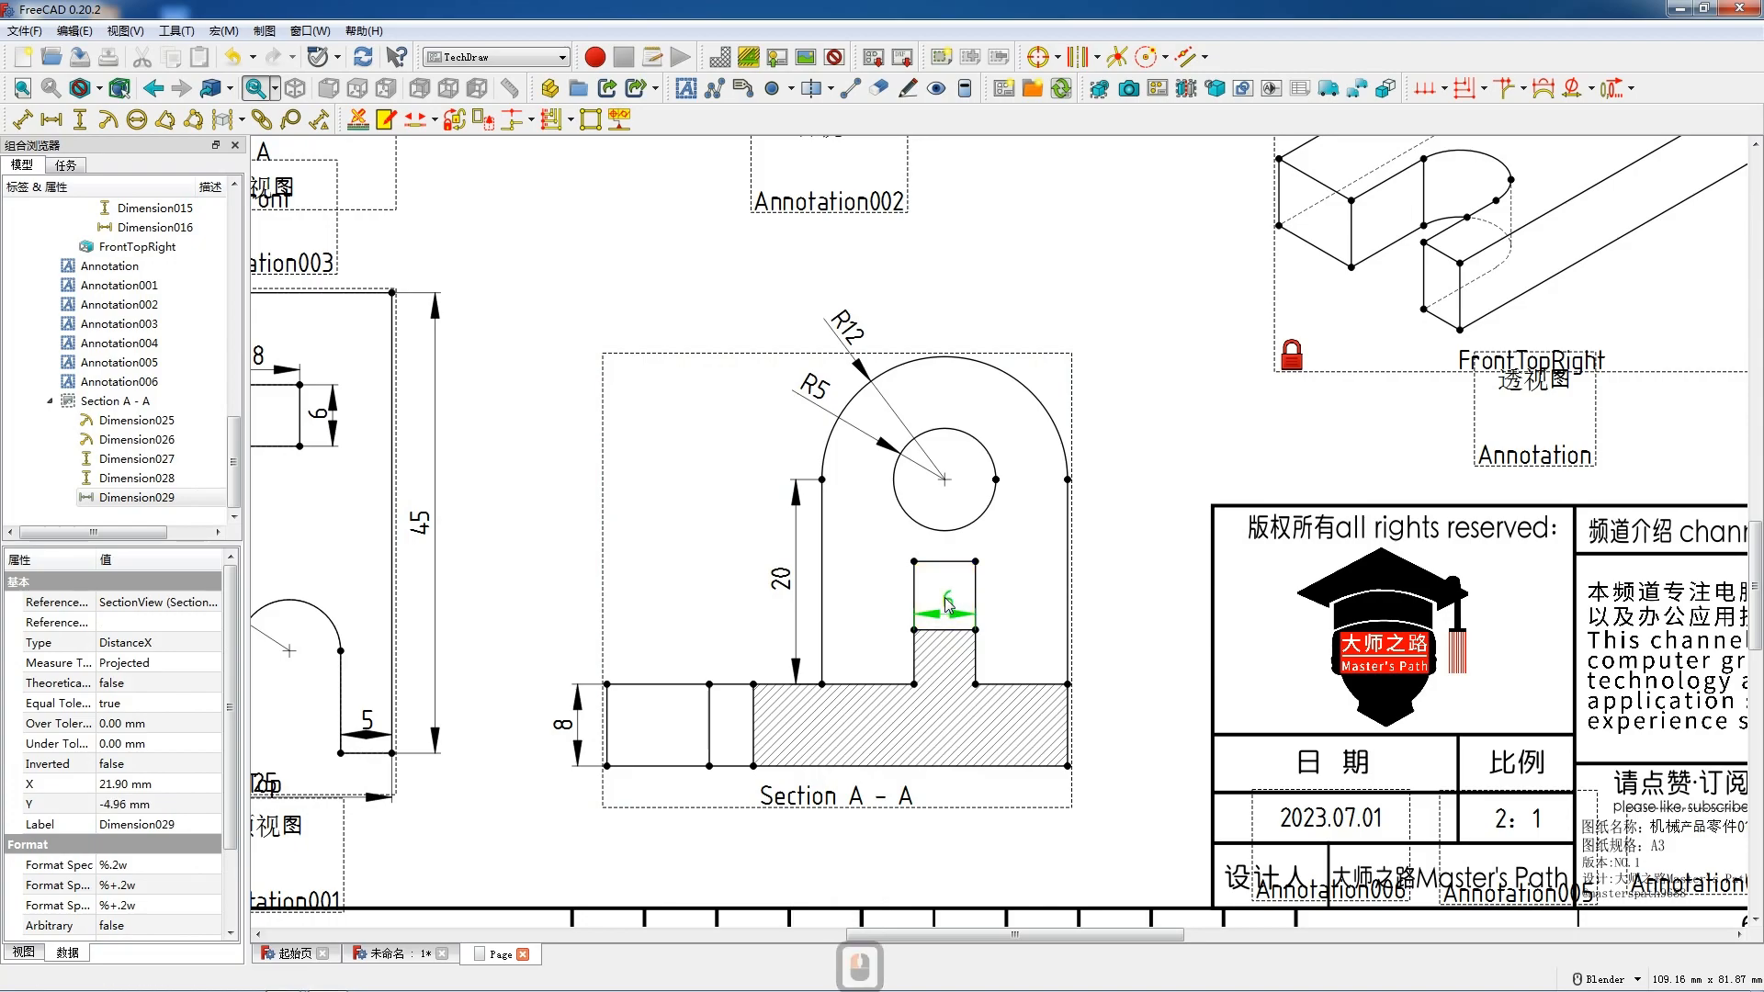
left_click(975, 561)
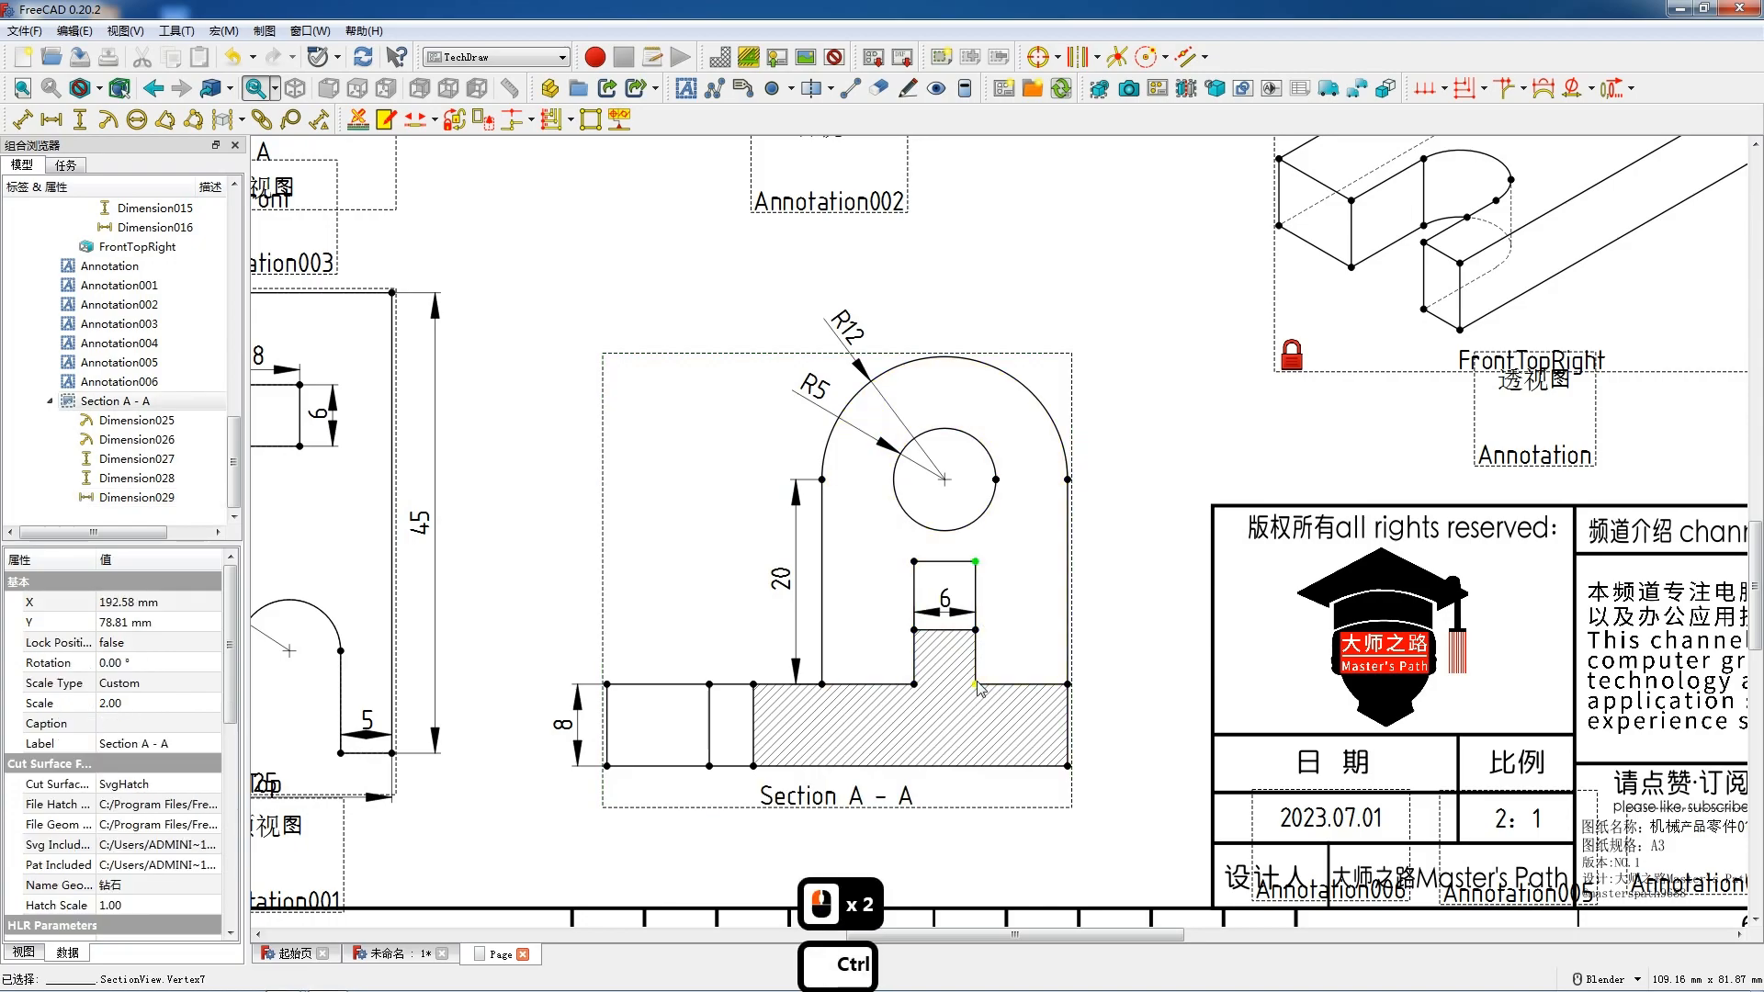
left_click(976, 685, "ctrl")
key("v")
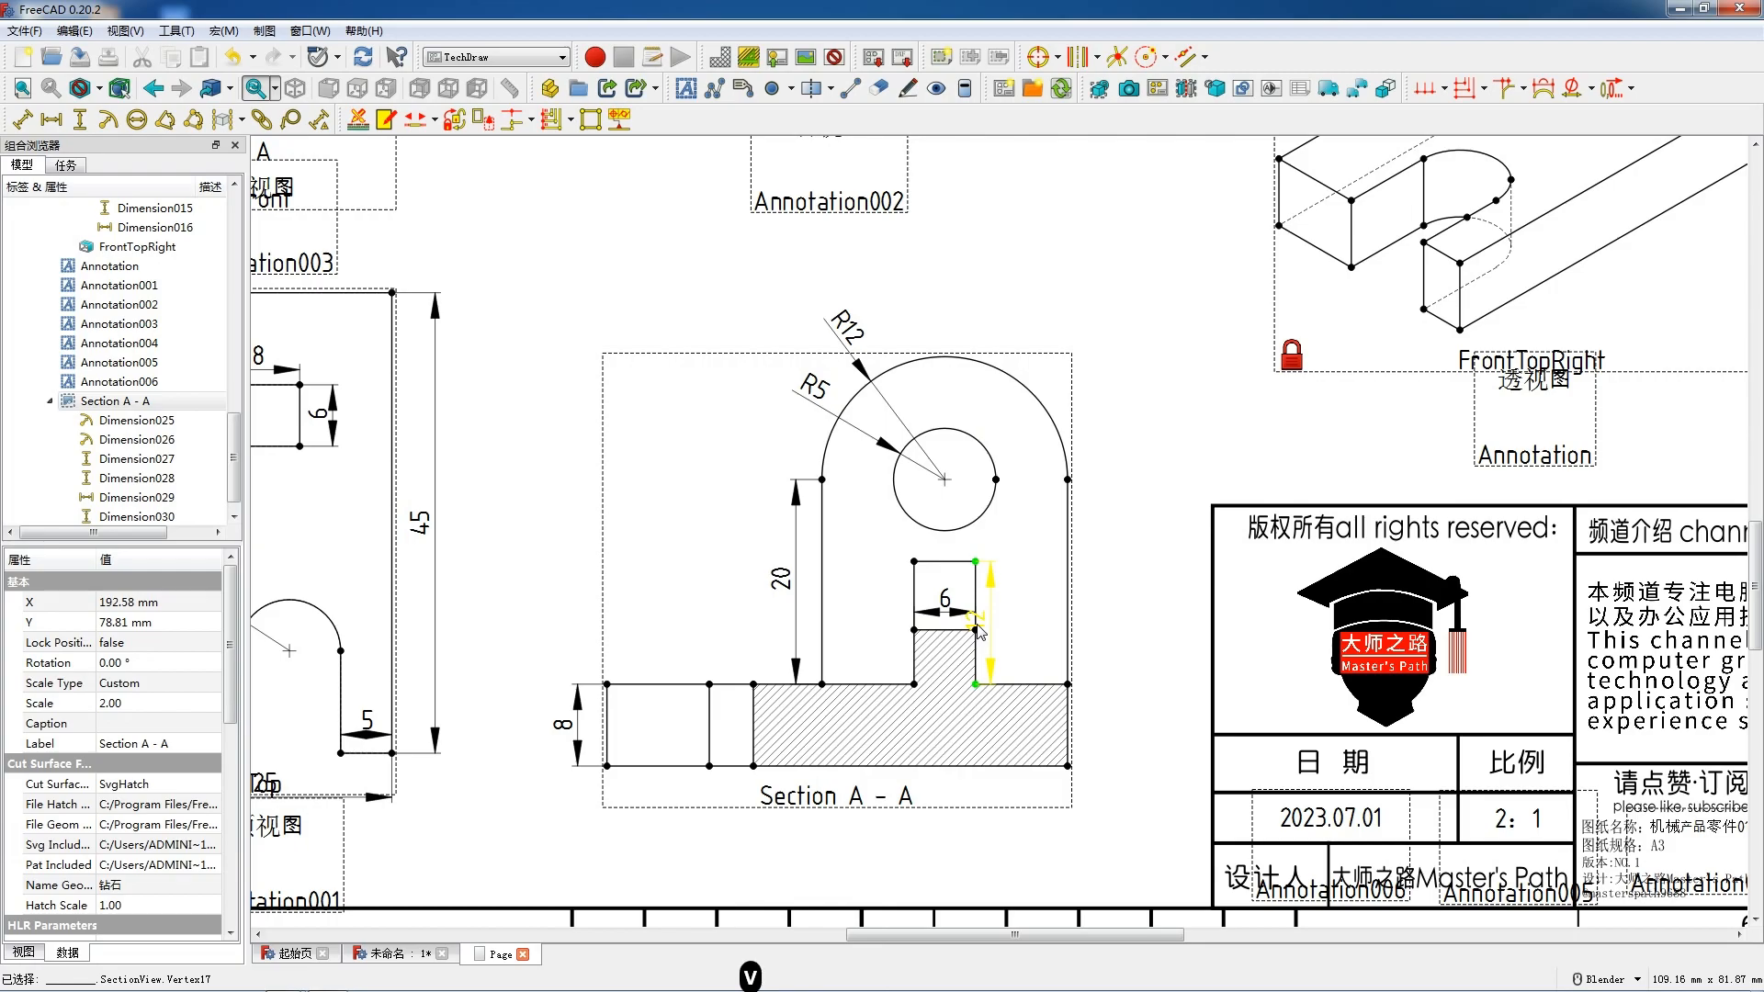
left_click(980, 632)
left_click_drag(995, 628, 999, 627)
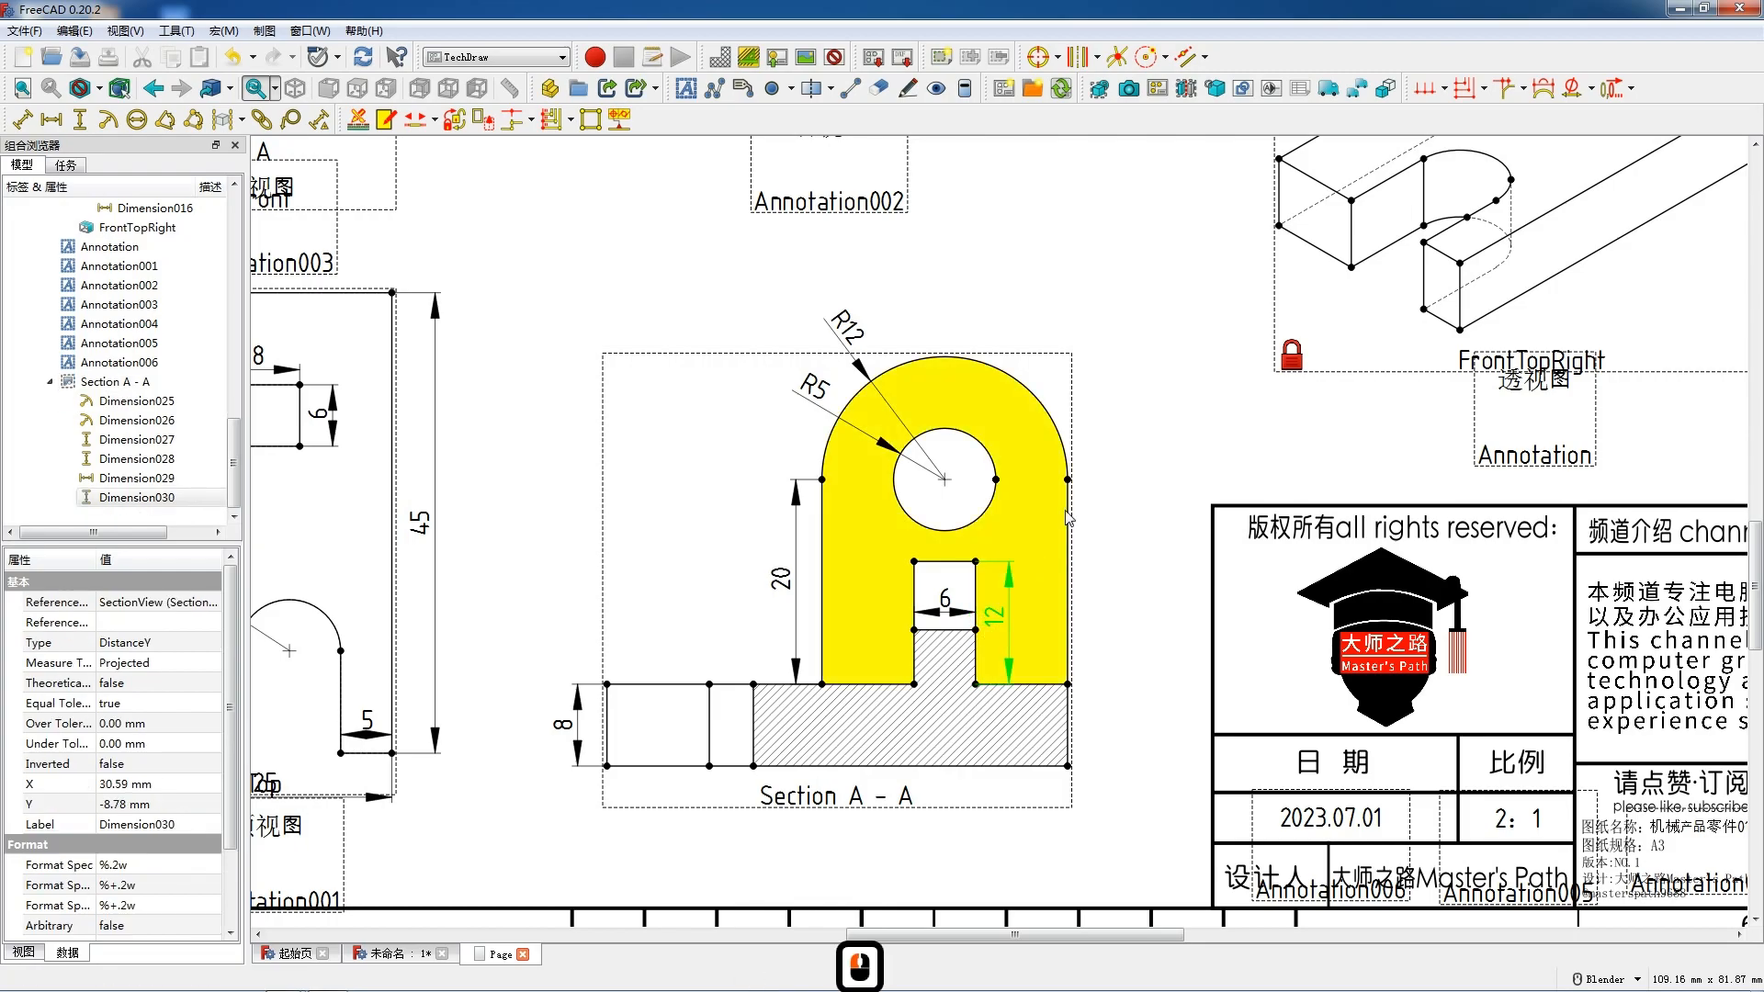
Add a horizontal dimension for the base's overall length between its lower corners and place it just below the section view
left_click(1068, 765, "ctrl")
left_click(607, 766, "ctrl")
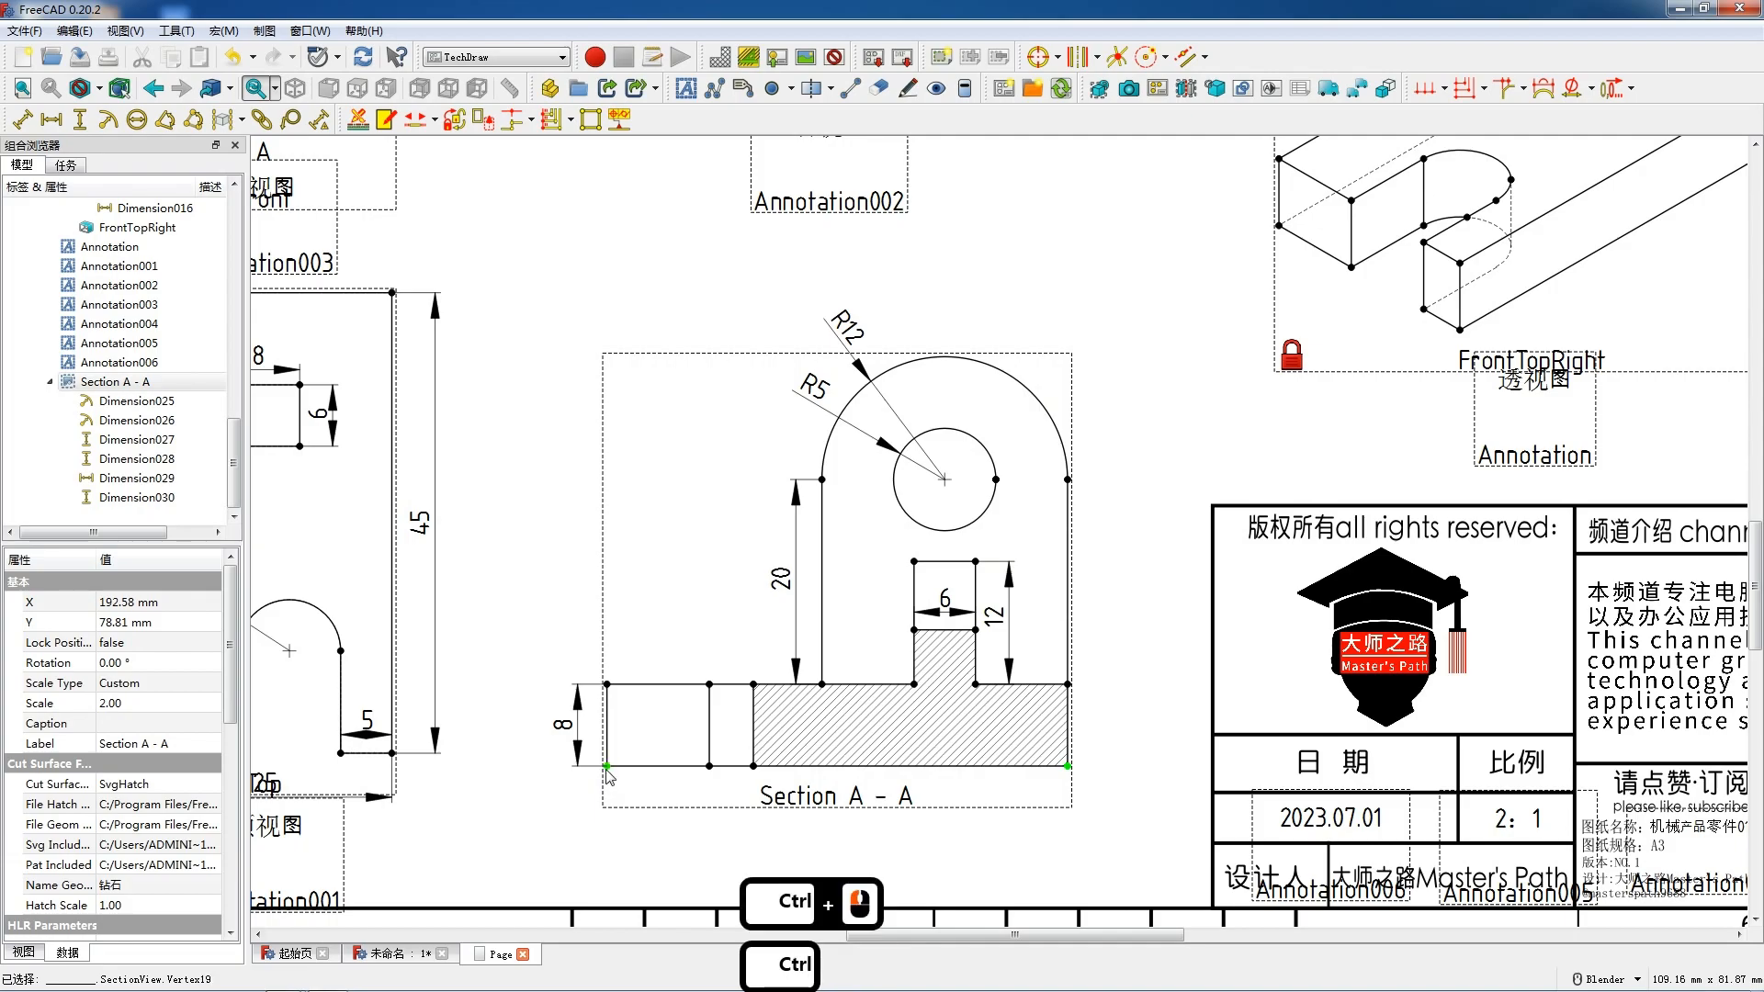
key("shift+h")
mouse_move(840, 773)
left_mouse_down()
mouse_move(846, 801)
mouse_move(848, 787)
left_mouse_up()
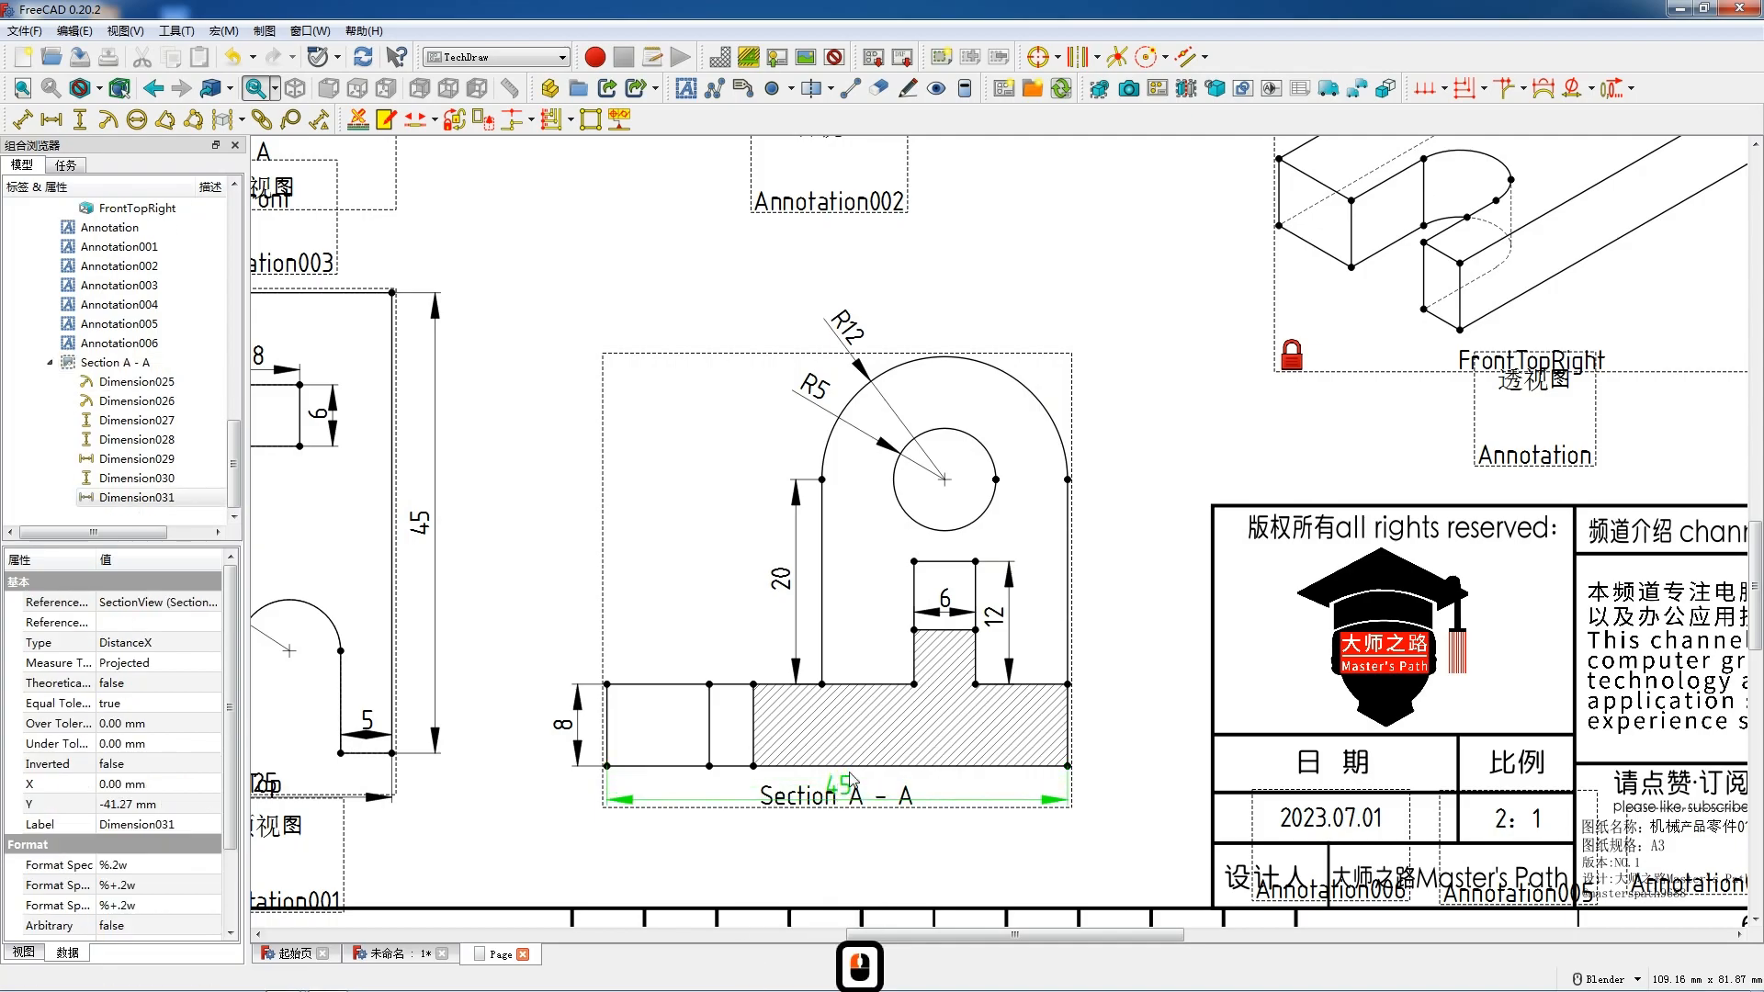
Insert an annotation with the text 剖面图A-A and place it as a label below the section view
scroll(809, 660, "down", 4)
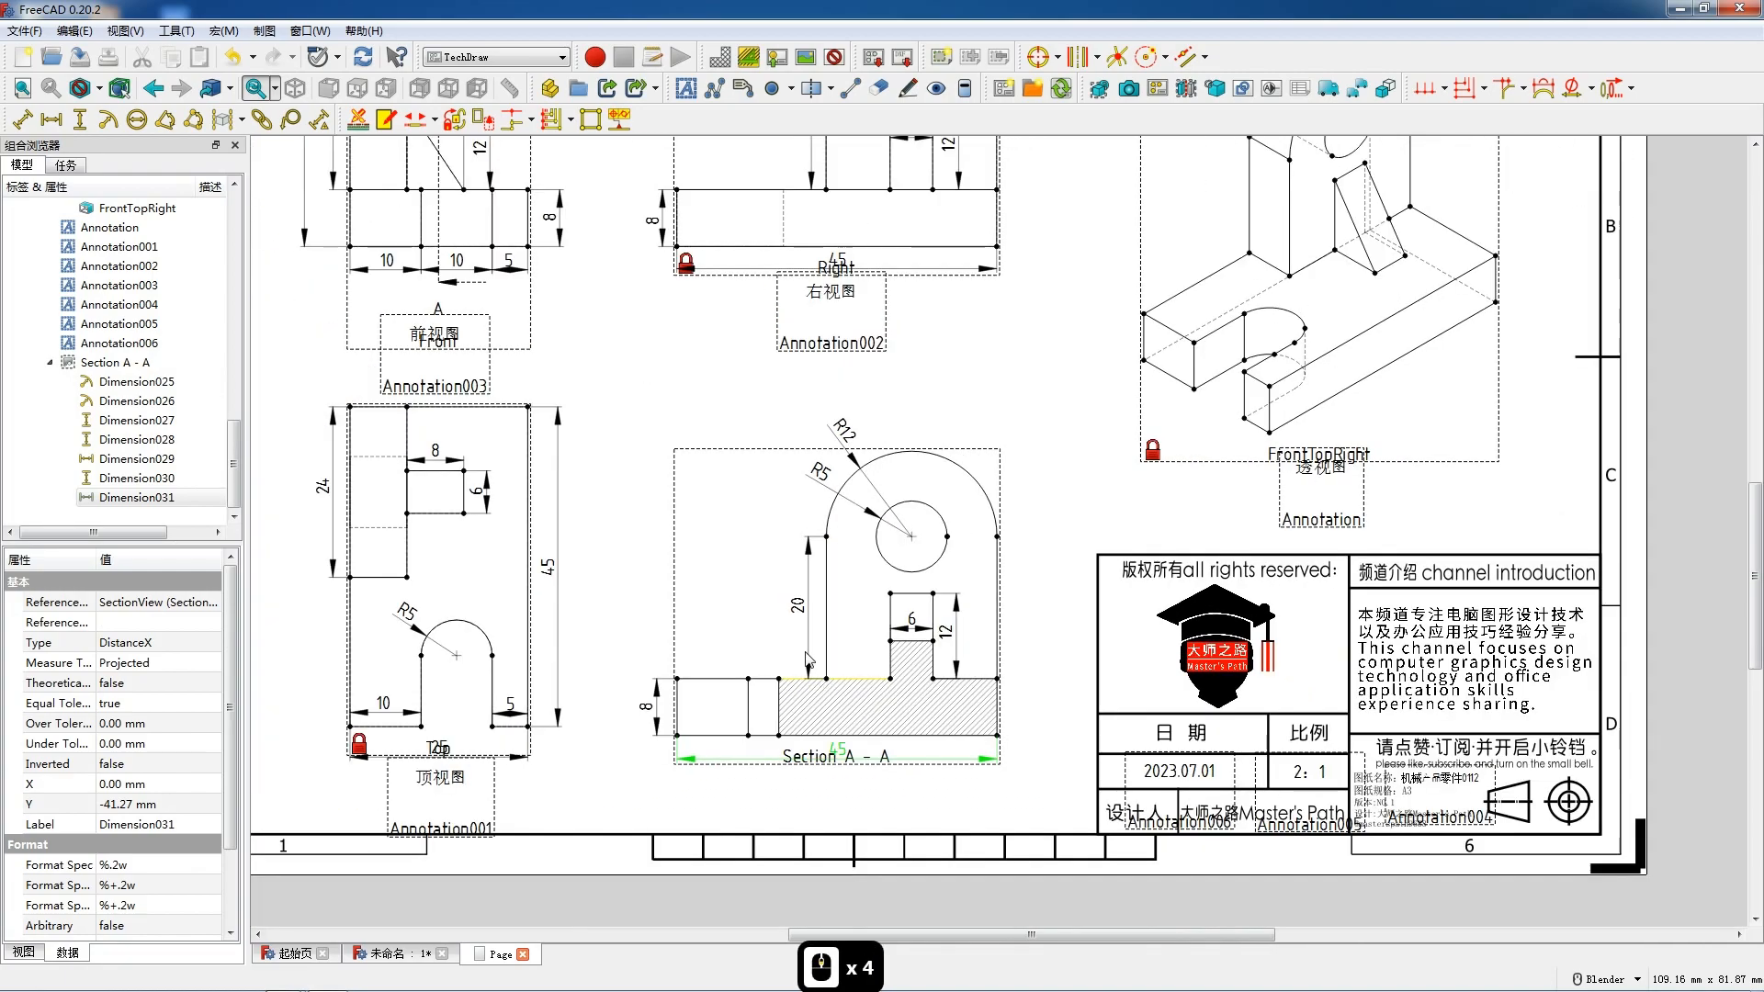
left_click(686, 88)
double_click(893, 339)
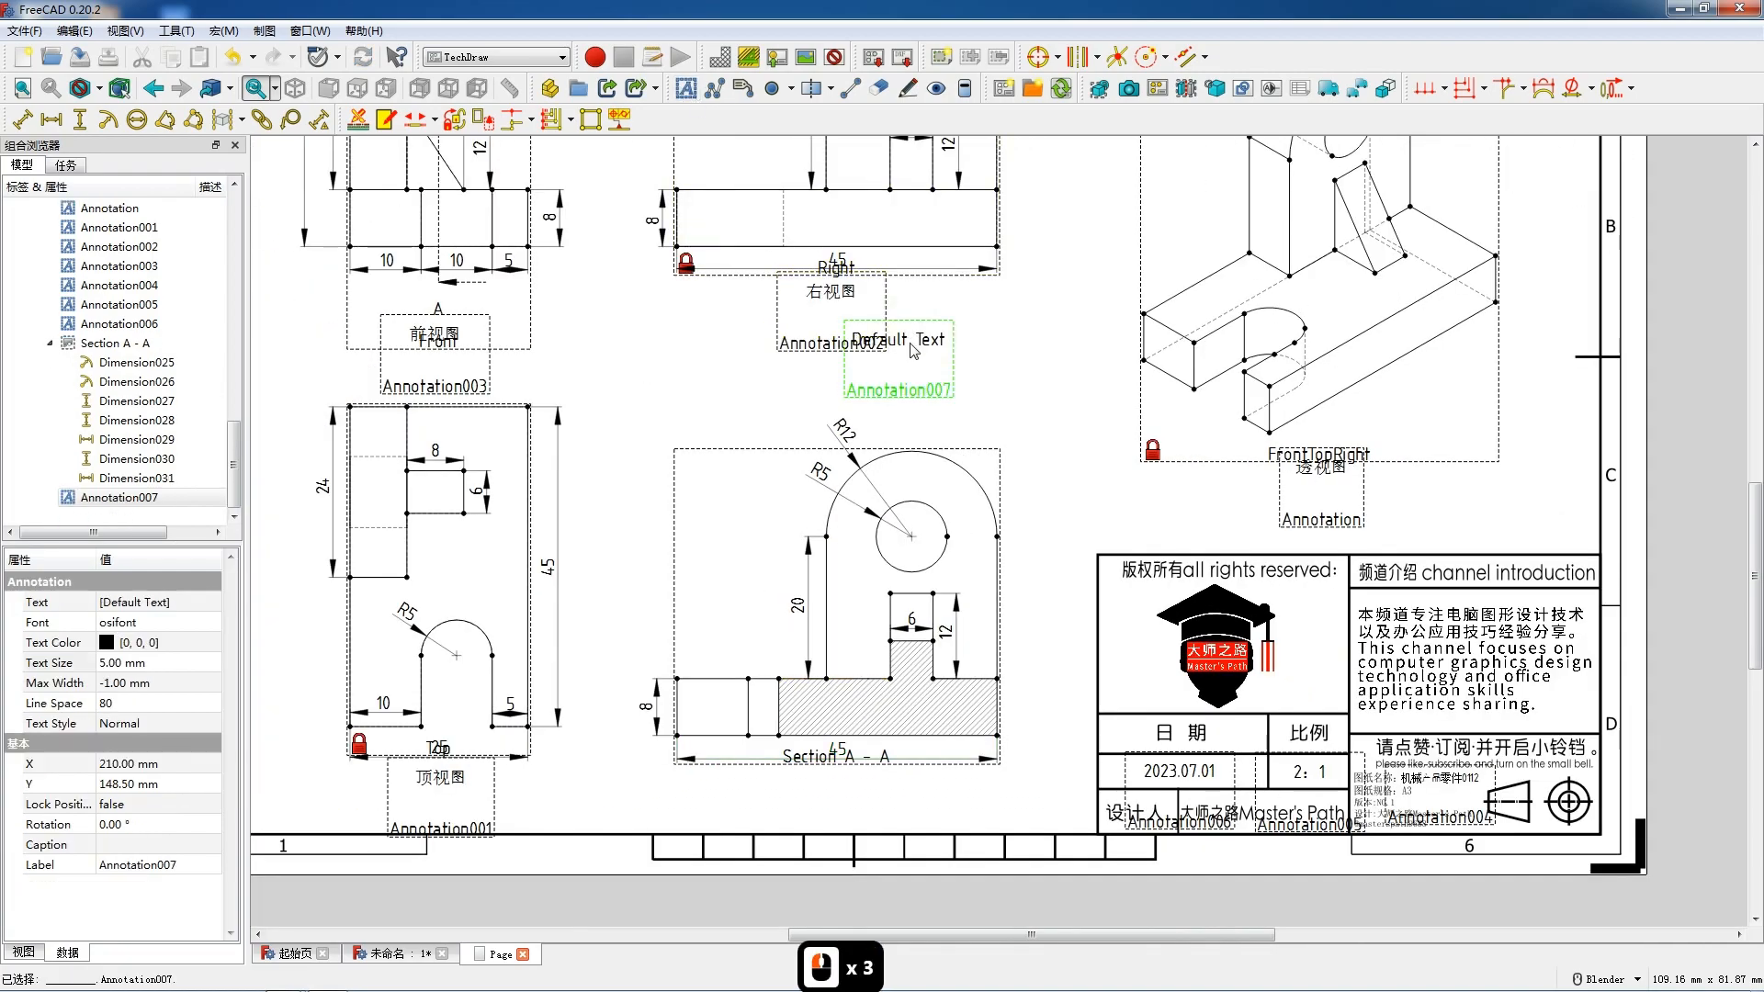
left_click_drag(854, 406, 747, 399)
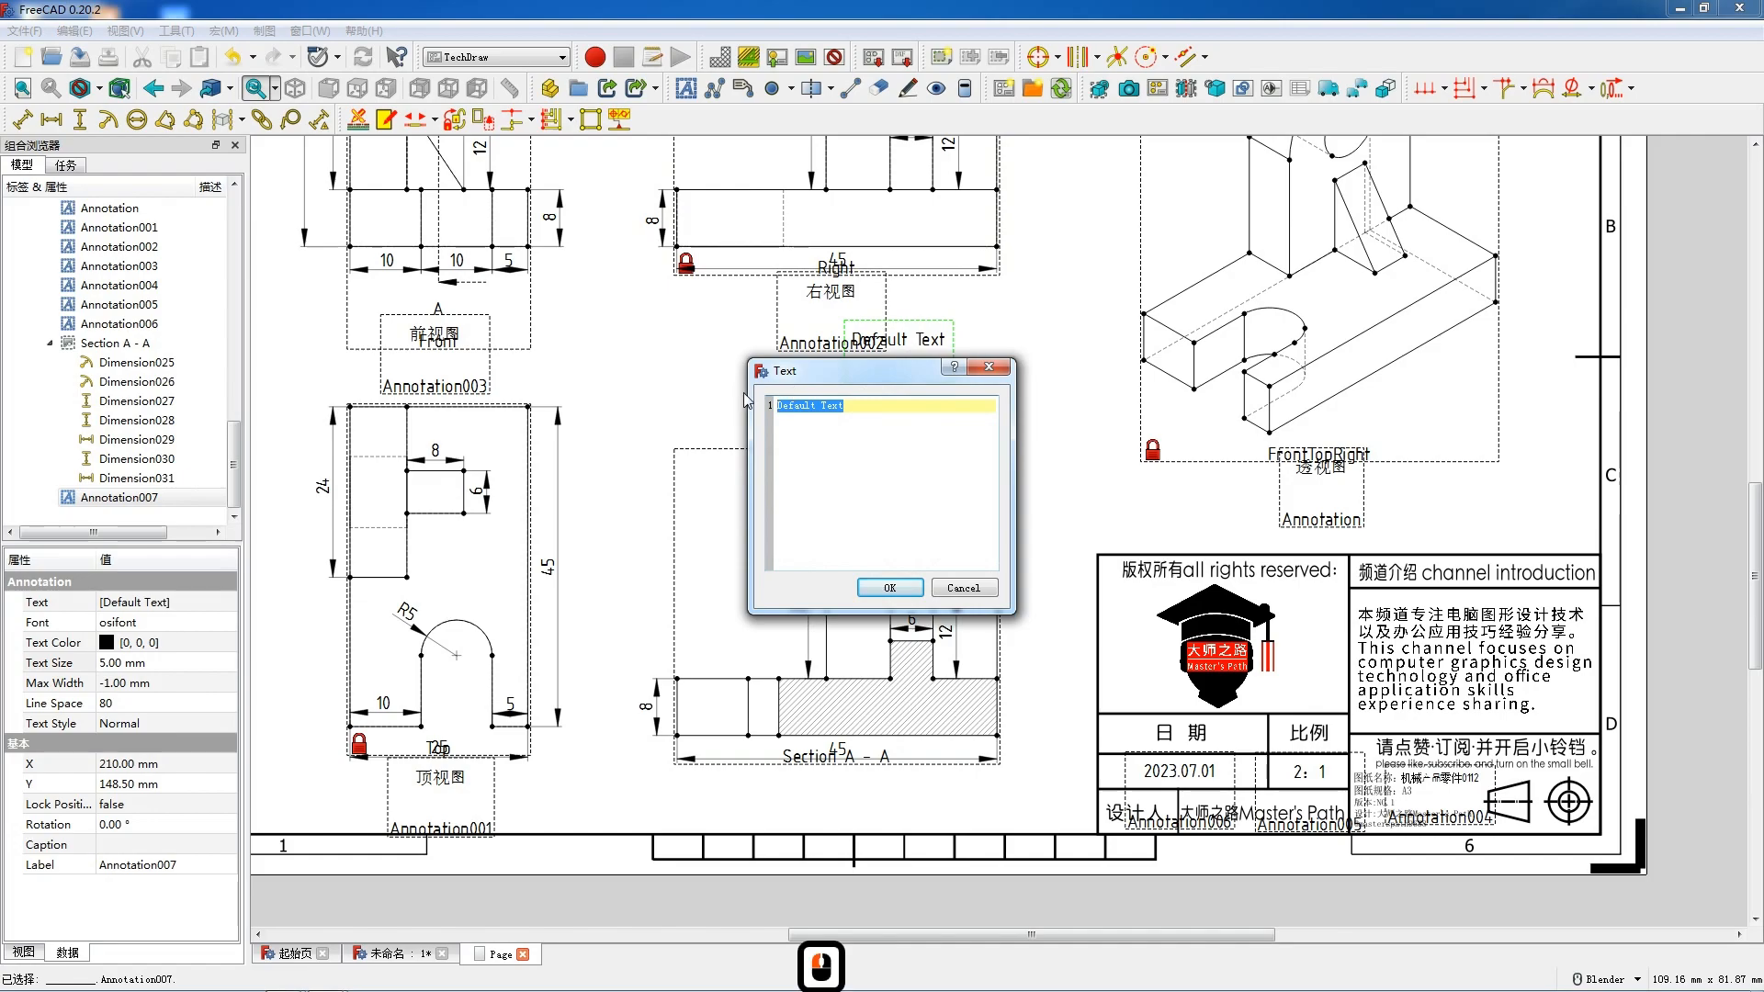
type("剖面图A-A")
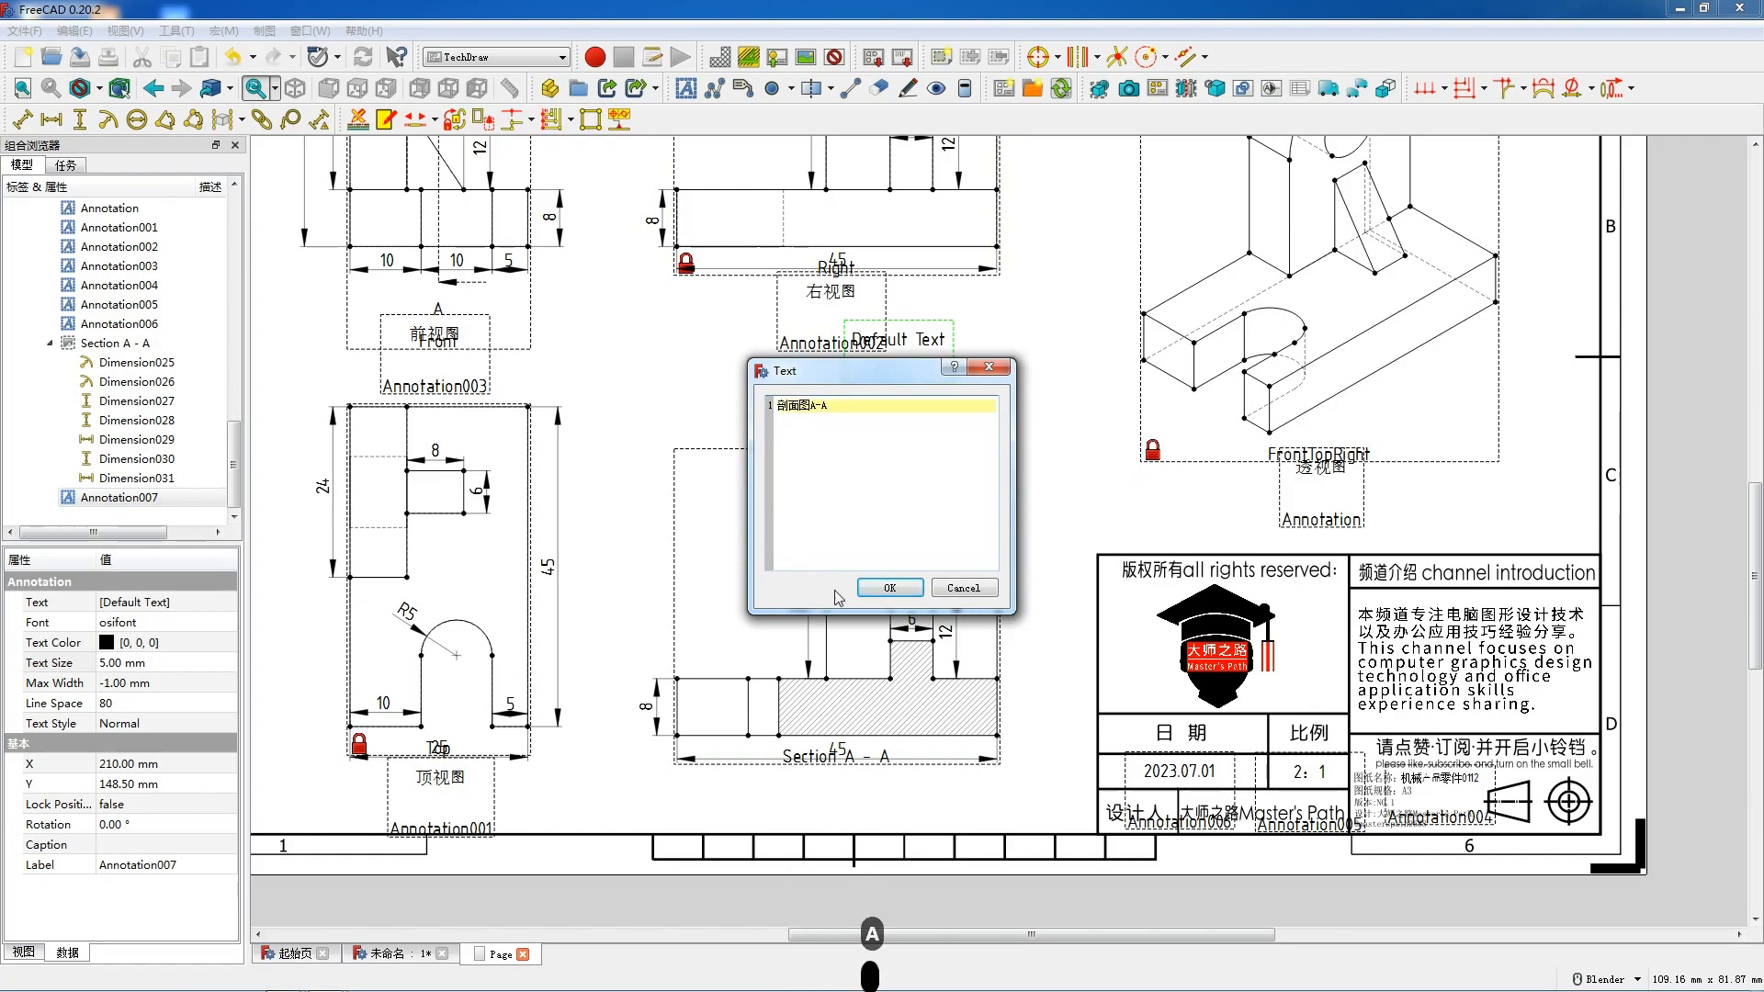
left_click(888, 588)
mouse_move(889, 402)
left_mouse_down()
mouse_move(882, 680)
mouse_move(841, 844)
left_mouse_up()
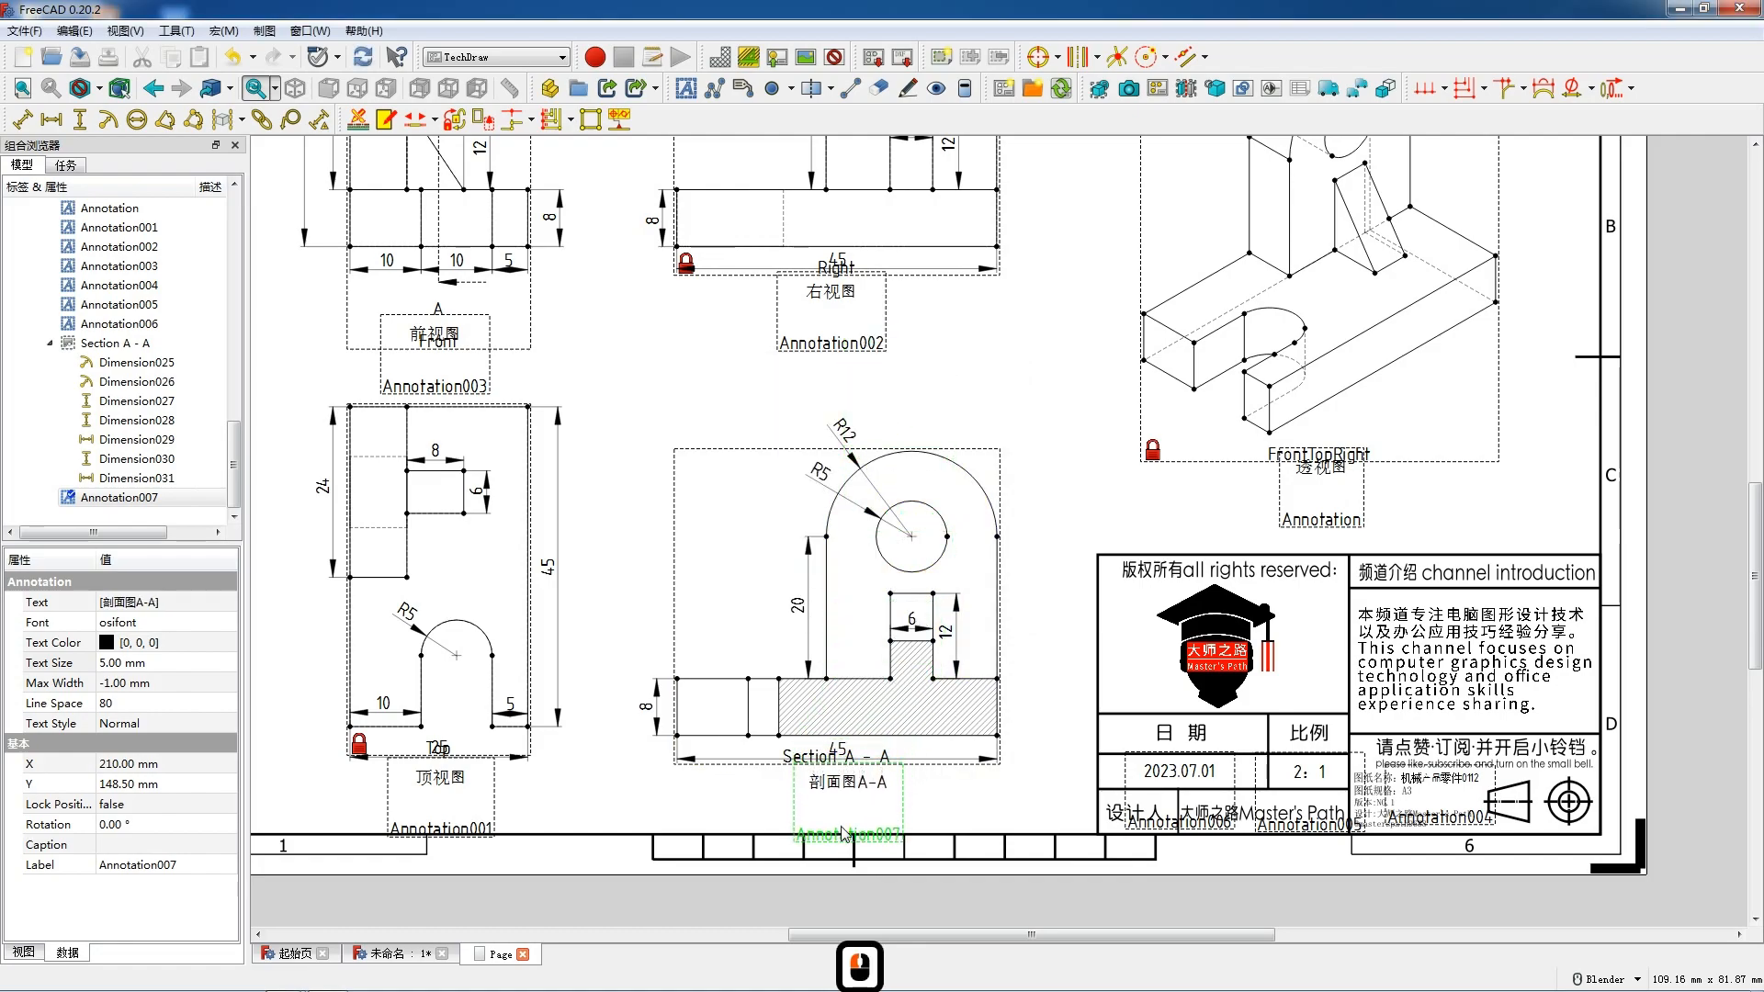
Toggle off the view frames on the page and check the complete drawing sheet
left_click(634, 406)
right_click(636, 399)
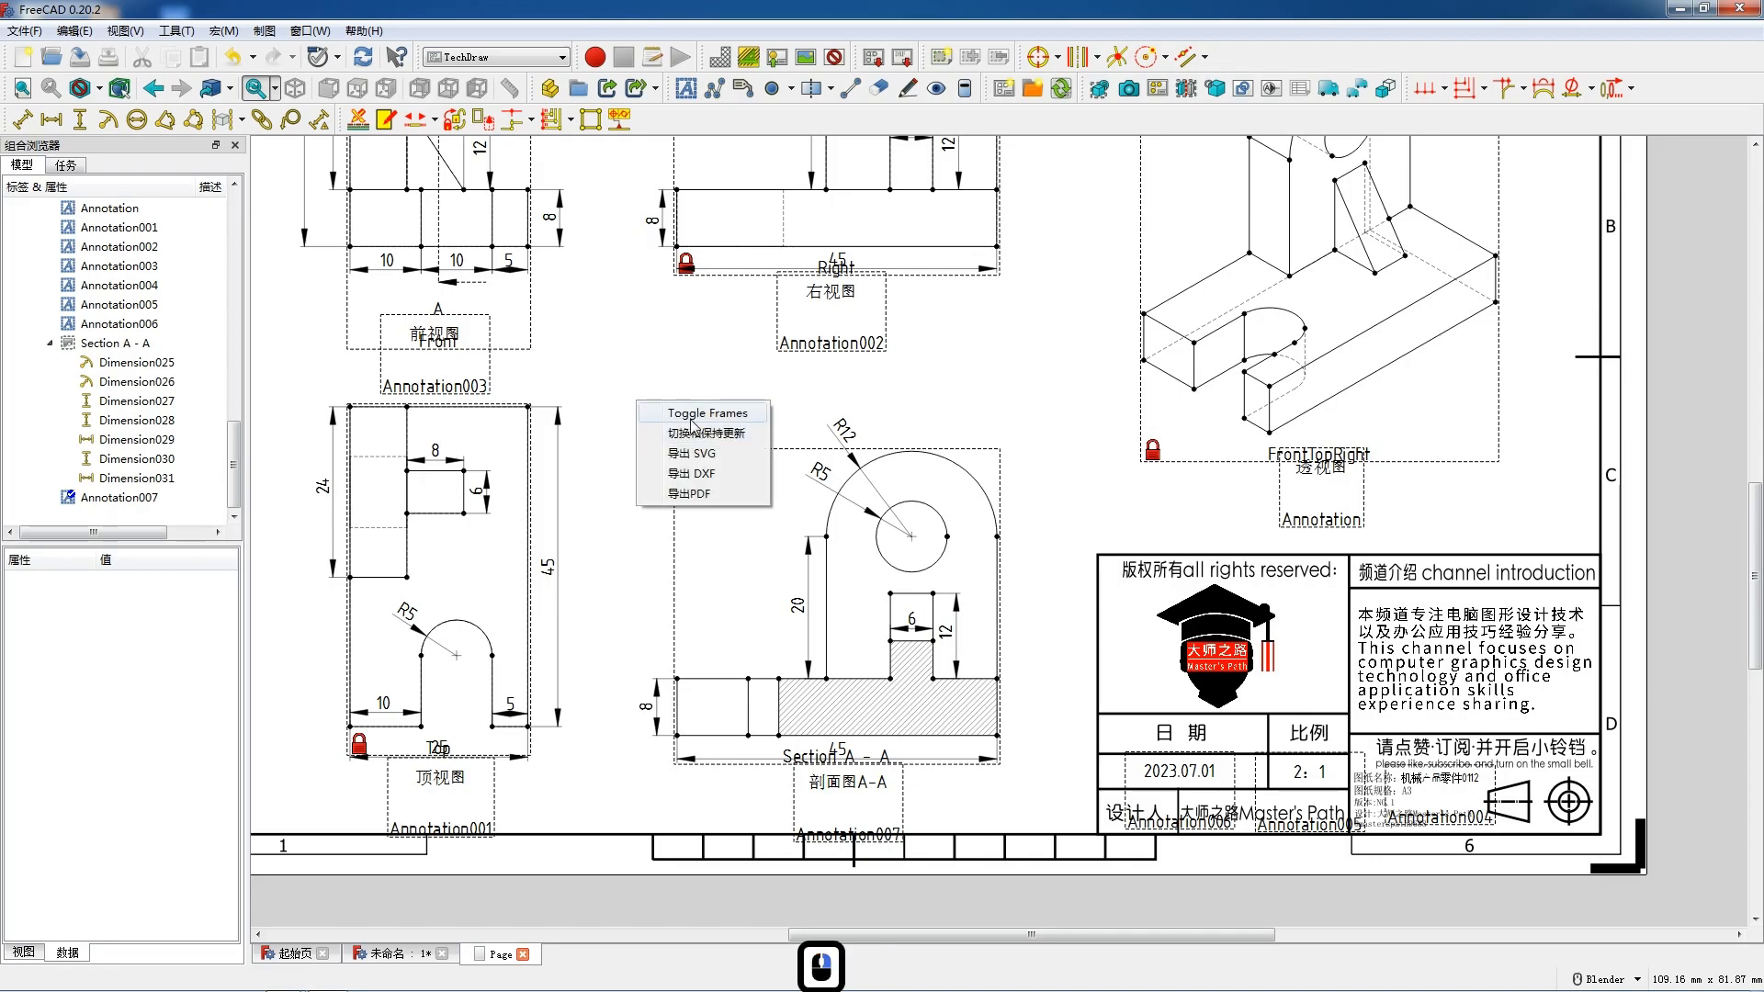
left_click(695, 423)
scroll(702, 452, "down", 5)
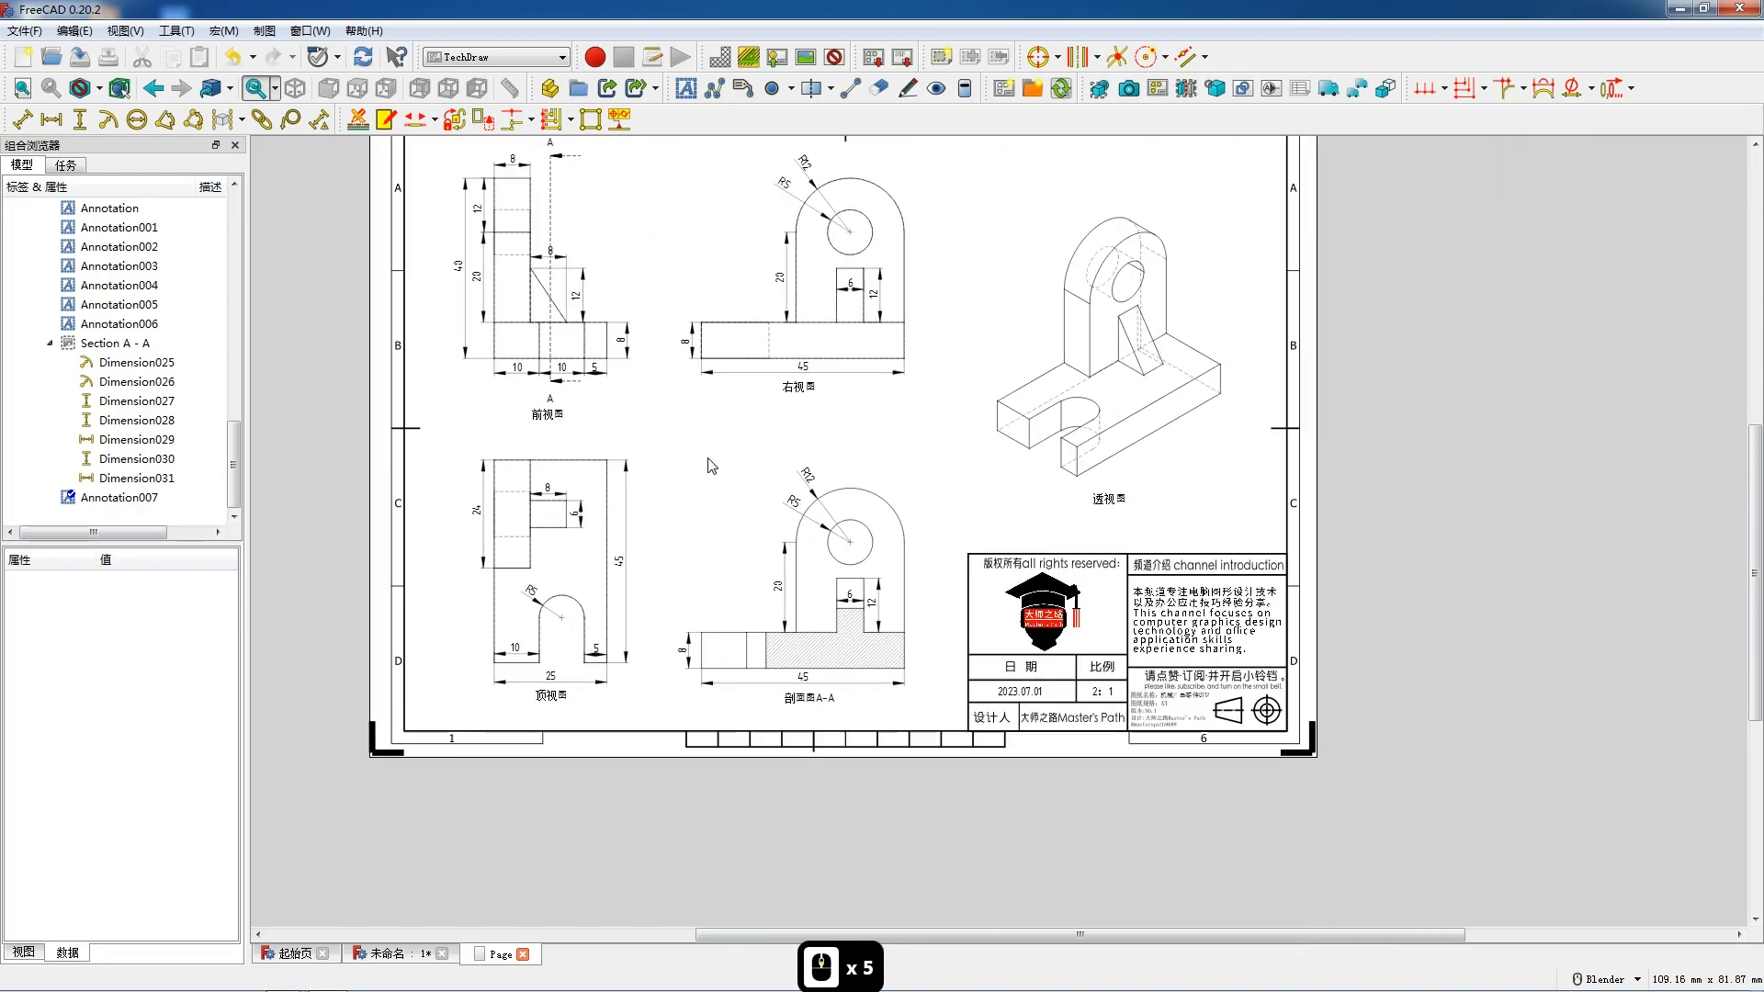
scroll(728, 492, "down", 2)
scroll(783, 363, "up", 3)
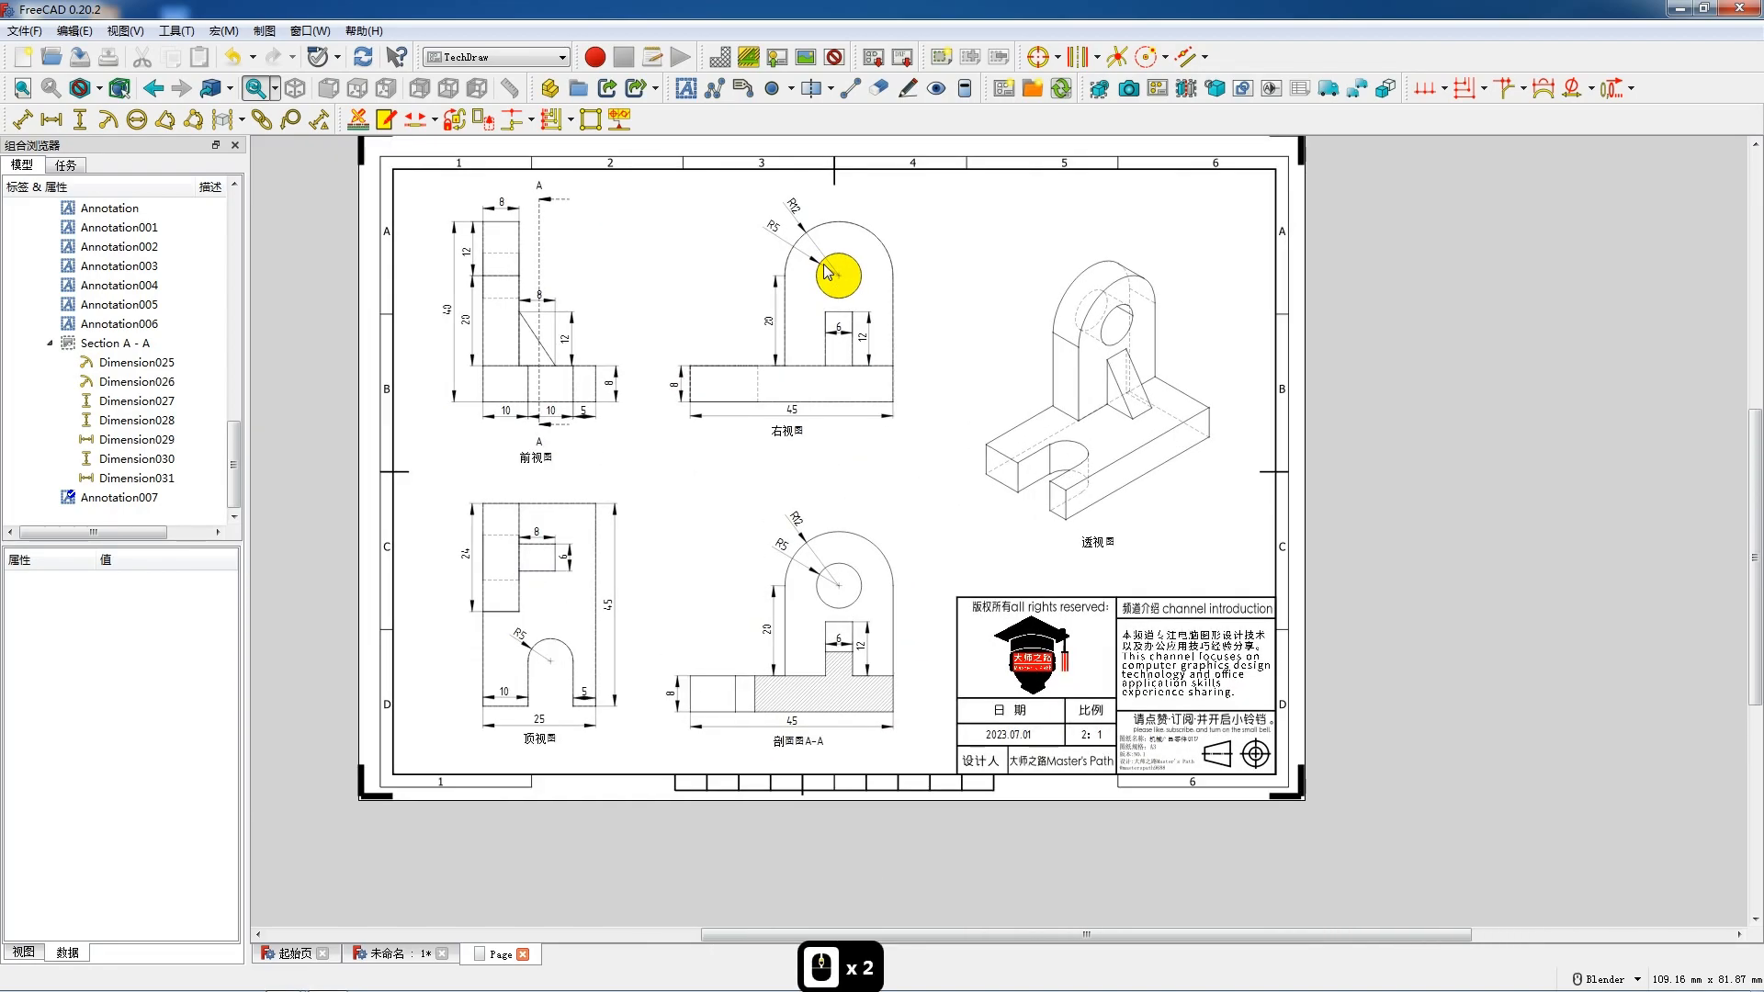